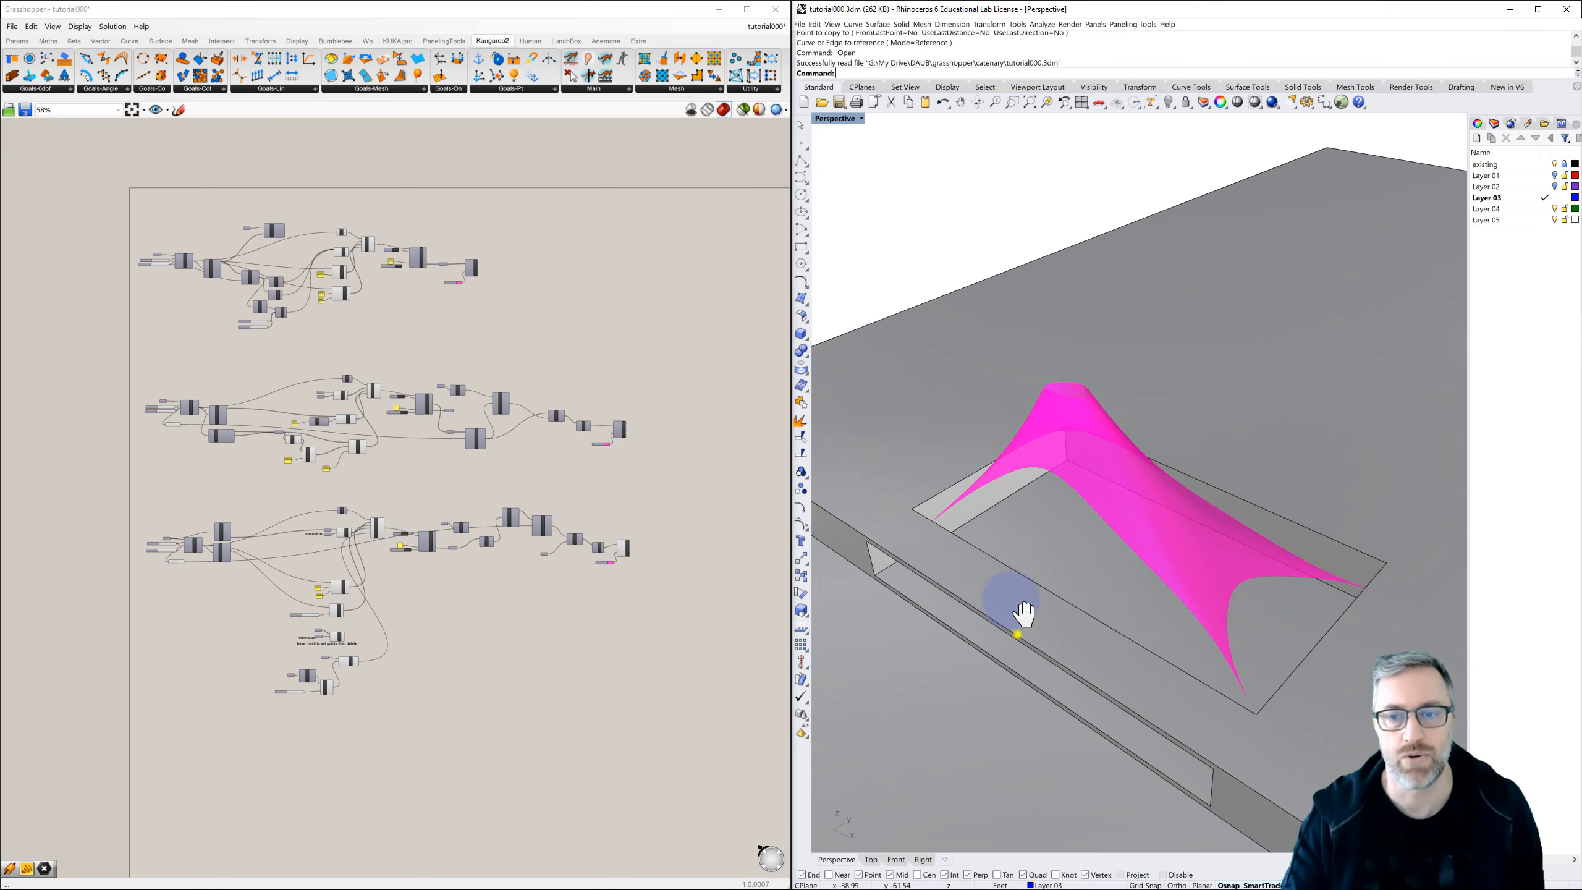
Turn off the preview of the Custom Preview component that ends the lowest definition.
right_click_drag(1017, 634, 1102, 438)
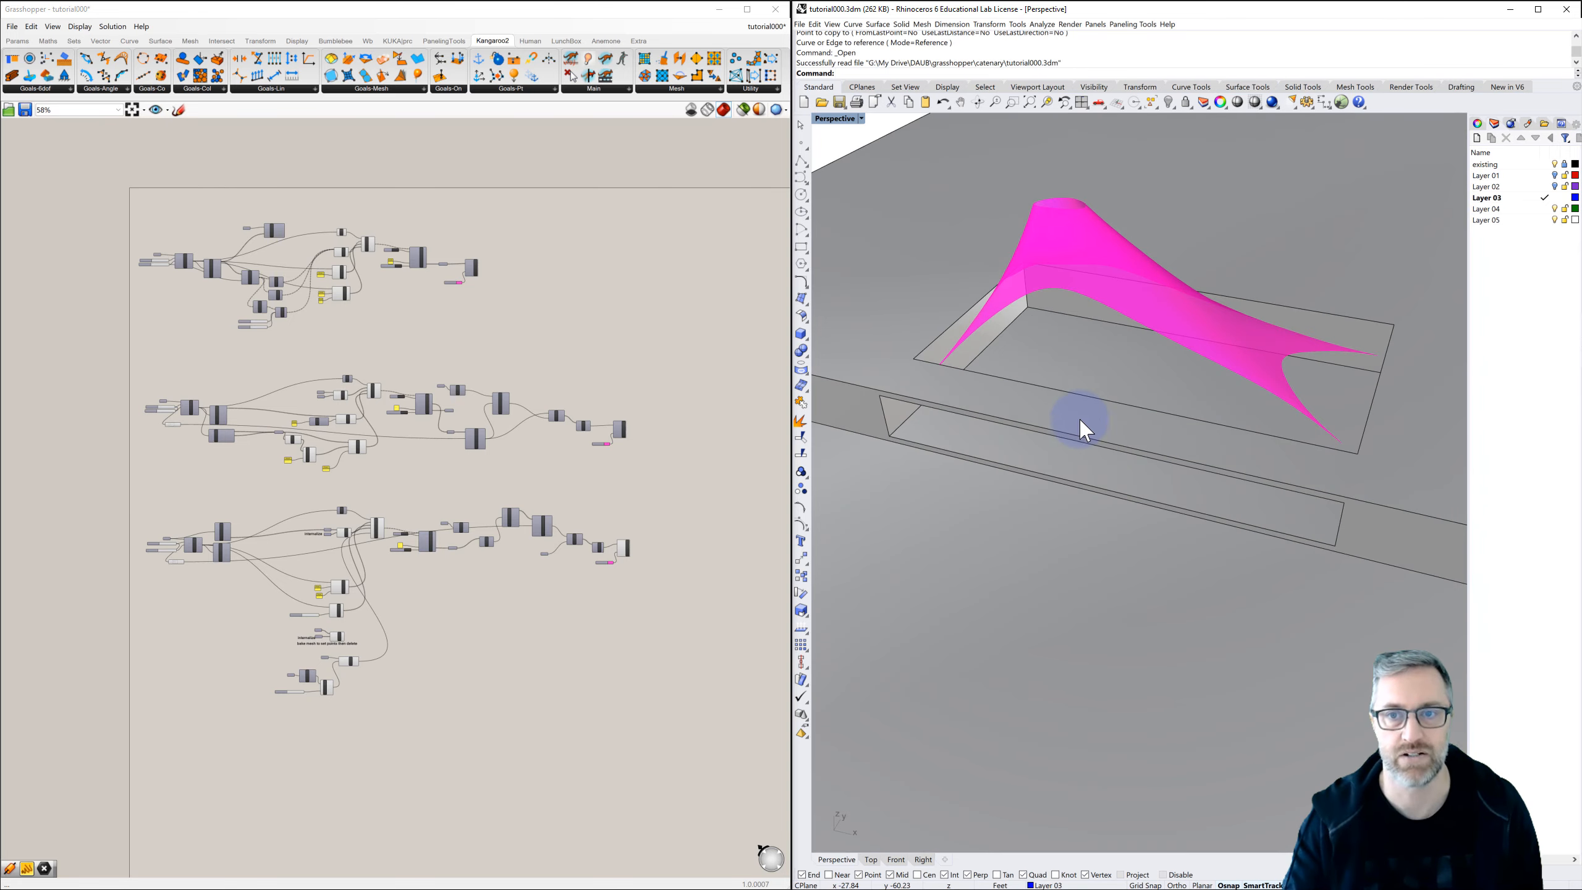
right_click_drag(1197, 404, 1028, 399)
right_click_drag(1165, 442, 939, 444)
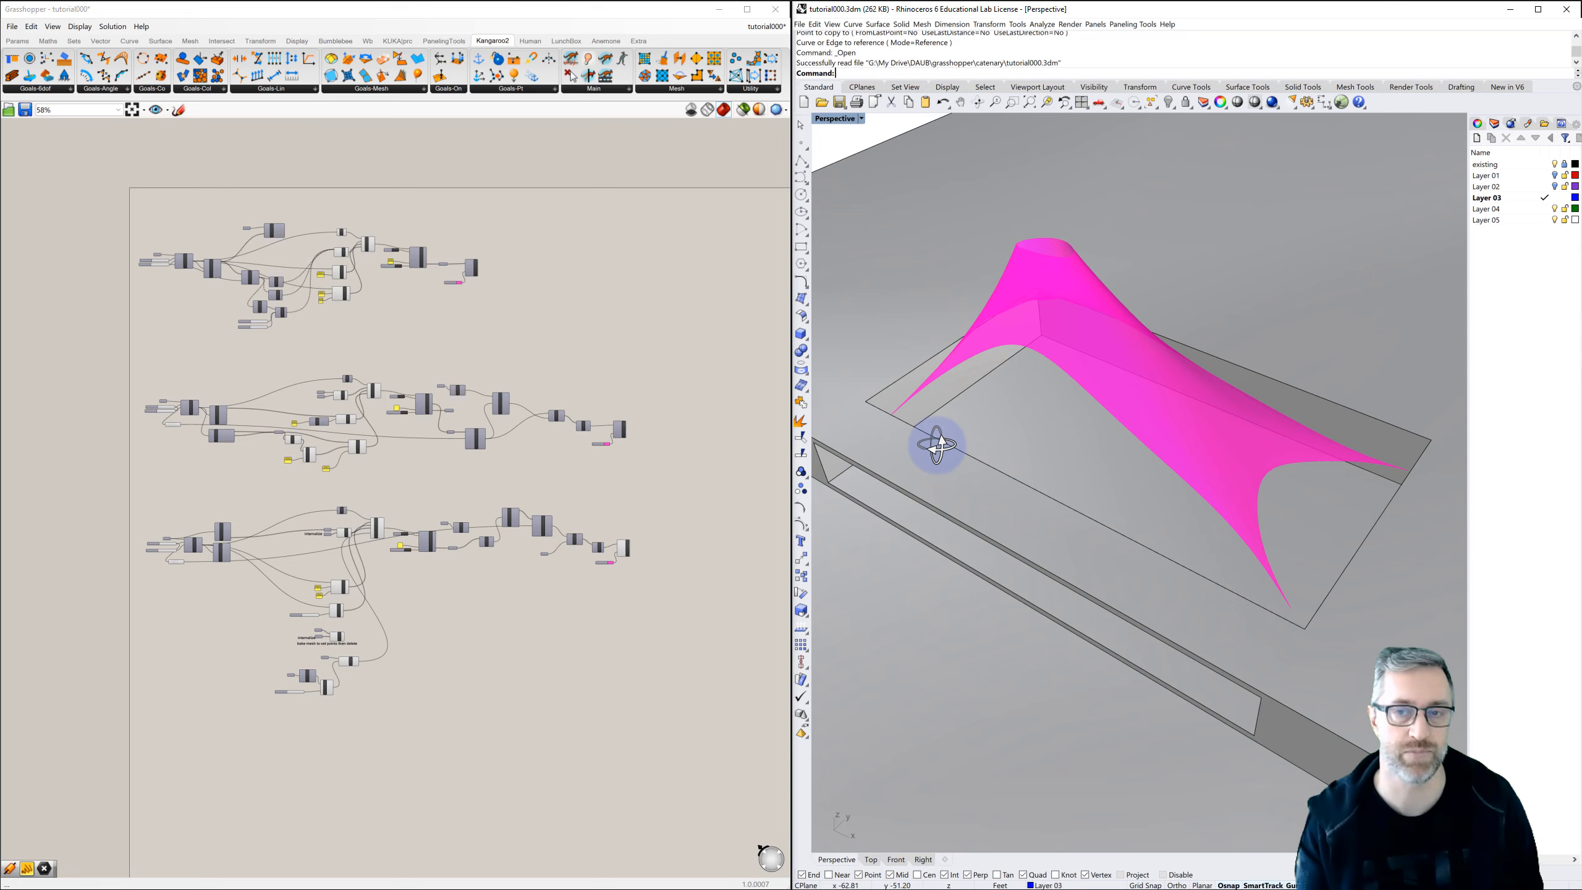
right_click_drag(1176, 469, 1158, 501)
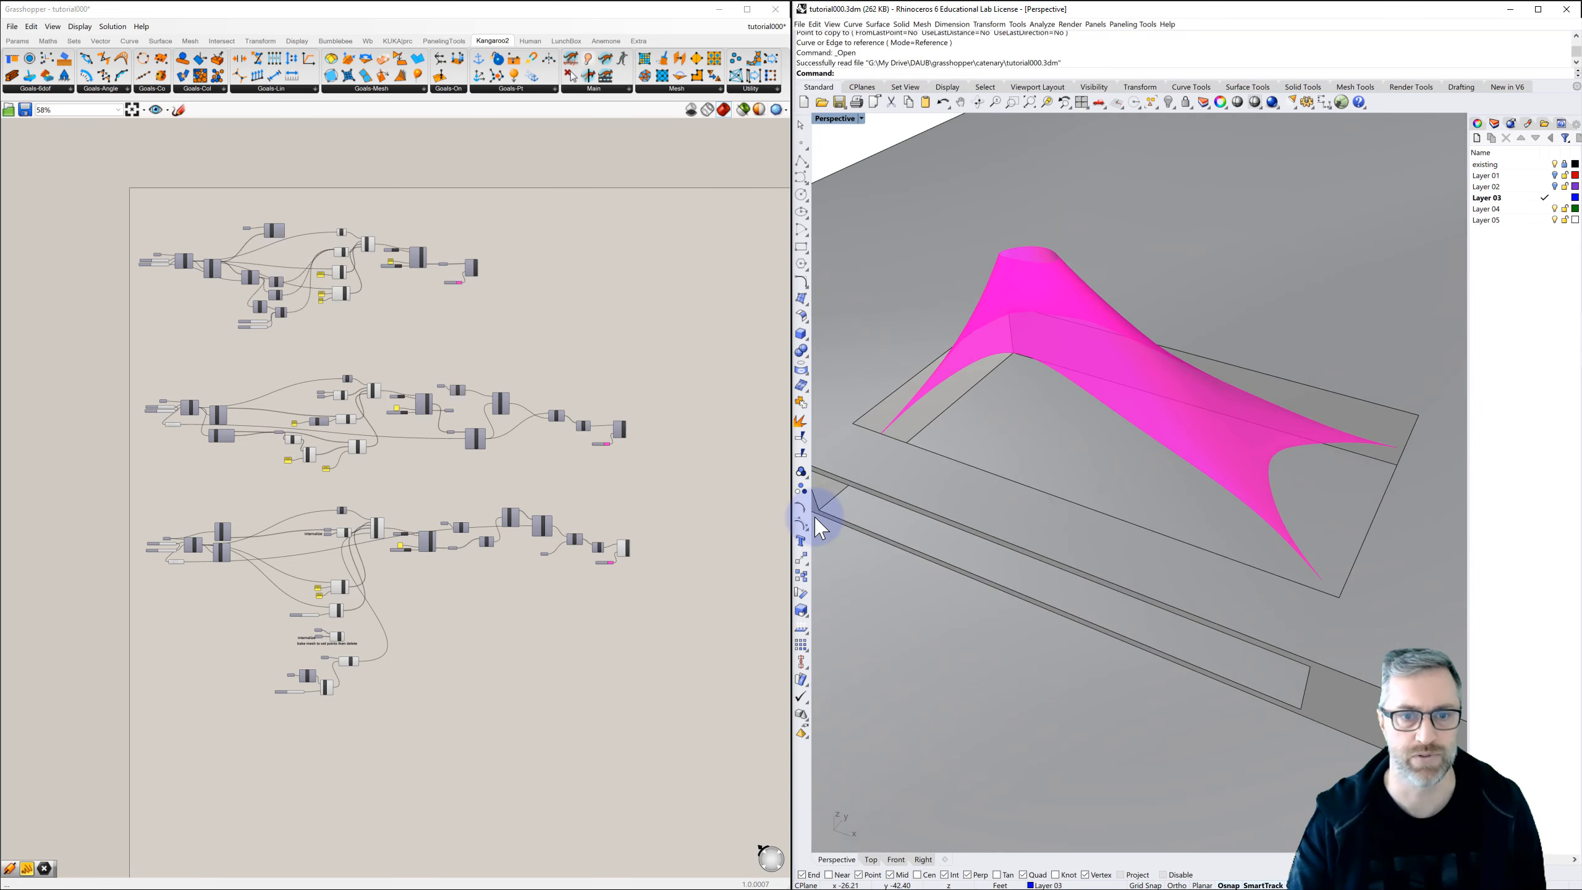
scroll(627, 557, "up", 3)
scroll(627, 557, "up", 2)
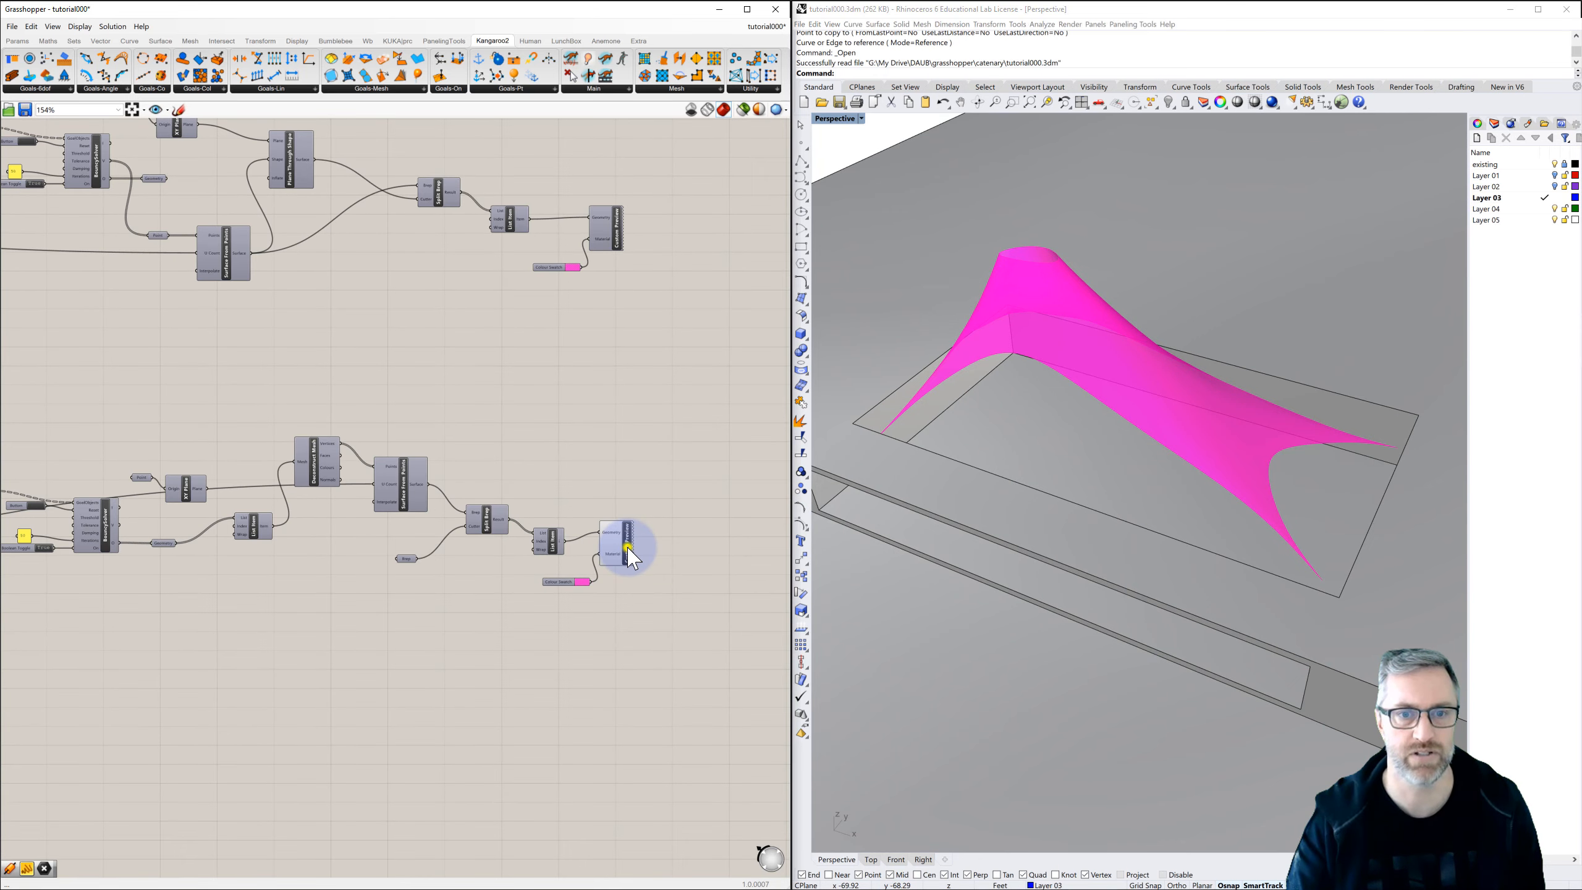
right_click(627, 548)
left_click(654, 566)
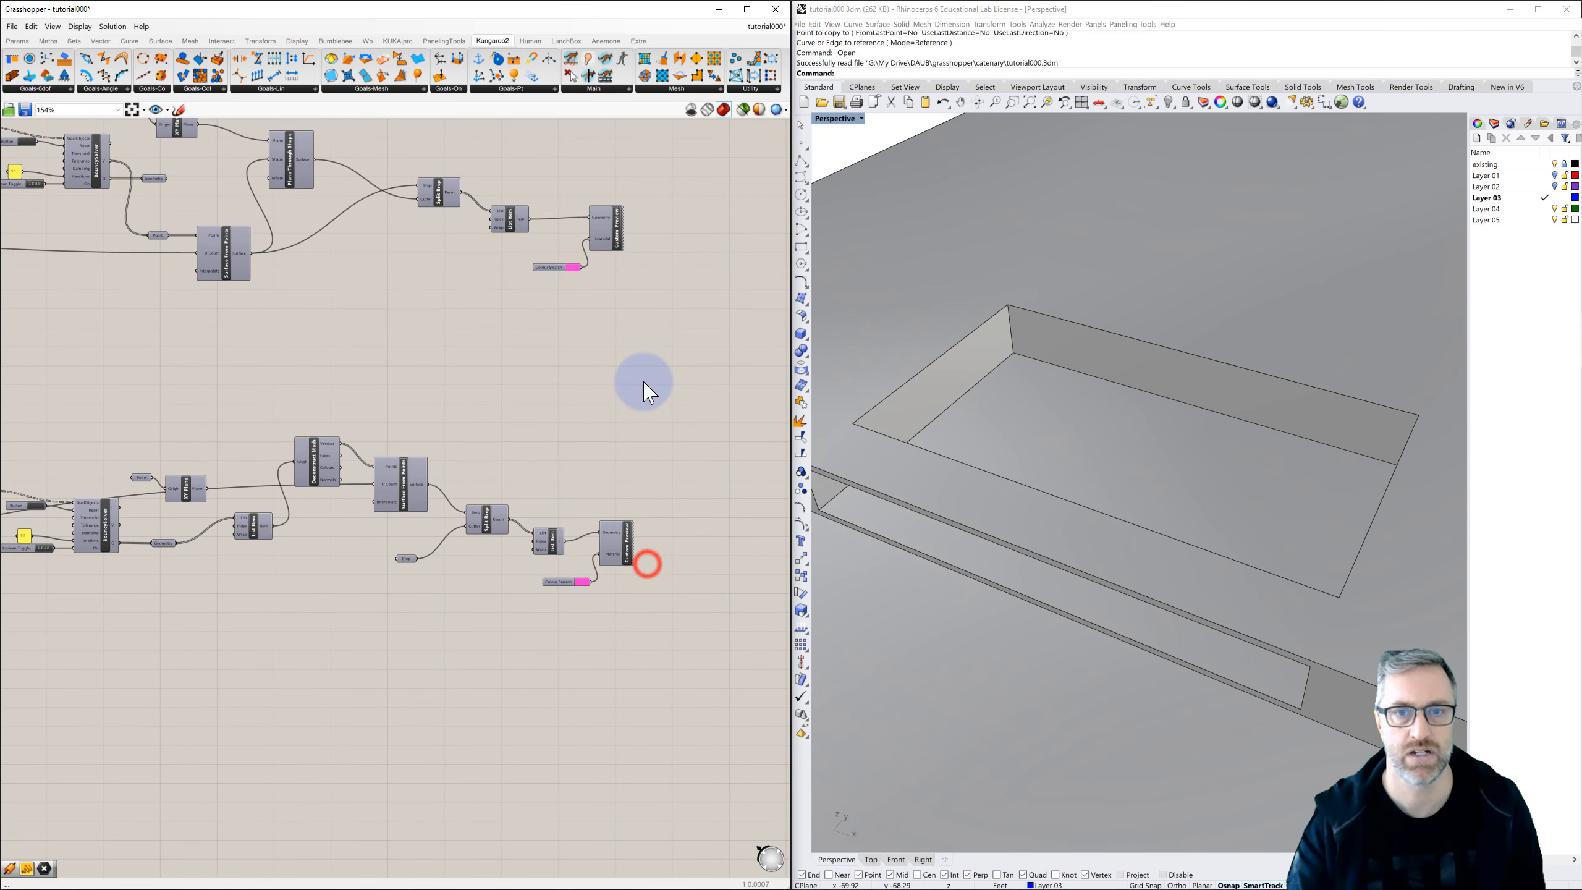
Toggle the middle definition's Custom Preview on to inspect its geometry in the model, and switch it off again.
right_click(618, 226)
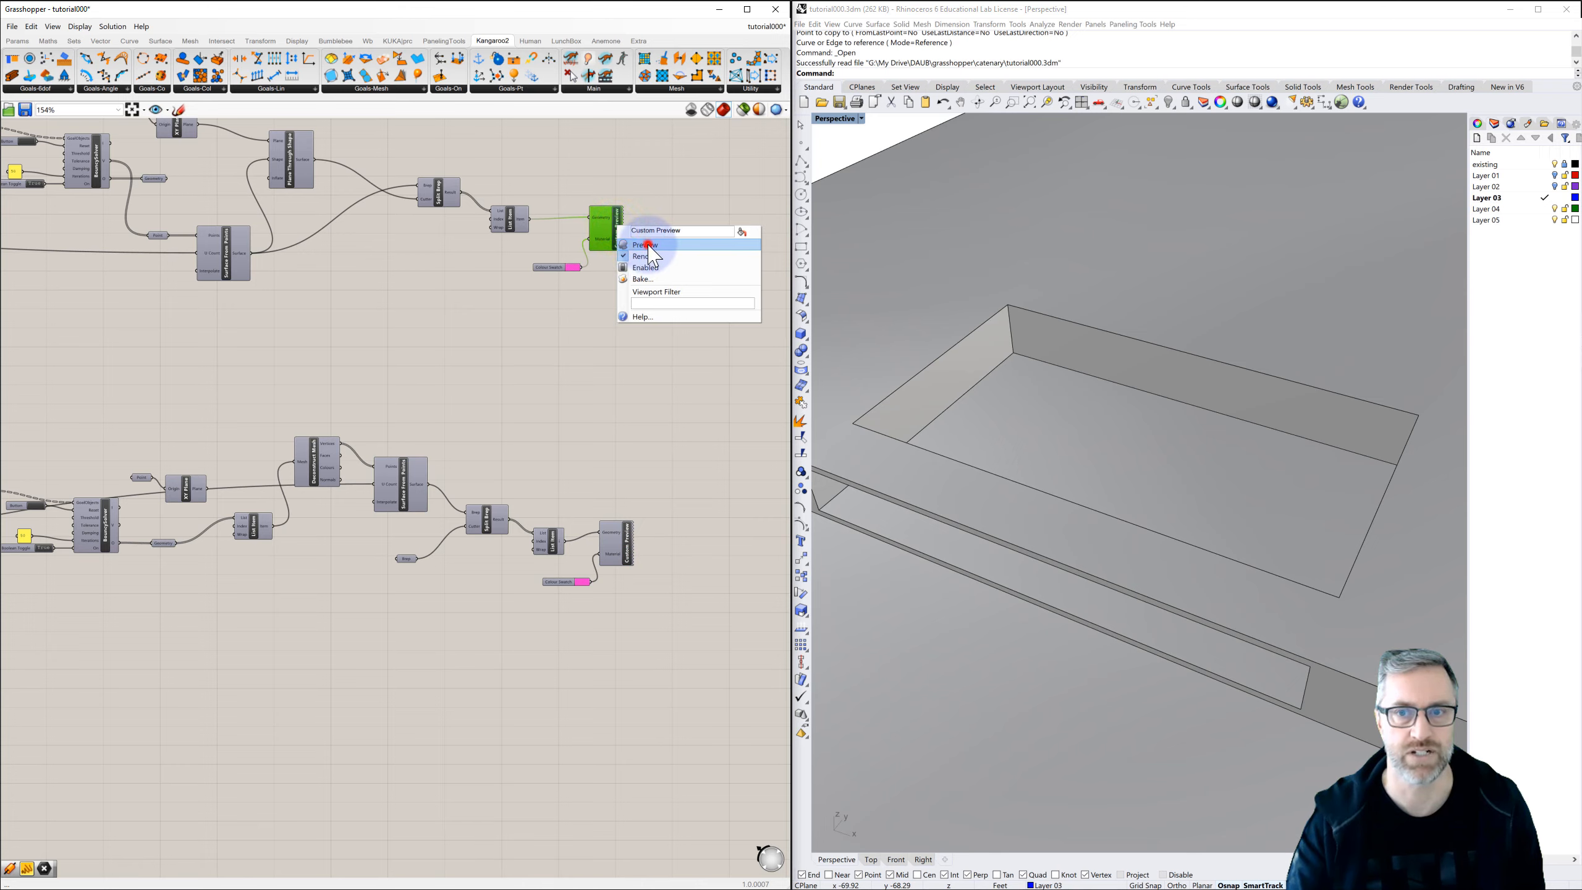
left_click(646, 245)
right_click_drag(1052, 512, 1052, 481)
left_click(621, 272)
right_click(619, 235)
left_click(645, 253)
Turn on the preview of the first definition's Custom Preview component and view its mesh up close.
right_click_drag(641, 249, 697, 700)
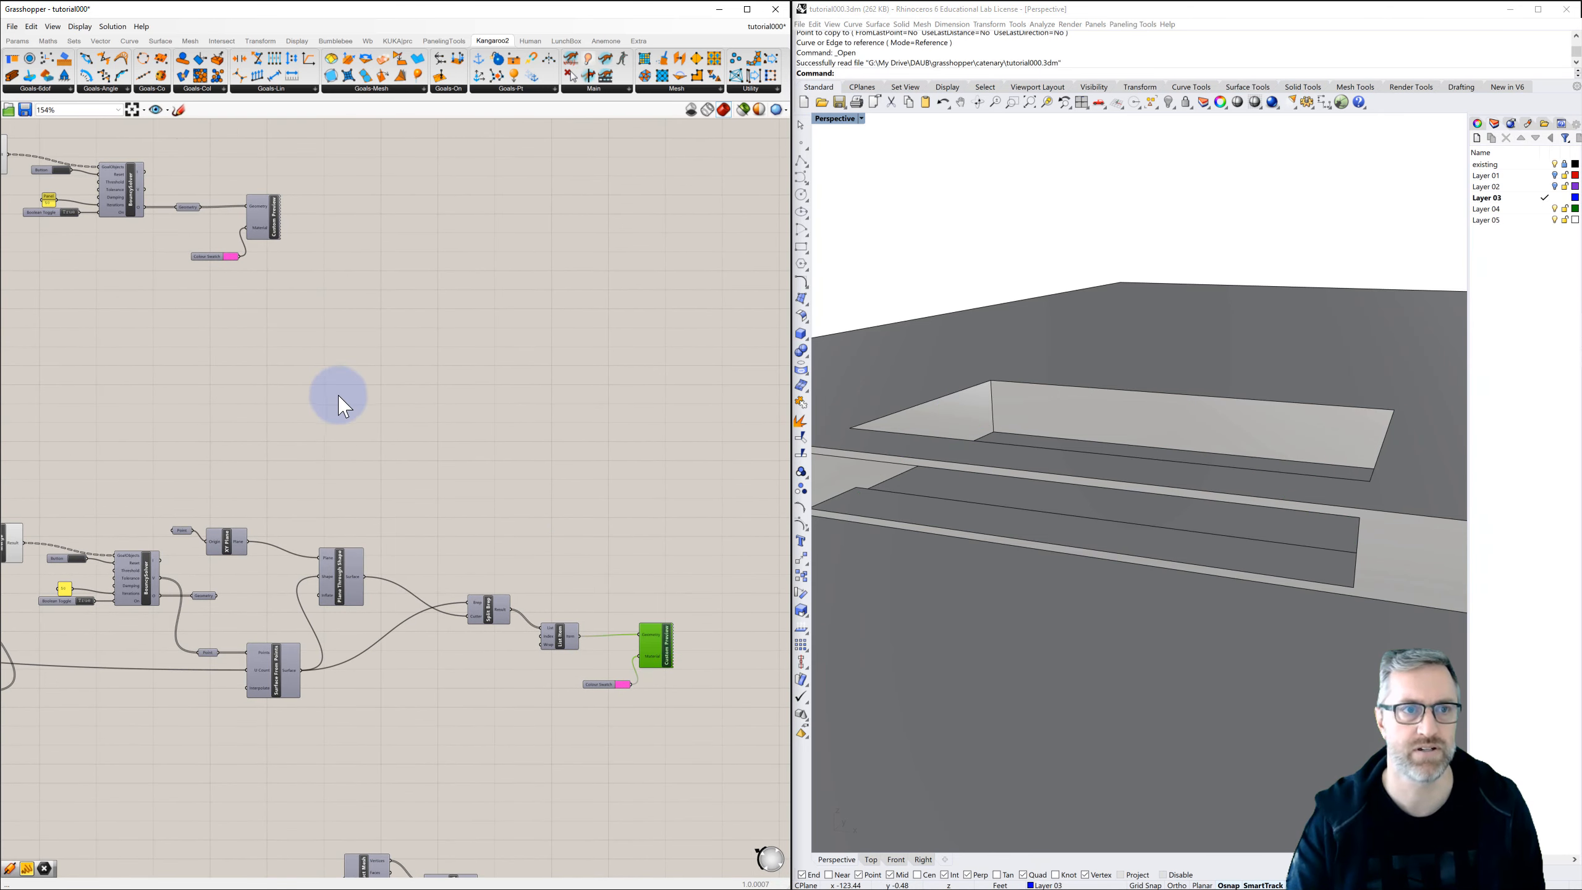
right_click(277, 219)
left_click(299, 234)
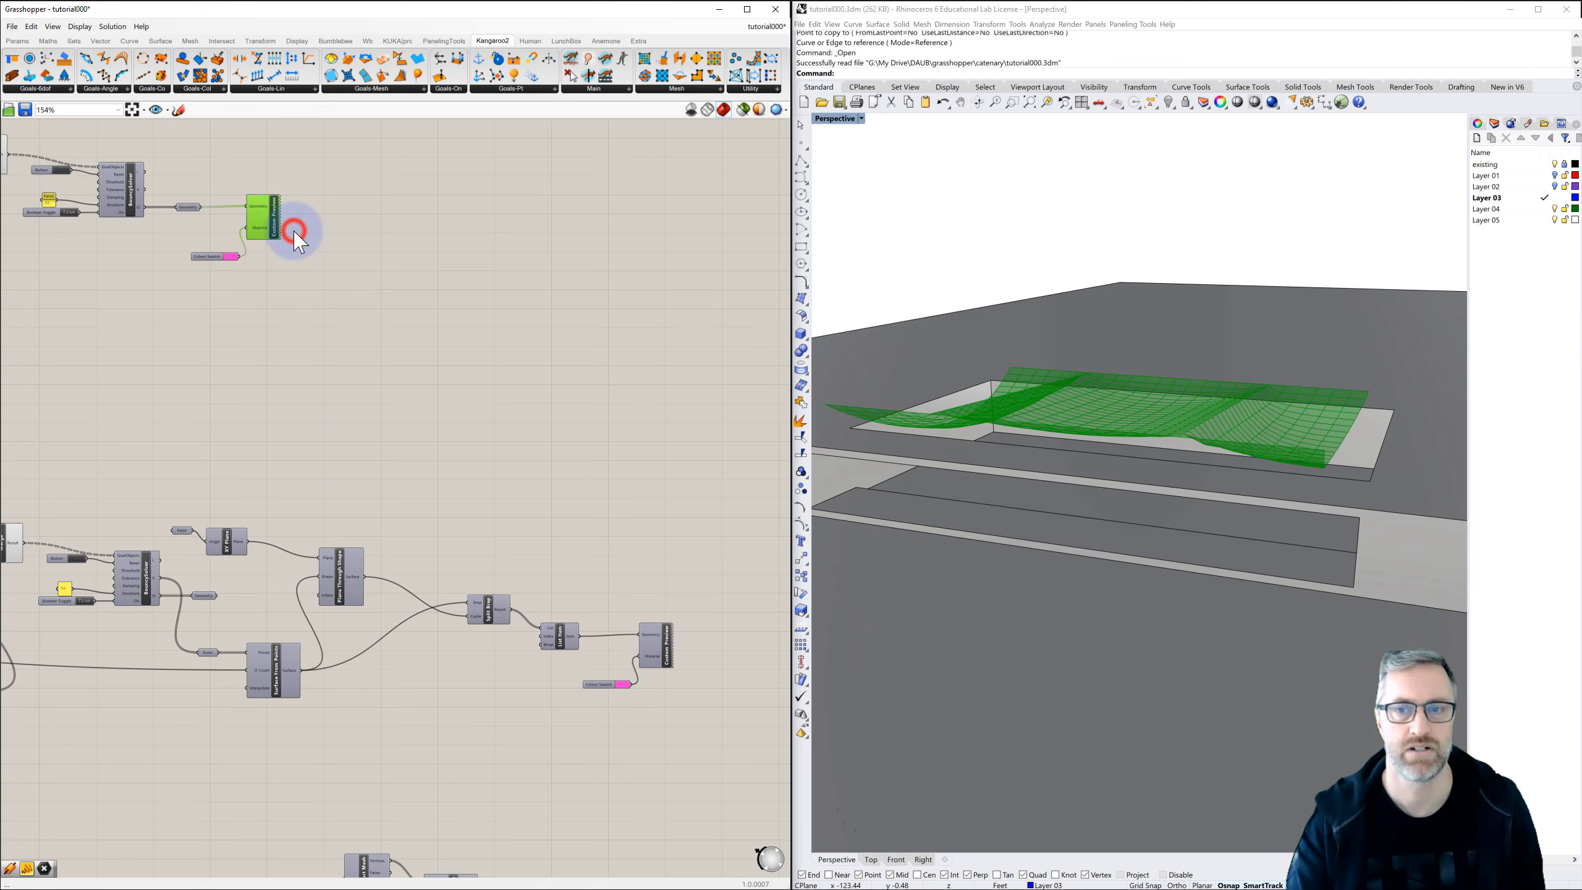
left_click(1050, 423)
right_click_drag(1049, 423, 944, 387)
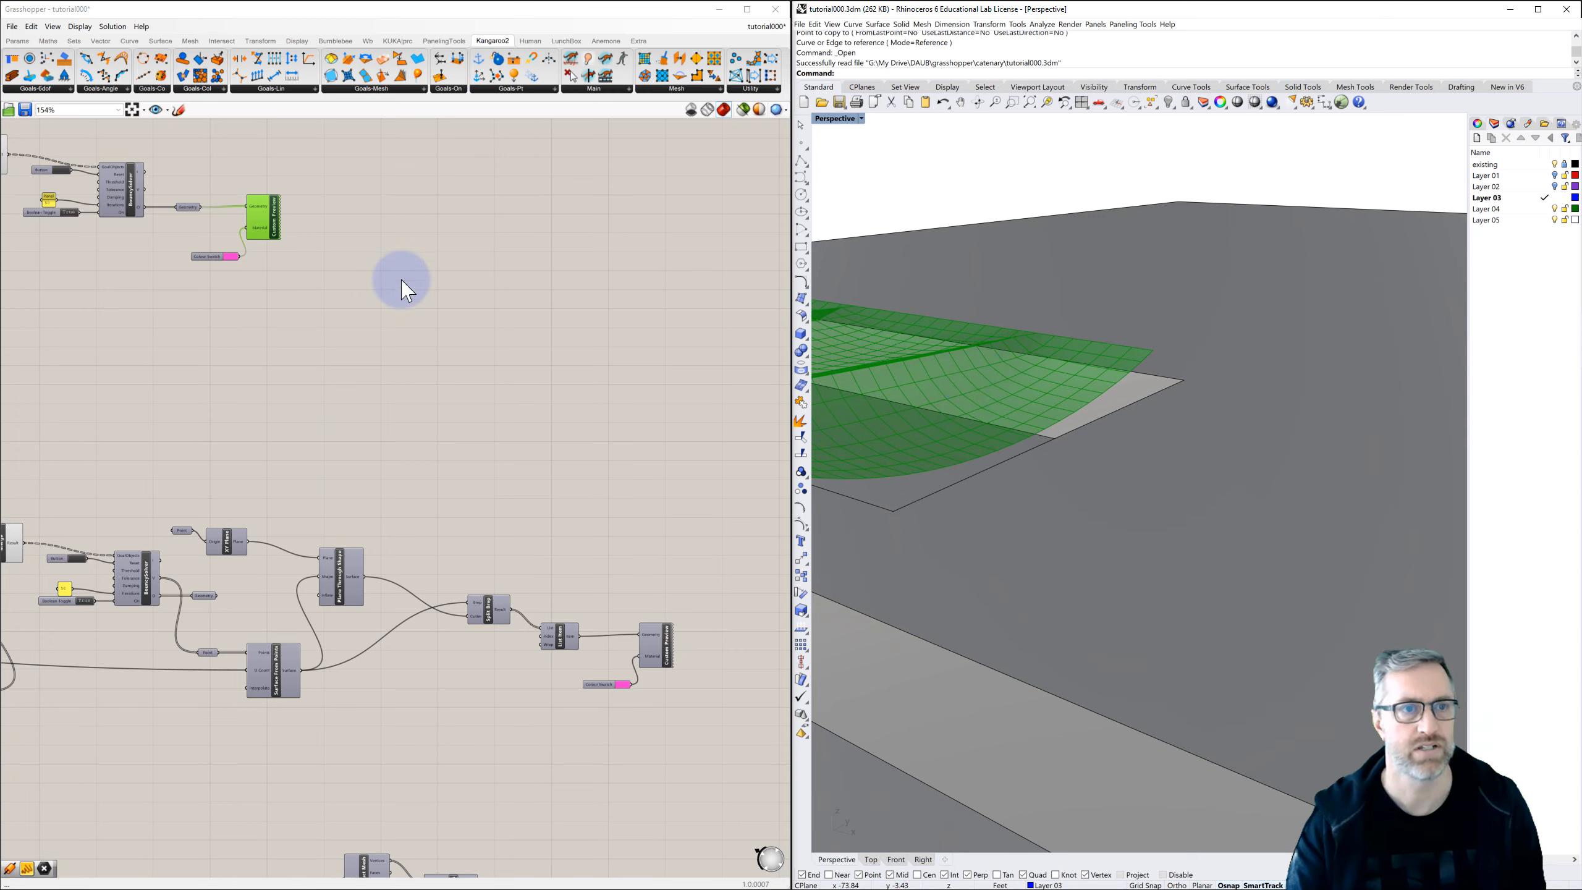
Zoom to the geometry of the first definition's Custom Preview and examine the hanging mesh over the courtyard opening.
right_click(255, 219)
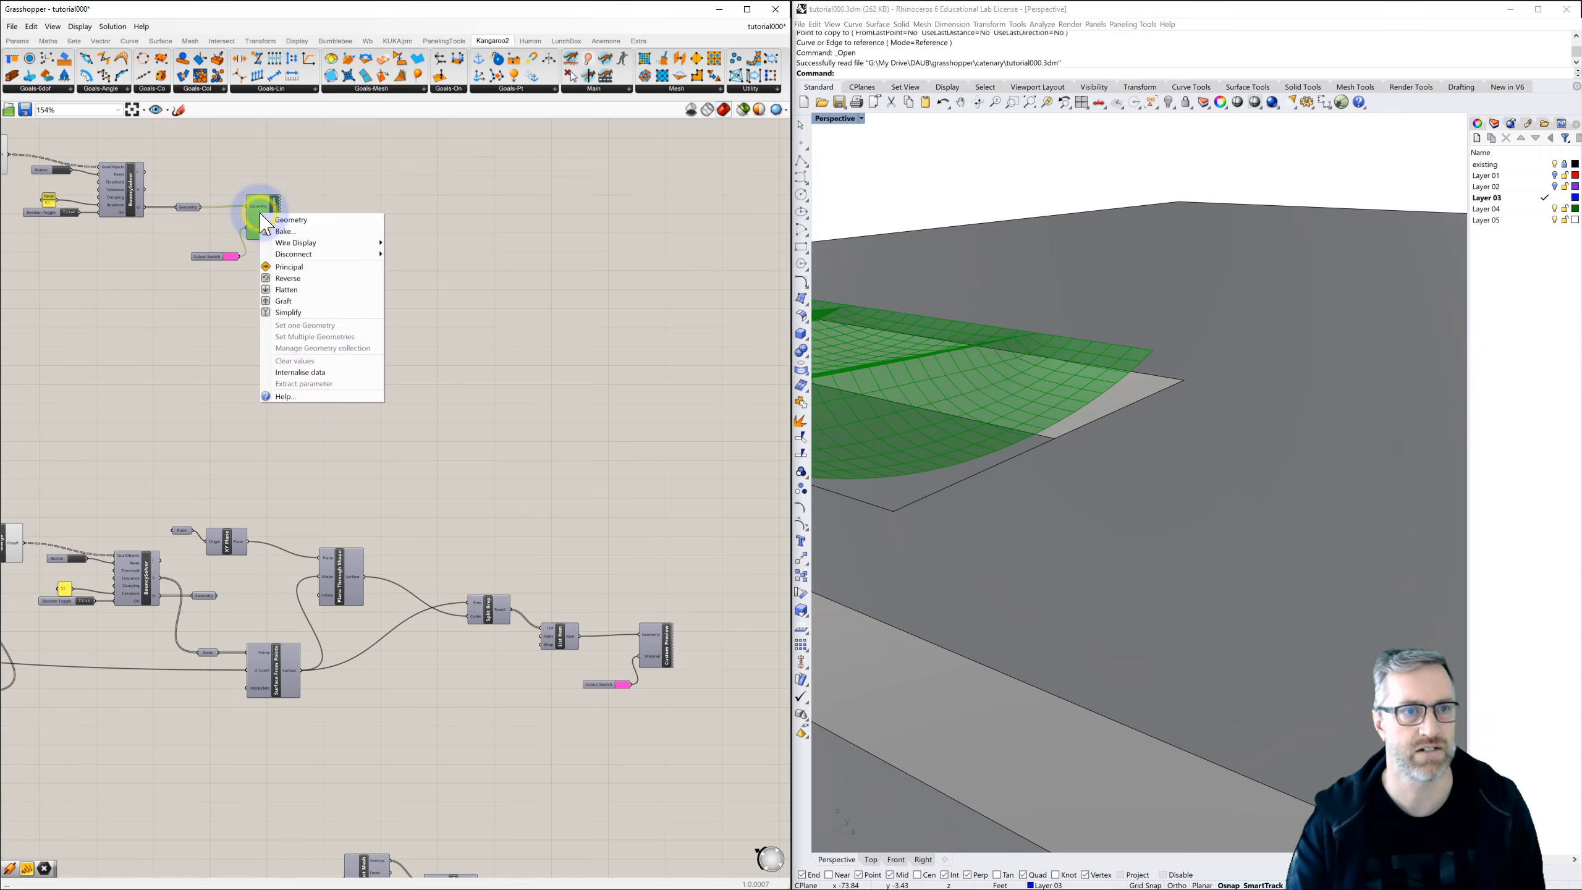
left_click(324, 181)
left_click(273, 221)
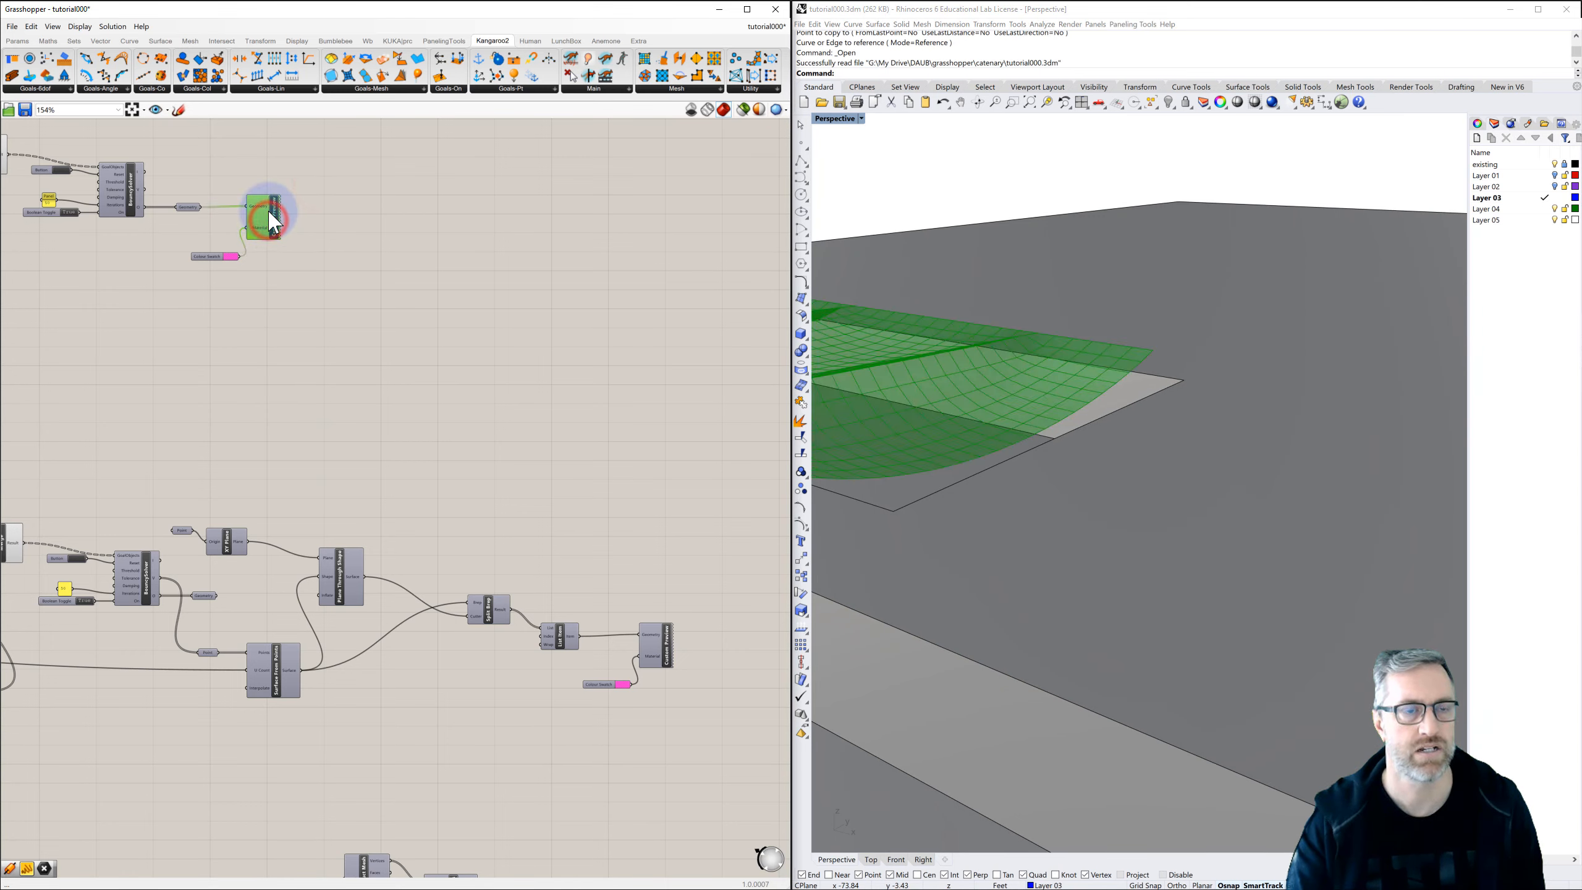
middle_click(269, 215)
left_click(311, 250)
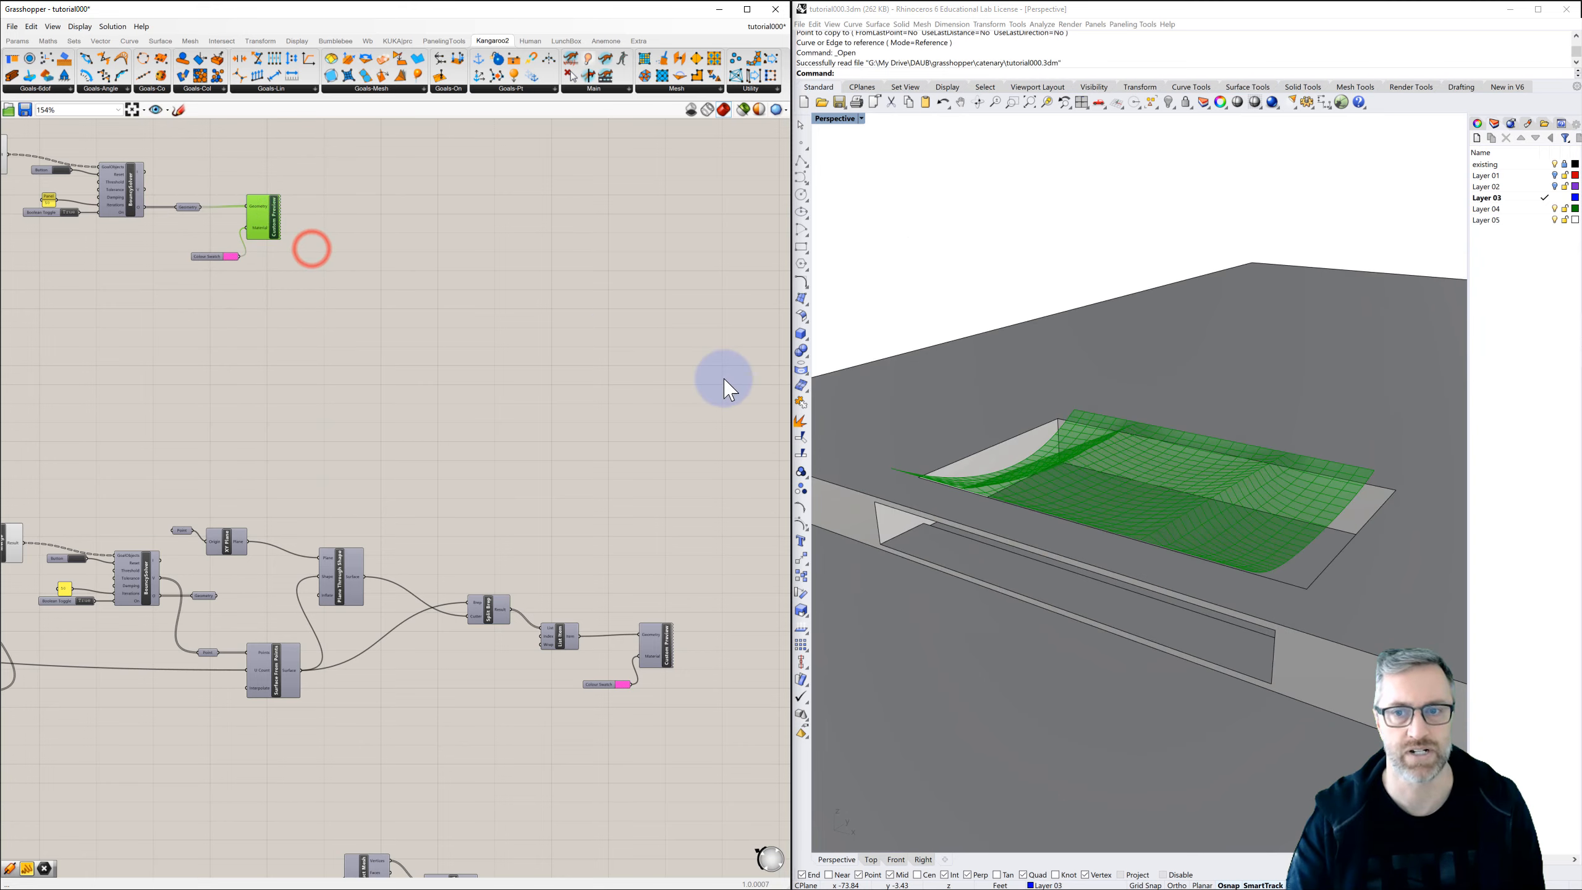
right_click_drag(1031, 512, 1310, 516)
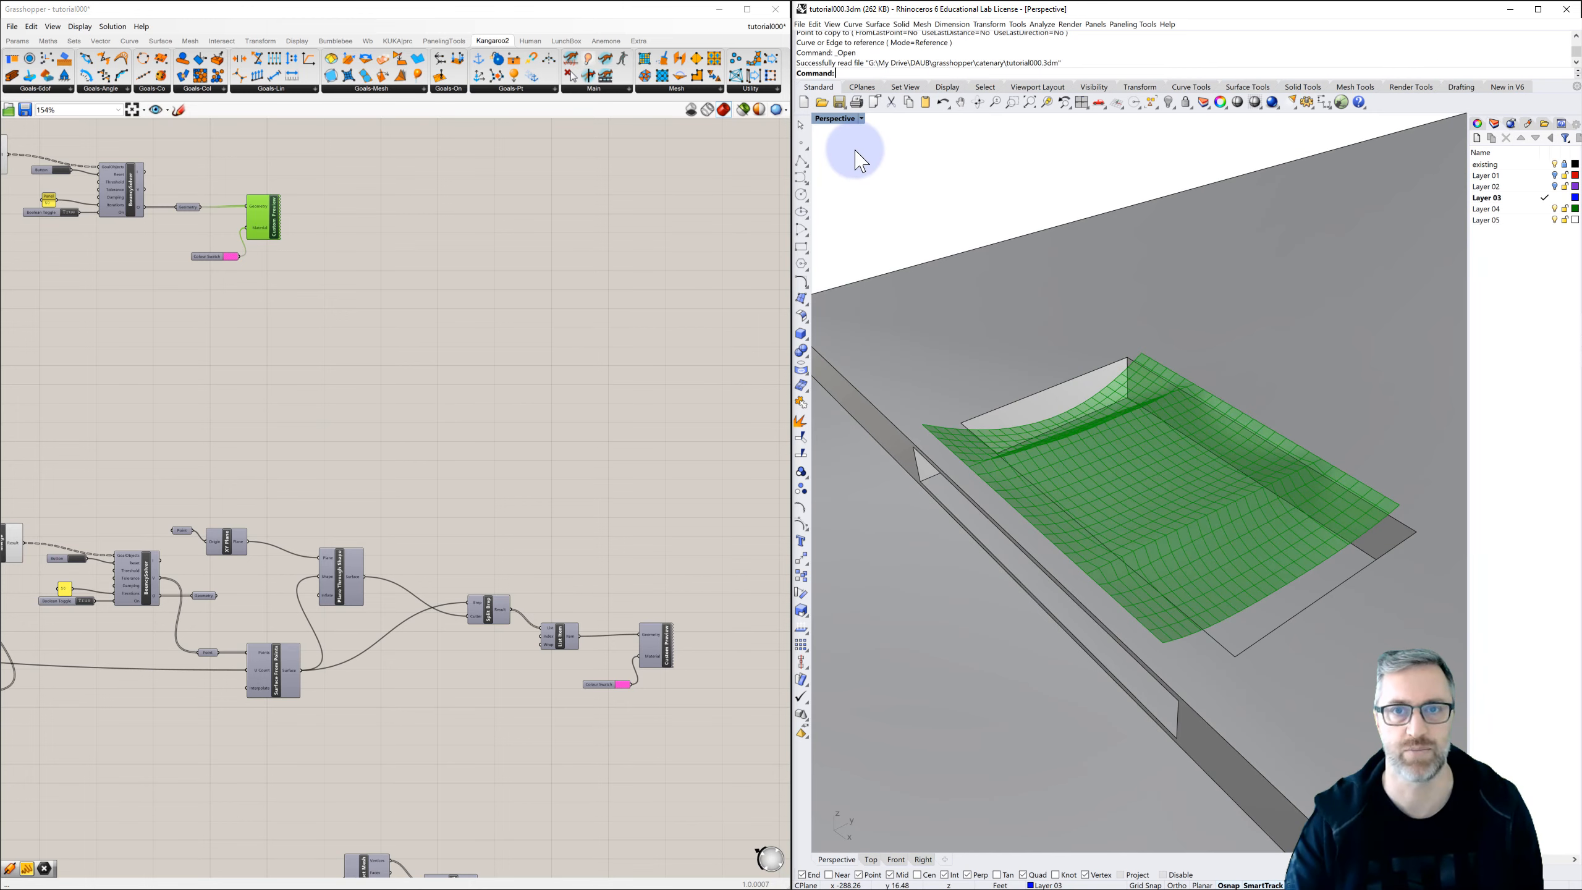
Turn on Layer 01 and Layer 02, make Layer 01 current, and show all hidden objects.
left_click(1554, 187)
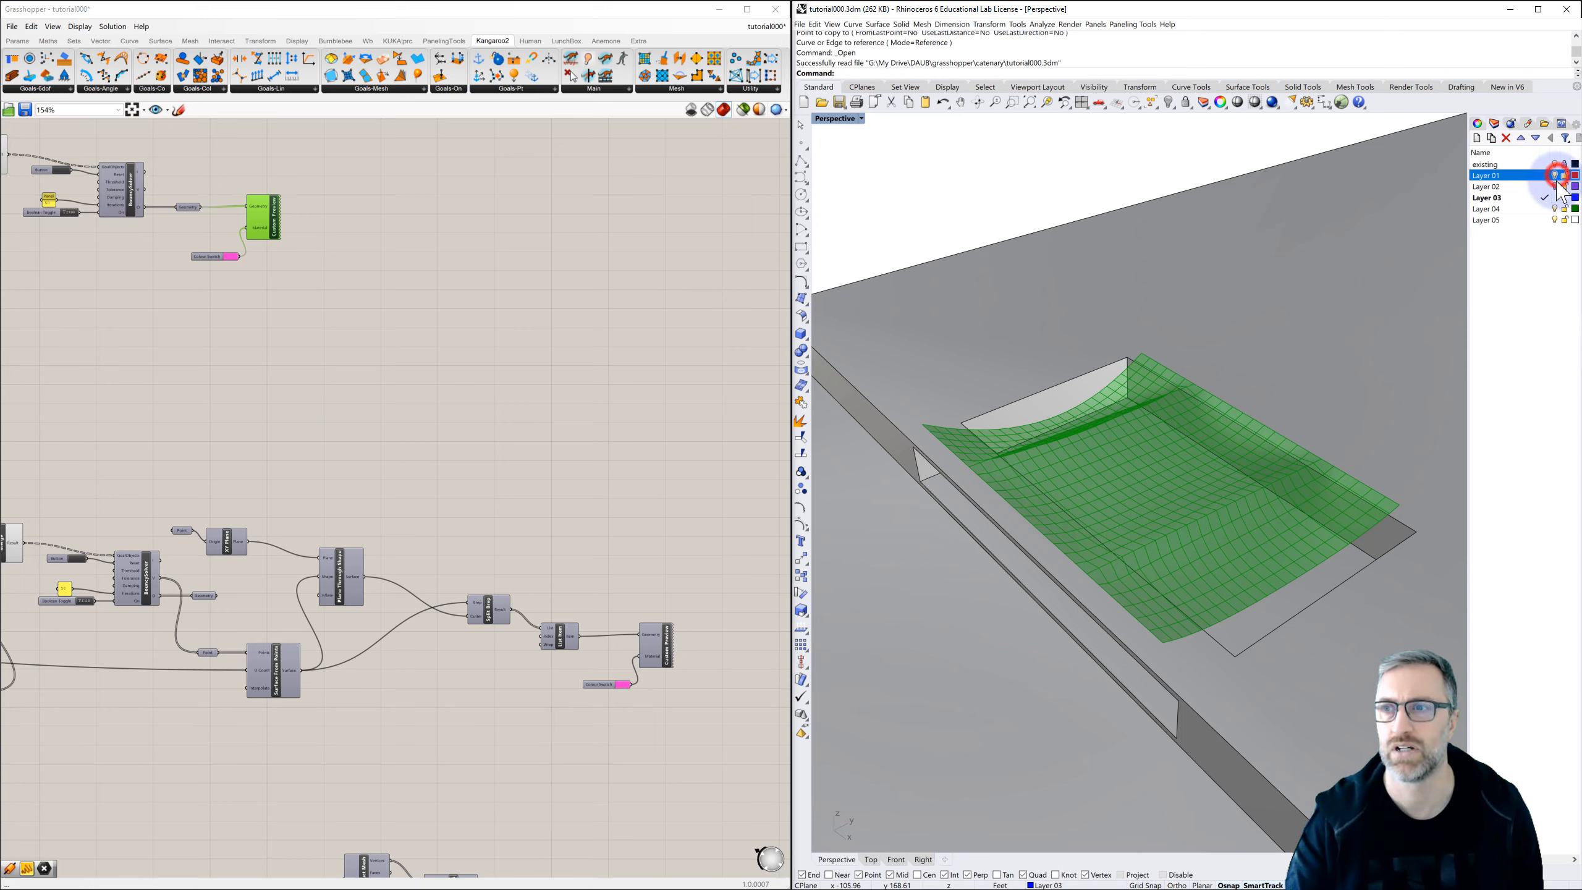
left_click(1545, 174)
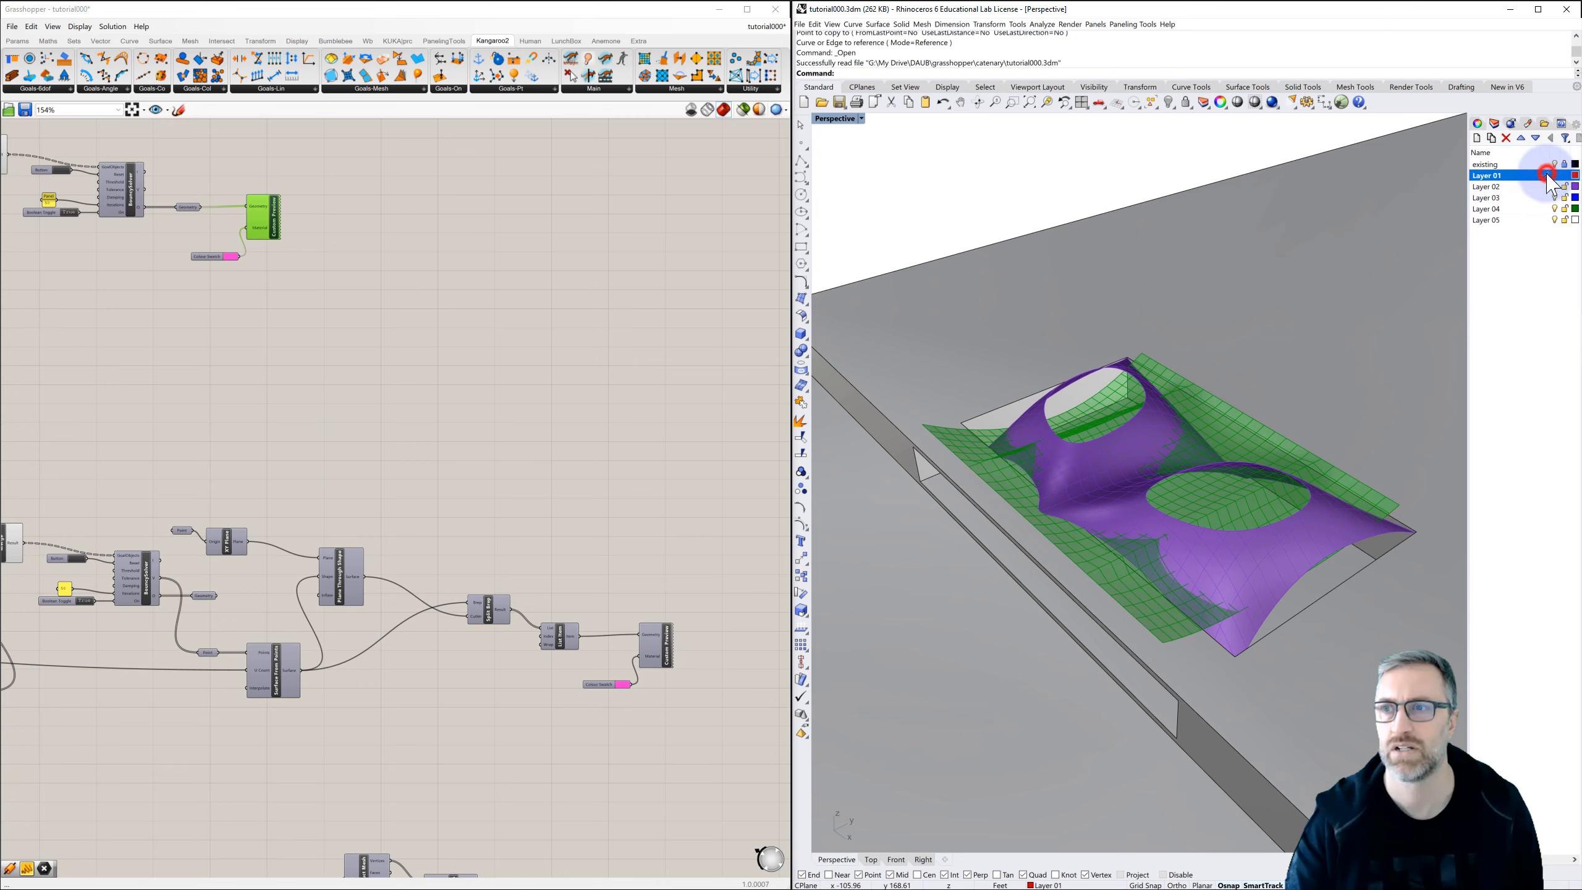
left_click(1126, 160)
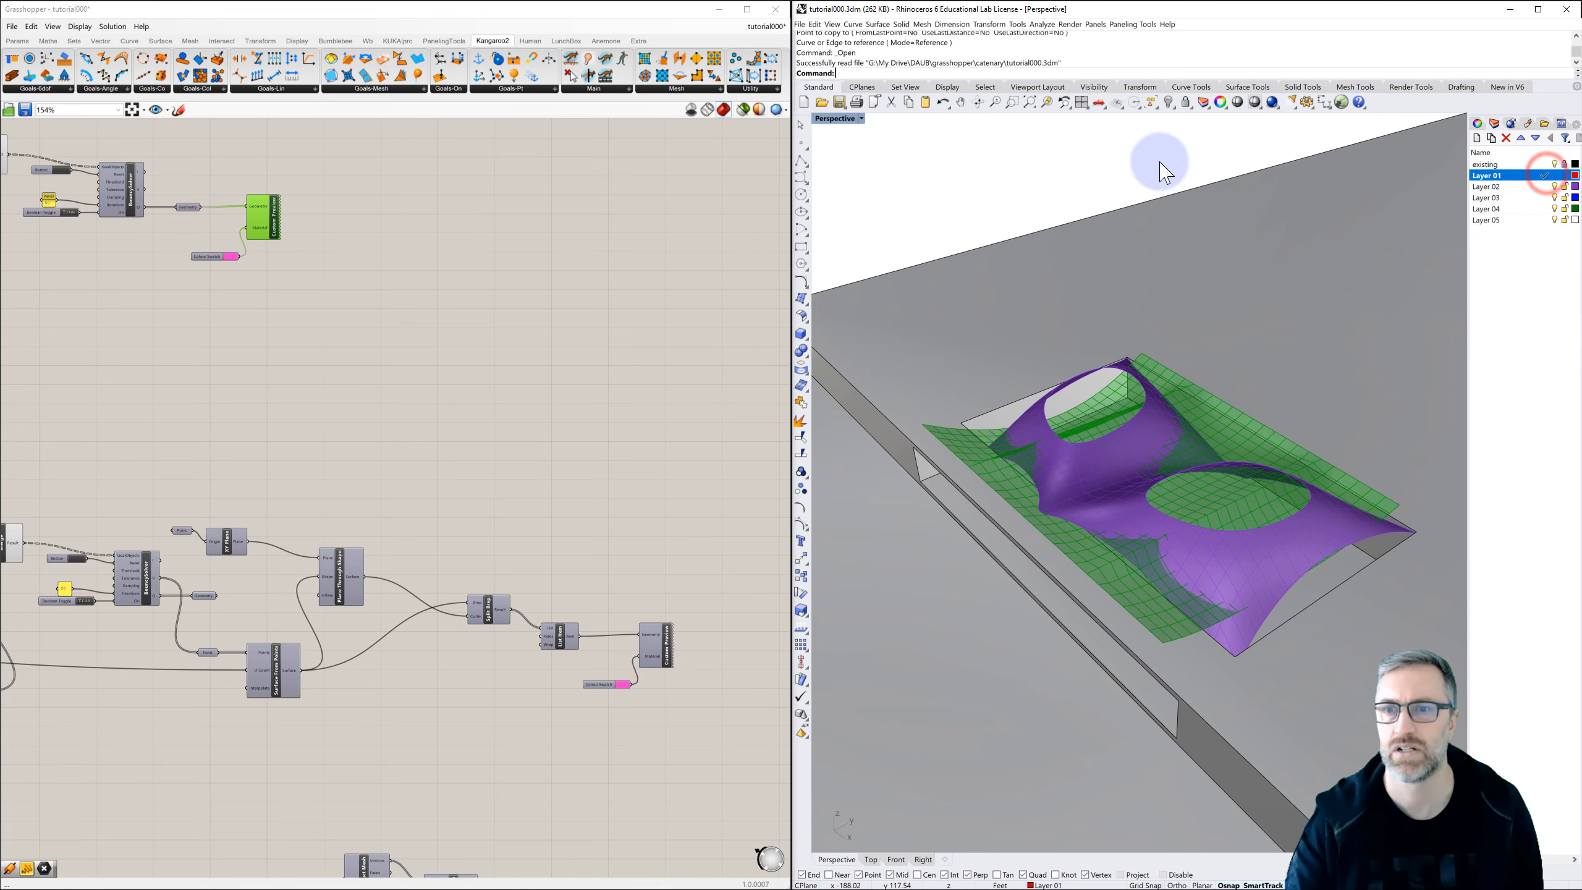
left_click(1169, 101)
Delete all unlocked points, curves and surfaces around the courtyard opening, keeping only the existing building.
scroll(1121, 168, "down", 2)
scroll(1120, 168, "down", 2)
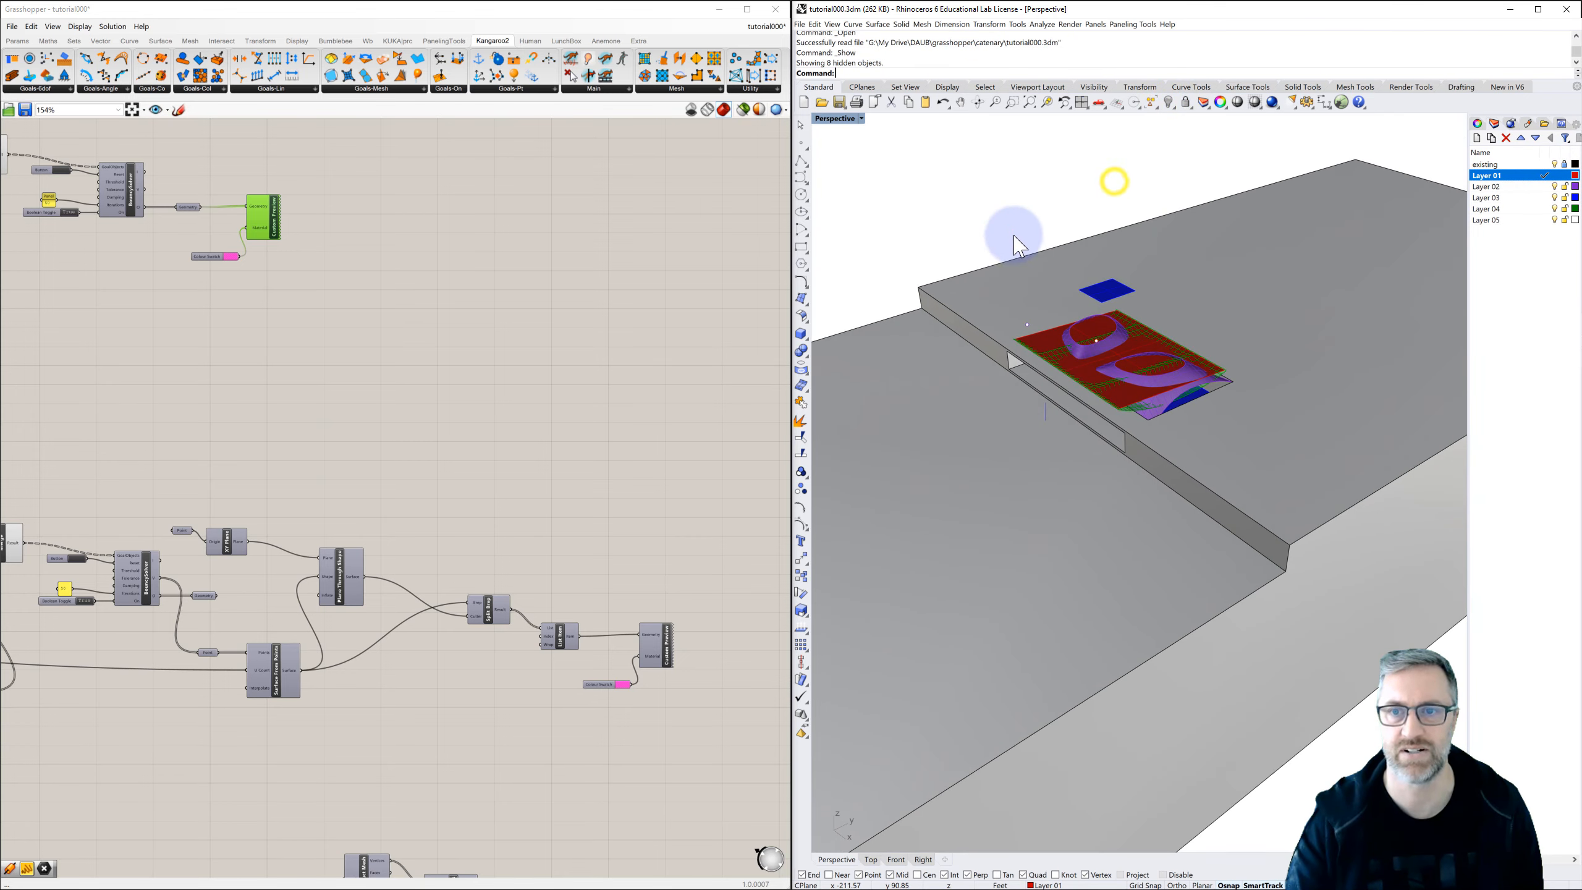
left_click_drag(911, 199, 1331, 503)
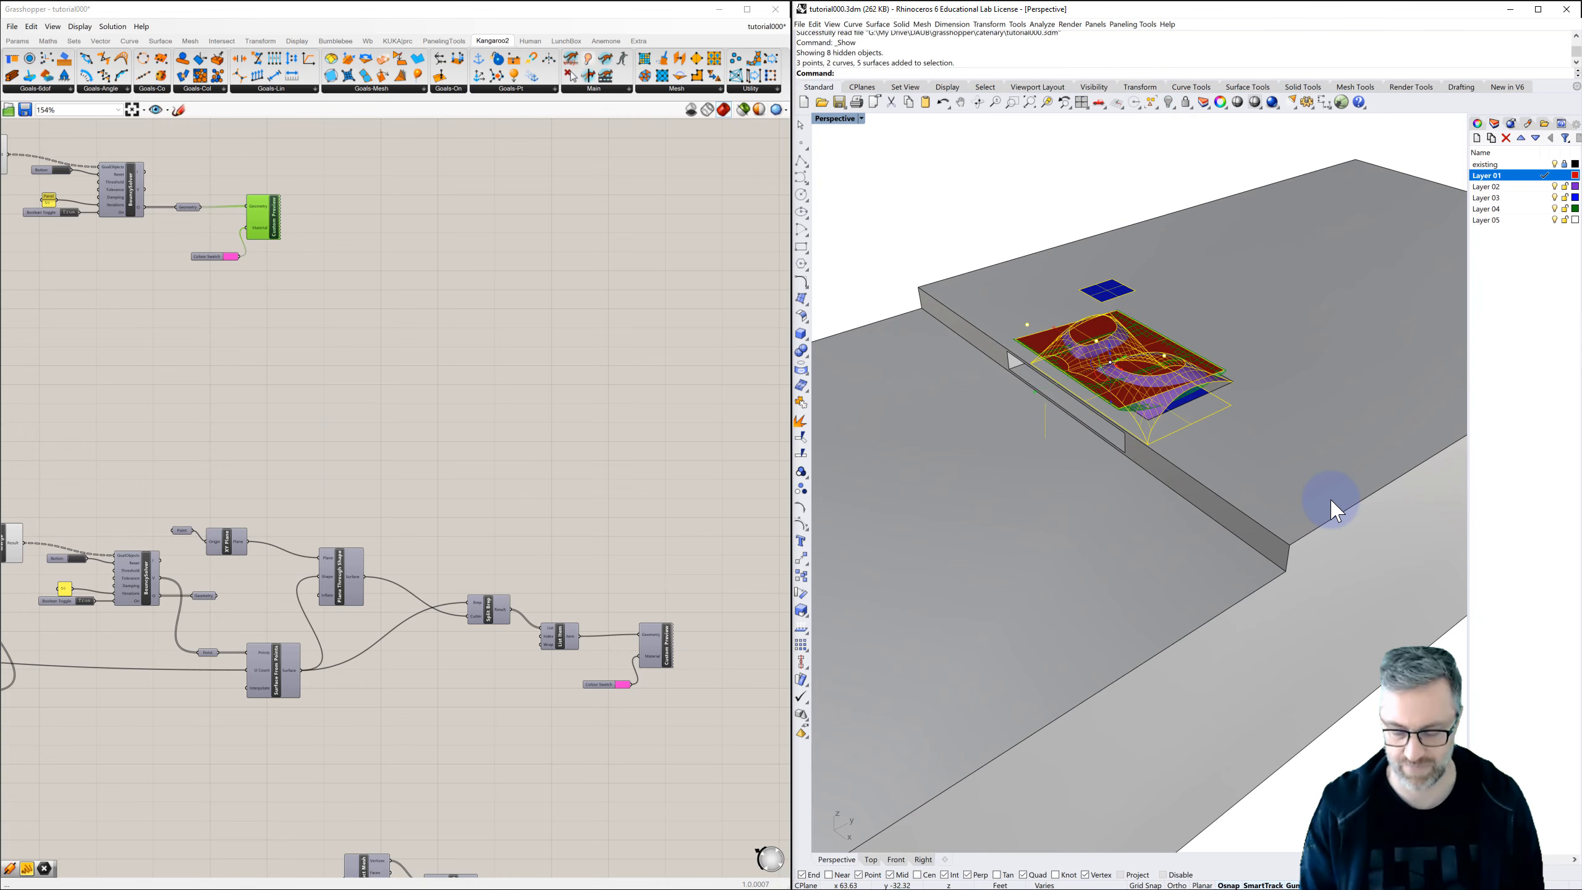
key("Delete")
right_click_drag(1035, 321, 1196, 292)
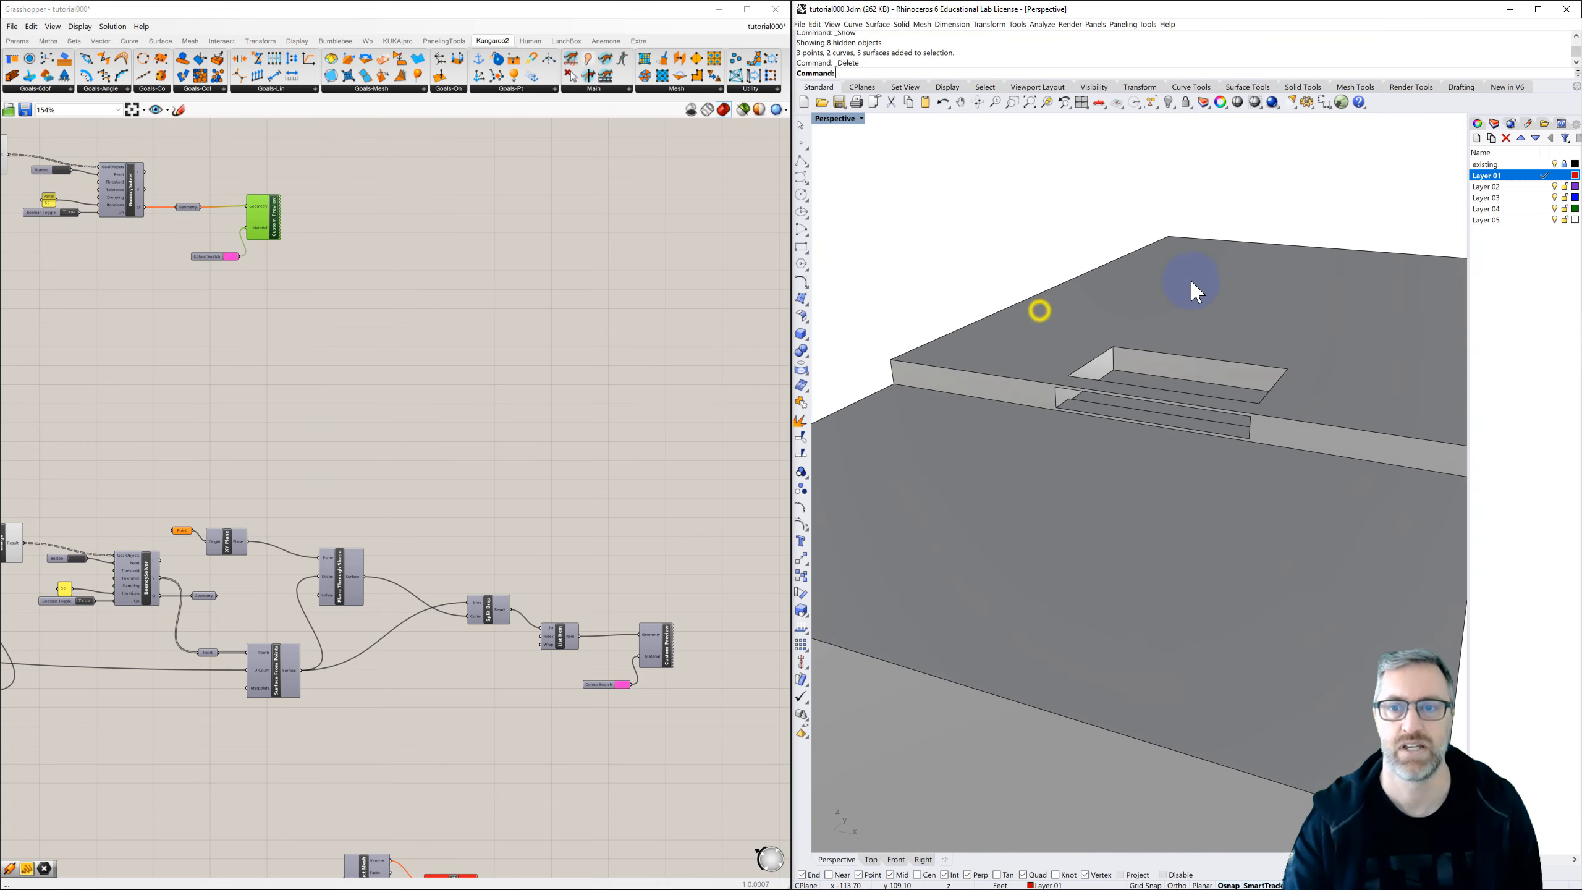
Maximize the Front viewport and frame the empty space above the existing building.
double_click(838, 118)
scroll(948, 483, "down", 4)
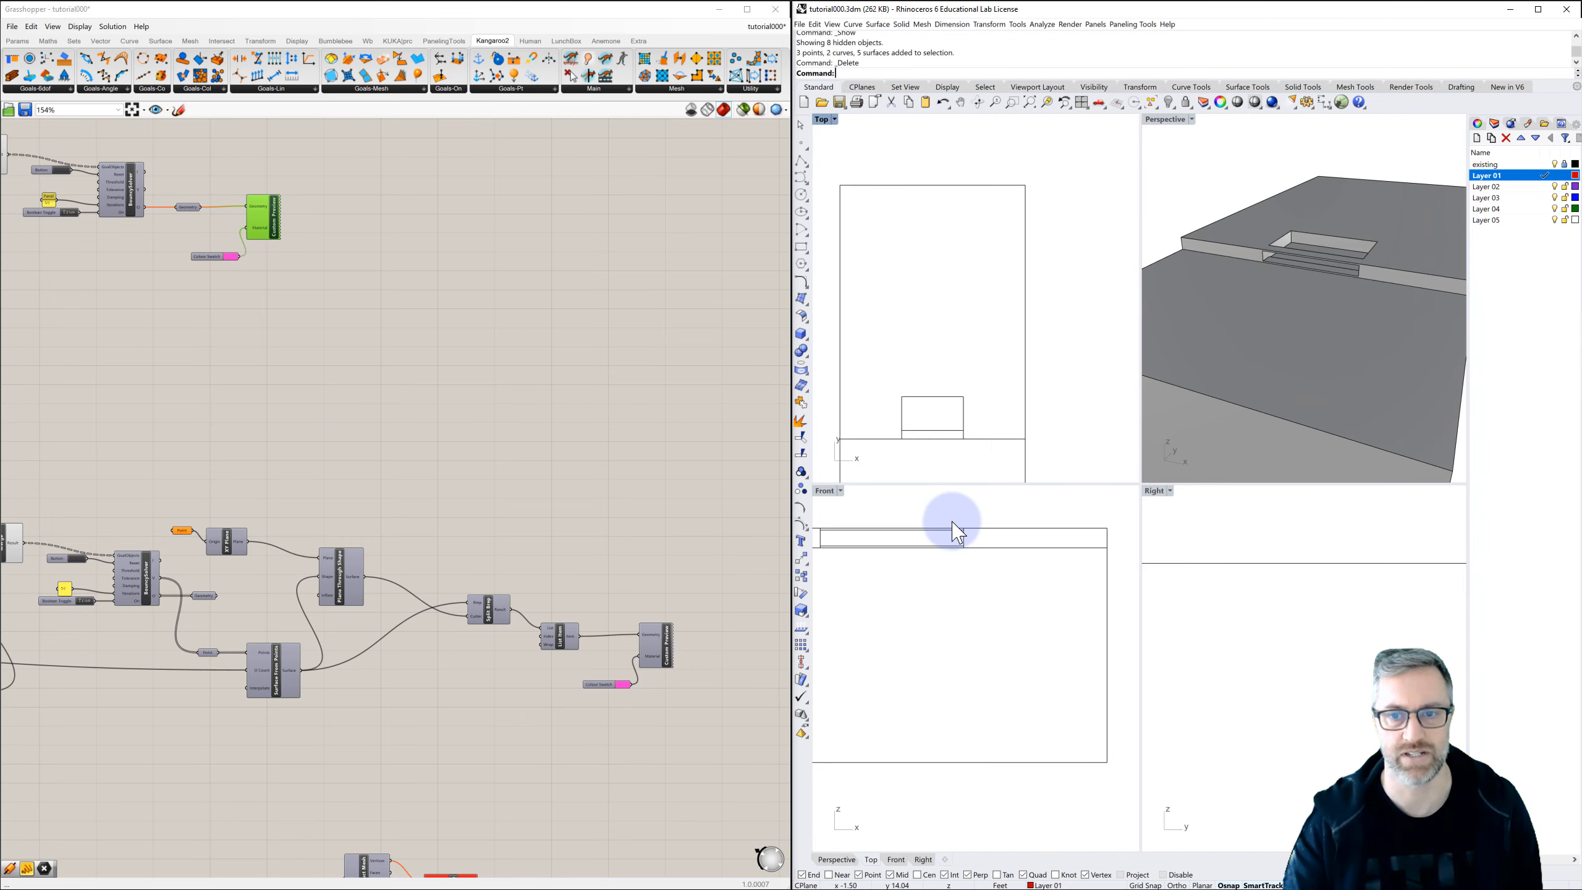
scroll(951, 530, "down", 5)
right_click_drag(951, 551, 1019, 639)
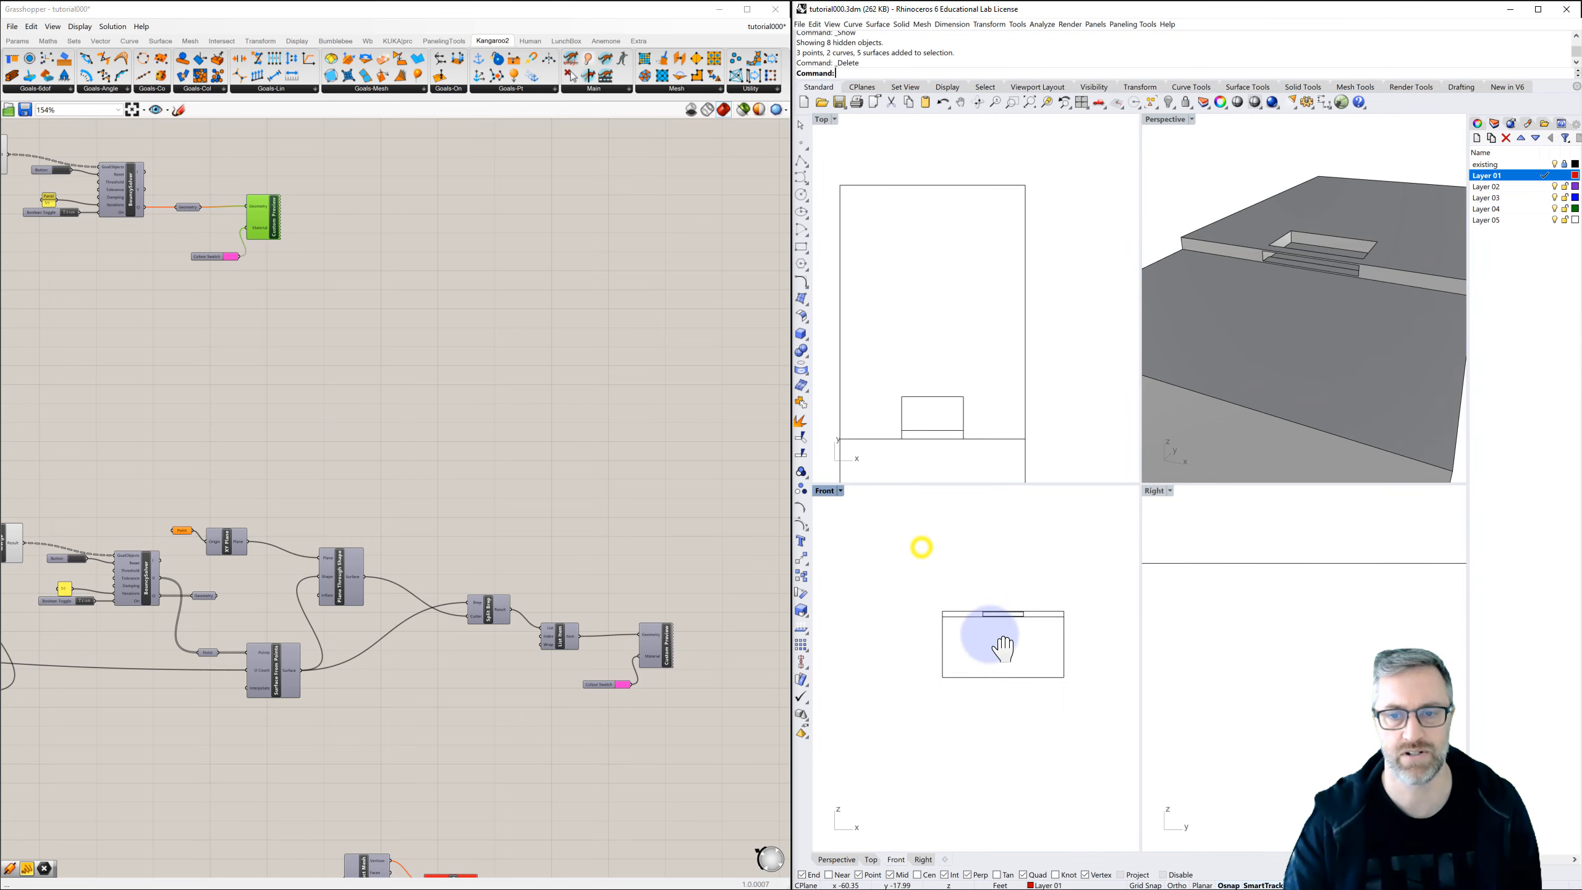
left_click(833, 492)
double_click(833, 493)
right_click_drag(1023, 384, 1003, 580)
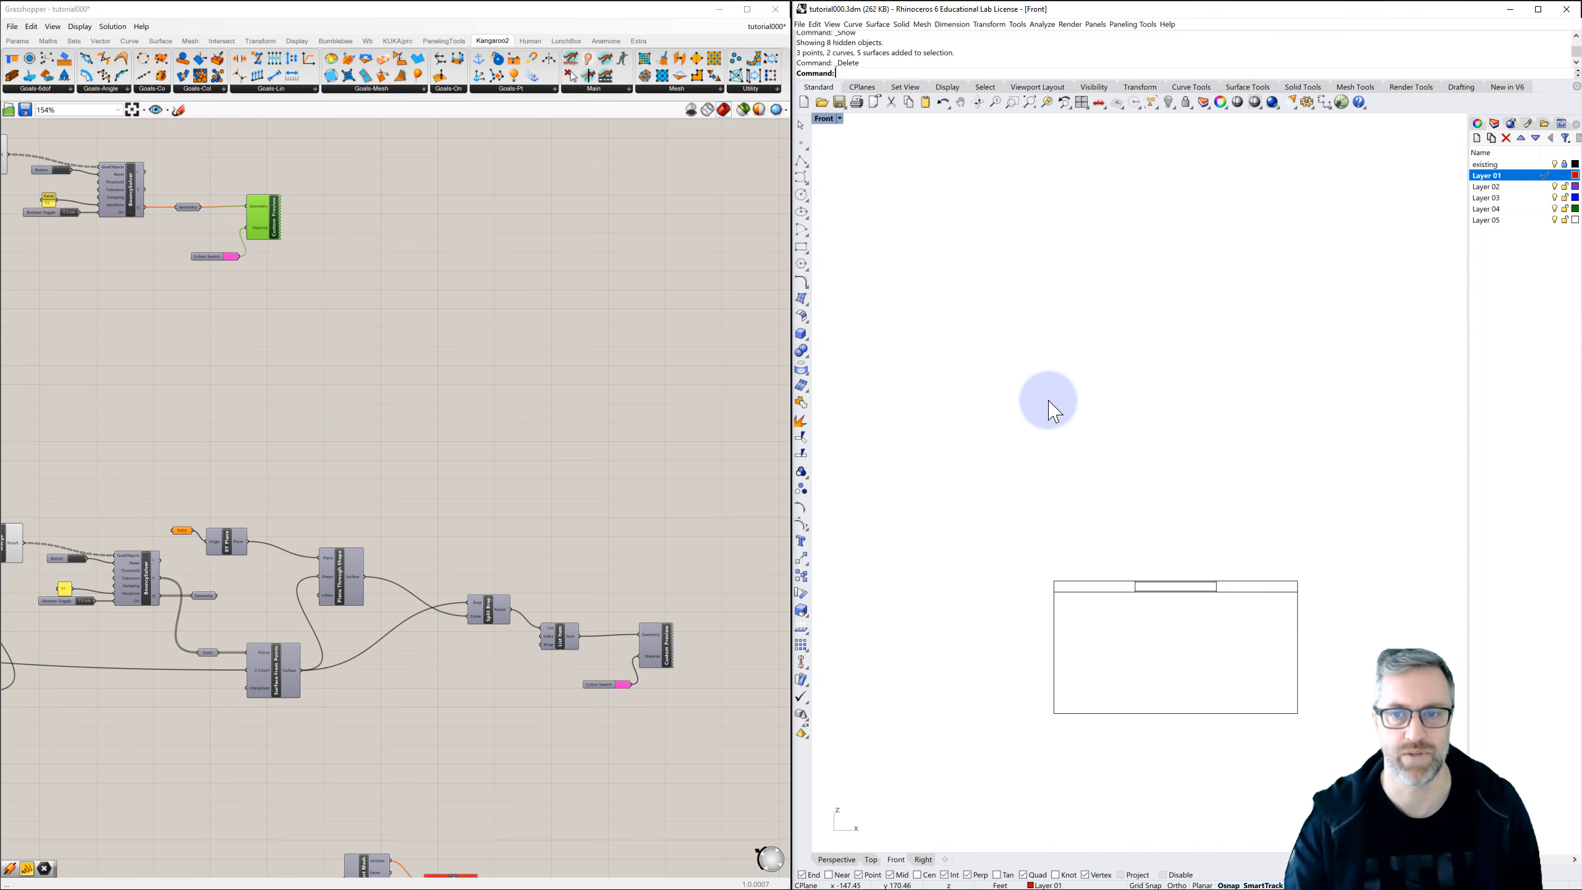
scroll(1021, 386, "up", 3)
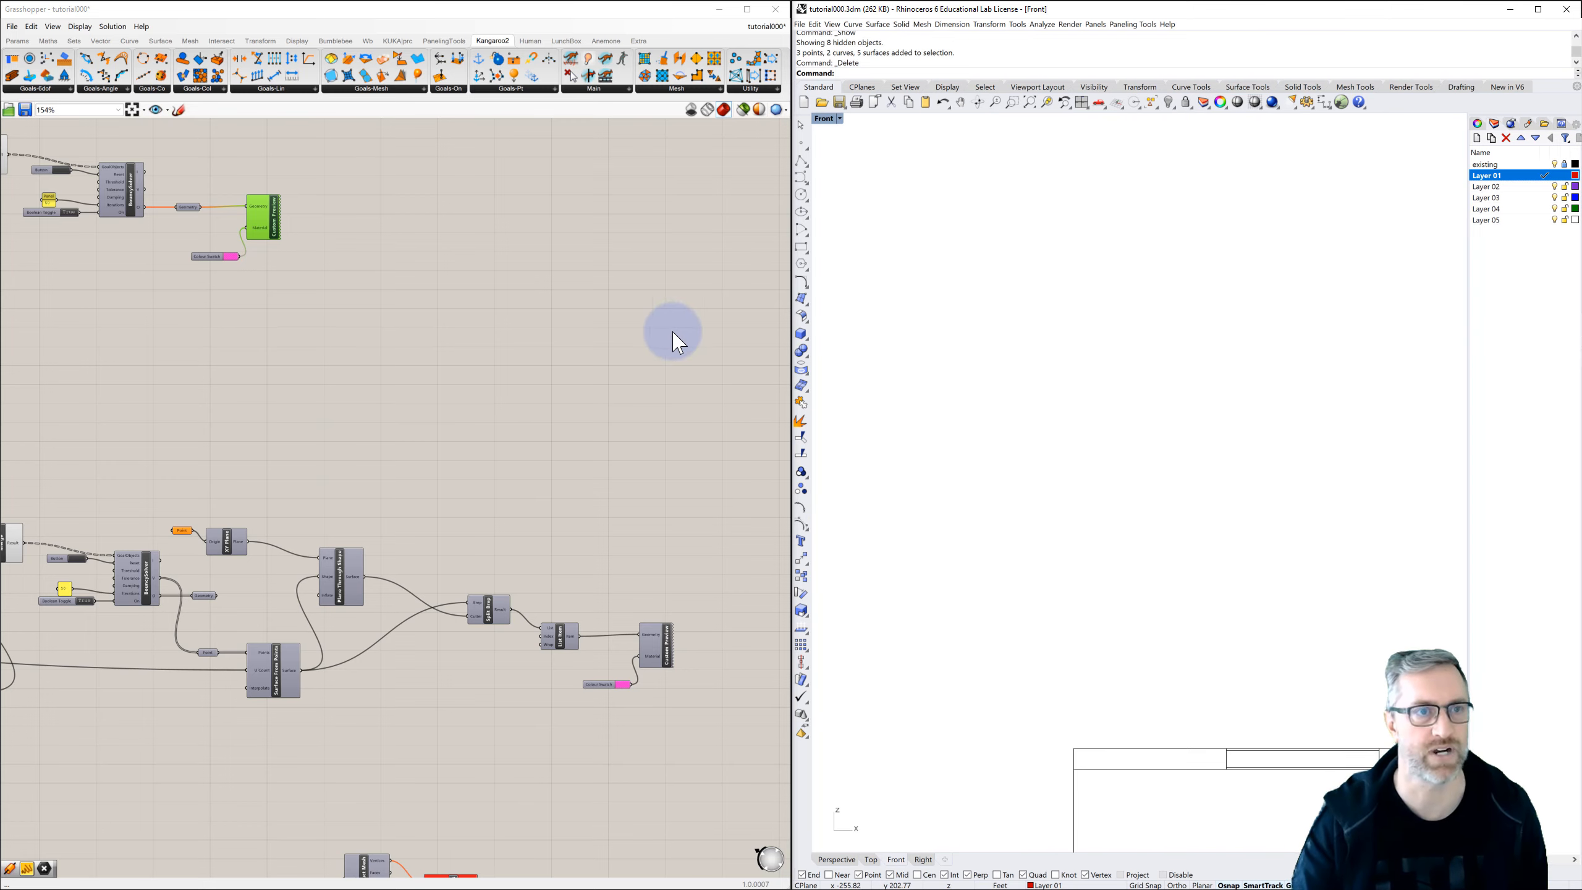
Create a new, empty Grasshopper document.
left_click(498, 316)
scroll(497, 319, "down", 3)
scroll(498, 318, "down", 2)
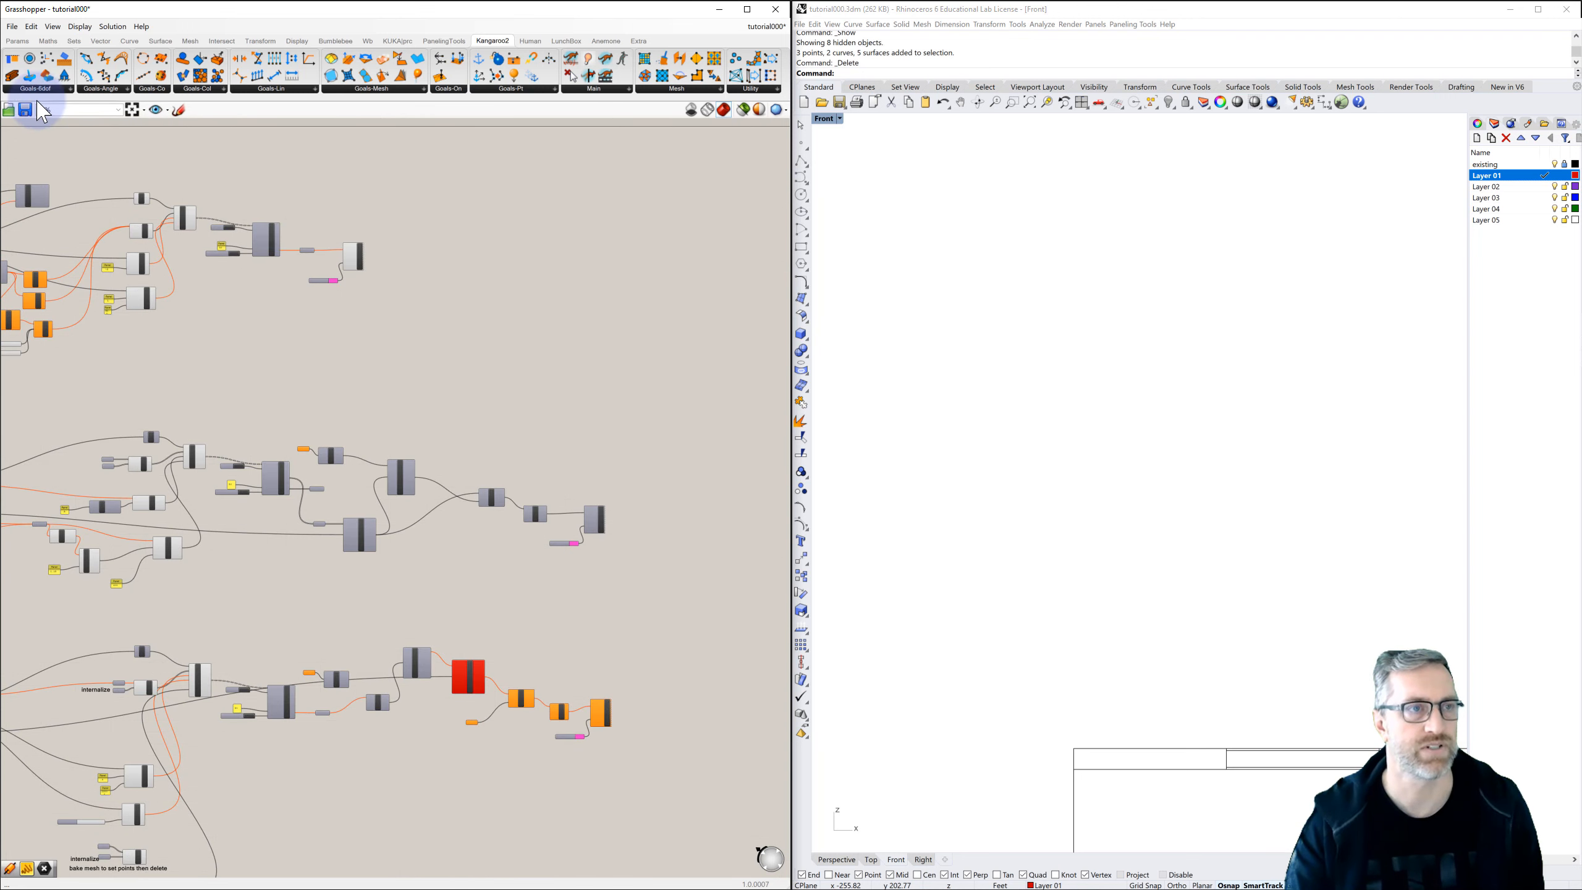
left_click(12, 25)
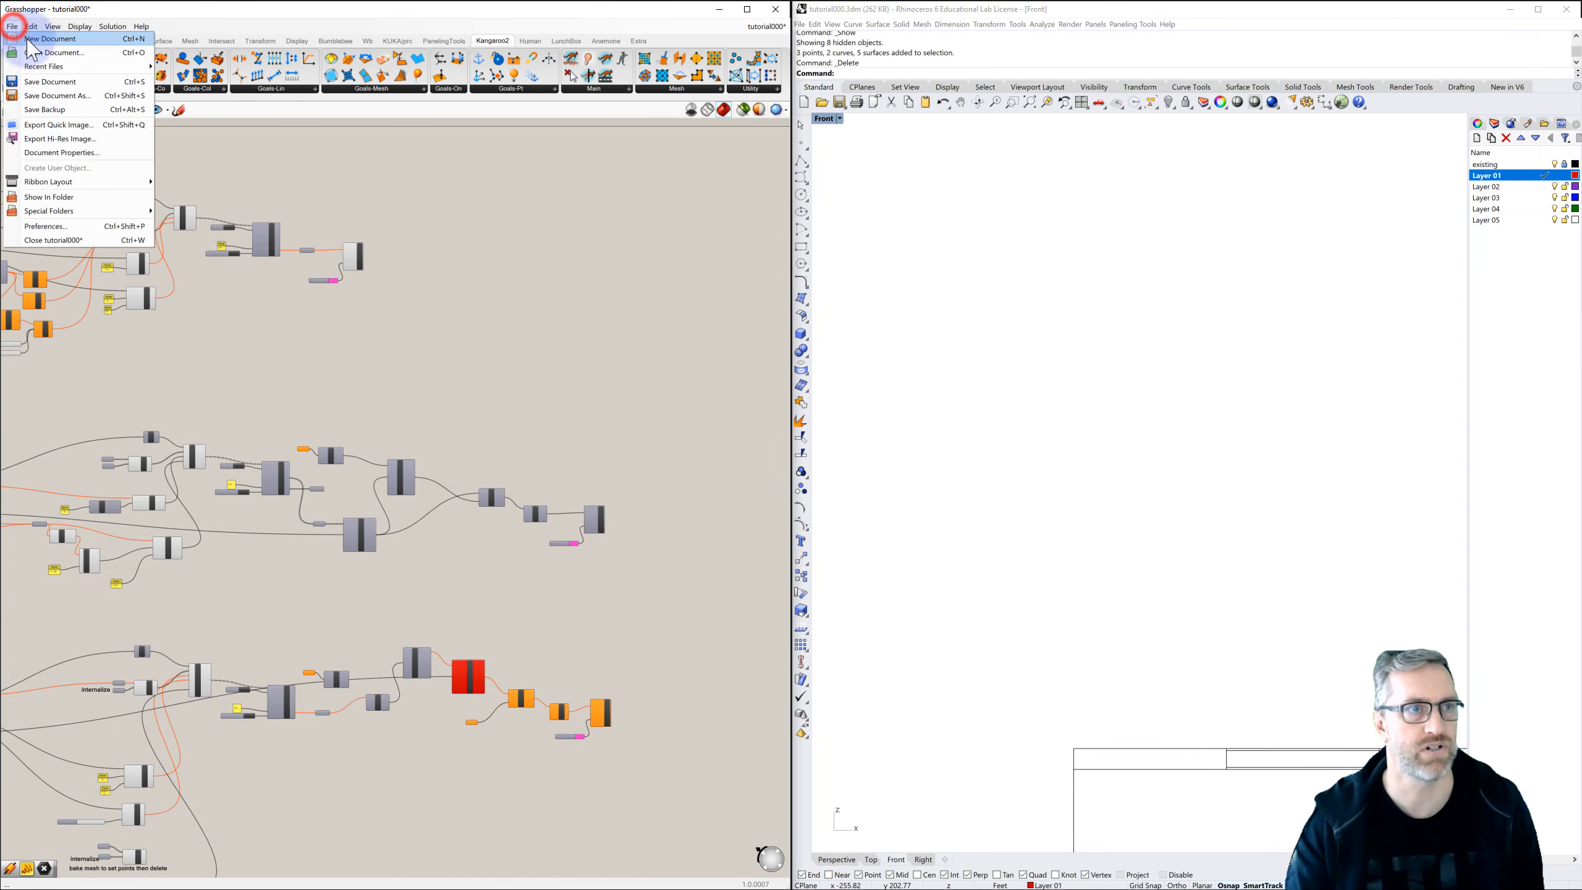
left_click(32, 41)
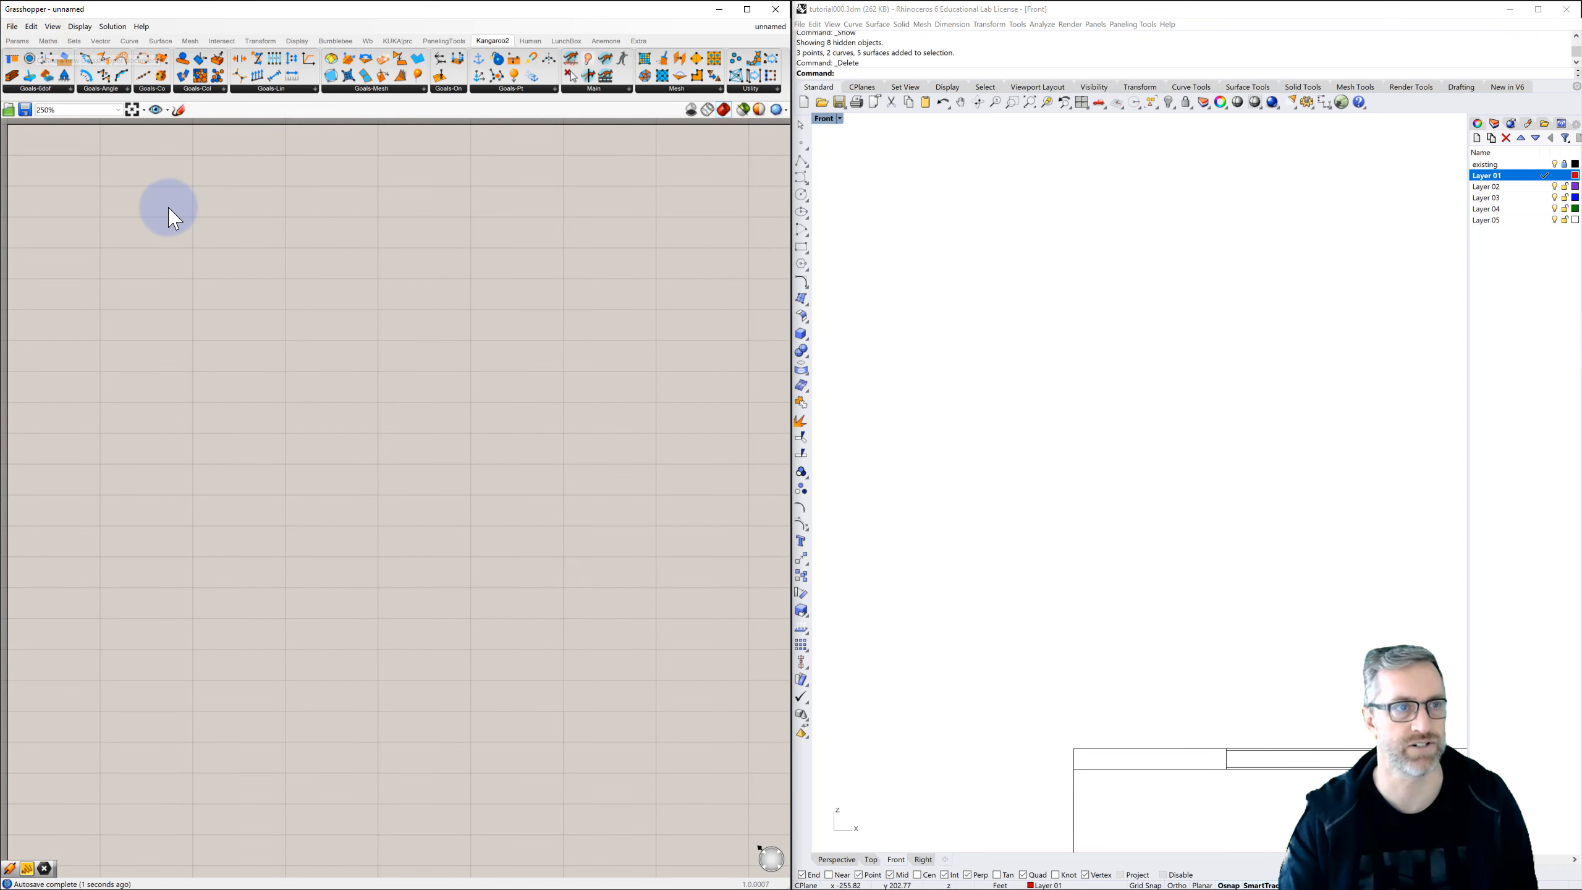
Draw a single-segment horizontal polyline in the Front view, in the empty space above the existing building.
left_click(1037, 436)
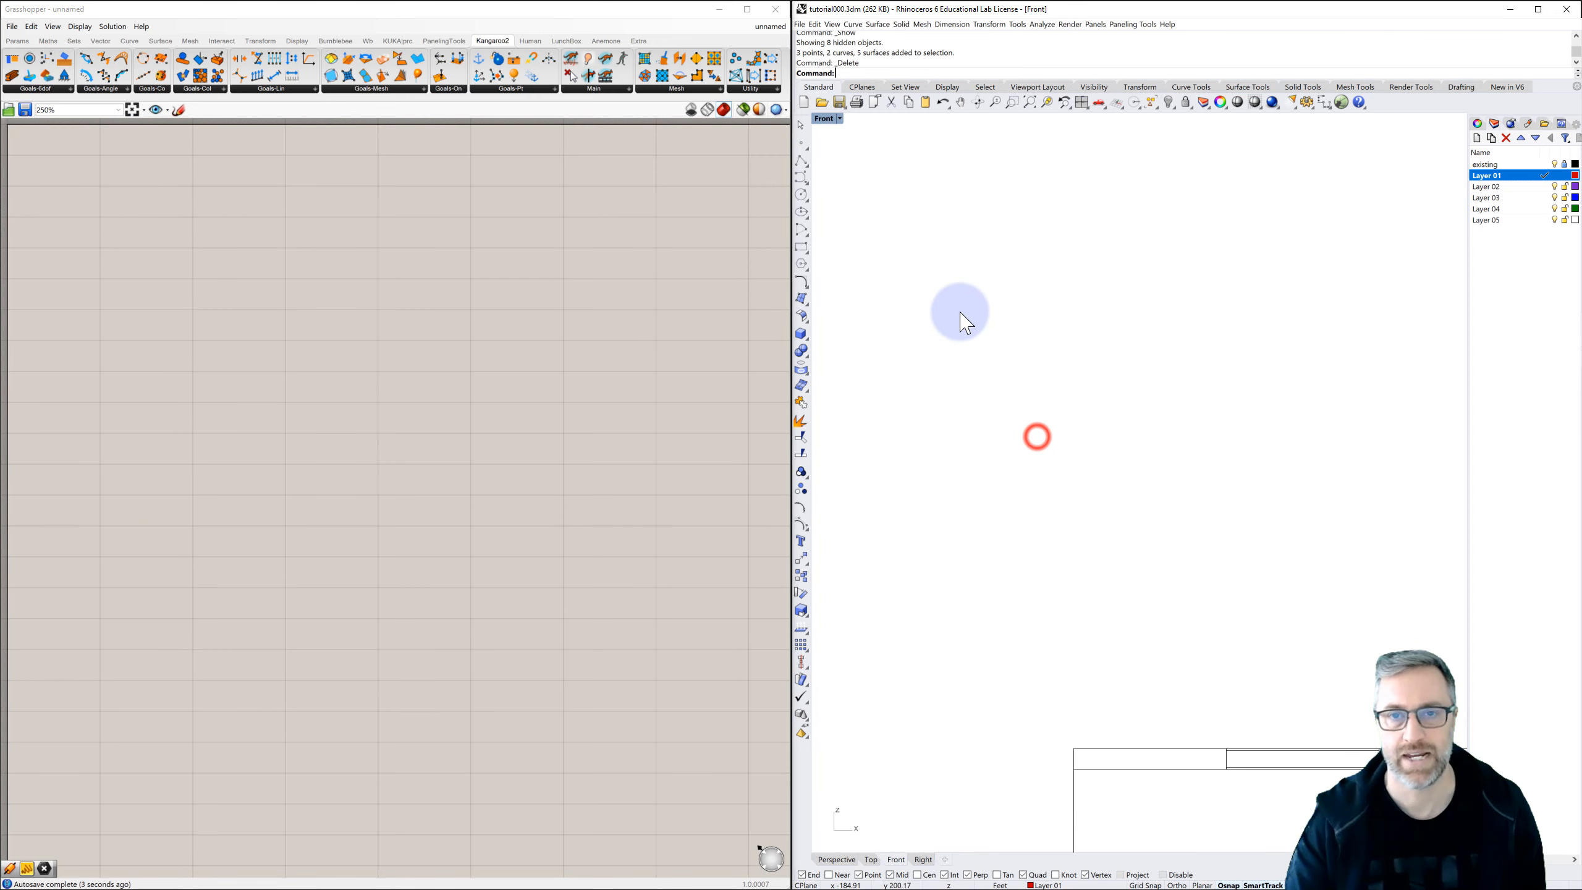
left_click(801, 161)
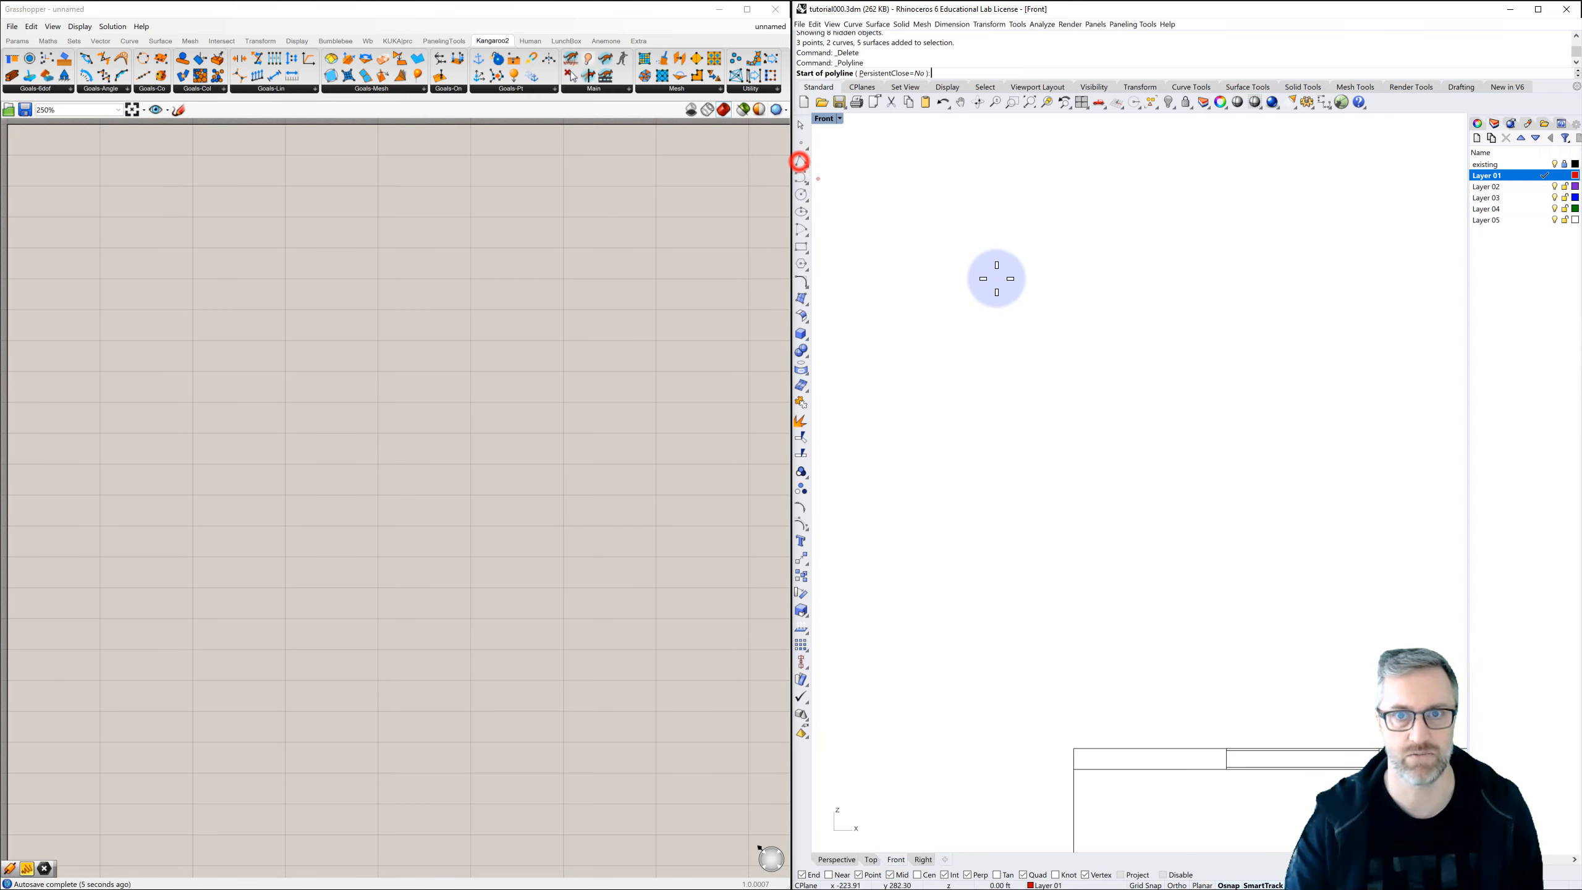
left_click(990, 335)
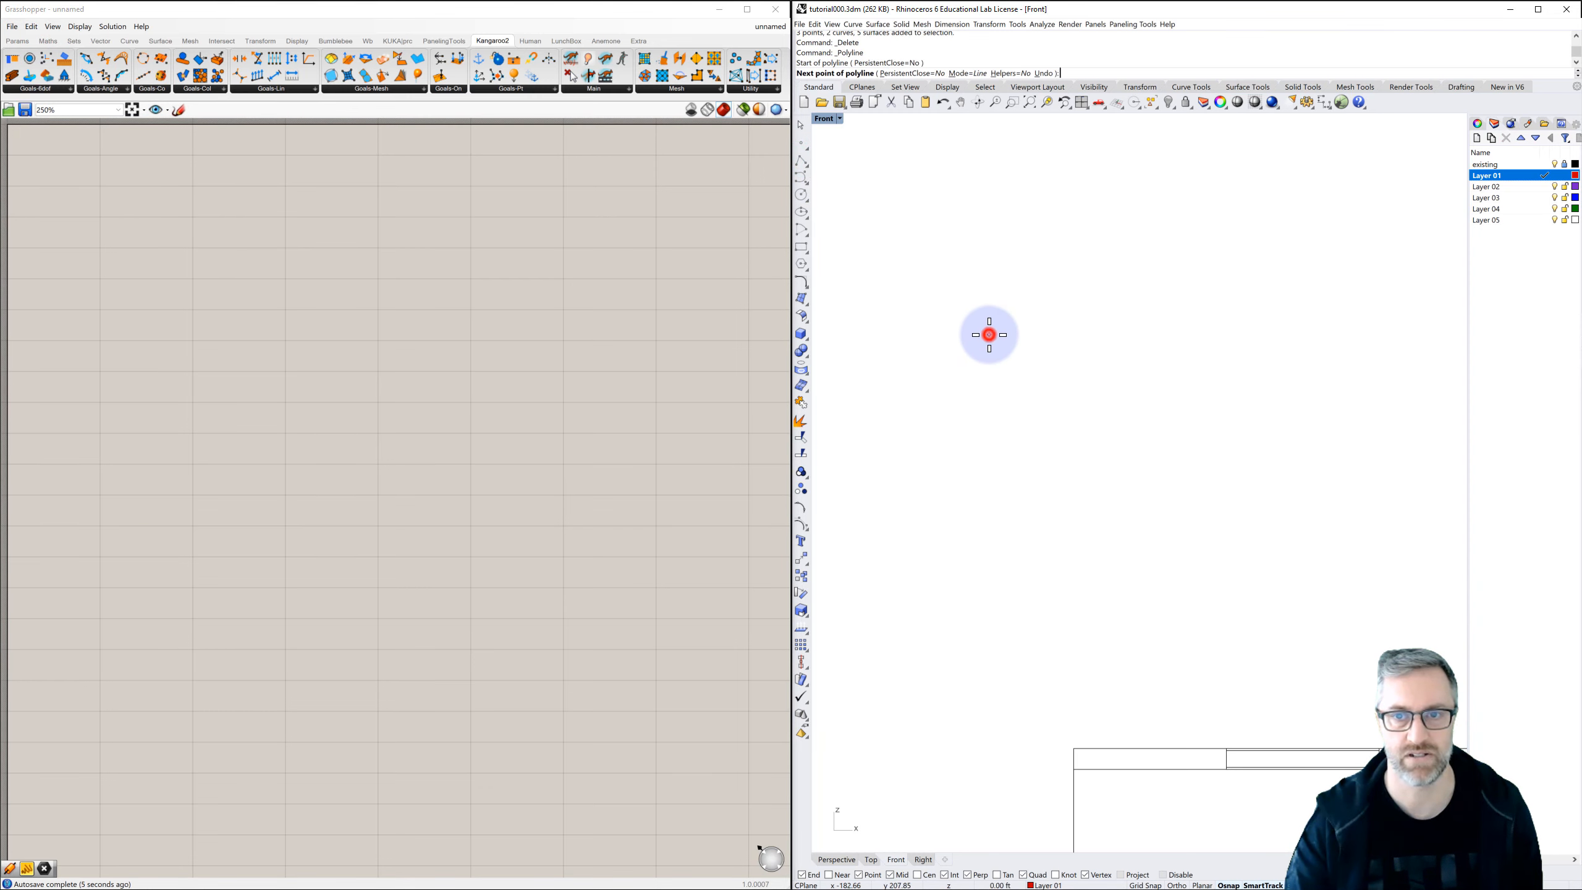
left_click(1199, 335)
key("Return")
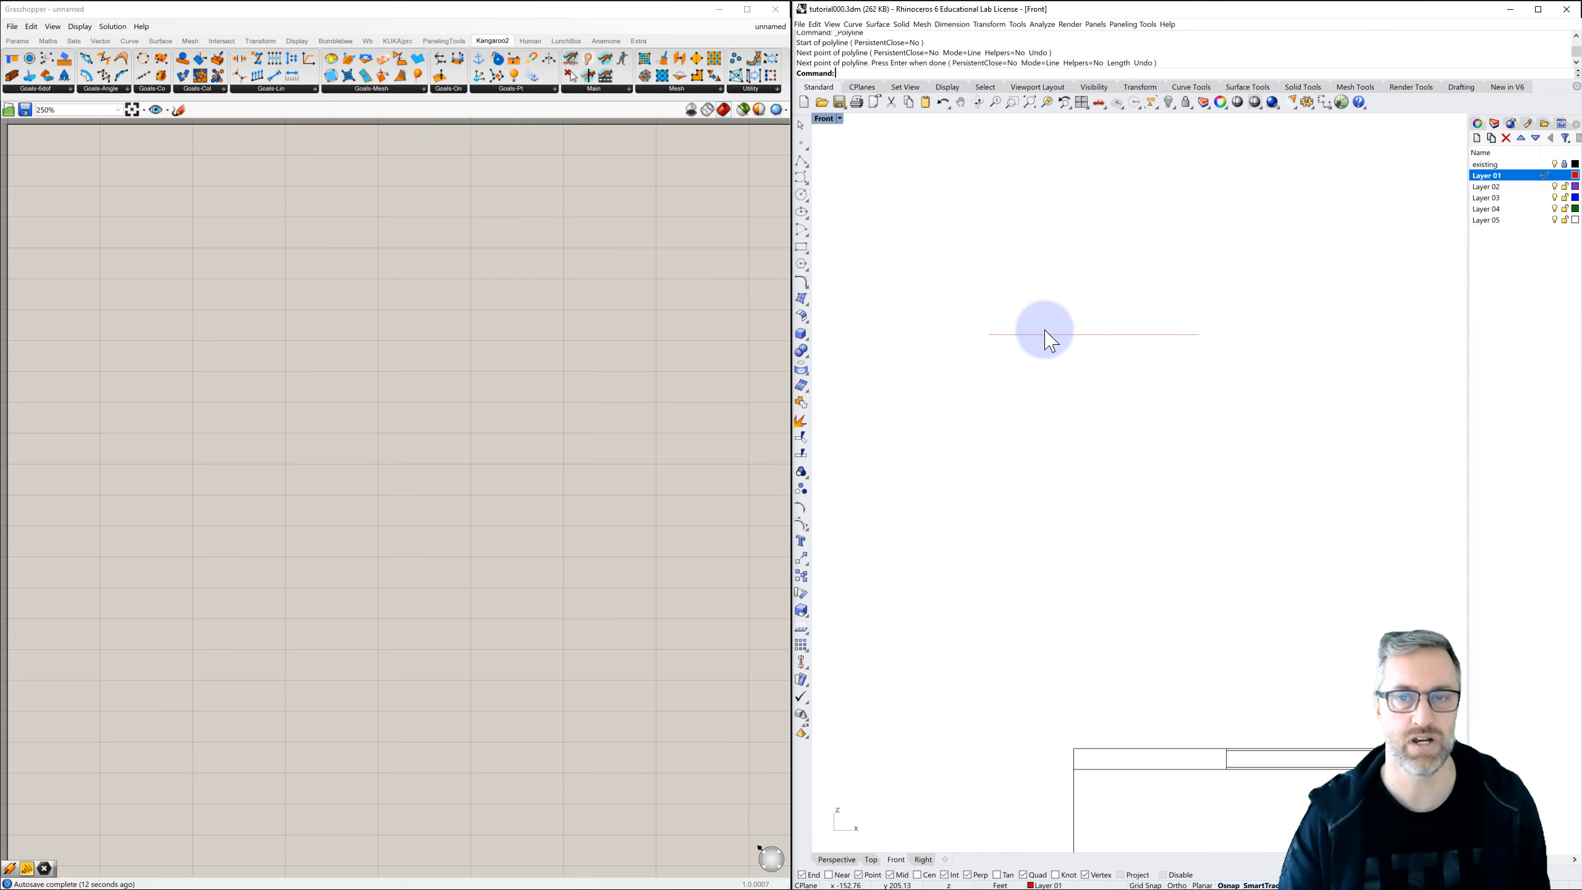
Add a Curve parameter to the upper part of the empty Grasshopper canvas.
left_click(169, 314)
double_click(169, 315)
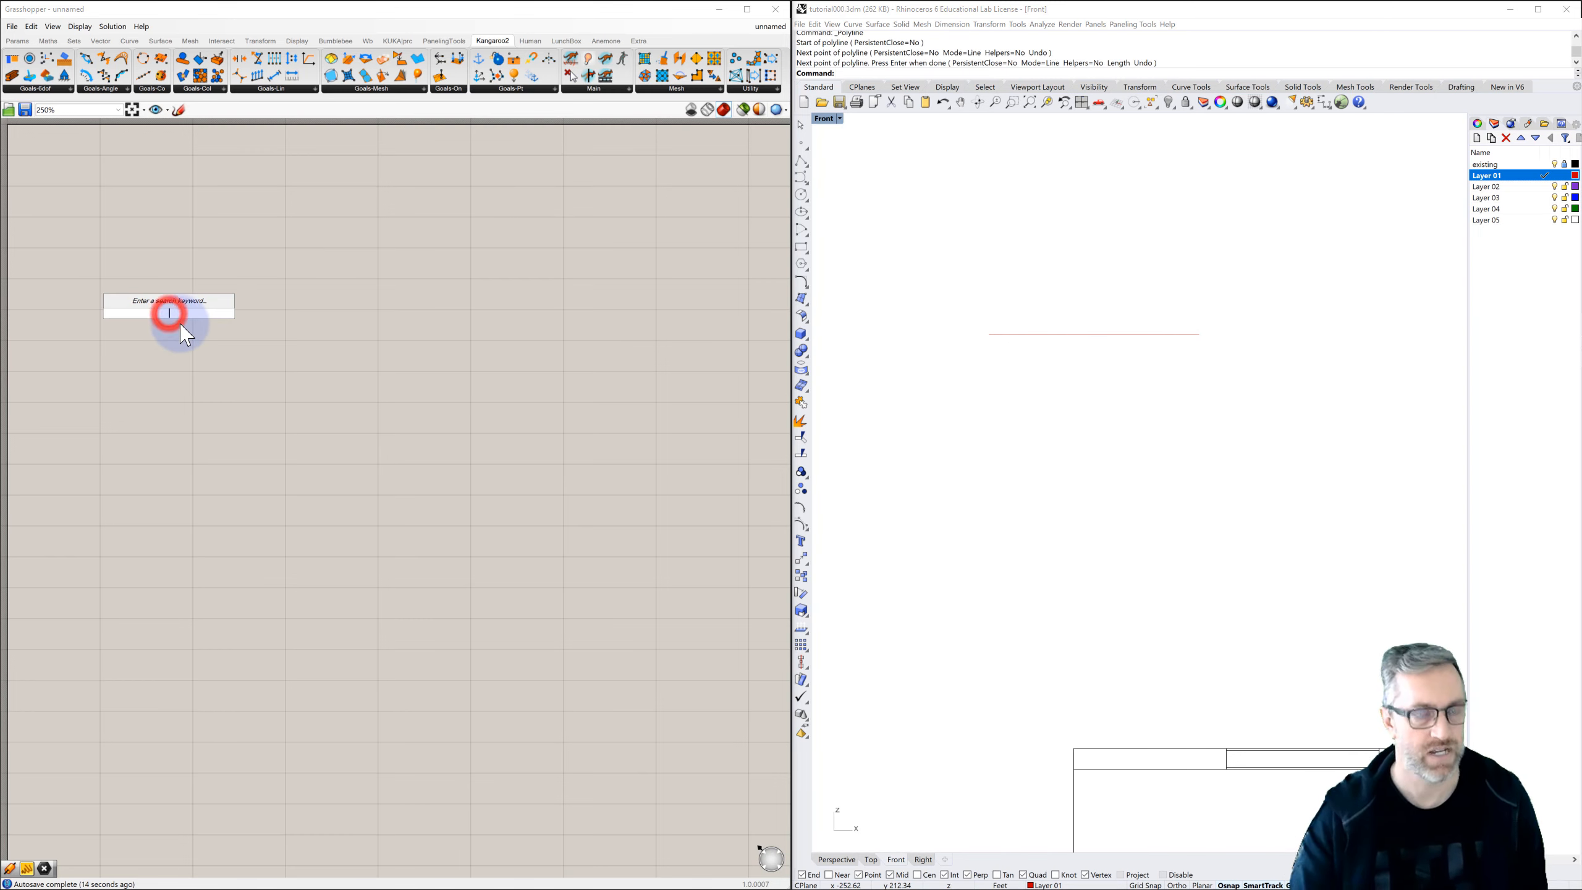
type("curve")
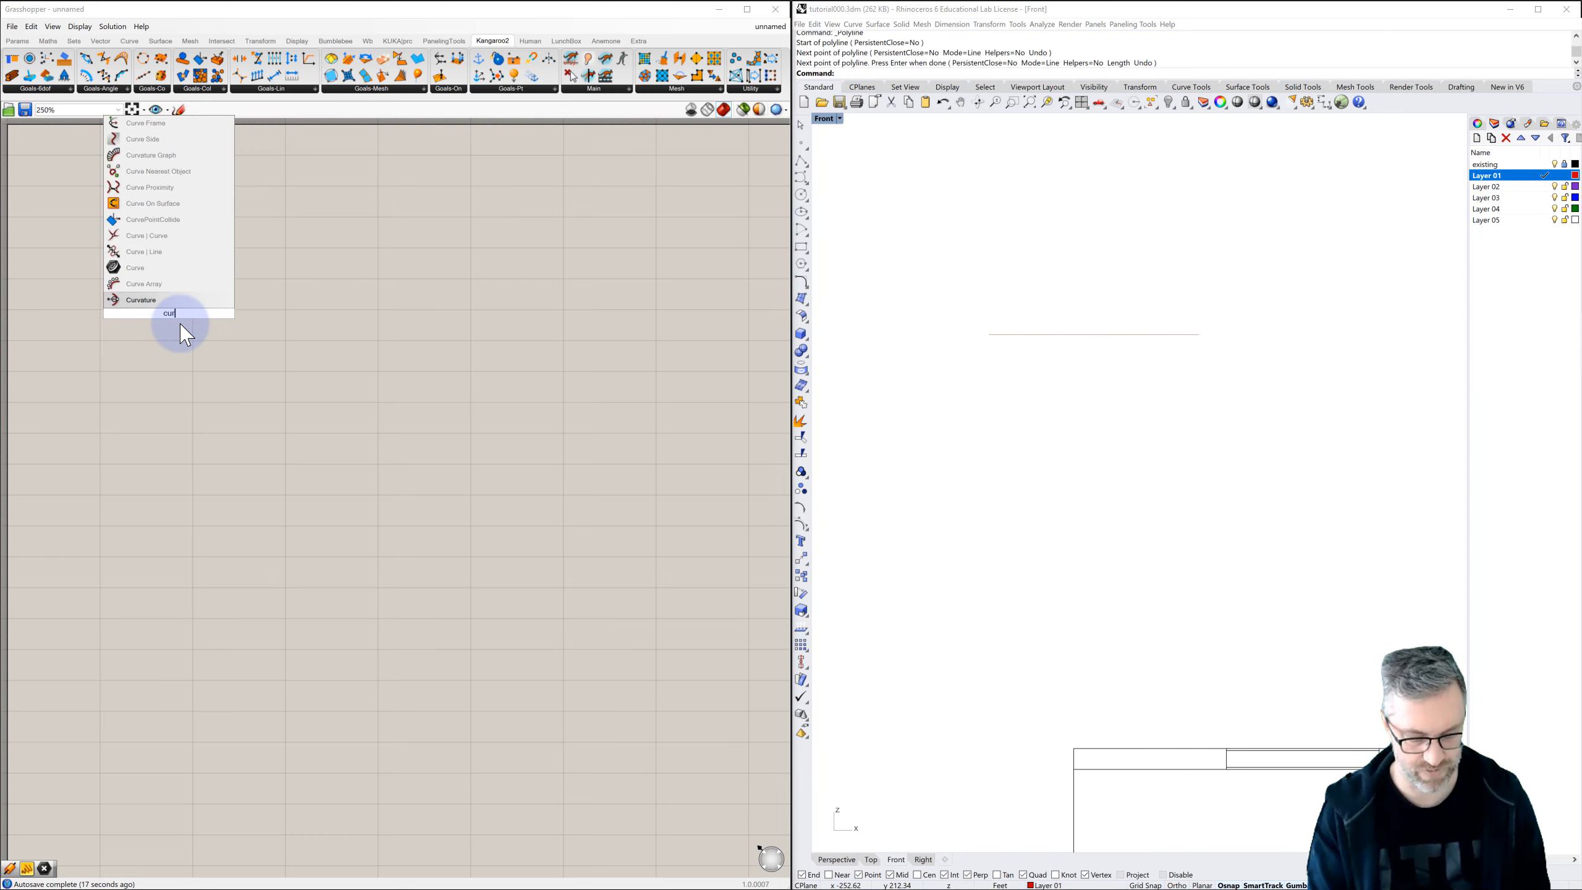
left_click(133, 299)
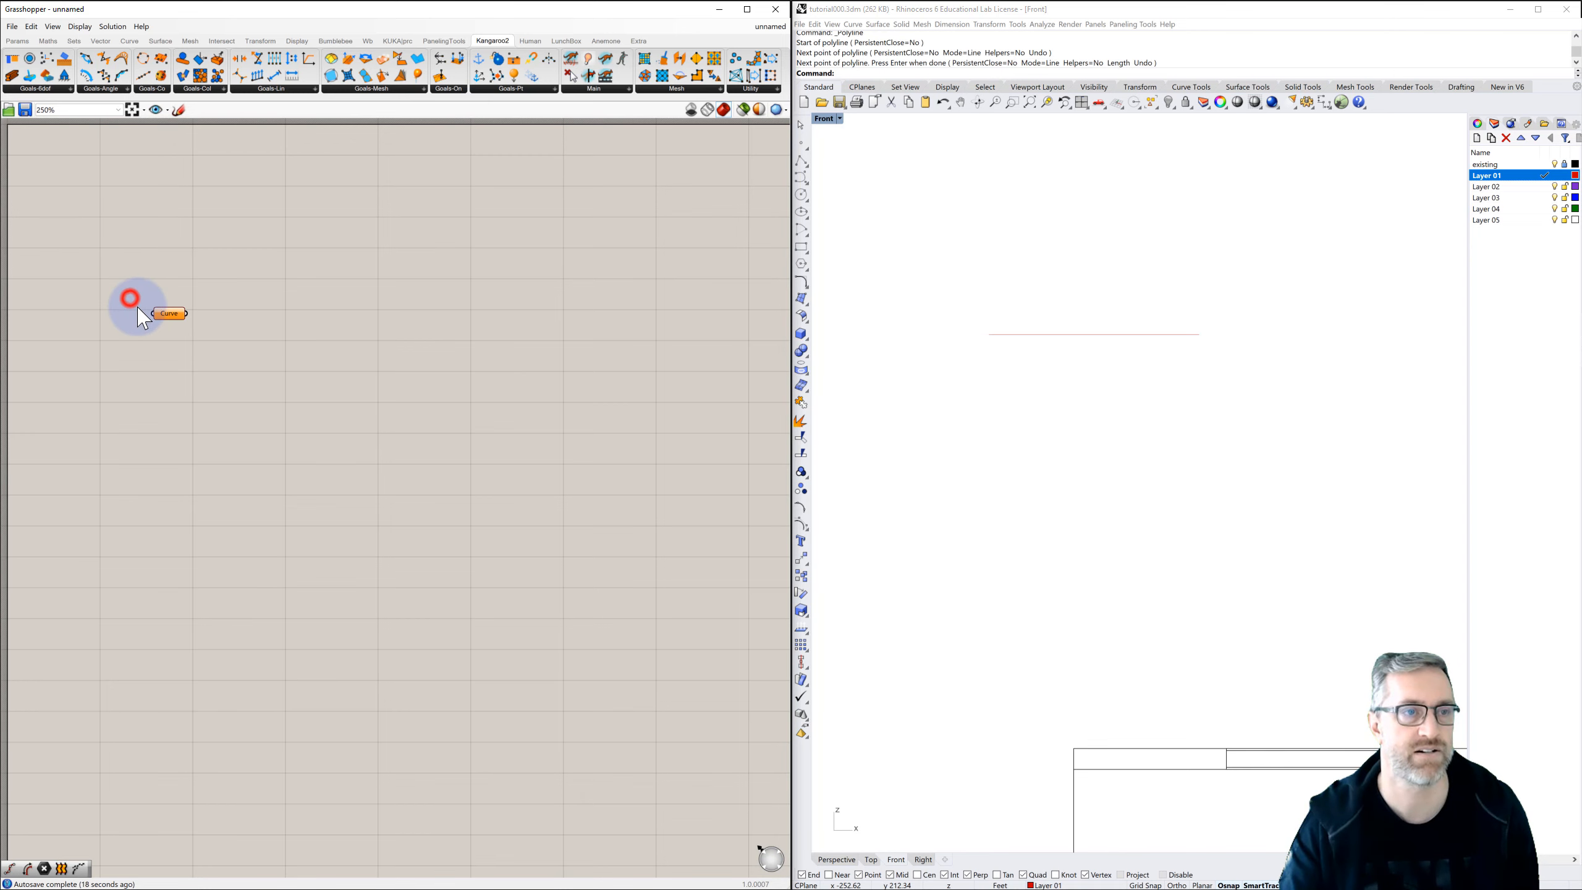
Reference the horizontal line from the Front view into the Curve parameter as a single curve.
left_click(171, 313)
right_click(170, 313)
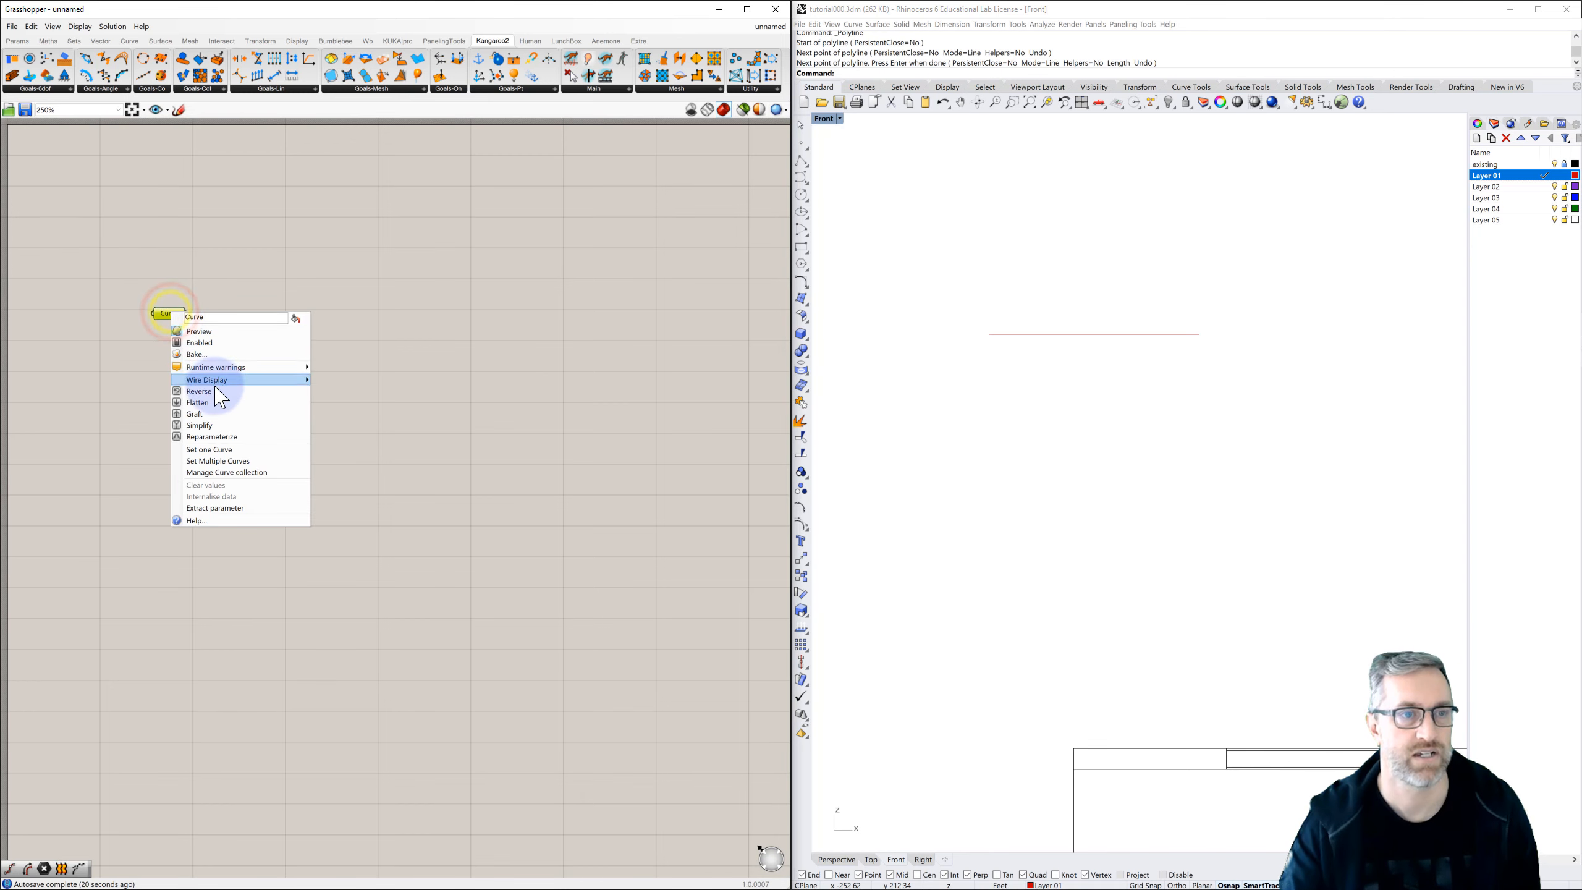
left_click(214, 449)
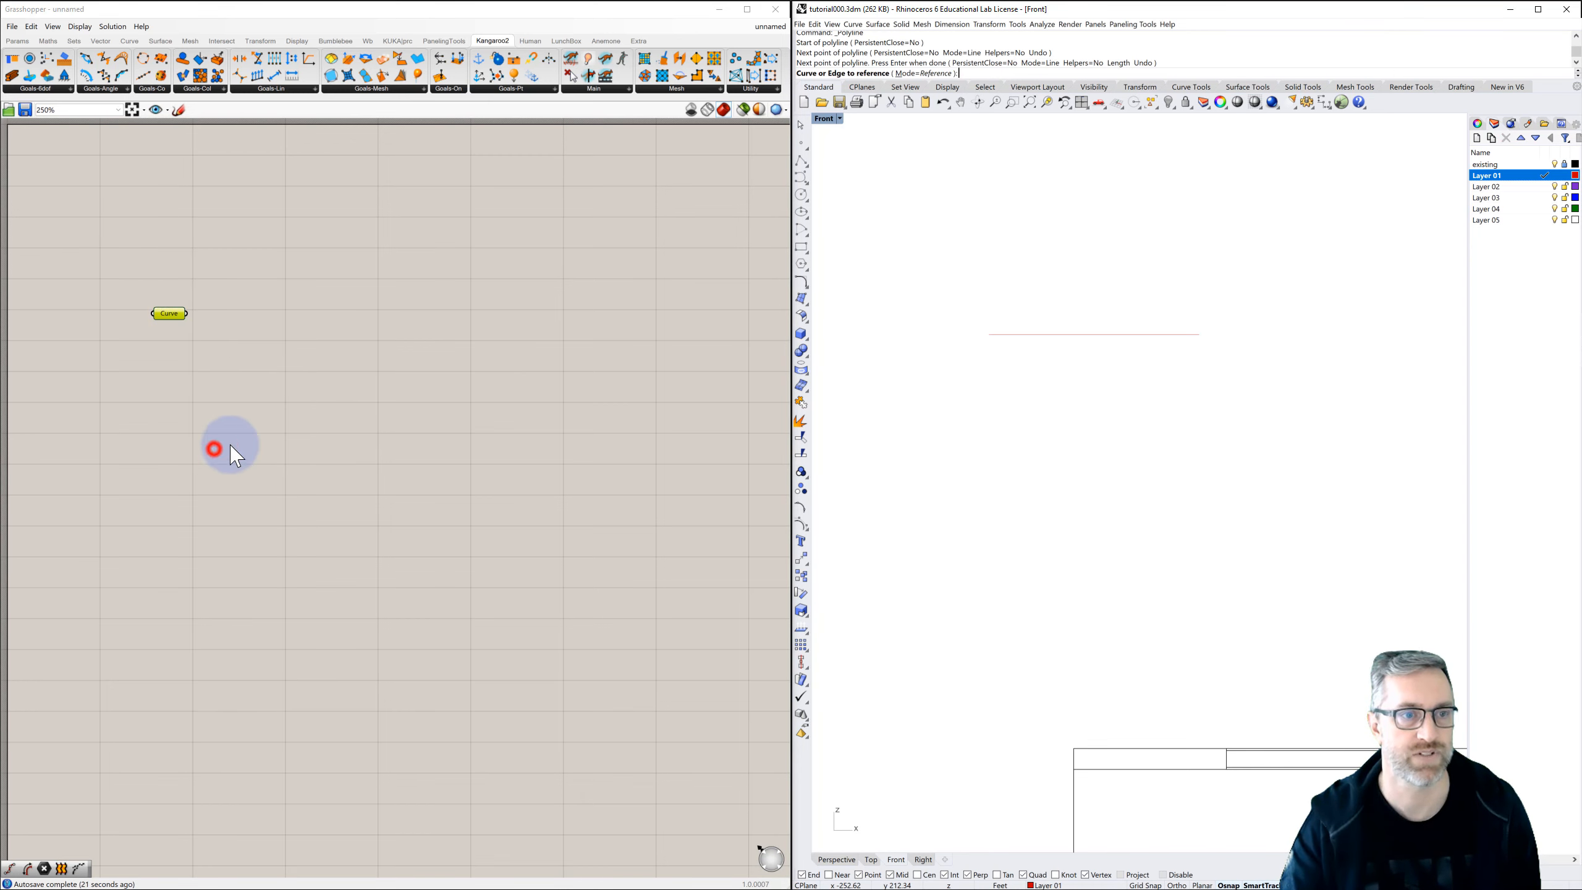
left_click(1052, 335)
left_click(356, 381)
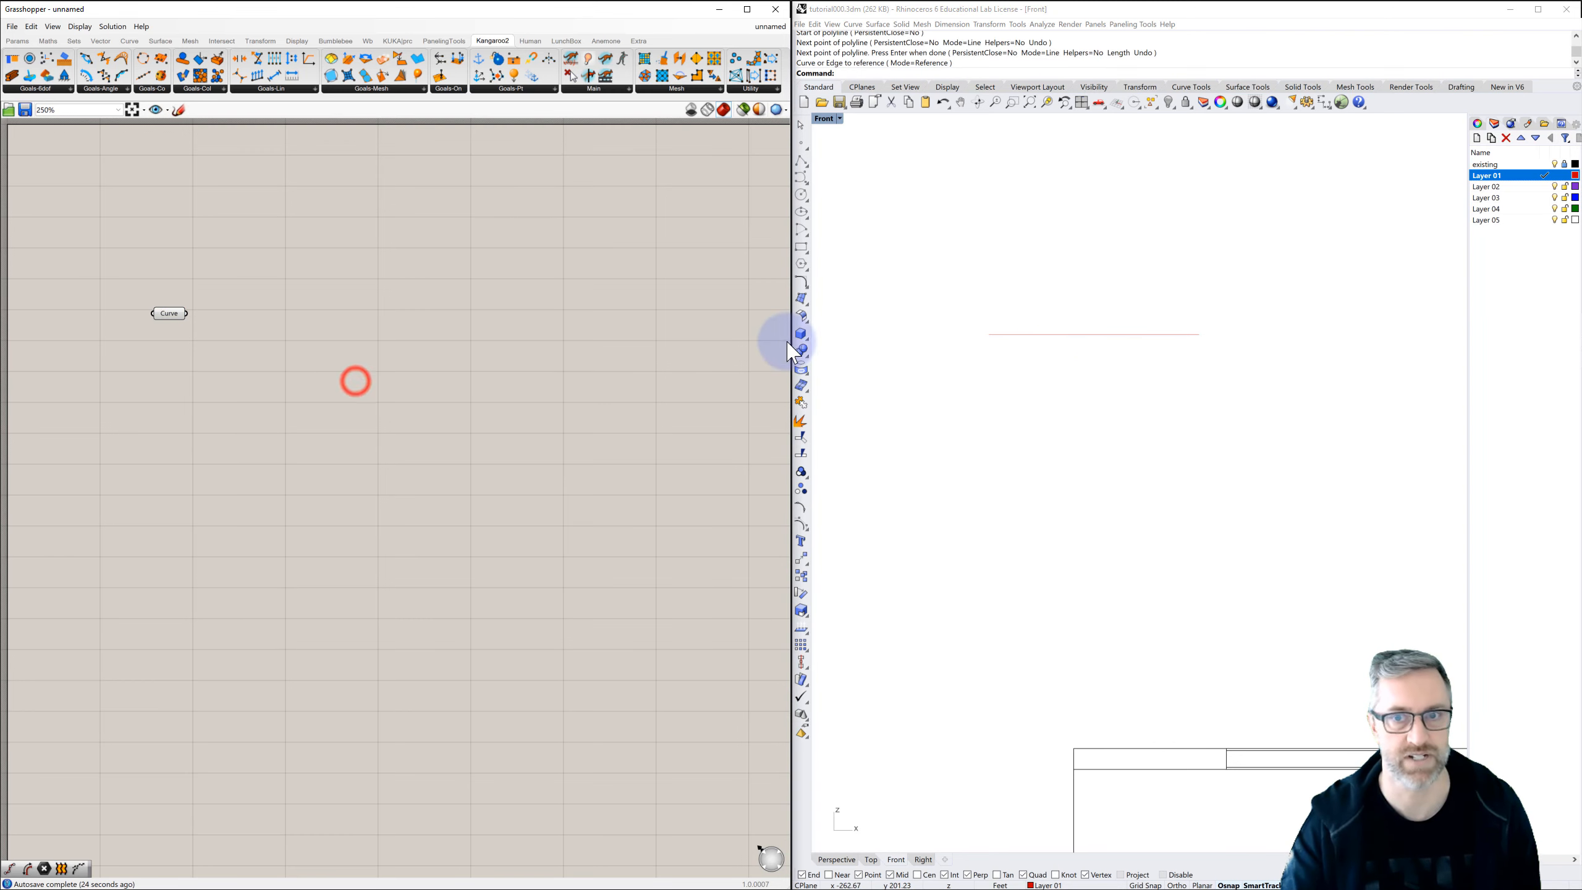
Hide the original horizontal line in Rhino so only its Grasshopper preview is shown.
left_click(1003, 335)
left_click(1169, 101)
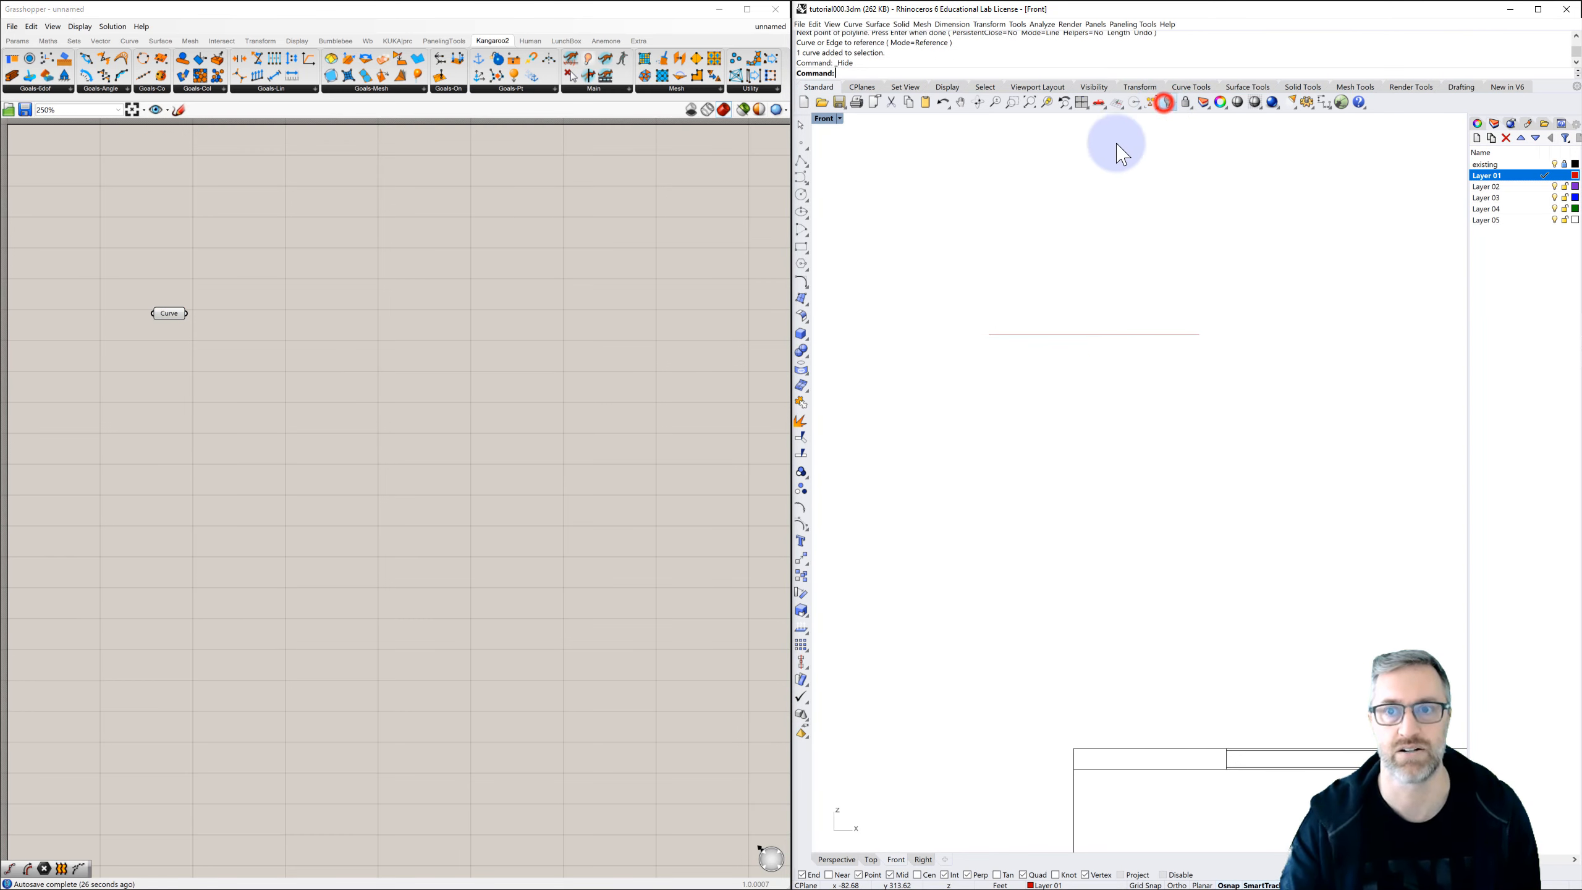
left_click(344, 324)
Add Kangaroo2 BouncySolver and Show components to the canvas, well apart from the Curve parameter, with Show ahead of the solver.
right_click_drag(343, 324, 259, 328)
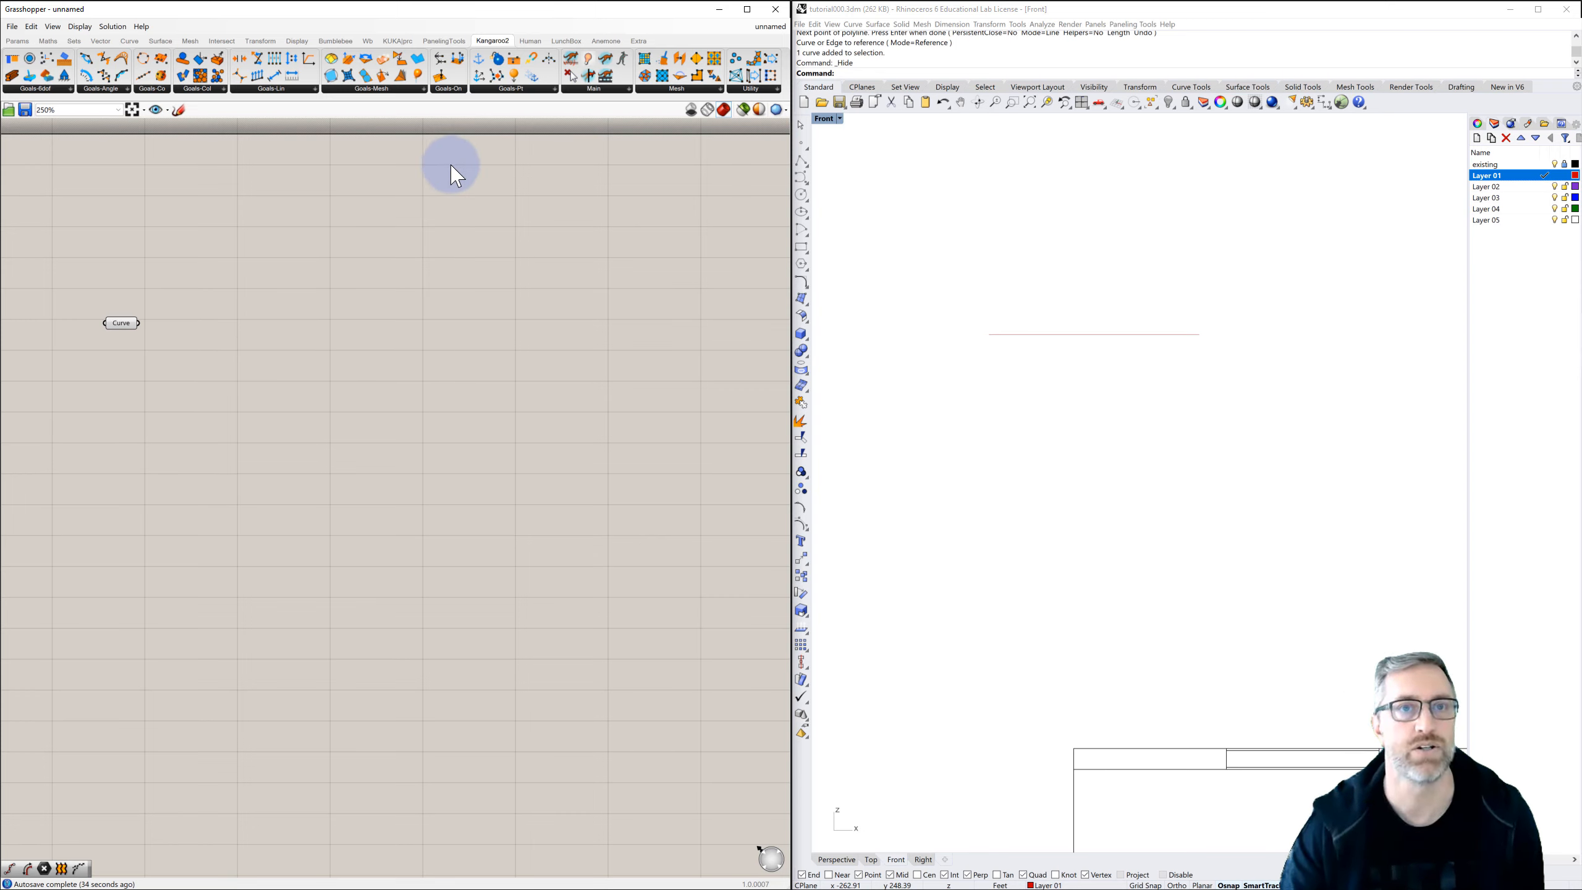
left_click(578, 90)
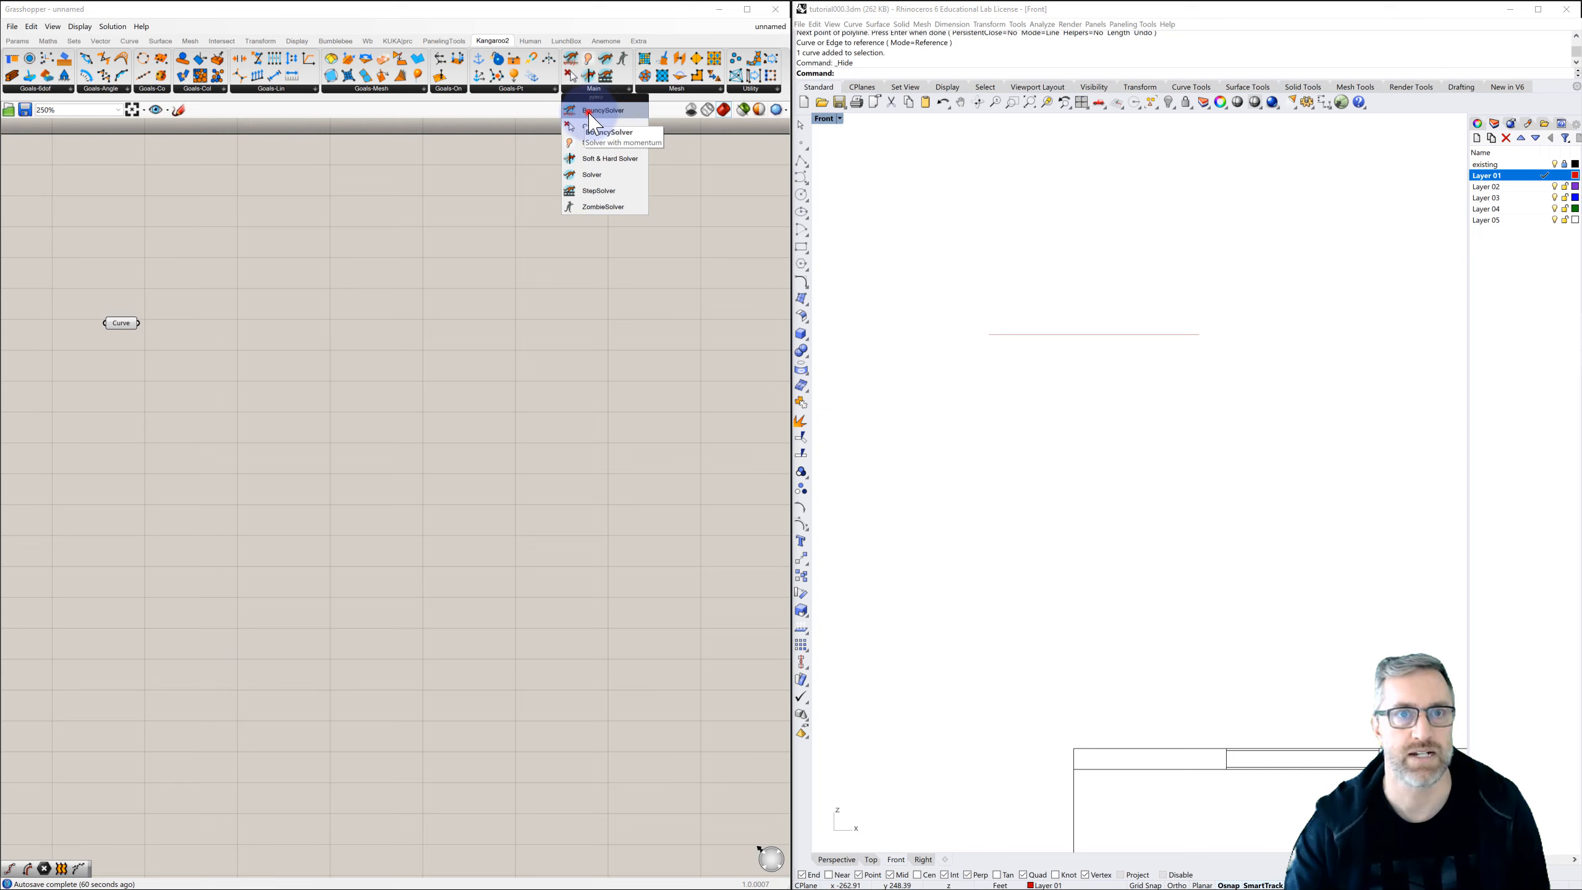
left_click_drag(607, 121, 669, 331)
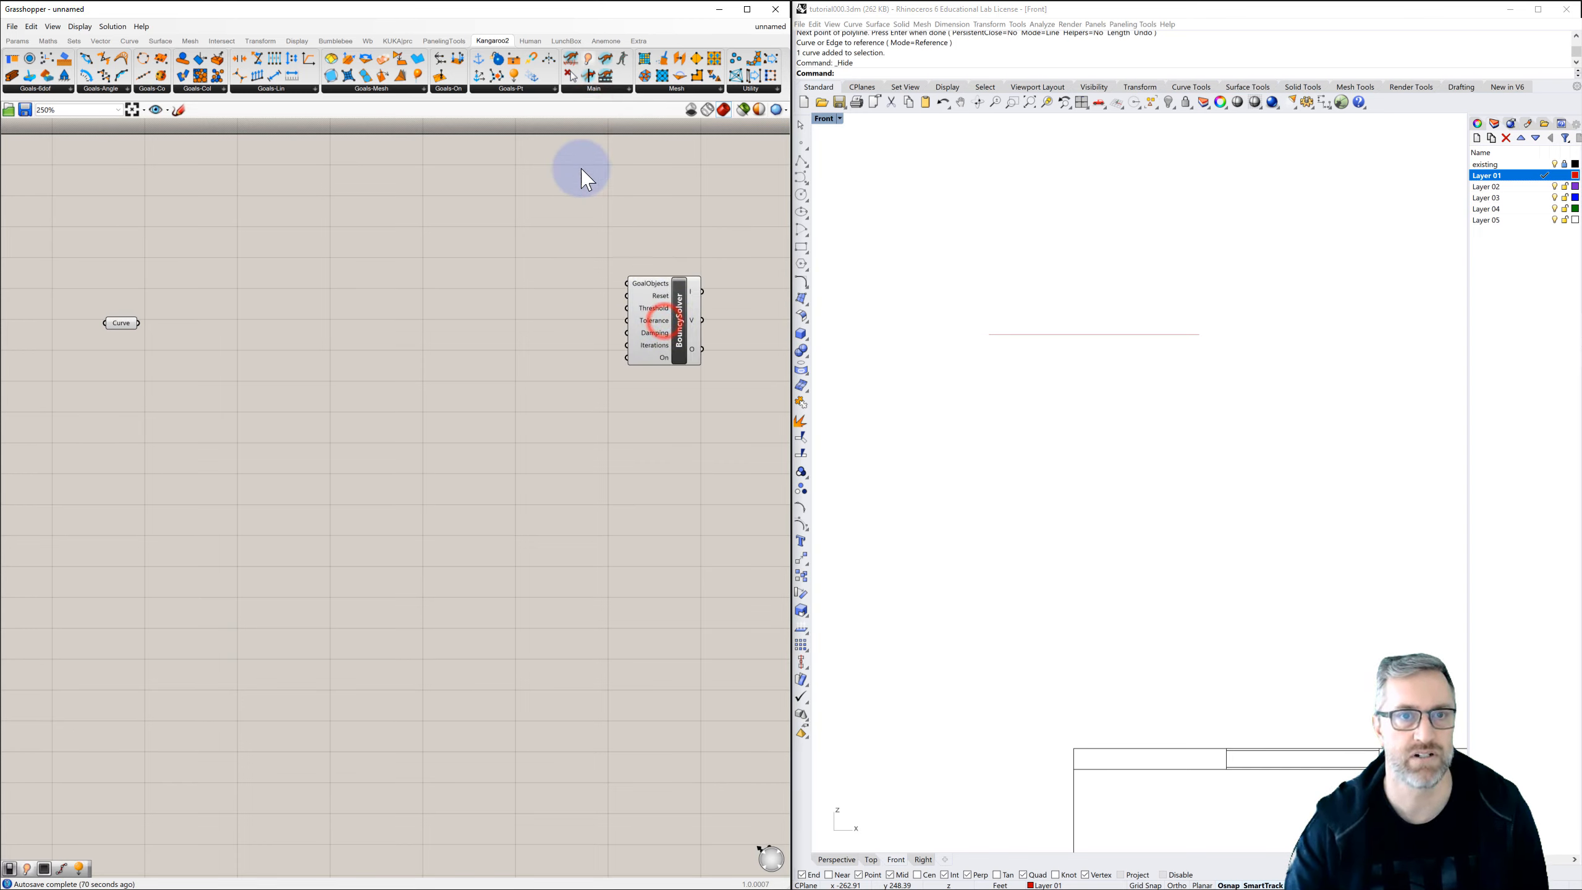
left_click(582, 89)
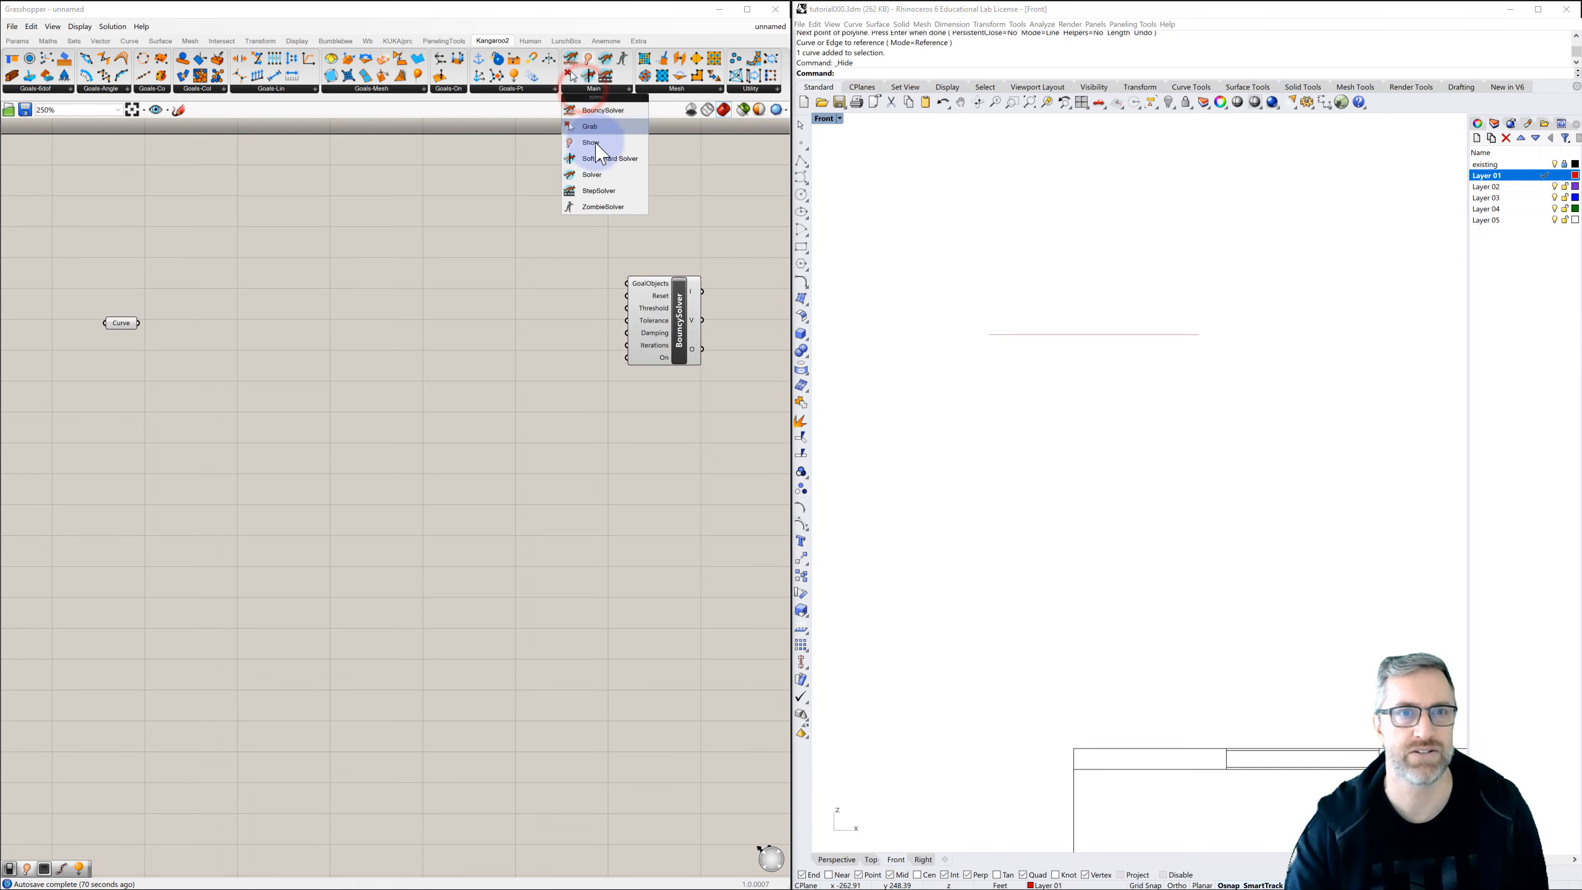
left_click_drag(595, 145, 468, 261)
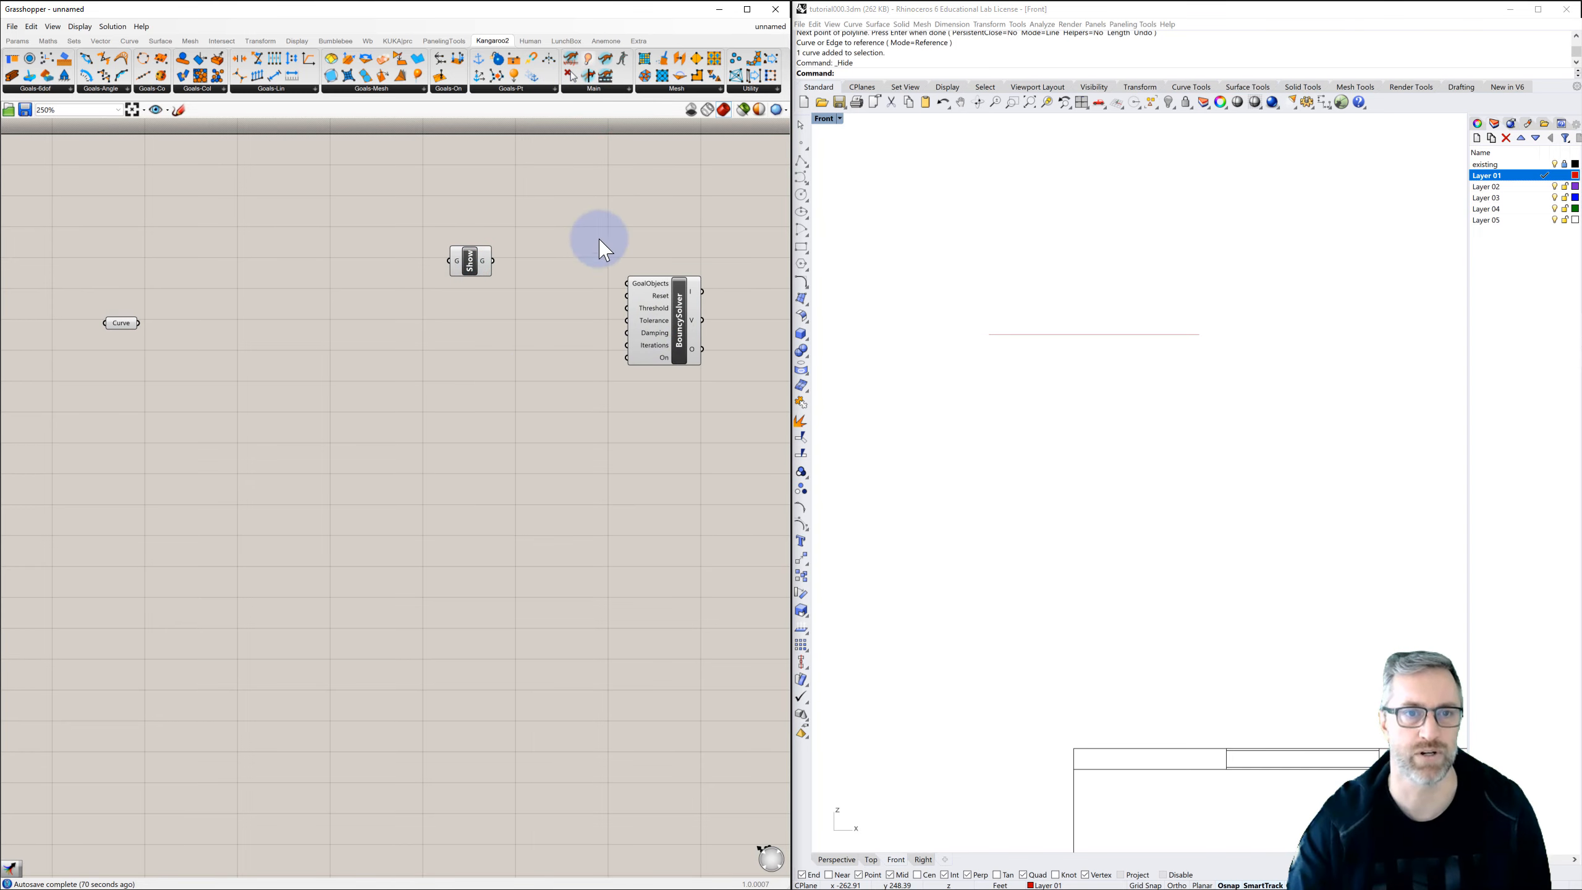
Add a Merge component between Show and BouncySolver, wiring Show's output to Data 1 and the merged Result to GoalObjects.
double_click(558, 281)
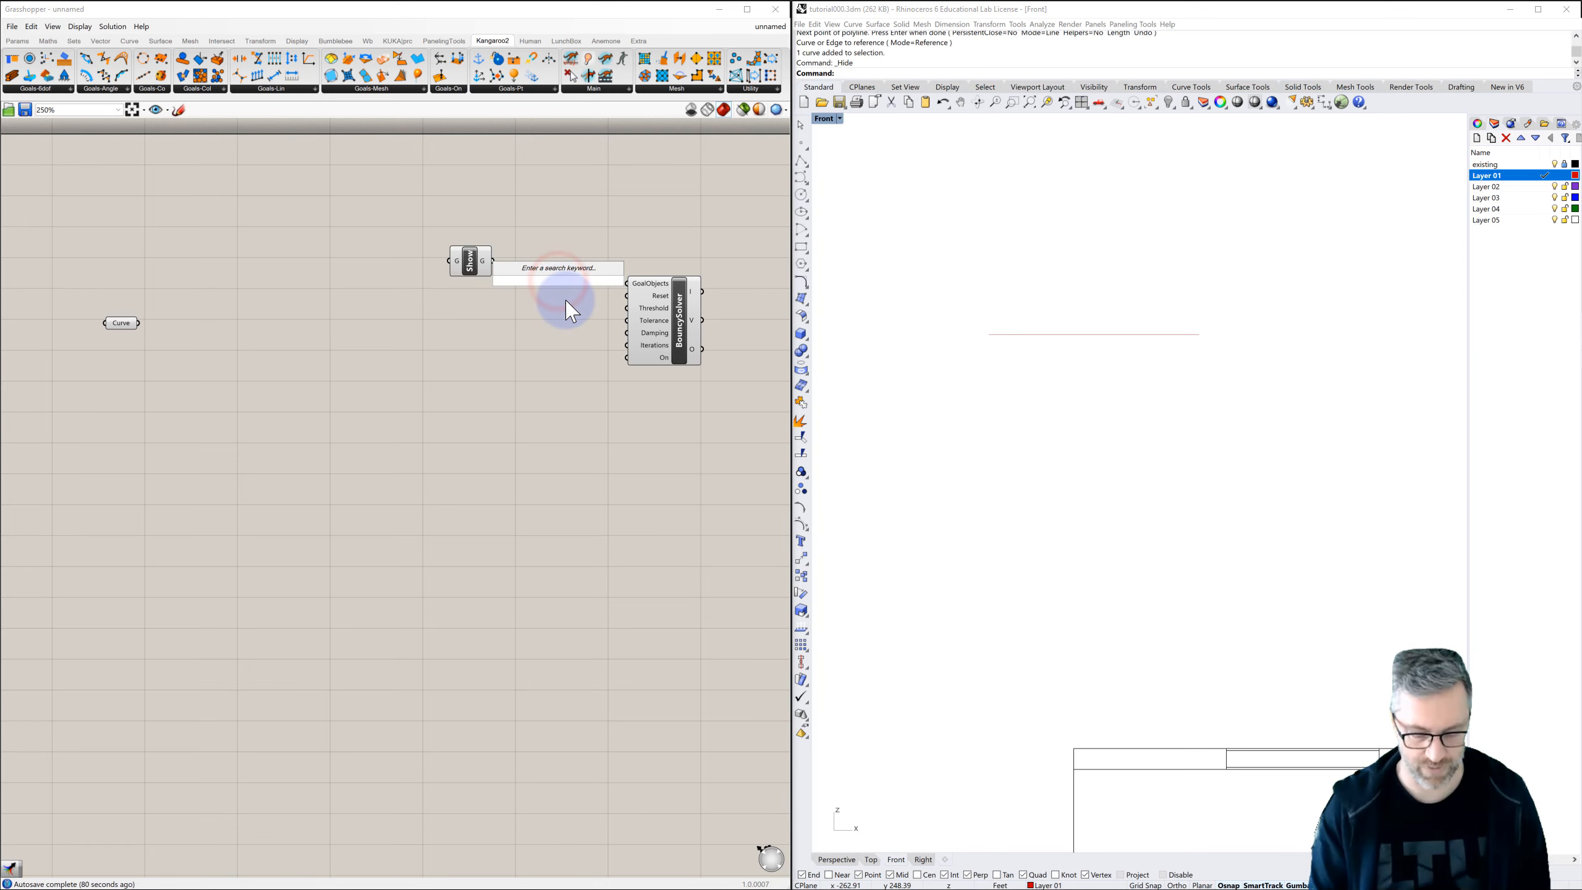
type("merge")
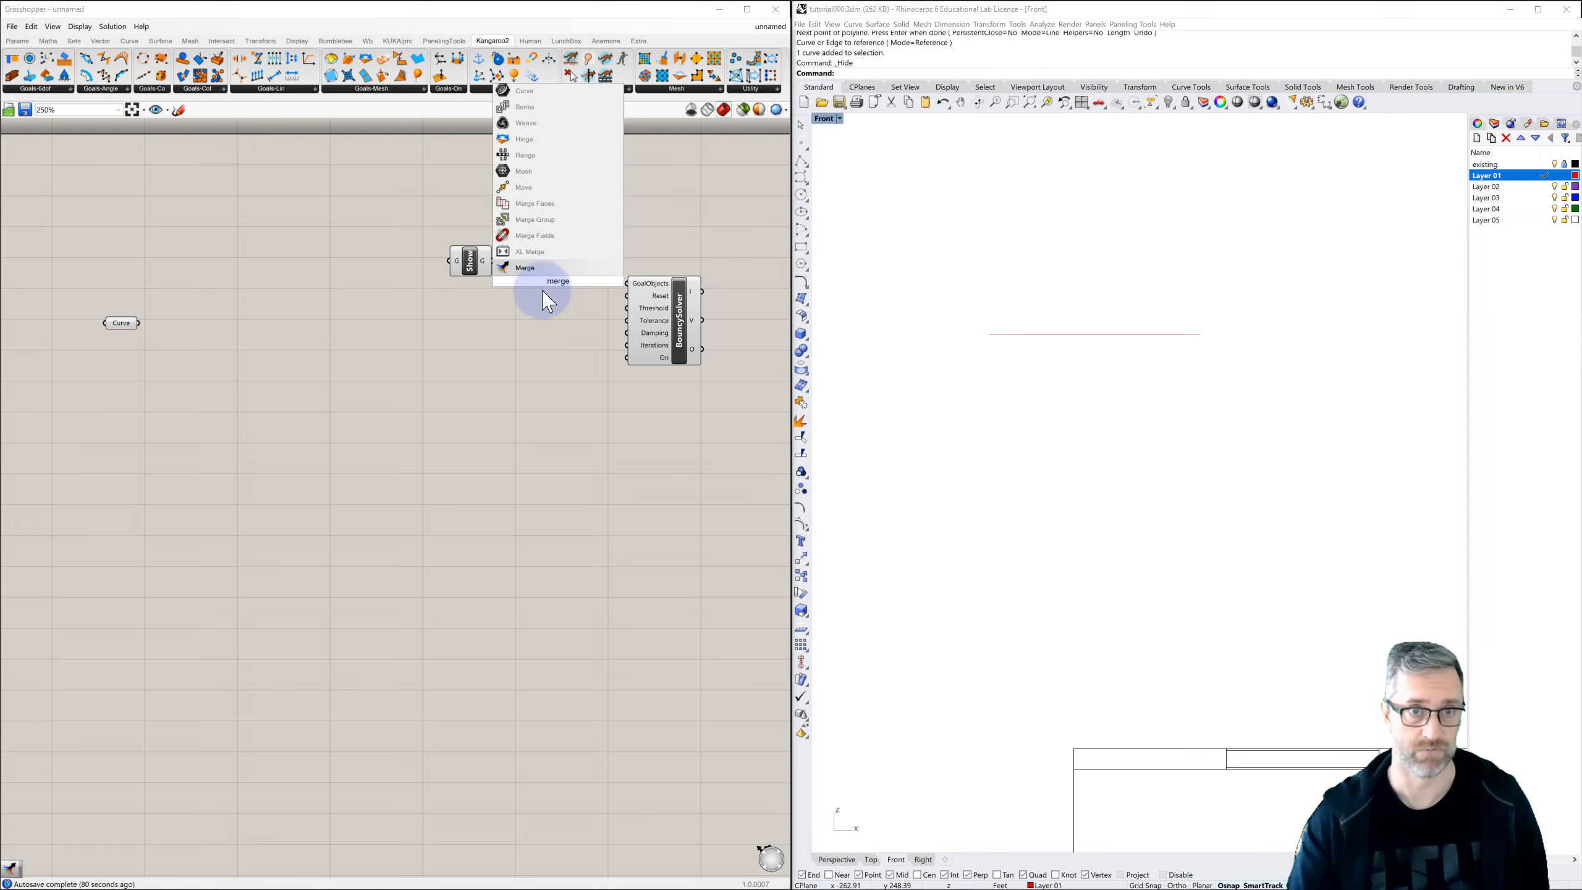
left_click(545, 267)
left_click_drag(558, 282, 443, 268)
left_click(471, 267)
left_click_drag(560, 286, 539, 280)
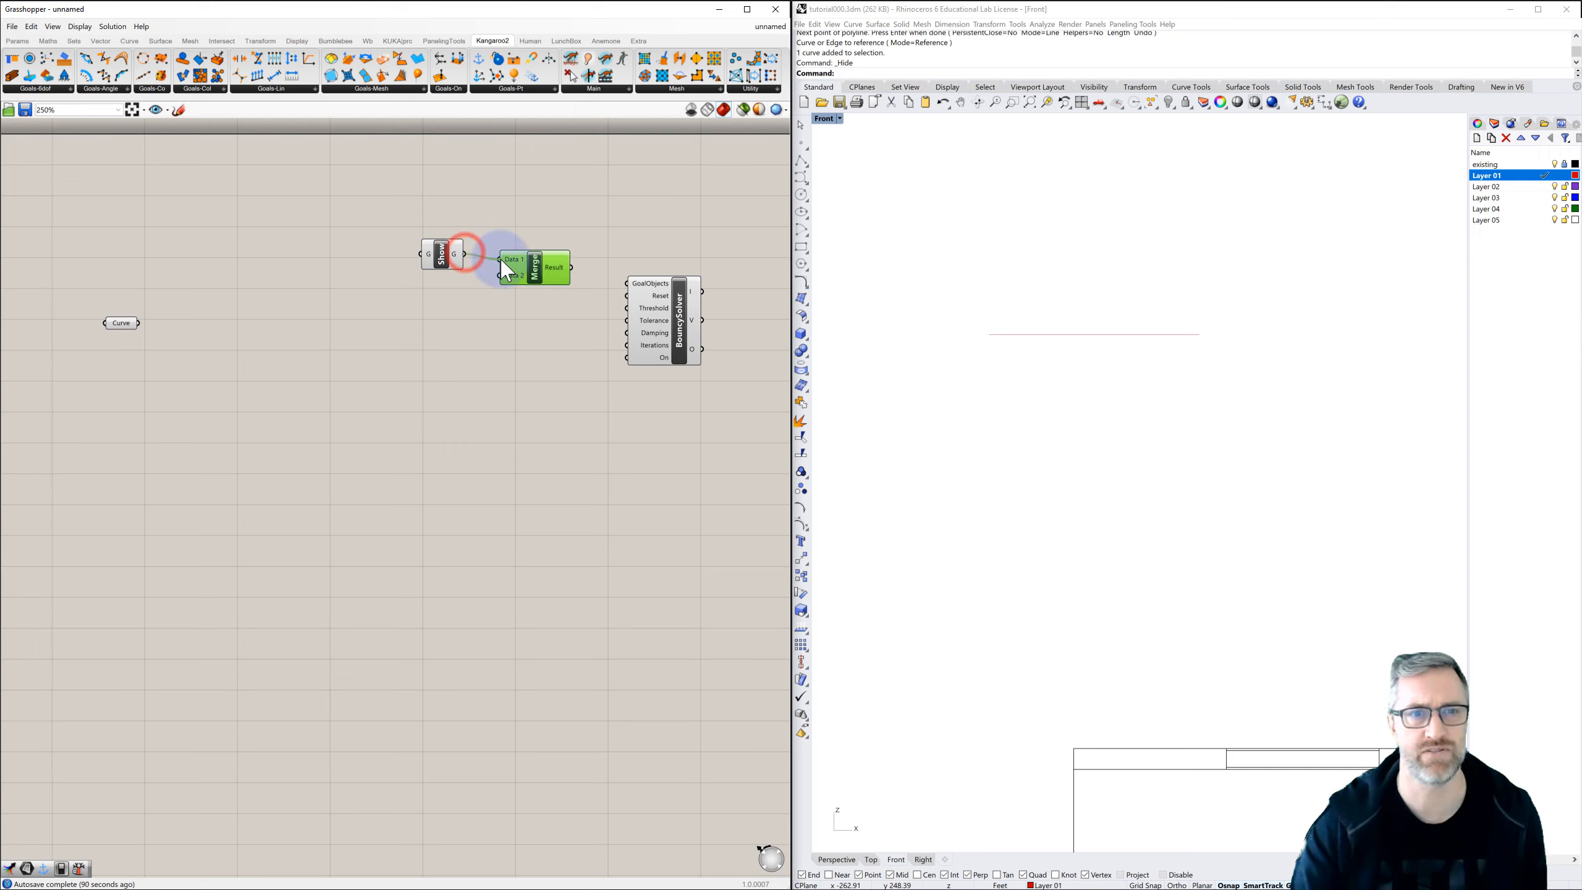
left_click_drag(507, 271, 627, 283)
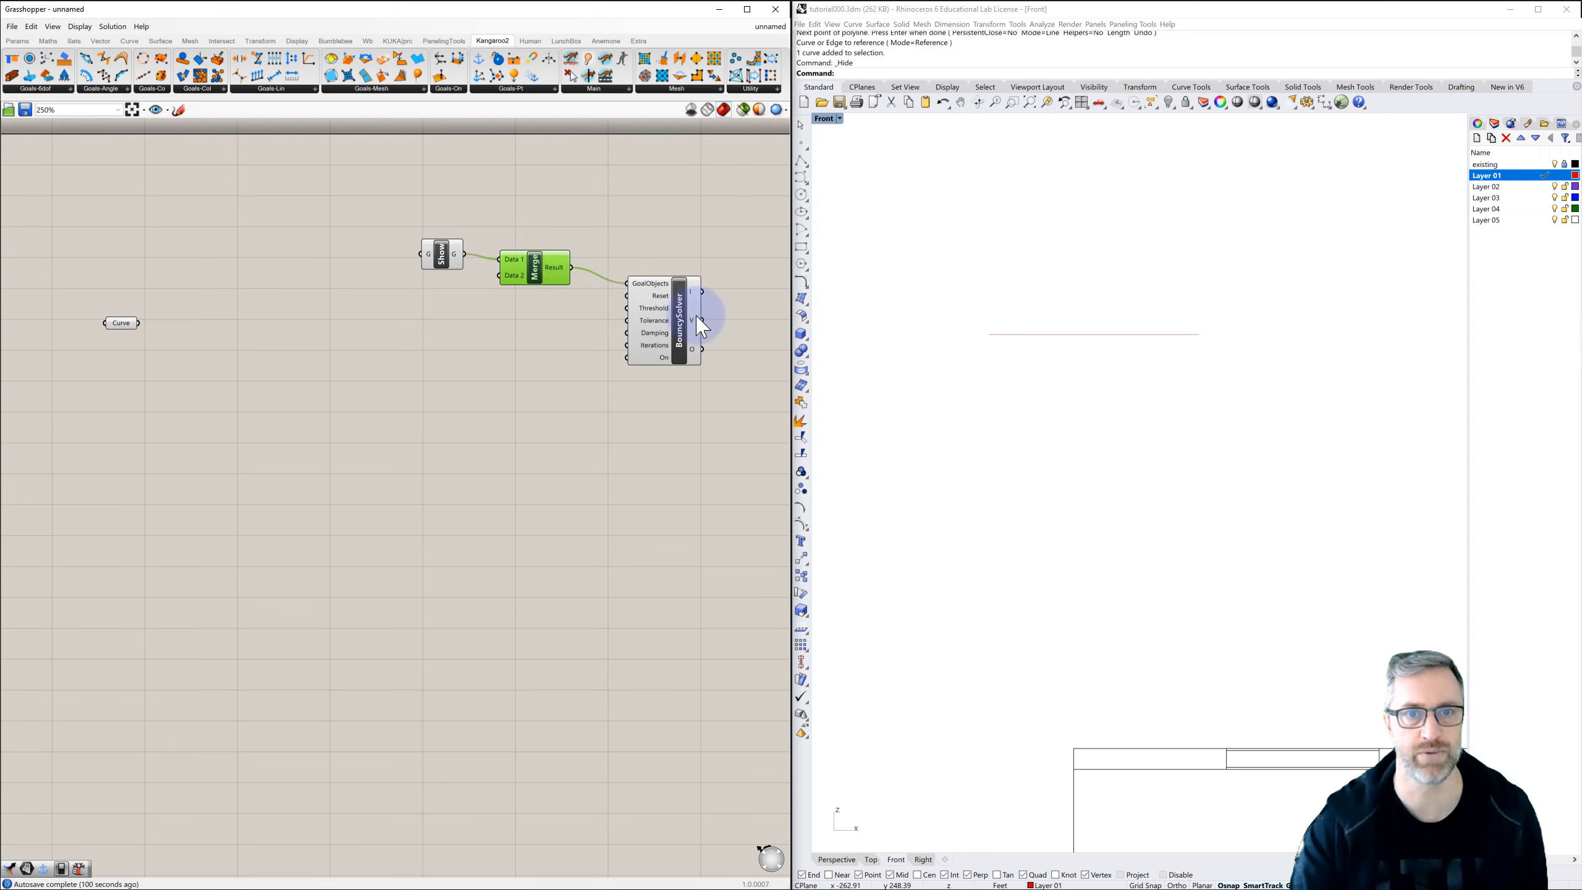
Add a Button below the Merge component and wire it to the BouncySolver's Reset input.
left_click(688, 346)
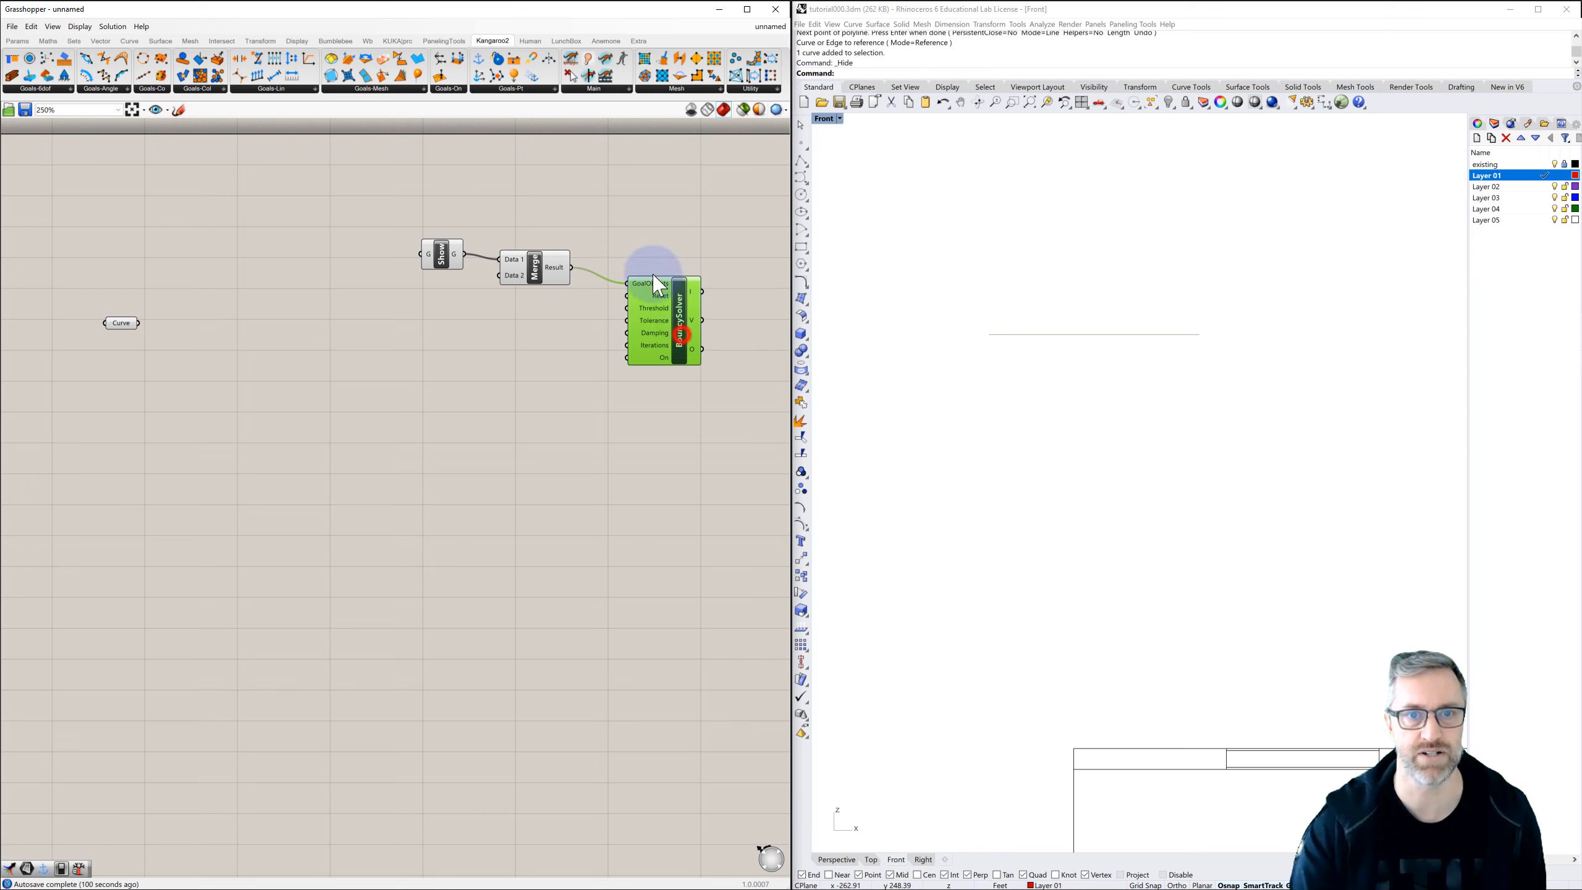
left_click(571, 305)
double_click(571, 306)
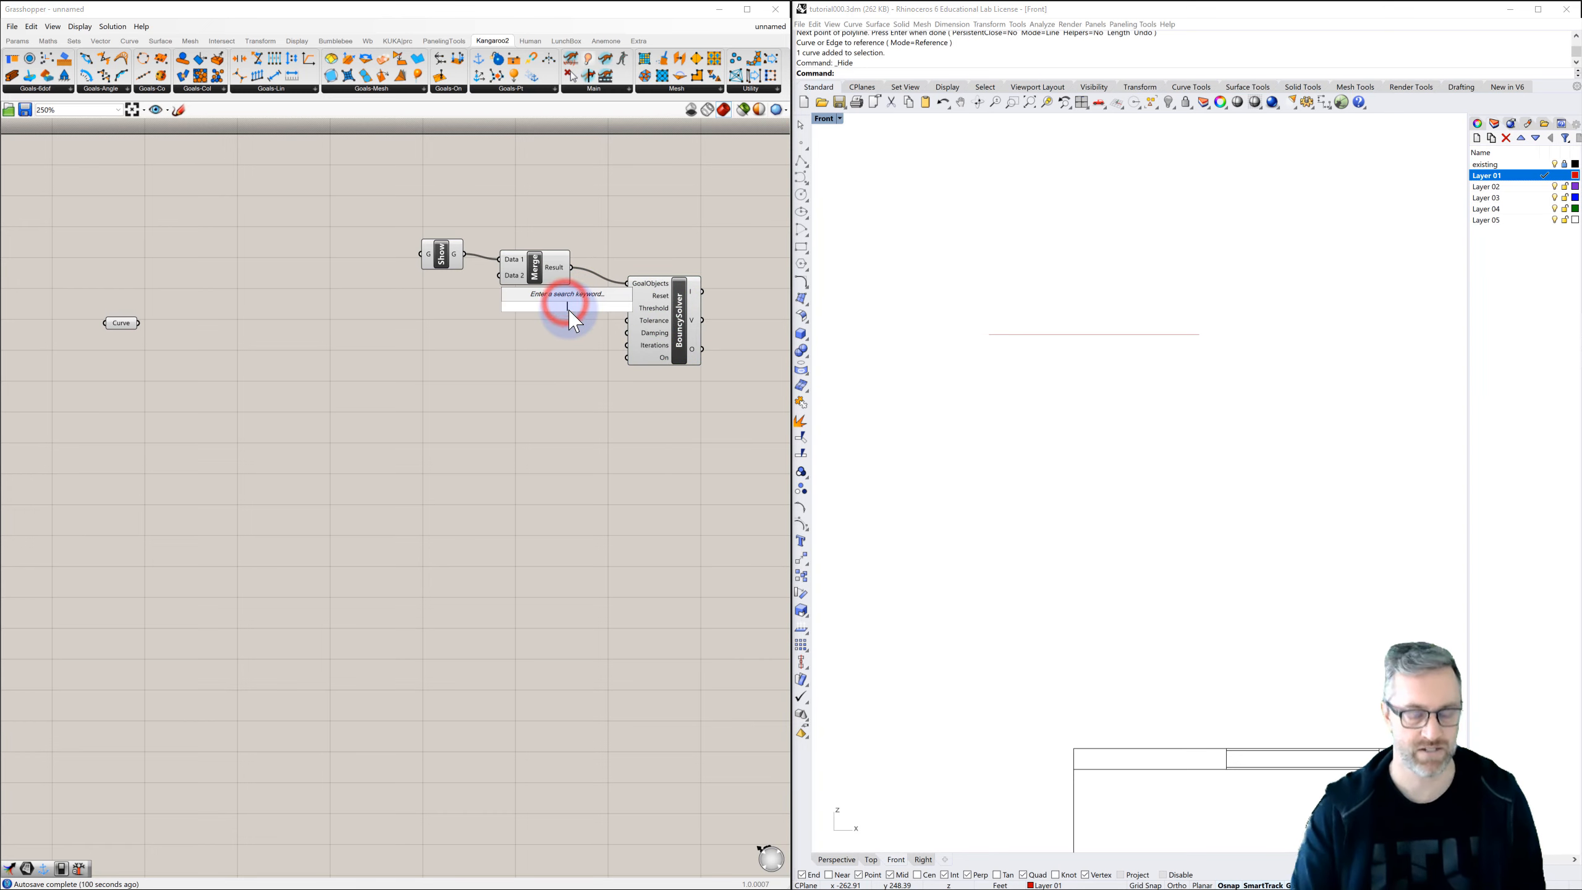
type("button")
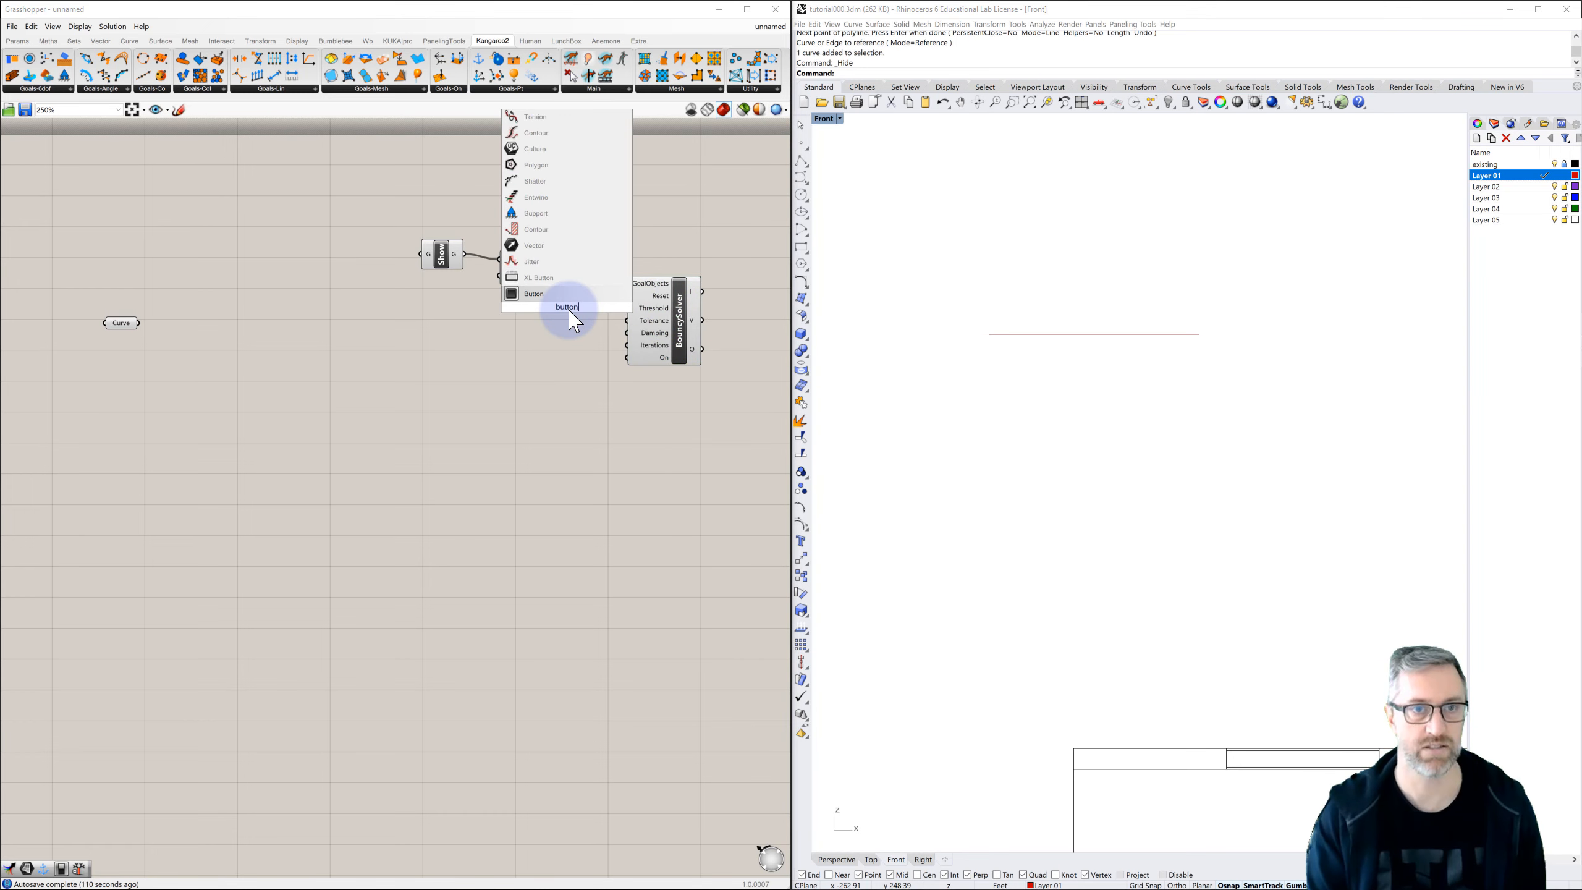
left_click(534, 294)
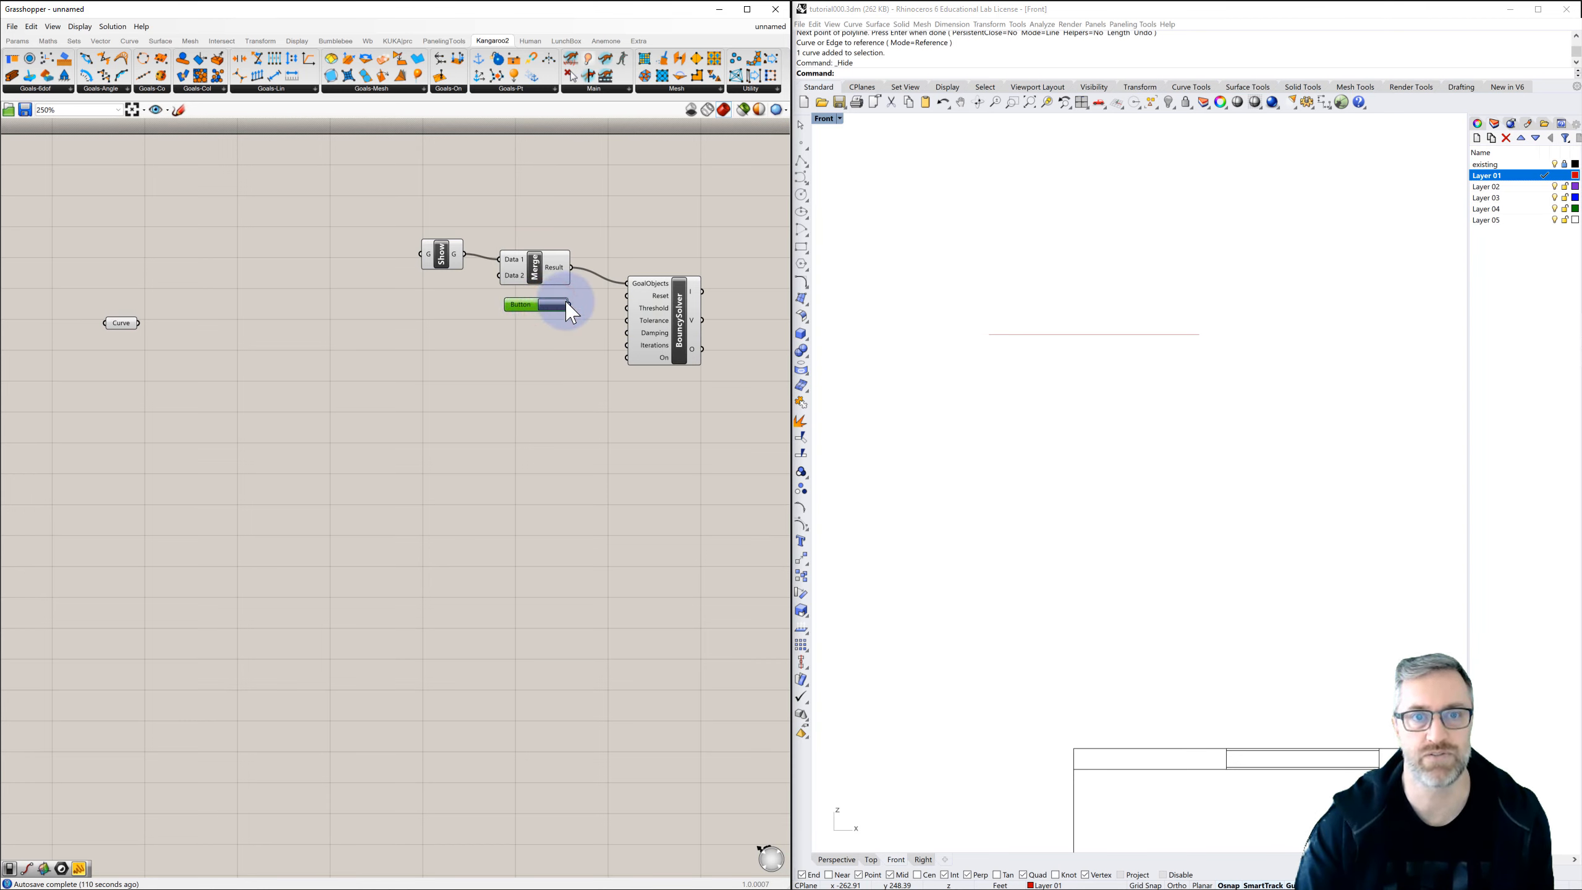
left_click_drag(568, 305, 626, 296)
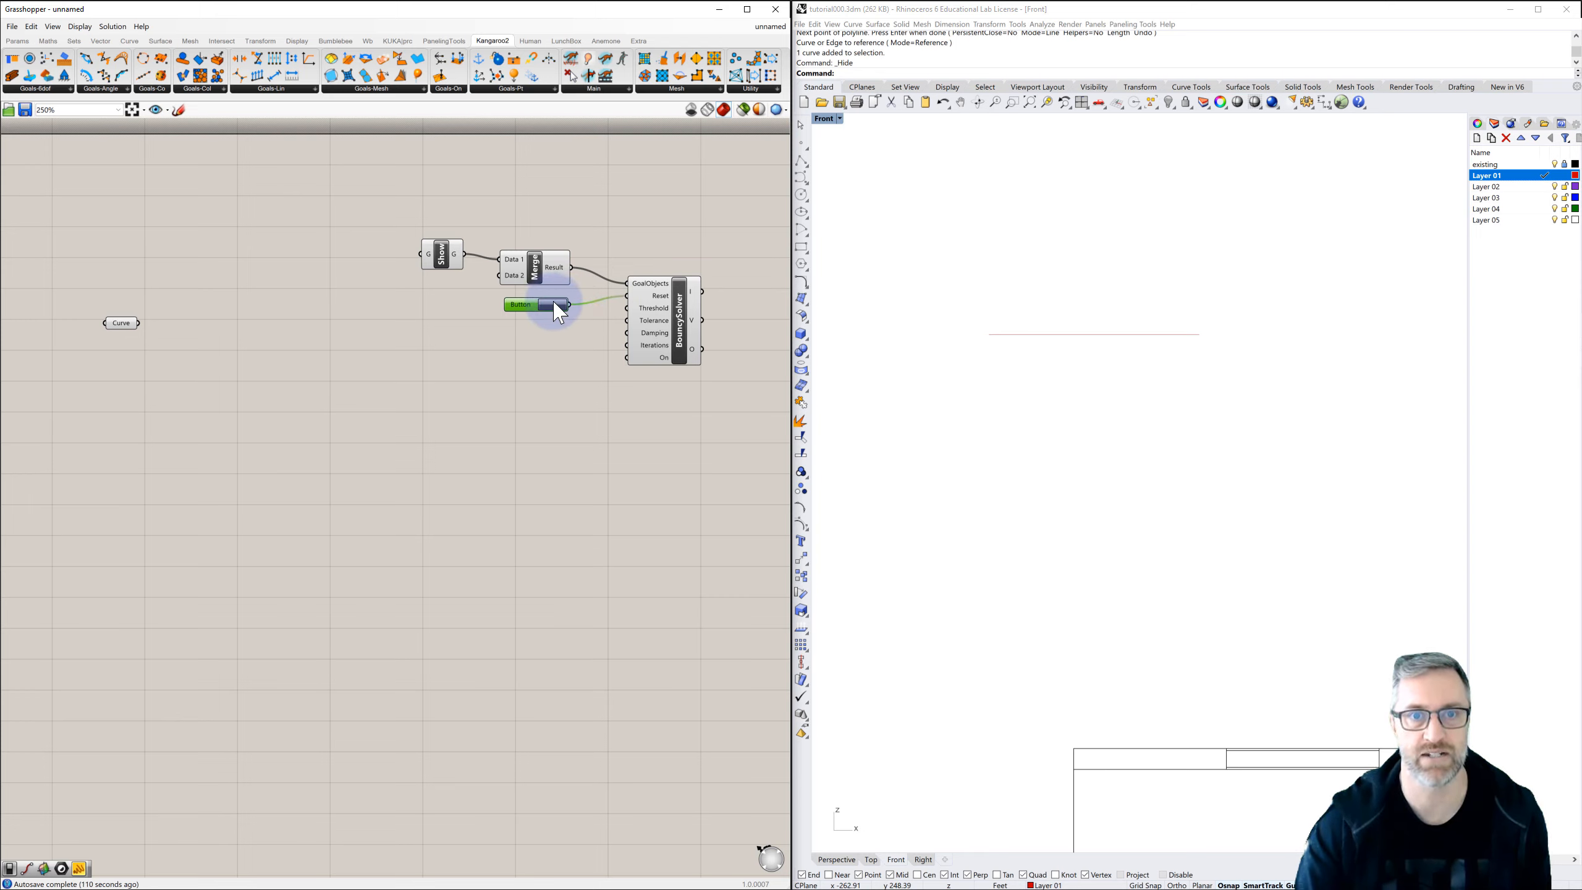
Add a Boolean Toggle, wire it to the BouncySolver's On input, and align it with that input.
double_click(531, 358)
type("boo")
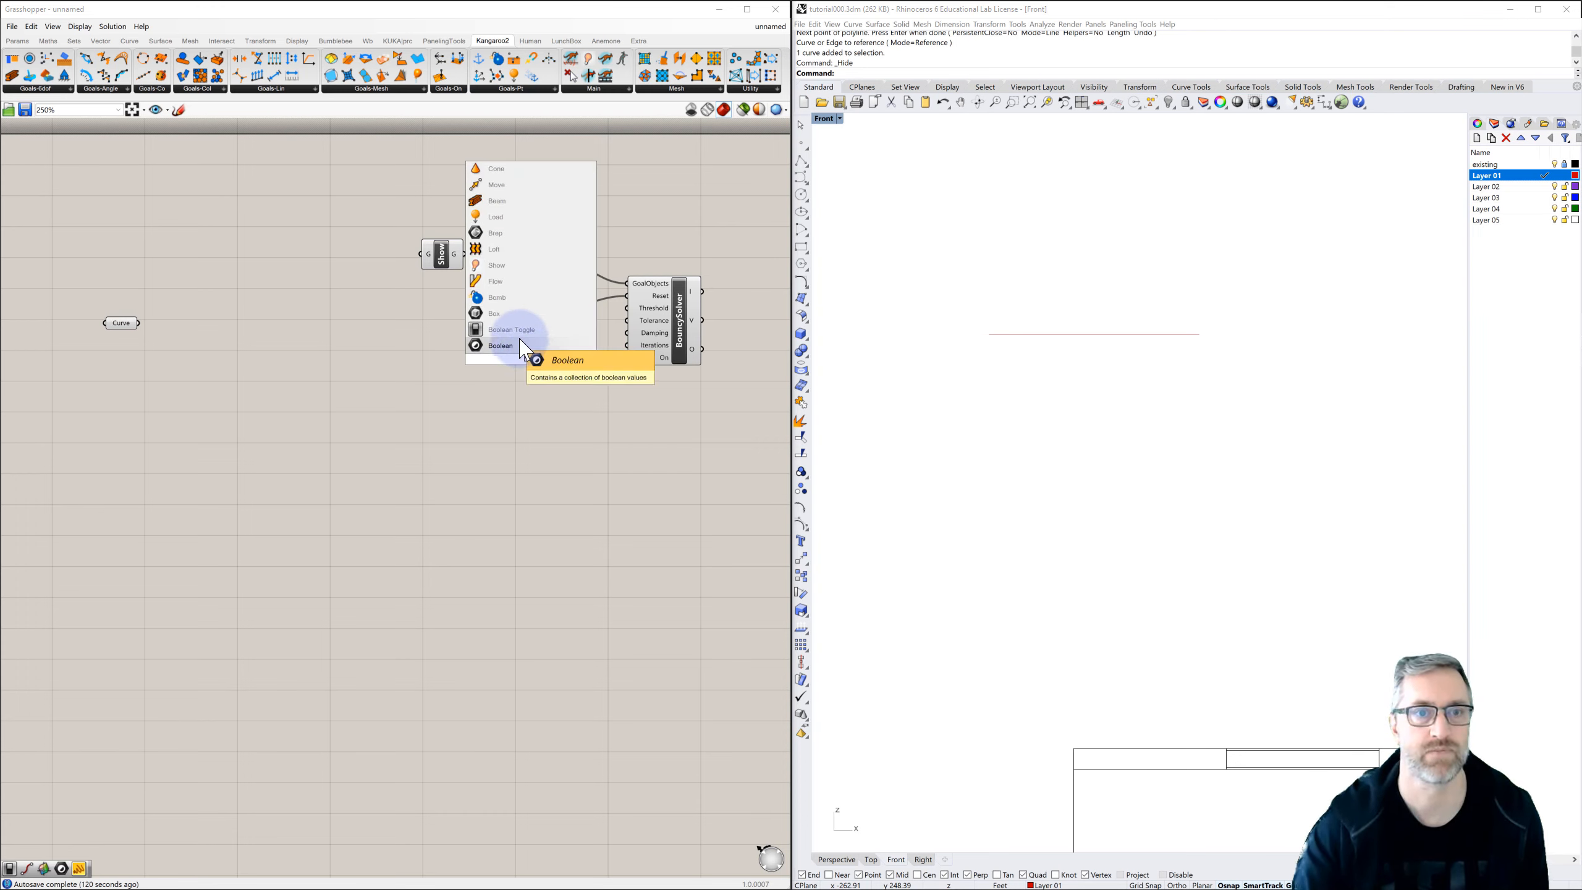
left_click(512, 330)
left_click_drag(527, 359, 628, 357)
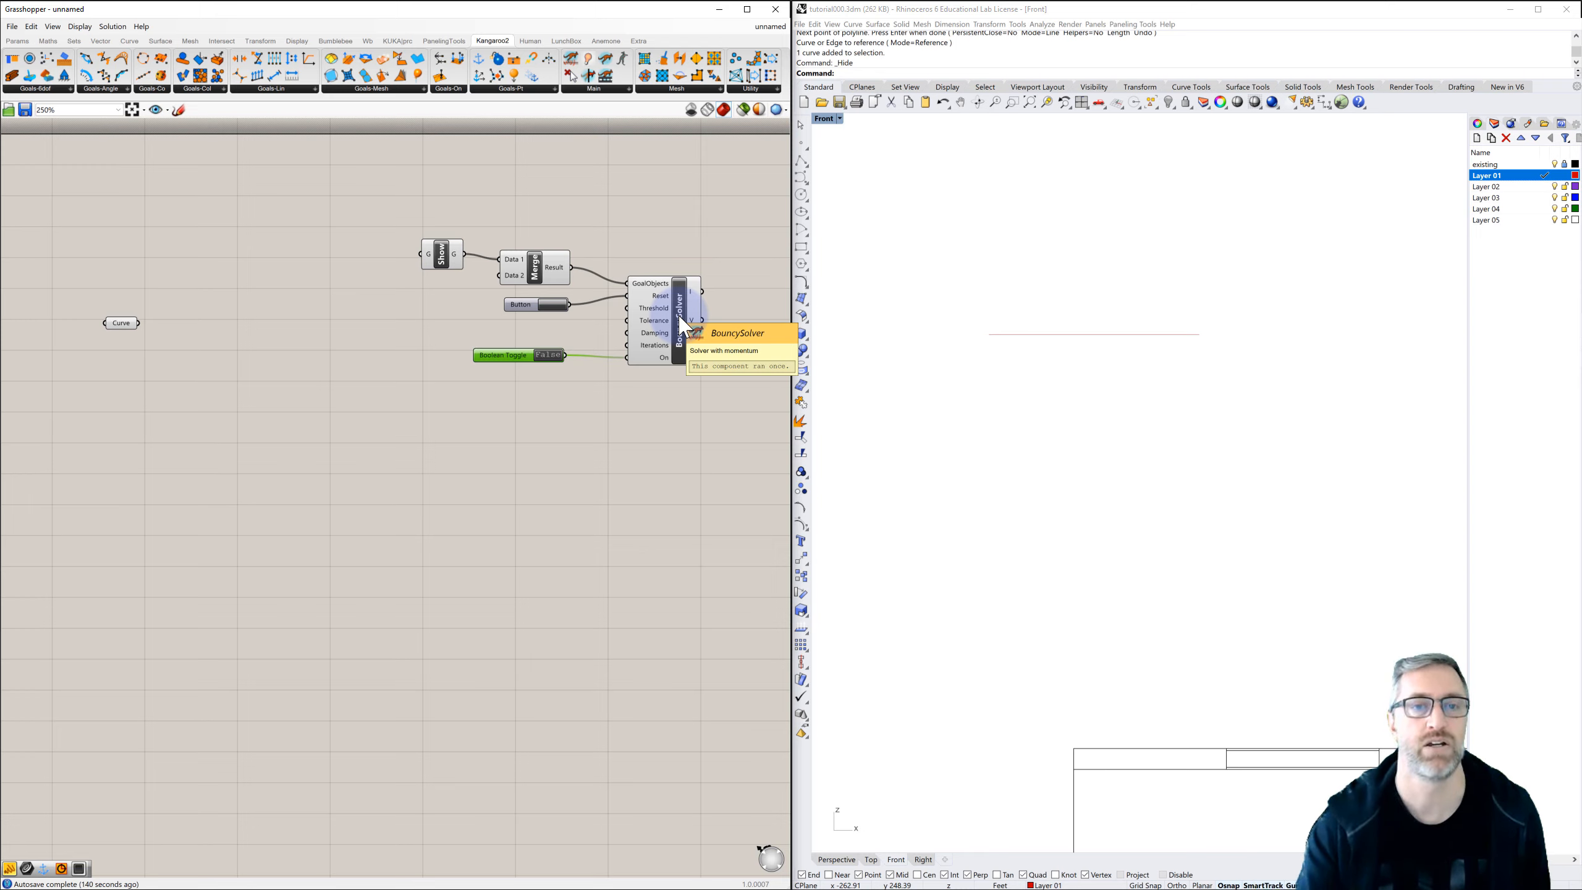
left_click_drag(507, 359, 507, 362)
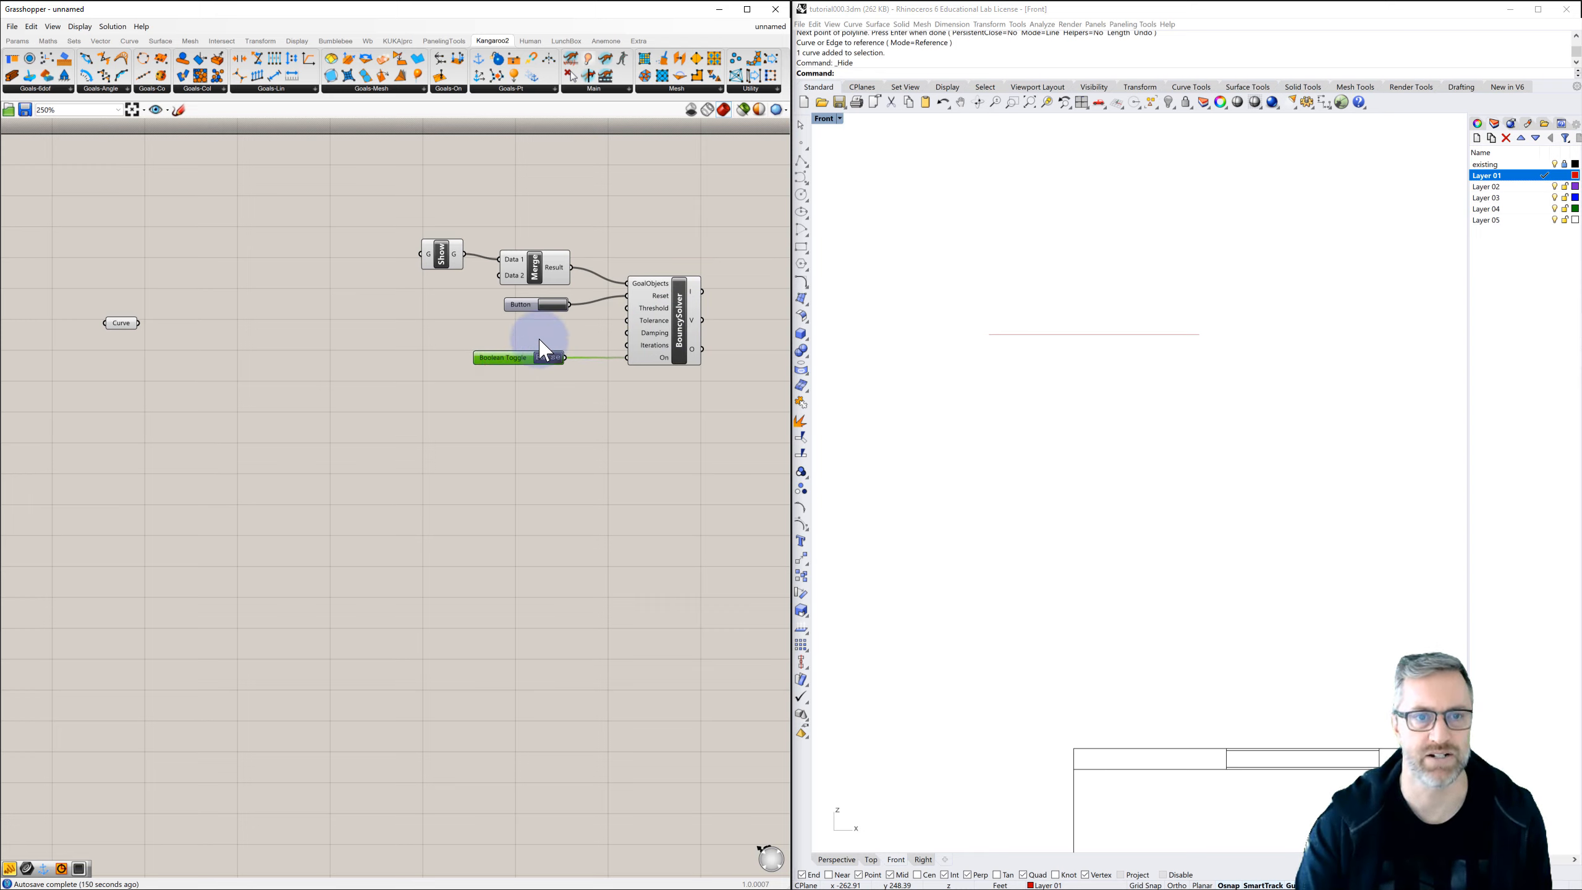
Add a panel containing 50 between the Button and Boolean Toggle and wire it to the BouncySolver's Iterations input.
double_click(512, 337)
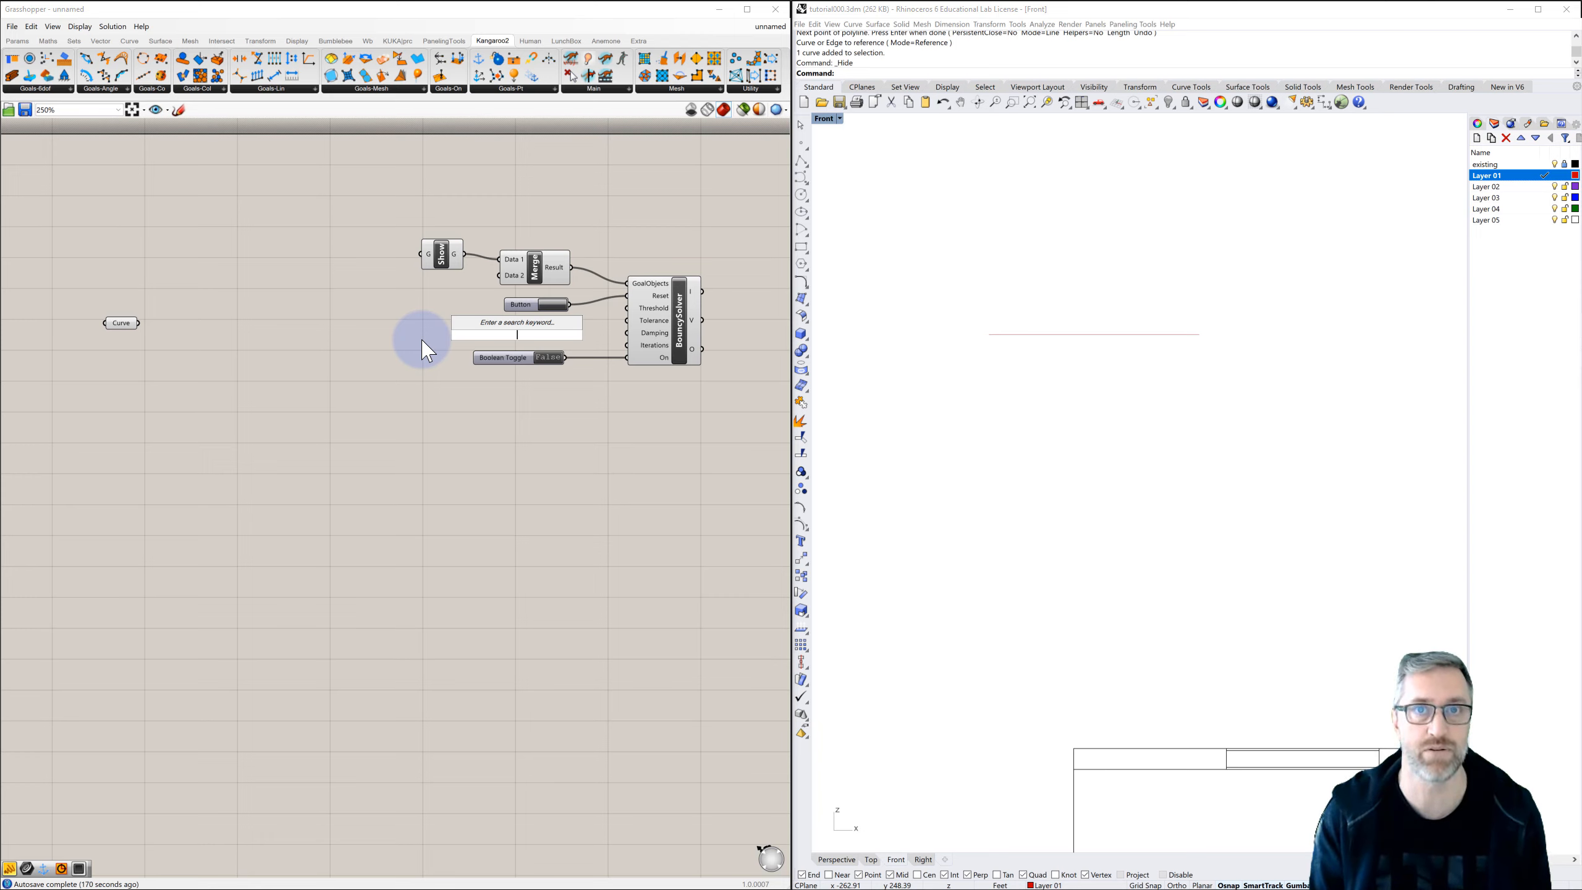
type("//50")
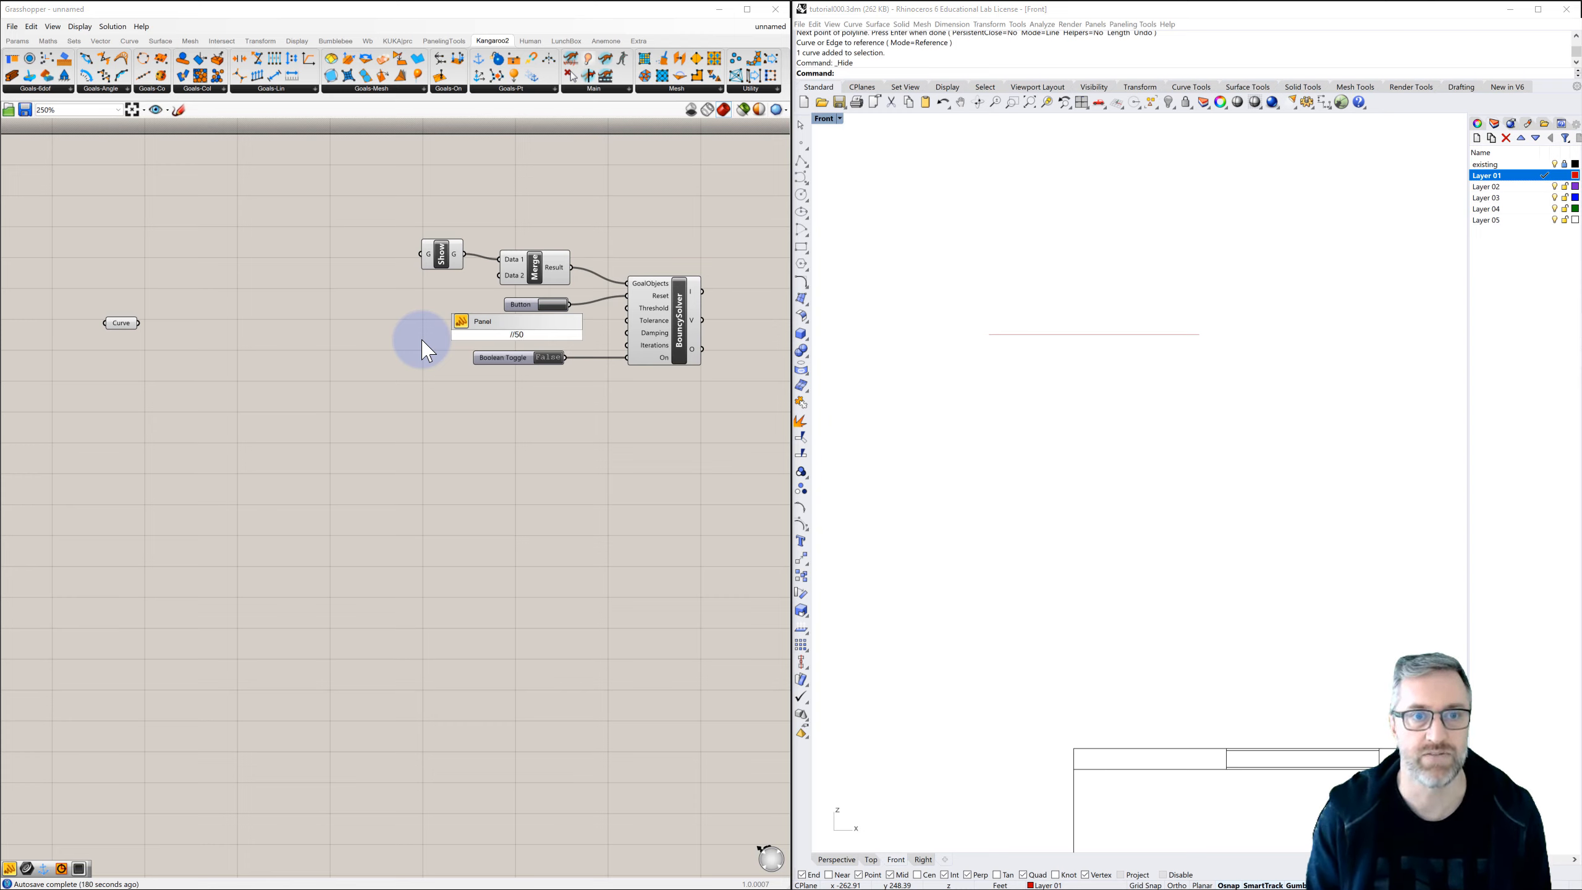
key("Return")
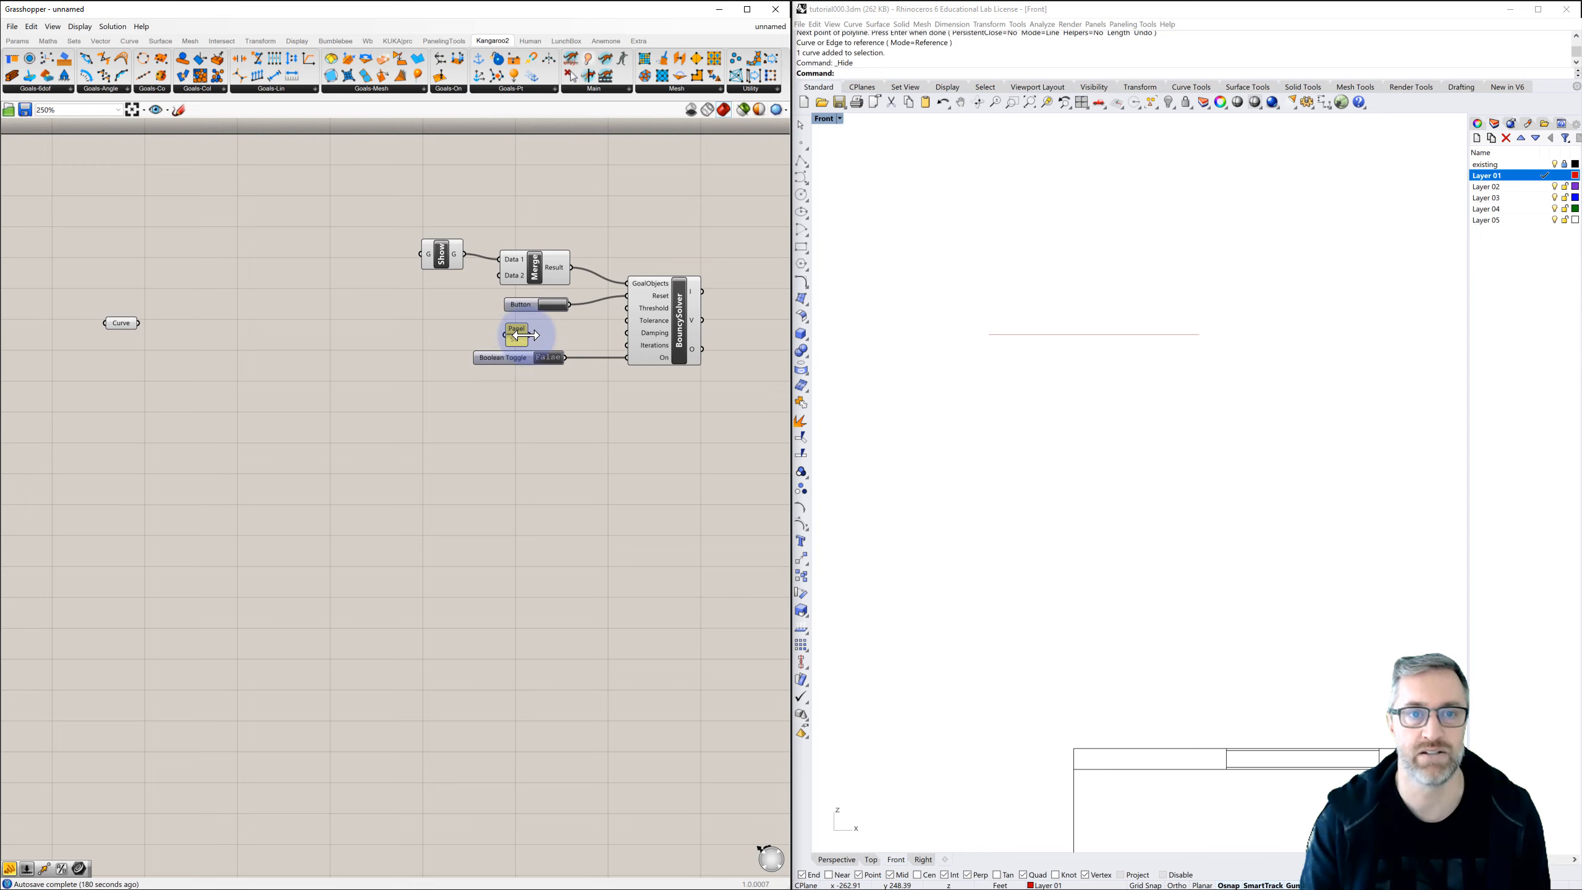
left_click_drag(529, 335, 626, 344)
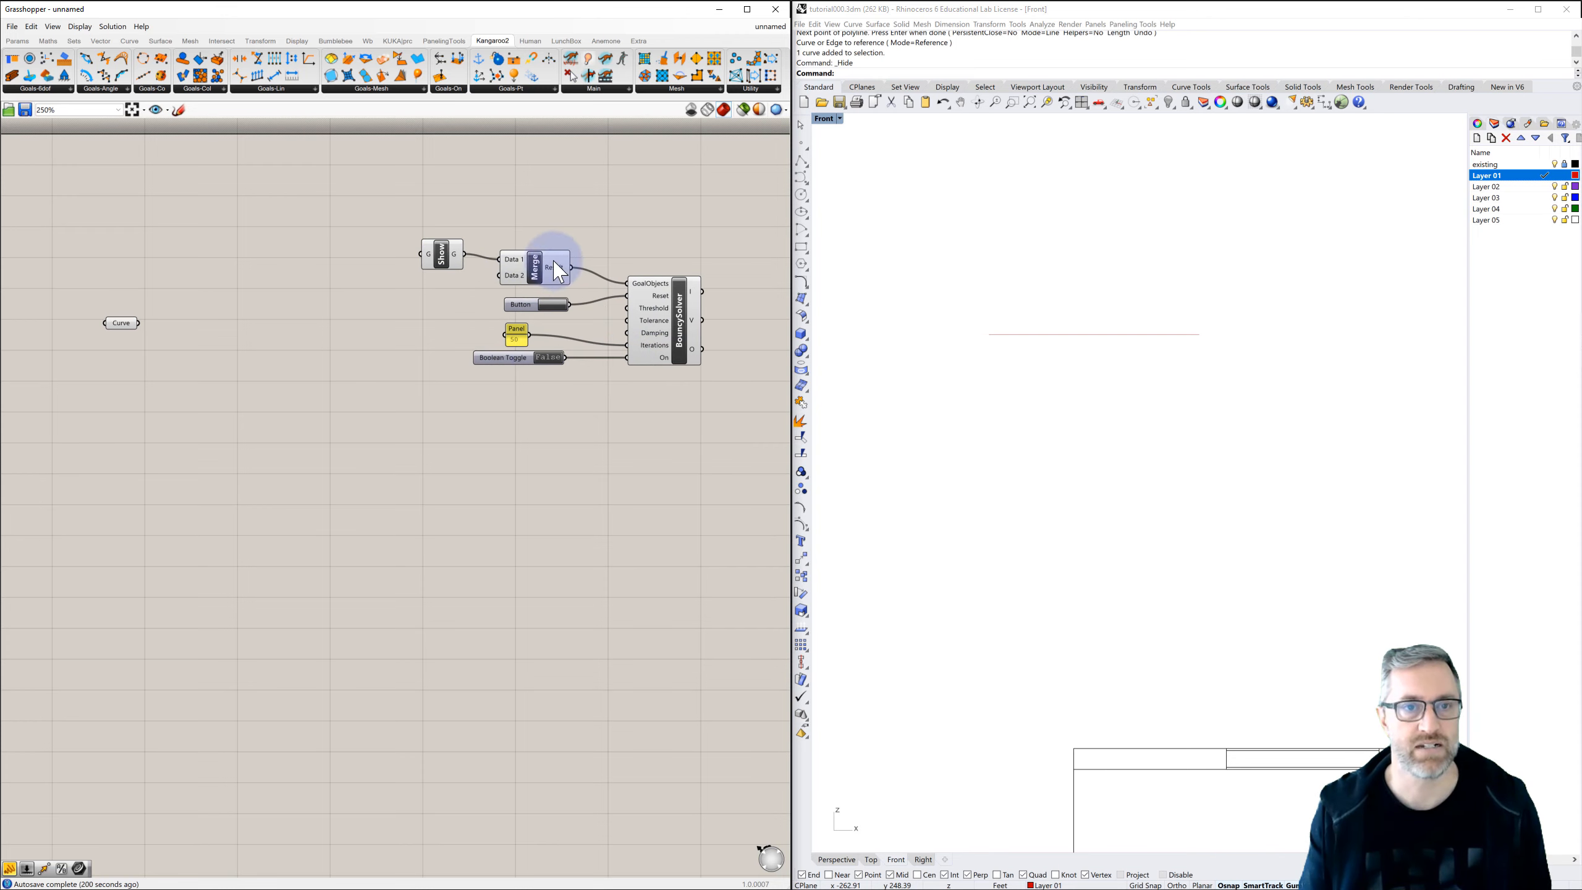
Add a Geometry parameter after the BouncySolver and feed it from the solver's O output.
right_click_drag(564, 278, 511, 274)
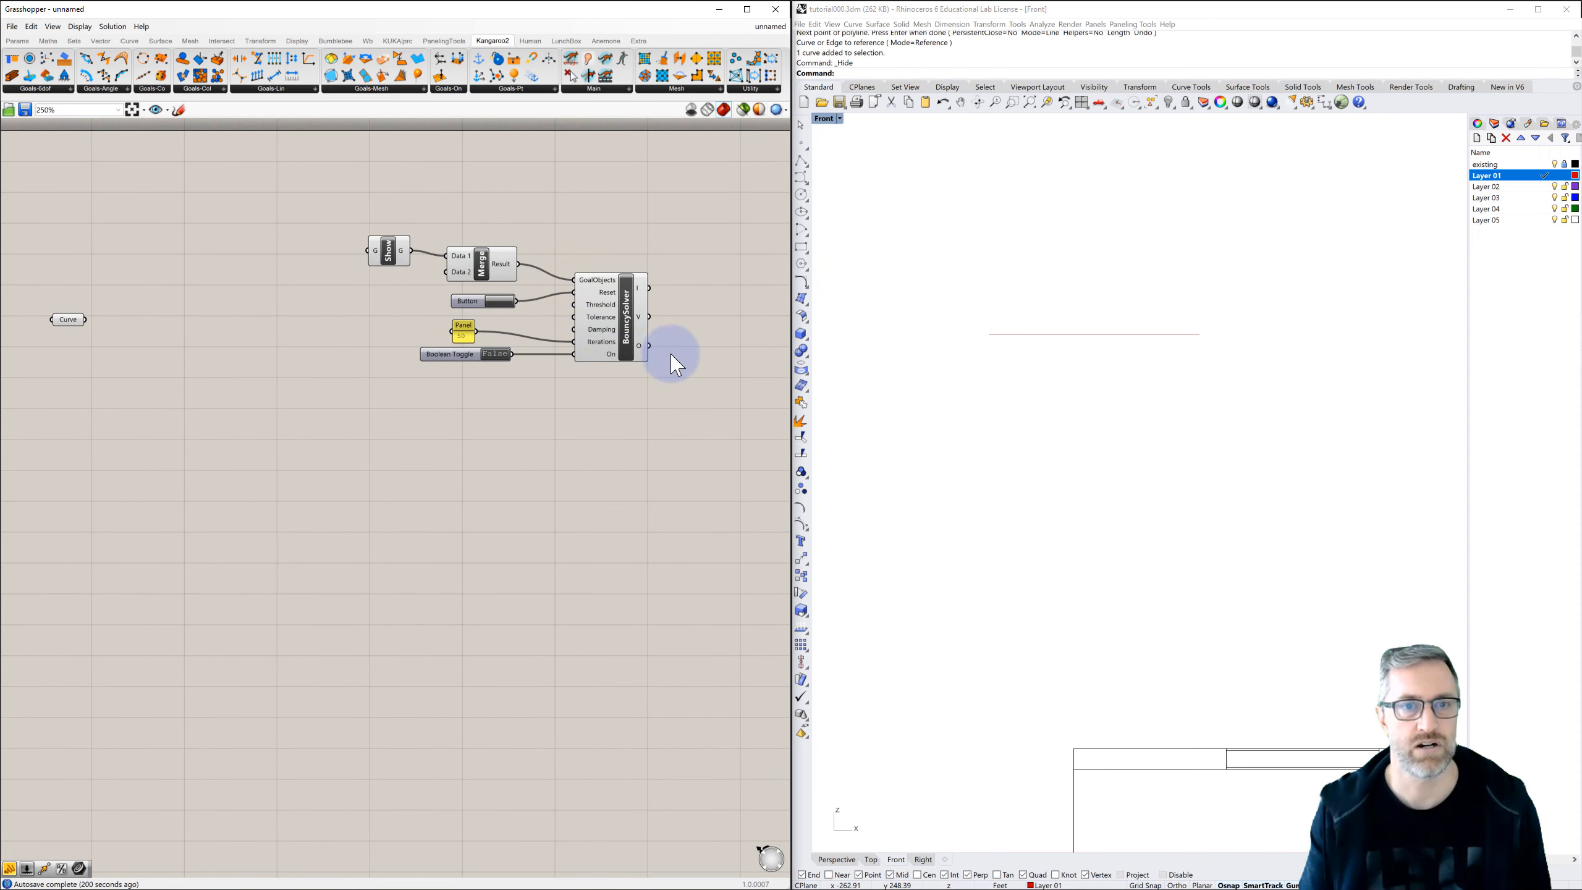
double_click(702, 347)
type("geom")
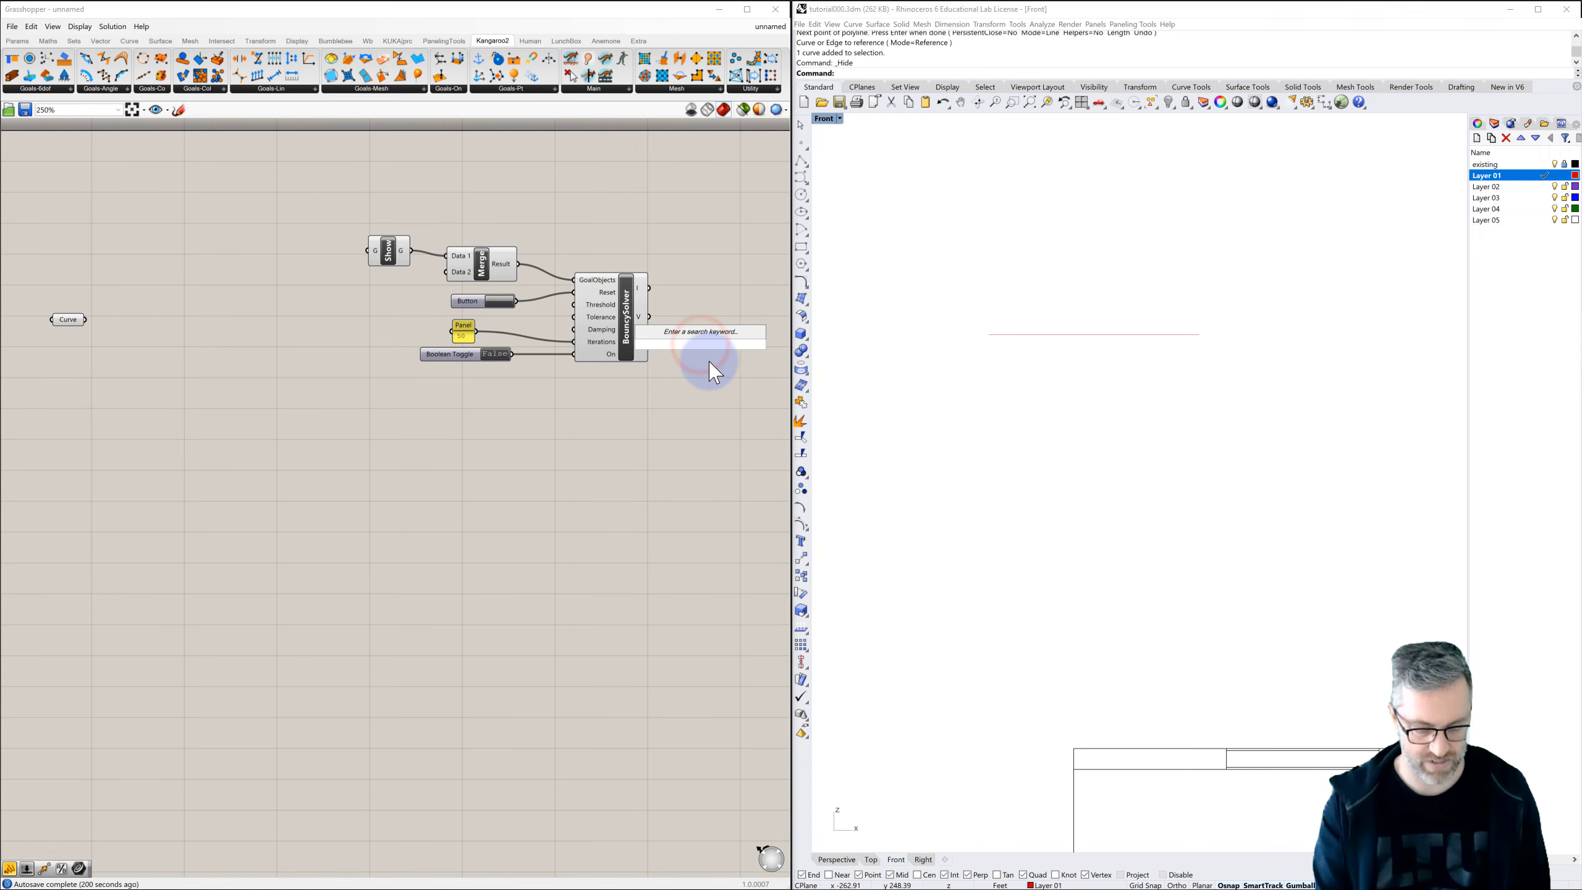
left_click(676, 330)
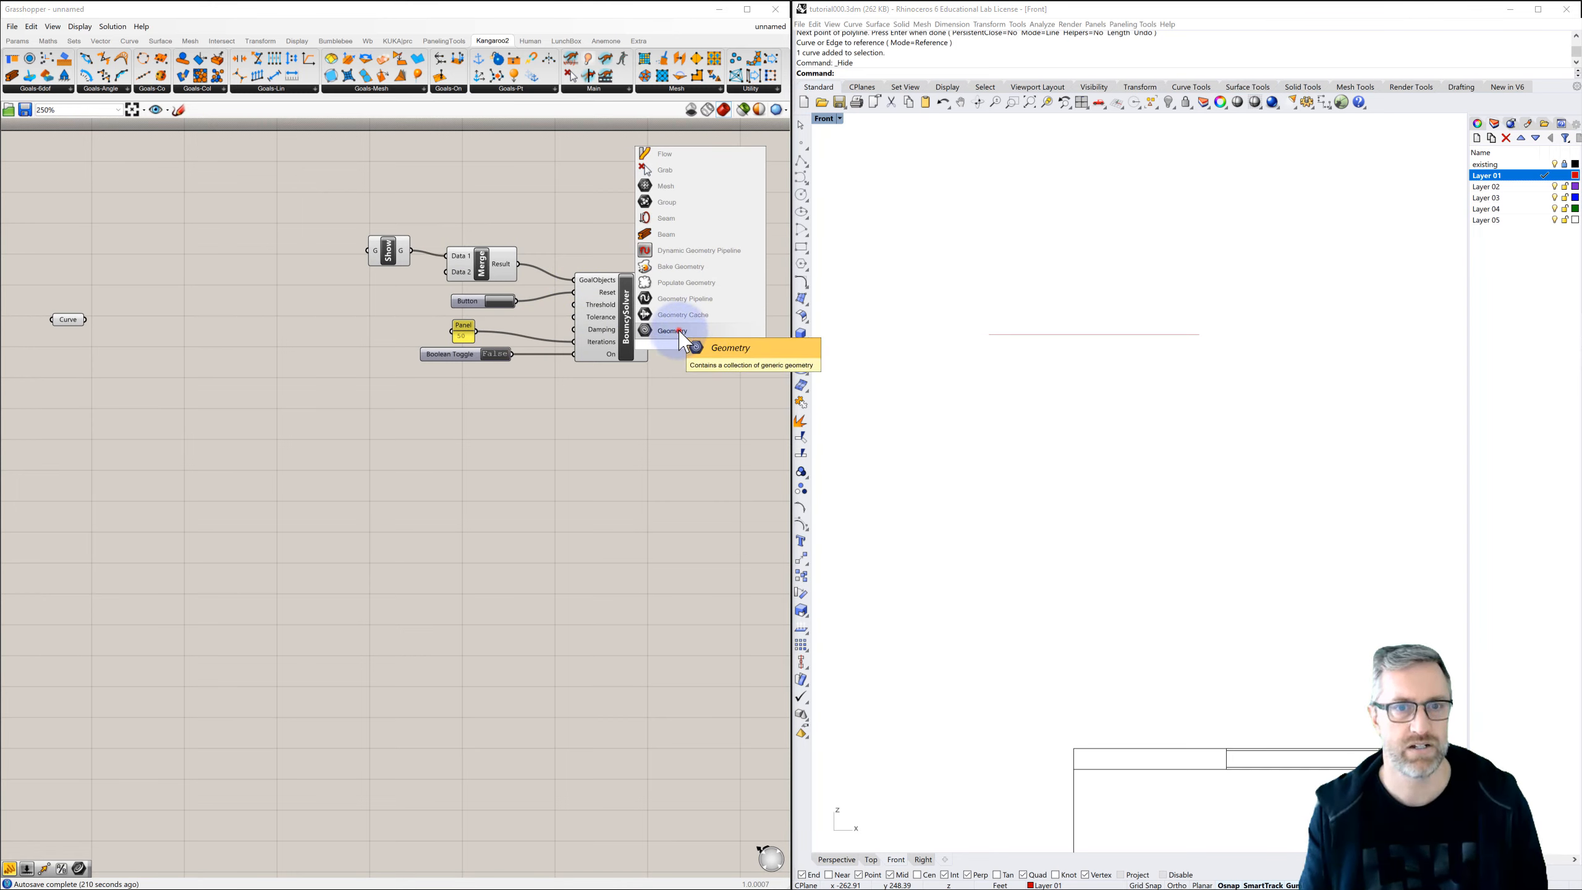
left_click_drag(650, 346, 710, 345)
left_click(700, 345)
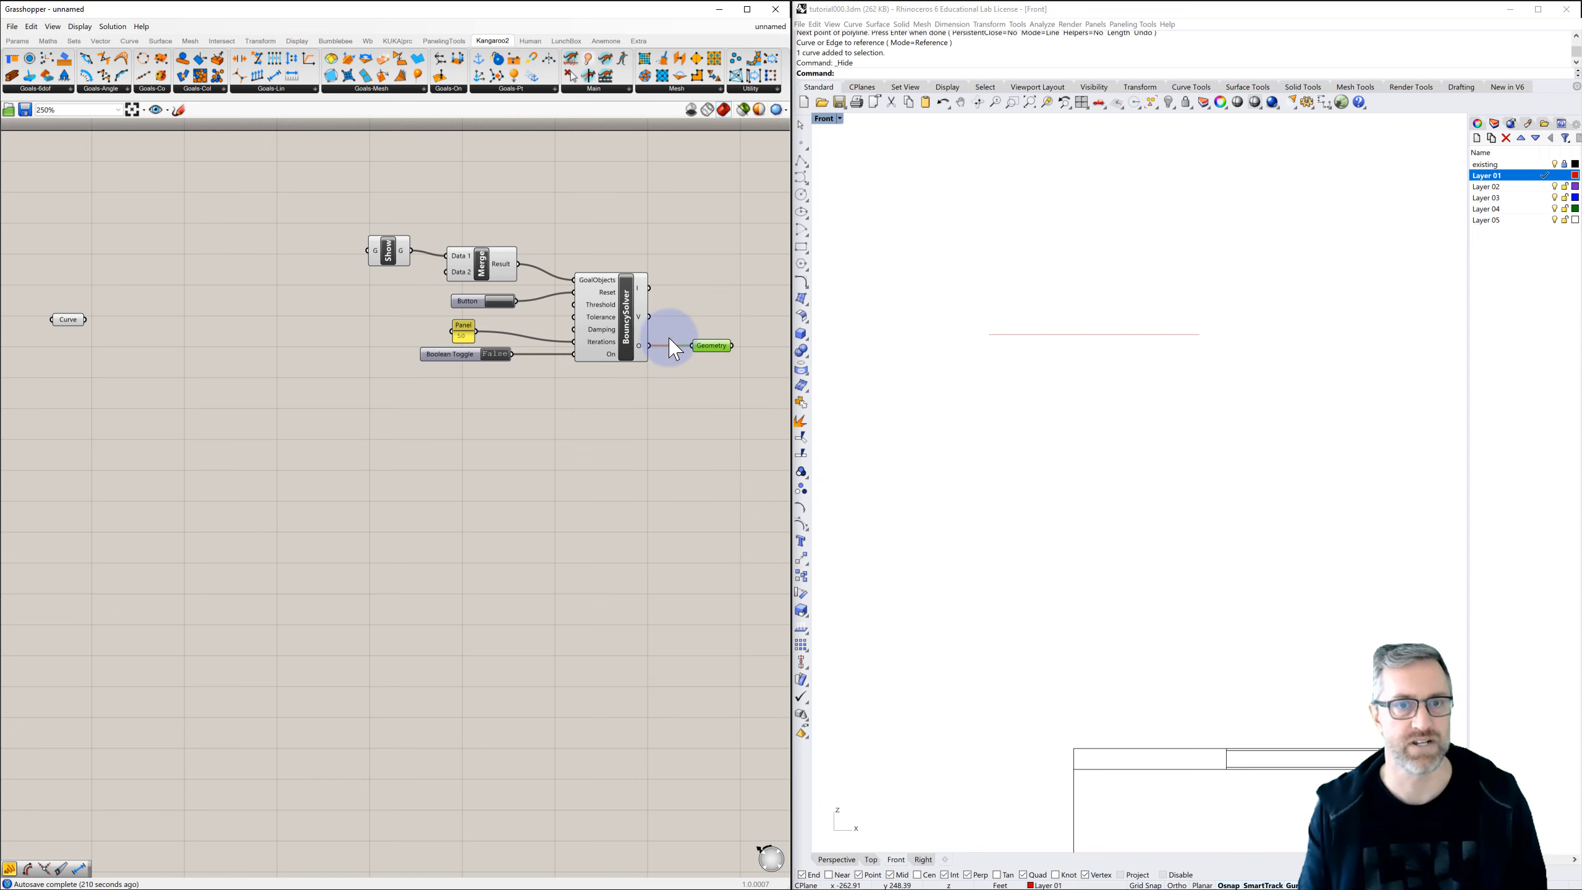
Add an End Points component next to the Curve parameter and wire the curve into it.
scroll(543, 310, "down", 3)
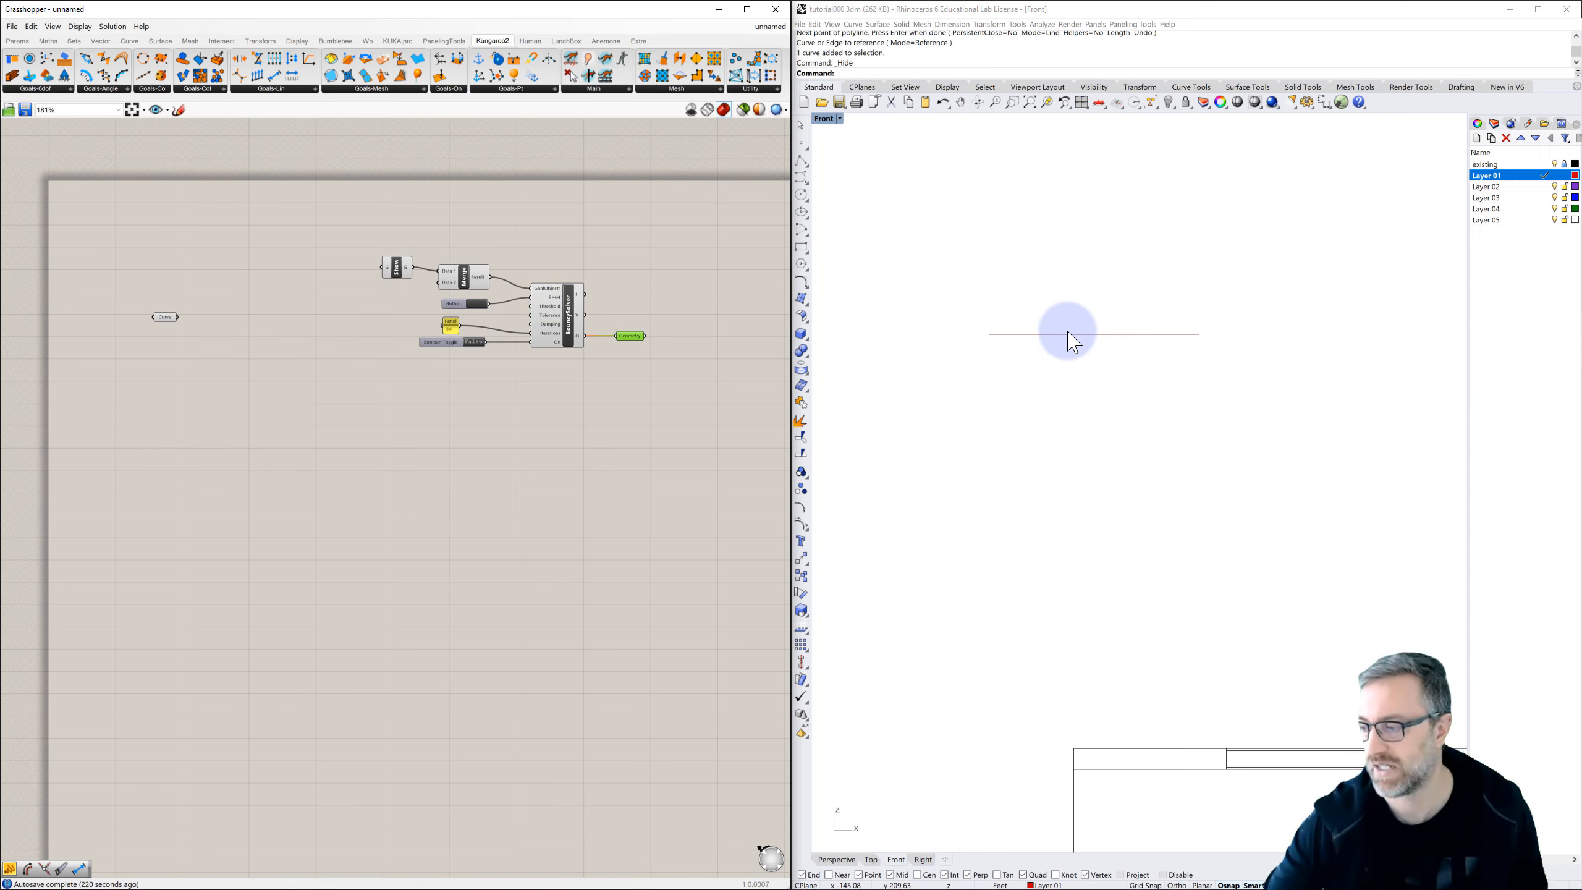
scroll(211, 324, "up", 2)
scroll(211, 324, "up", 2)
double_click(237, 324)
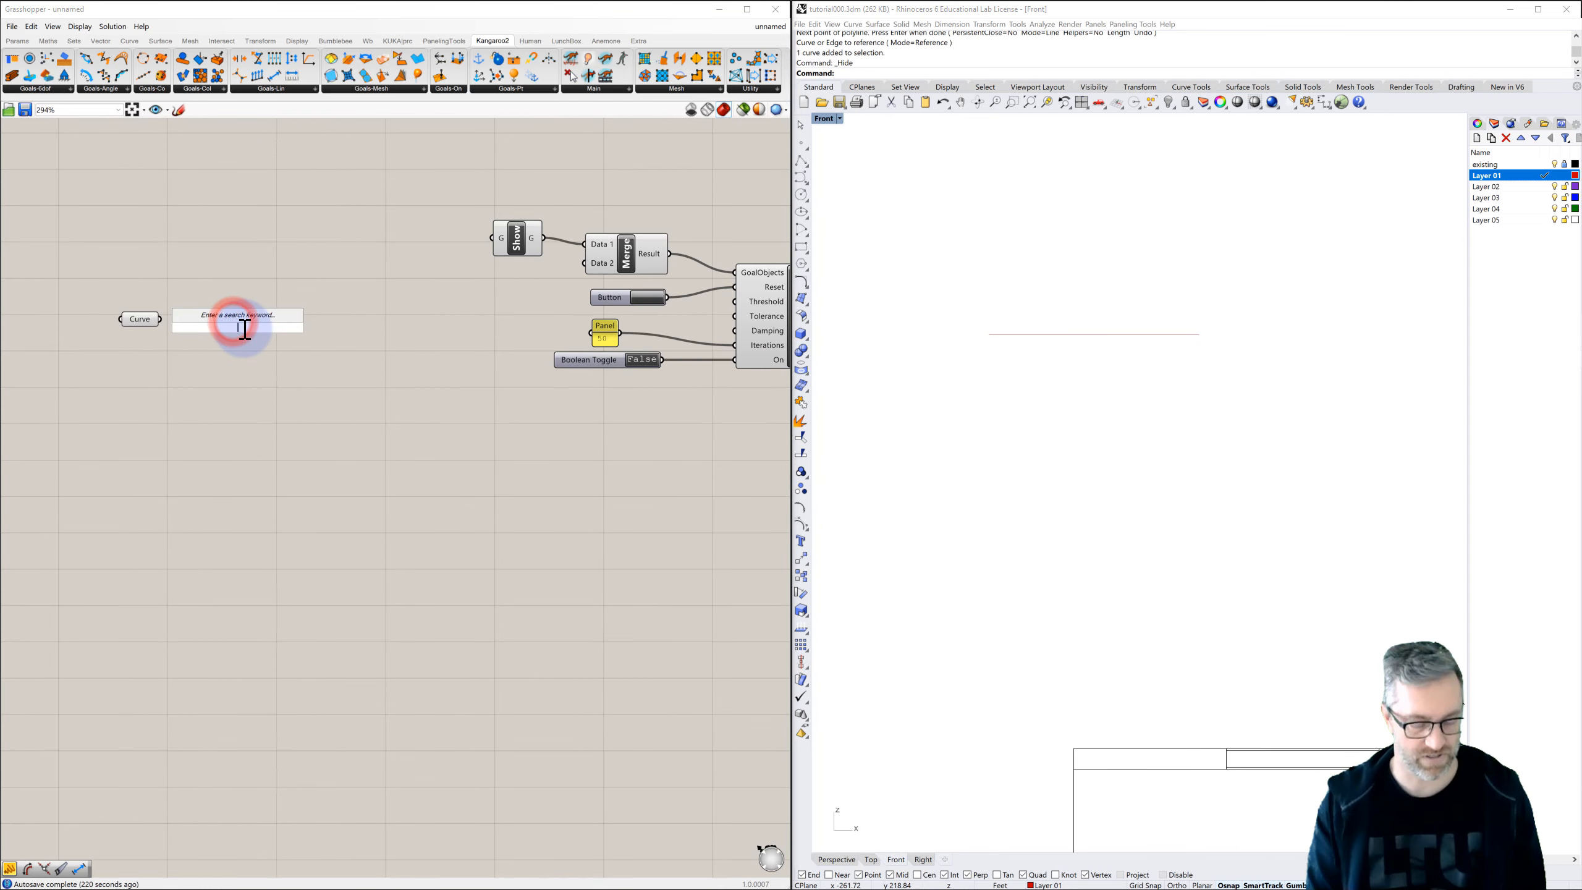
type("end")
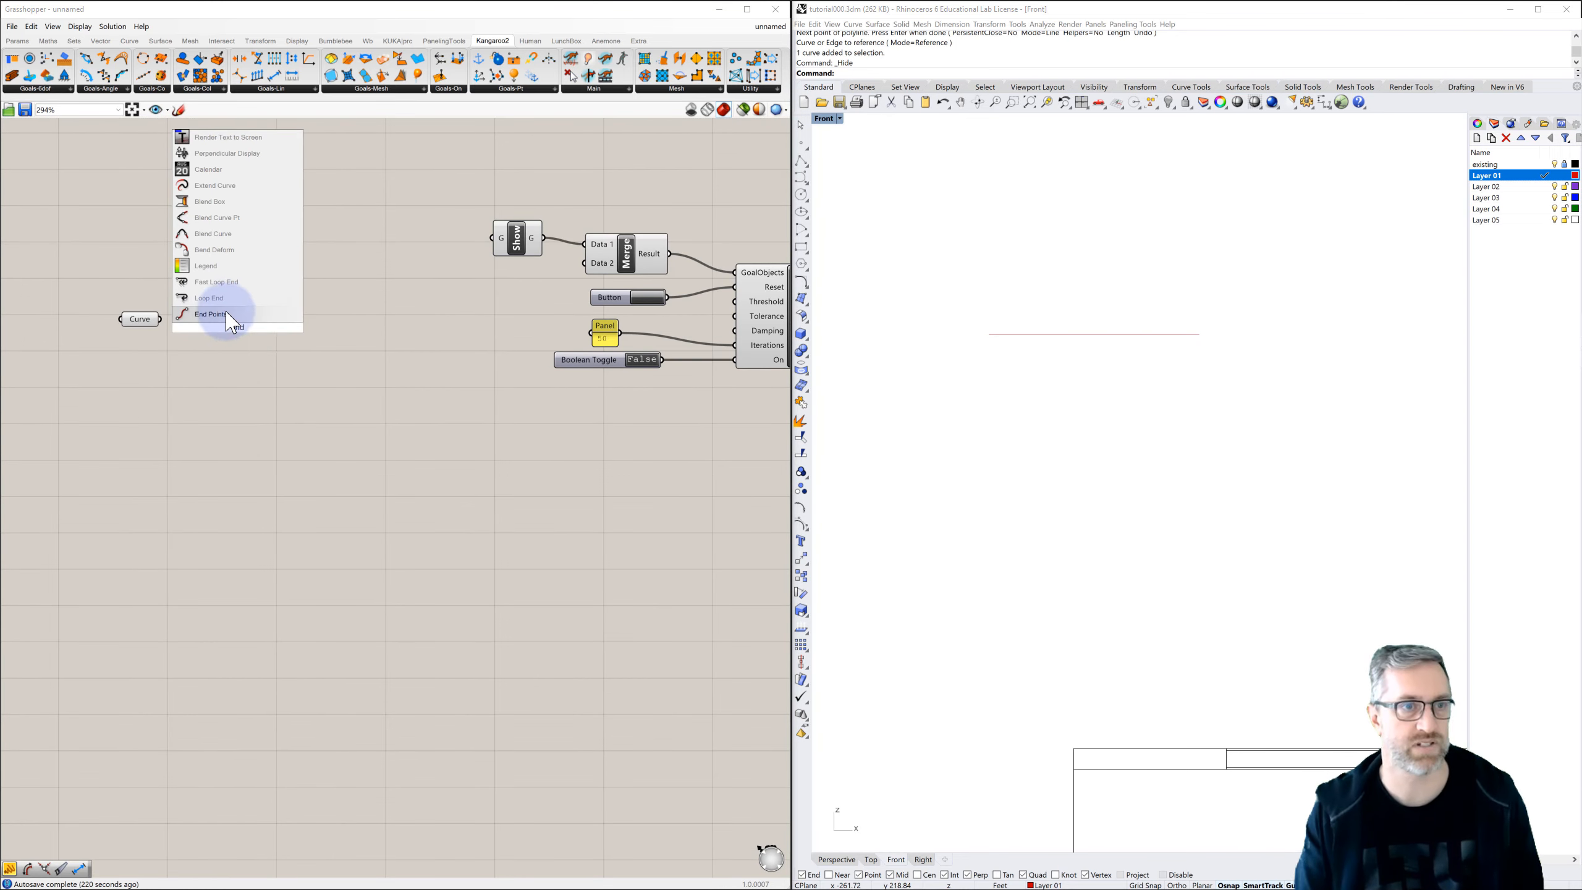
left_click(219, 315)
left_click_drag(158, 319, 230, 335)
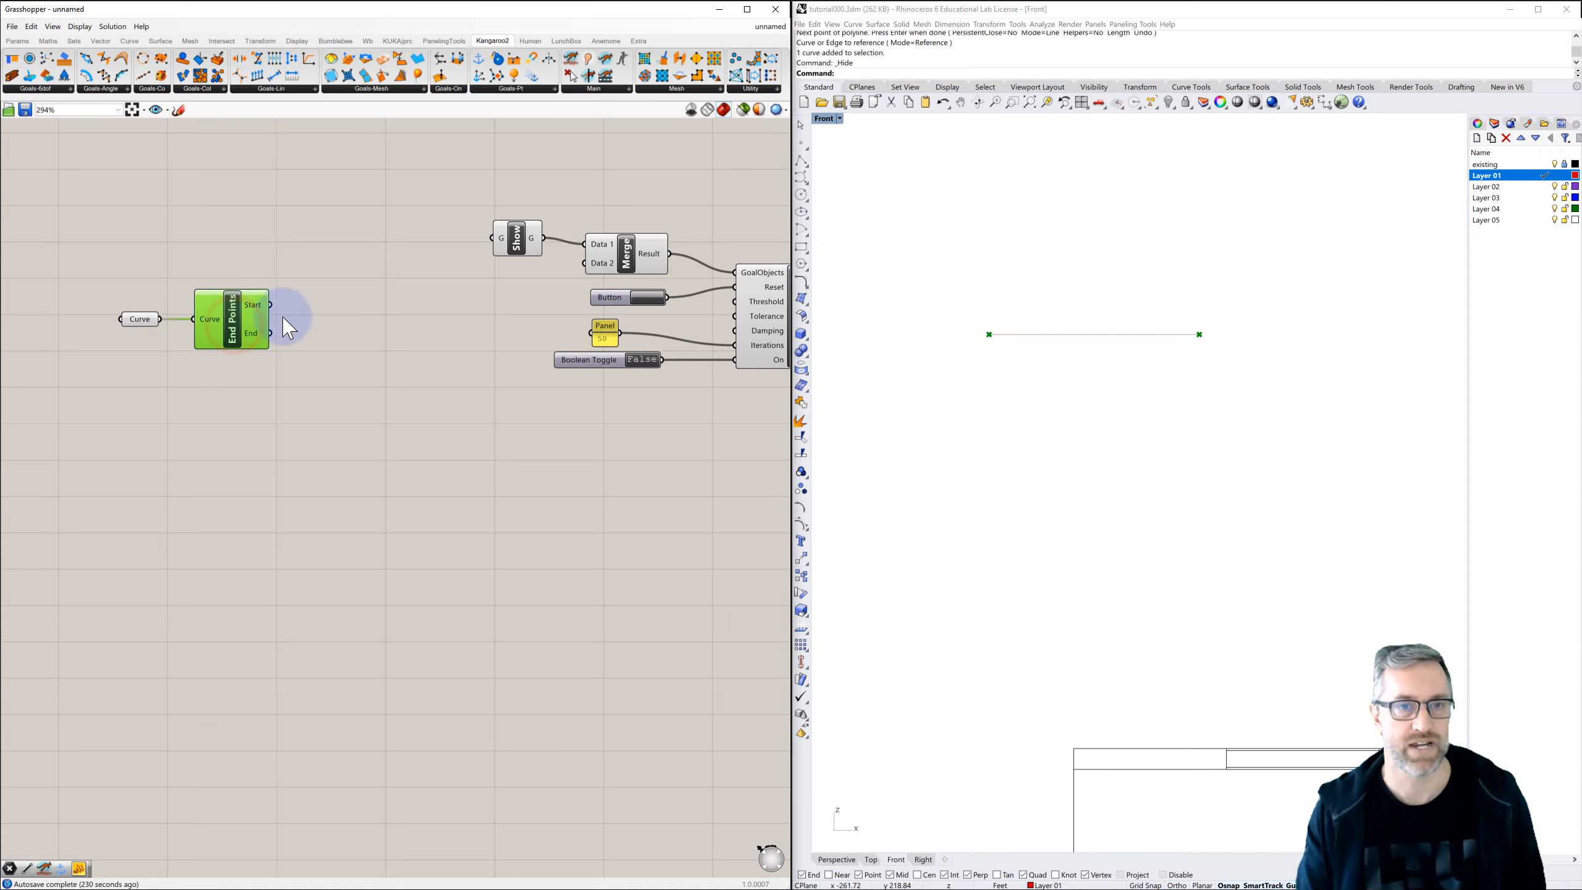
Move the whole solver group farther from End Points to free canvas space between them.
scroll(381, 315, "down", 2)
left_click_drag(351, 242, 717, 389)
left_click_drag(618, 342, 696, 361)
left_click(598, 404)
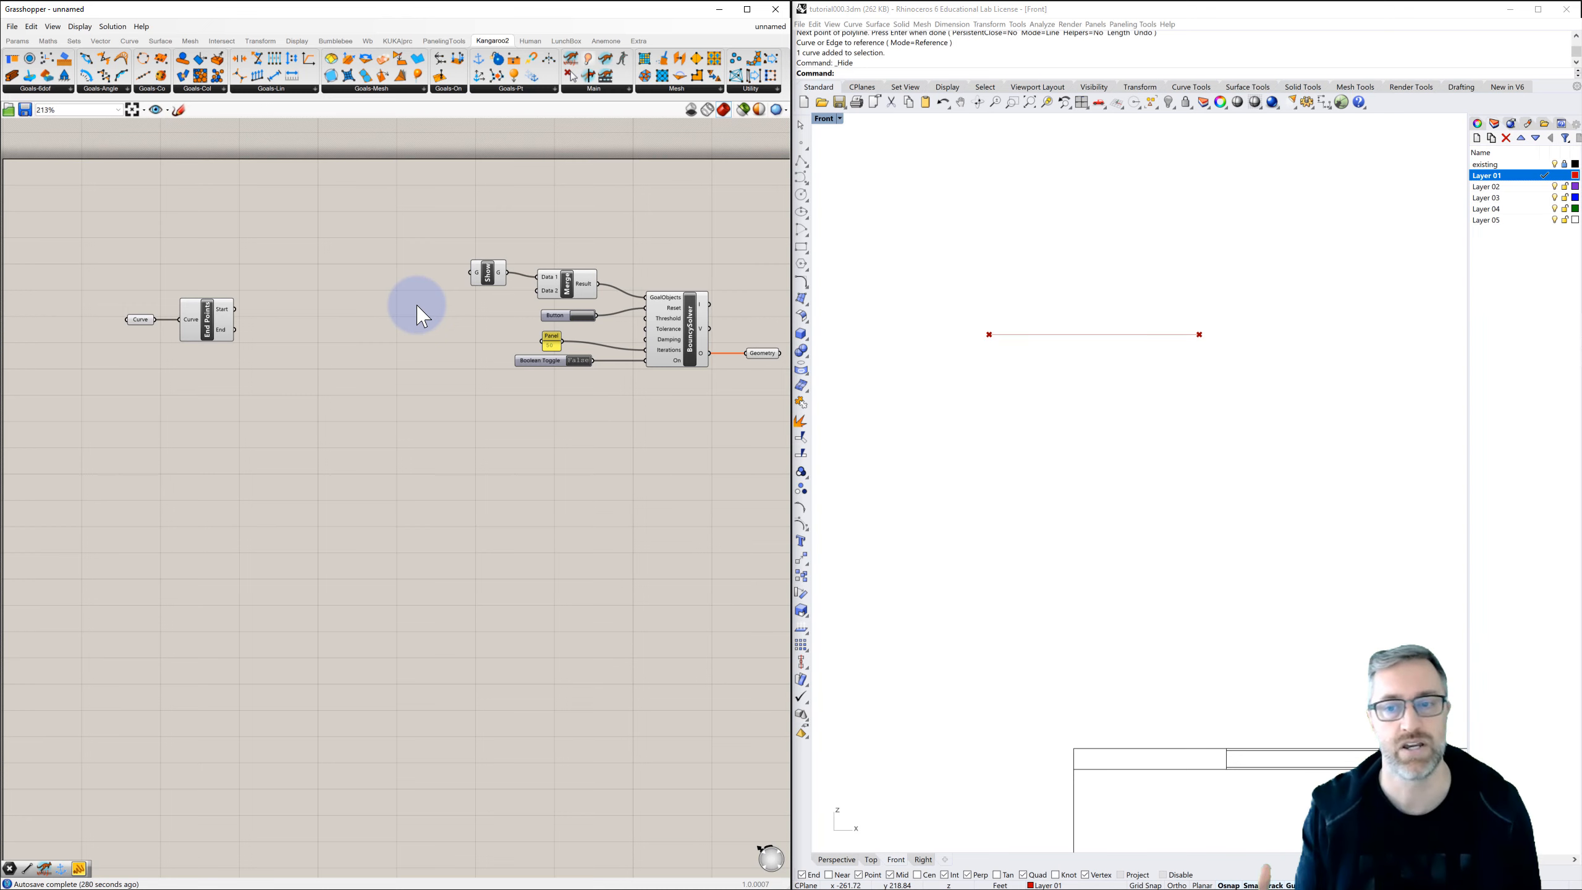
right_click_drag(352, 339, 320, 334)
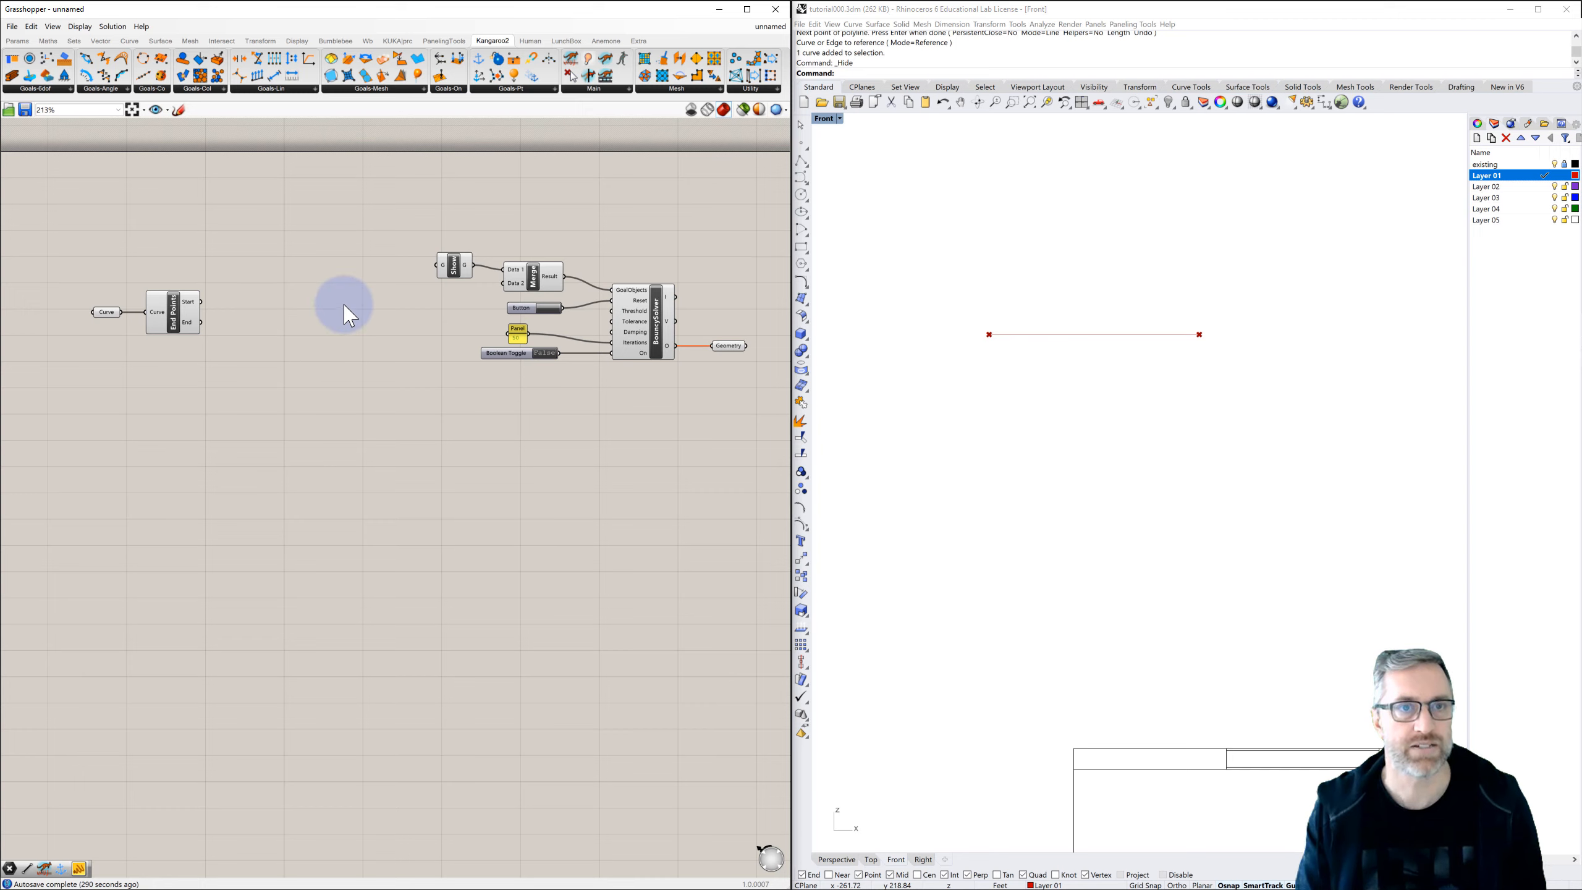
Place Kangaroo2 Anchor and Load goal components in the free space between End Points and the solver group, with Load below Anchor.
left_click(498, 89)
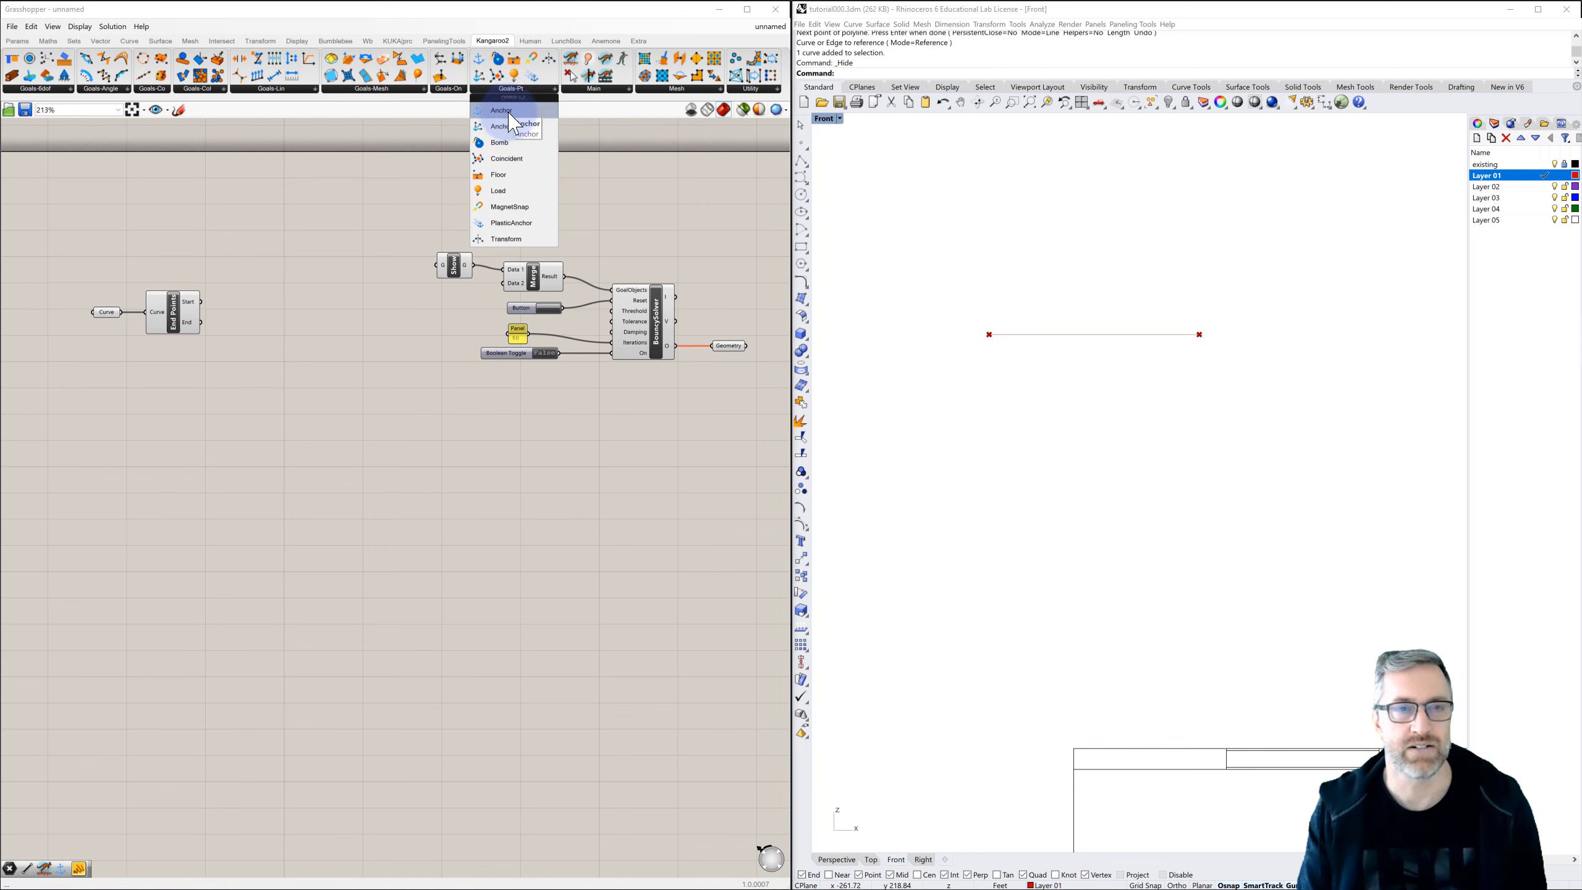
left_click_drag(510, 114, 355, 295)
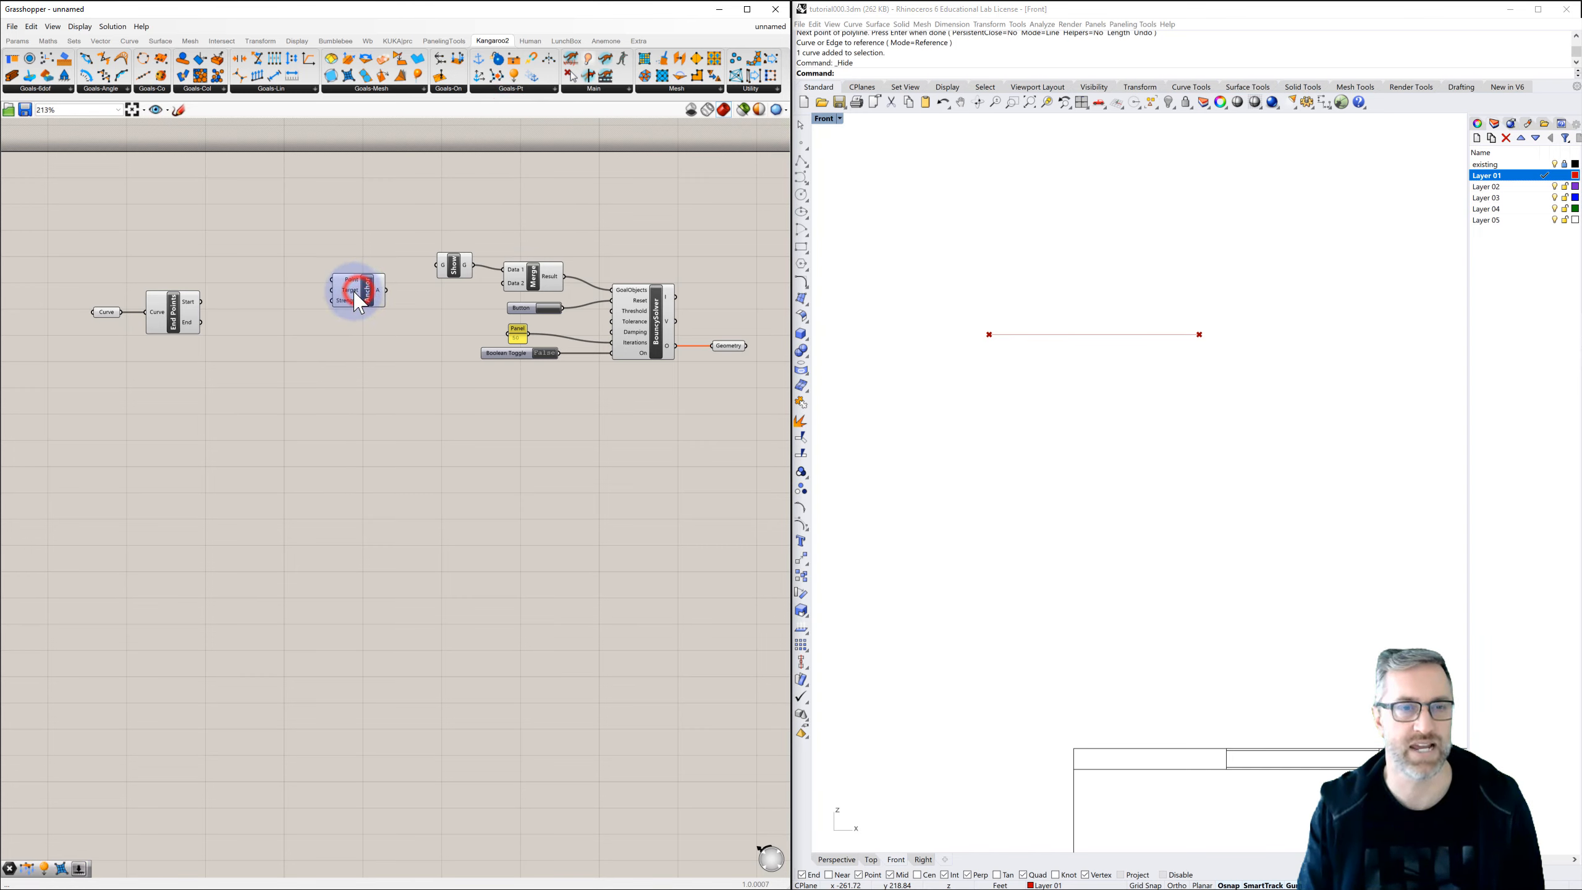
left_click(514, 89)
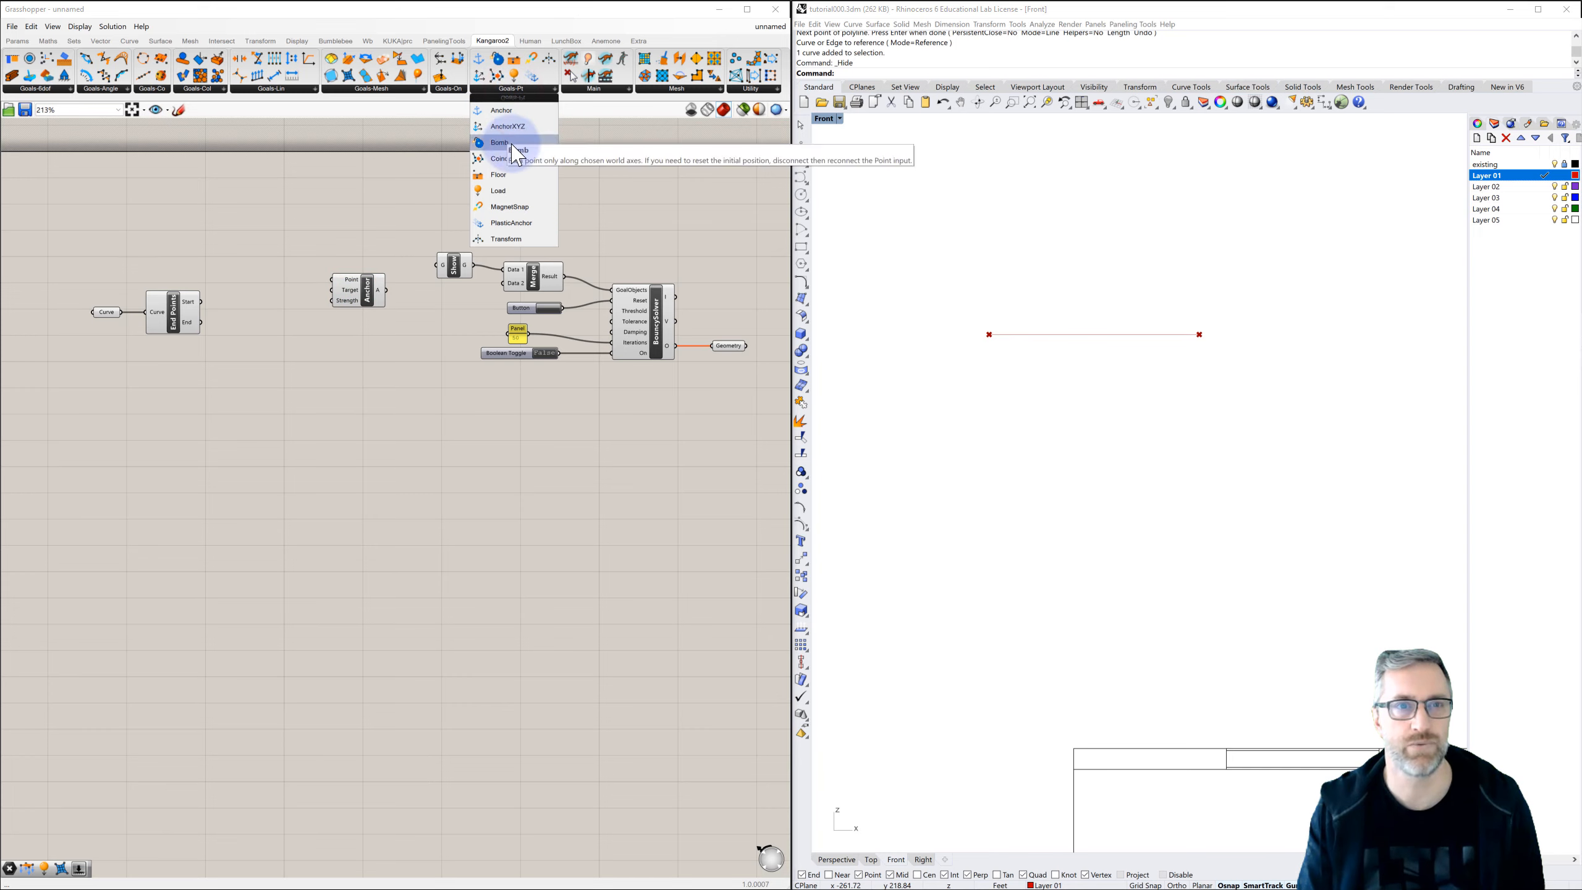
left_click(508, 195)
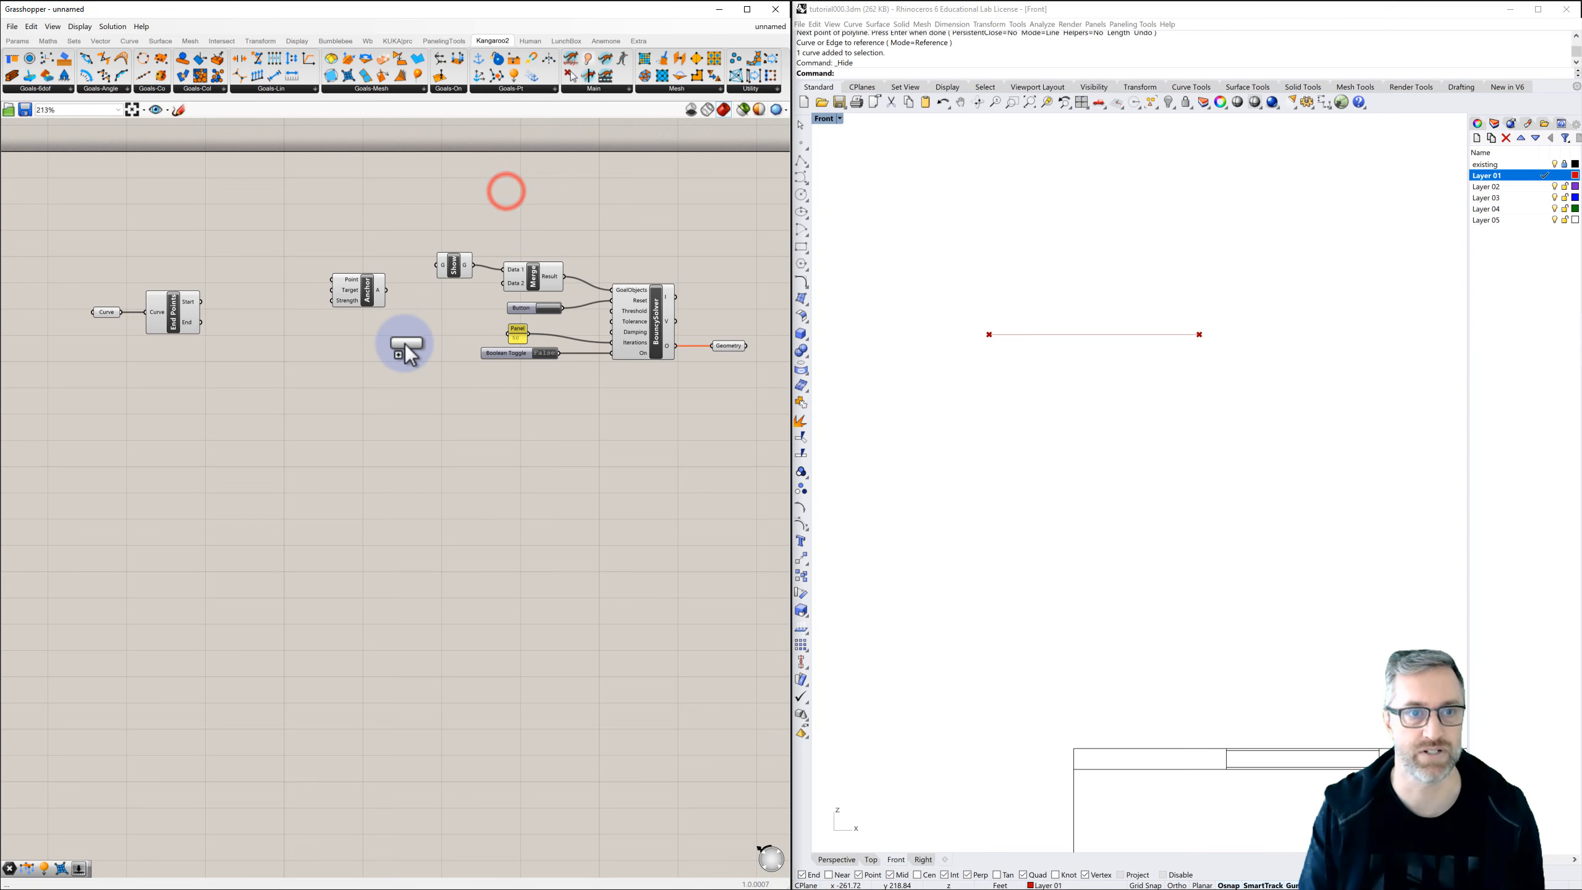
left_click(351, 384)
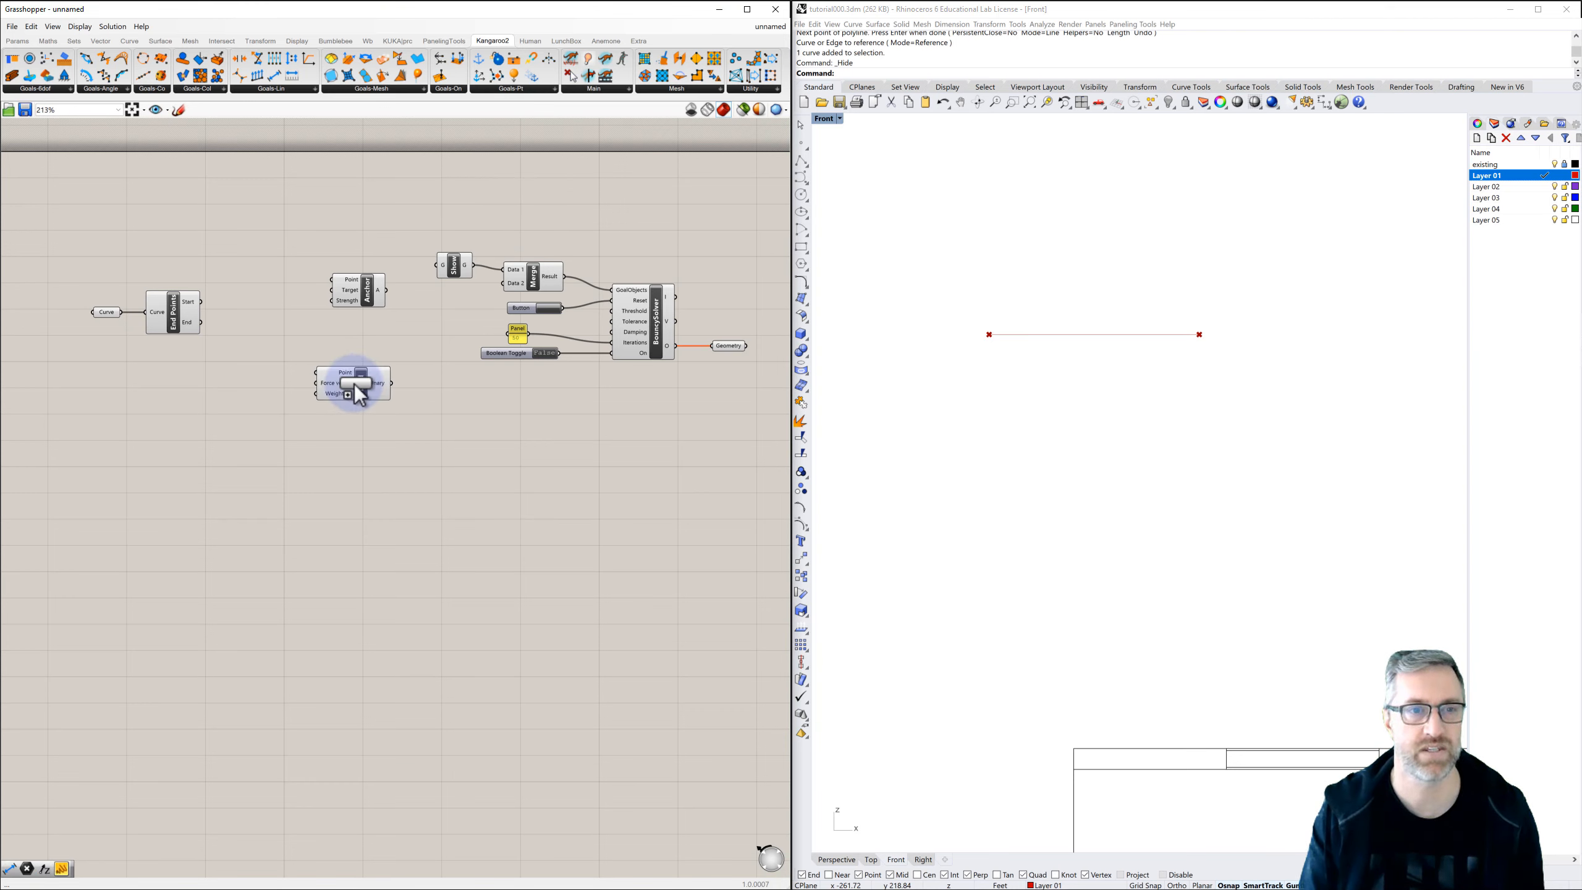
Place a Length(Line) goal component below Load and shift the Show component slightly up from the Merge inputs.
left_click(264, 87)
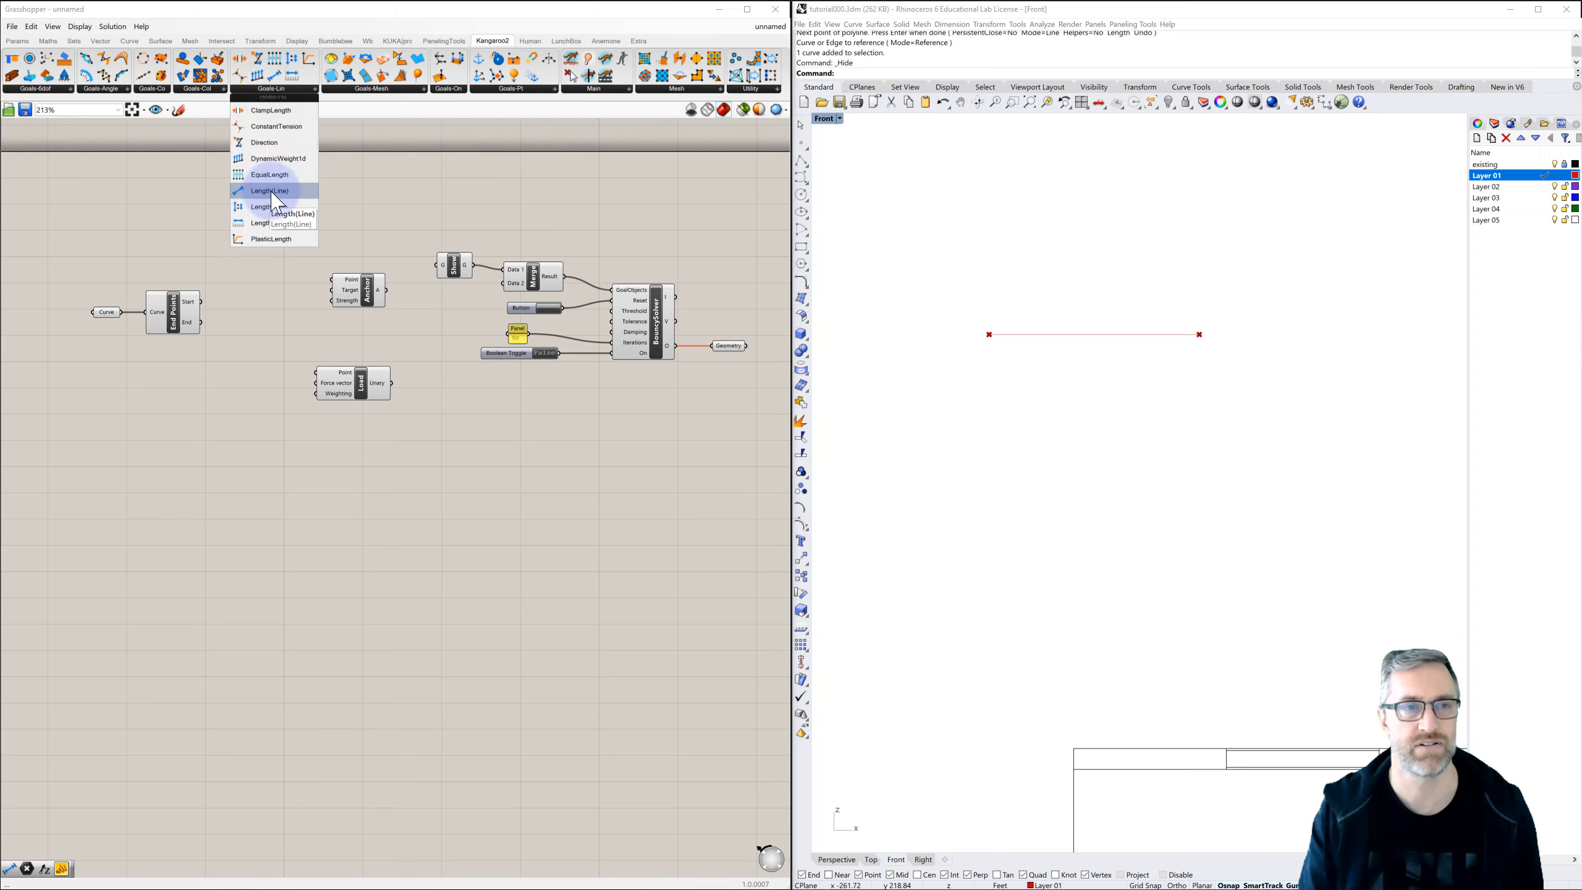
left_click_drag(274, 198, 352, 481)
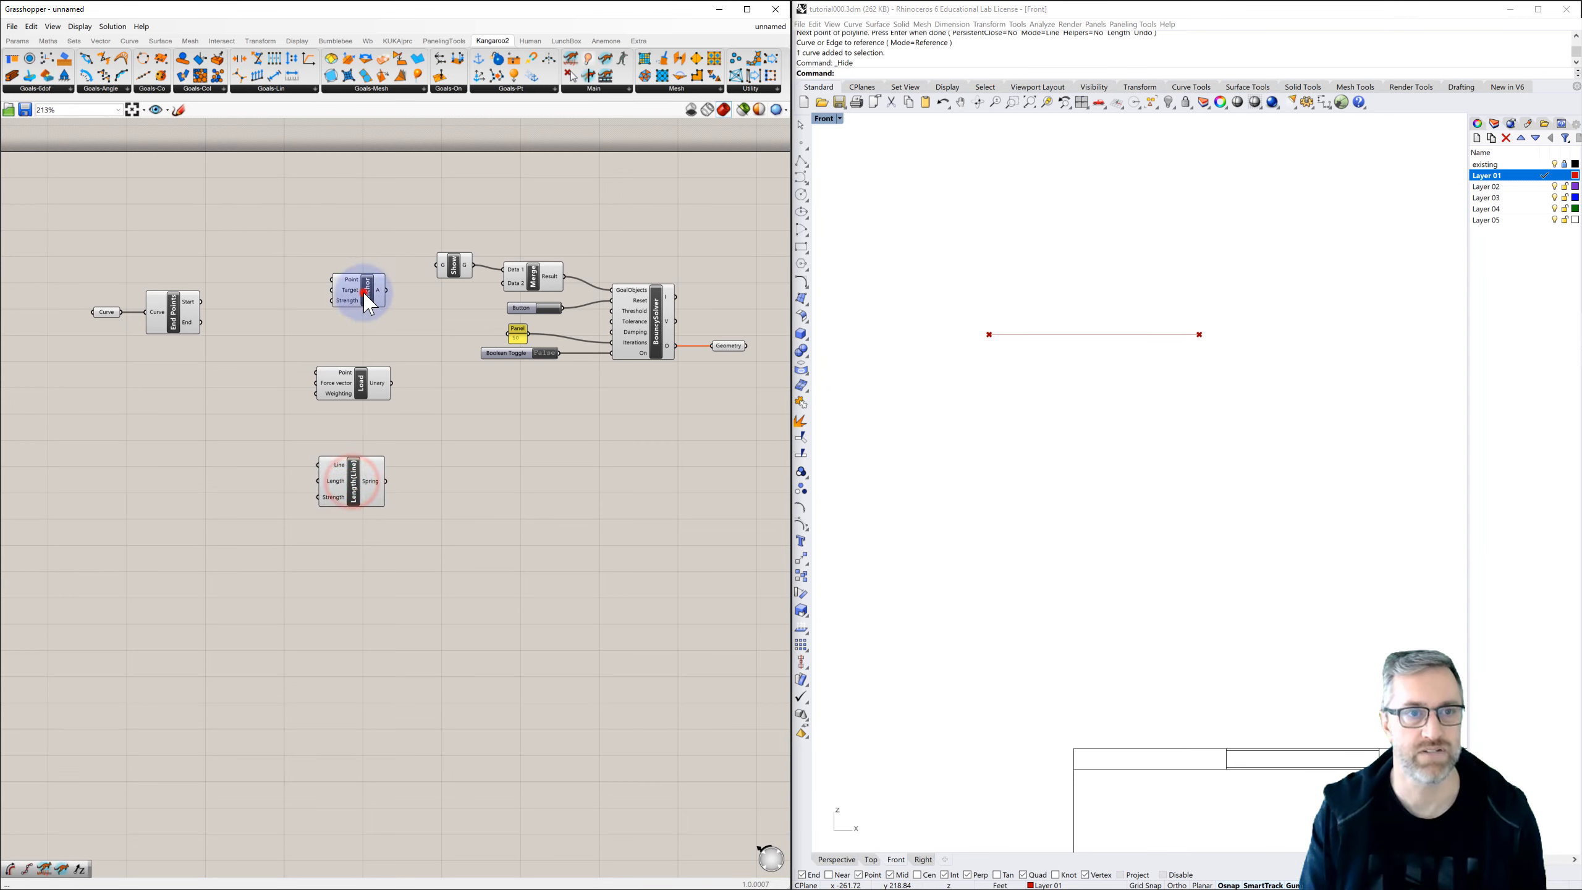
left_click(358, 290)
left_click(362, 384)
left_click(359, 492)
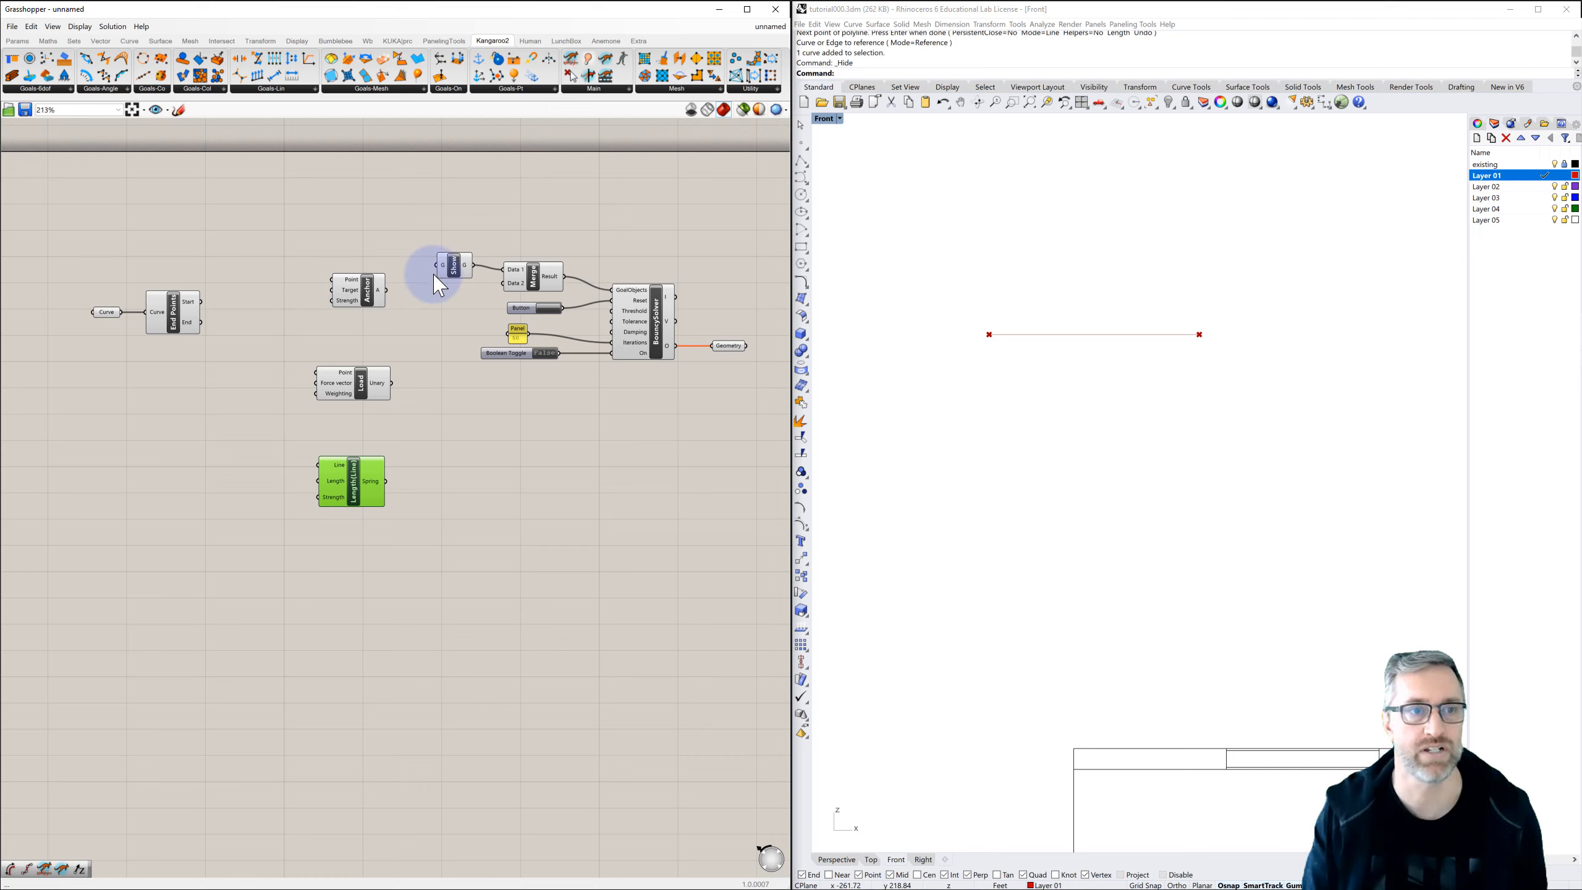
left_click_drag(450, 274, 442, 256)
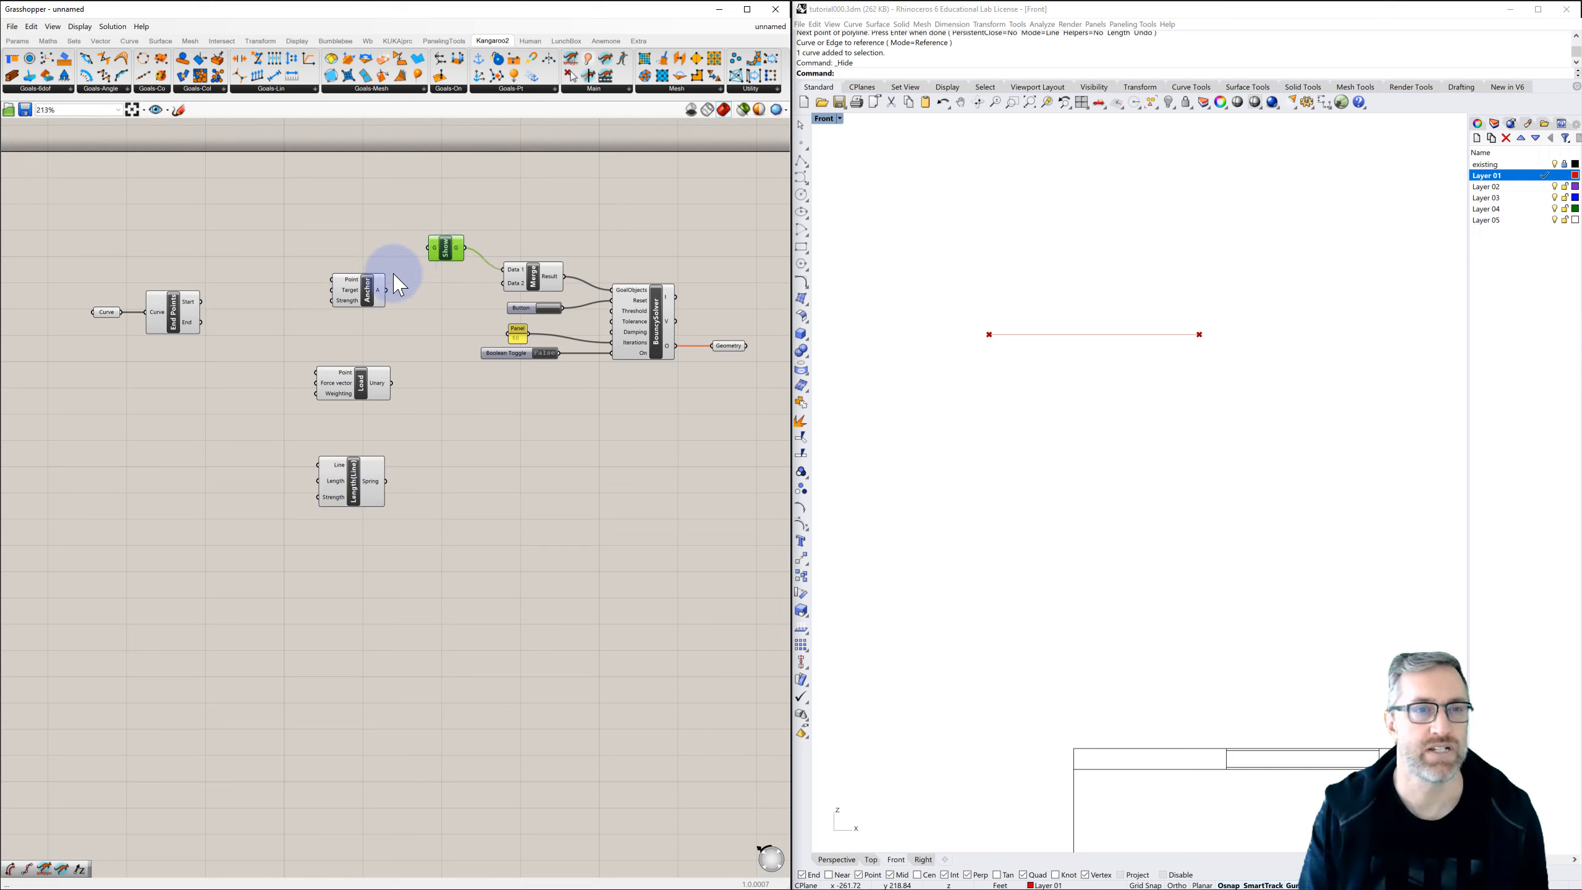
Route the curve's Start point through a new Point parameter into Anchor's Point input, and wire the Anchor output into Merge.
left_click(346, 298)
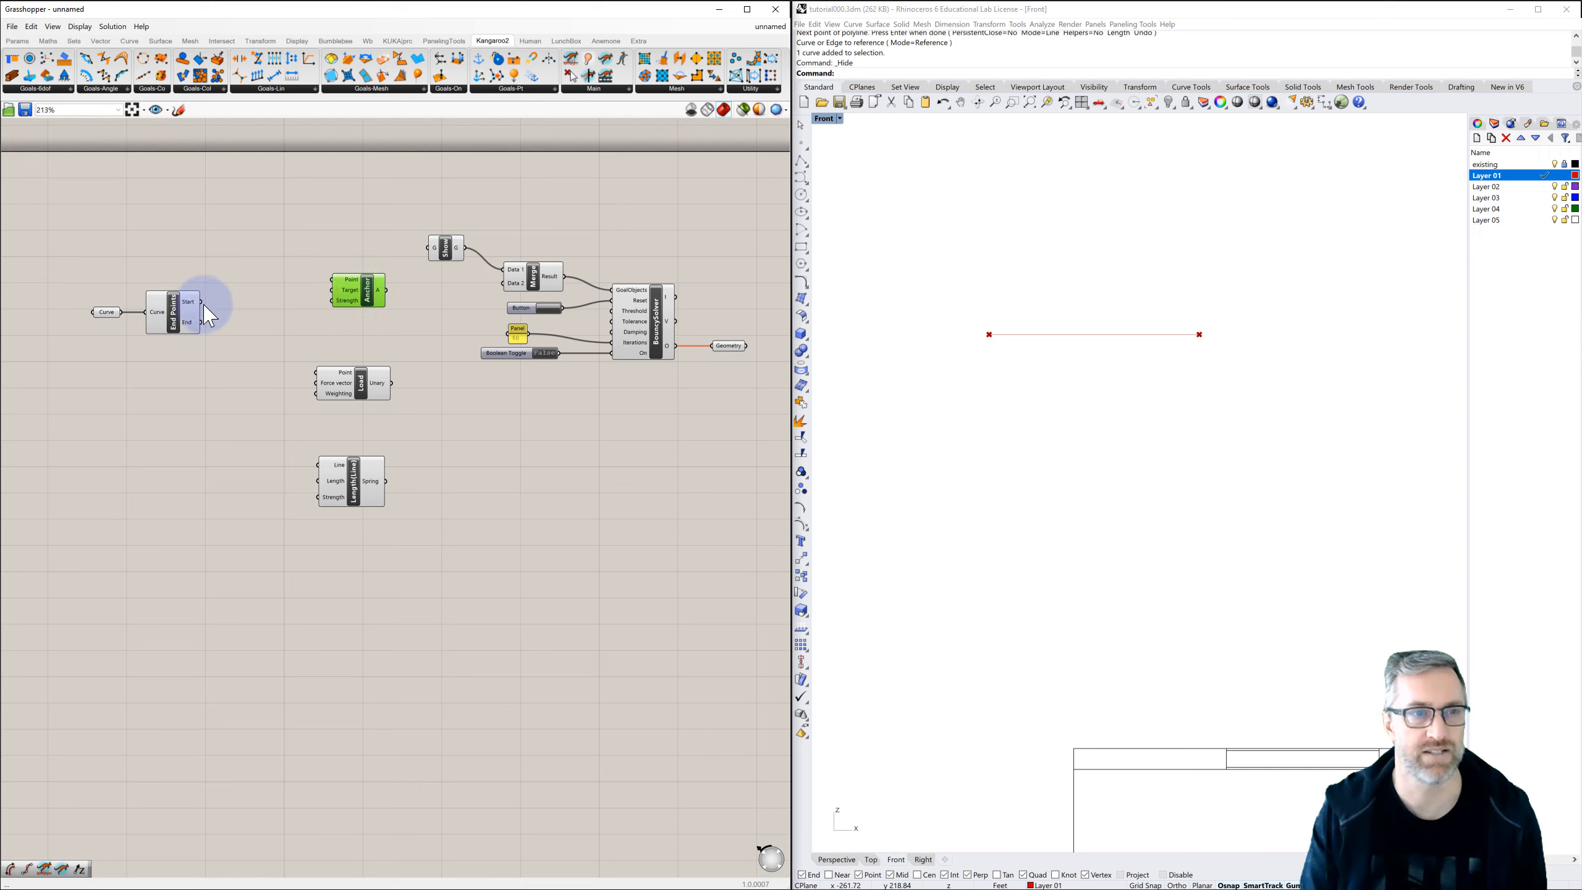
double_click(261, 288)
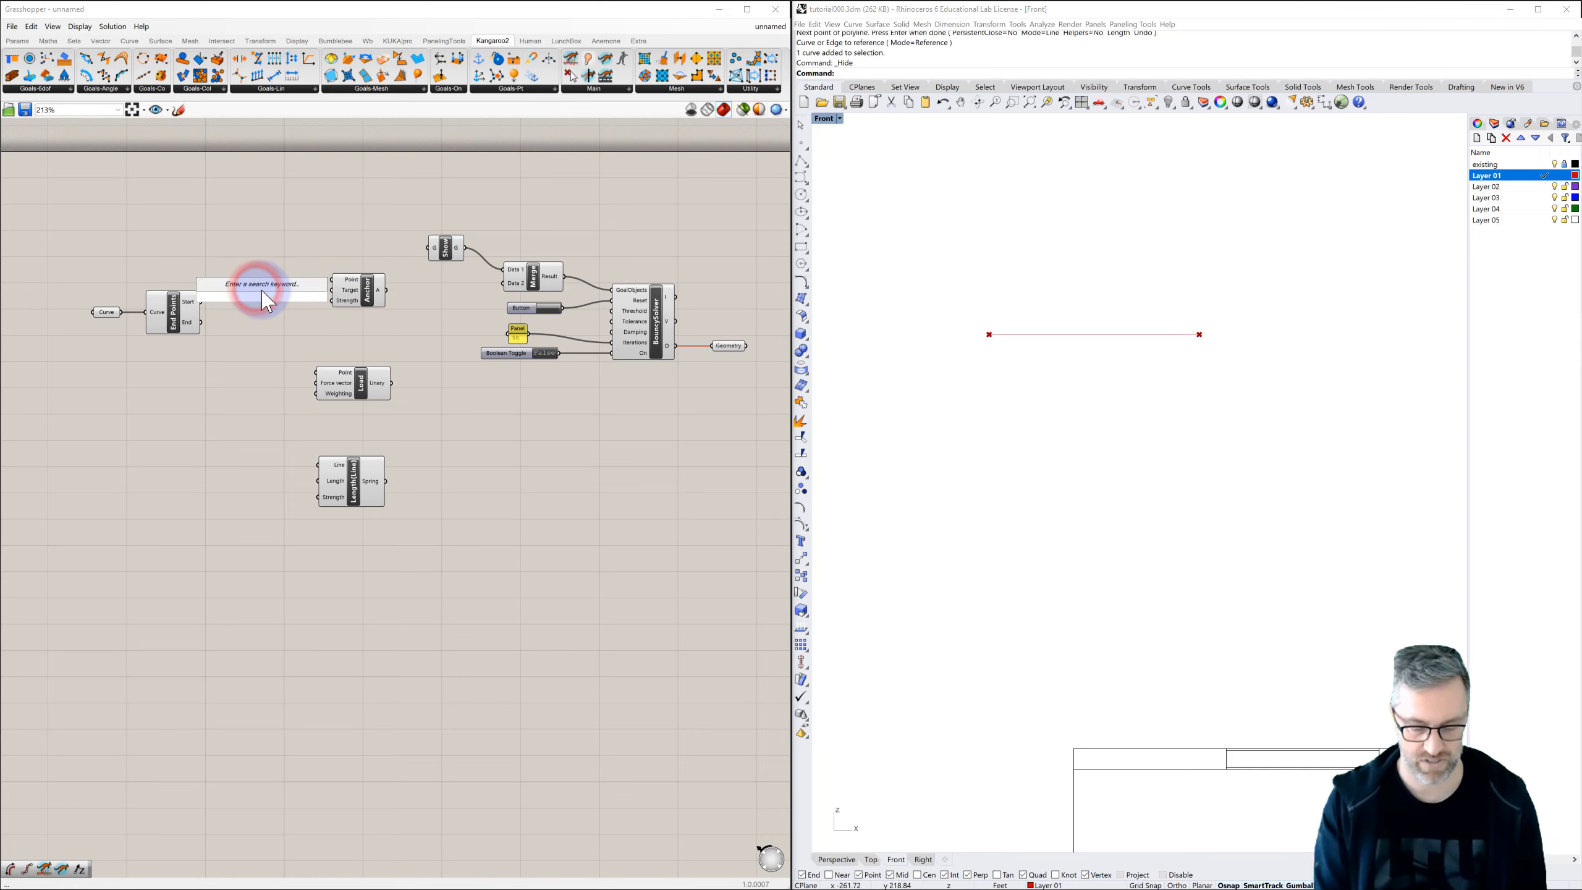
type("point")
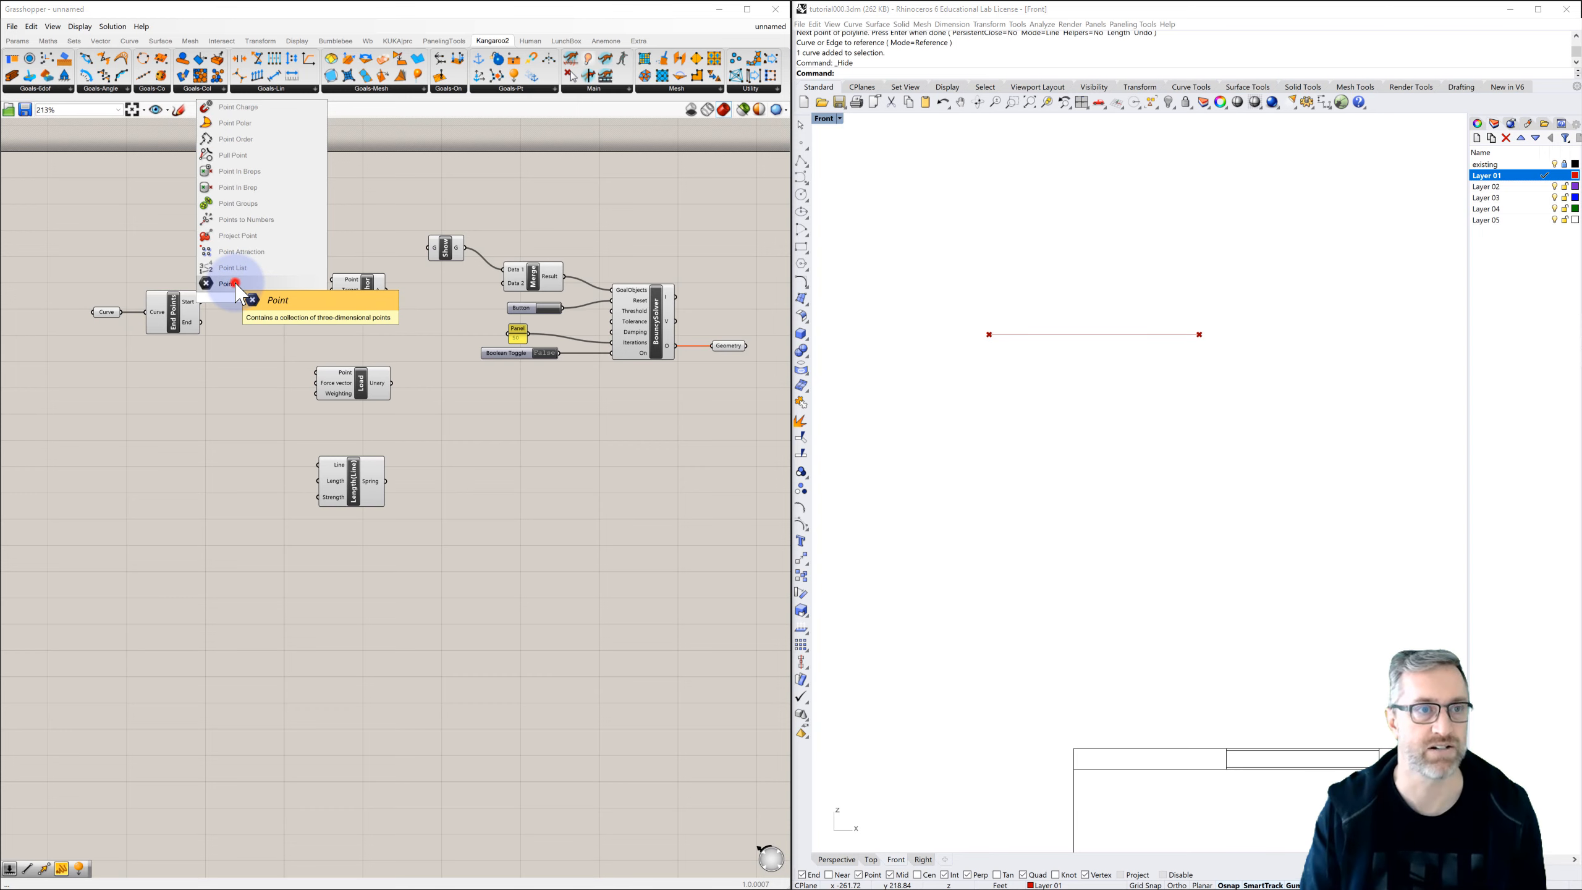
left_click(234, 282)
left_click_drag(201, 302, 332, 279)
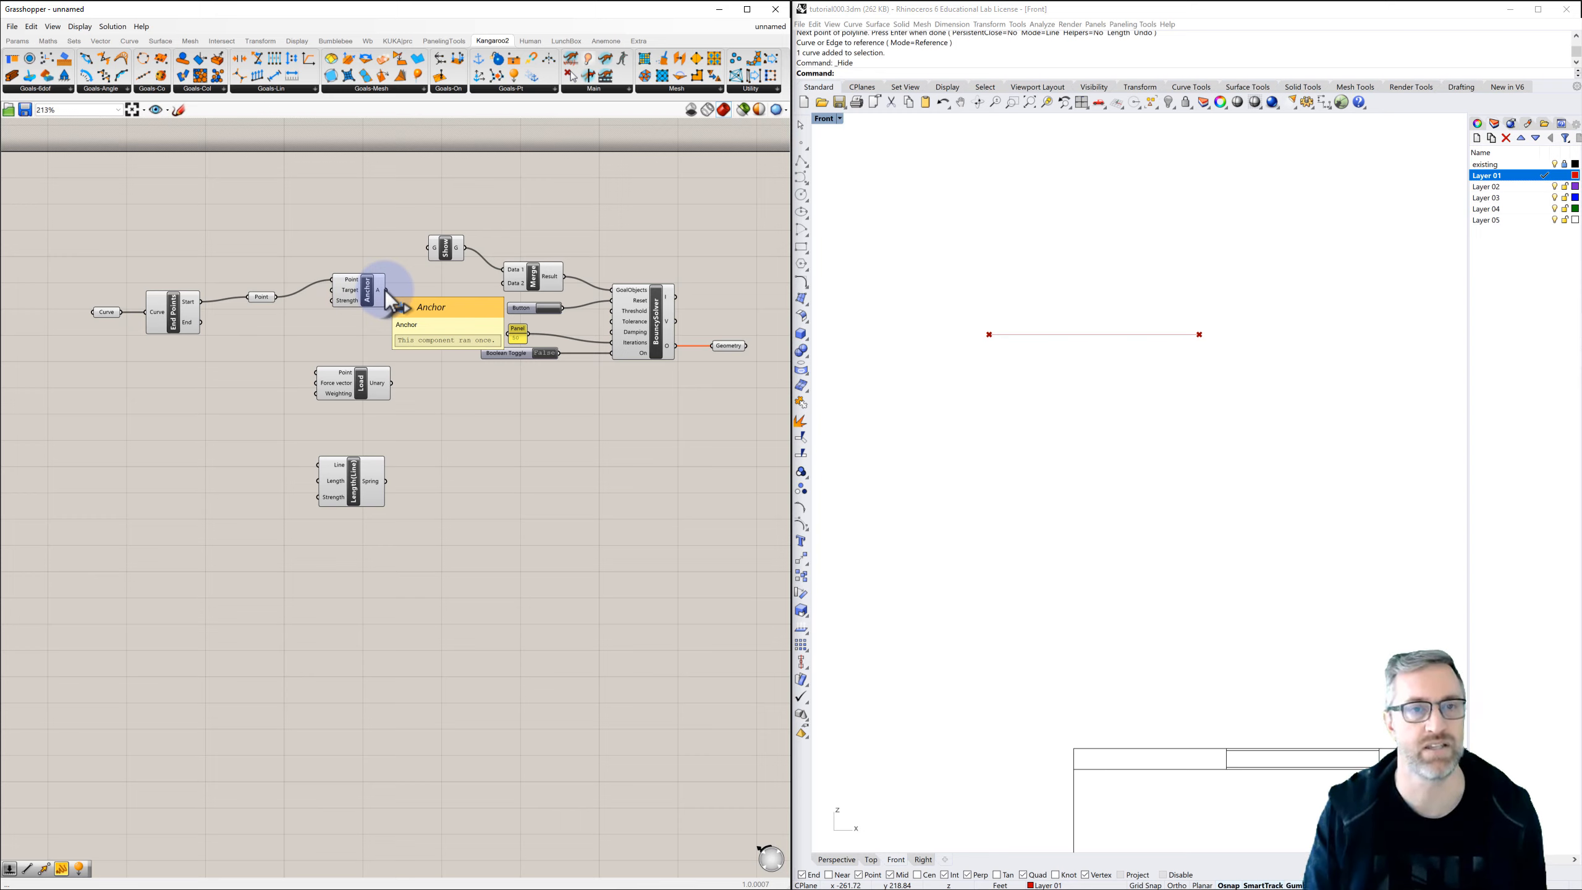
left_click_drag(385, 289, 548, 273)
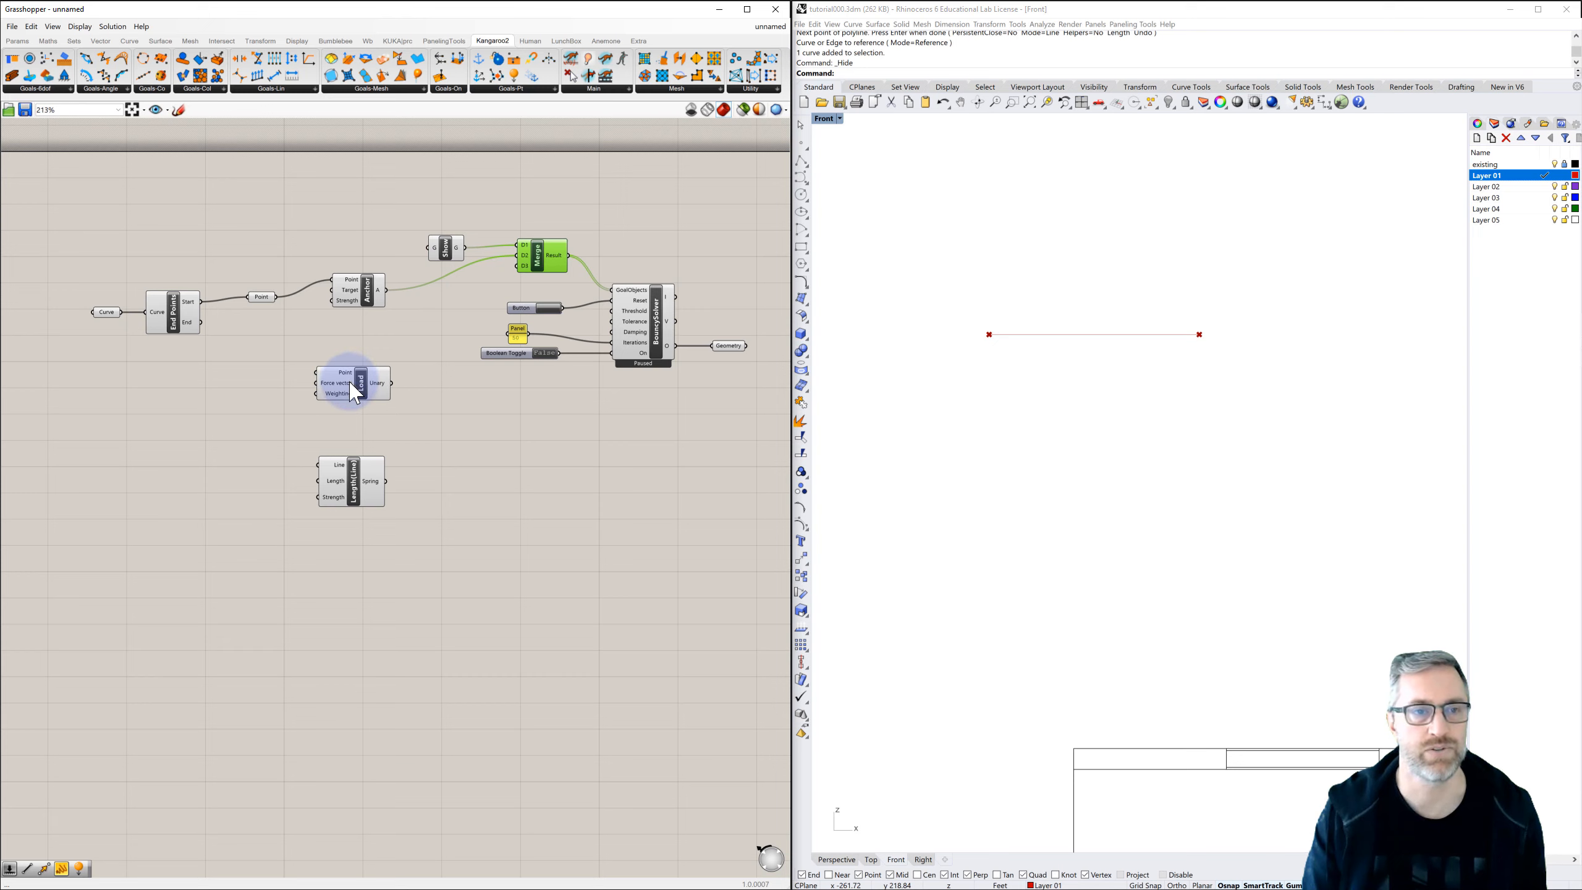
Add a second Point parameter below the first and route the curve's End point through it into Load's Point input.
double_click(264, 335)
type("po")
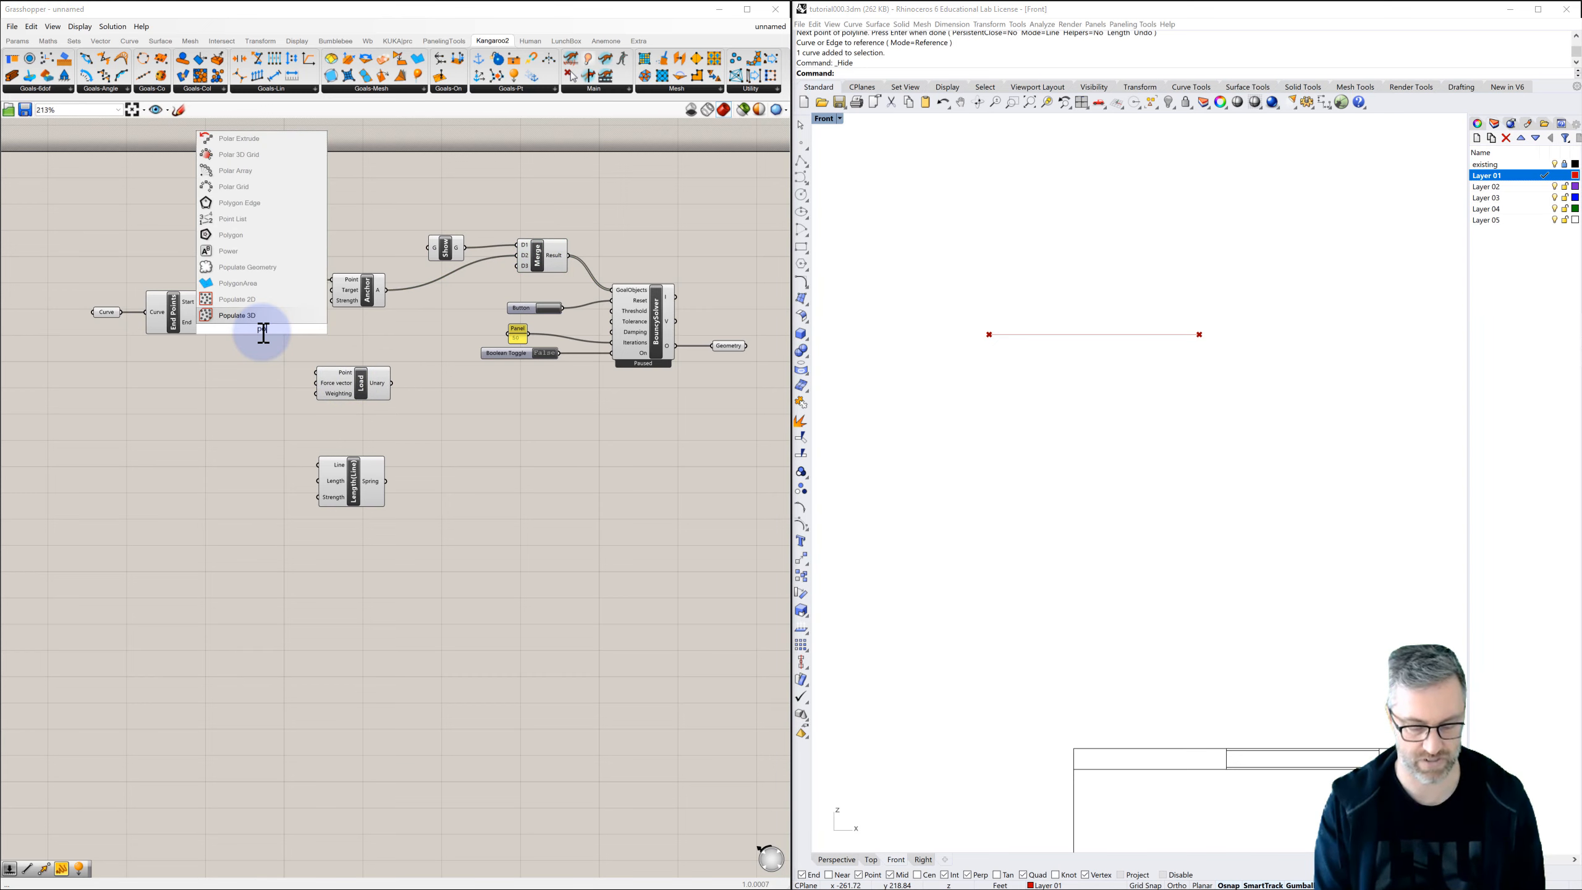
type("in")
left_click(228, 219)
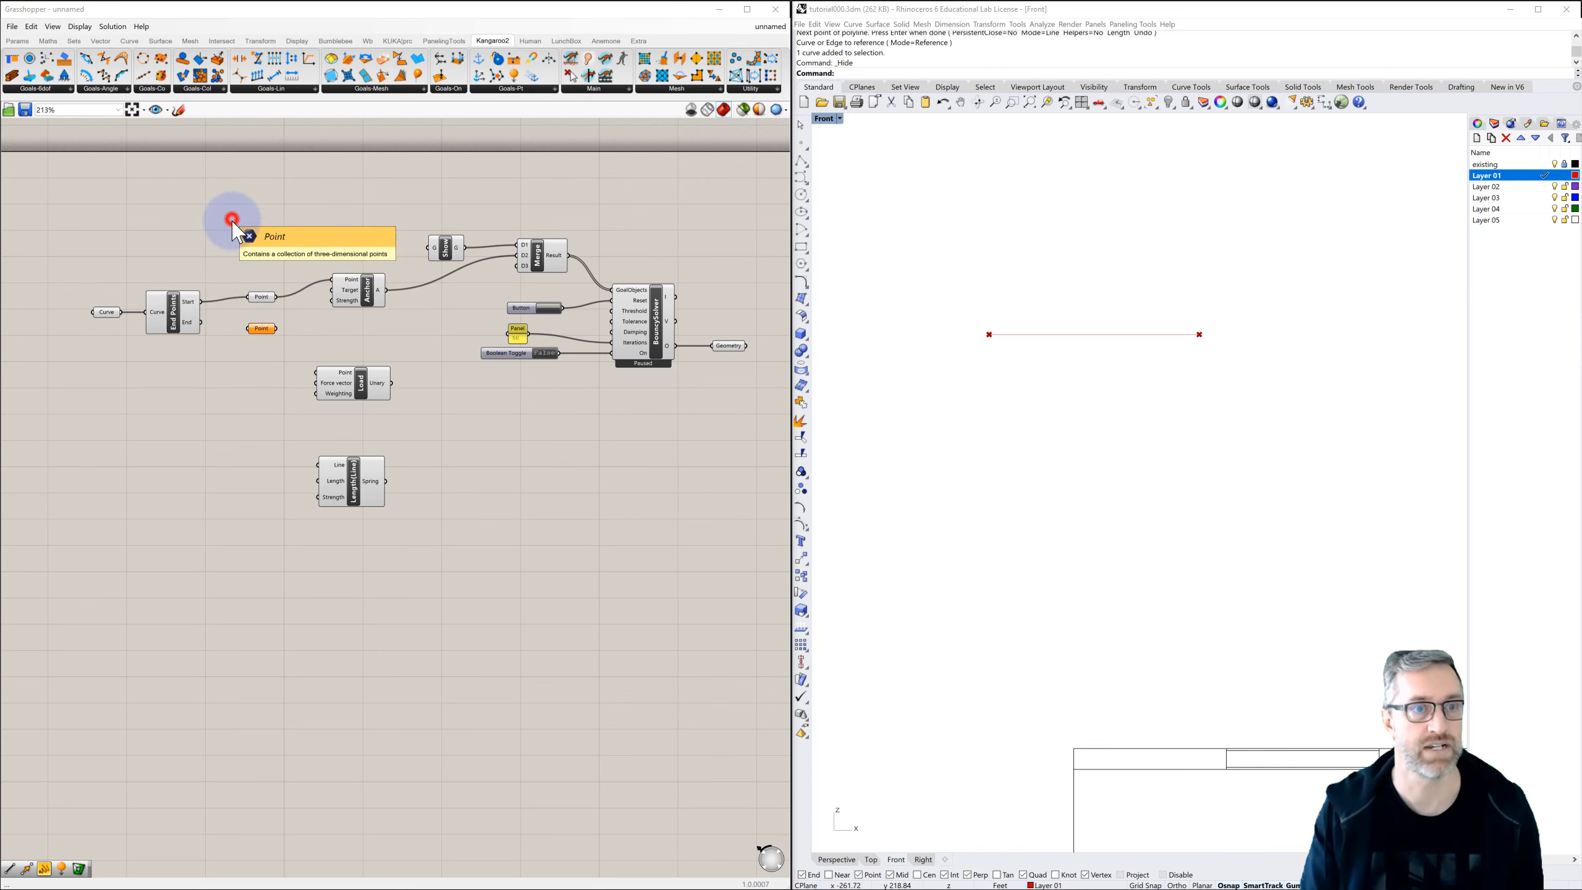
left_click_drag(200, 322, 316, 373)
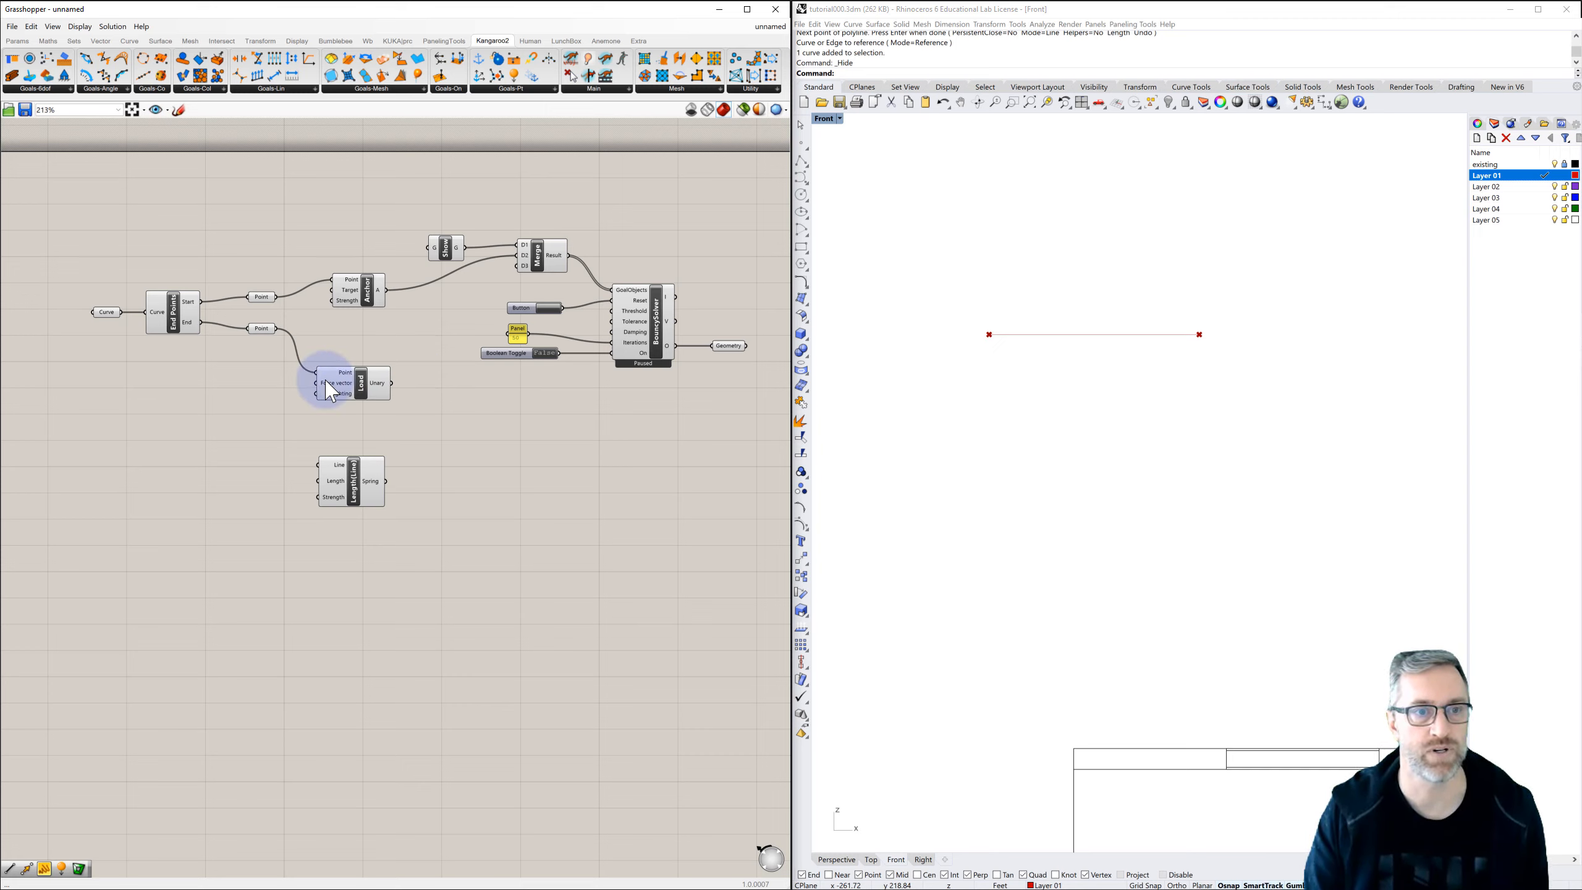
Add a Unit Z vector component before Load and wire it to Load's Force vector input.
double_click(265, 387)
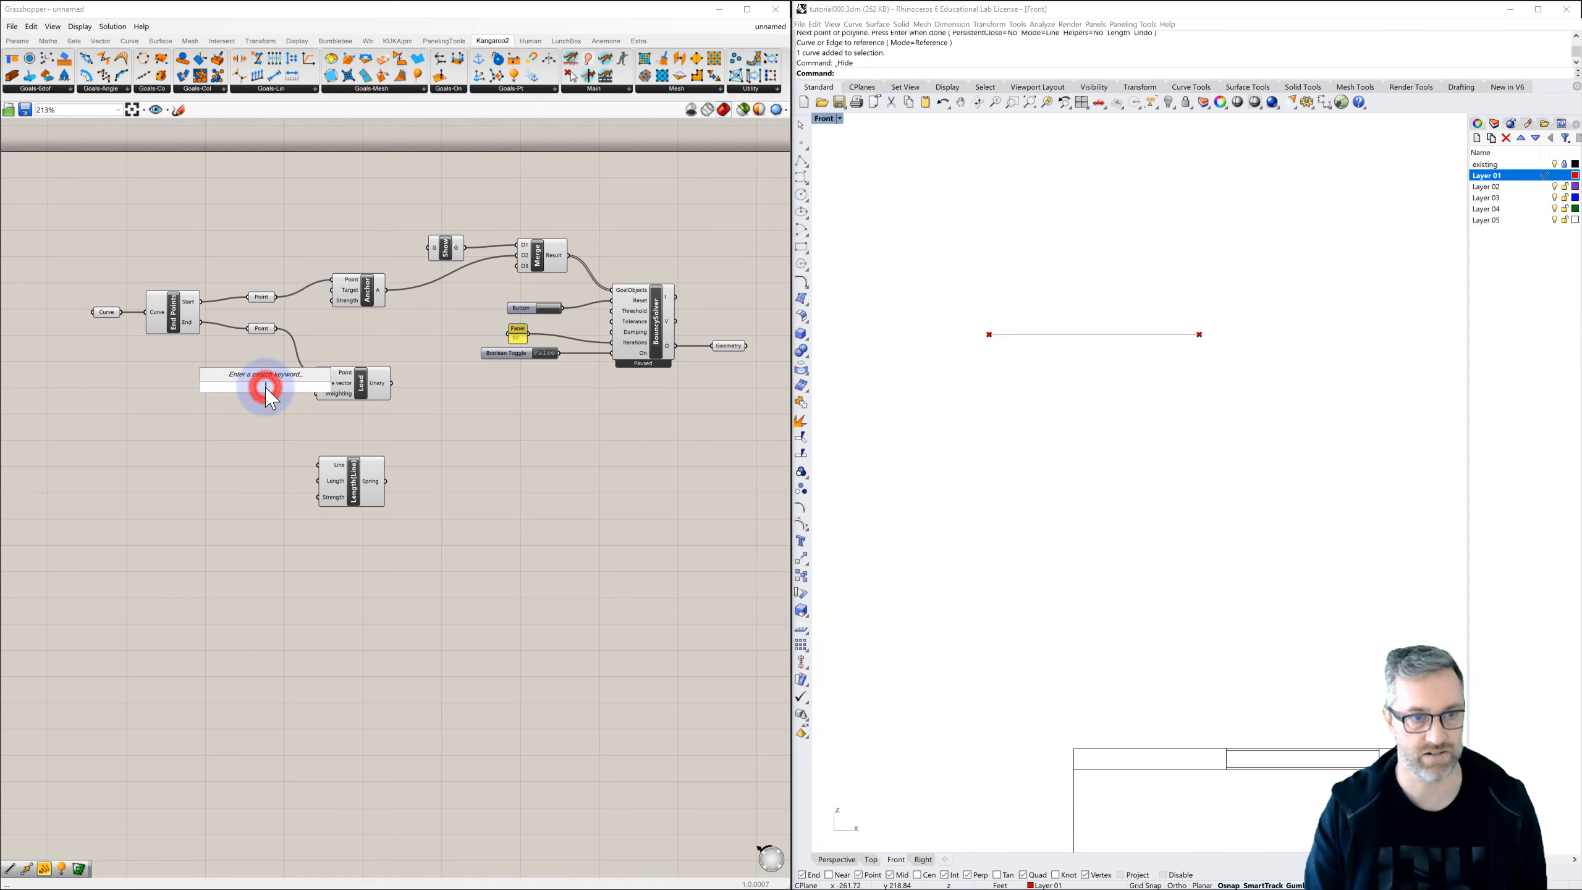
type("z")
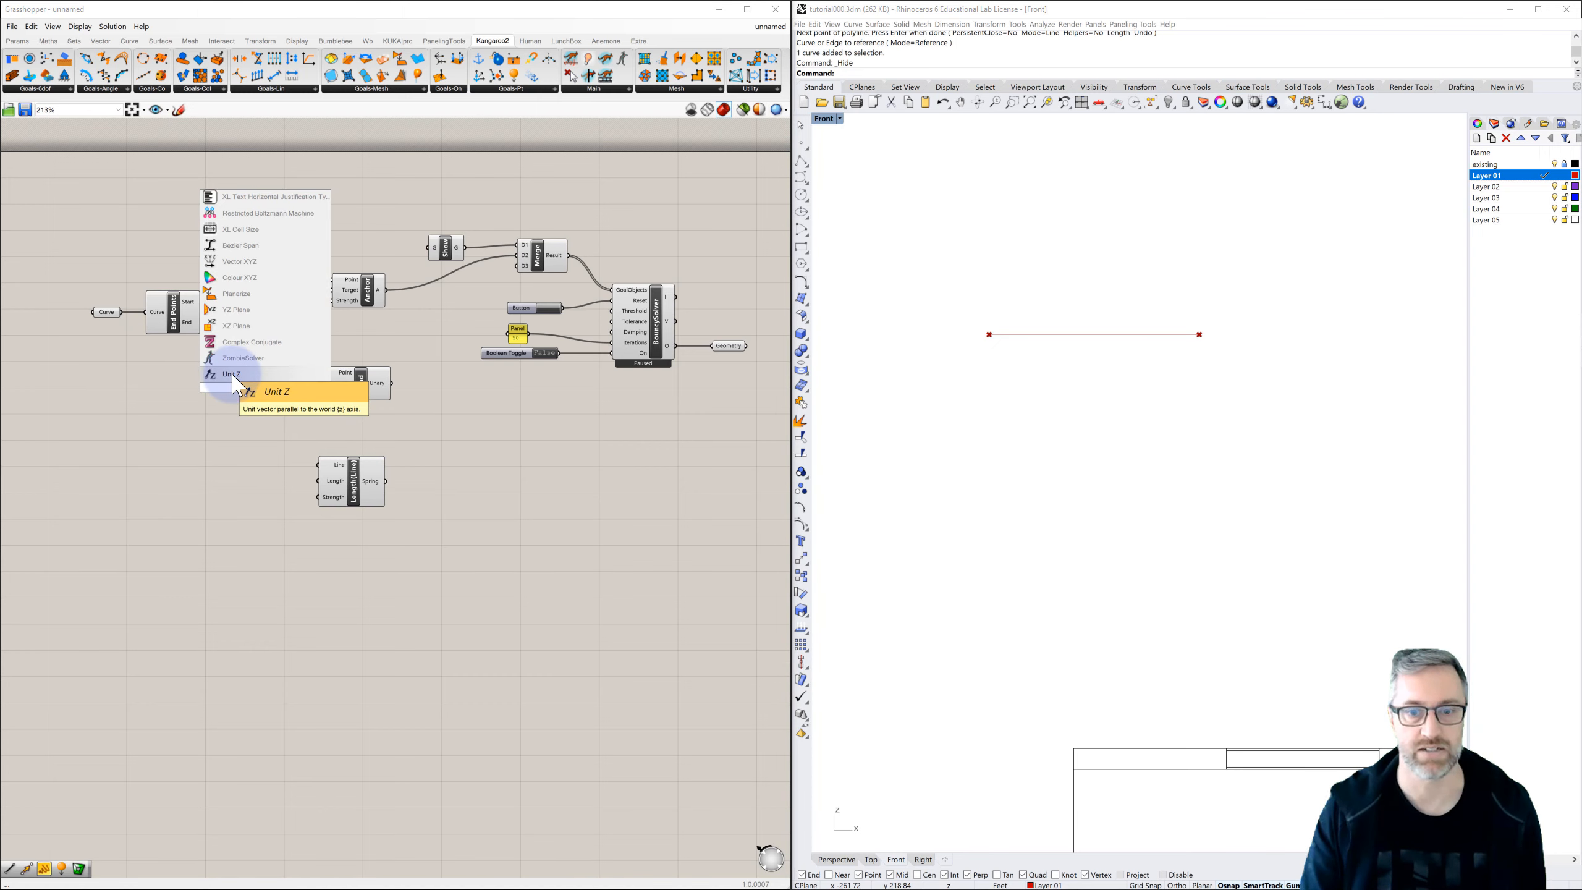
left_click(233, 374)
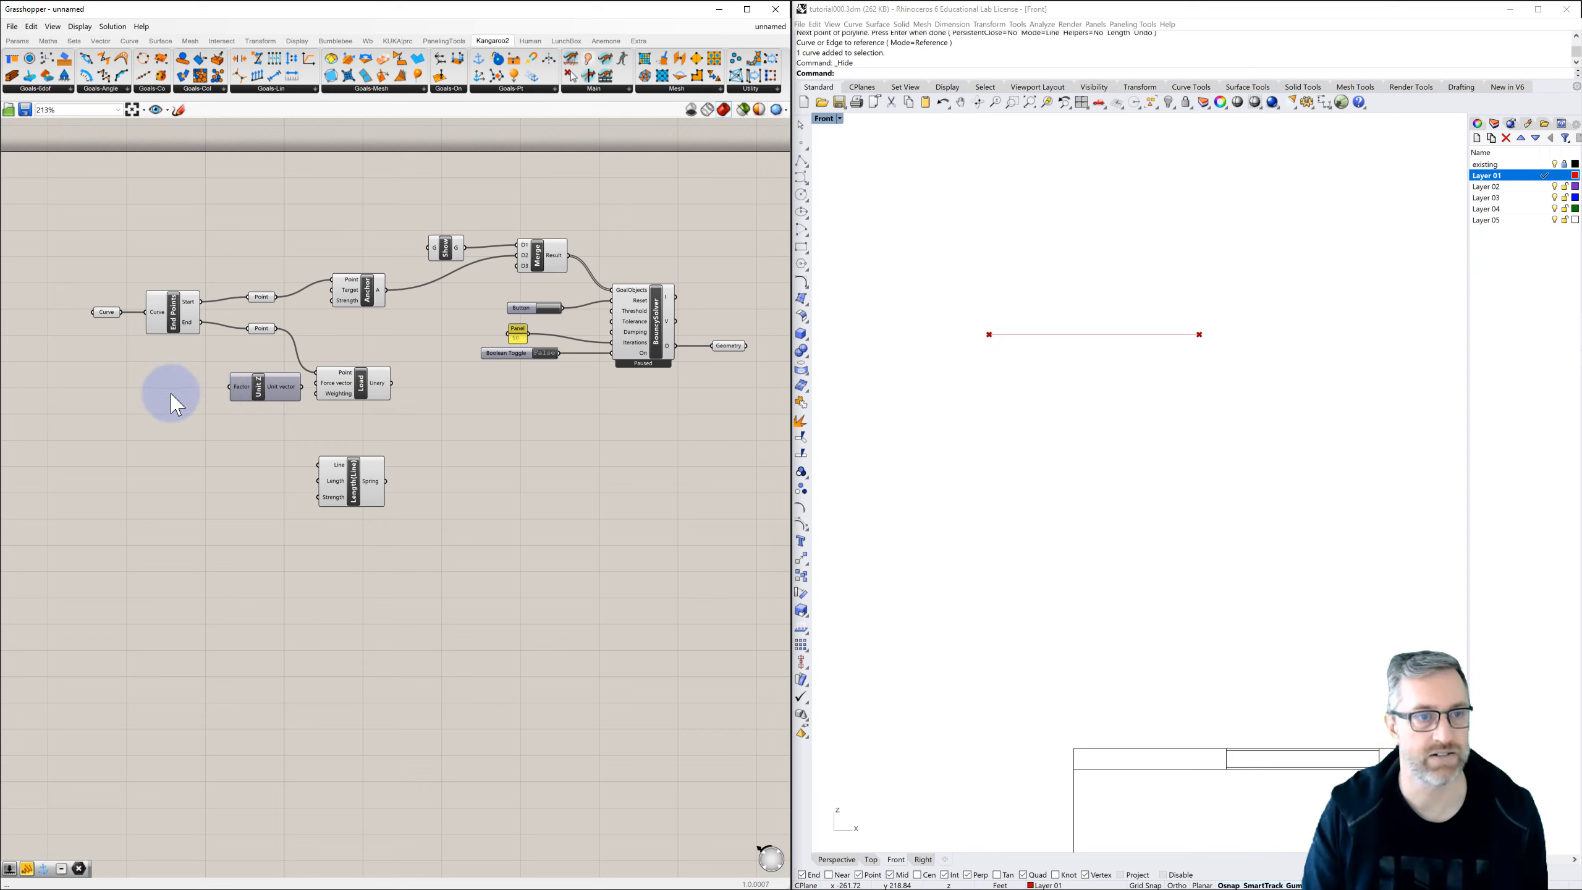
left_click_drag(316, 390, 317, 383)
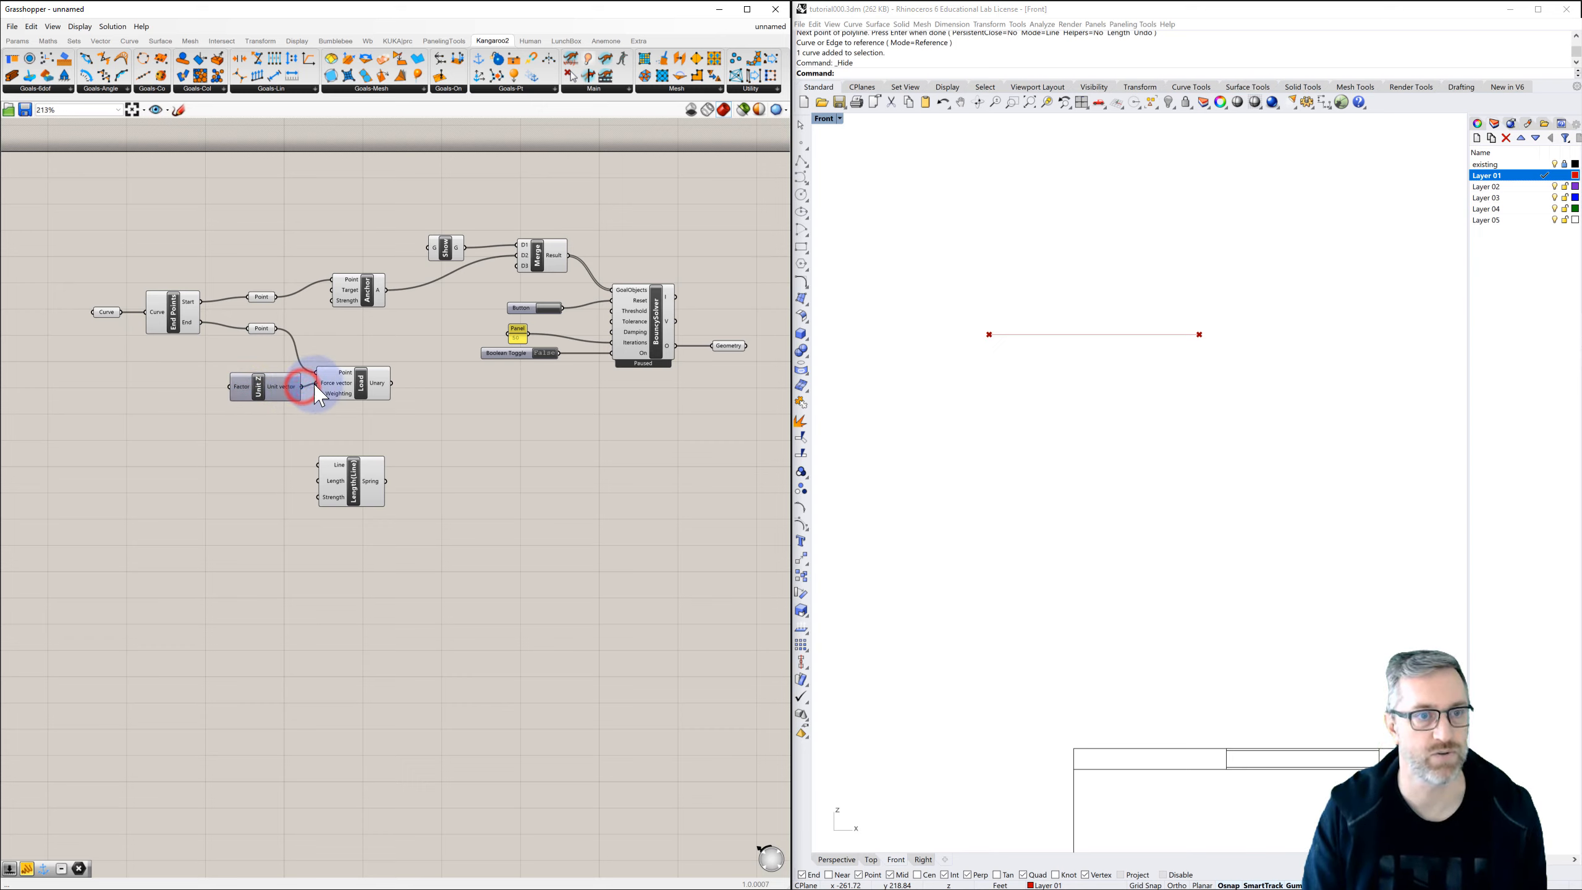
Add a panel containing 1 before Unit Z and wire it to the Factor input.
double_click(185, 384)
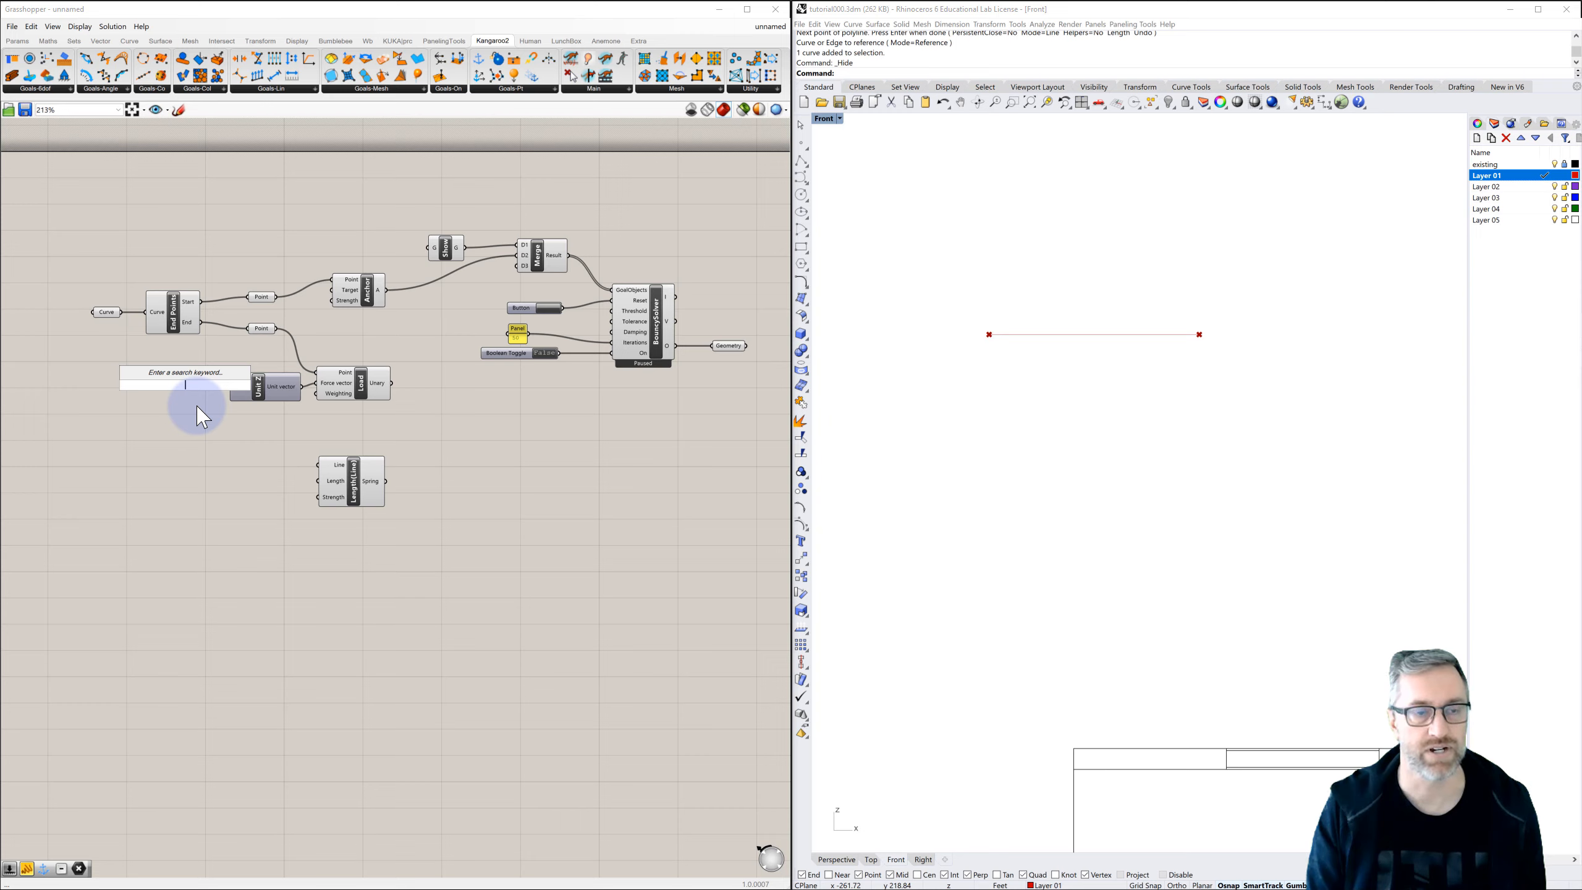
type("/")
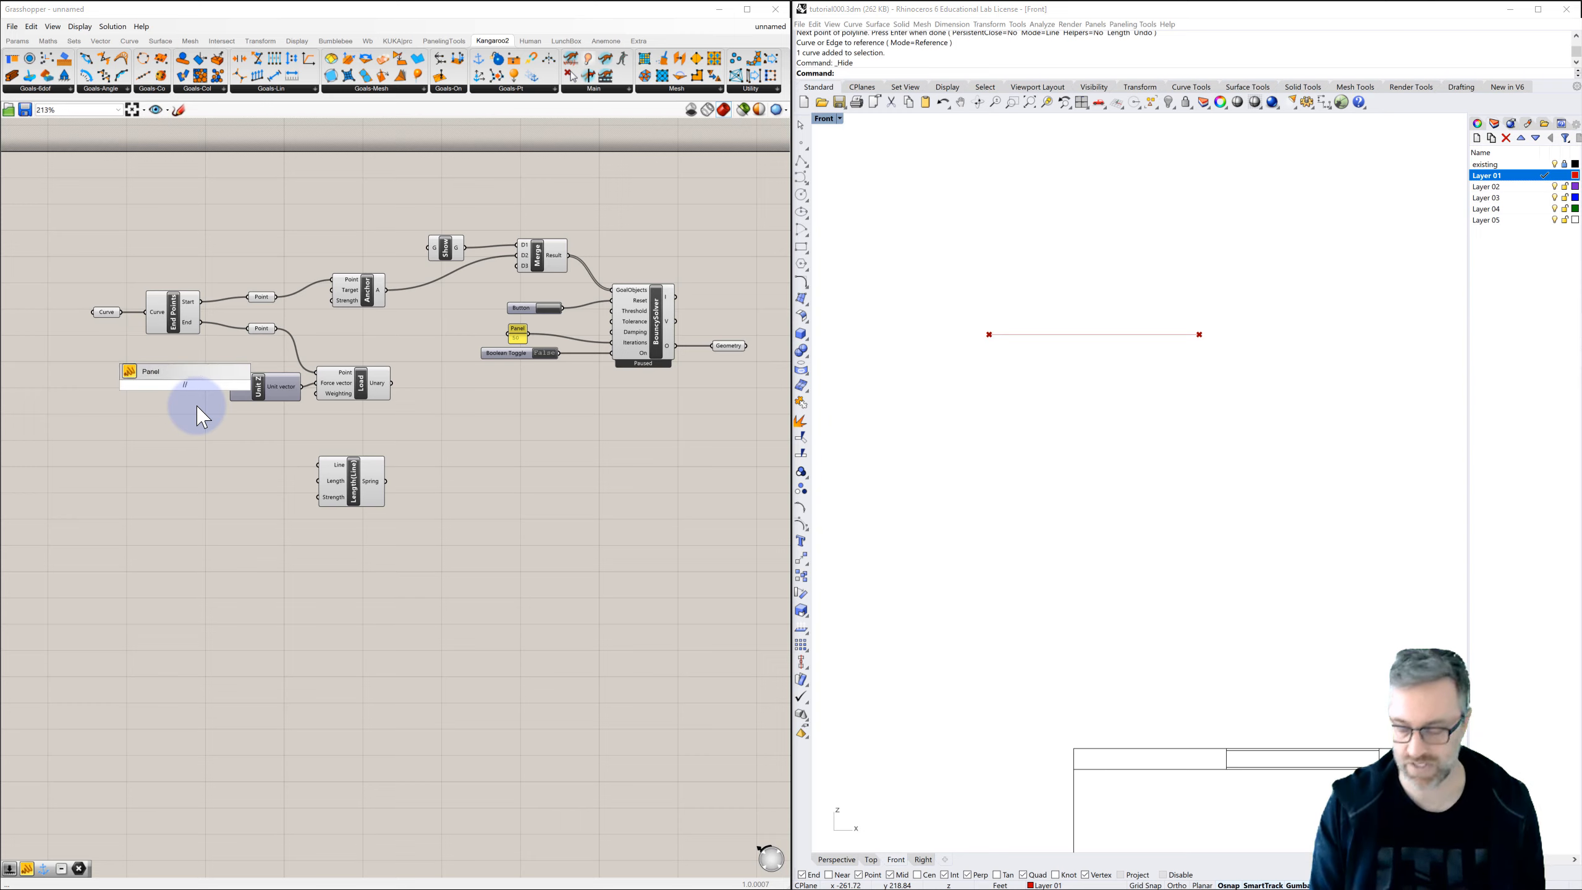
type("/1")
key("Return")
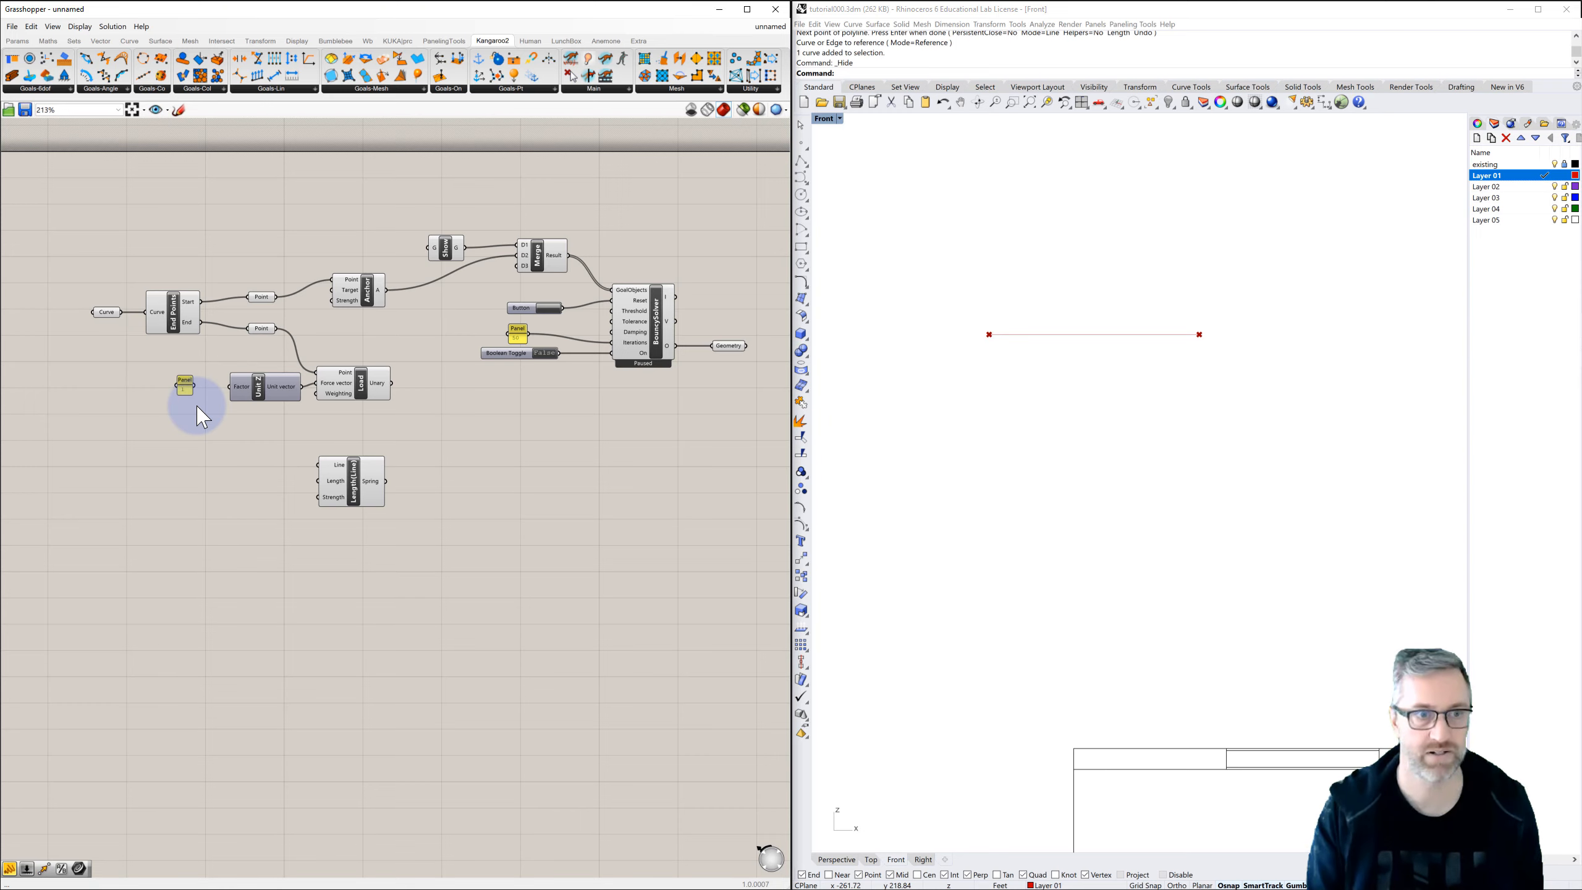
left_click_drag(195, 386, 239, 387)
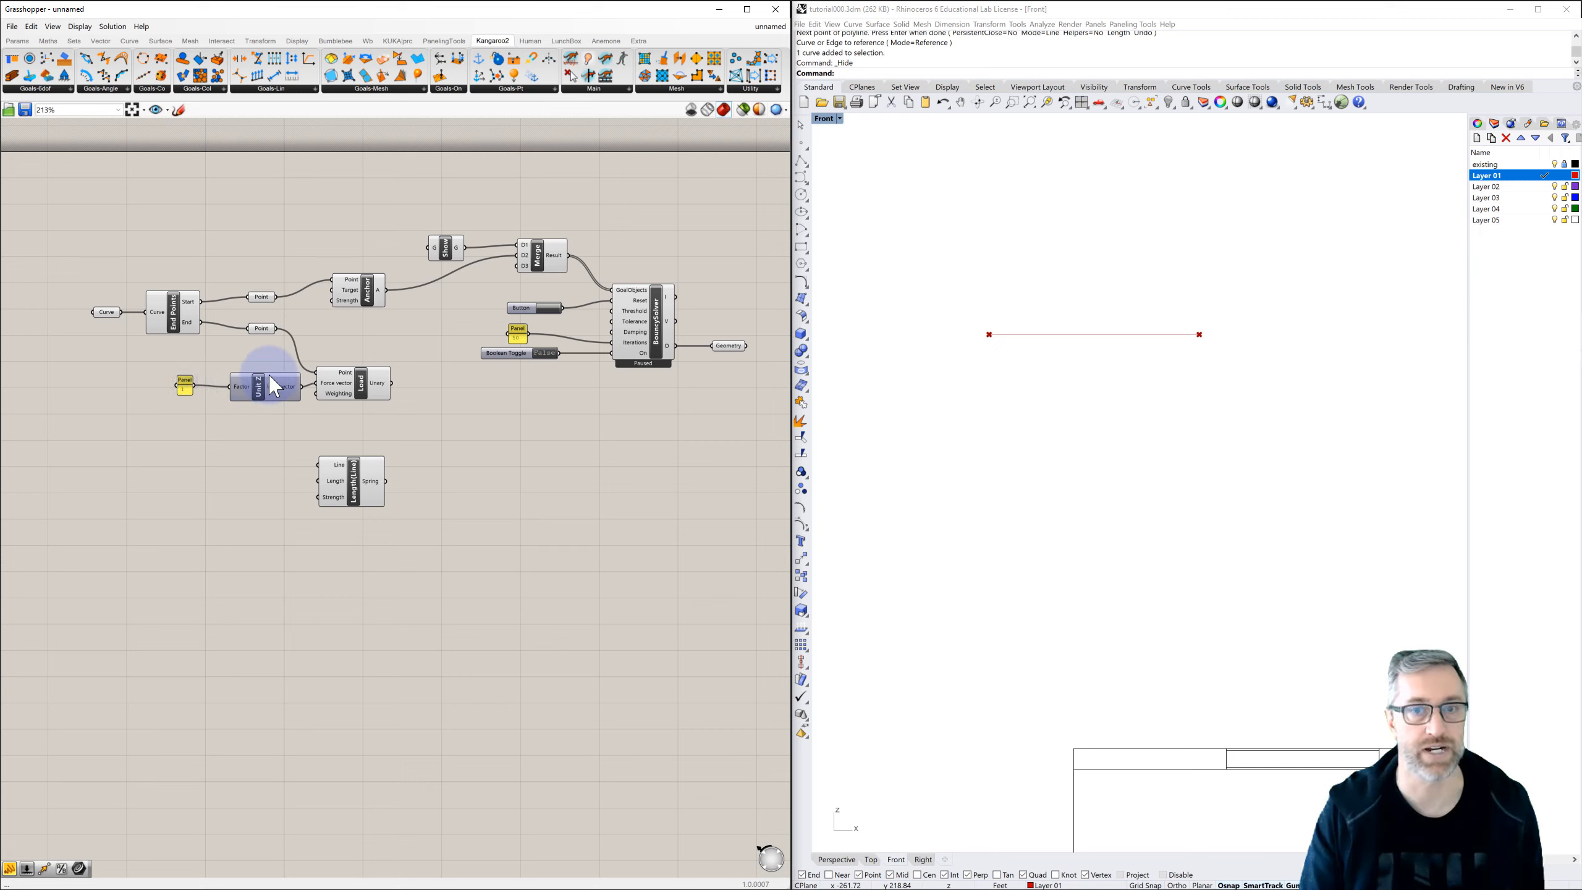
Wire Load's output into Merge's D3 input and set the solver's Boolean Toggle to True.
left_click(390, 385)
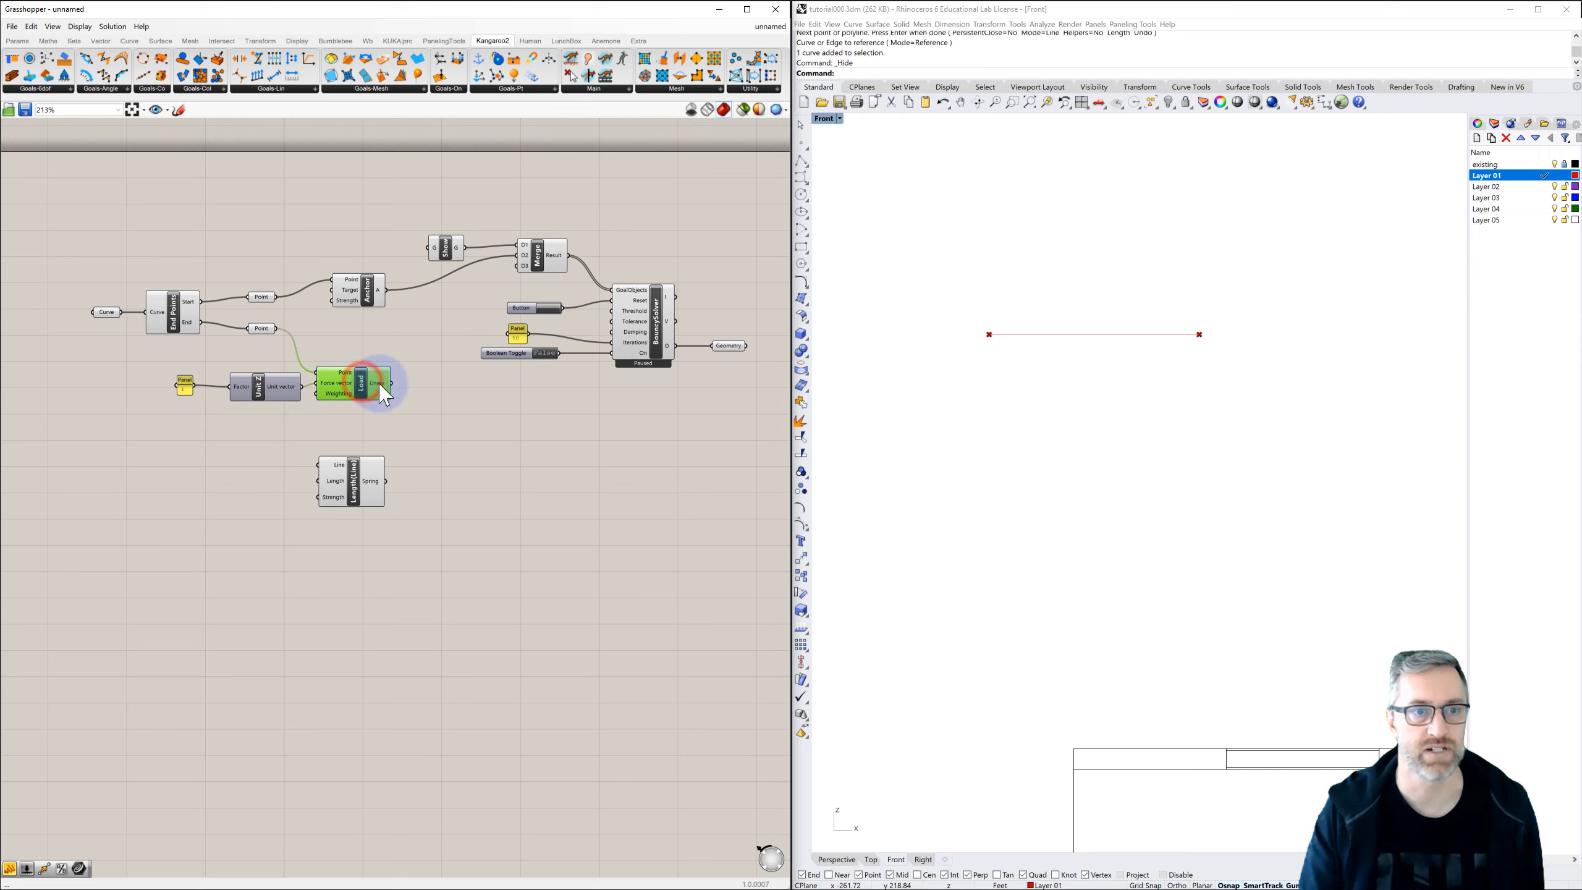
left_click_drag(481, 284, 517, 263)
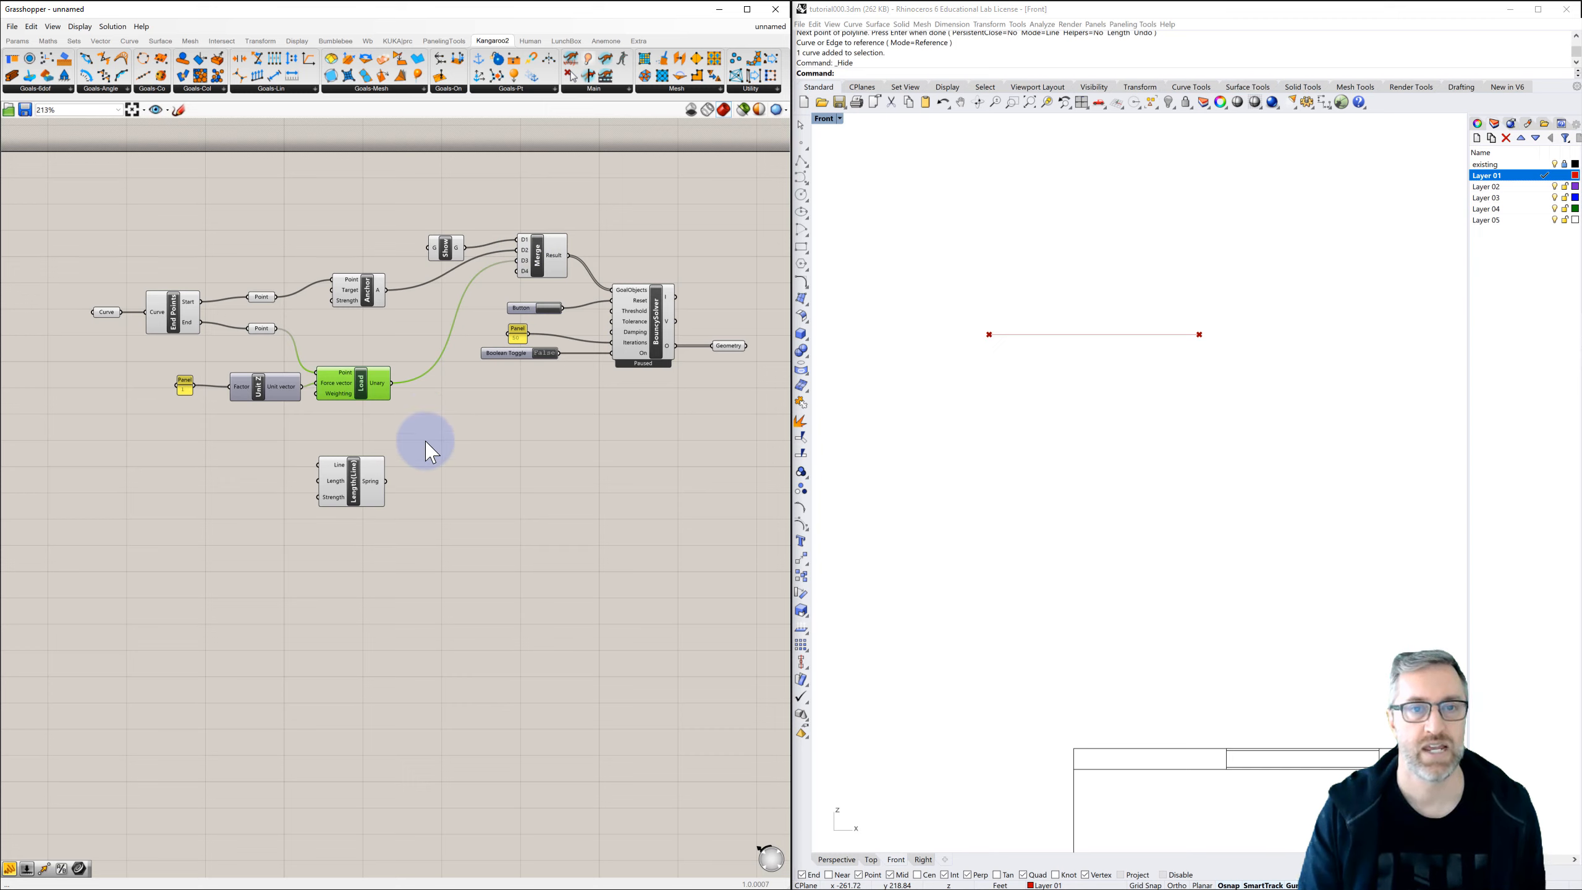
left_click(540, 354)
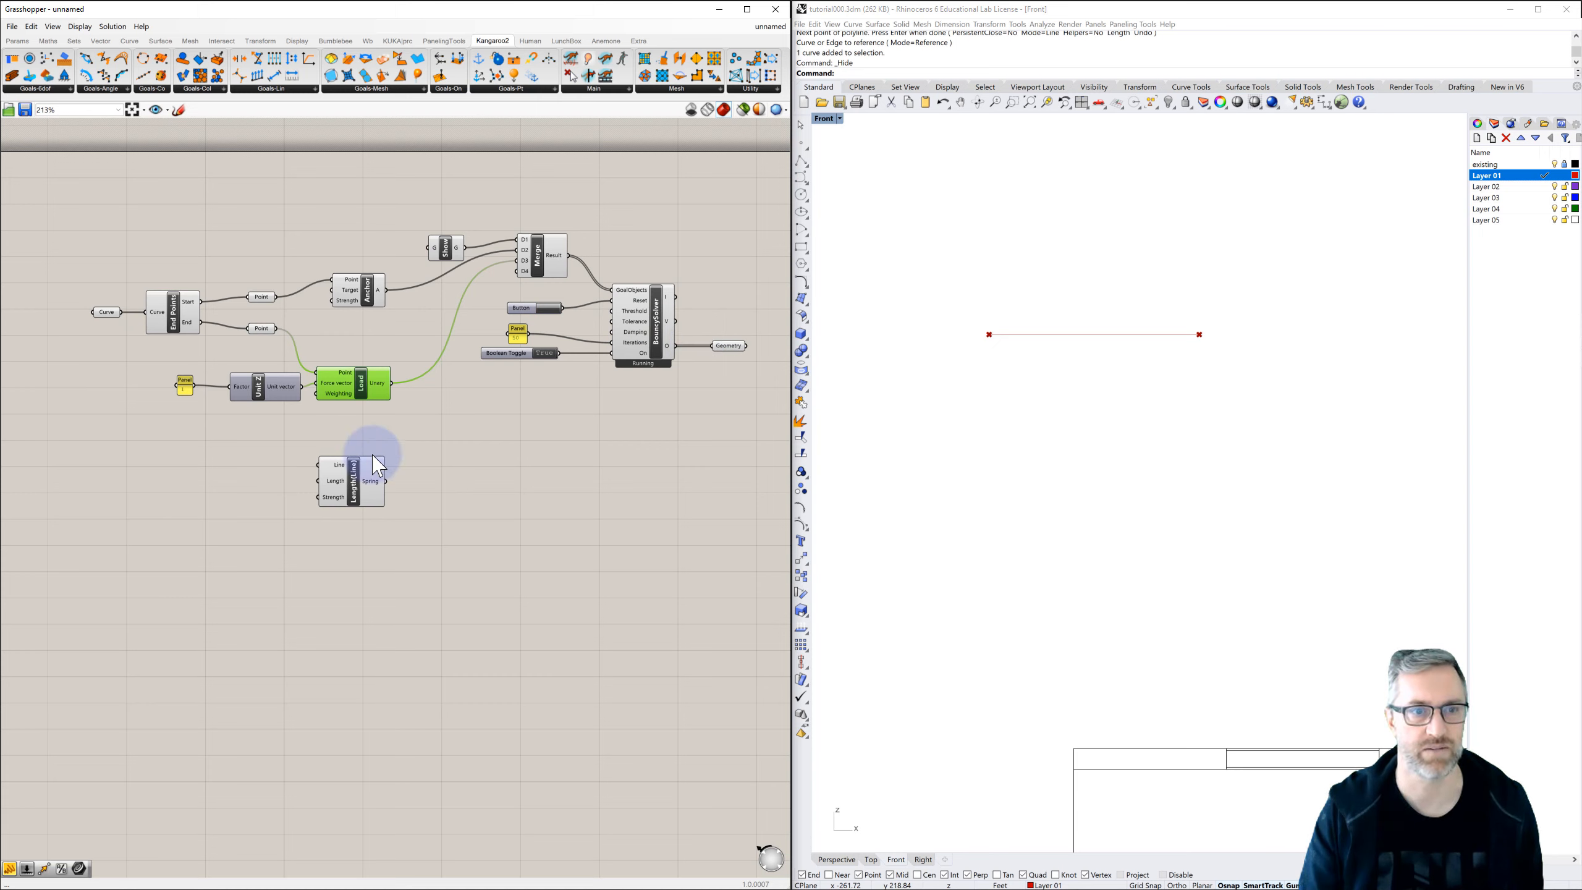
Wire the Curve parameter into Length(Line)'s Line input and its Spring output into Merge's D4 input.
left_click(359, 485)
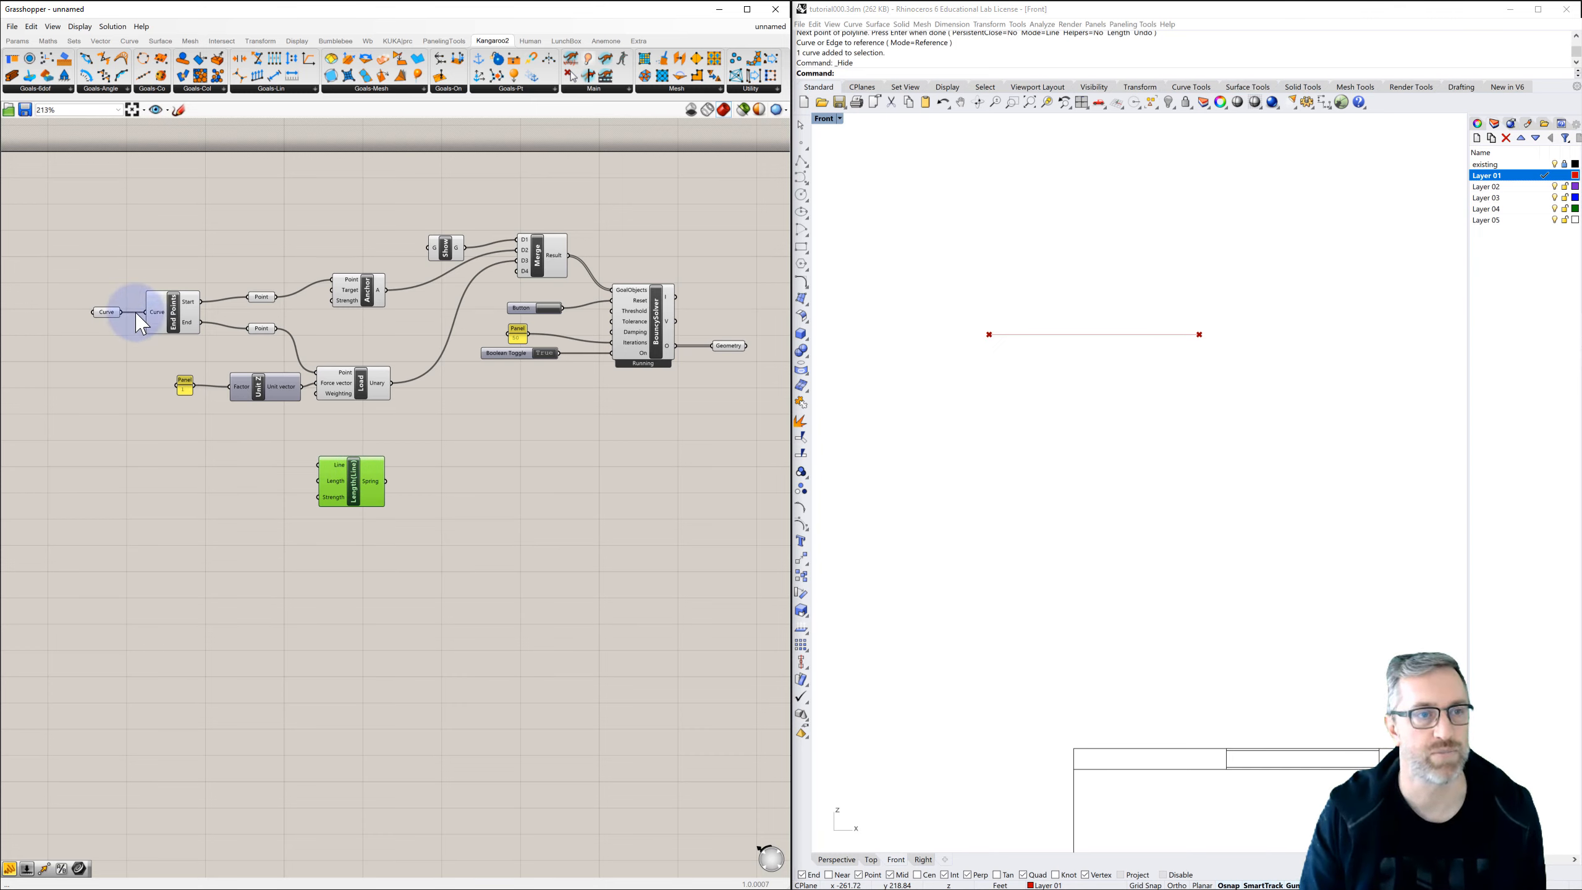
left_click_drag(122, 312, 280, 445)
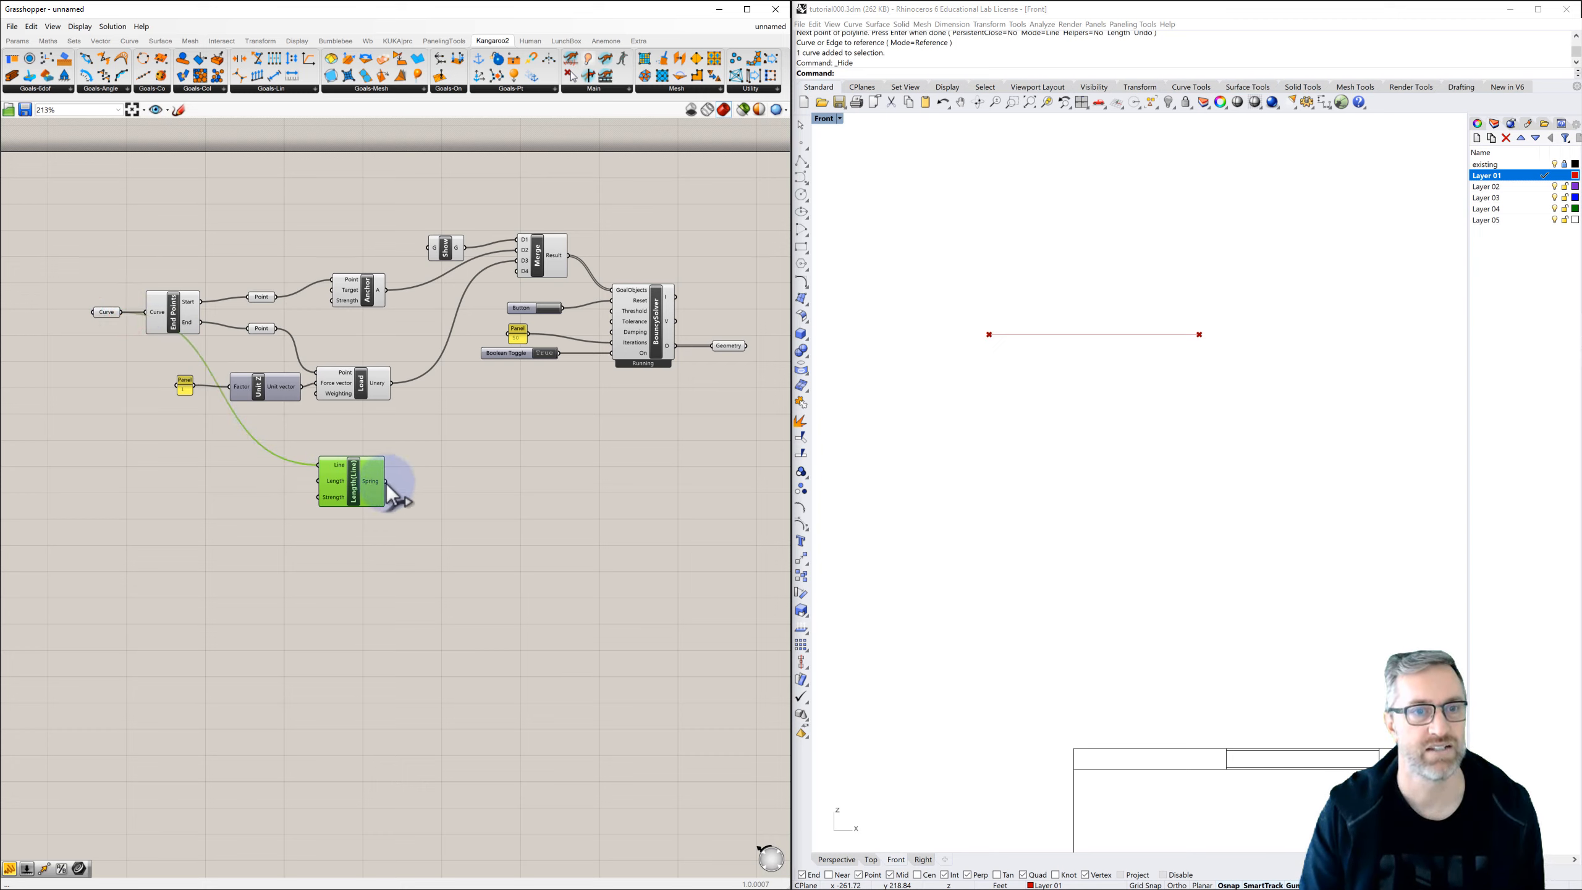
left_click_drag(401, 428, 517, 267)
Reset the BouncySolver several times to replay the line's motion in the Front view.
right_click_drag(578, 360, 554, 399)
right_click_drag(959, 362, 971, 469)
scroll(974, 422, "up", 1)
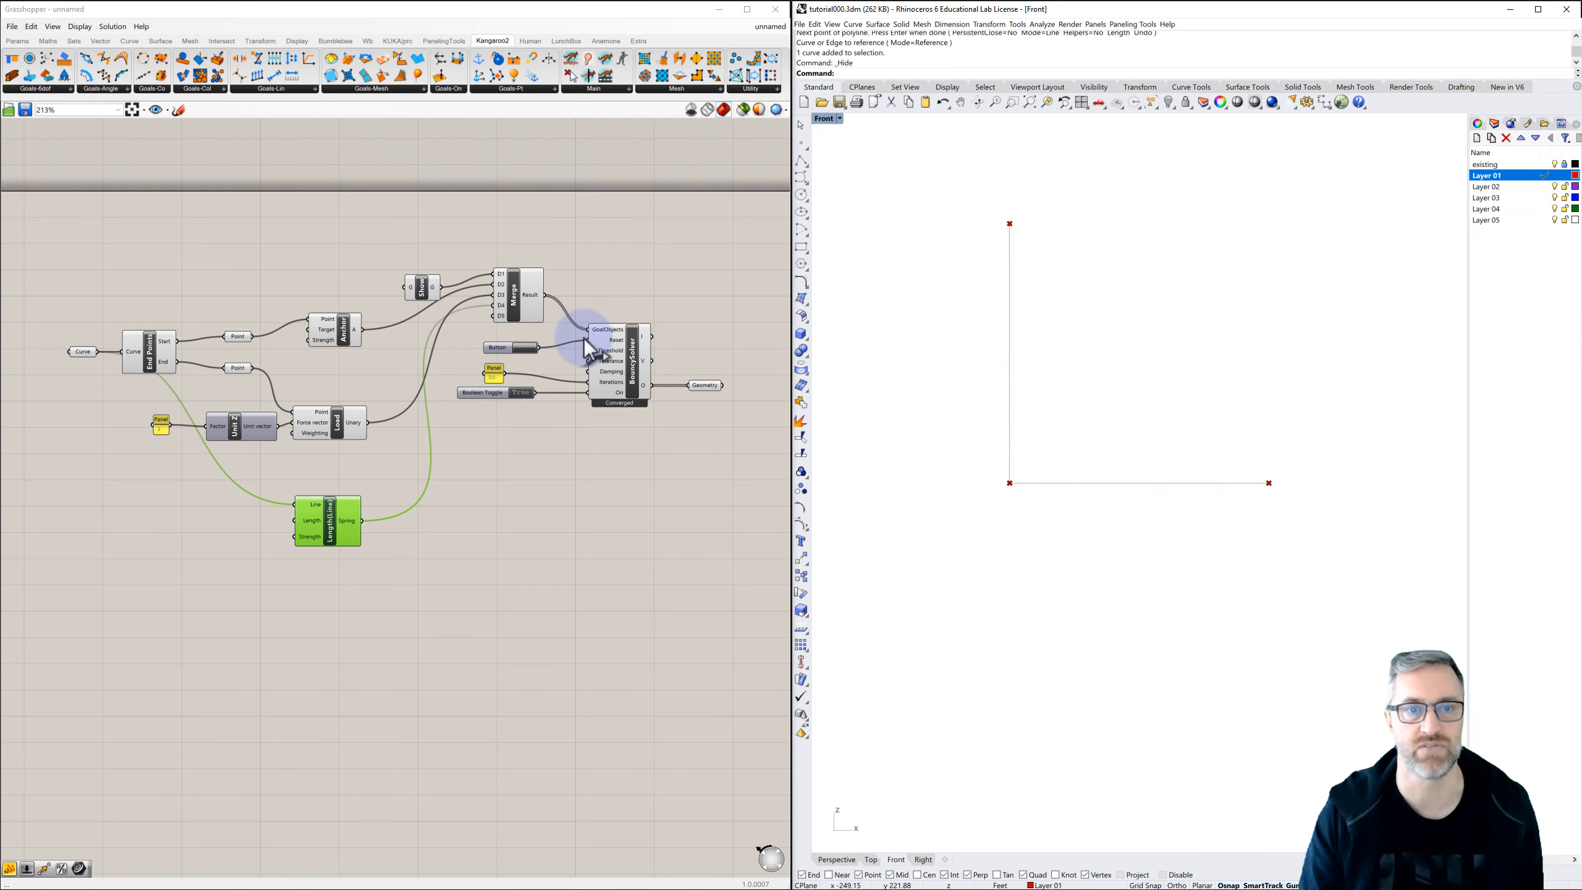
left_click(525, 359)
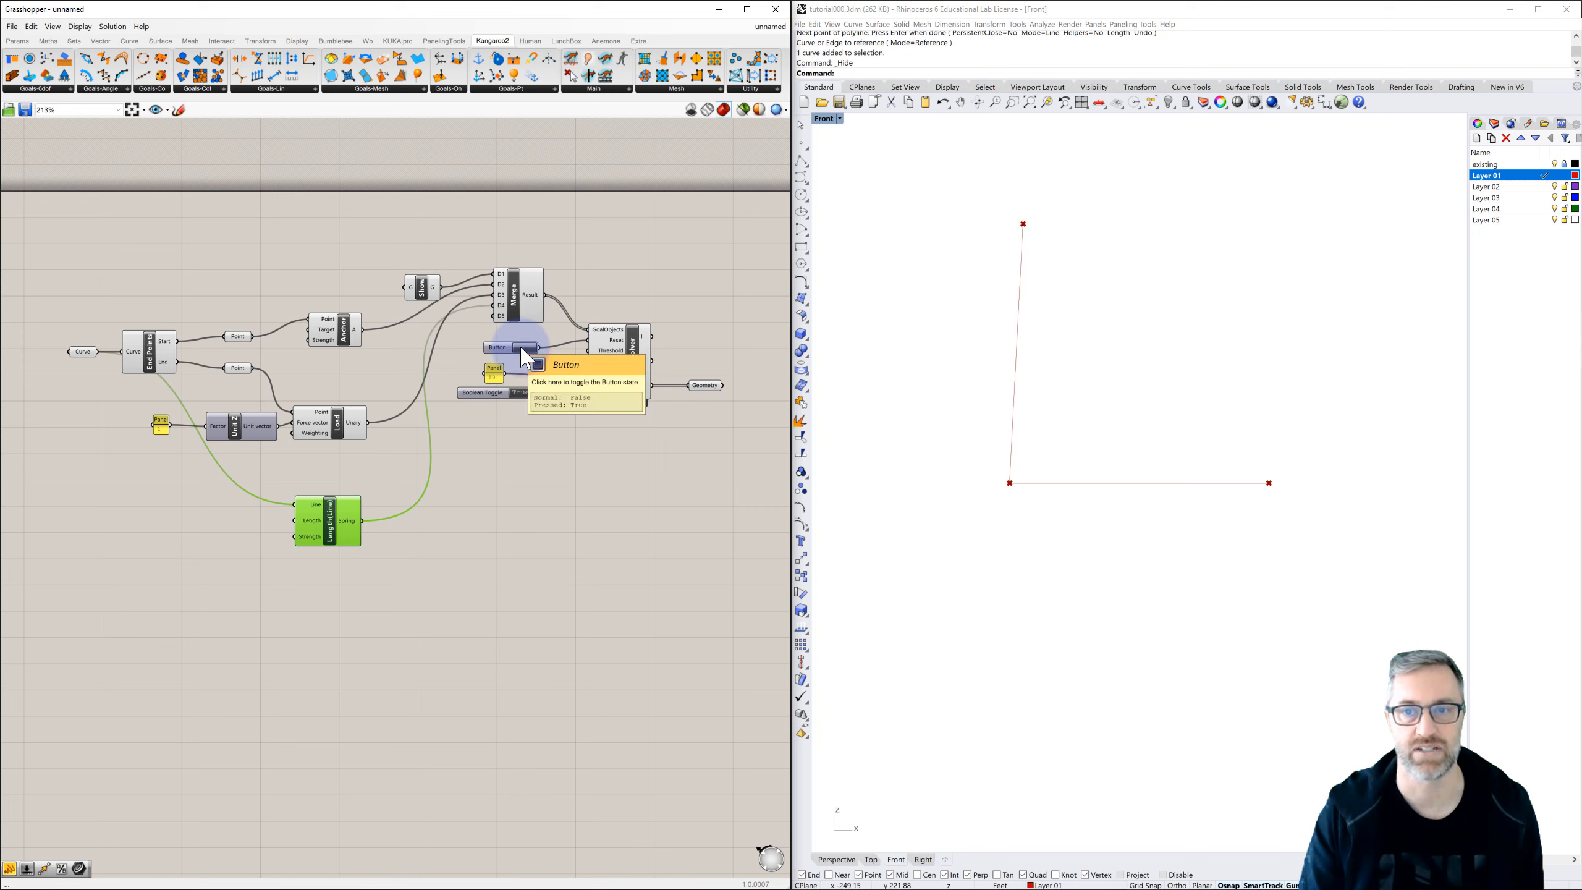
left_click(527, 359)
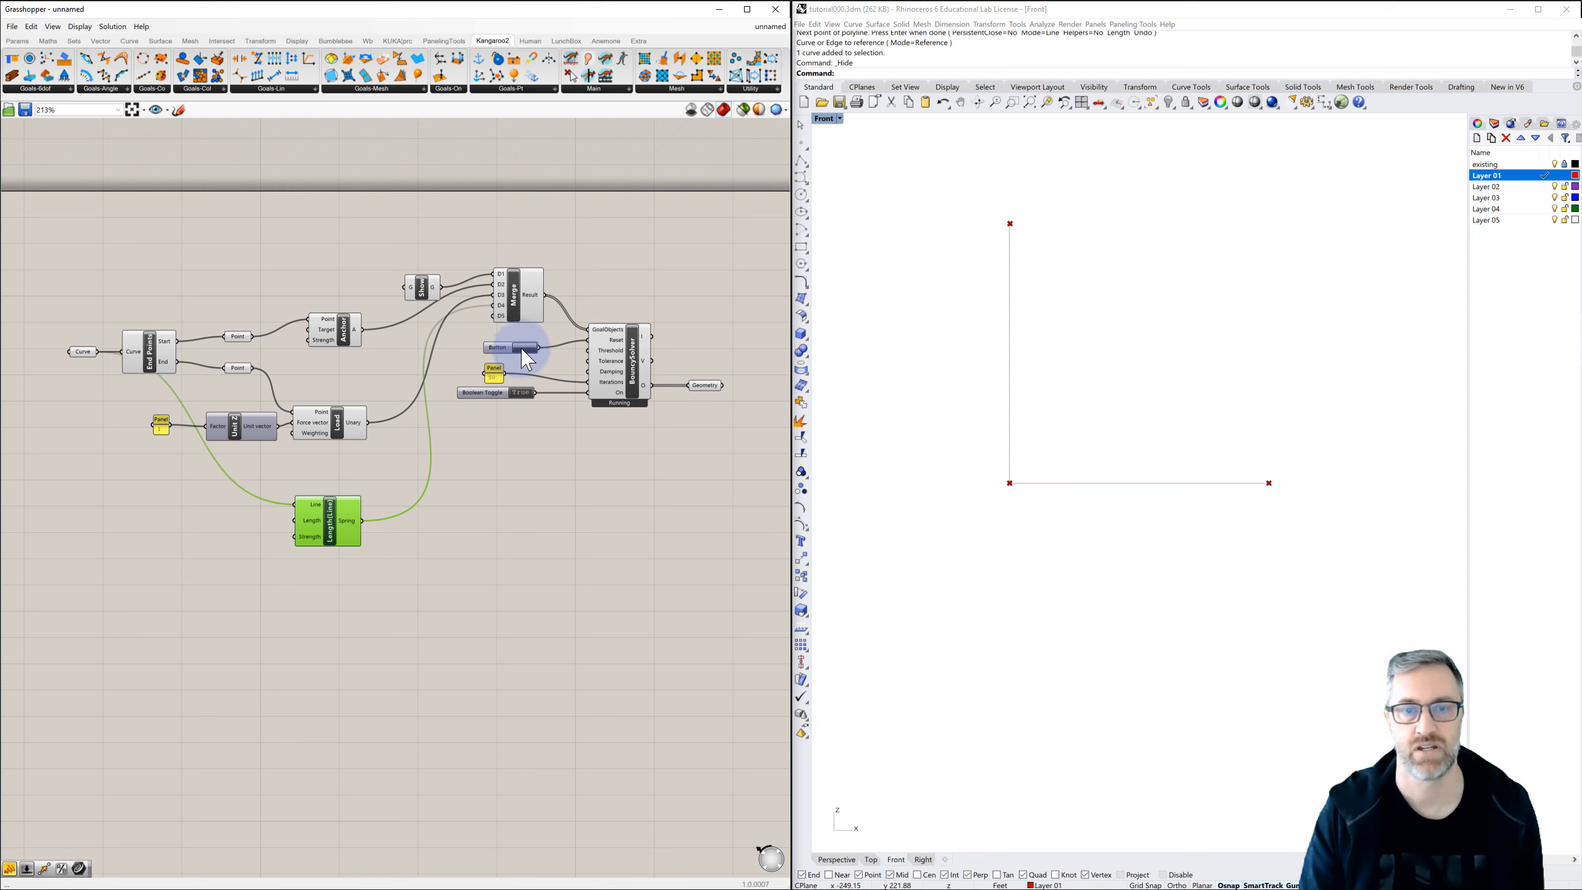
left_click(526, 359)
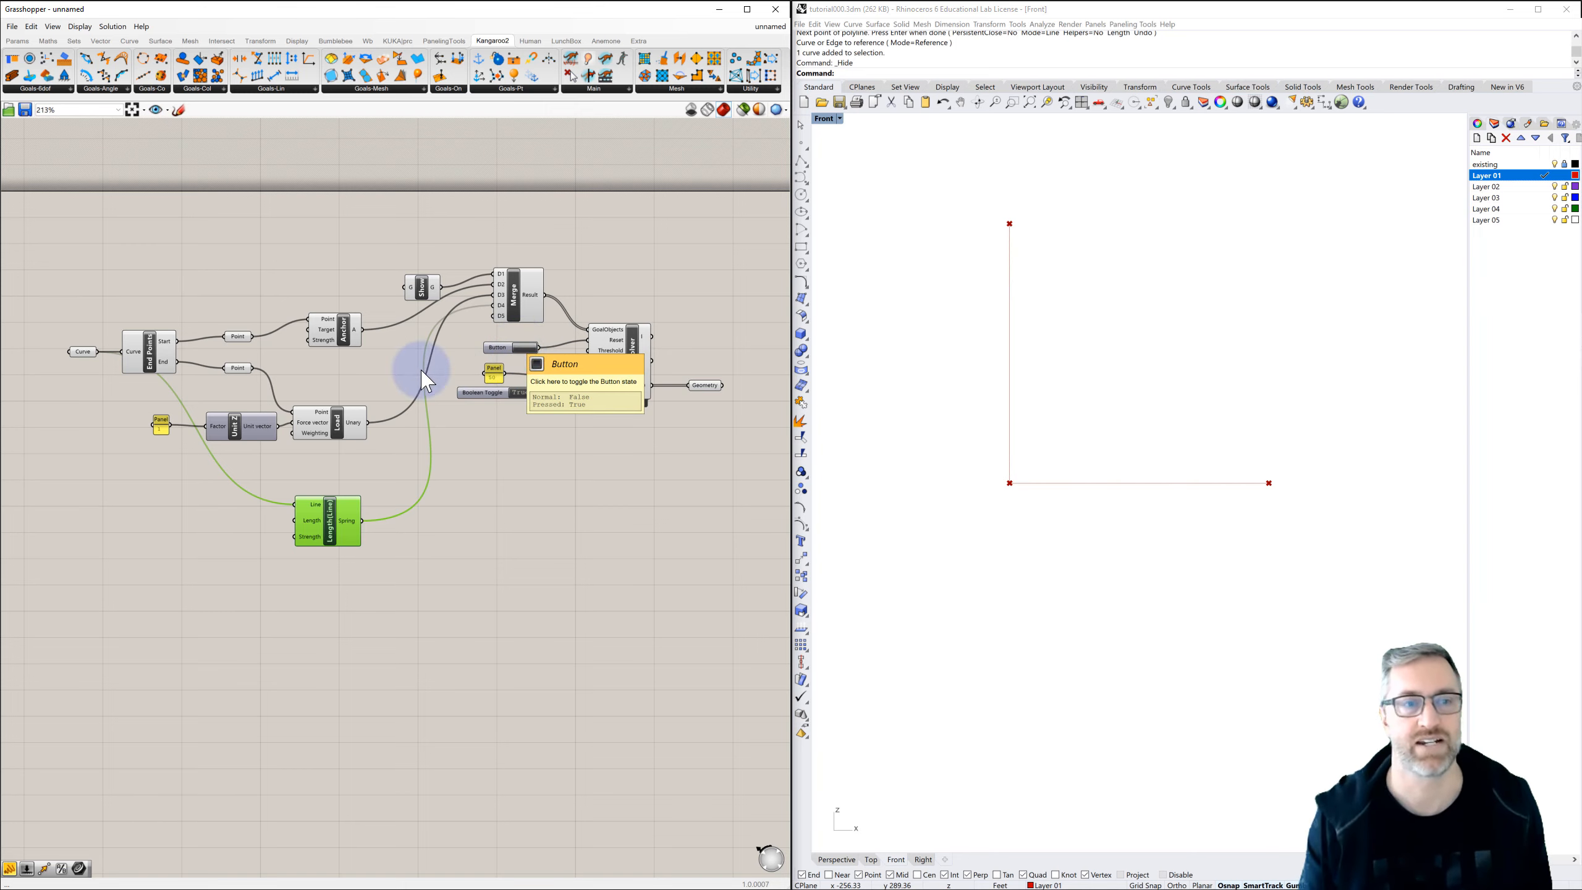
Change the panel feeding Unit Z's Factor input to -1 and reset the BouncySolver.
double_click(162, 428)
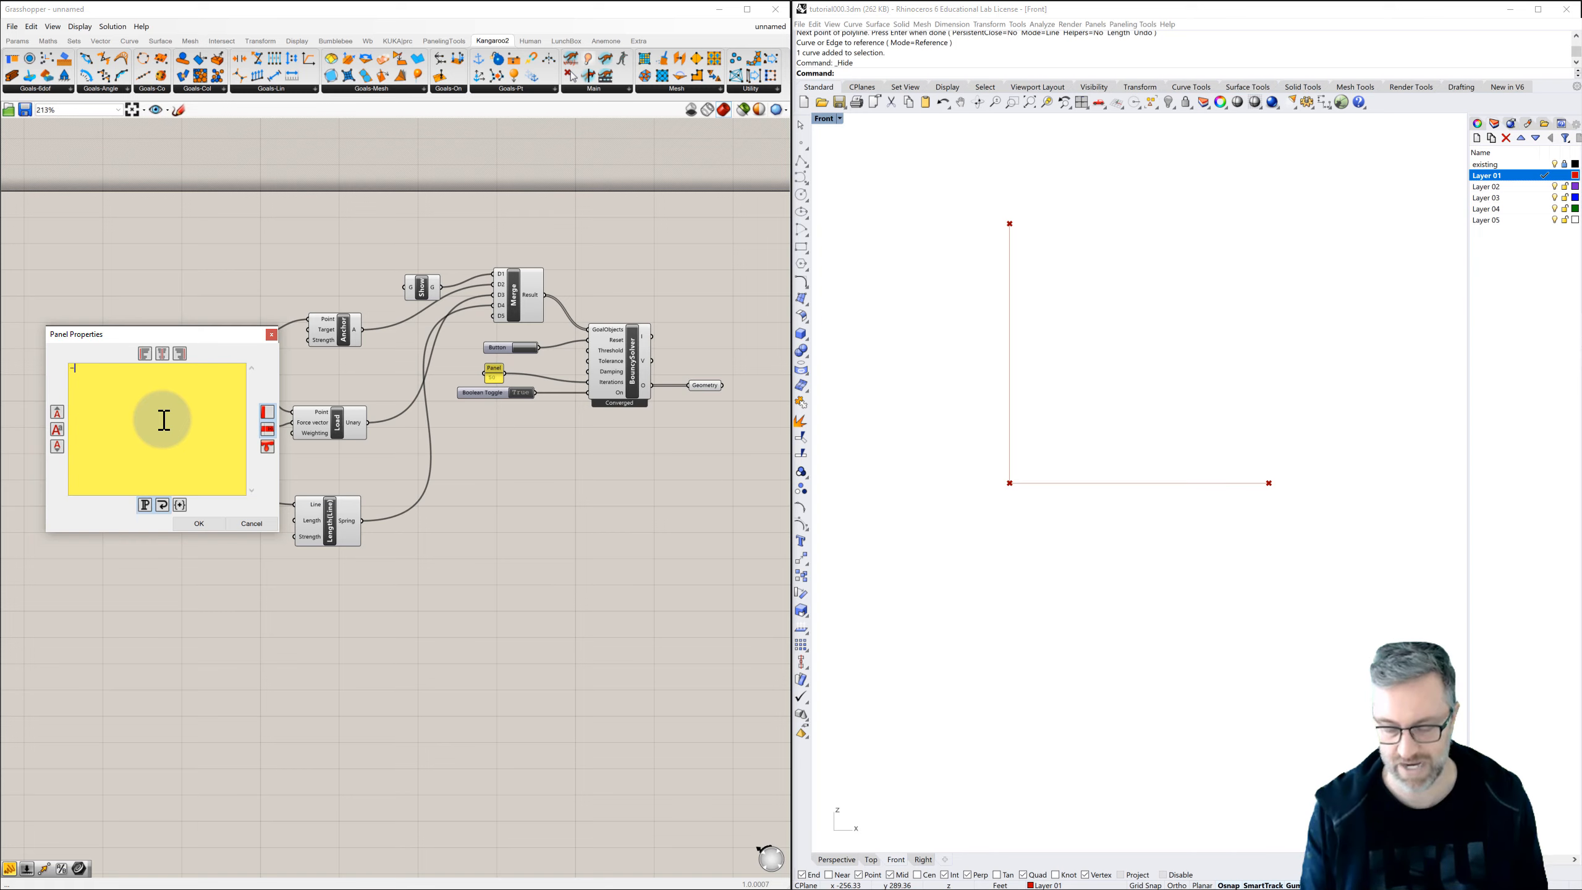
type("-1")
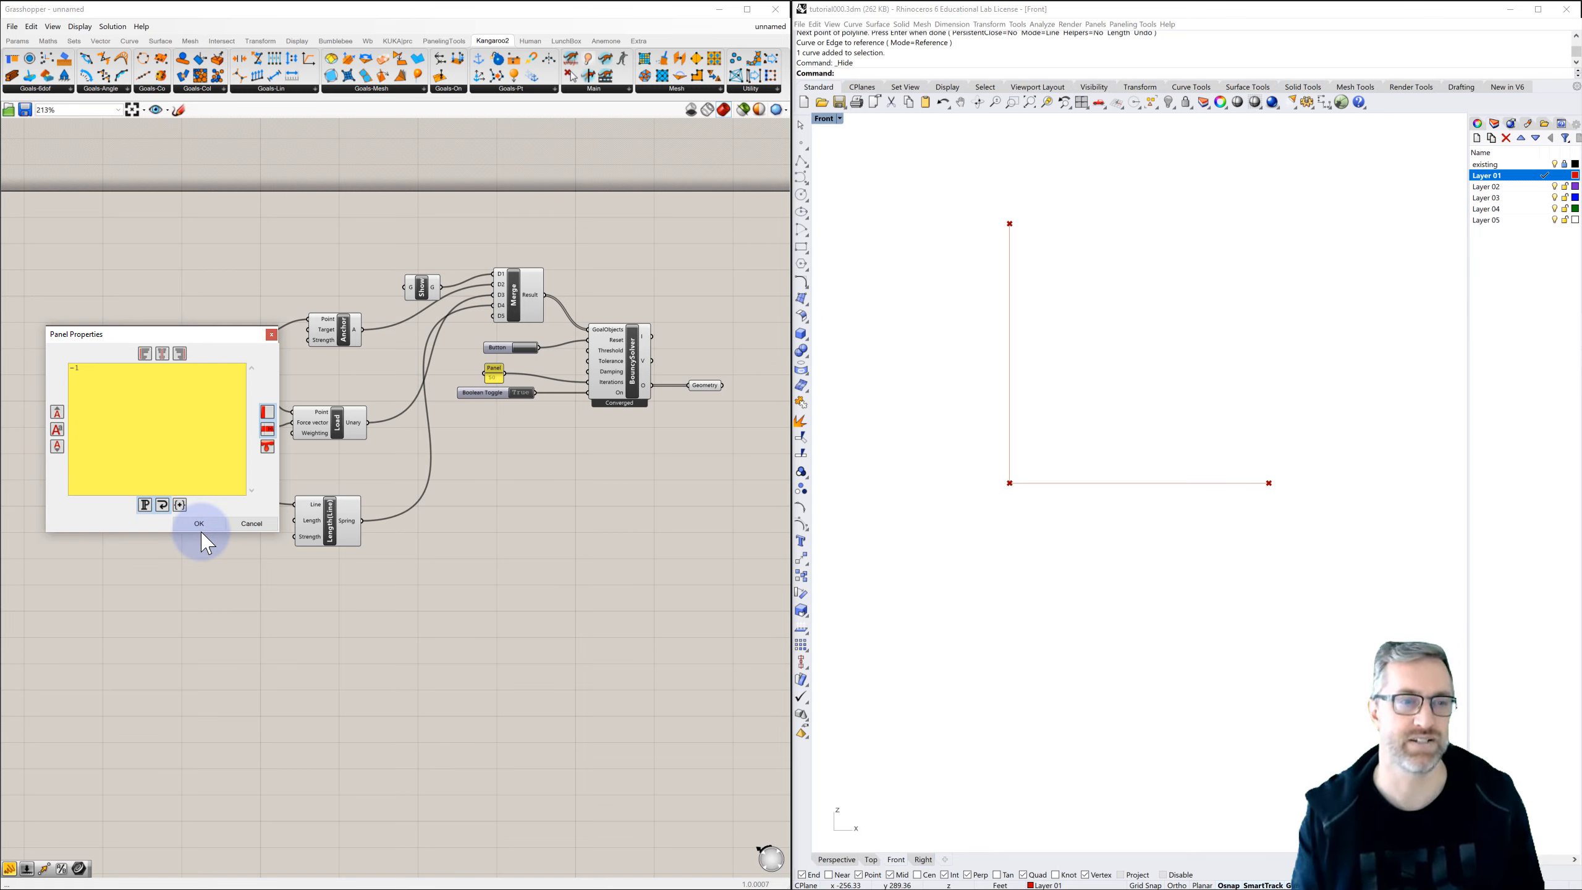
left_click(199, 523)
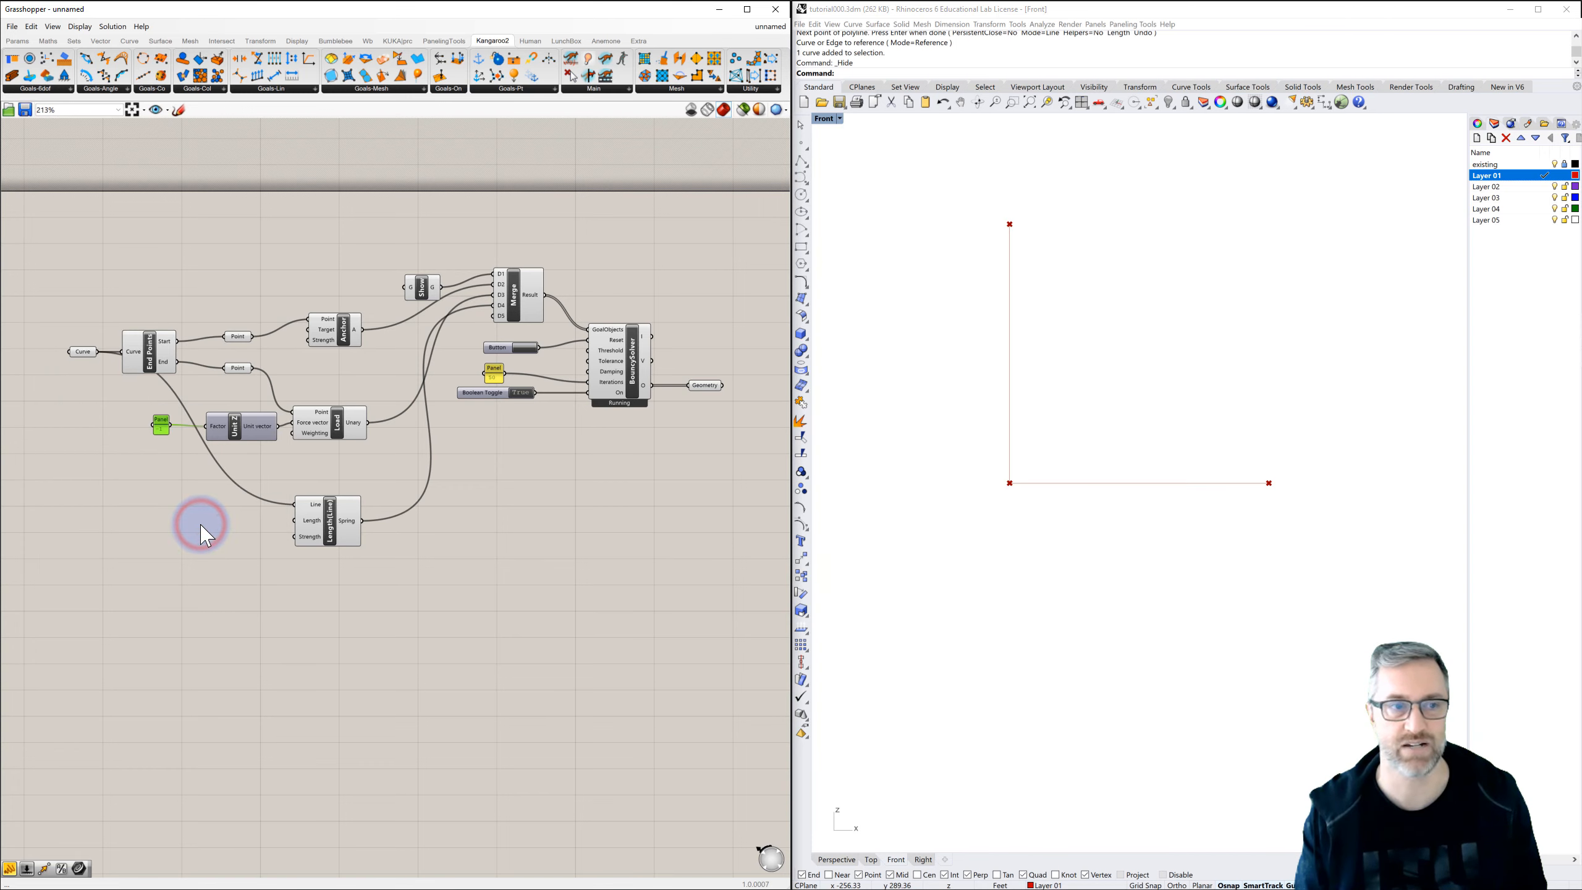
left_click(527, 348)
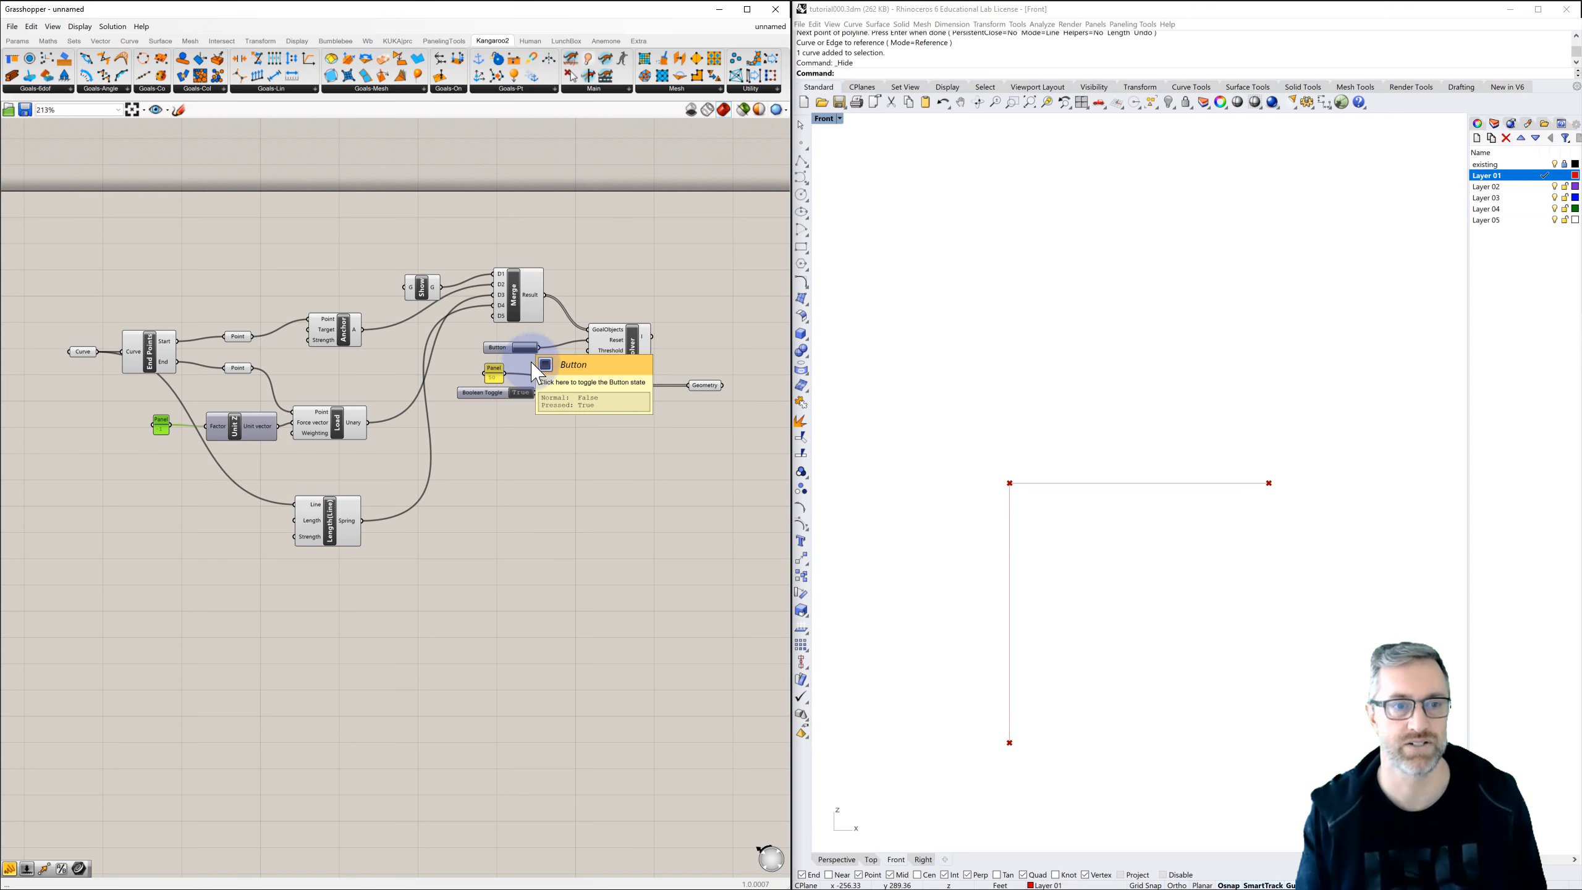
Add a curve Length component, wire the Curve parameter into it, and wire its output into Length(Line)'s Length input.
right_click_drag(529, 522, 516, 495)
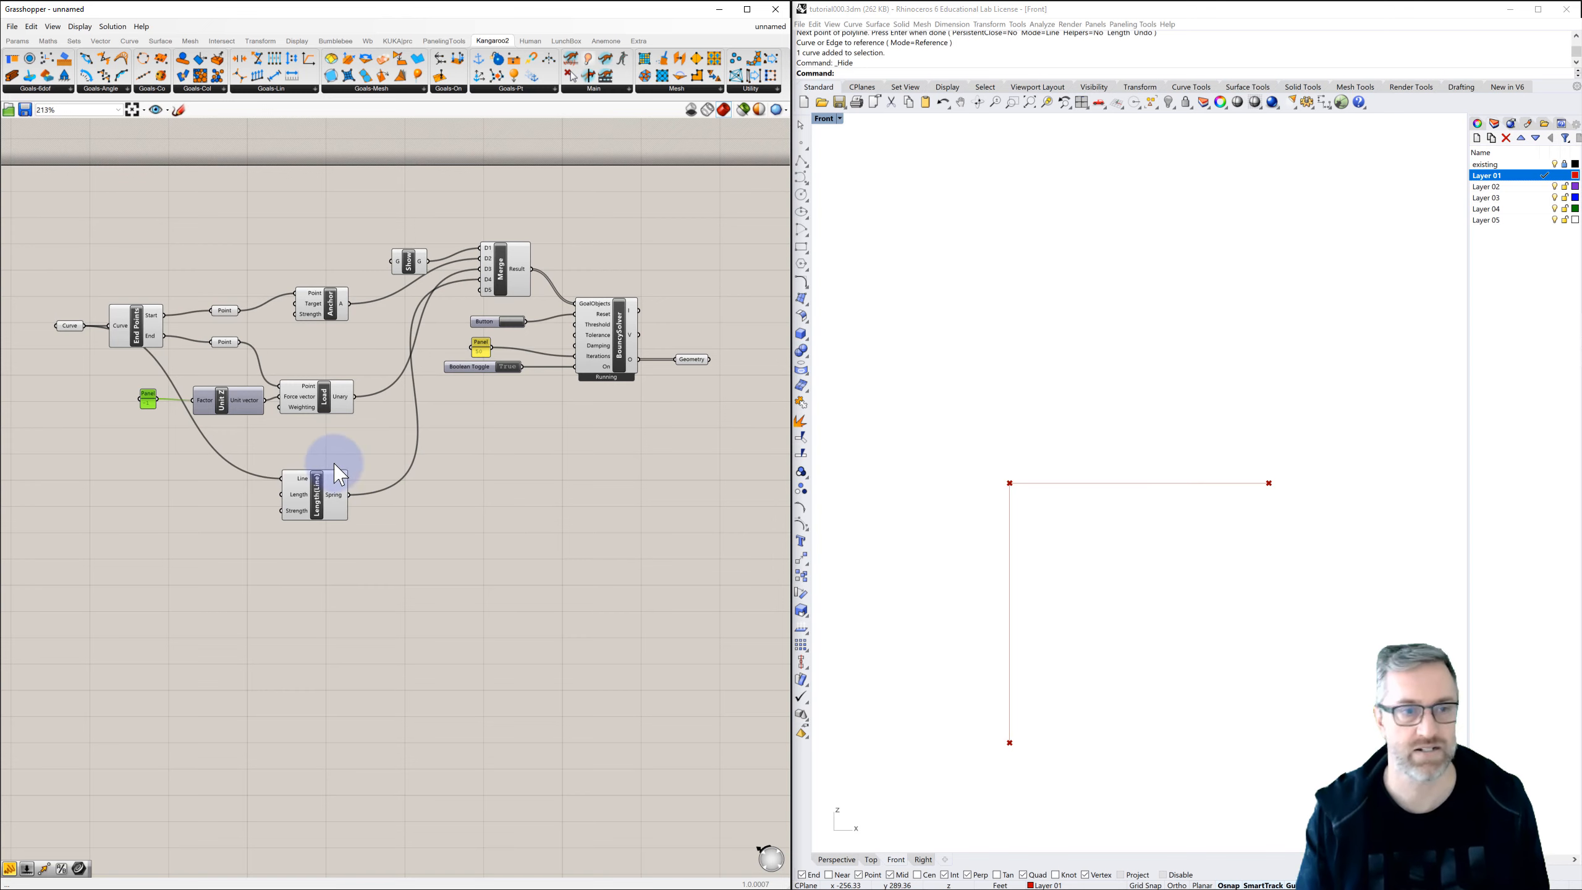
right_click_drag(332, 453, 376, 449)
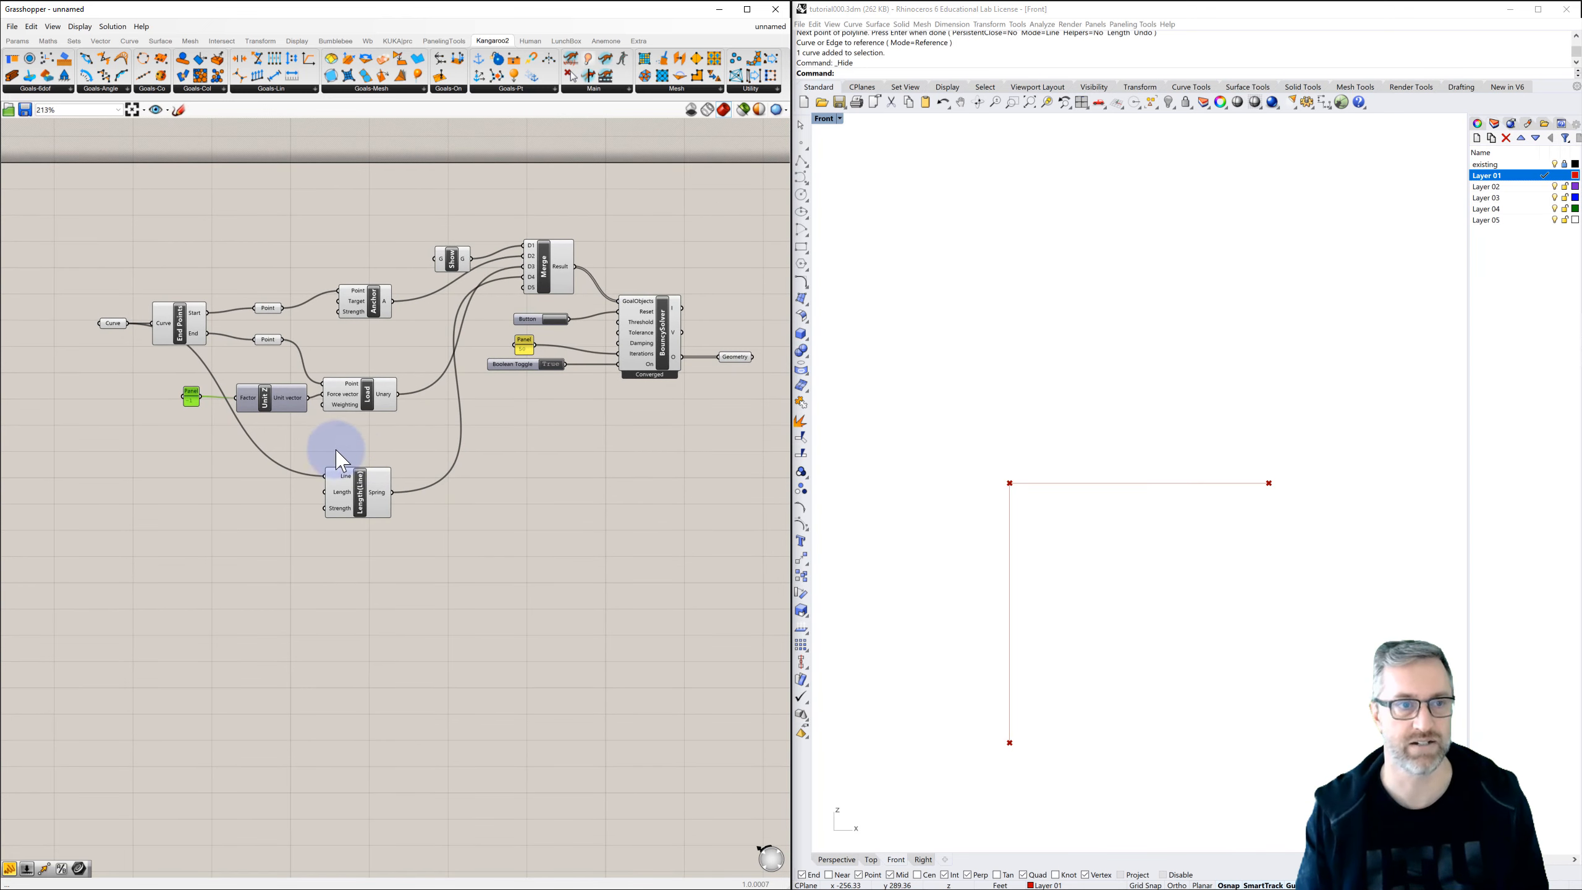
double_click(183, 476)
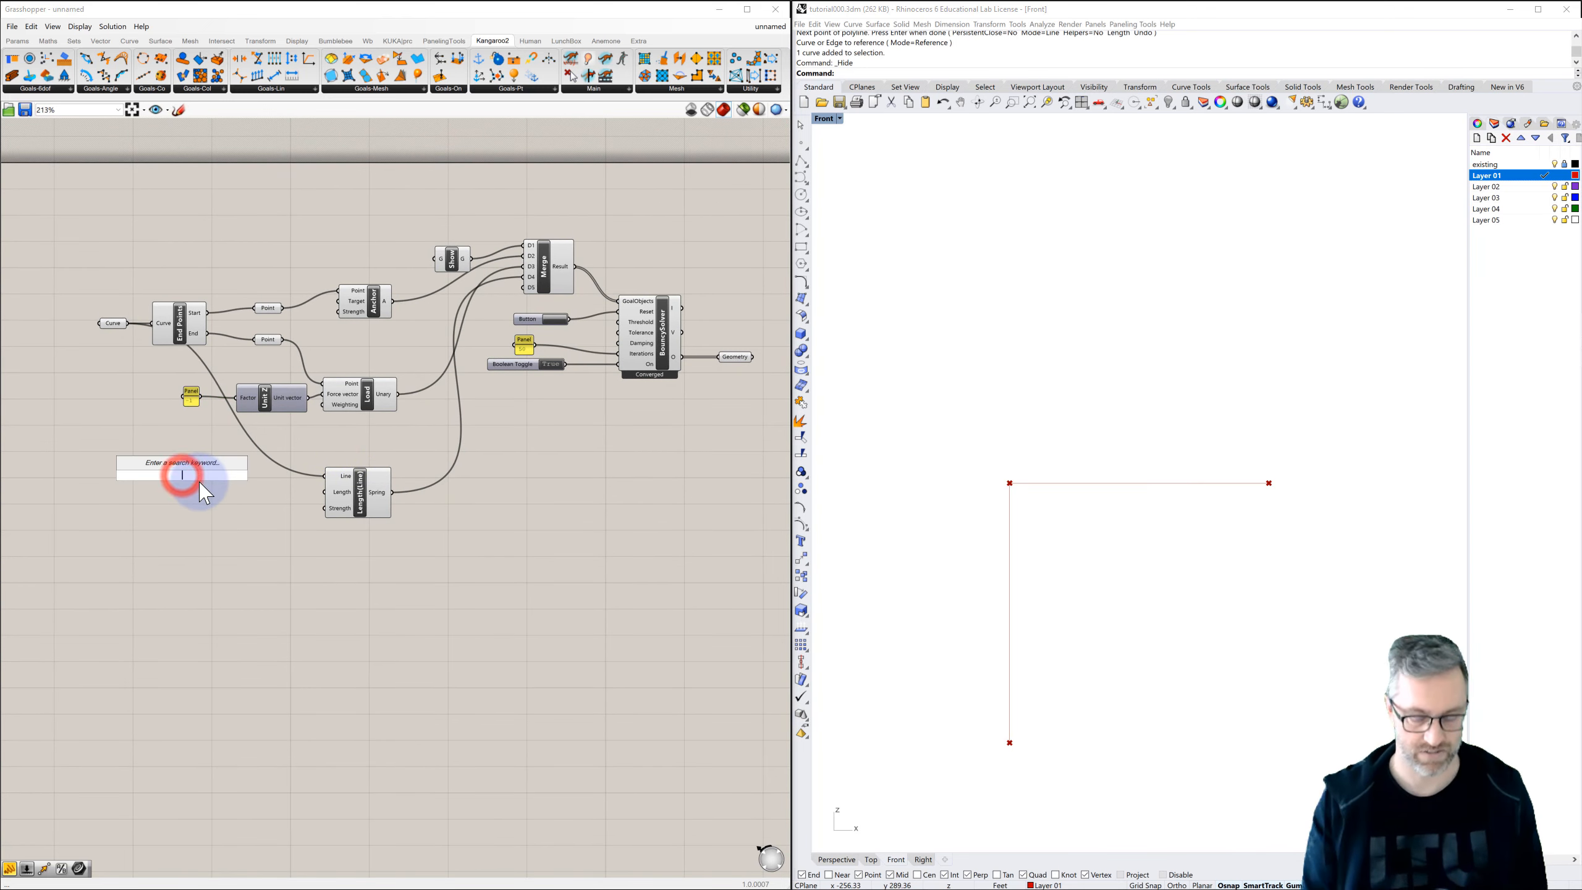
type("len")
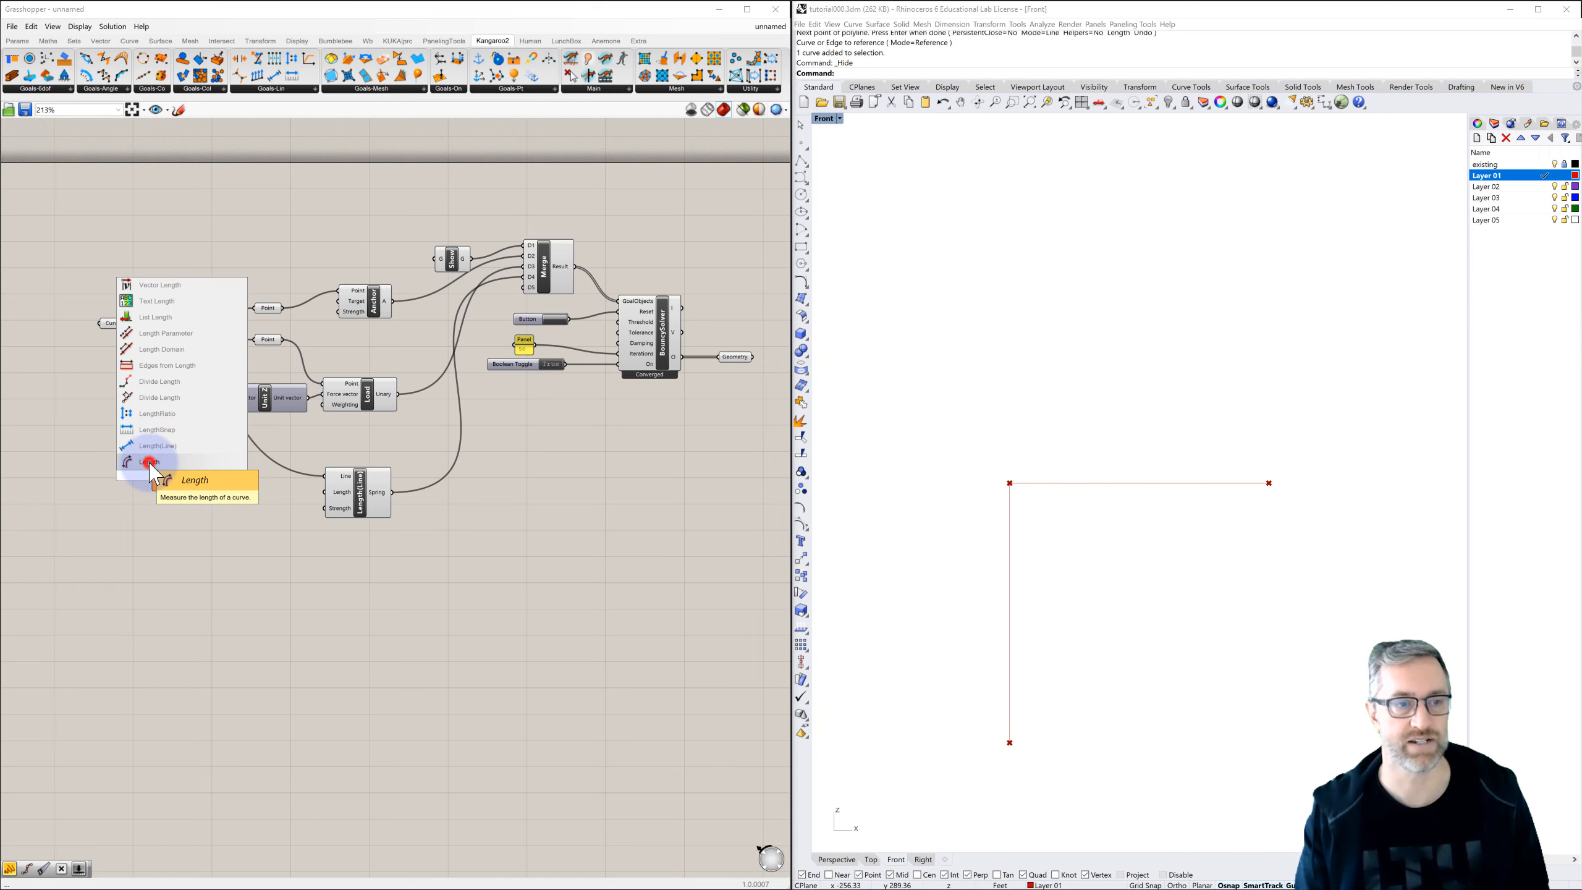
left_click(147, 463)
left_click_drag(125, 321, 361, 501)
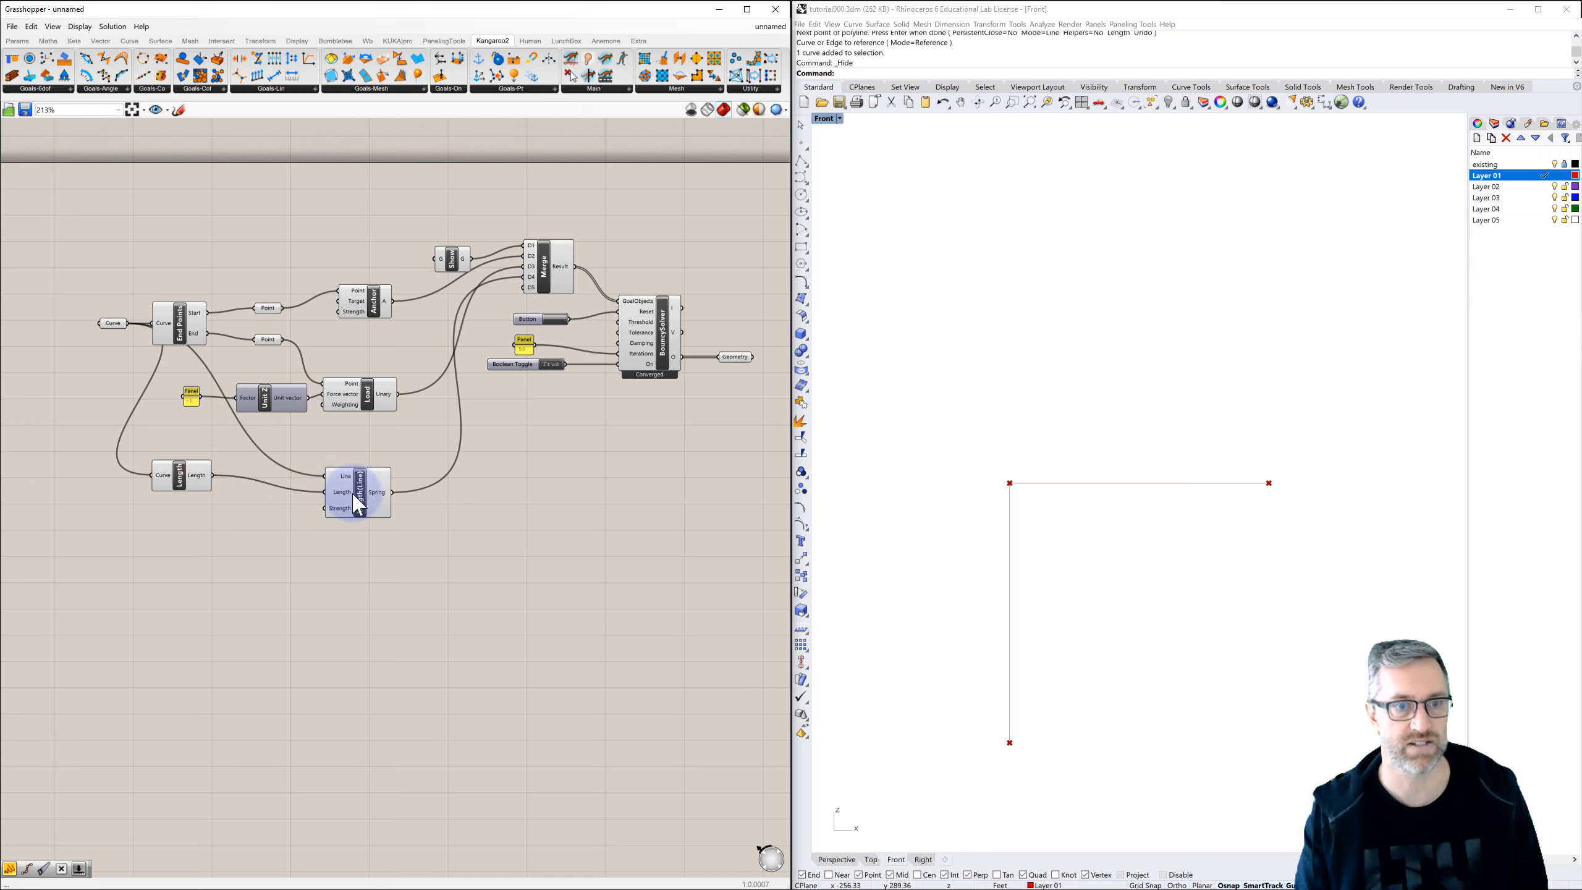
Add a panel containing 100, wire it to Length(Line)'s Strength input, and reset the BouncySolver.
mouse_move(342, 522)
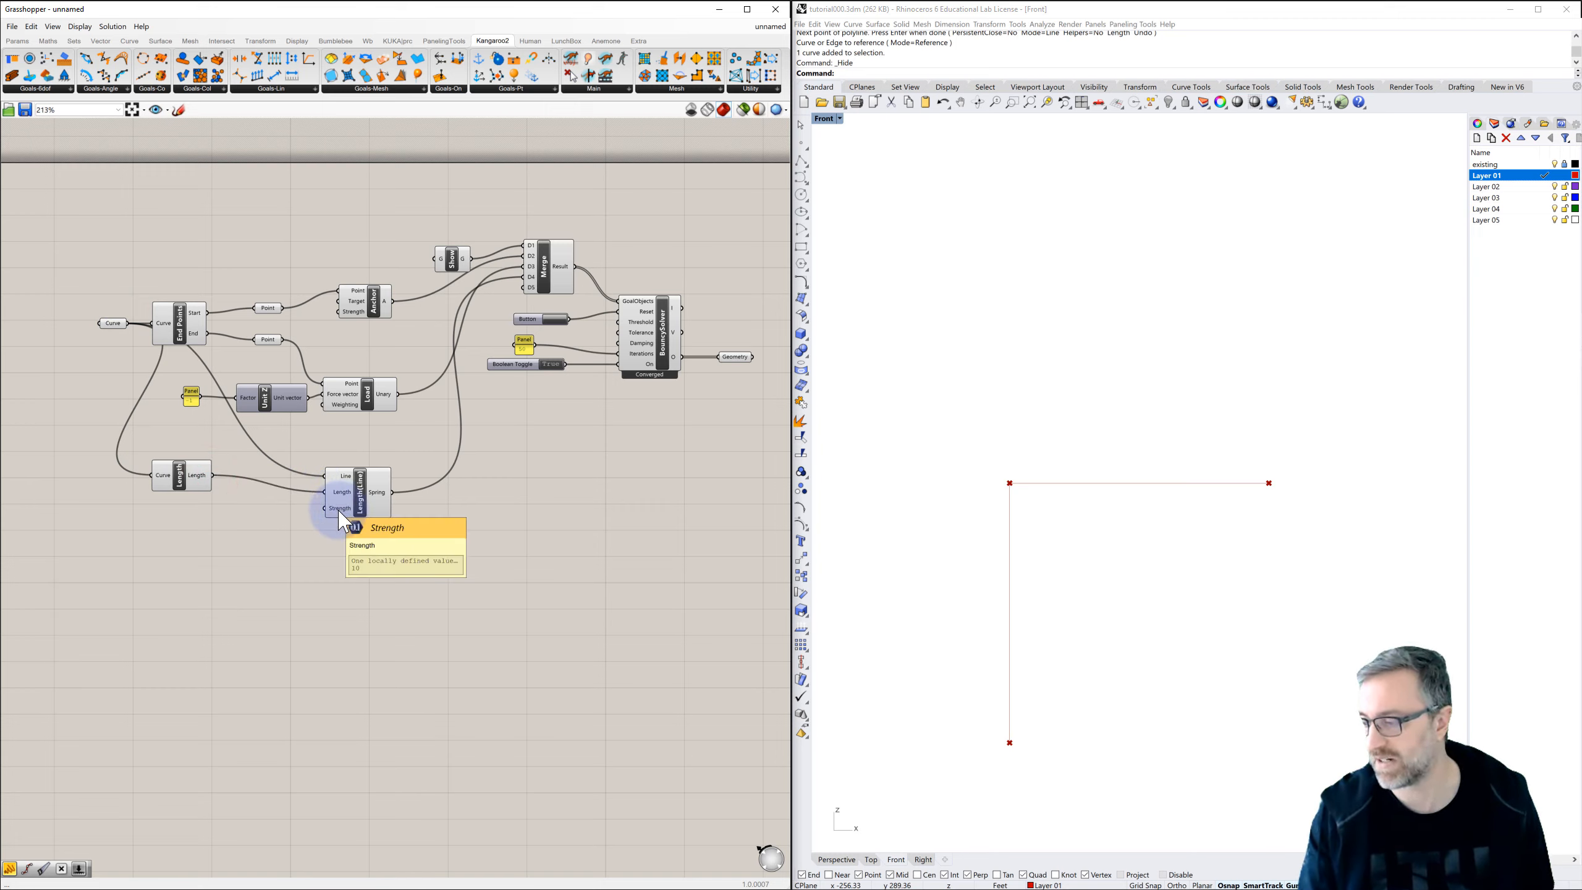
double_click(286, 512)
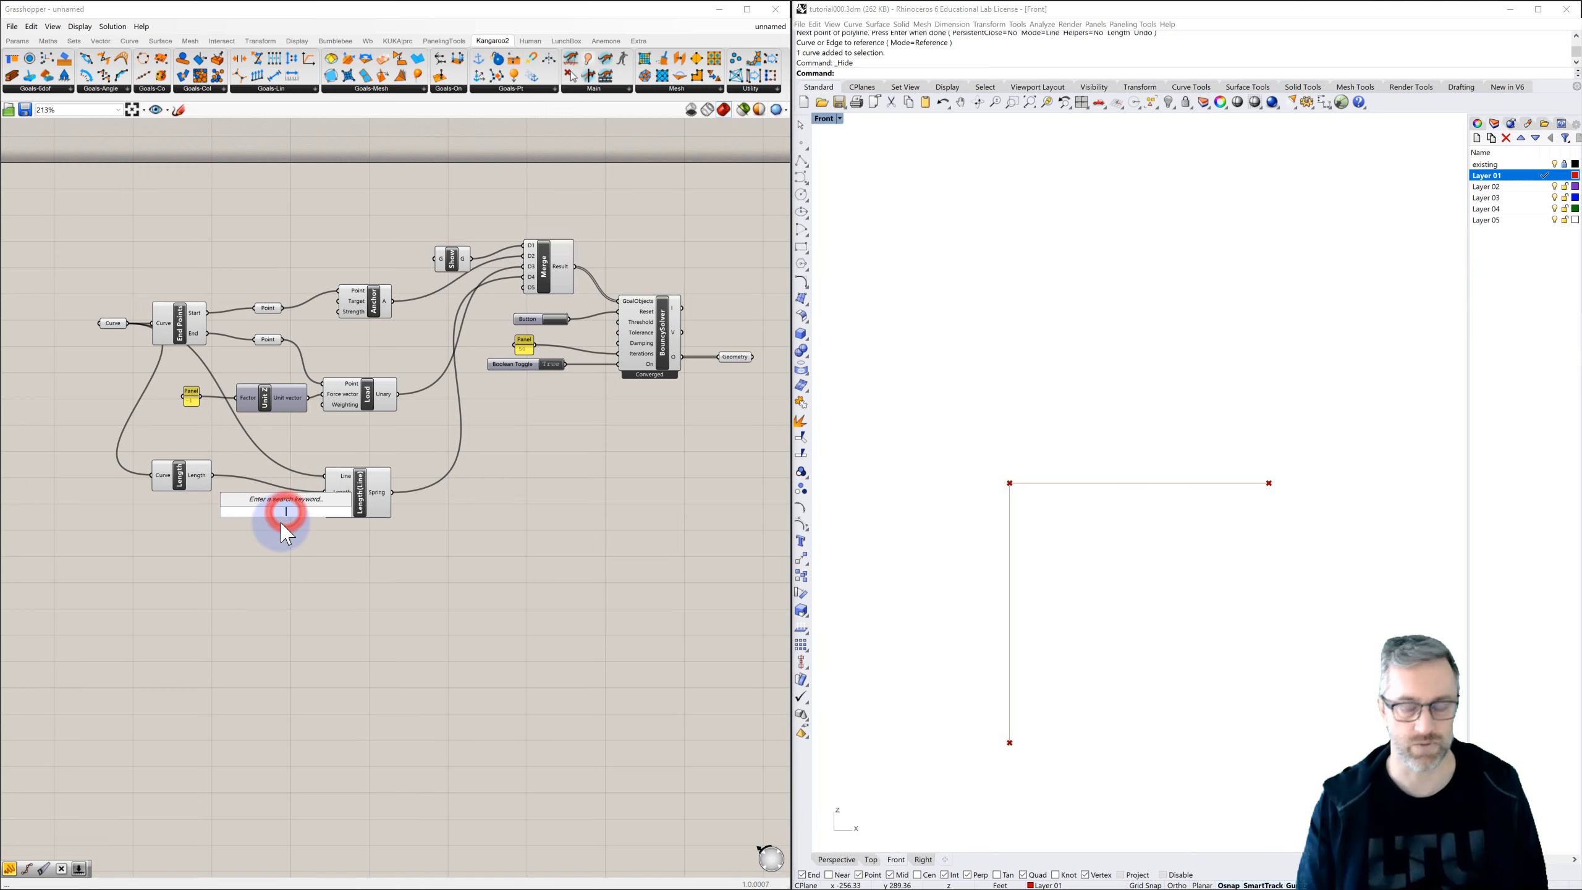
type("//100")
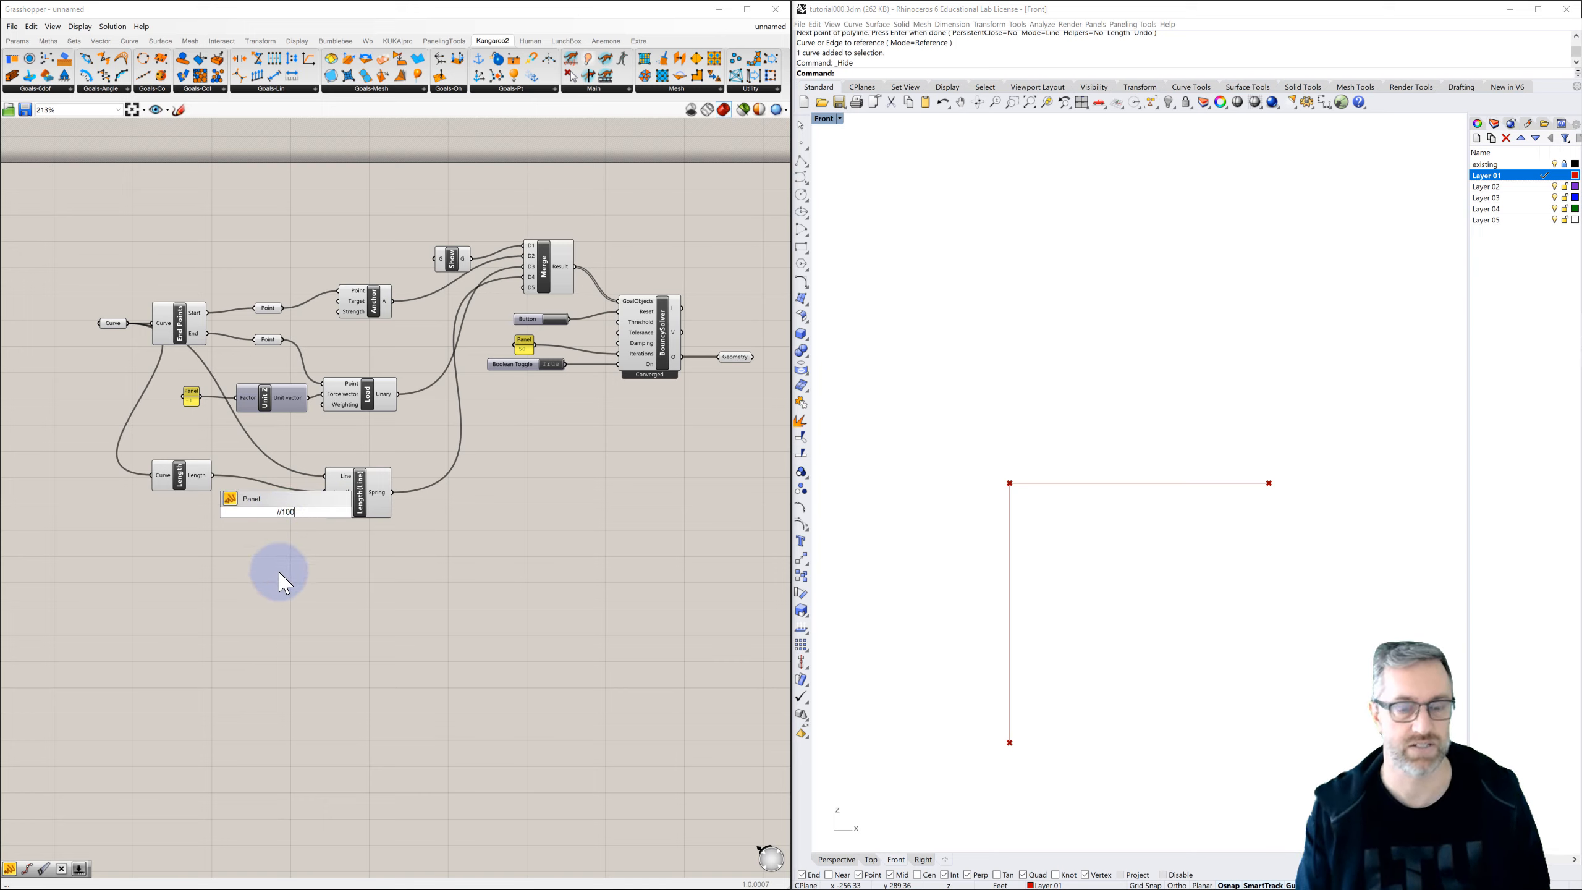
key("Return")
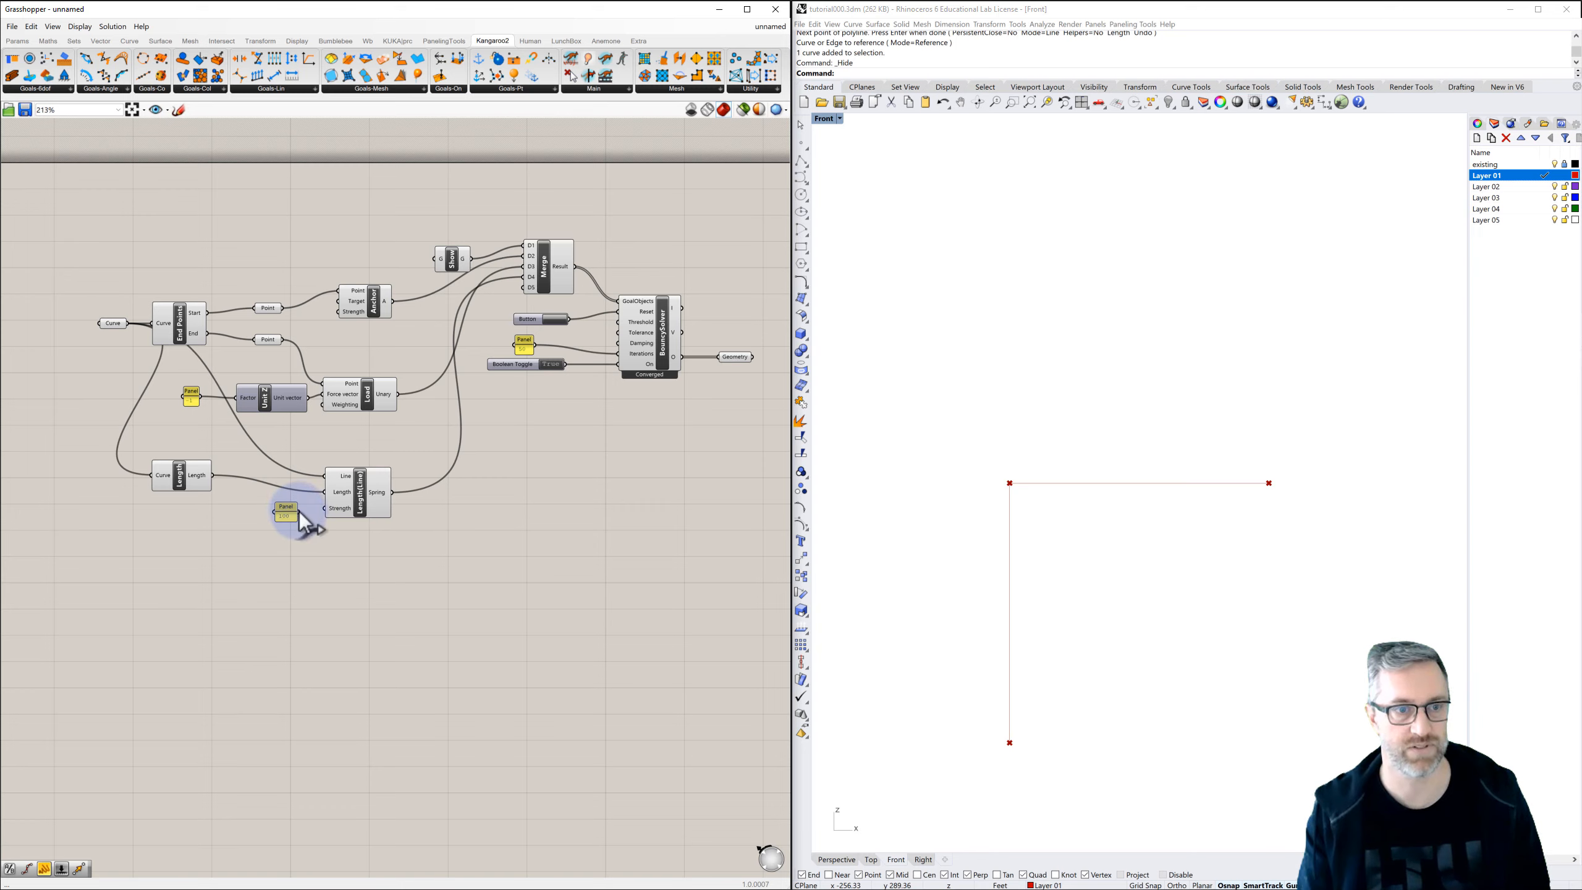
left_click_drag(300, 513, 323, 509)
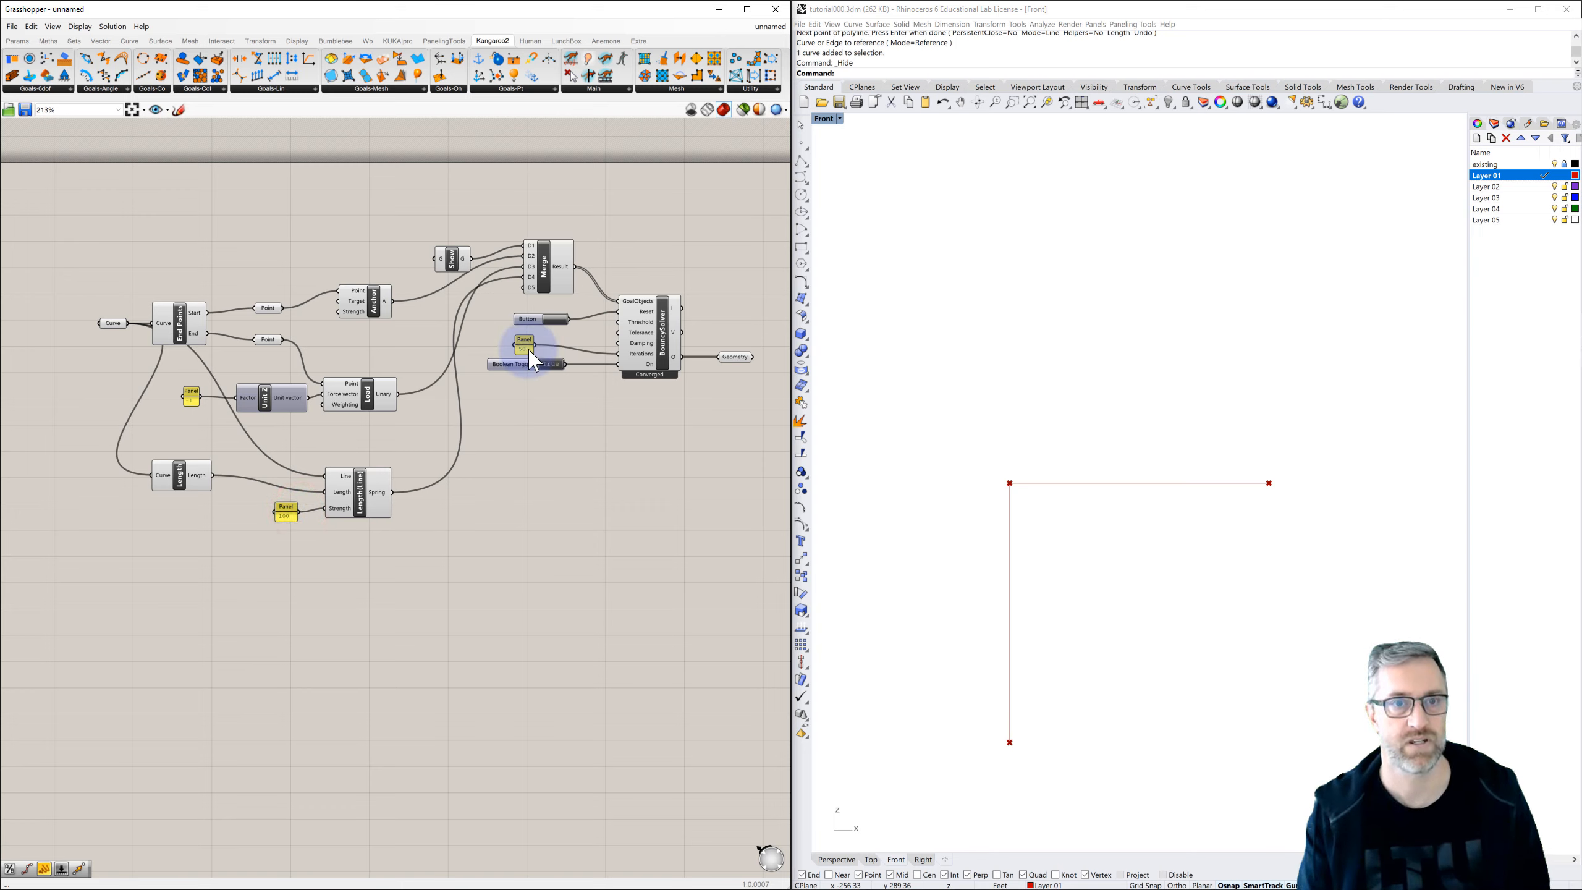
left_click(551, 319)
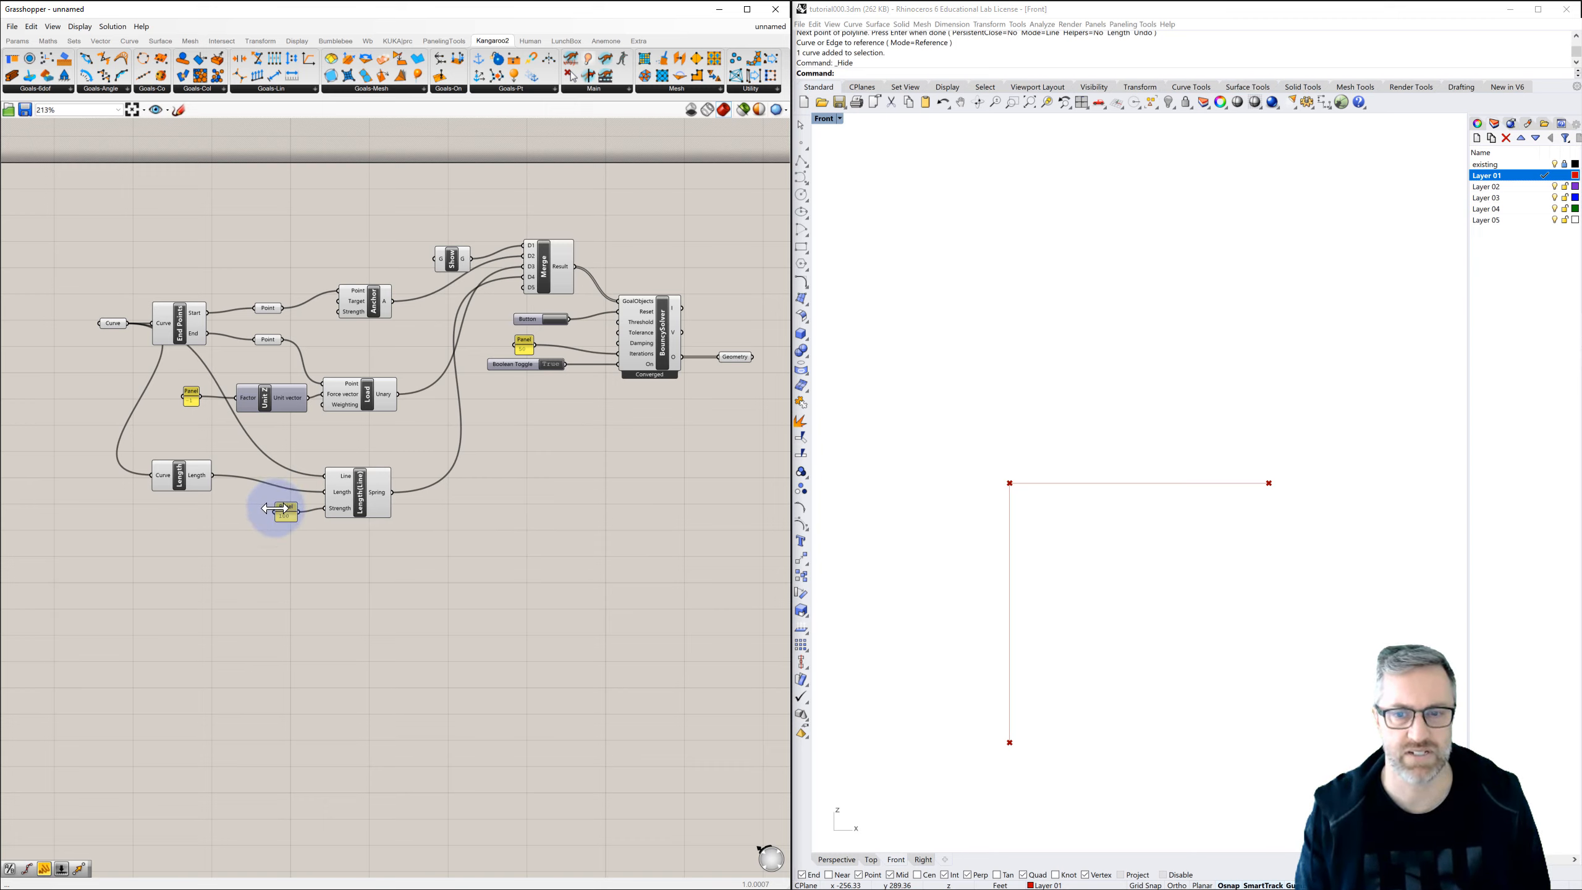
Add an empty panel below the Length component and wire the Length output into it to read the original line's length.
right_click_drag(875, 577, 883, 551)
right_click_drag(607, 485, 530, 470)
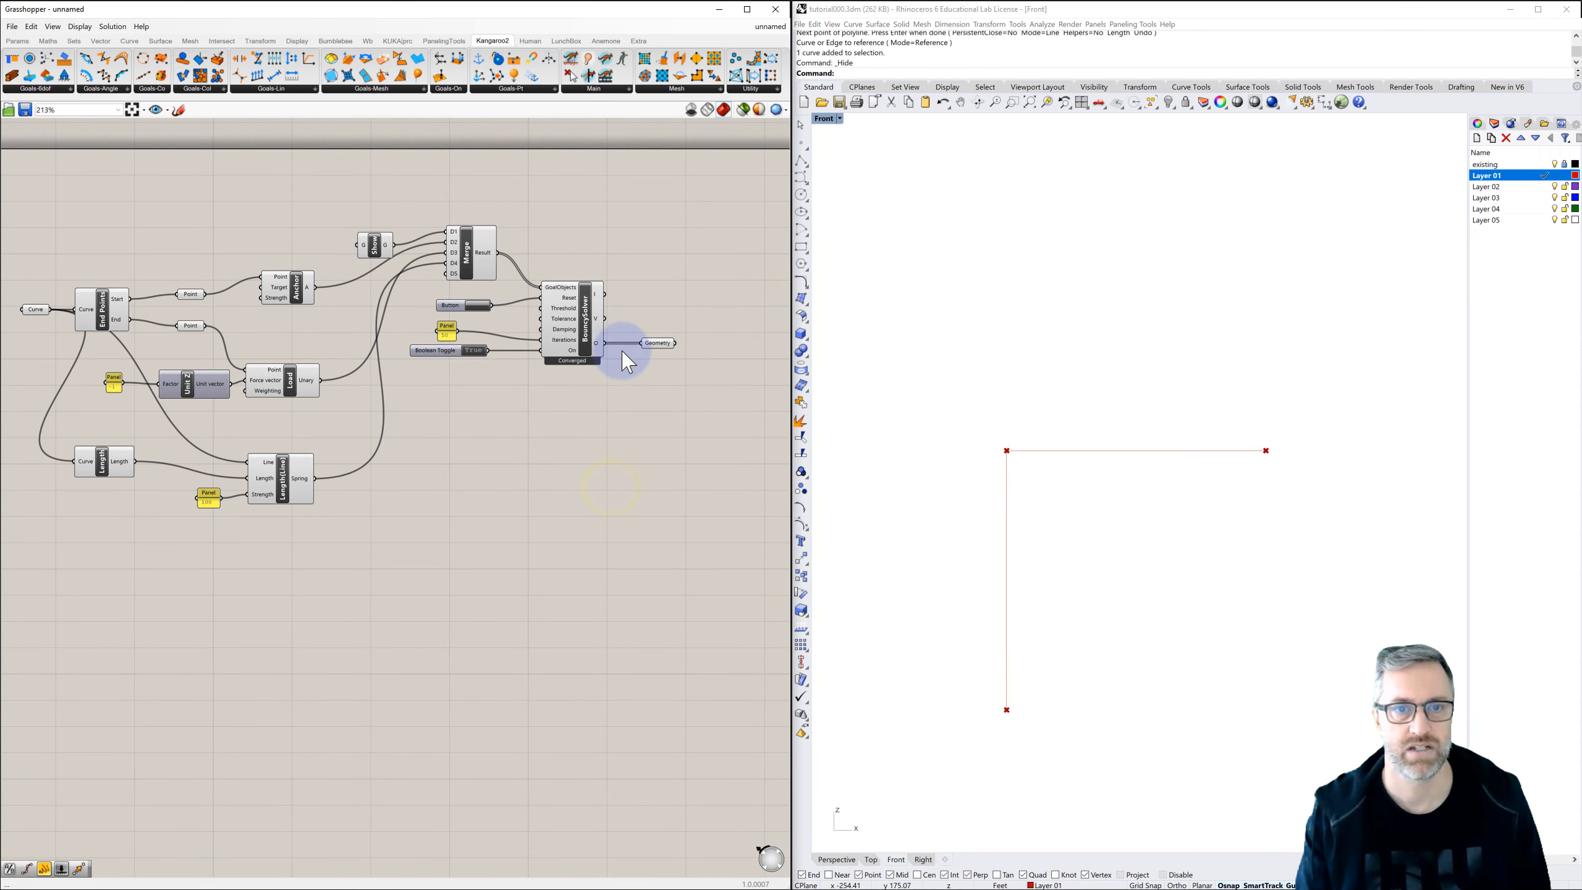
mouse_move(655, 354)
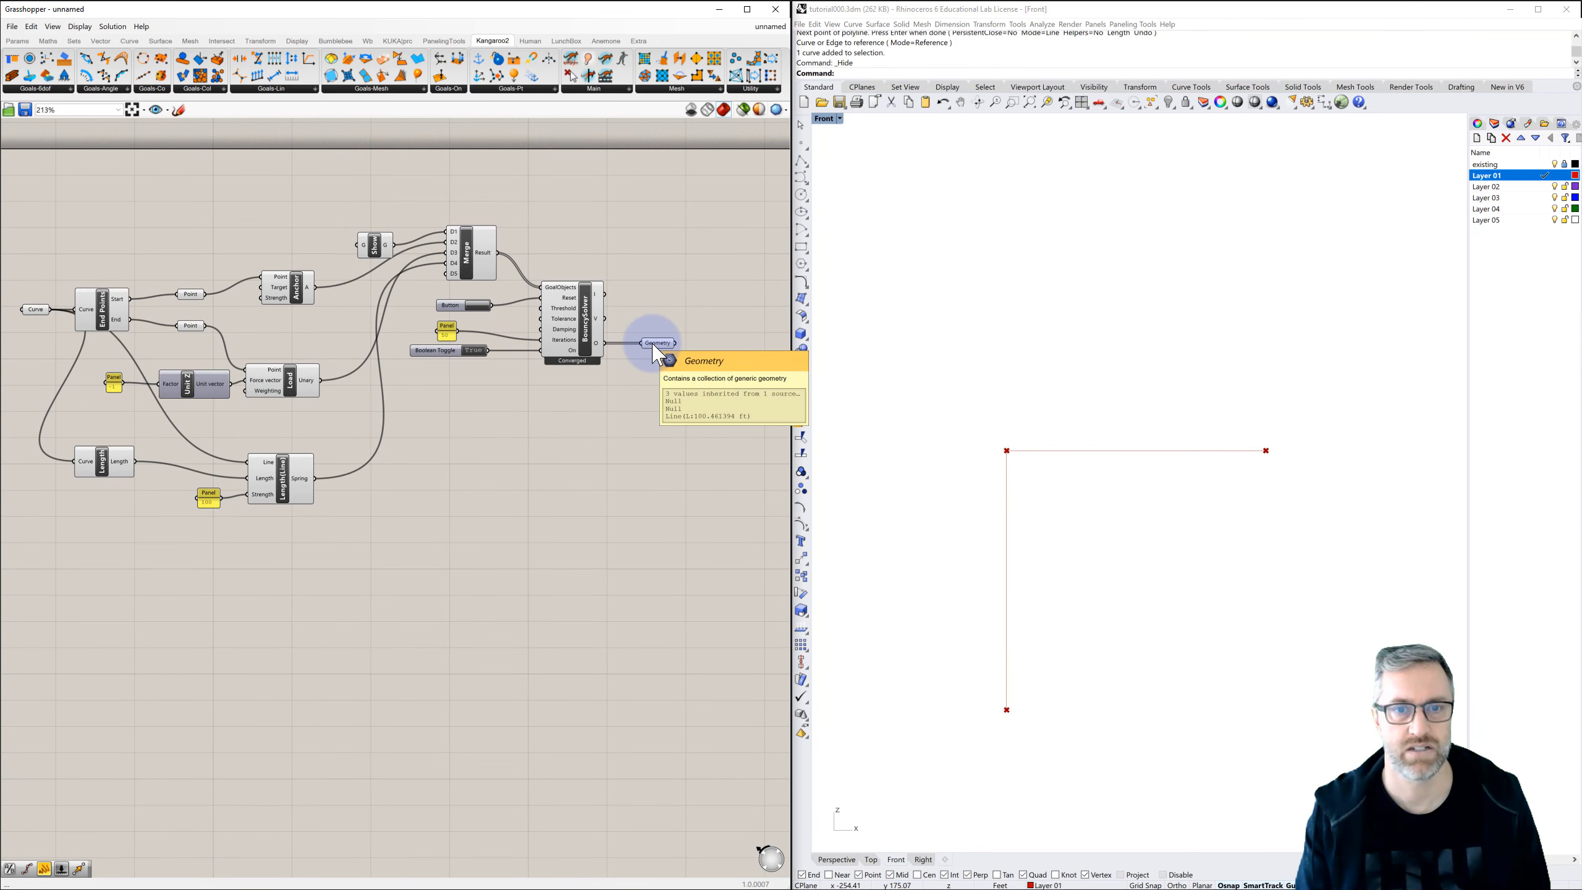
right_click_drag(655, 354, 620, 347)
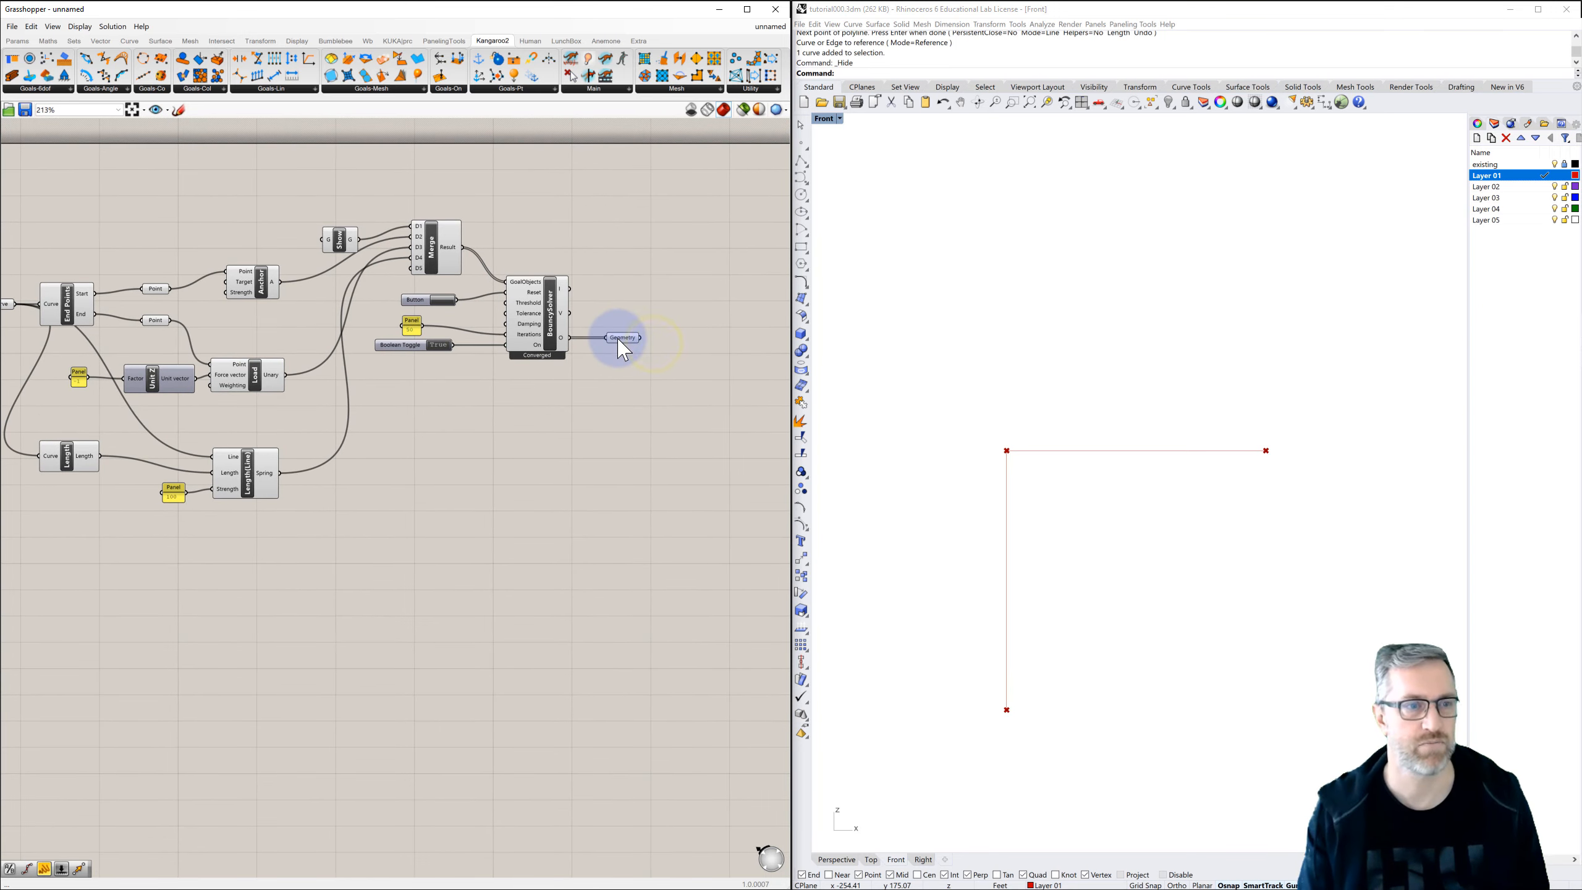
right_click_drag(345, 522, 486, 462)
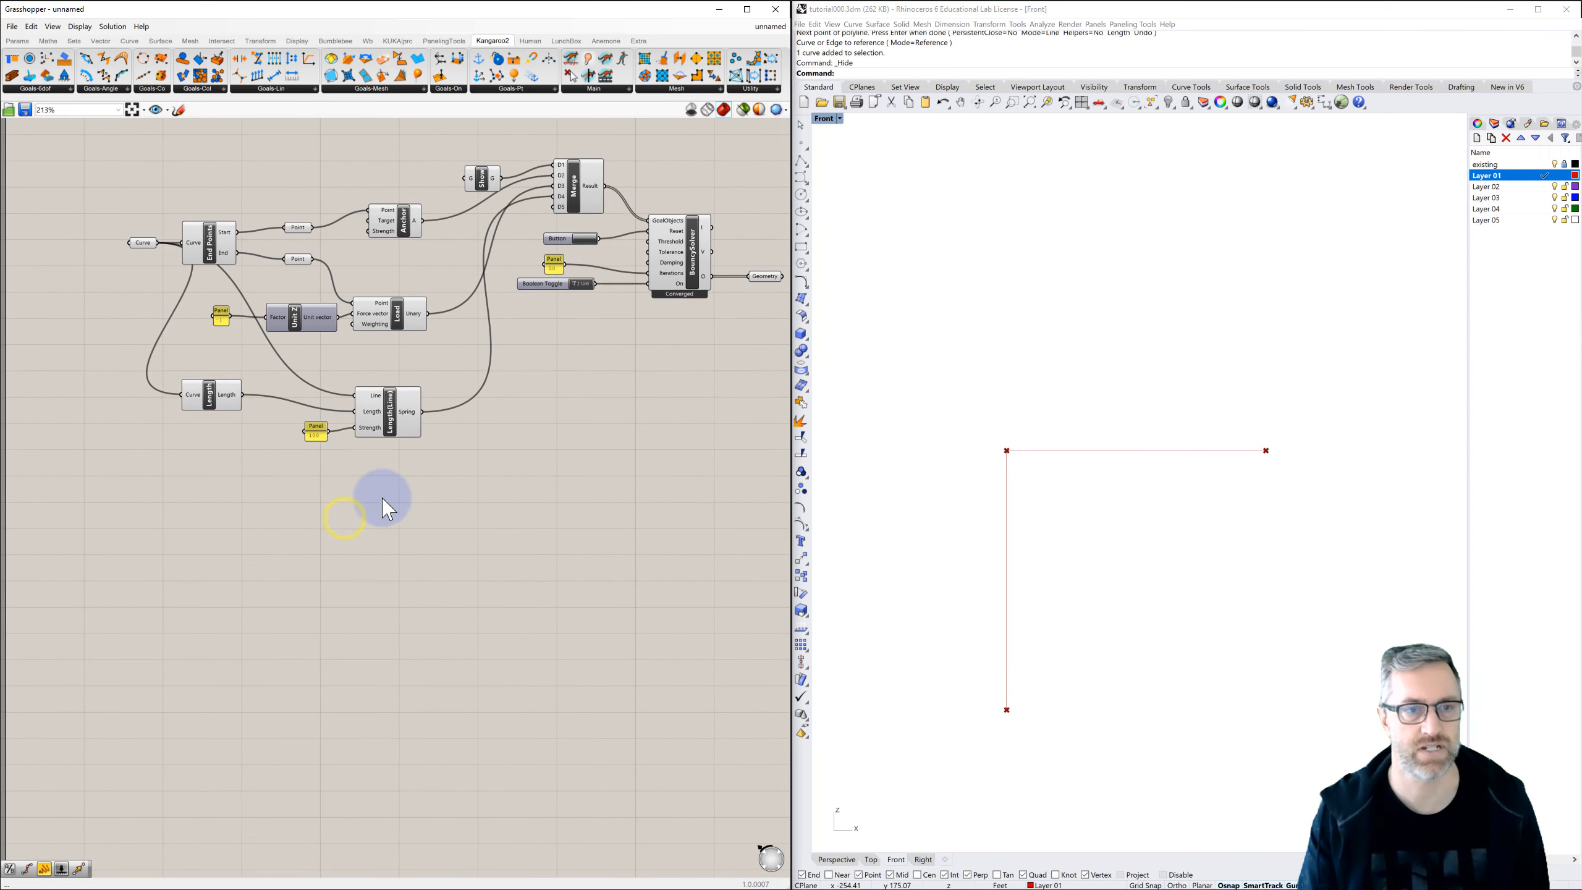
double_click(287, 521)
type("//")
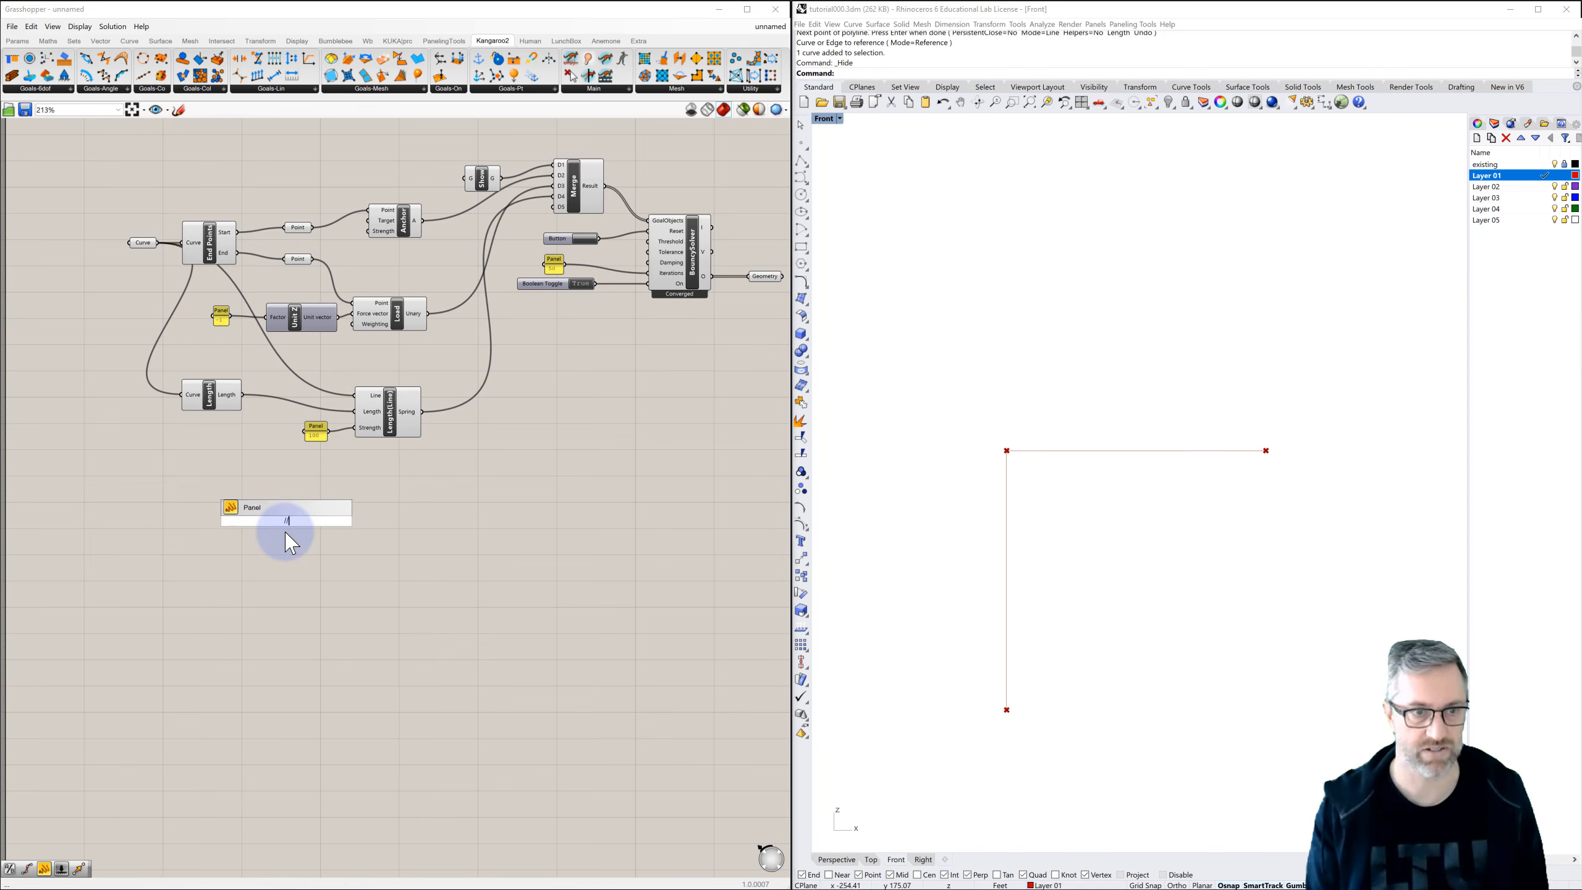
key("Return")
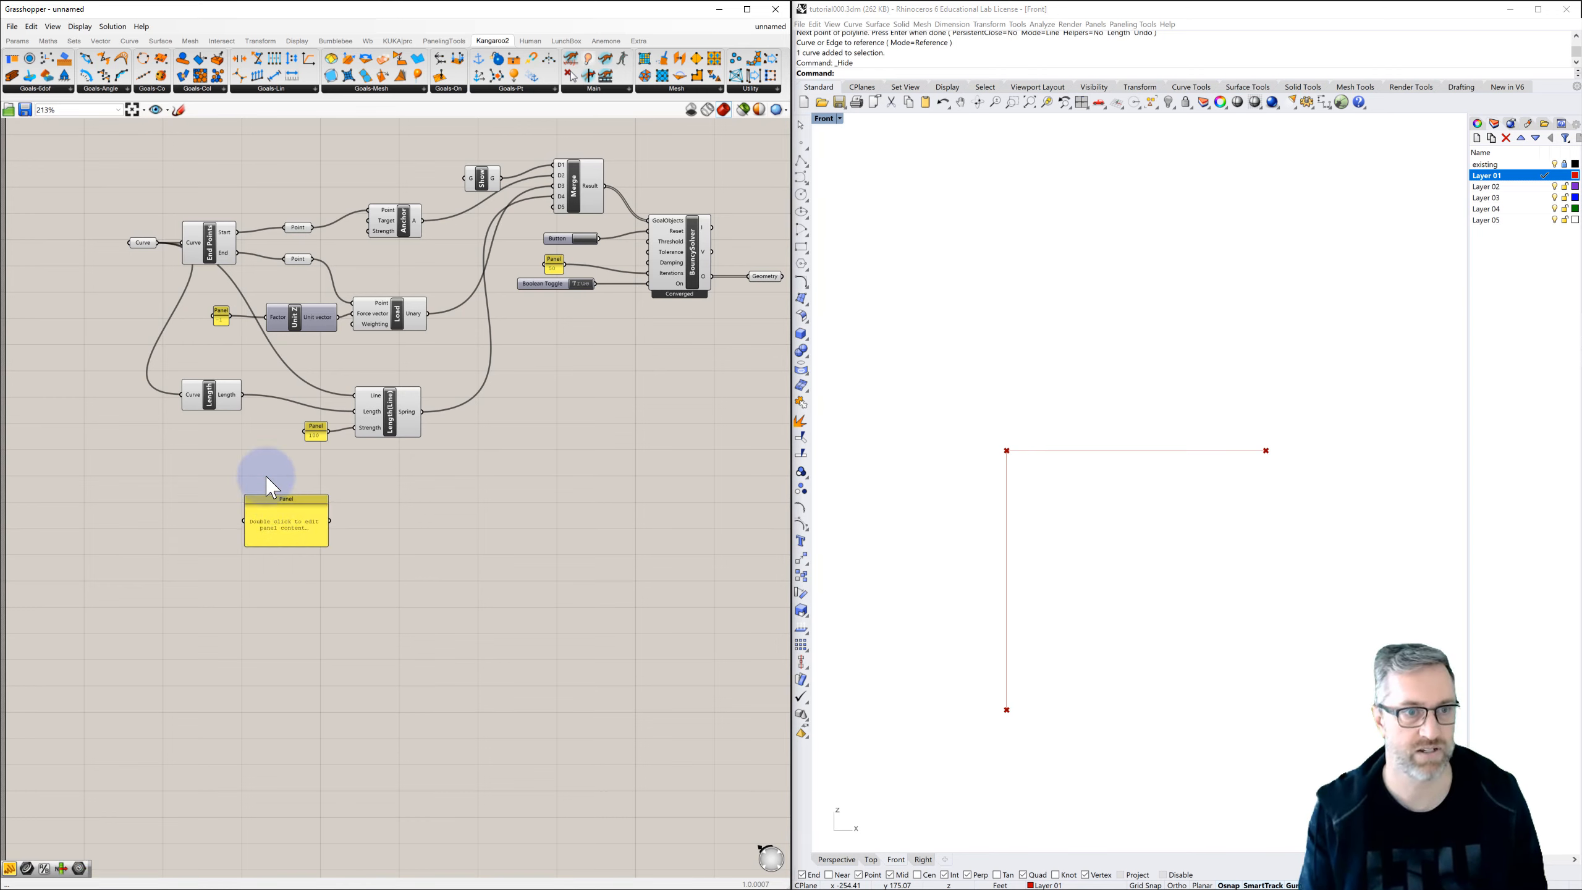
left_click_drag(246, 395, 266, 531)
scroll(269, 519, "up", 2)
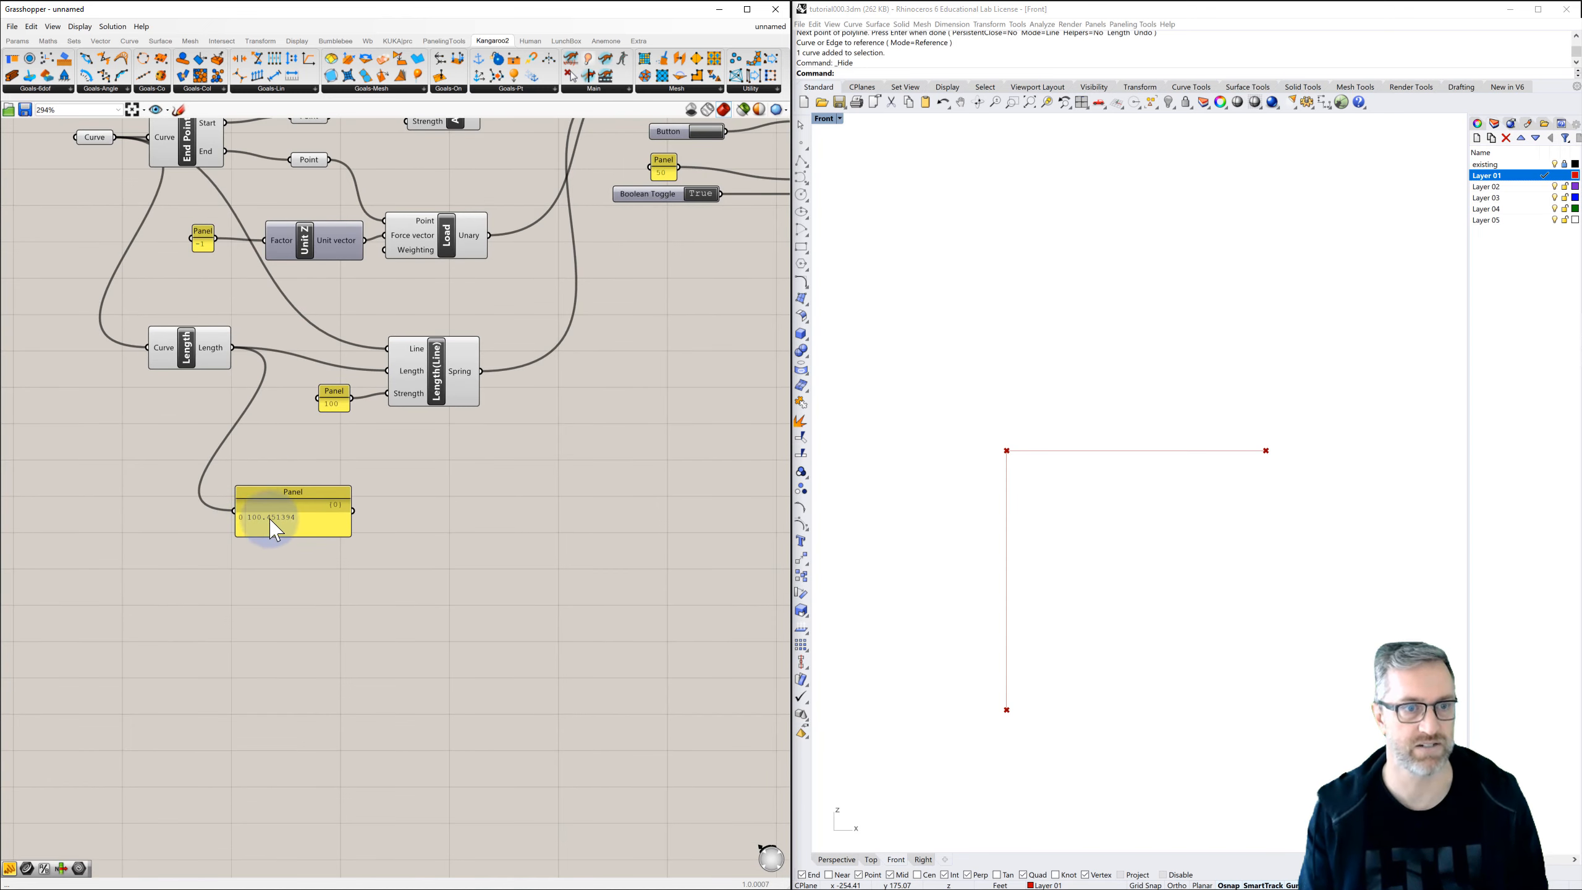
right_click_drag(293, 481, 239, 529)
scroll(239, 529, "down", 2)
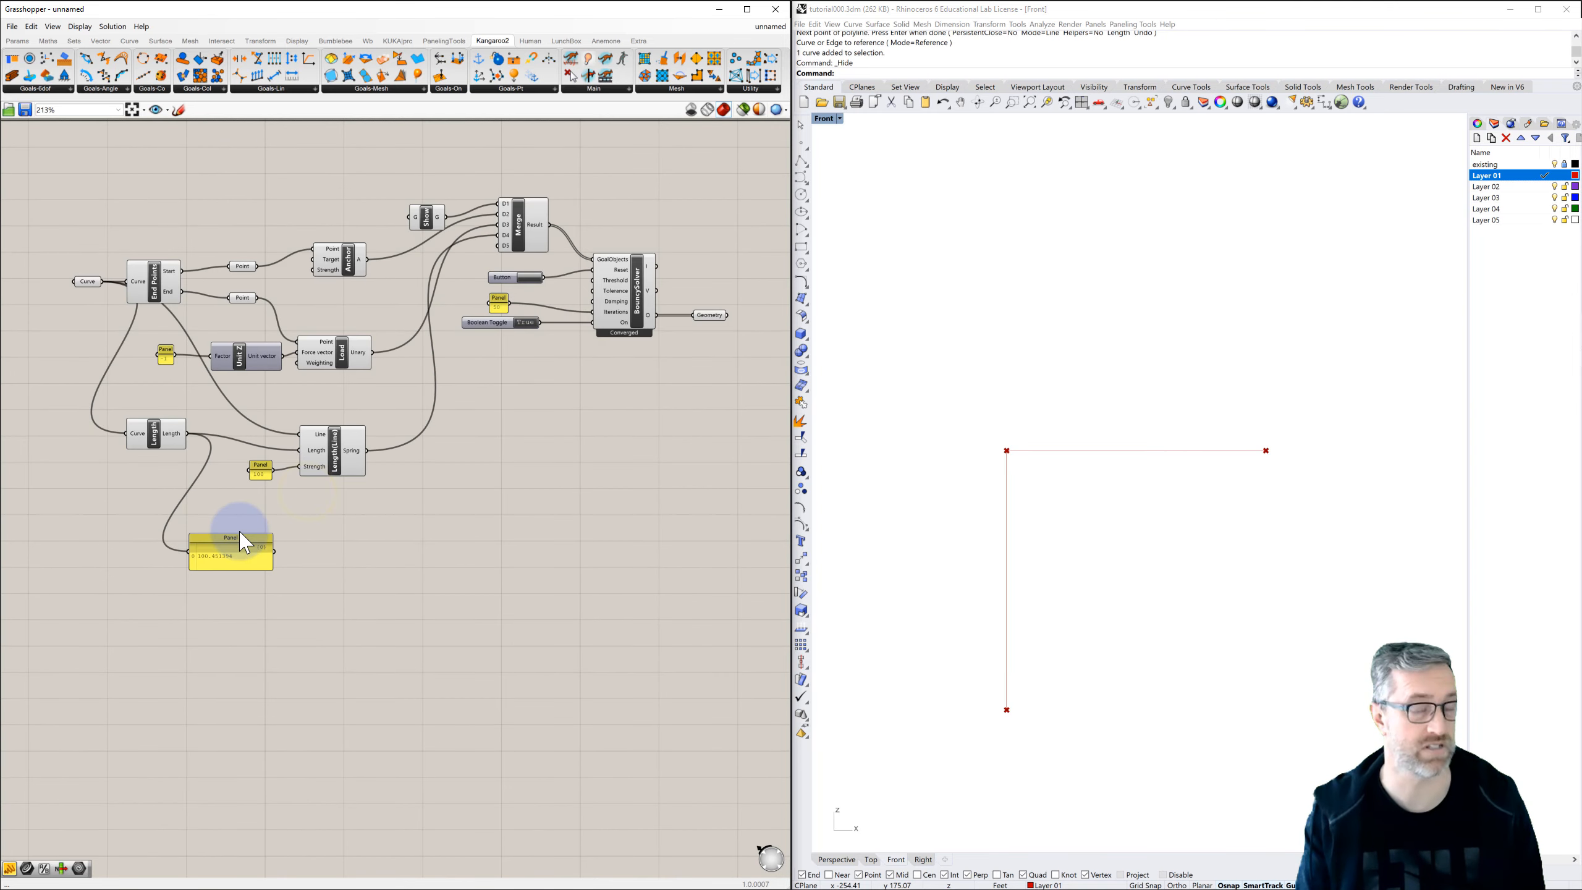
Add a panel after the Geometry parameter, wire Geometry into it, then make it taller and move it farther from the parameter.
right_click_drag(354, 503, 311, 508)
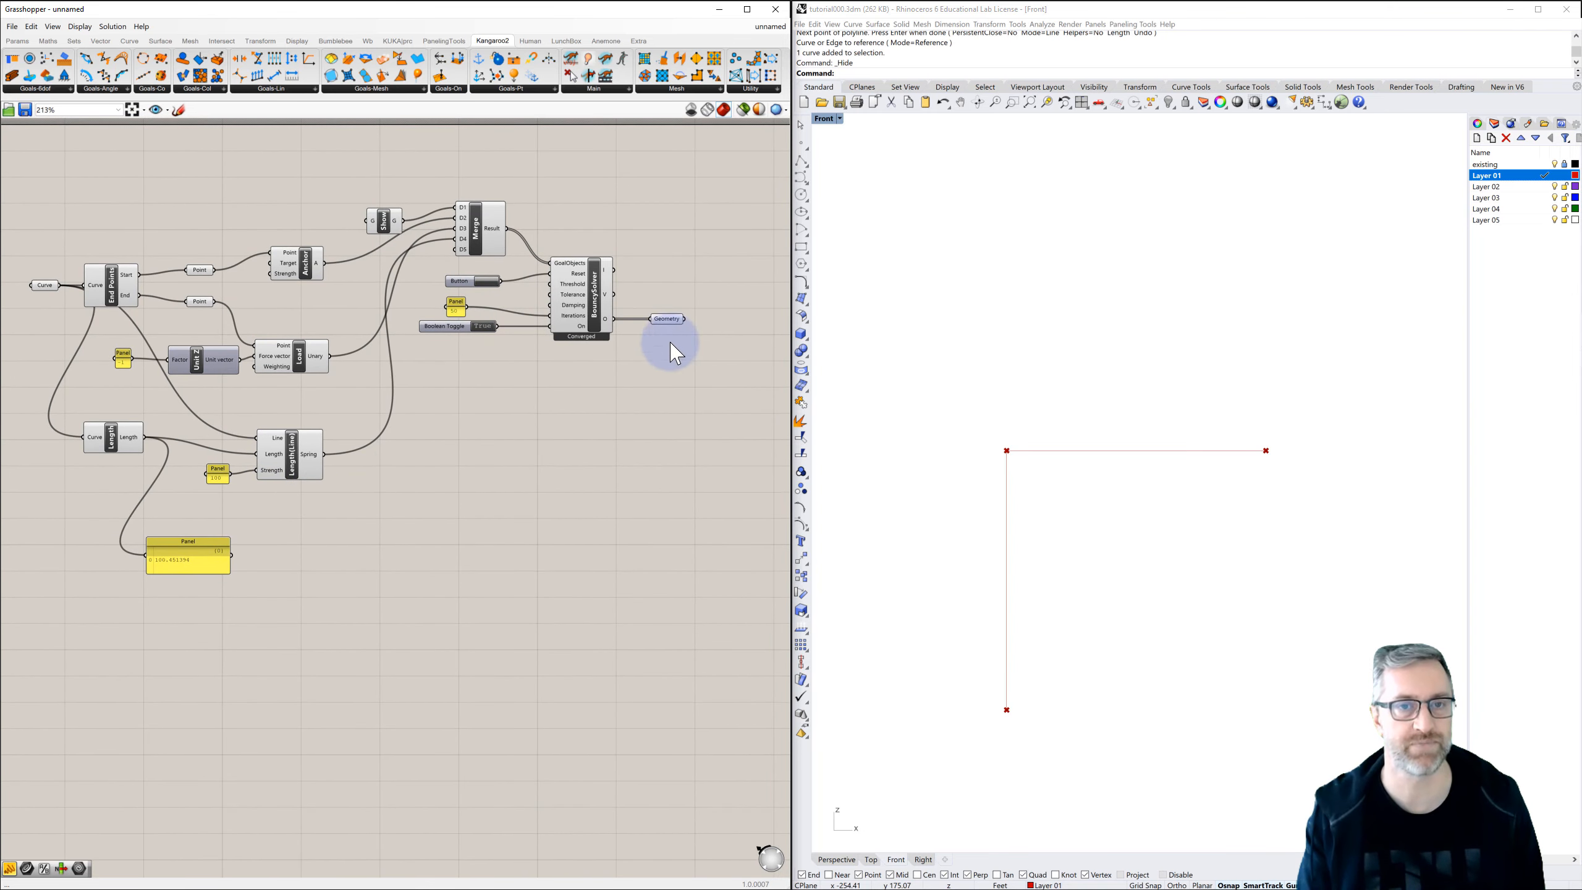
right_click_drag(692, 336, 632, 339)
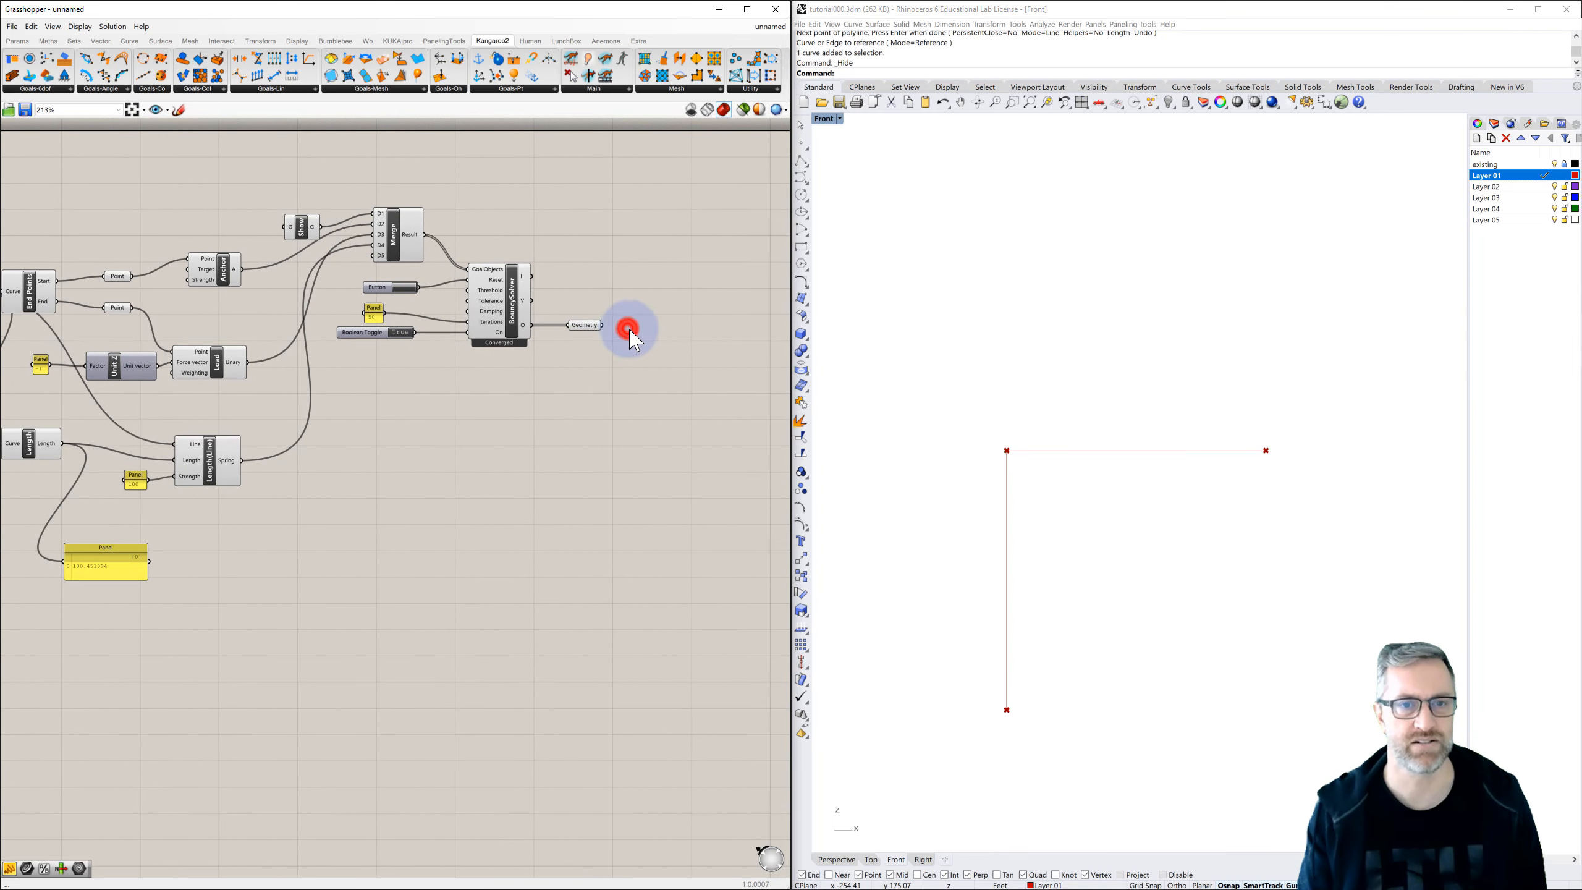
double_click(632, 340)
type("Panel")
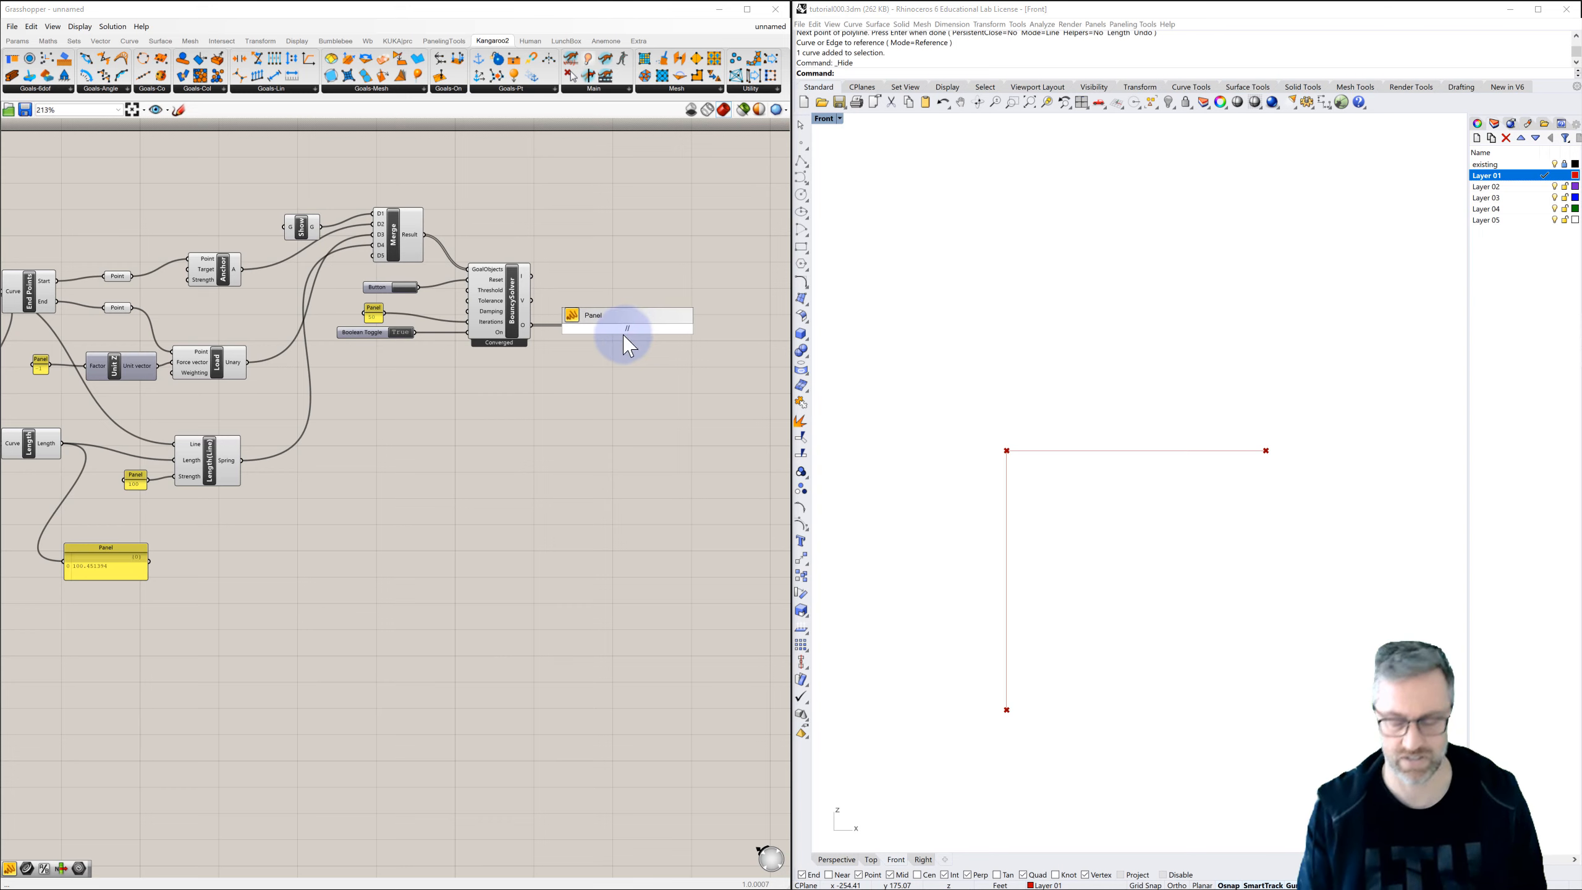
key("Return")
left_click_drag(635, 311, 675, 312)
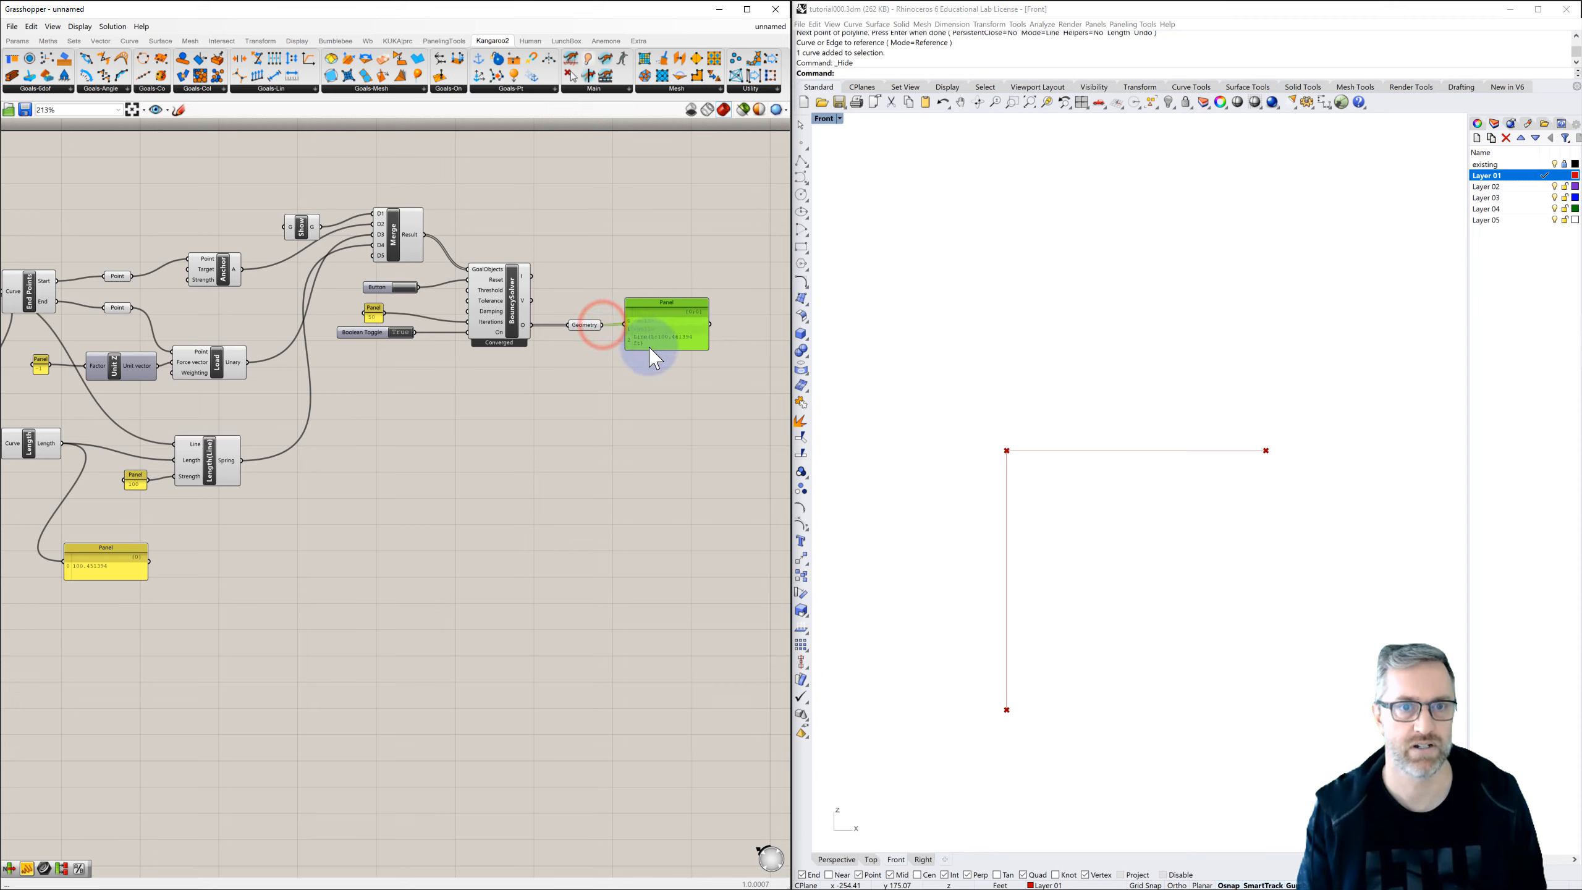
left_click_drag(648, 411, 648, 419)
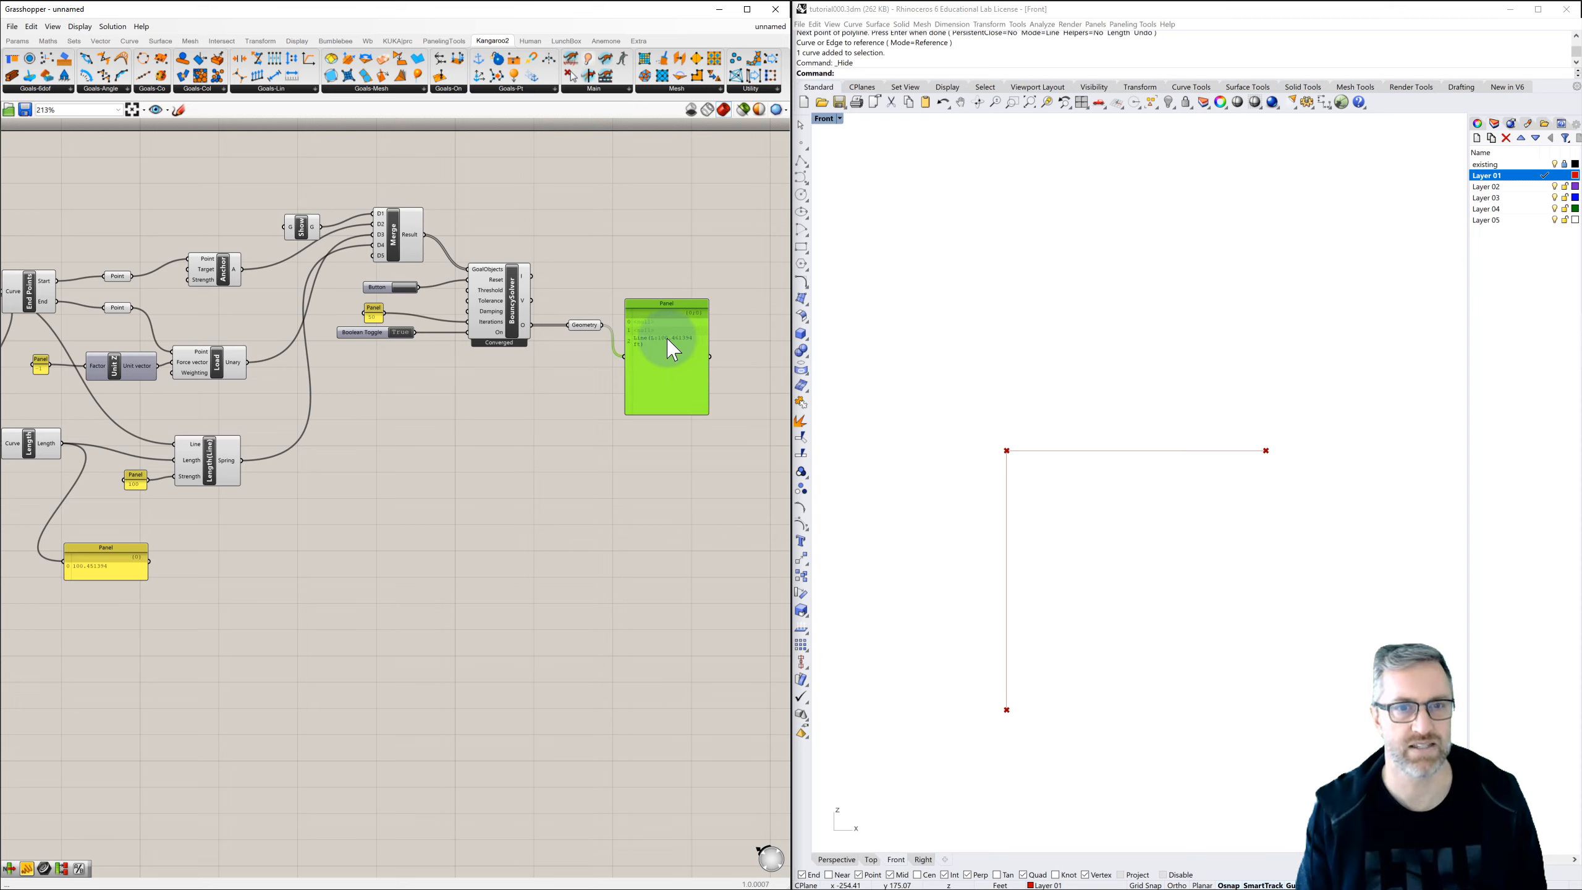
left_click_drag(681, 315, 742, 289)
Add a List Item component between Geometry and its panel, and wire Geometry into the List input.
right_click_drag(647, 328, 610, 328)
double_click(582, 348)
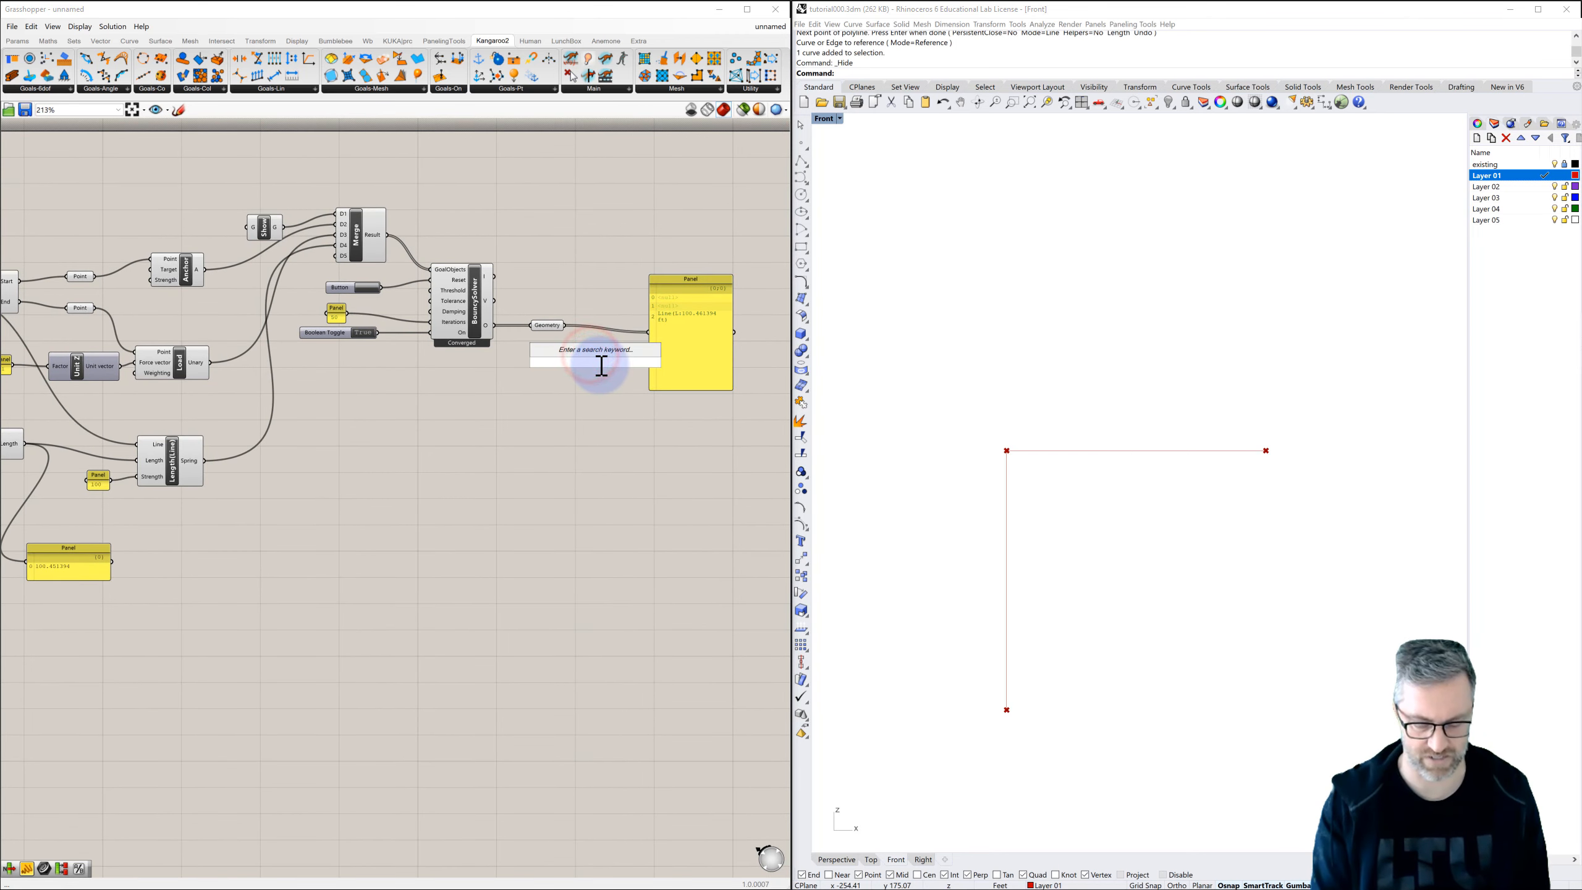
type("list")
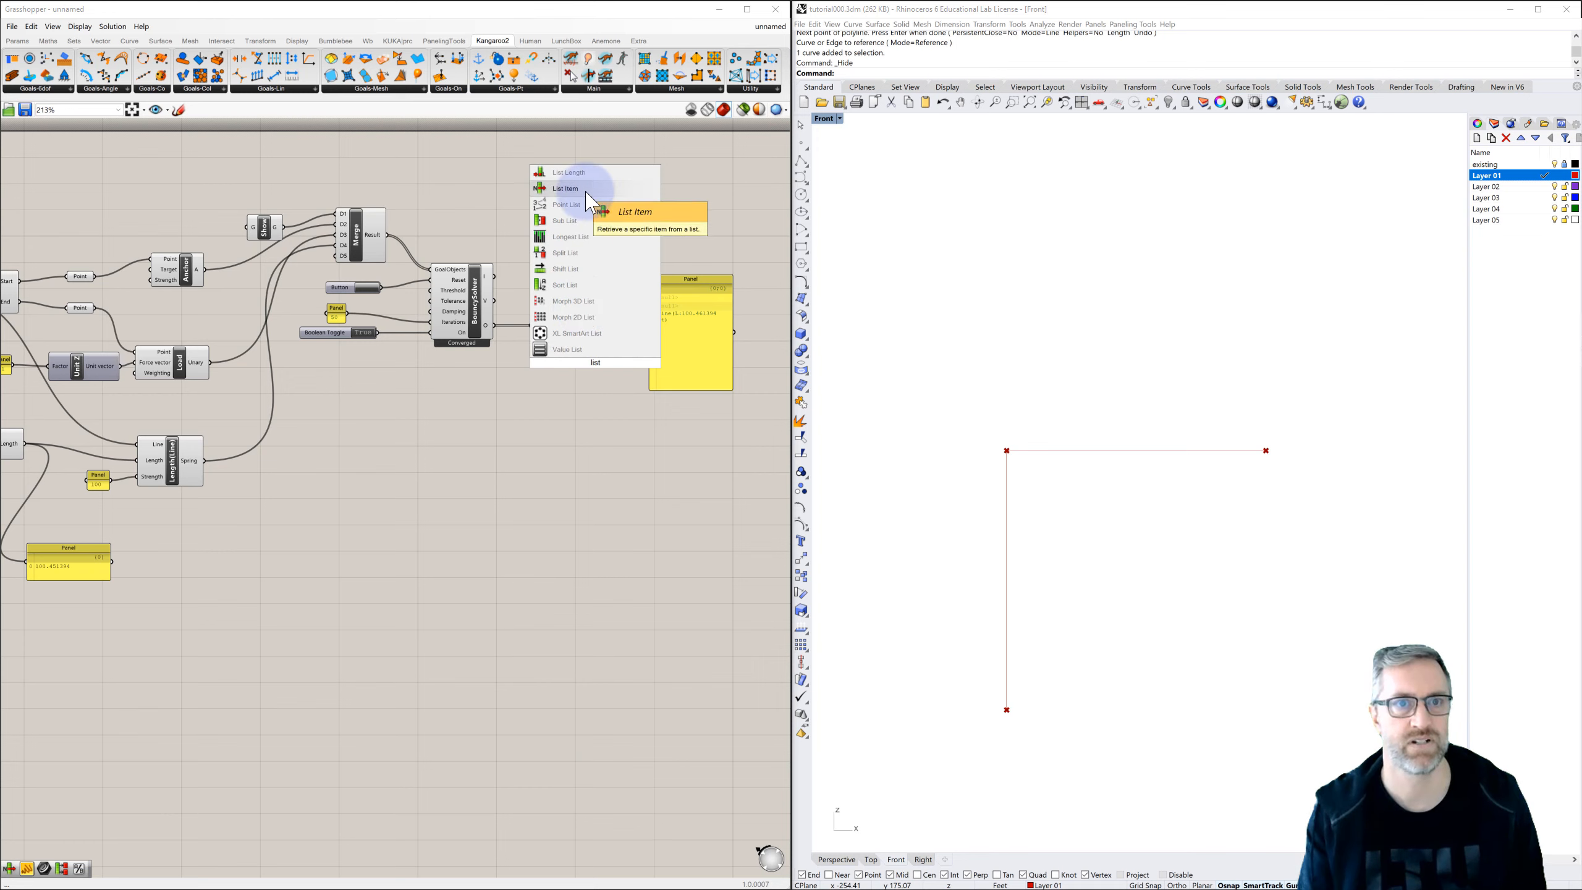
left_click(586, 190)
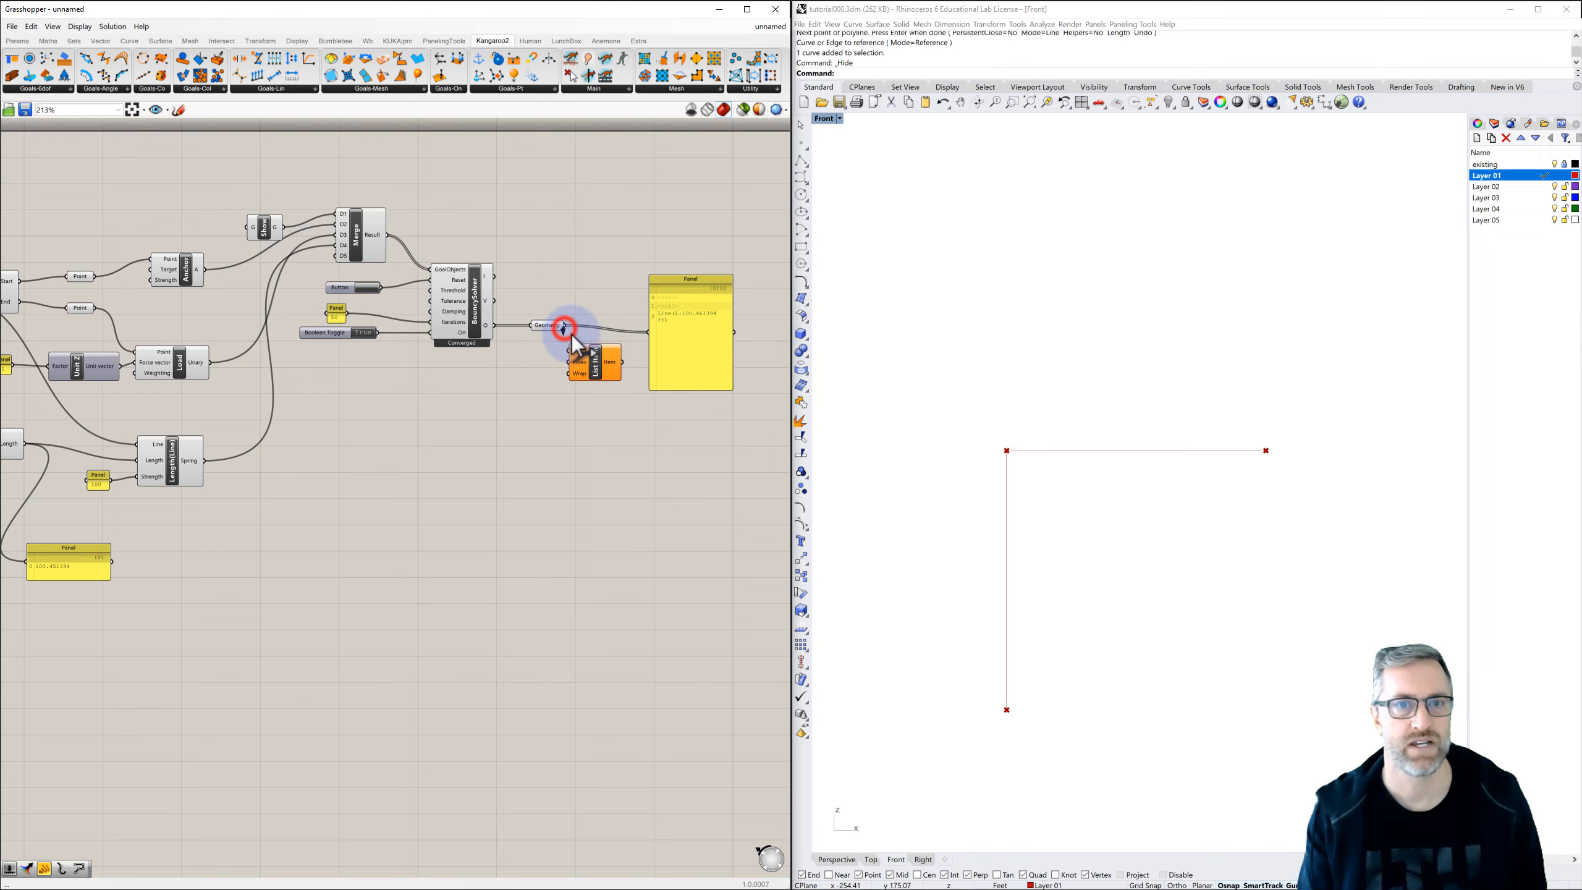
left_click_drag(564, 326, 568, 351)
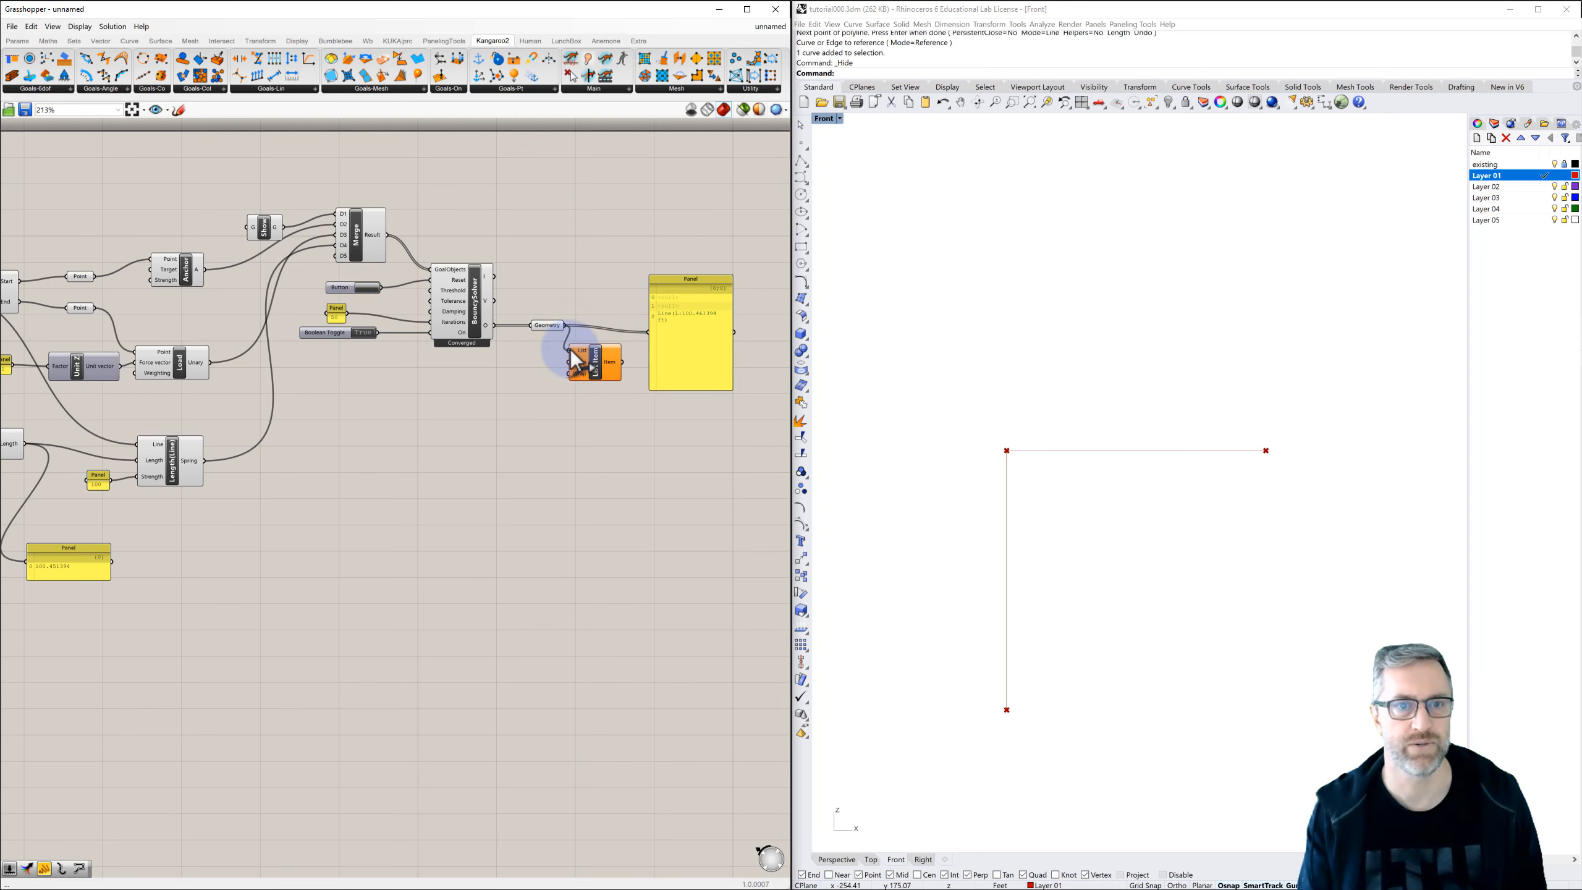
Wire a new panel with the line's index into List Item's Index input, and List Item's output into the large panel.
double_click(531, 369)
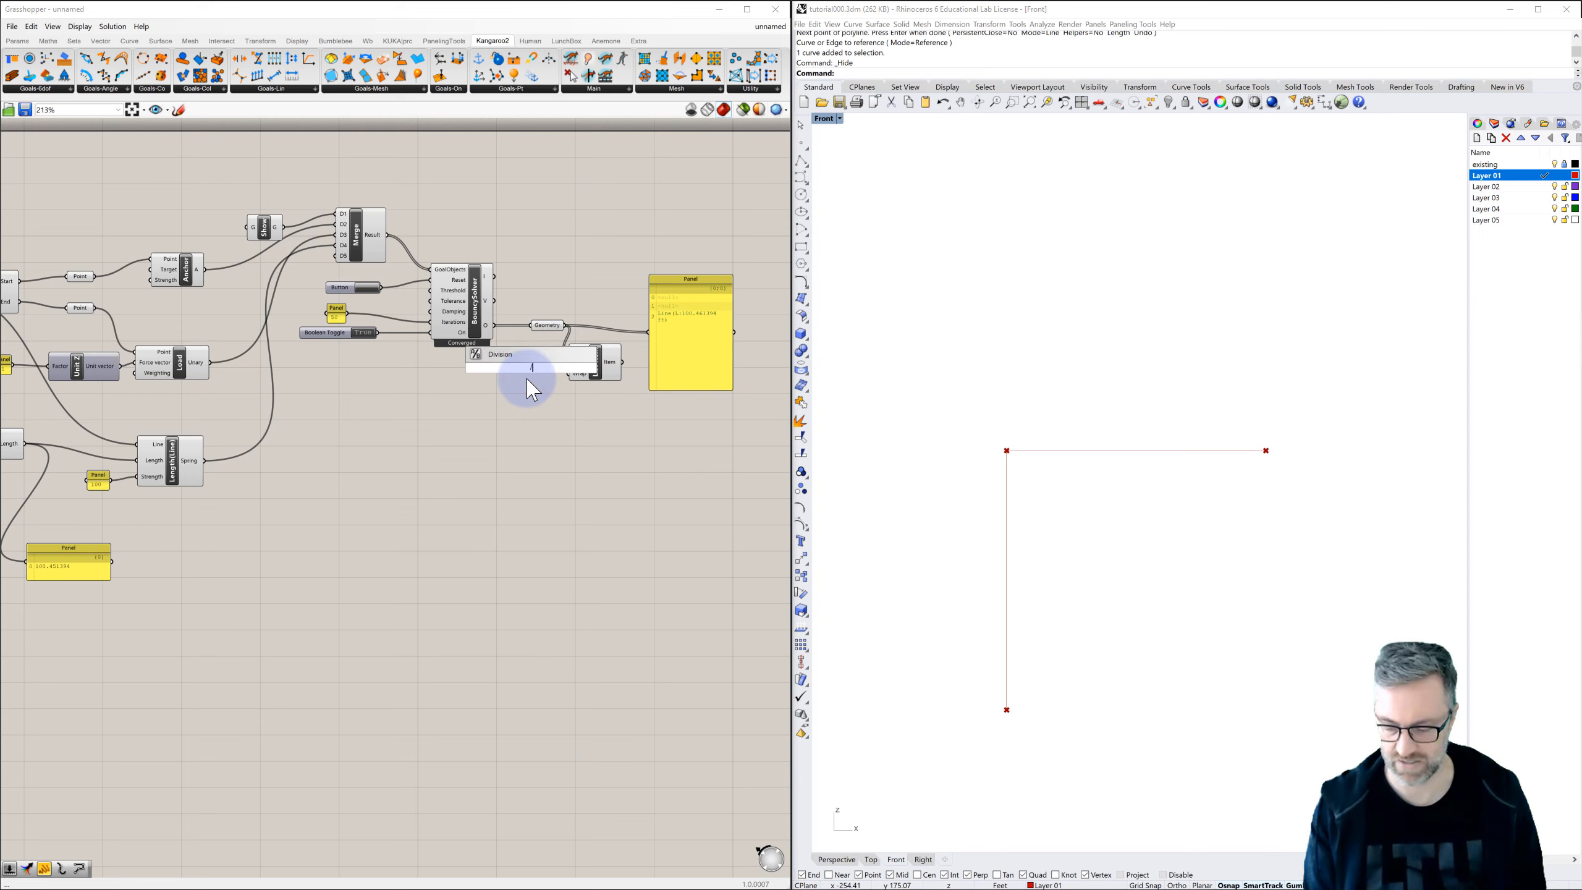
key("Return")
left_click_drag(564, 364, 569, 362)
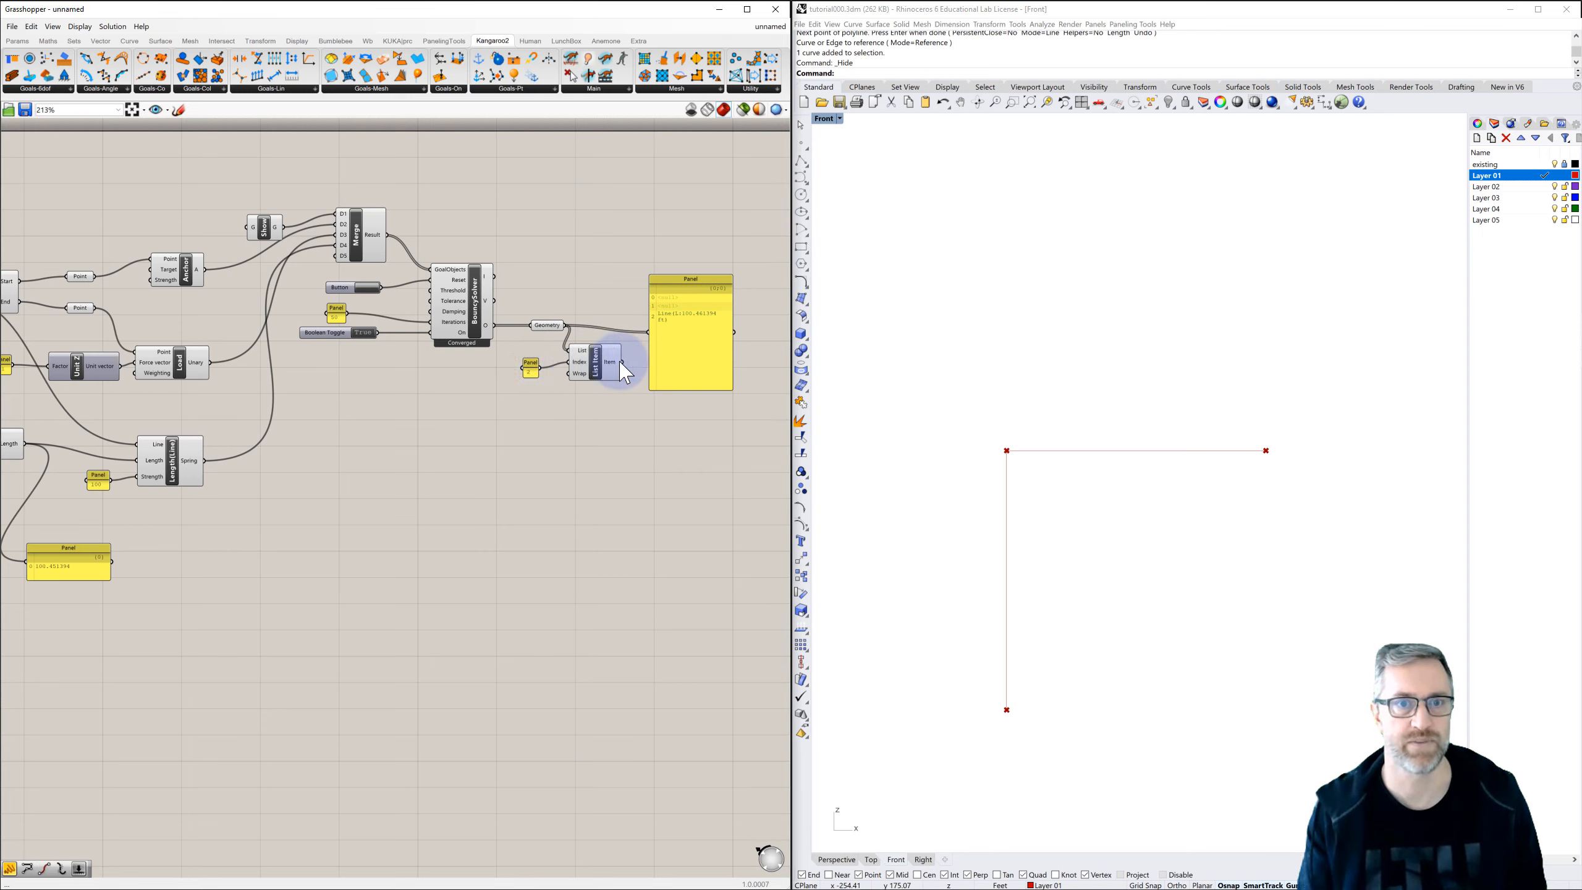
left_click_drag(635, 356, 649, 331)
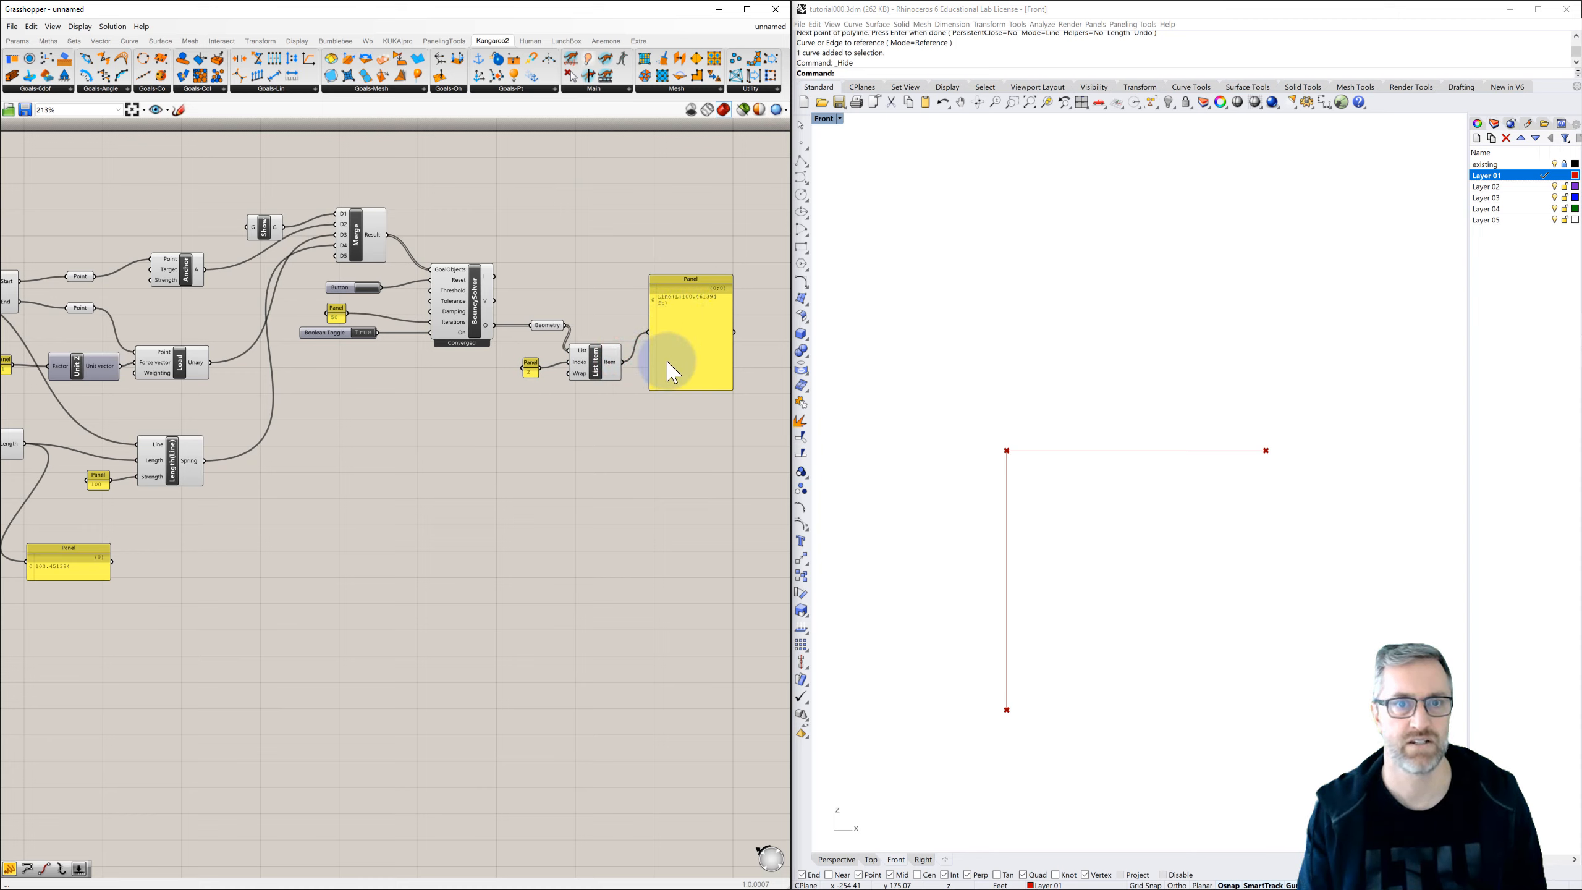
Move List Item's output panel beside the original length panel, shorten it, and compare the simulated line's length with the original.
left_click_drag(690, 281, 242, 565)
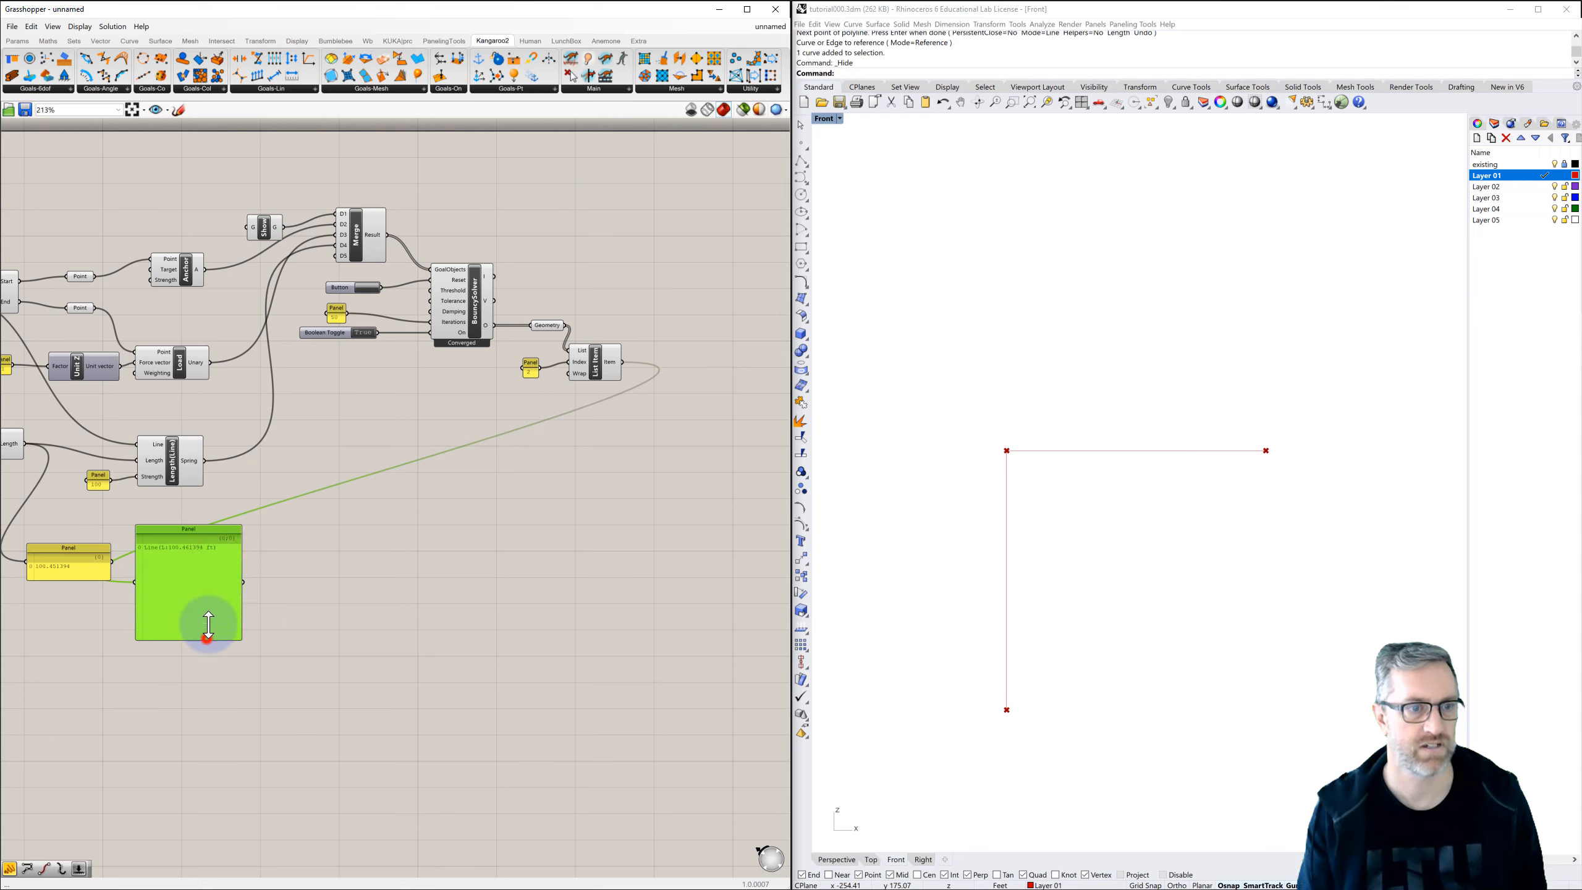
left_click_drag(209, 623, 209, 545)
right_click_drag(125, 551, 339, 528)
scroll(351, 529, "up", 5)
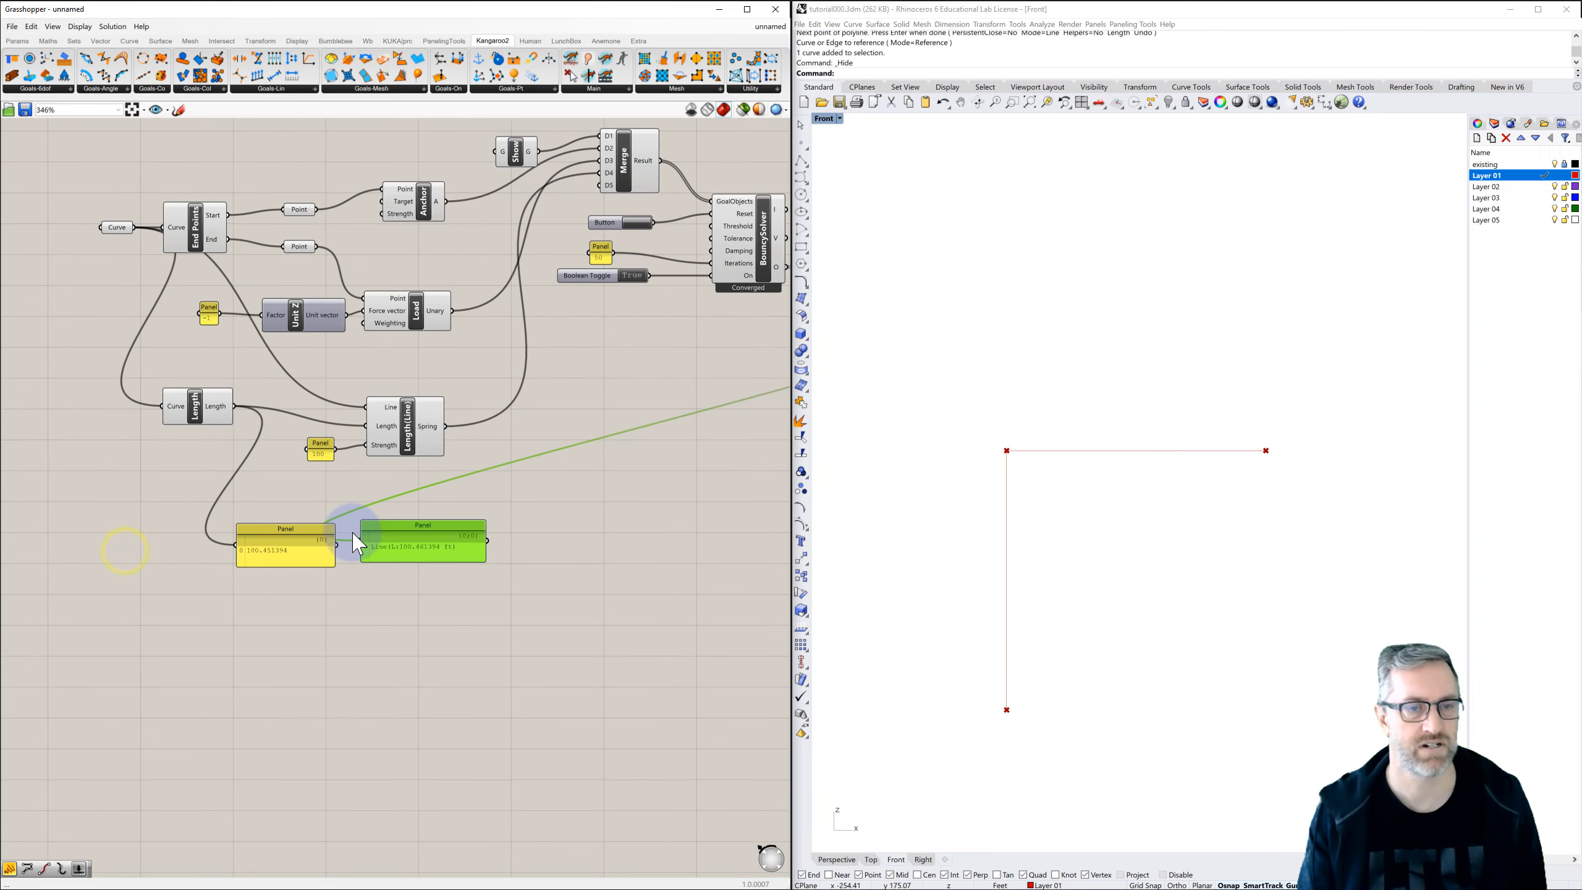
left_click(380, 637)
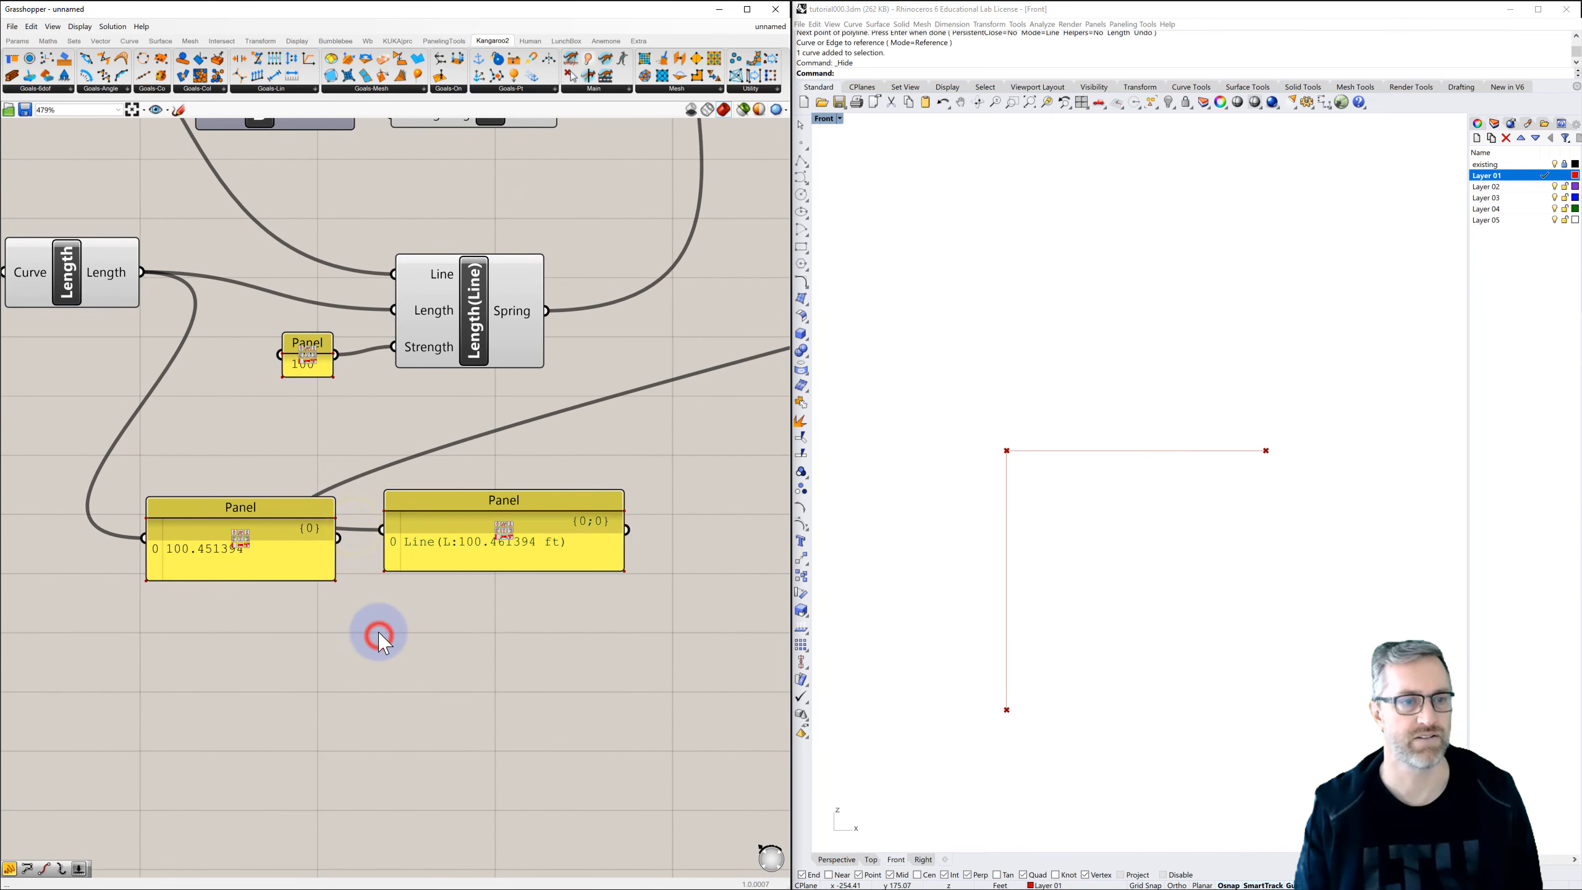
scroll(377, 640, "down", 3)
right_click_drag(378, 636, 376, 670)
scroll(376, 670, "down", 2)
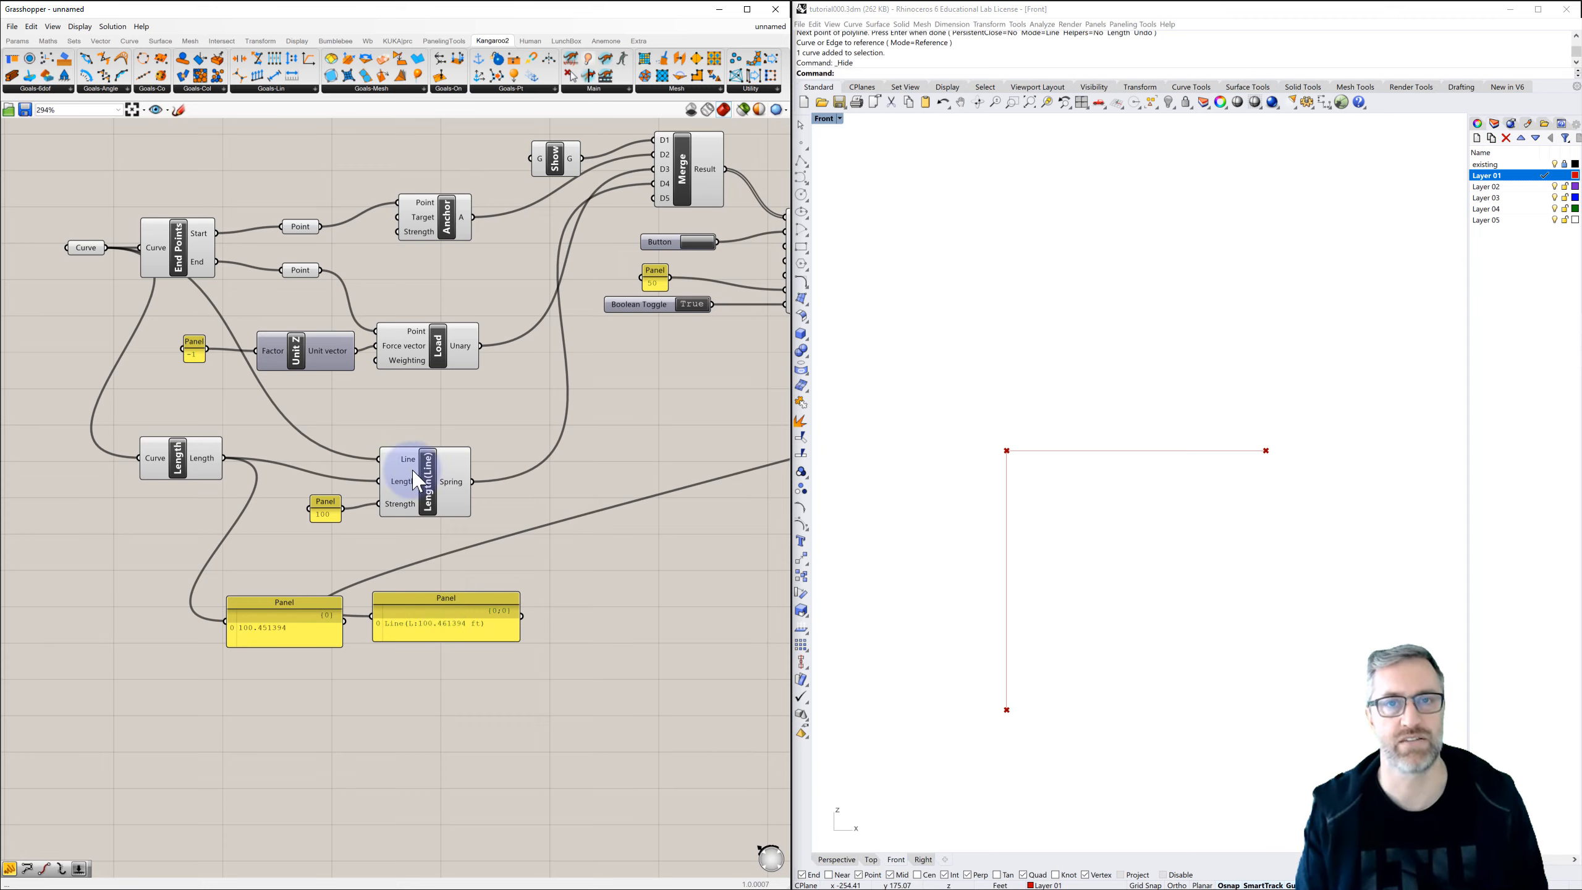
Try Length(Line) strengths of 10 and then 1, and reset the solver to test the stretch.
double_click(323, 513)
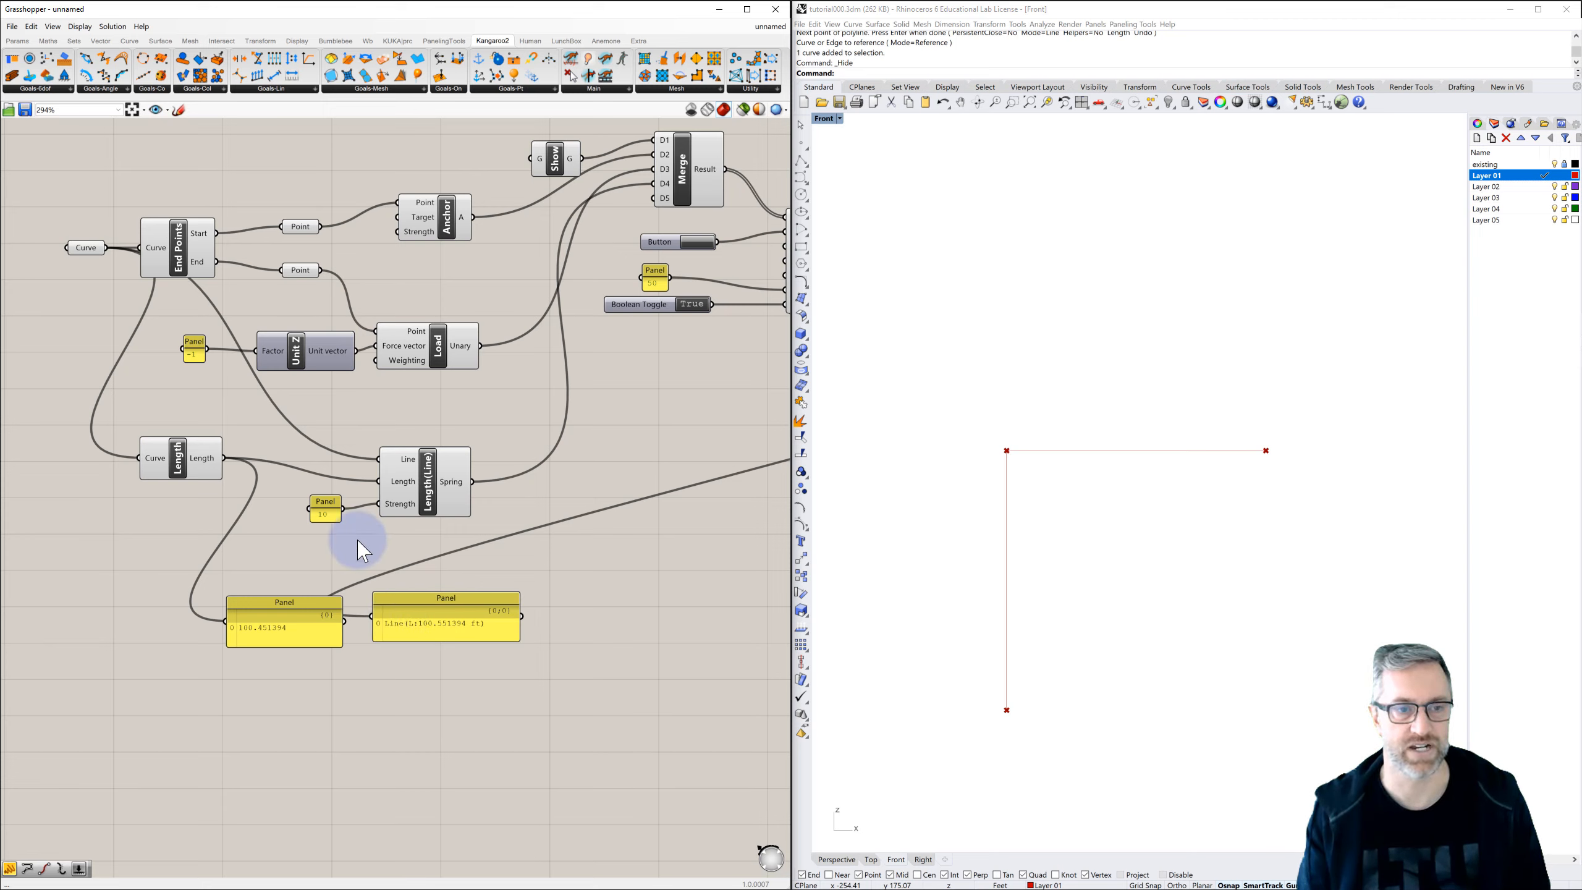
left_click(325, 511)
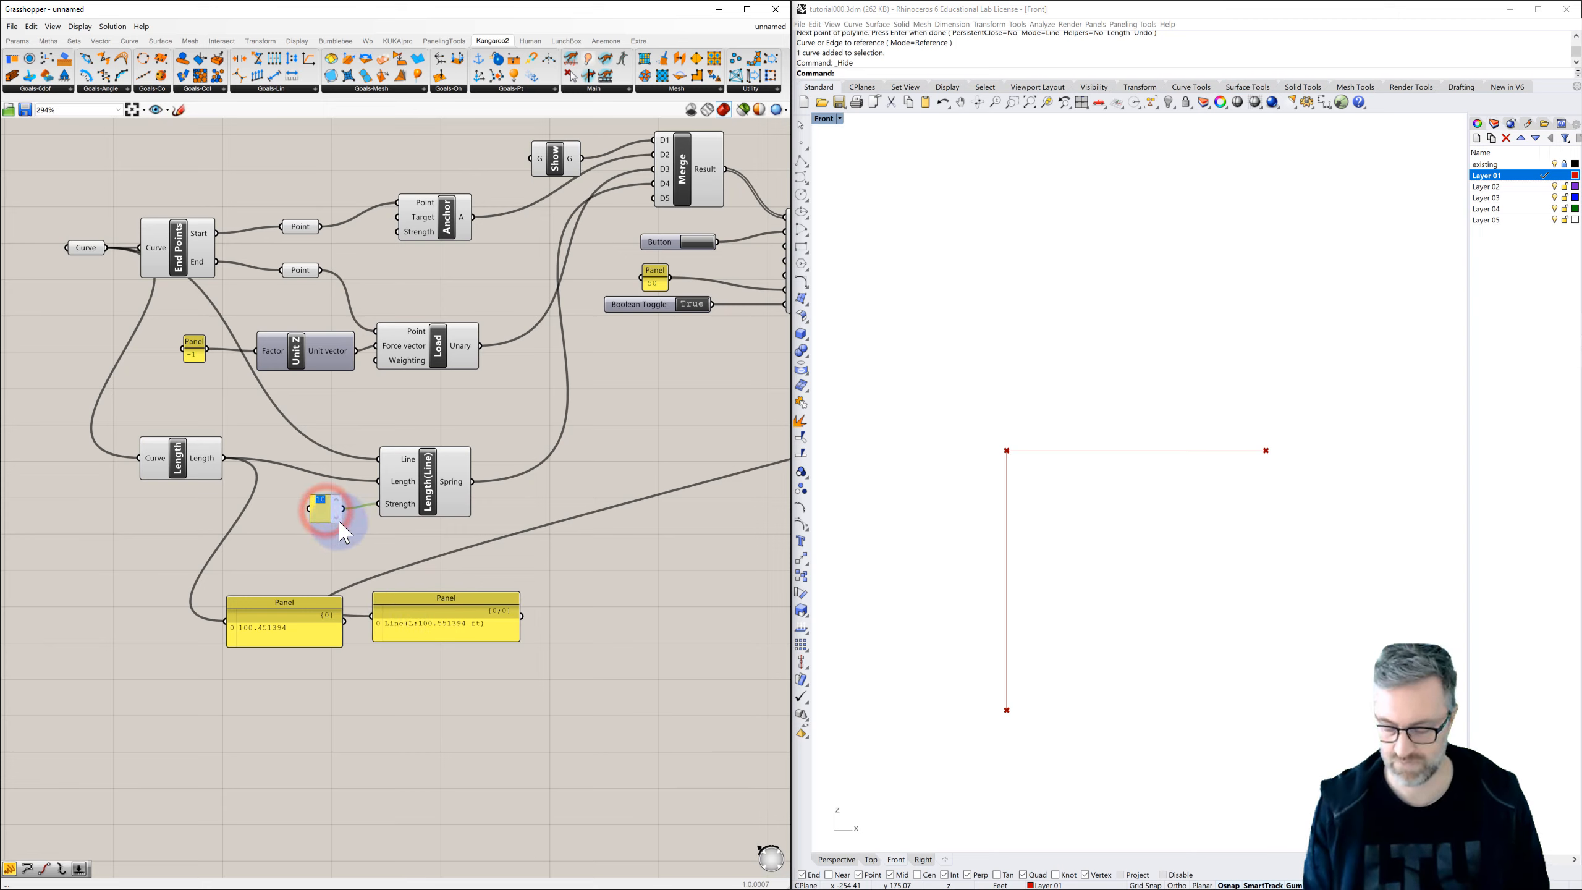
key("Return")
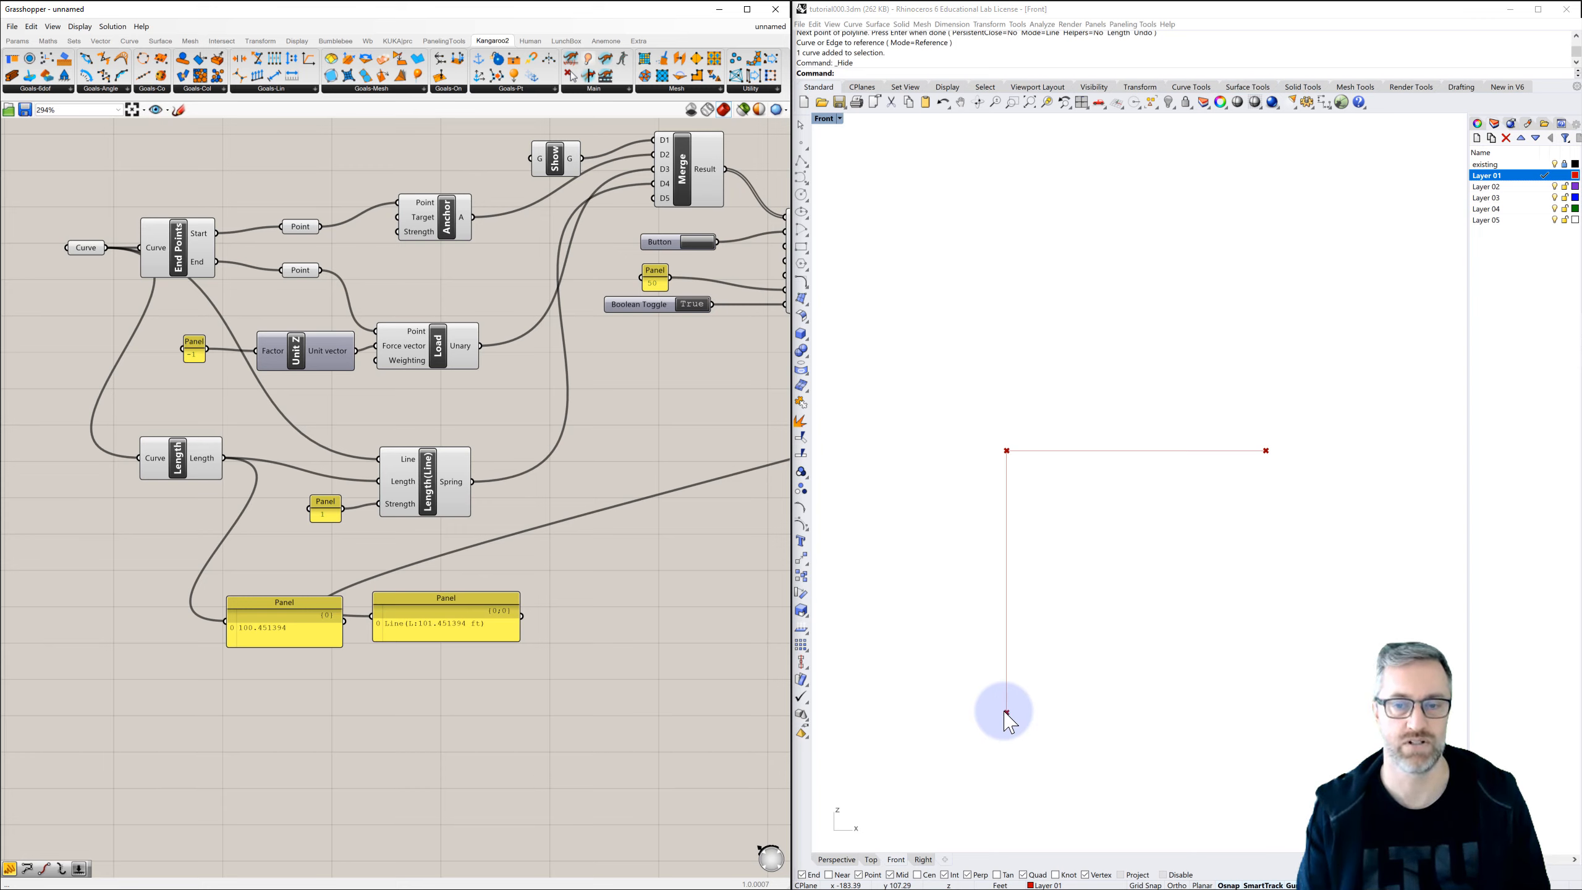
left_click(704, 243)
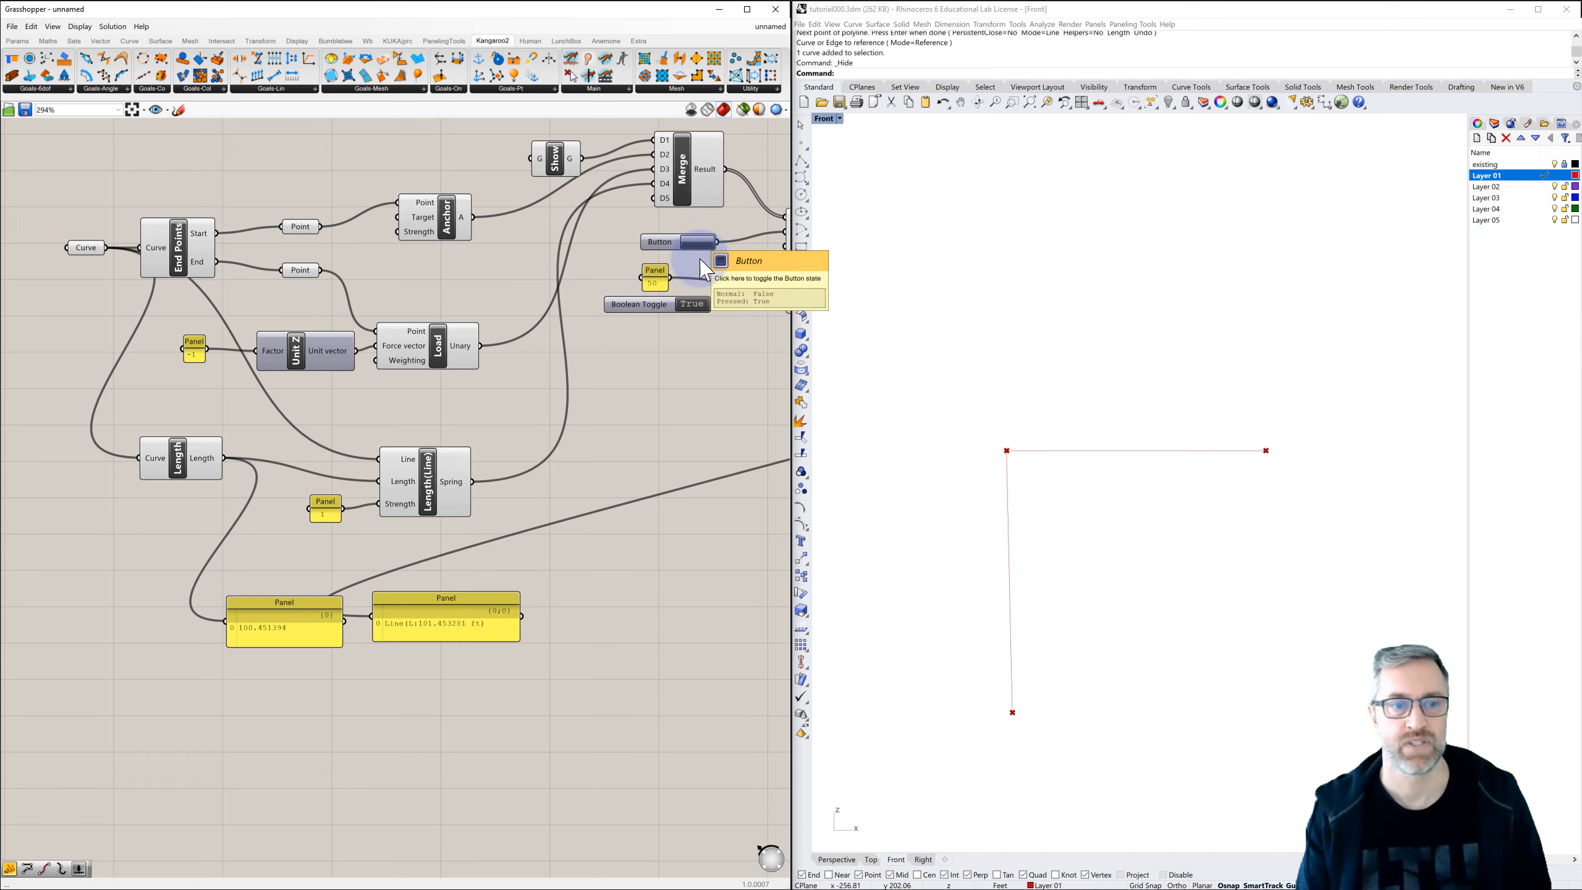
Test a Length(Line) strength of 0, then set the strength to .1.
double_click(325, 514)
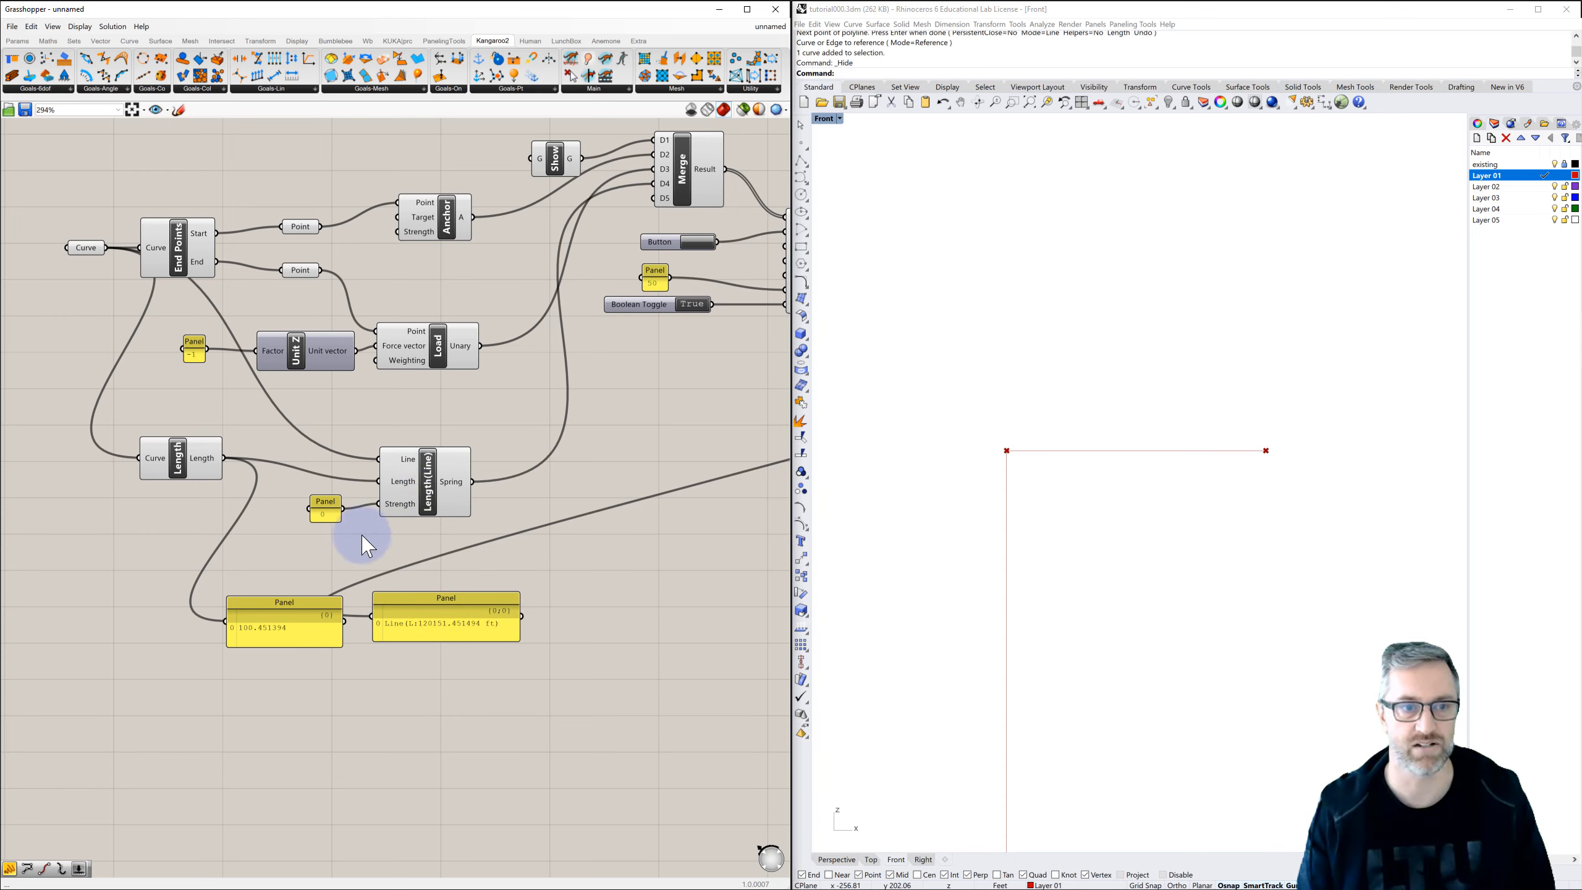
double_click(323, 514)
type(".1")
left_click(318, 564)
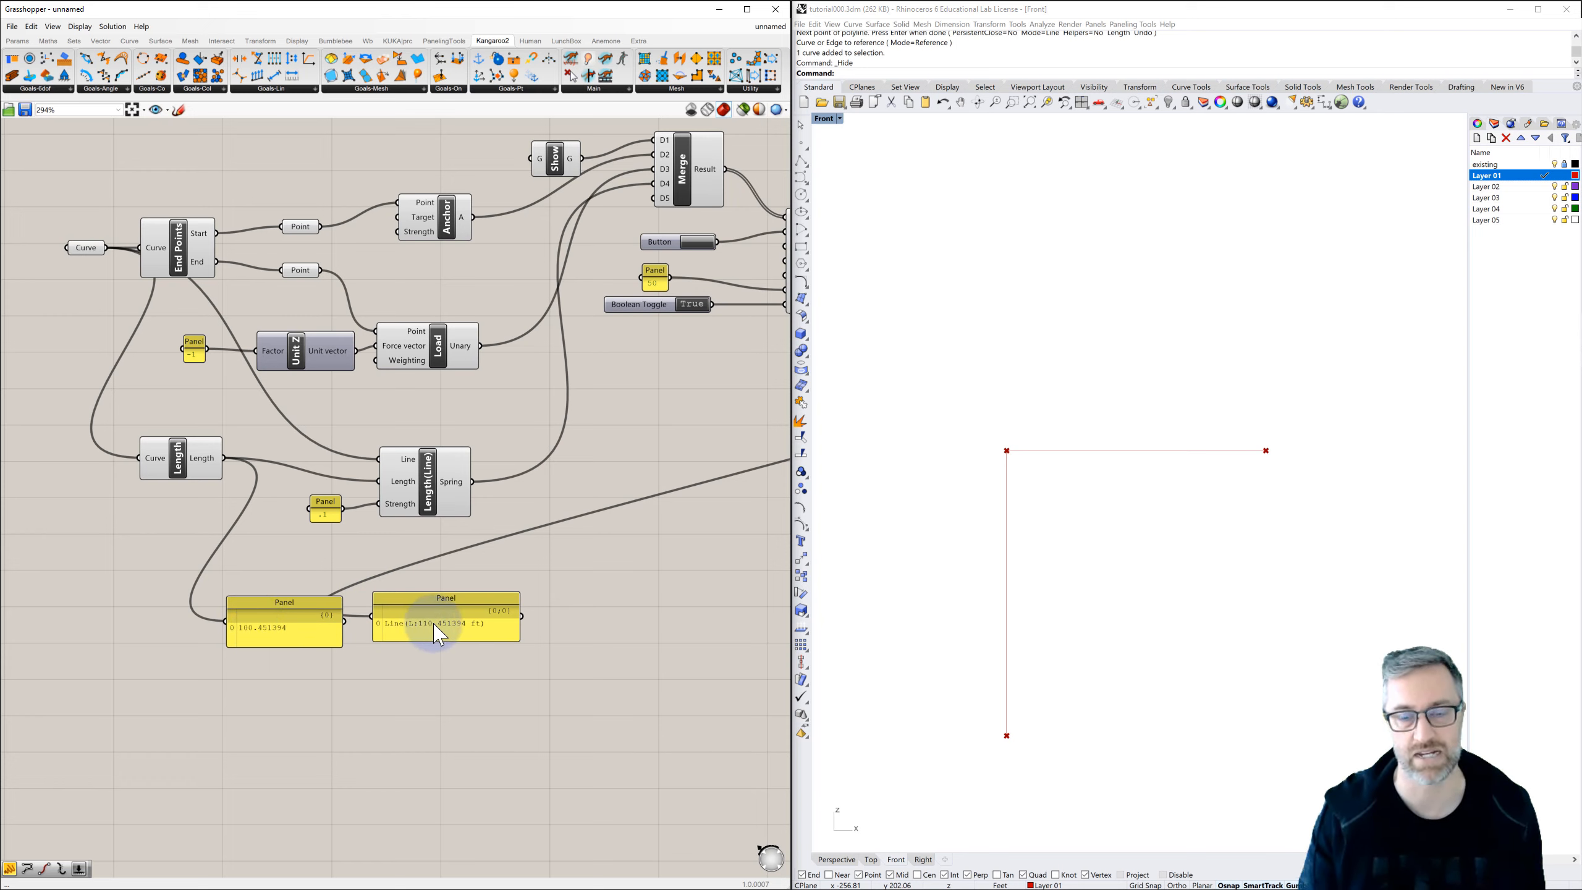
Duplicate the entire definition and place the copy directly below the original on the canvas.
scroll(433, 629, "down", 3)
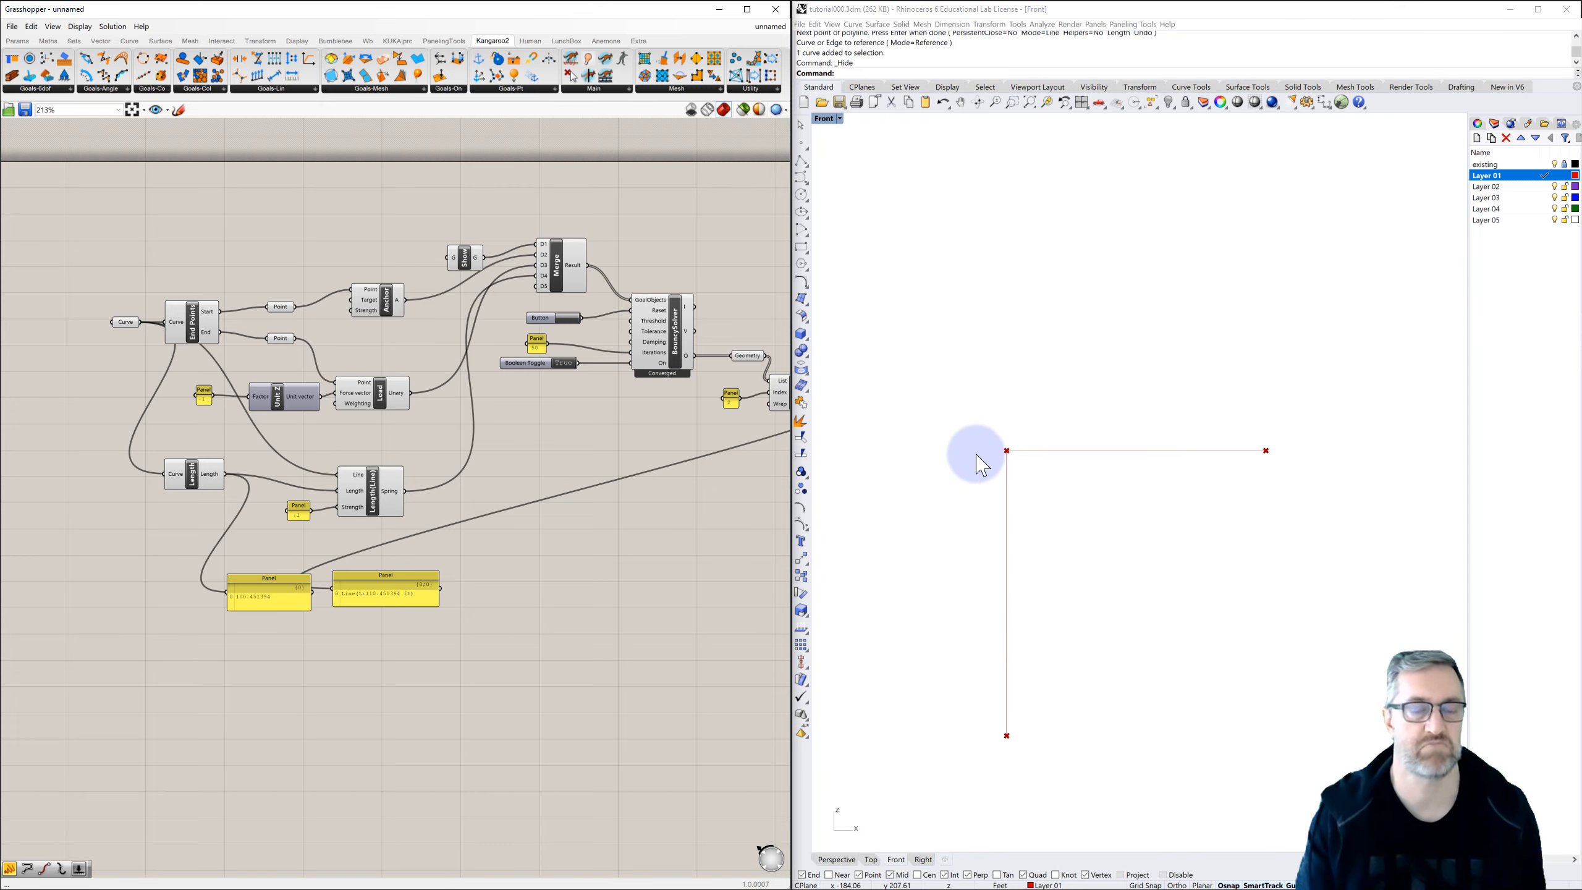
right_click_drag(616, 512, 534, 471)
scroll(529, 467, "down", 3)
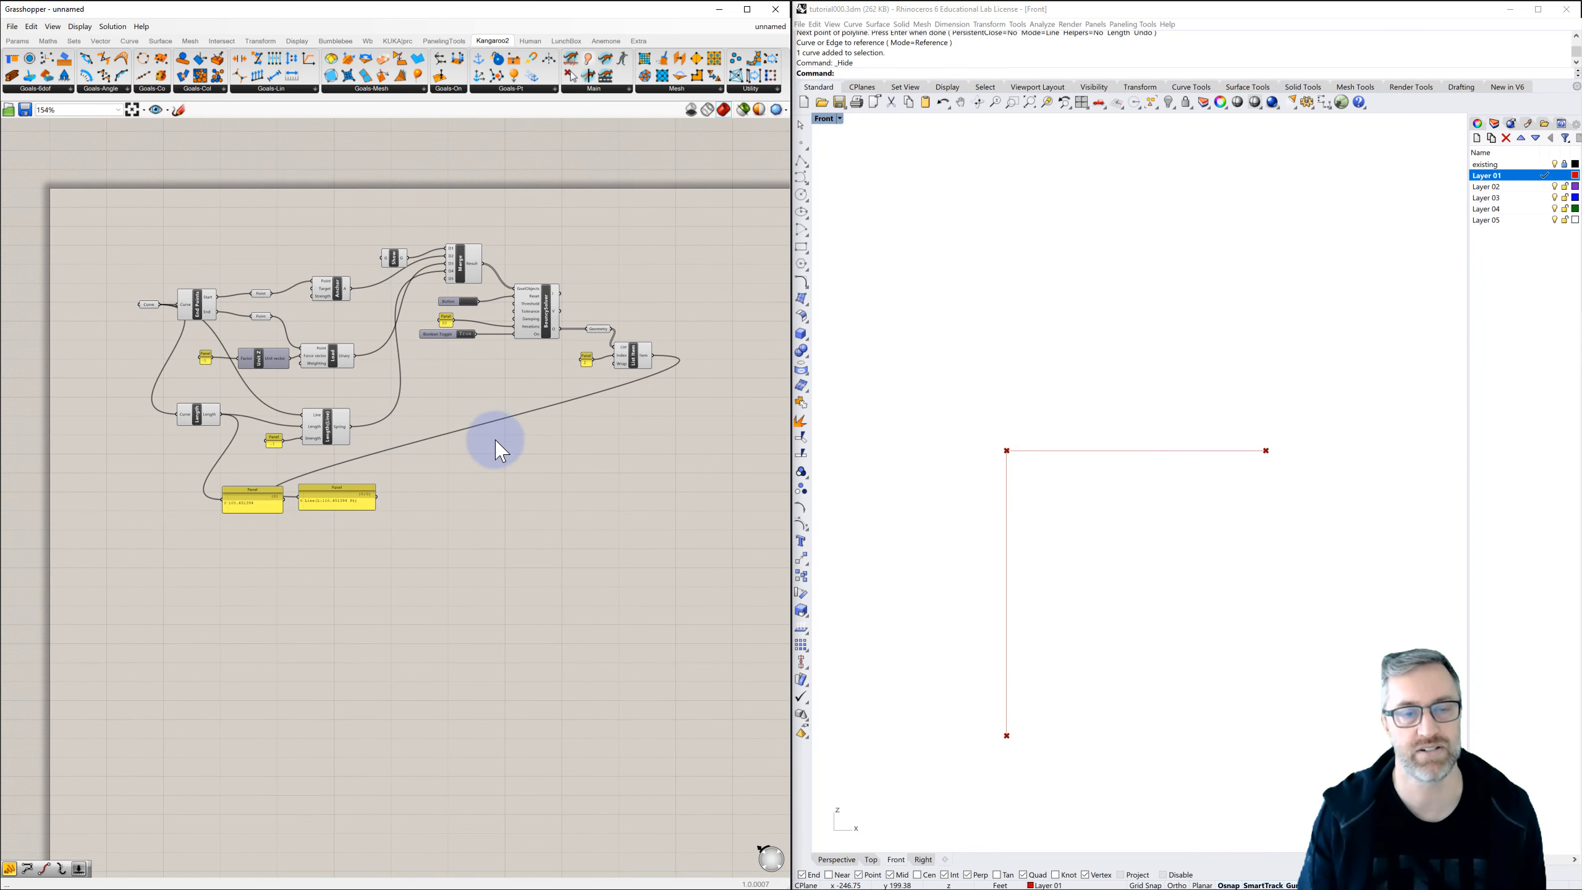
left_click_drag(102, 216, 724, 559)
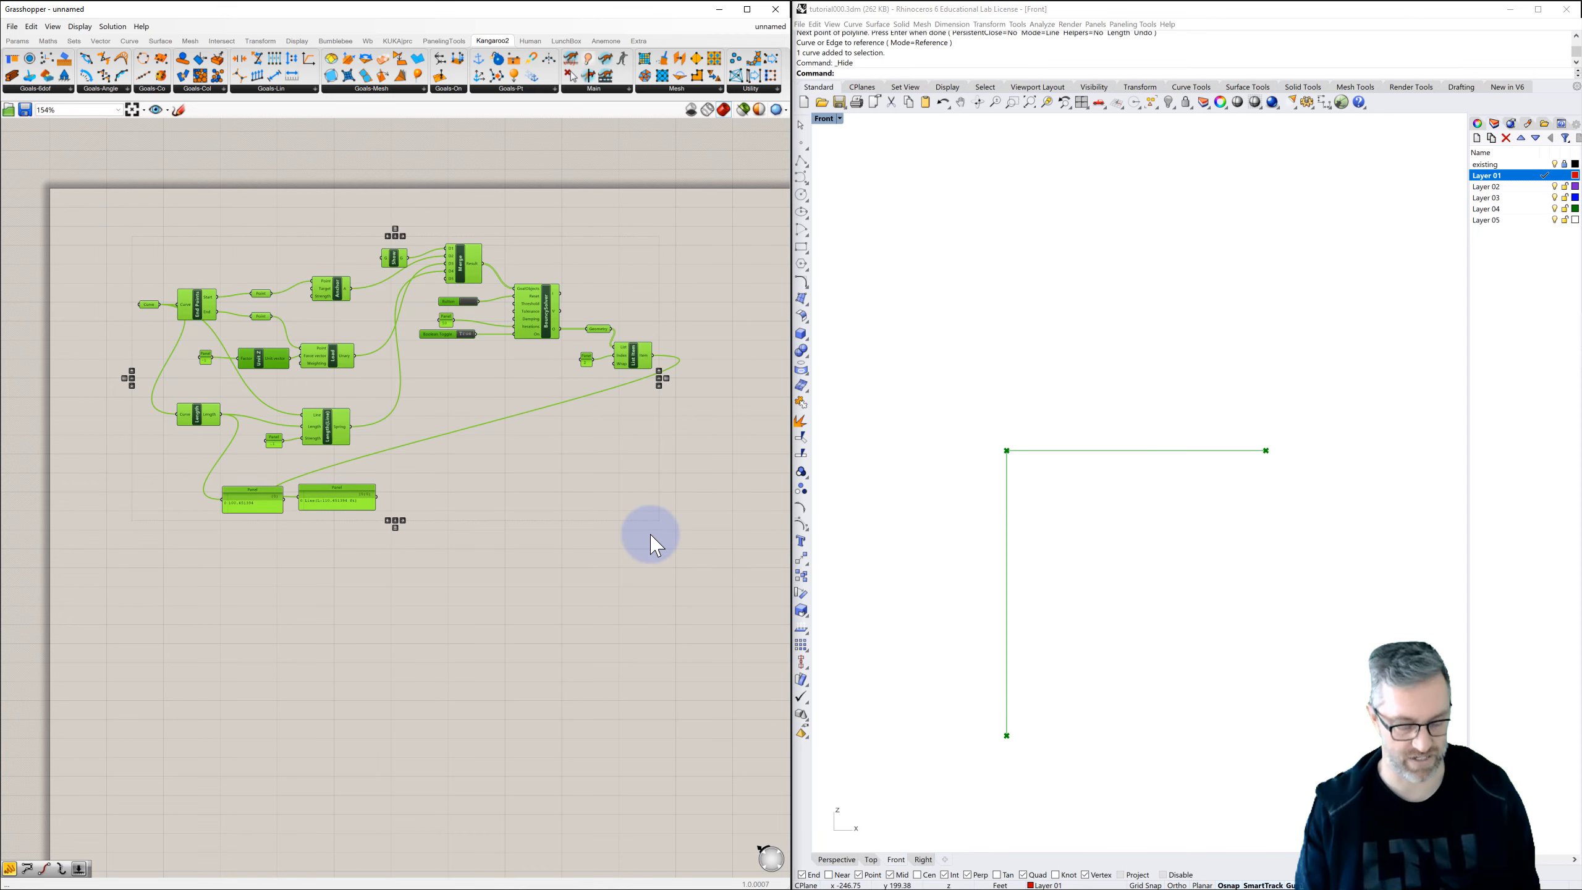
key("ctrl+c")
key("ctrl+v")
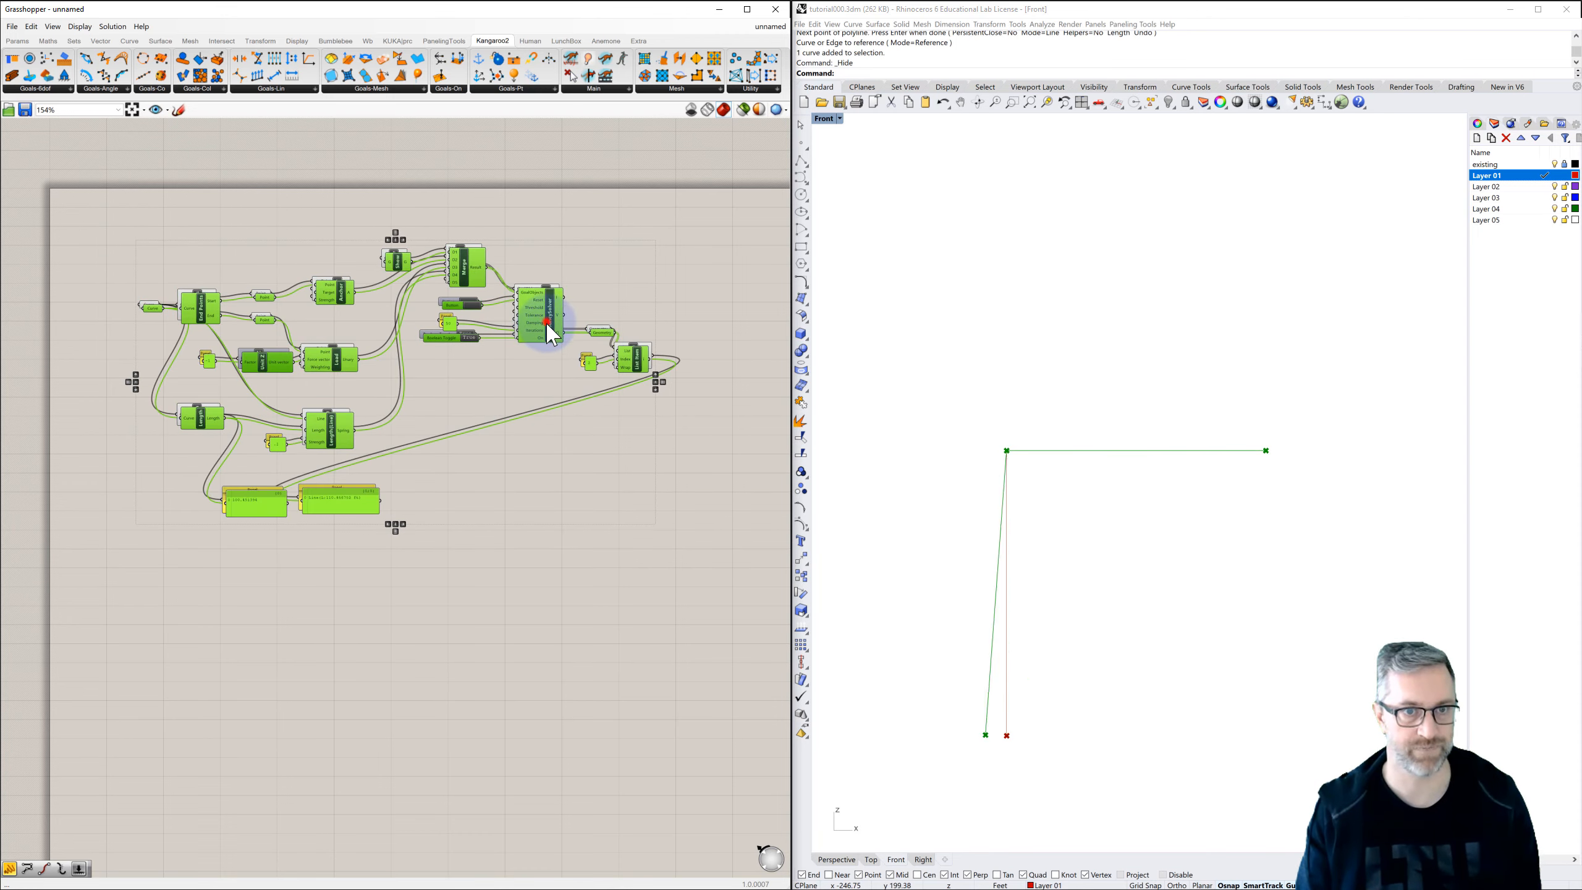
left_click_drag(546, 321, 545, 675)
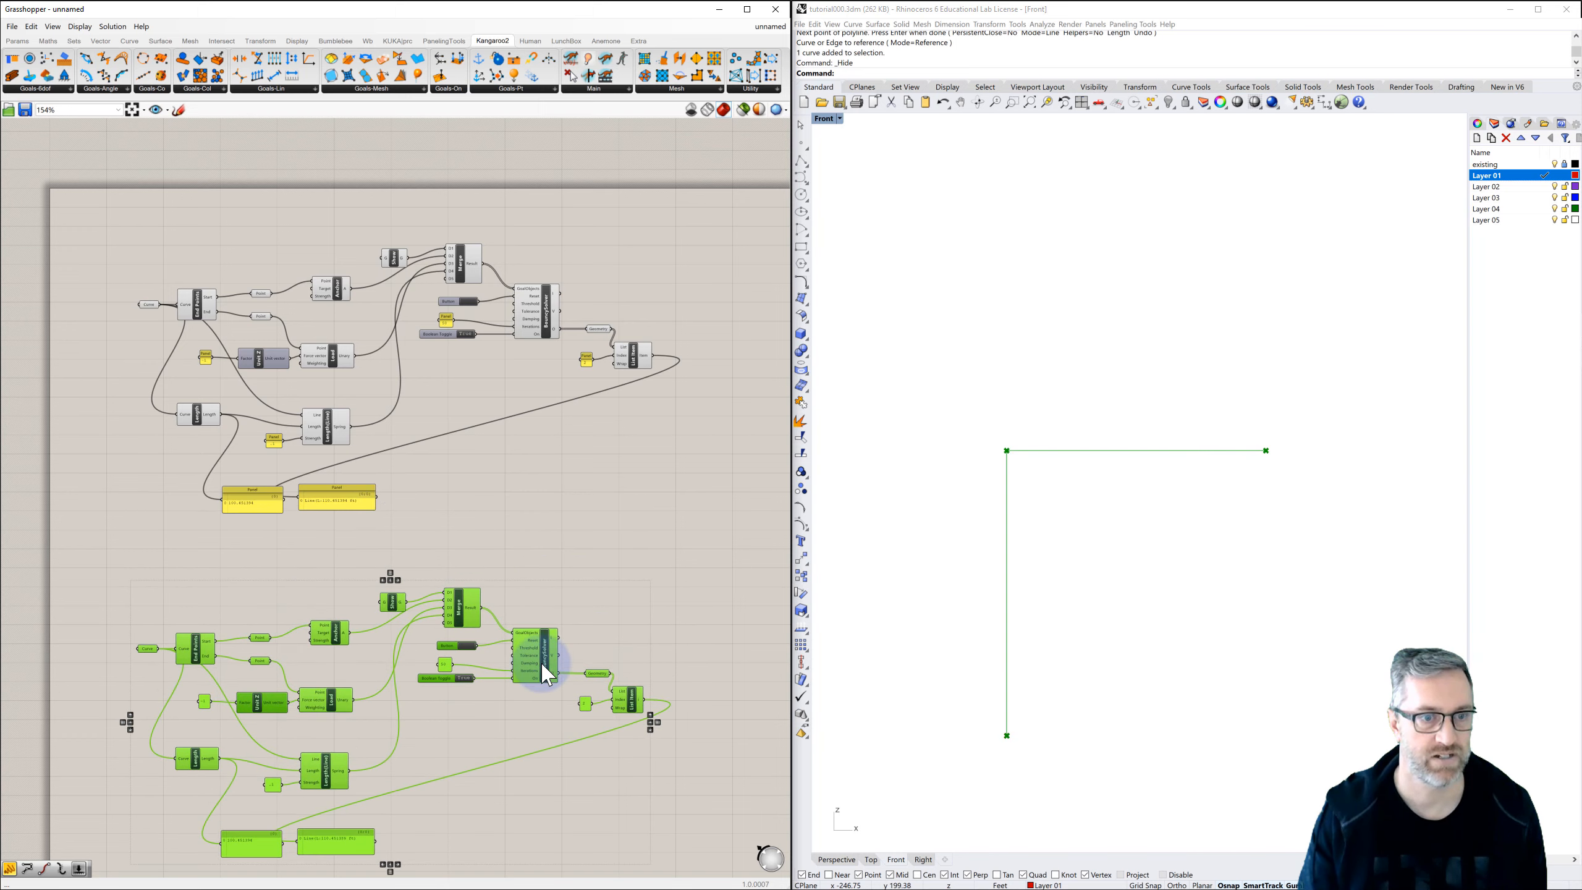
left_click(520, 514)
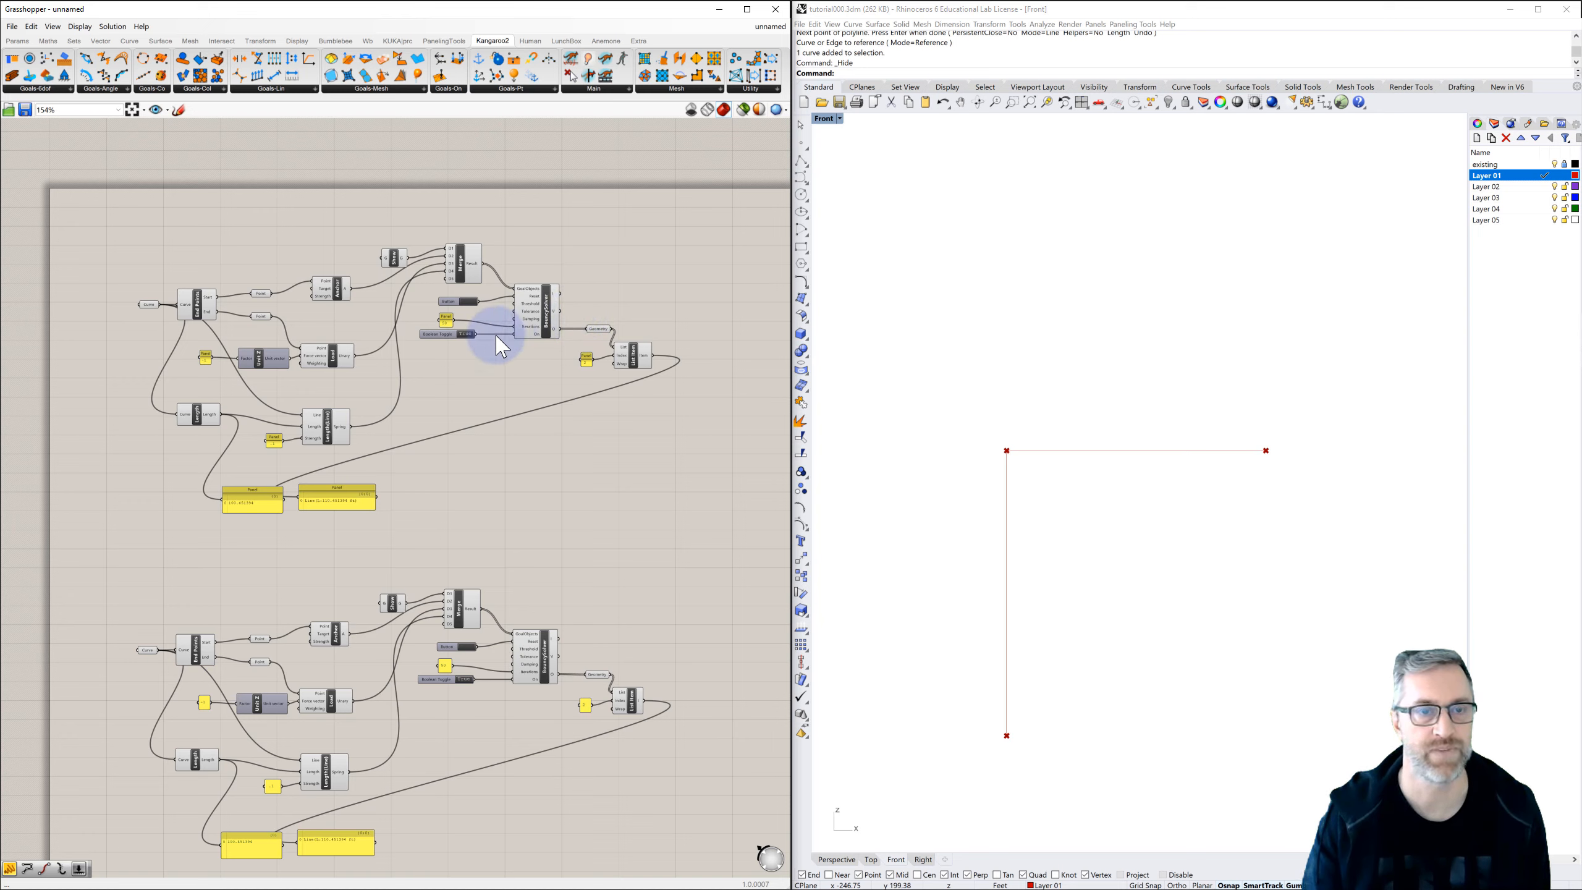
Set the solver's Boolean Toggle to False in both the original and the duplicated definition.
left_click(469, 374)
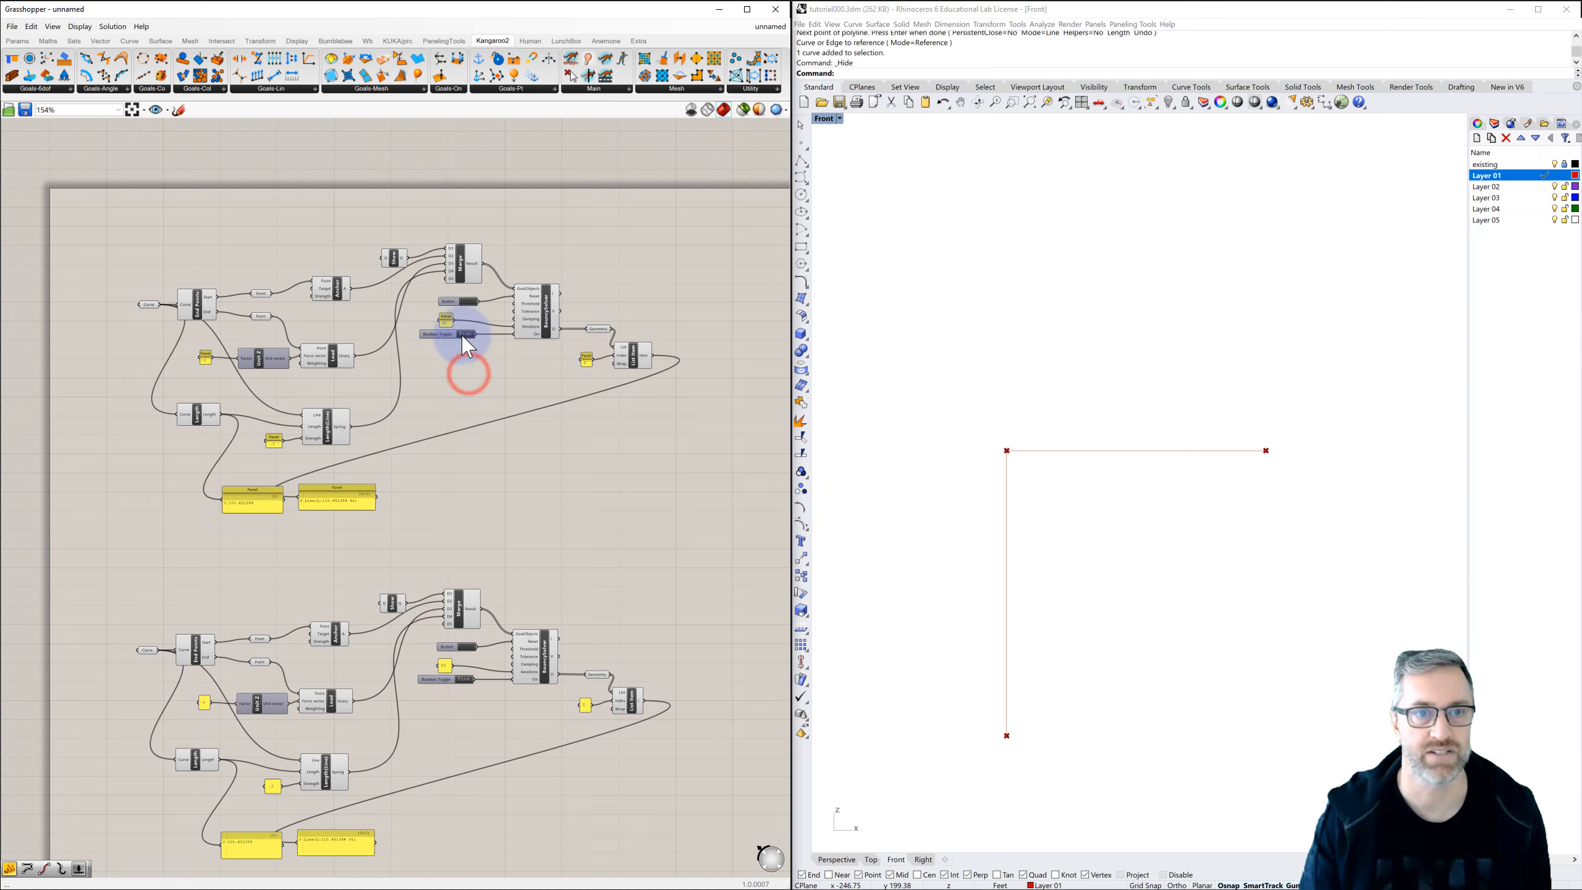
left_click(469, 335)
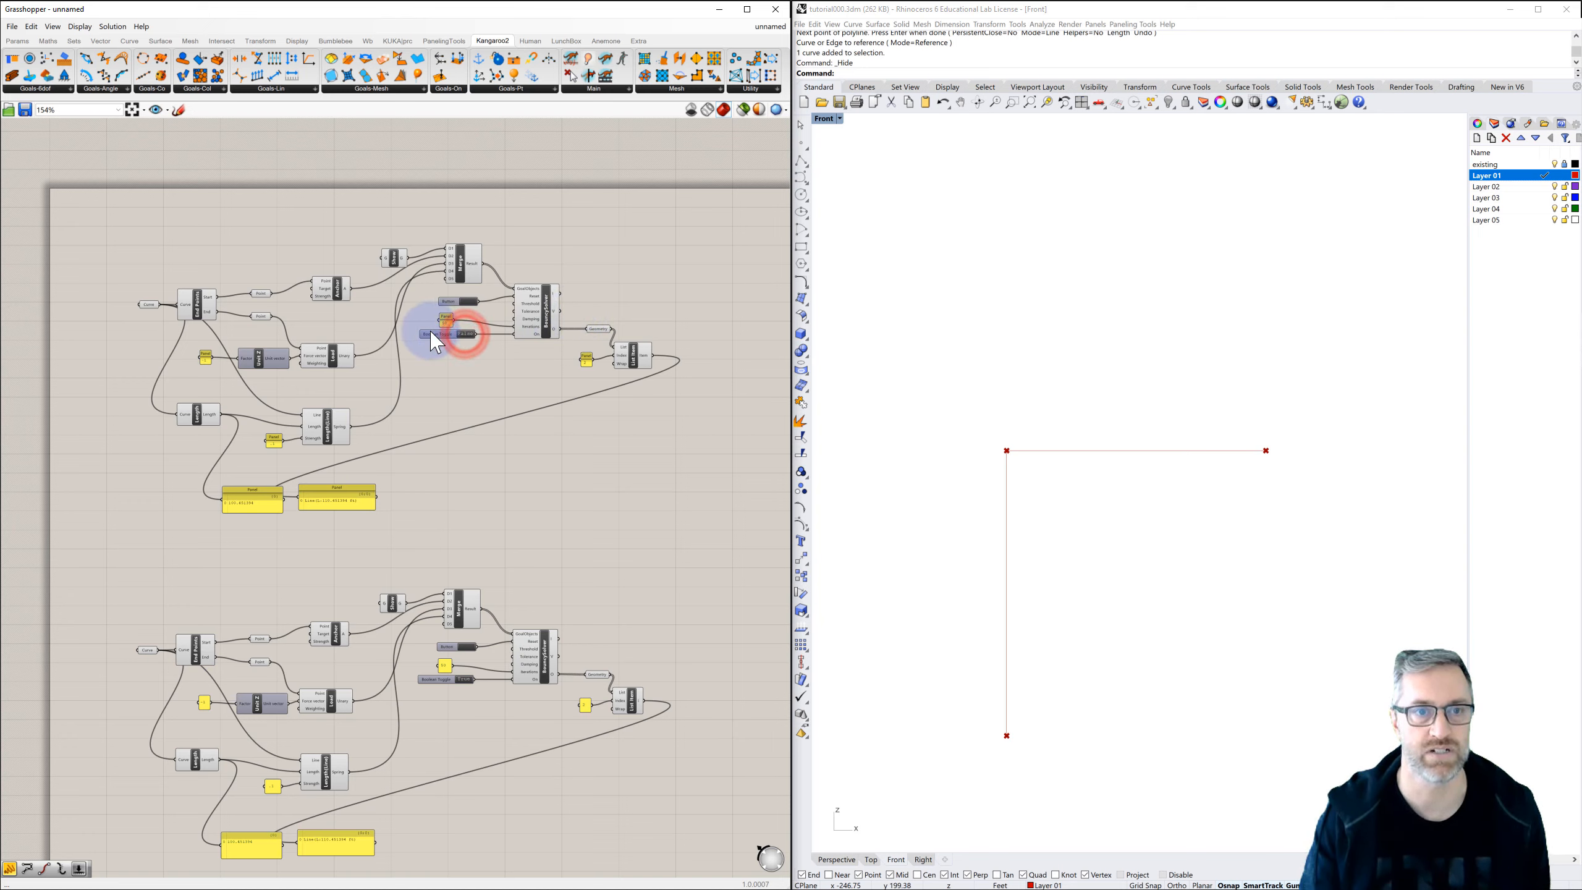
left_click(462, 335)
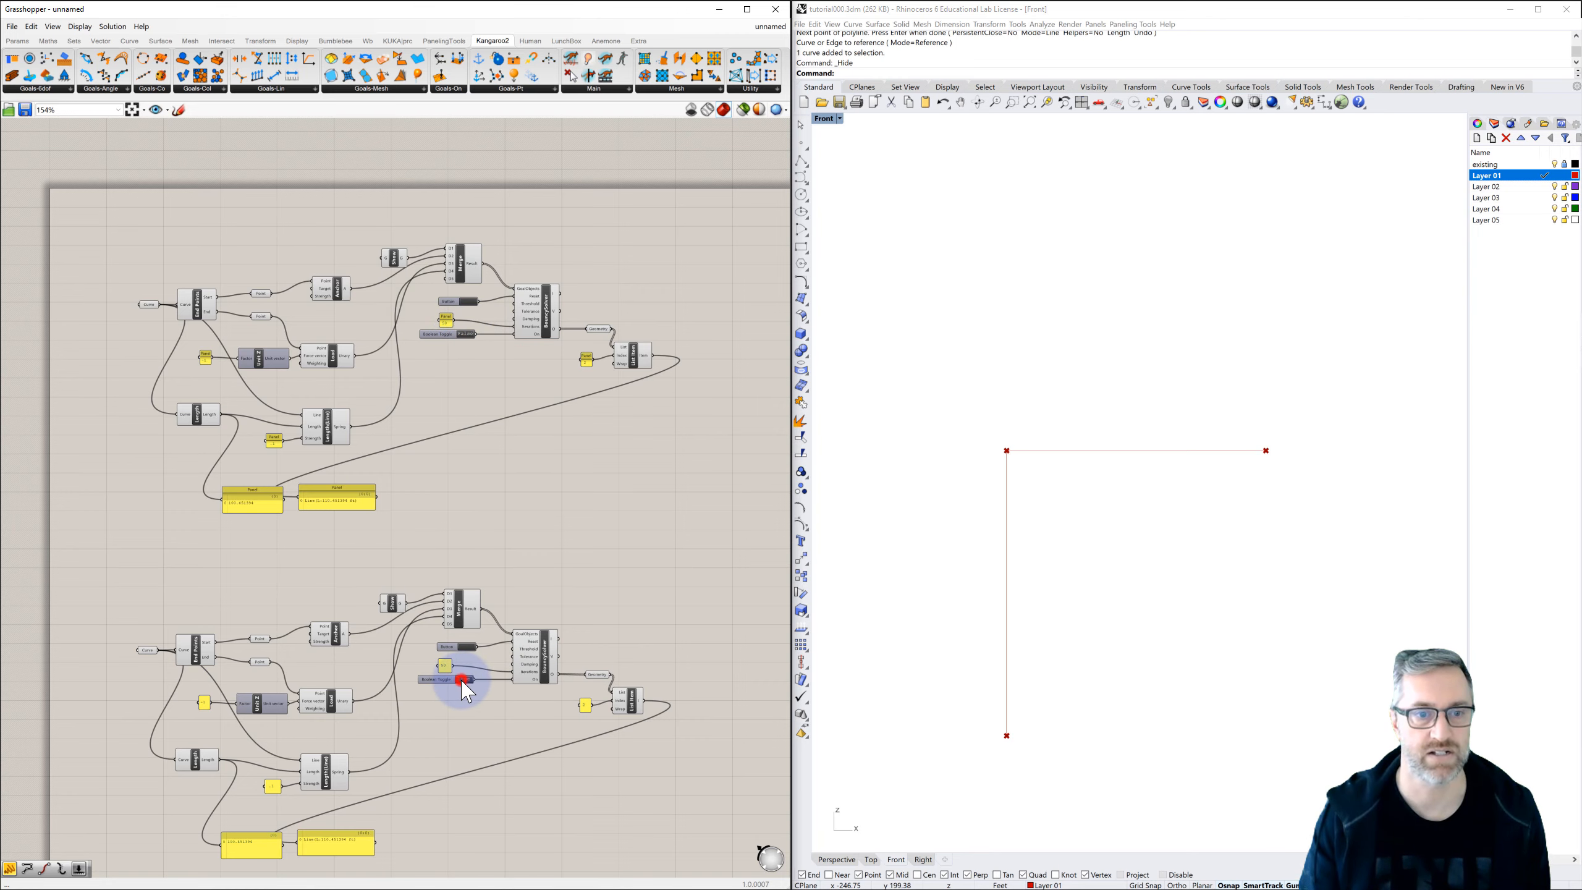
Show the hidden horizontal line in Rhino and copy it sideways to the right of the original in the Front view.
right_click_drag(463, 731, 466, 551)
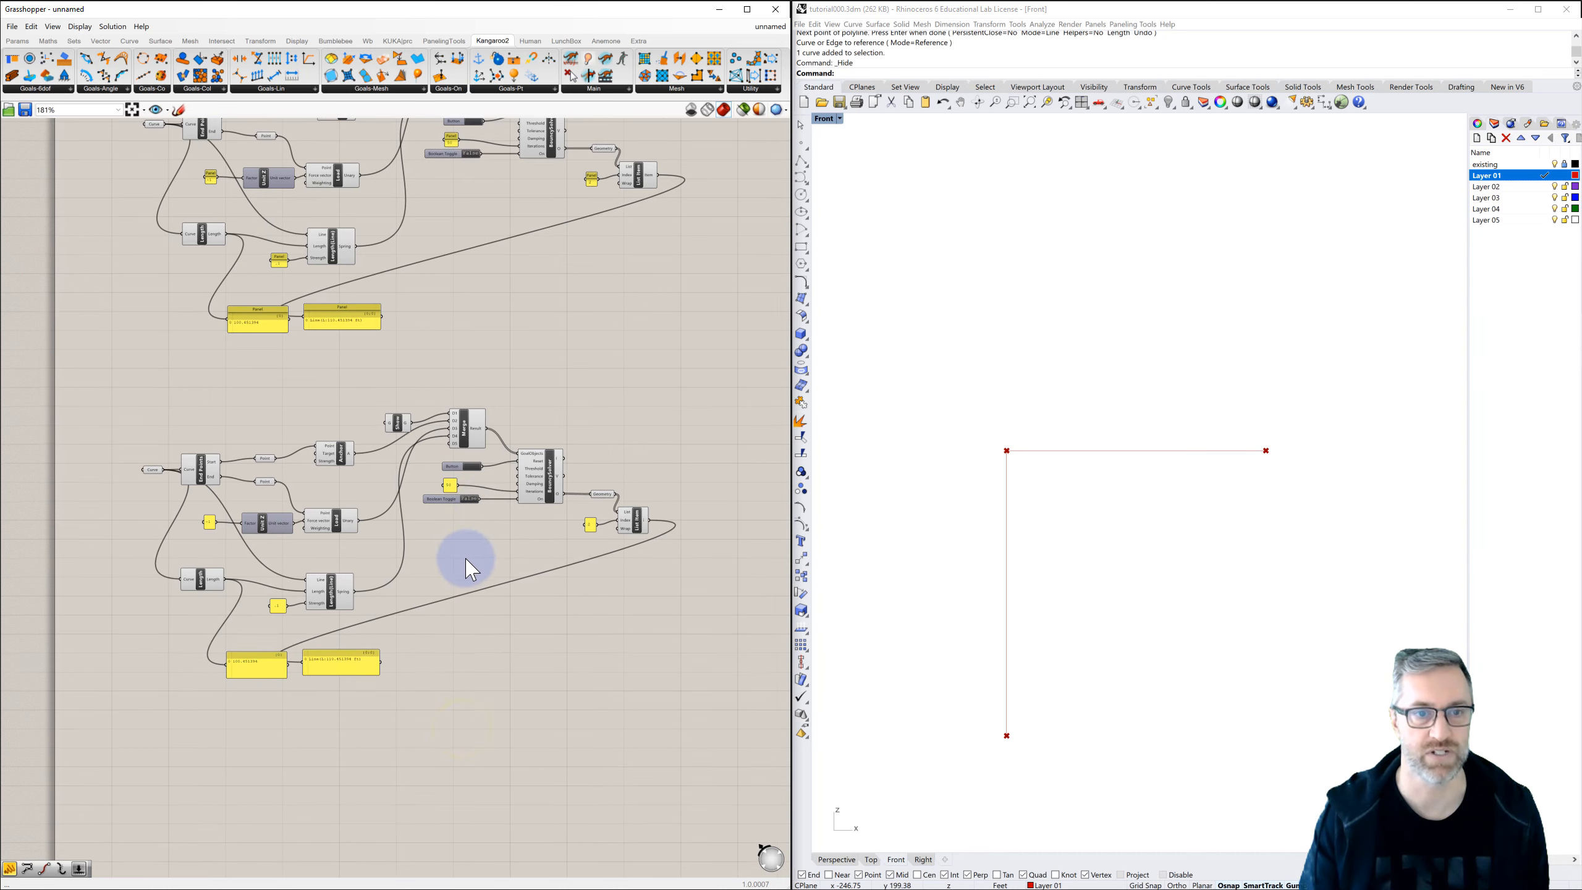
scroll(467, 563, "up", 1)
scroll(960, 459, "down", 2)
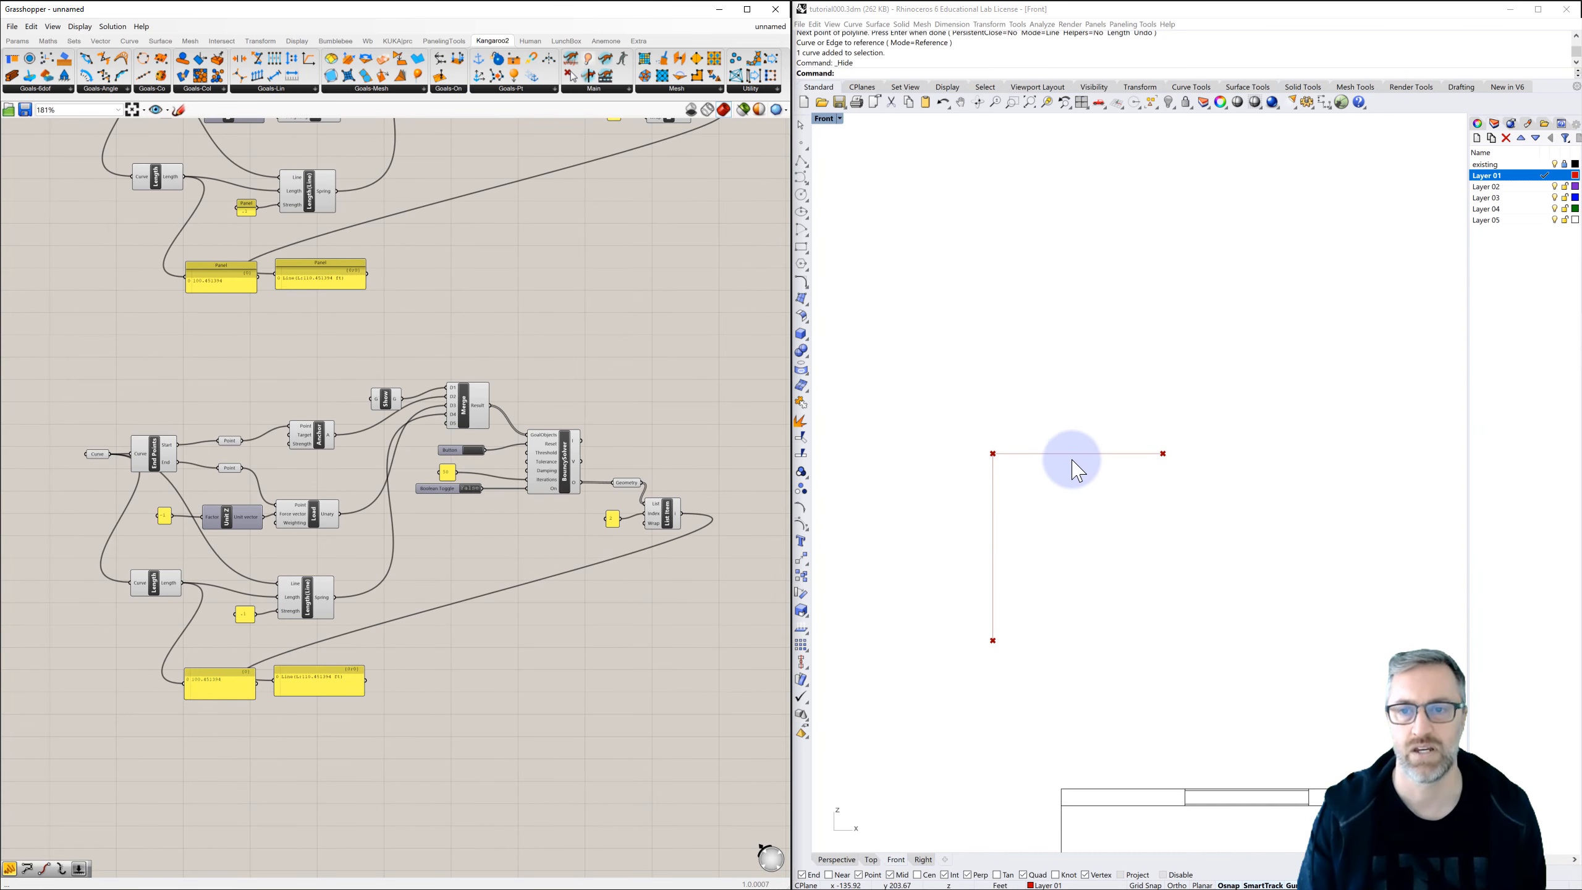
left_click(1168, 102)
right_click_drag(1103, 431, 1024, 439)
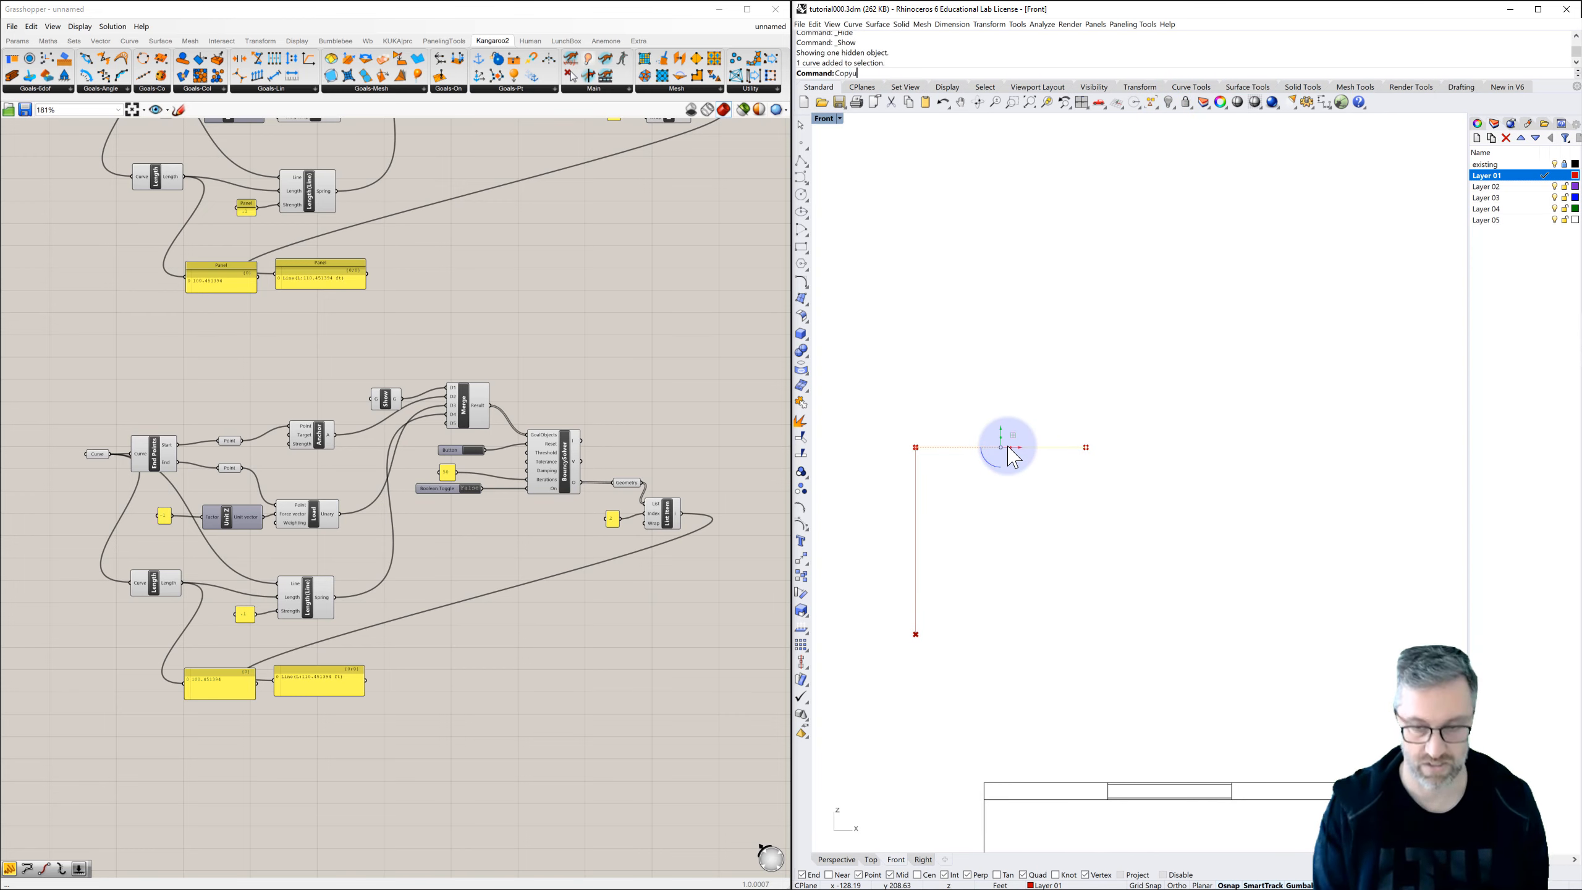
key("Return")
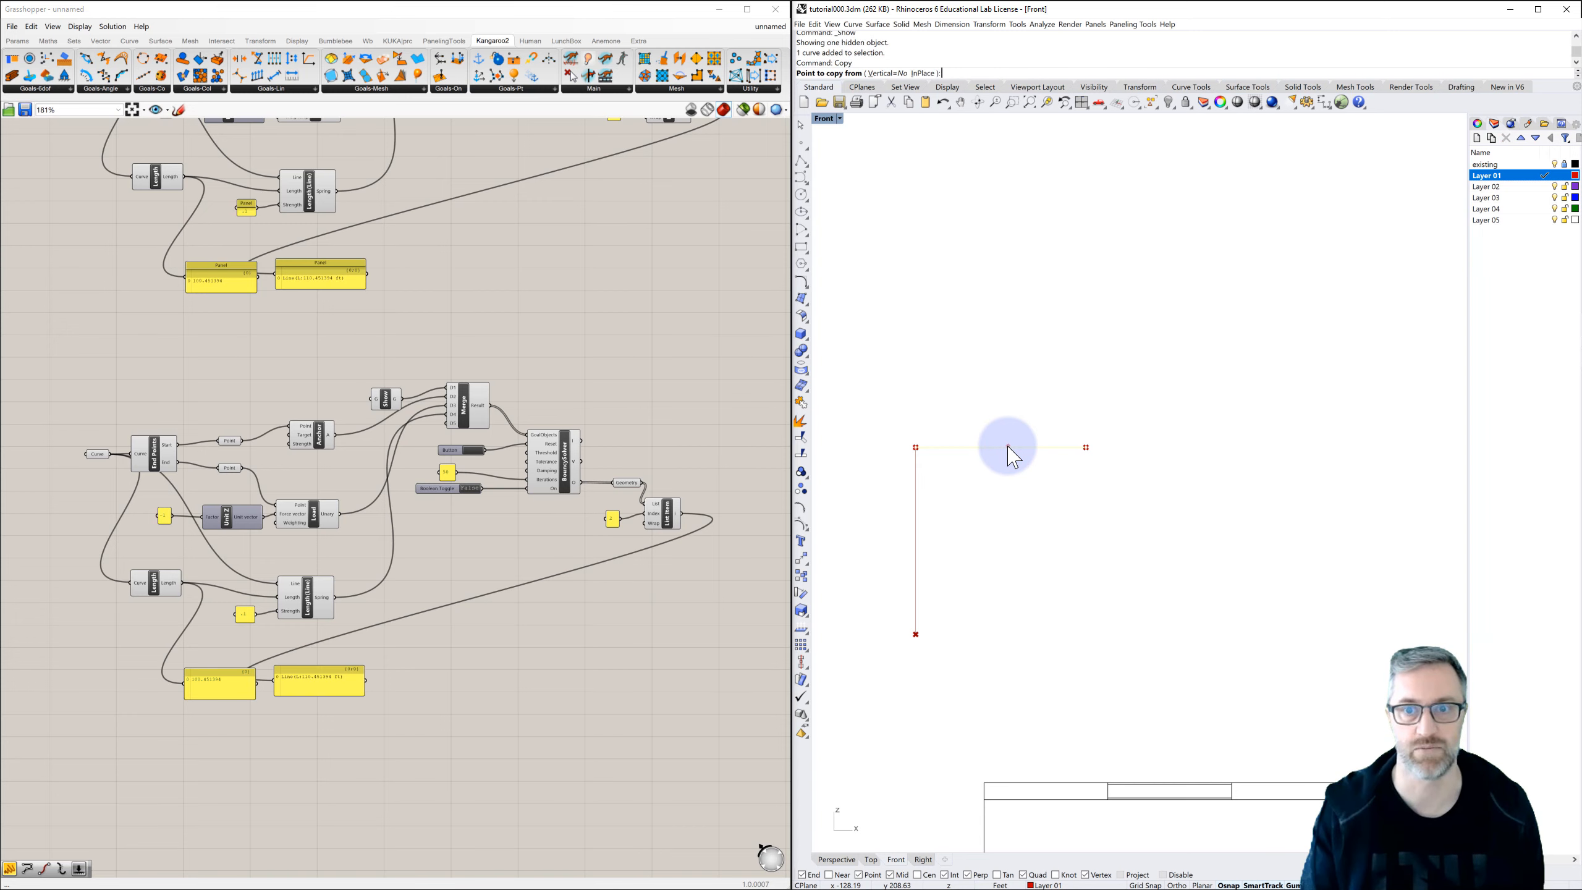
left_click(1017, 507)
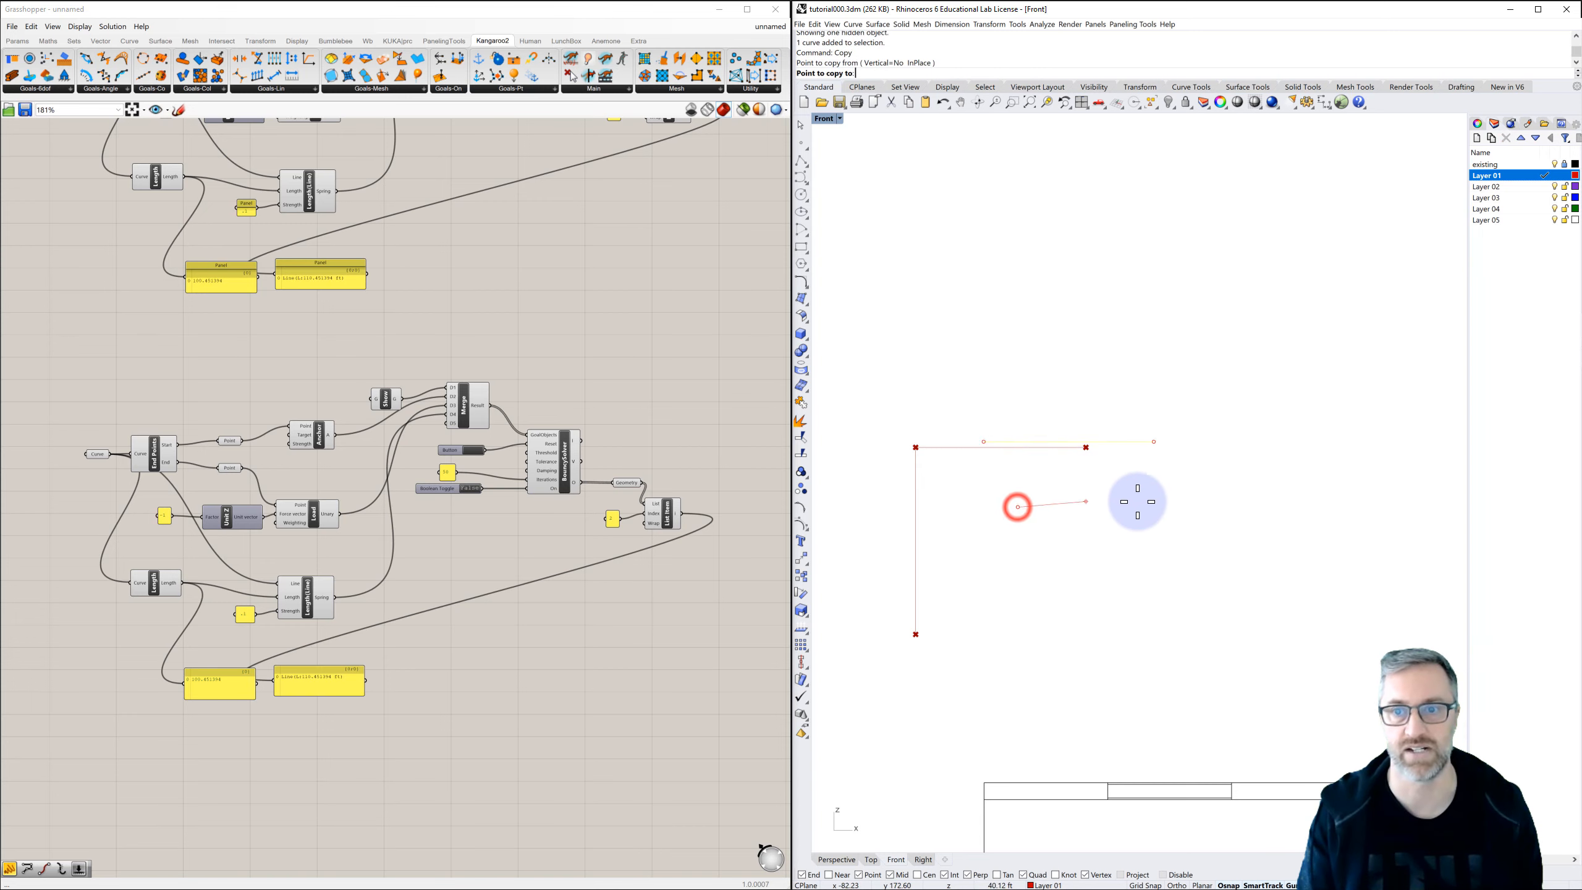
left_click(1274, 506)
right_click(1236, 507)
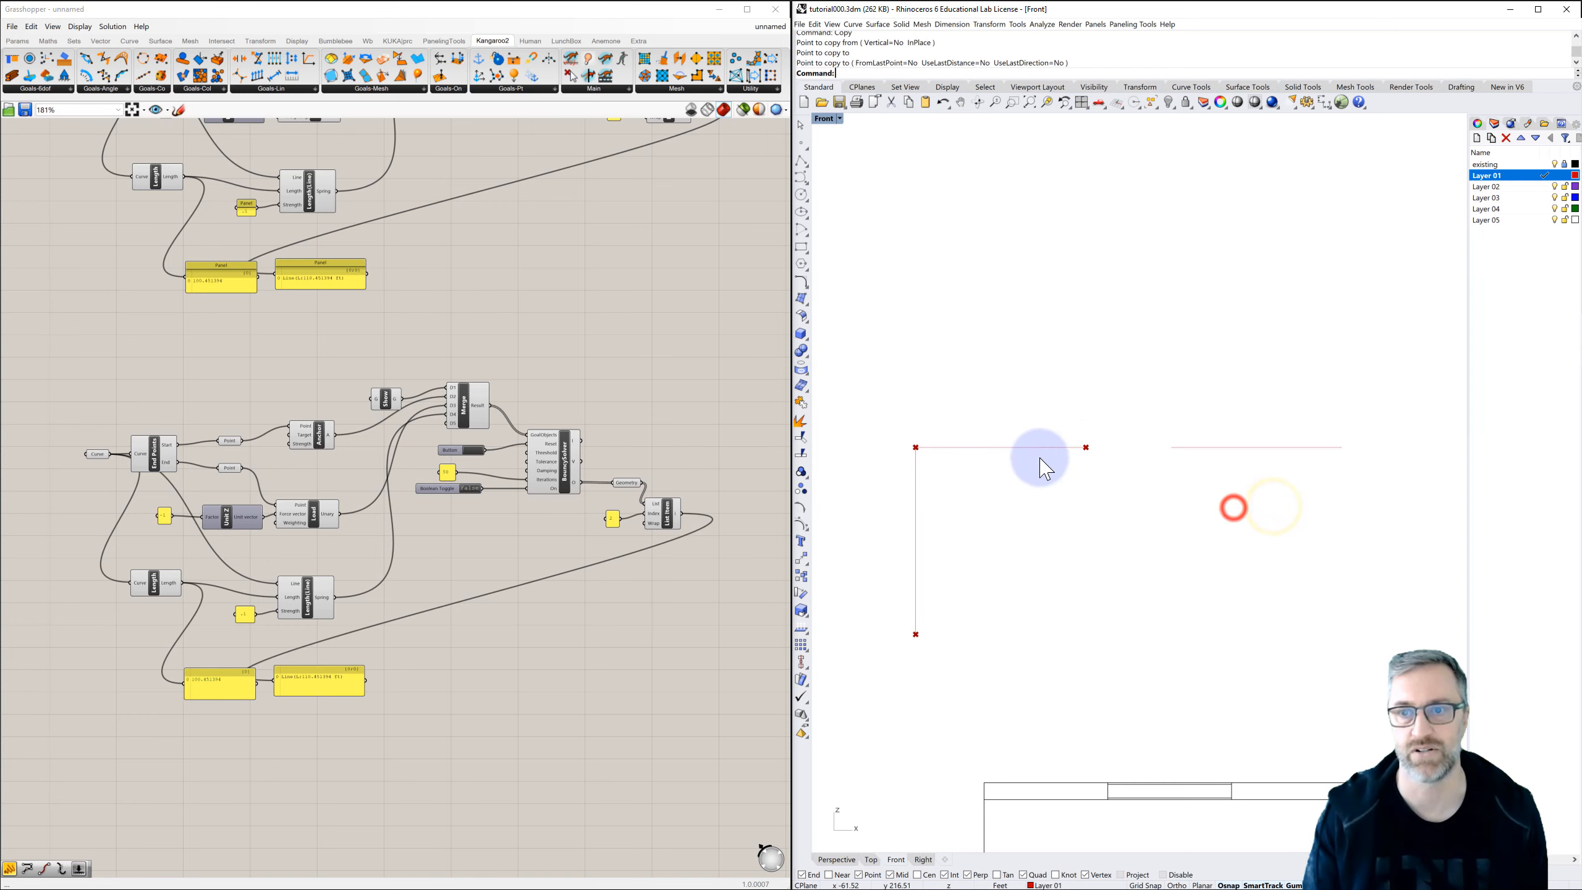
Reference the copied line as the single curve of the duplicated definition's Curve parameter.
left_click(98, 454)
right_click(100, 459)
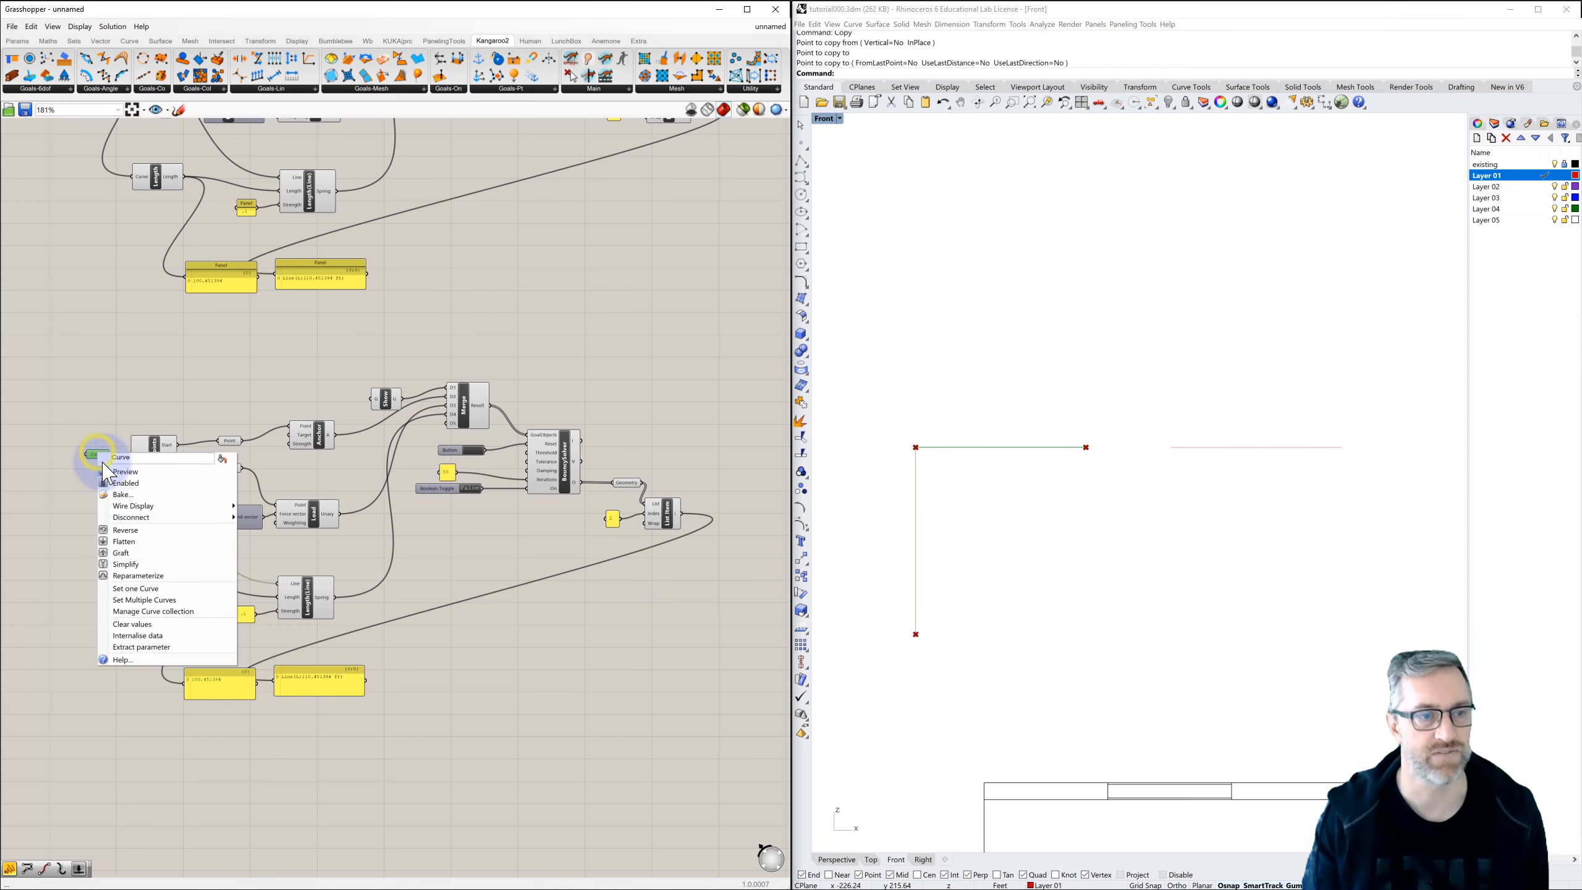
left_click(140, 590)
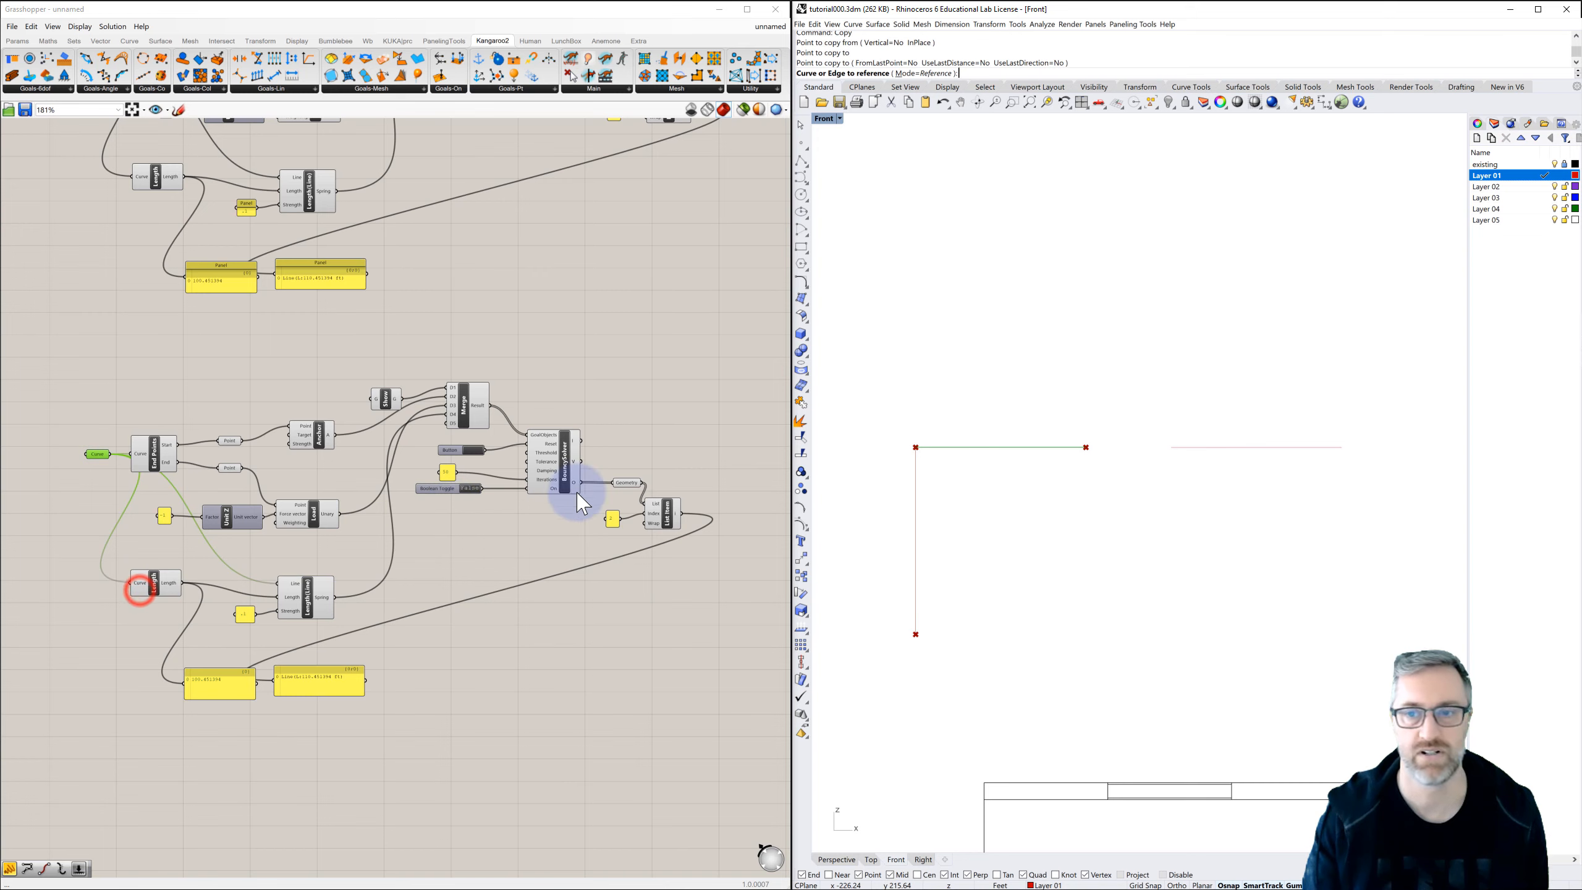
left_click(1189, 447)
left_click(1155, 412)
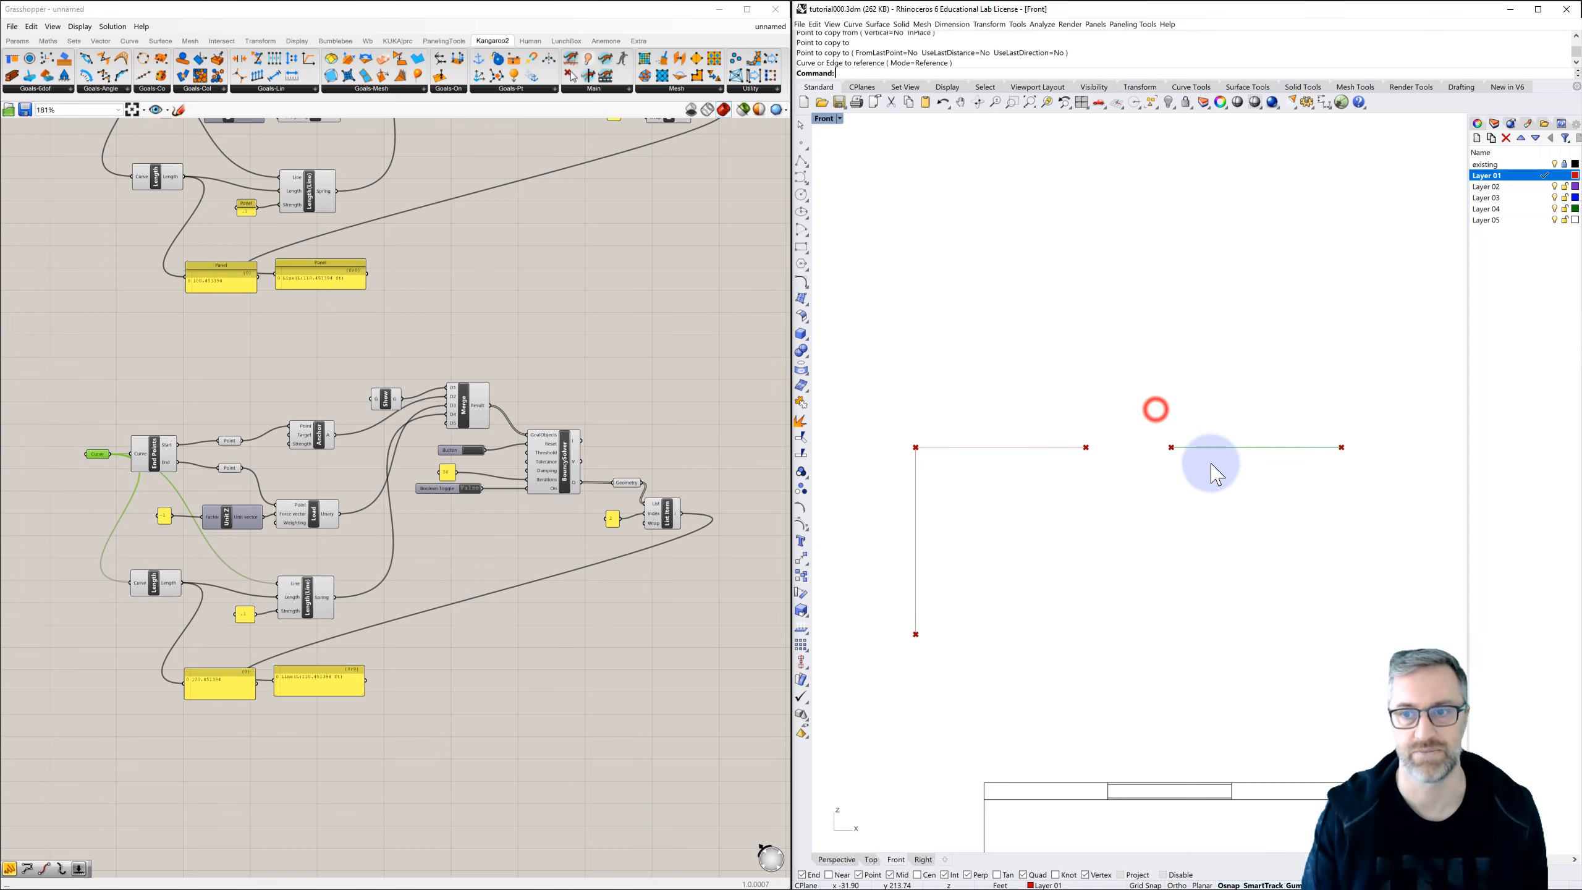
Set the duplicated solver's Boolean Toggle to True and reset its simulation.
left_click(635, 372)
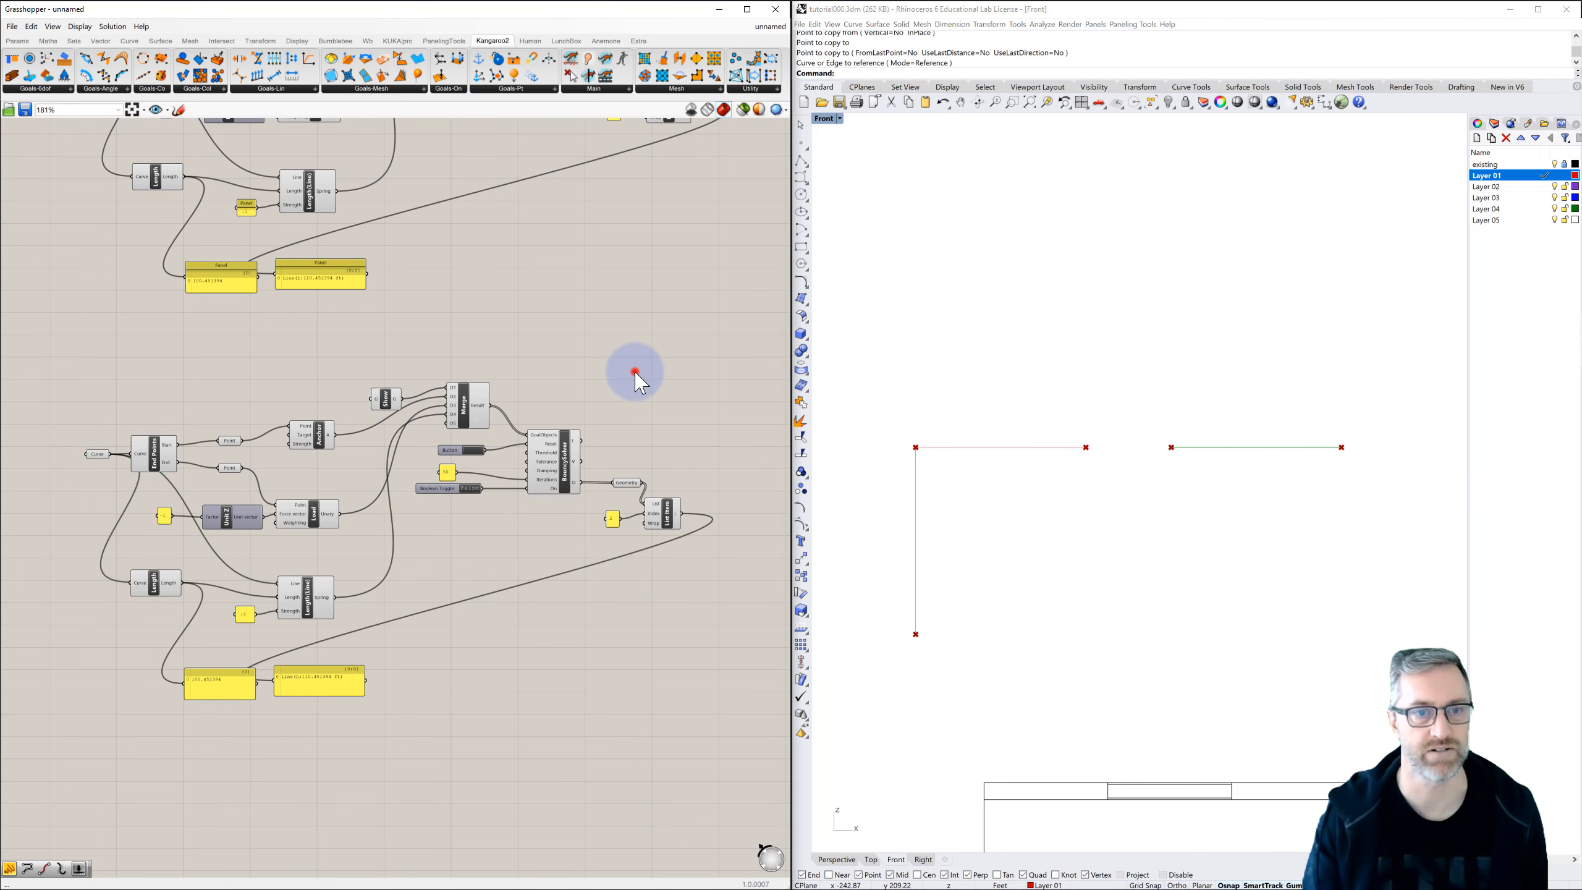
left_click(472, 490)
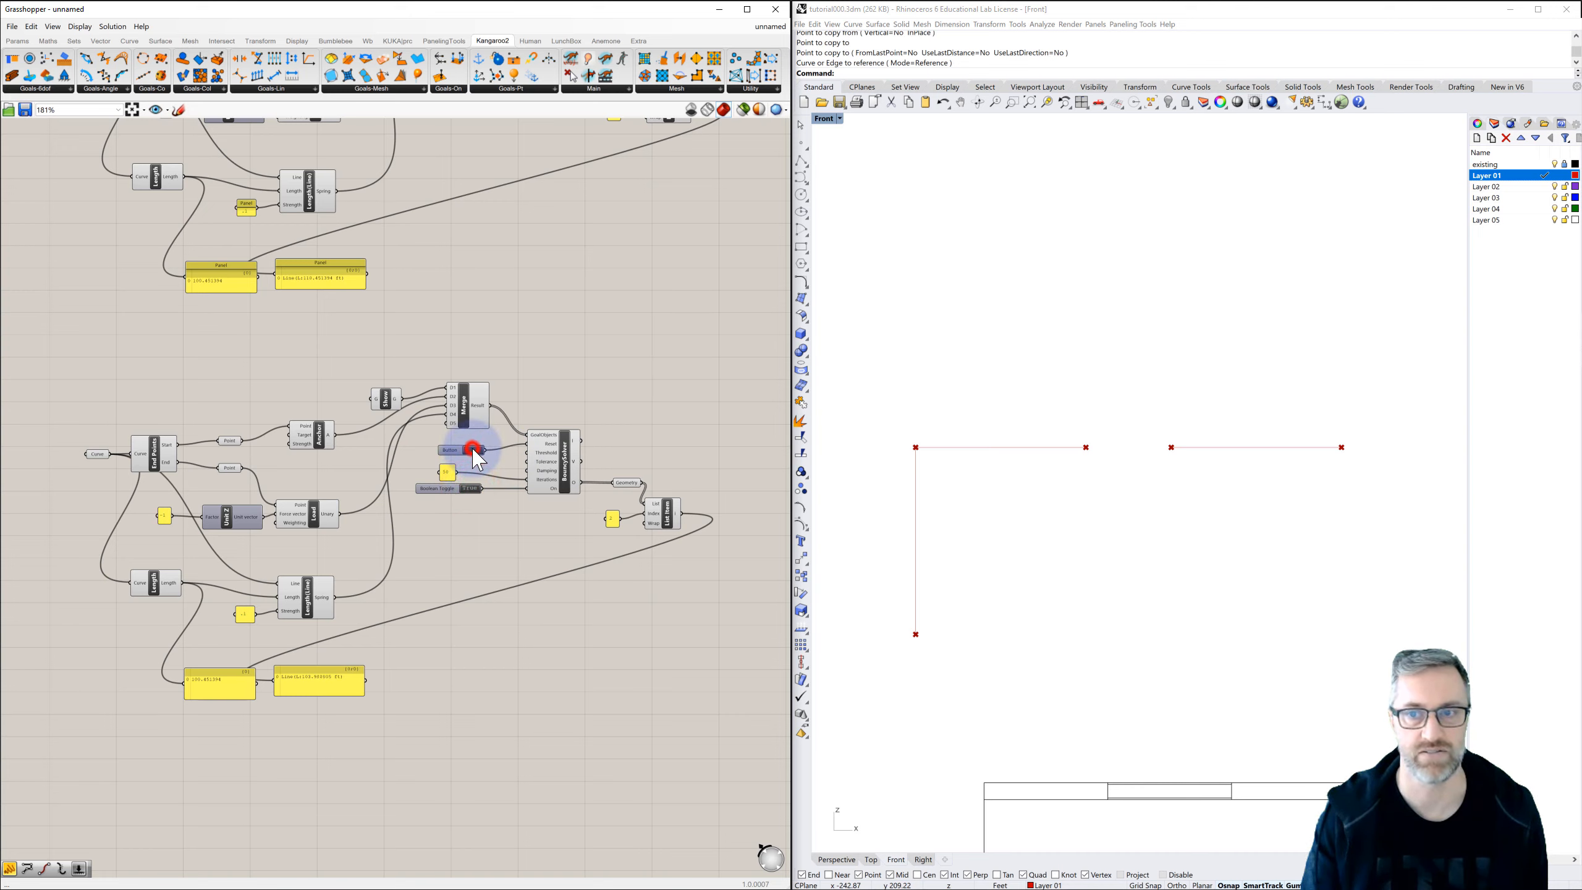
left_click(473, 451)
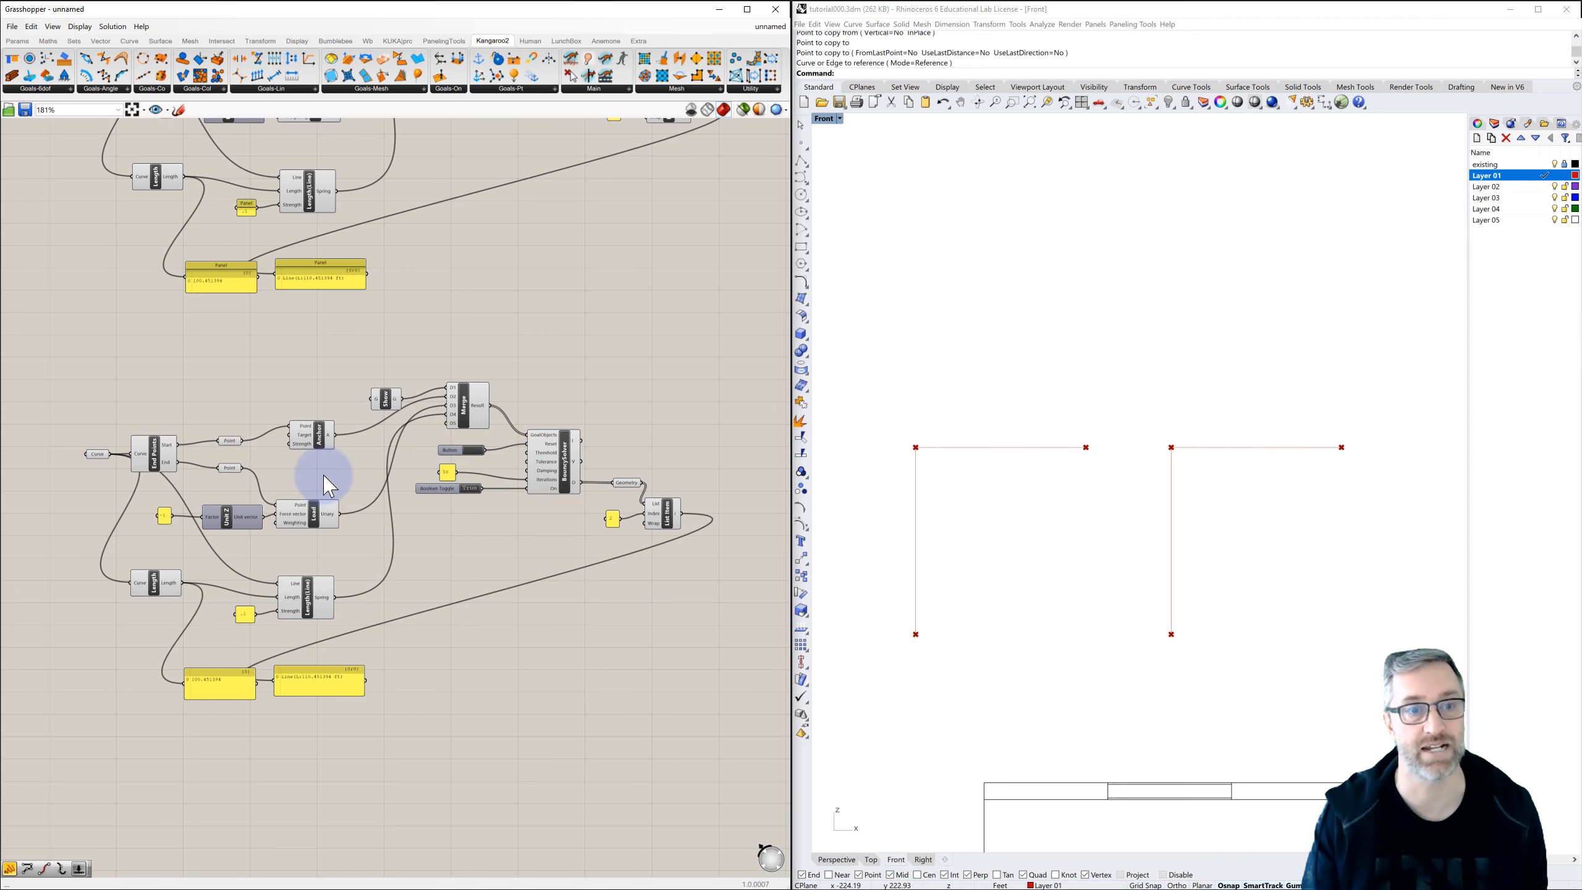
Delete the two length comparison panels below the duplicated definition.
right_click_drag(327, 467, 366, 416)
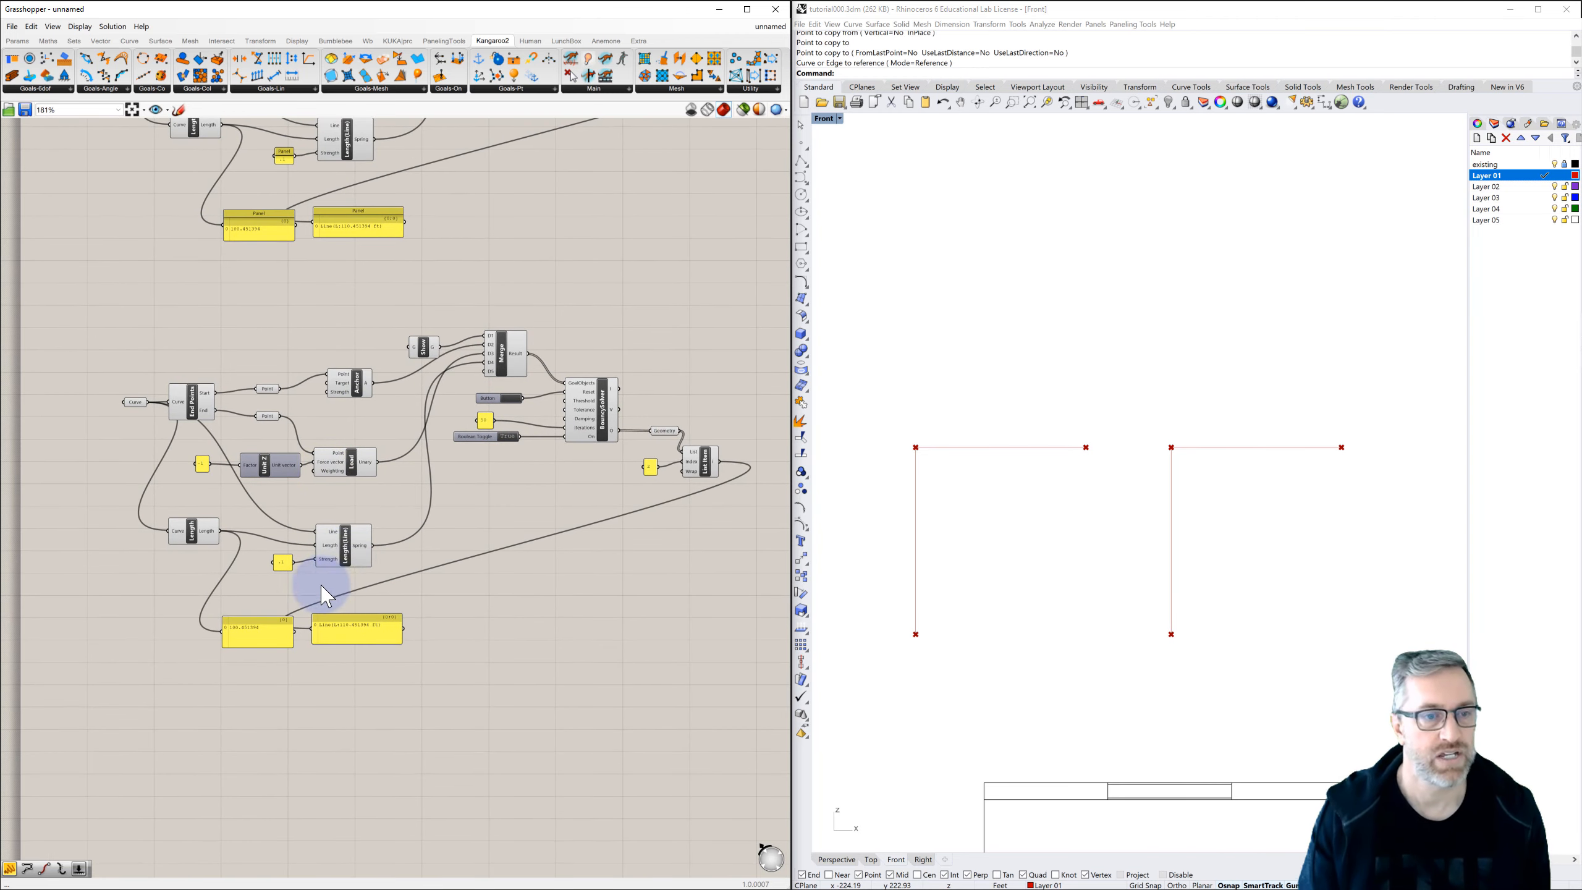
left_click_drag(416, 590, 267, 645)
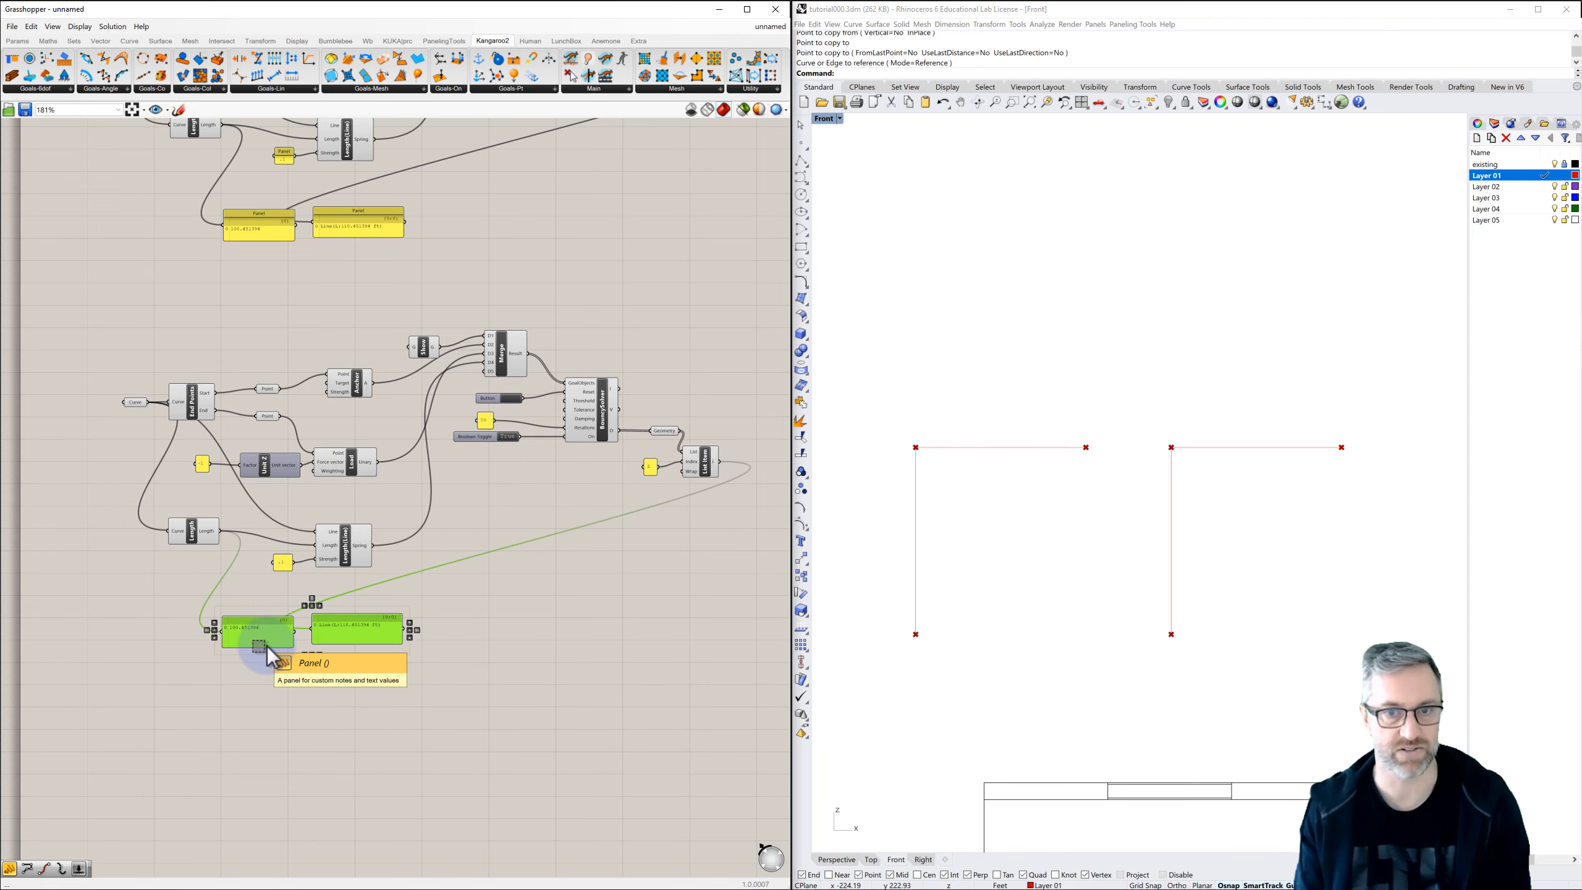
key("Delete")
scroll(249, 551, "up", 1)
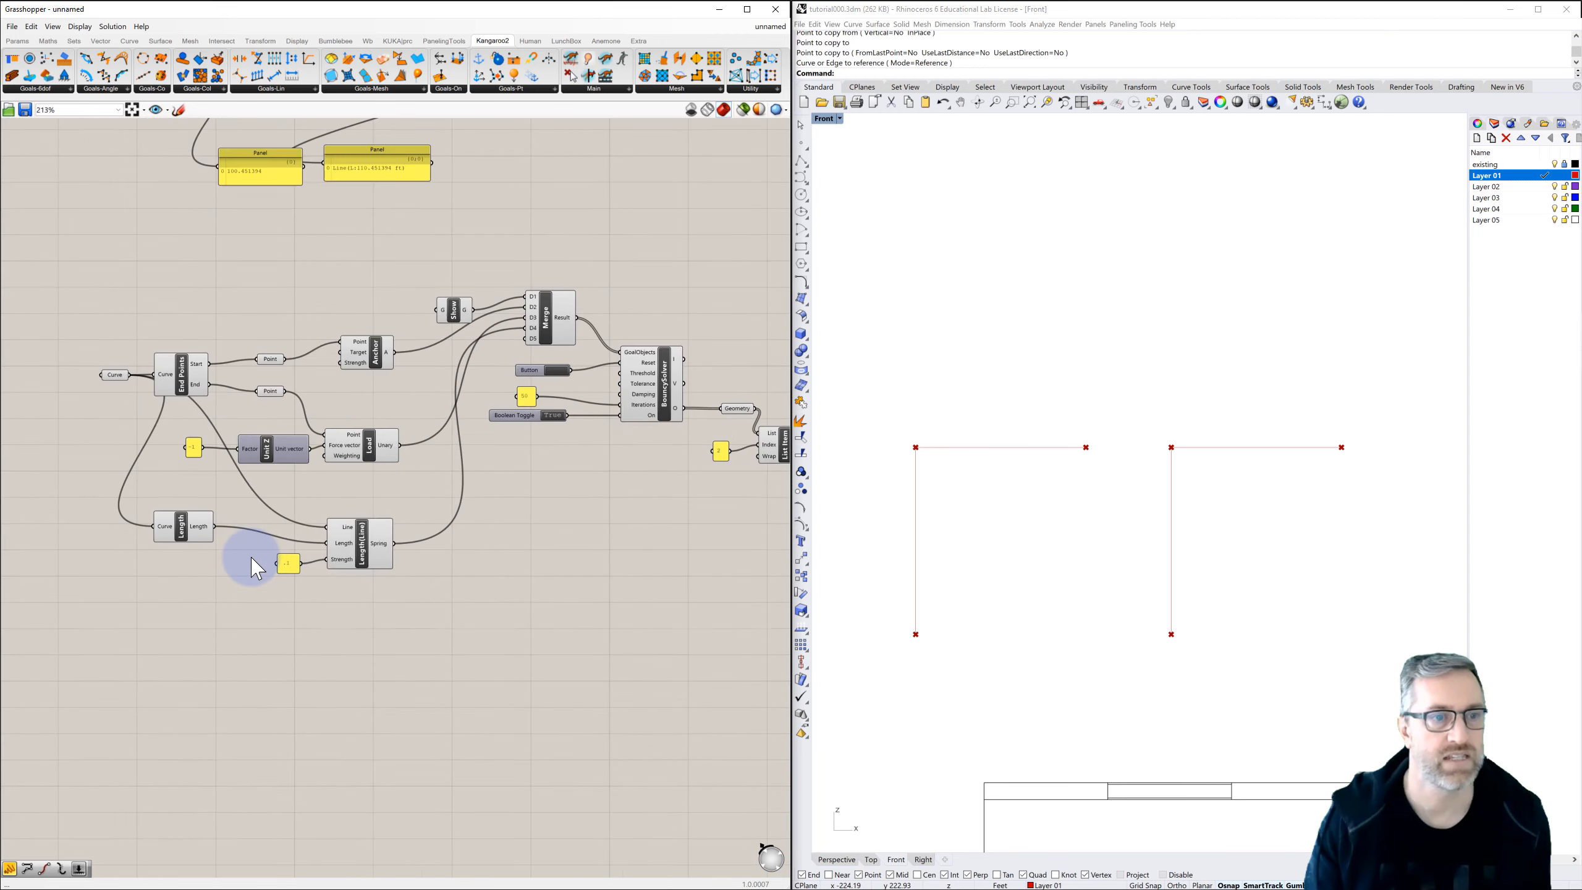
right_click_drag(258, 523, 248, 519)
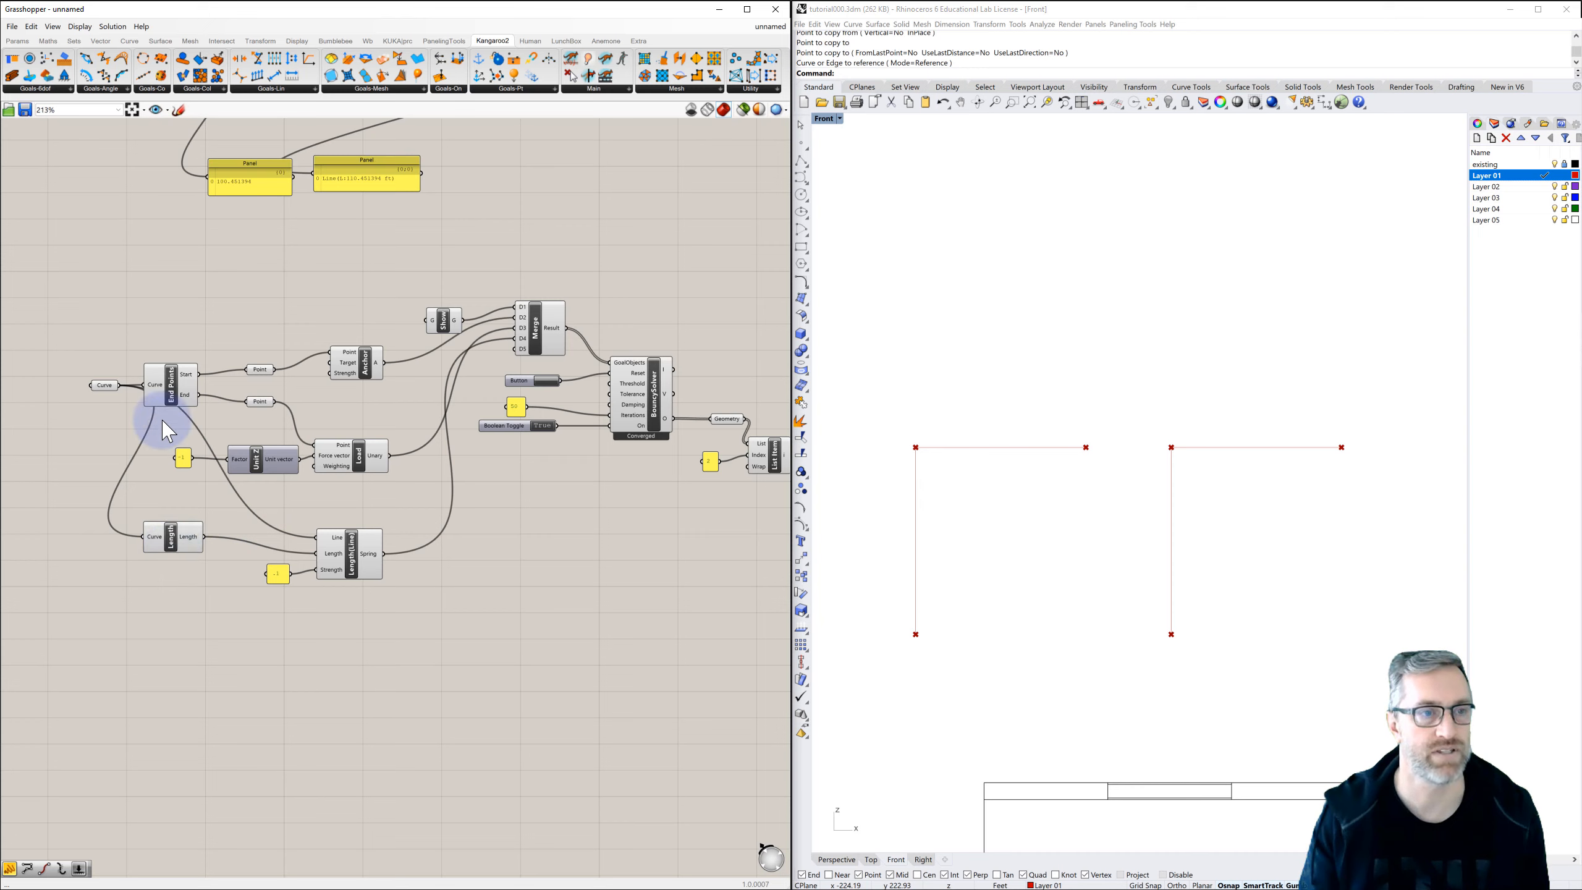
Move the Length and LengthLine components with their strength panel down, and add a Divide Curve component fed by the referenced curve.
left_click_drag(389, 510, 176, 692)
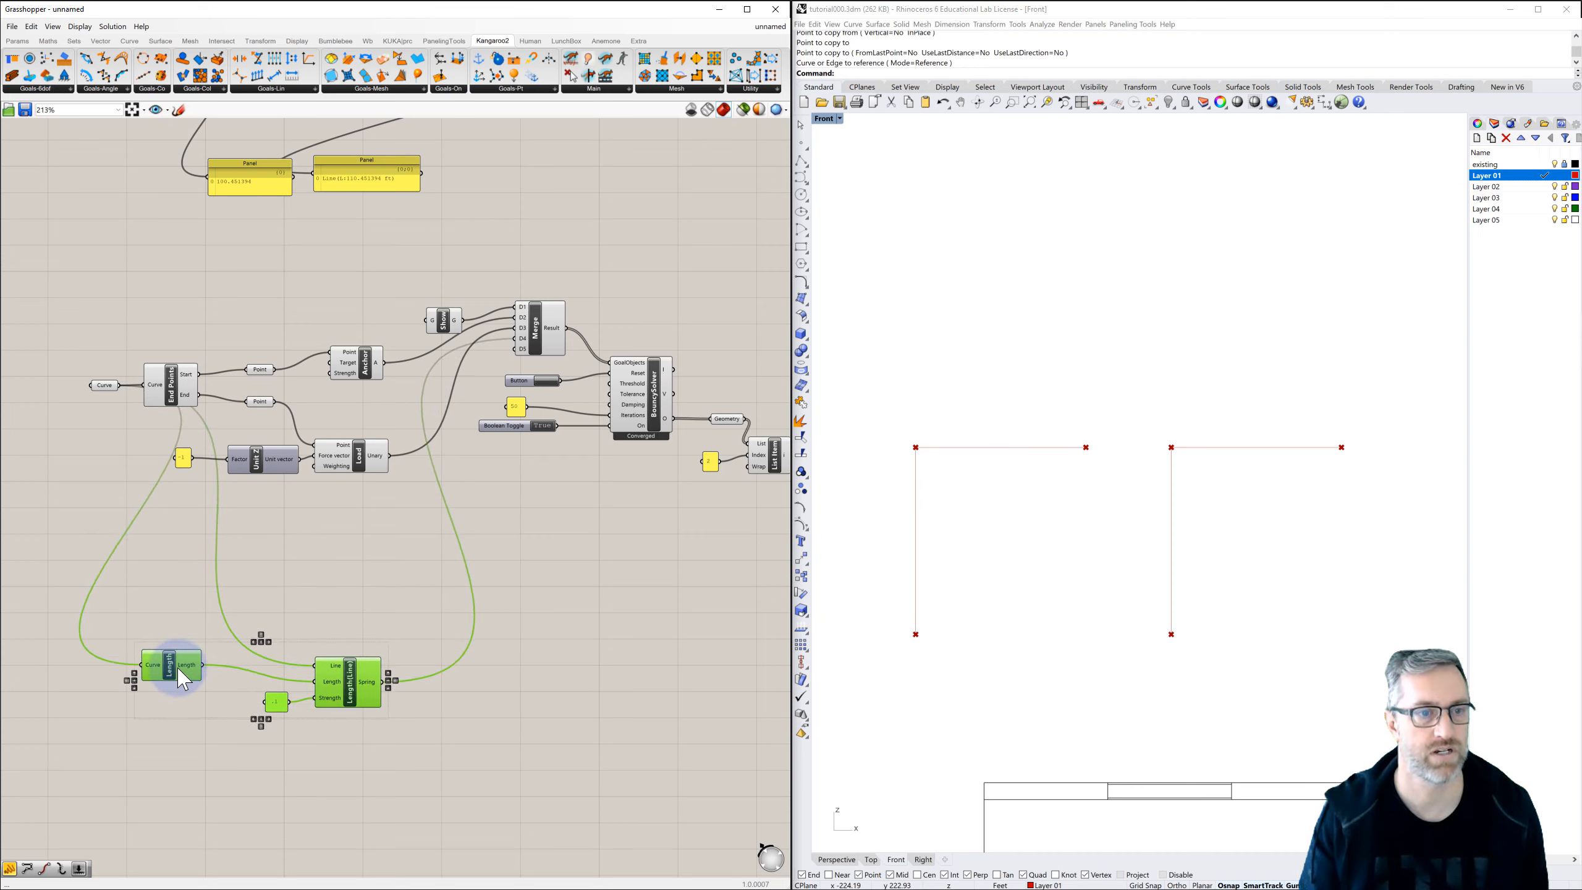
left_click(182, 550)
double_click(183, 546)
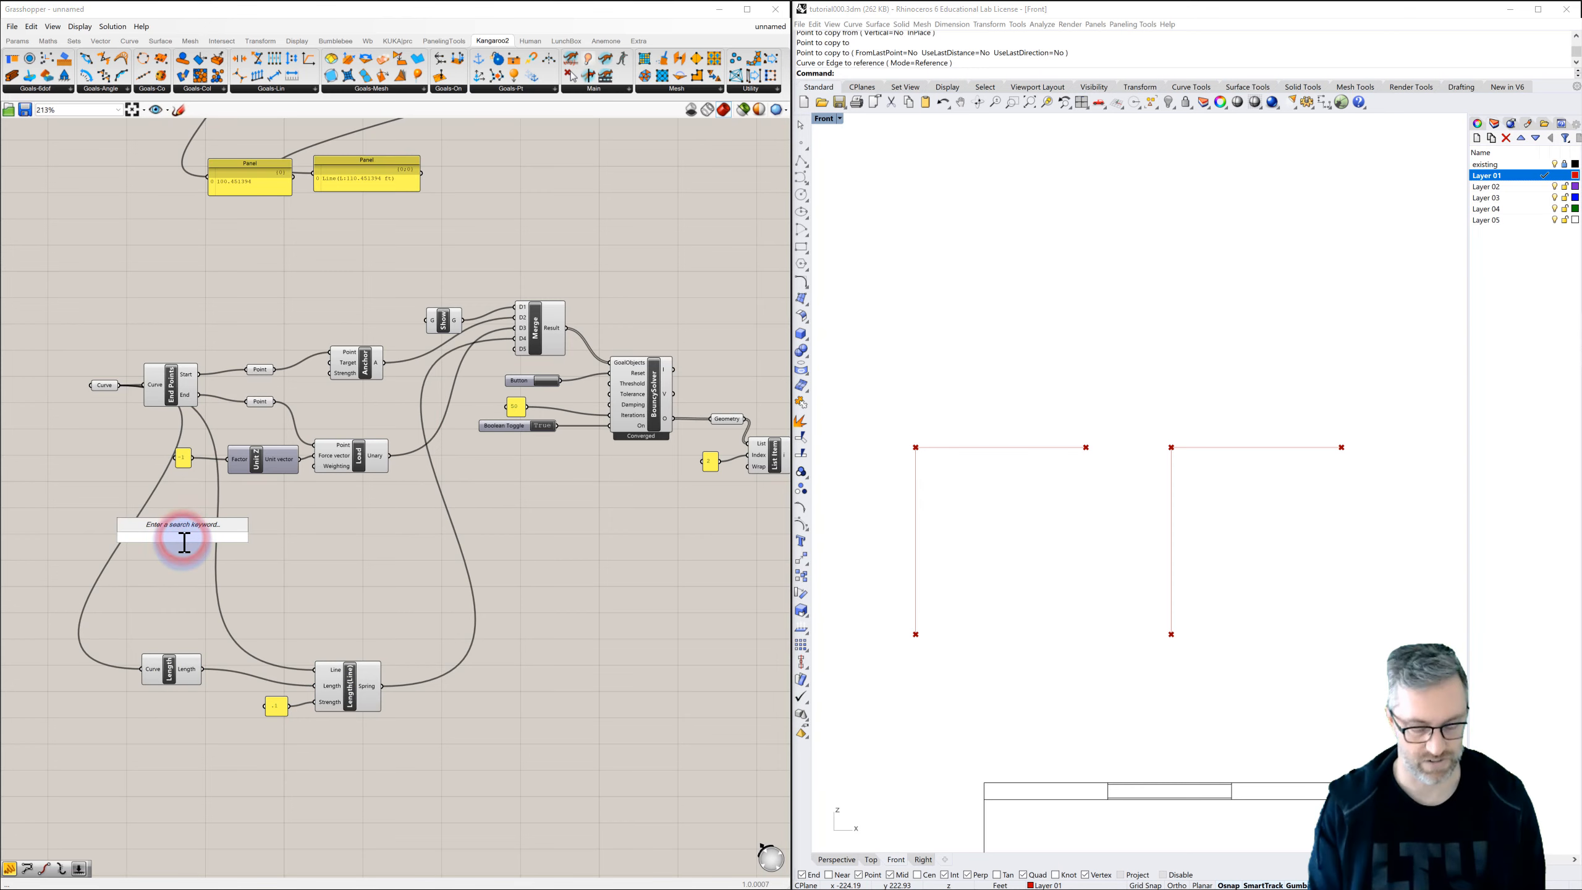
type("divide")
left_click(163, 524)
left_click_drag(120, 383, 150, 521)
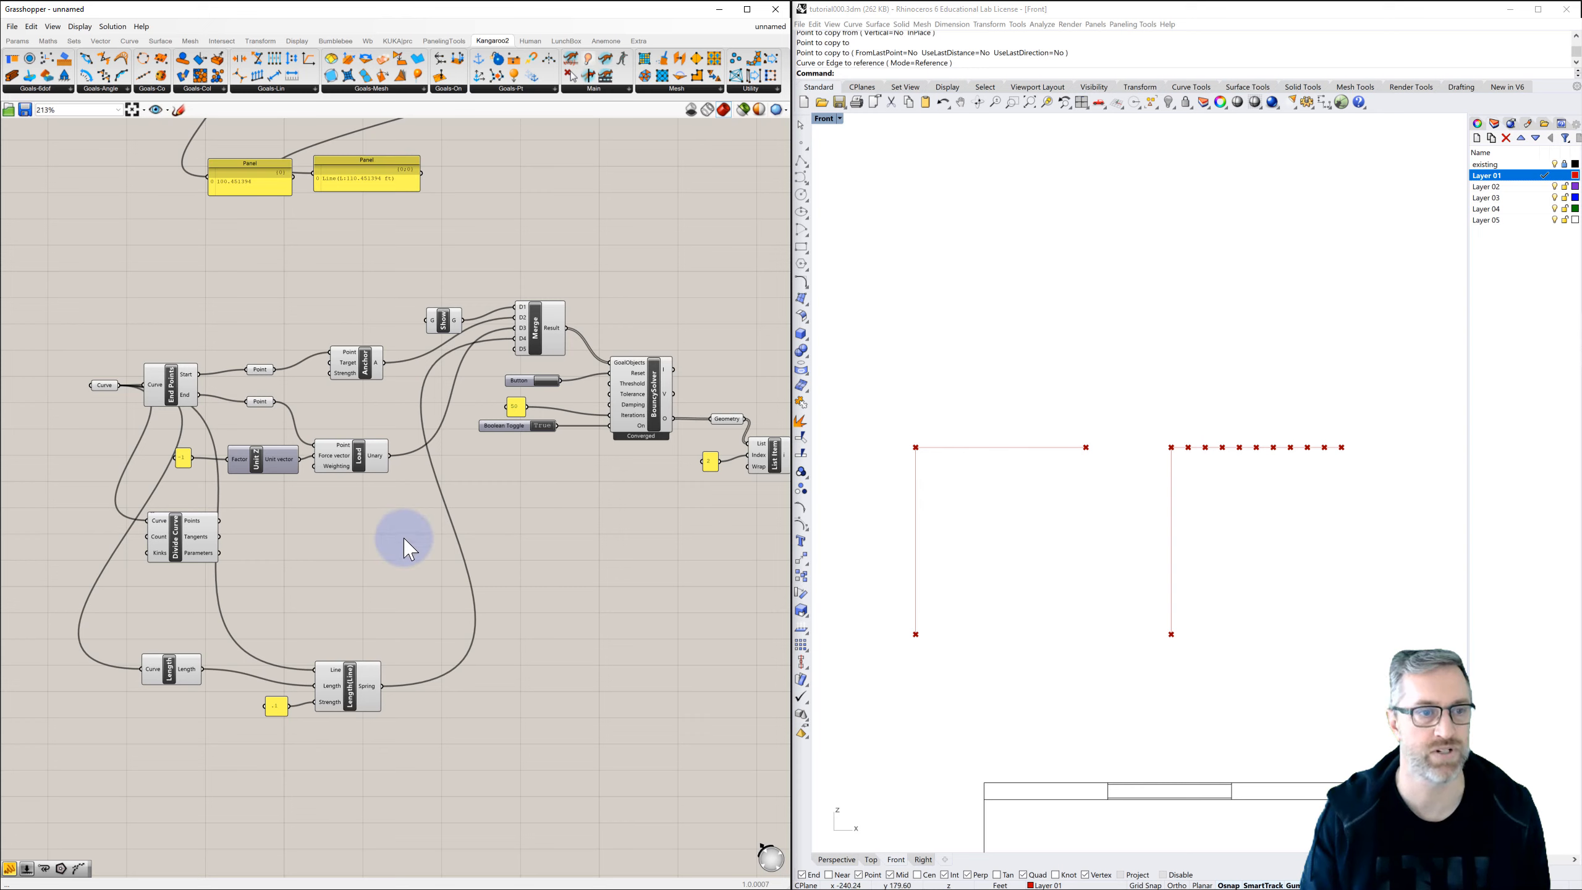
left_click_drag(179, 536, 170, 547)
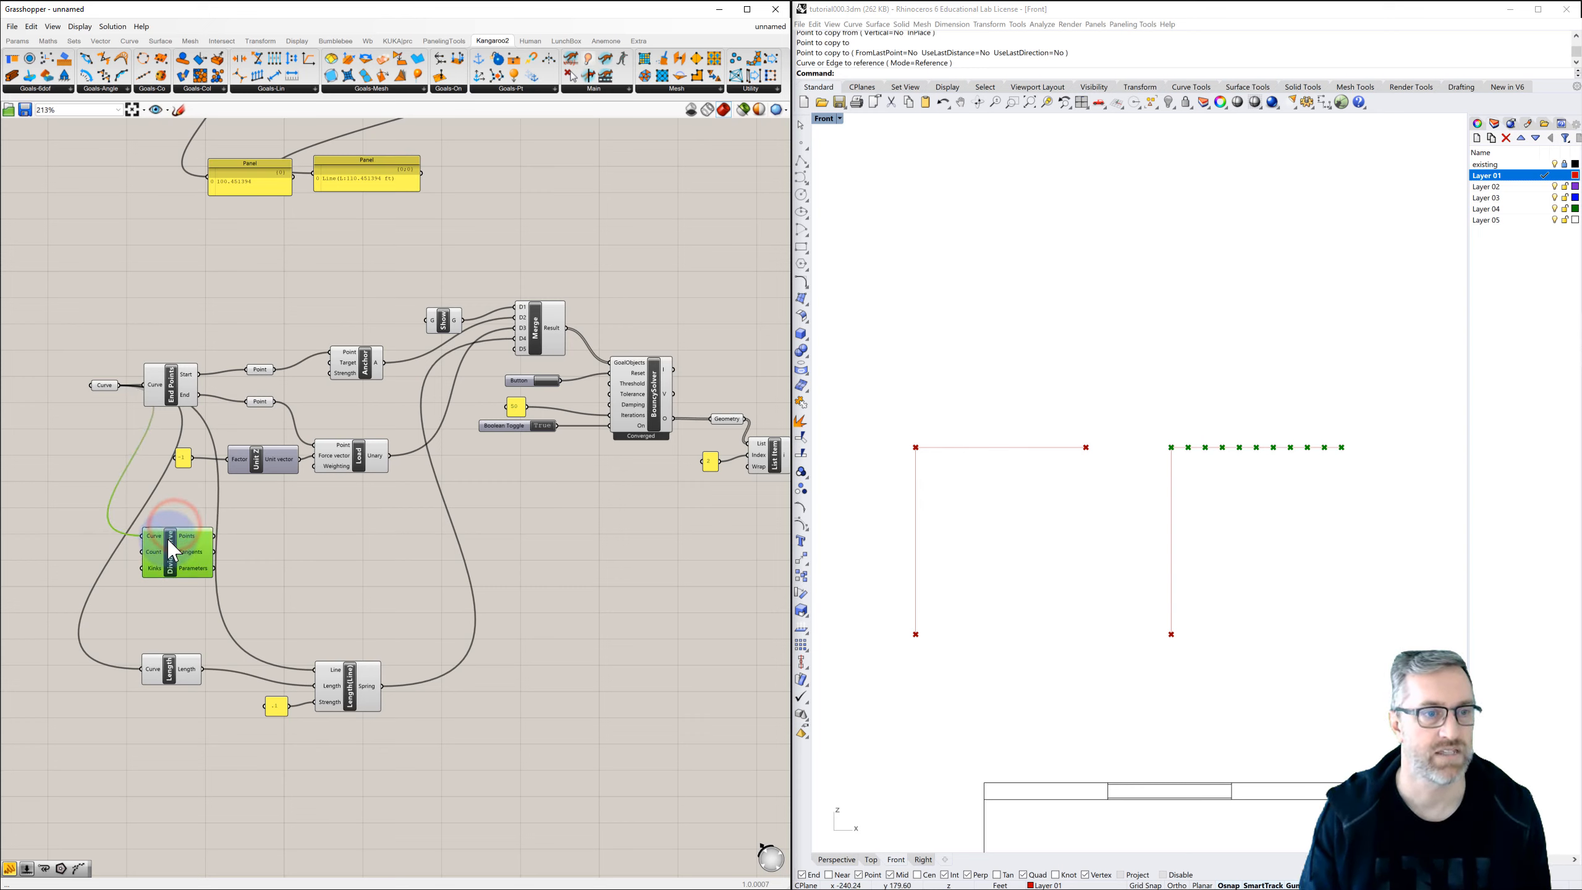
Add a Shatter component beside Divide Curve, supplying it with the referenced curve and Divide Curve's Parameters output.
left_click(262, 549)
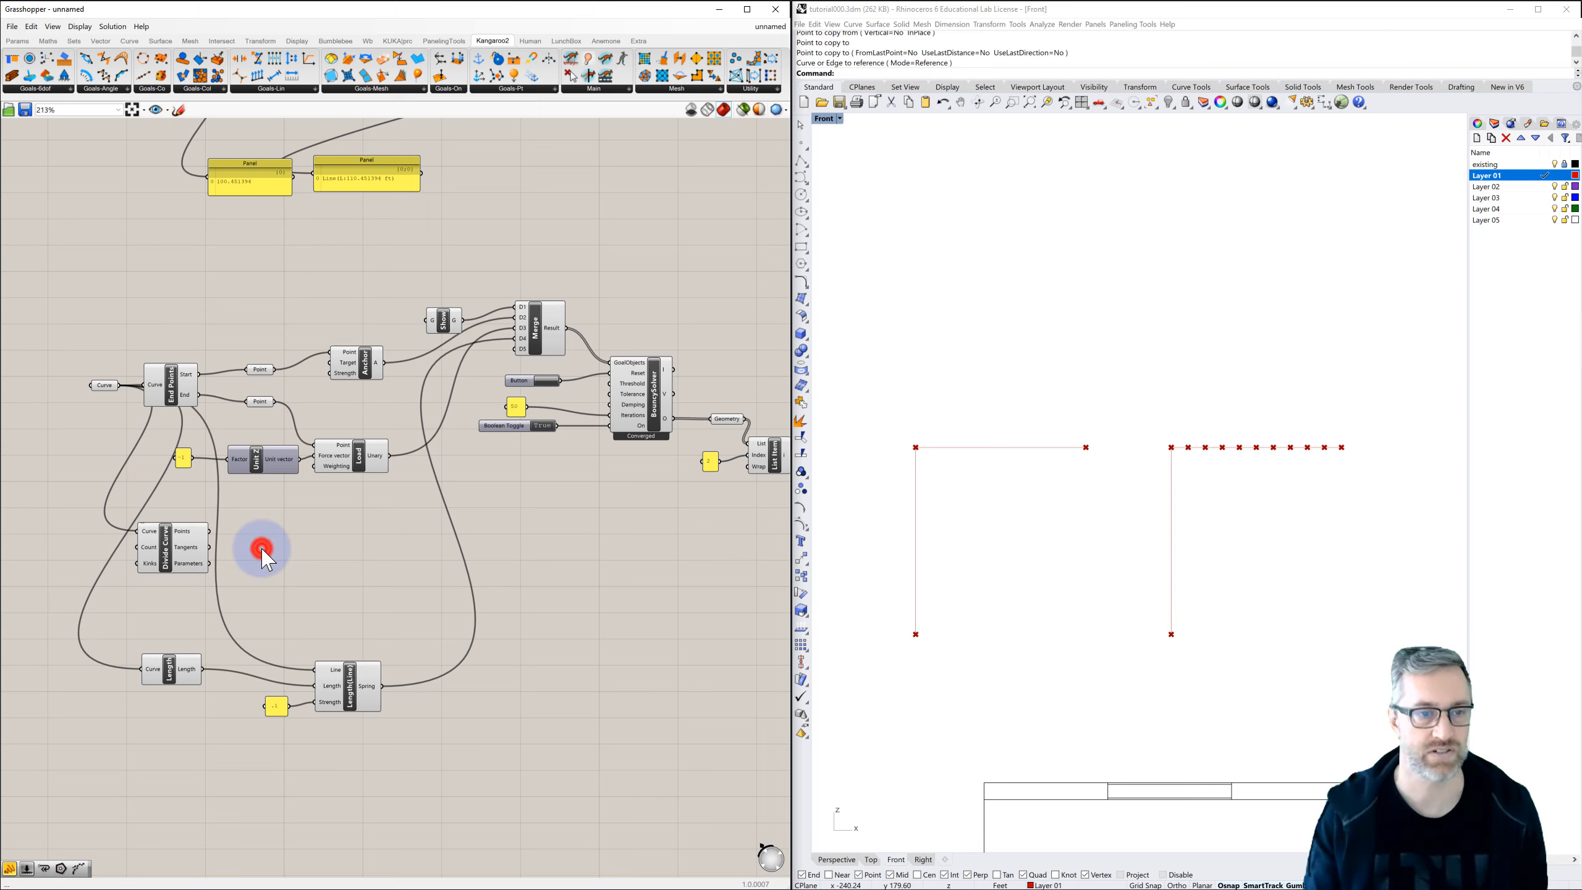
double_click(261, 549)
type("shatte")
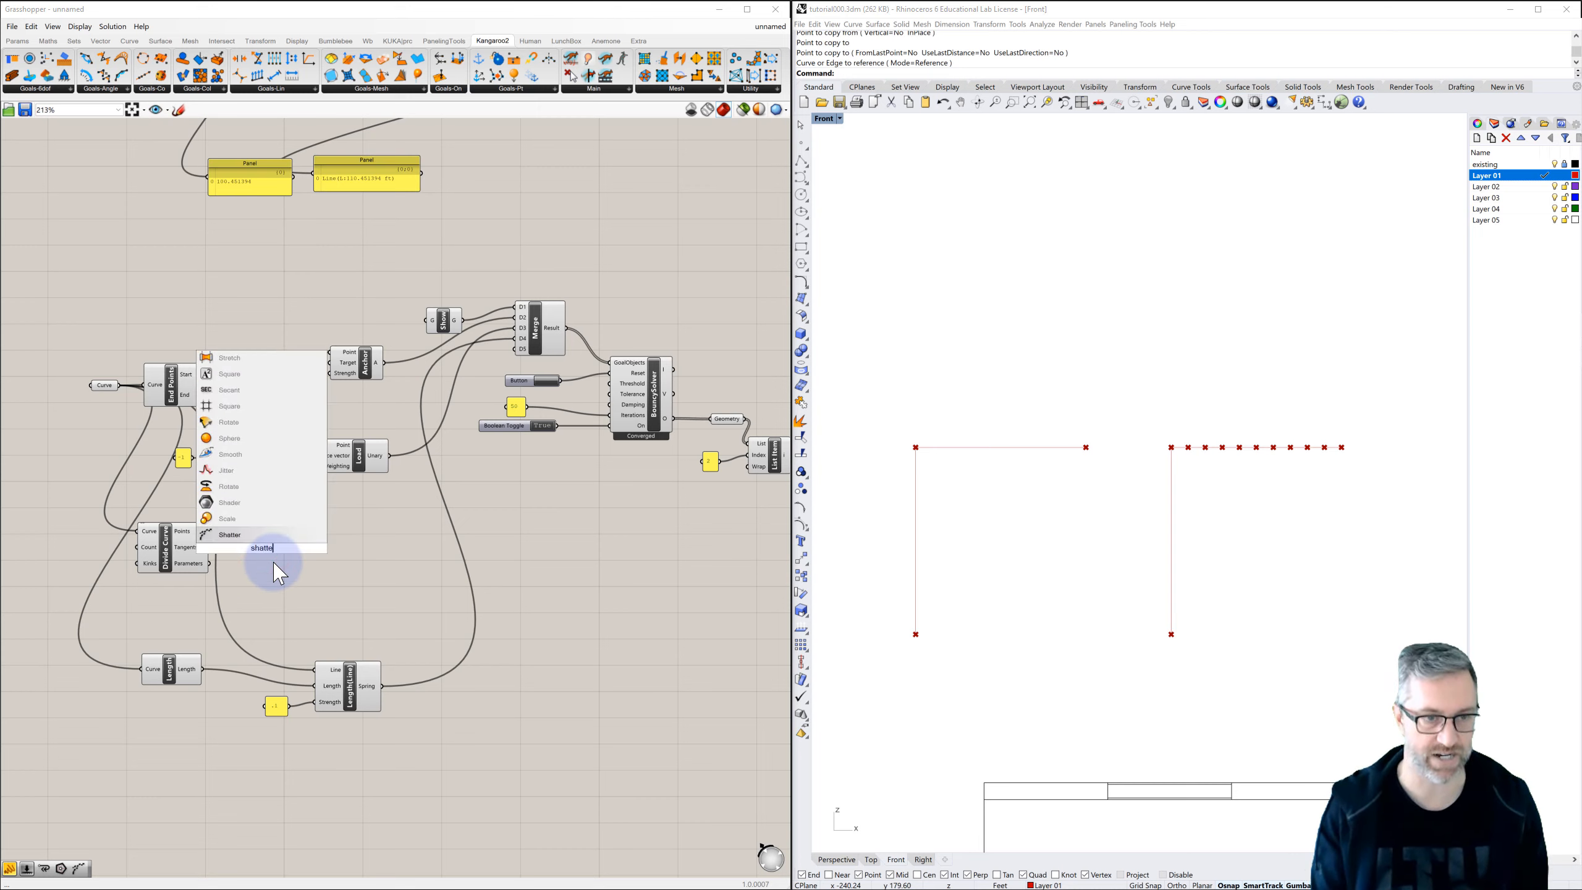
type("r")
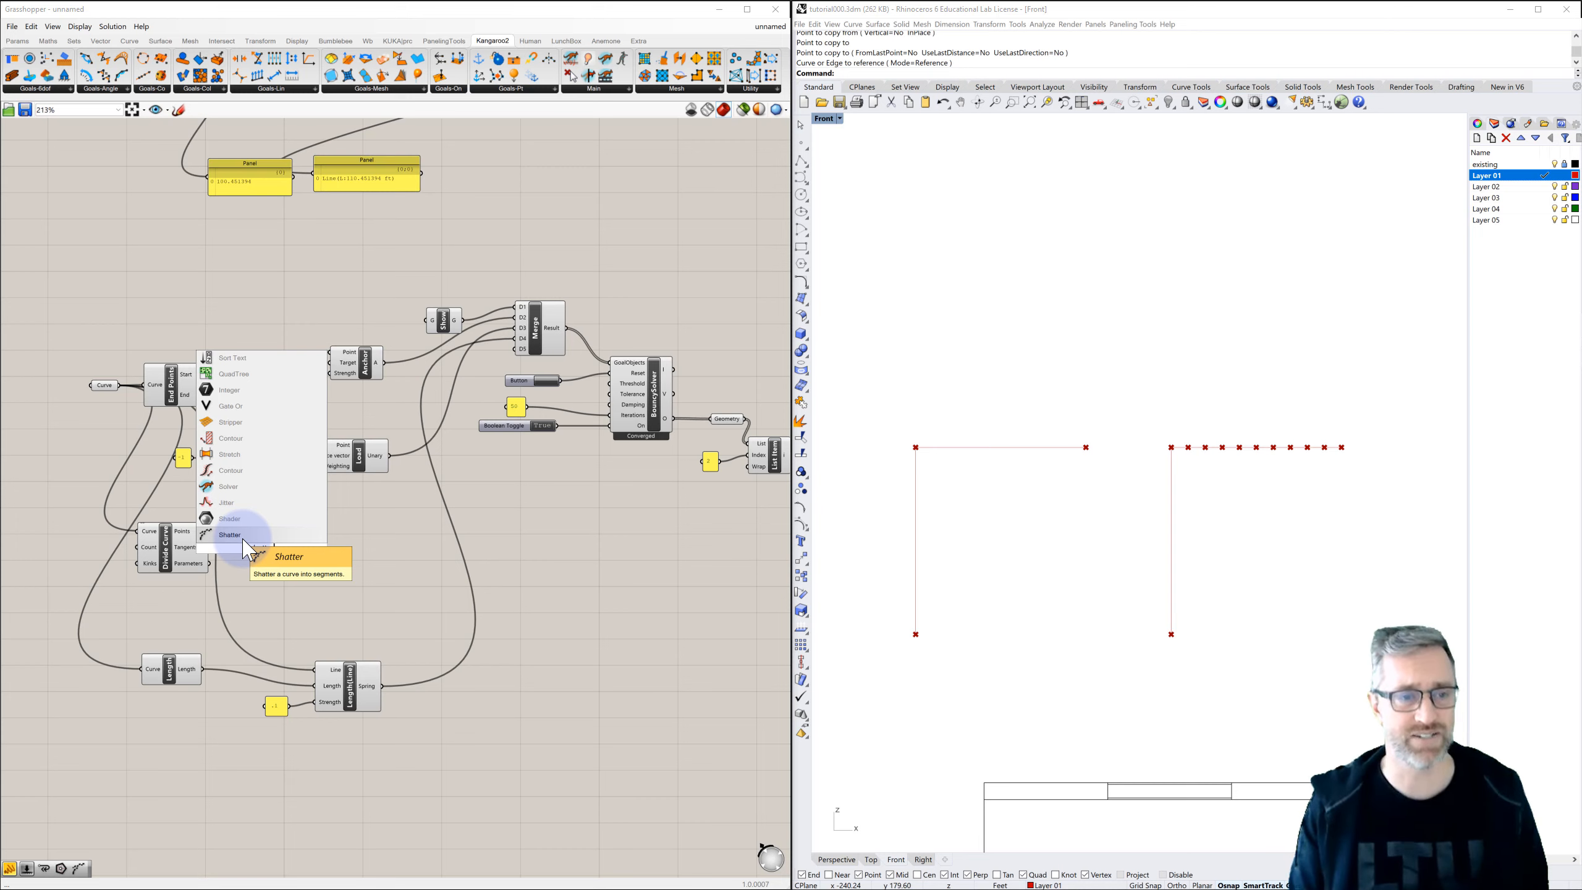
left_click(247, 536)
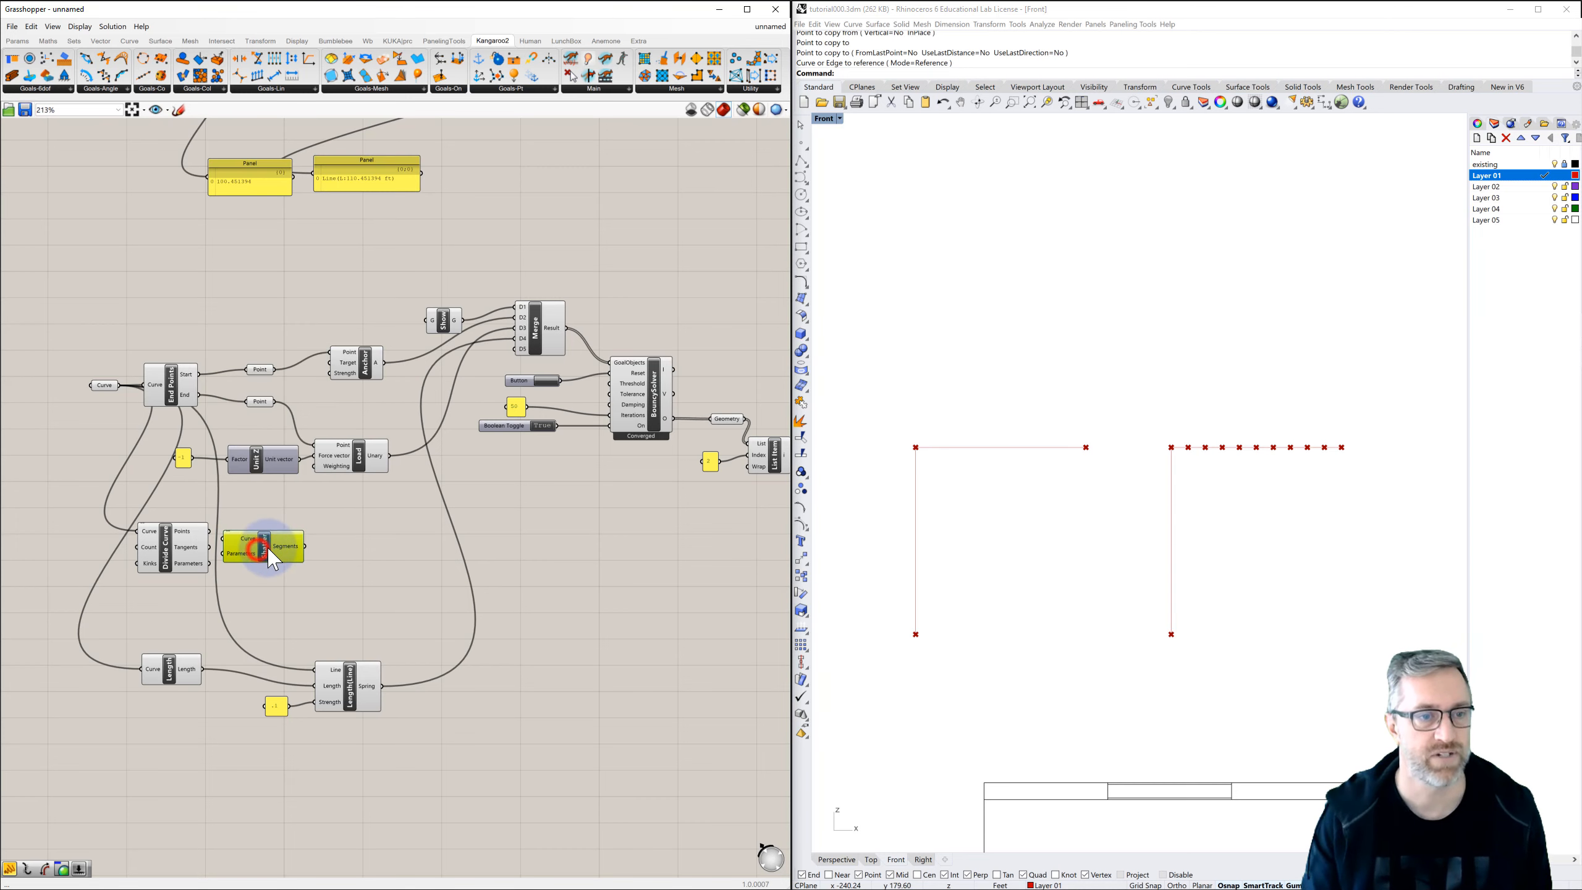
left_click_drag(272, 557, 289, 558)
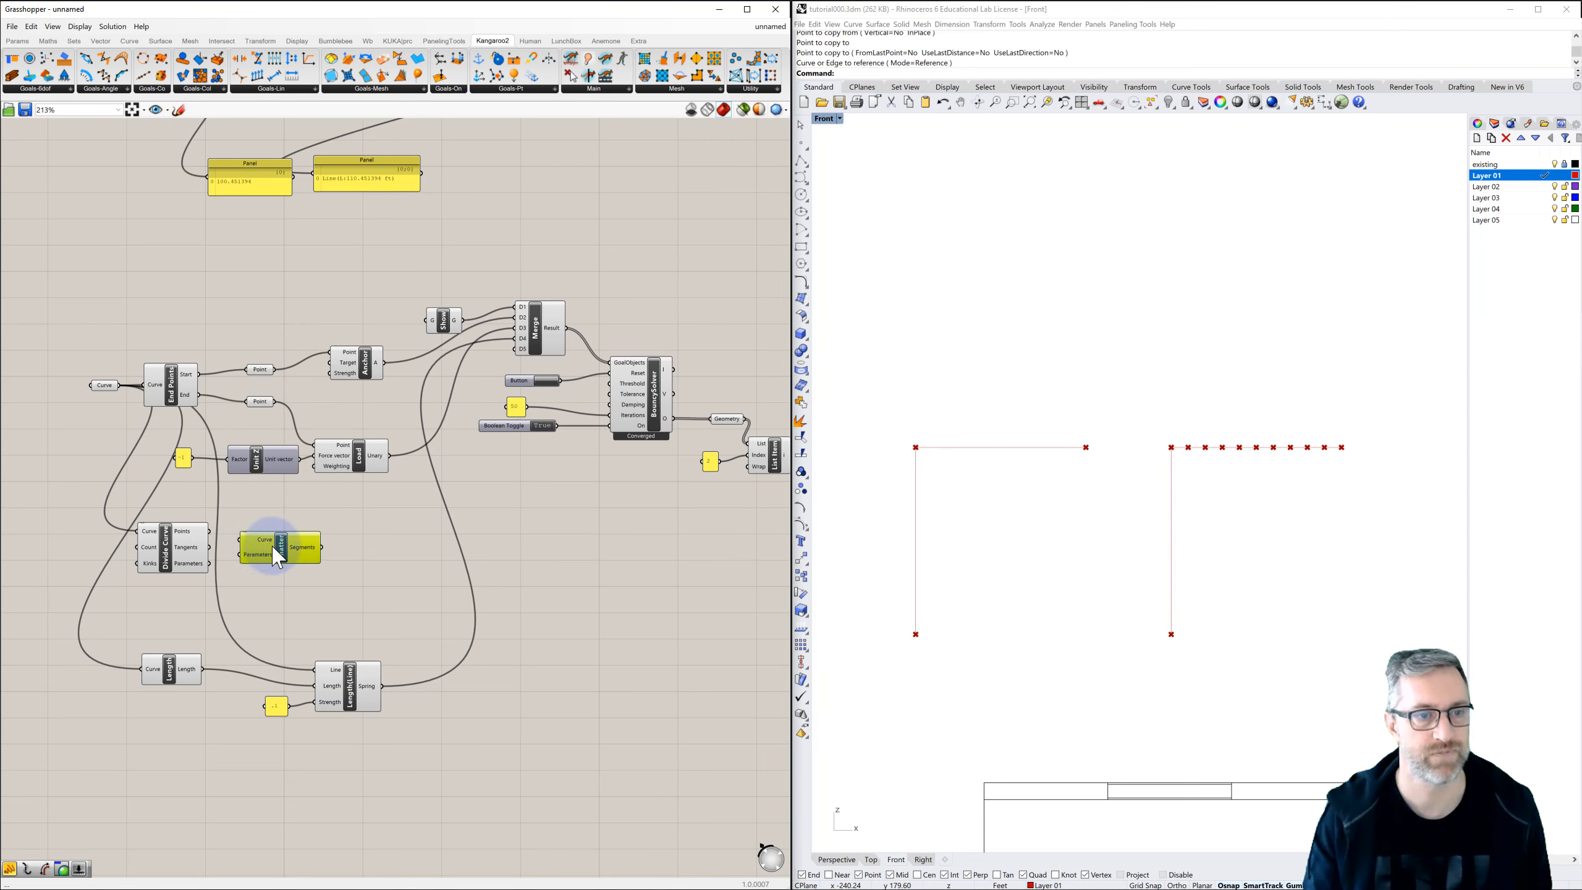
left_click_drag(120, 384, 281, 540)
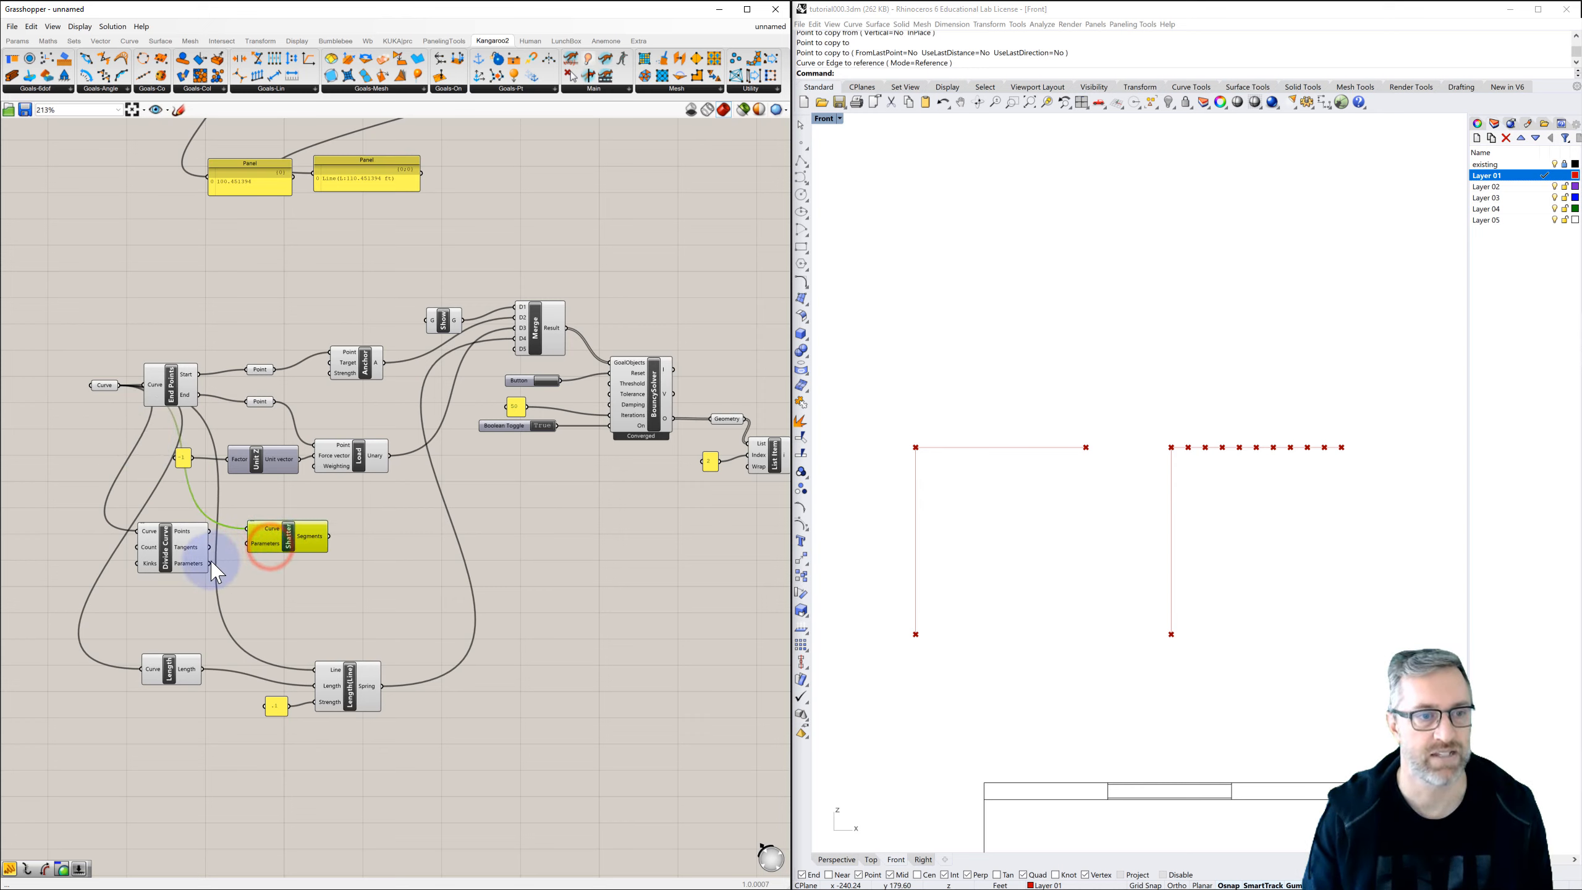
left_click(177, 560)
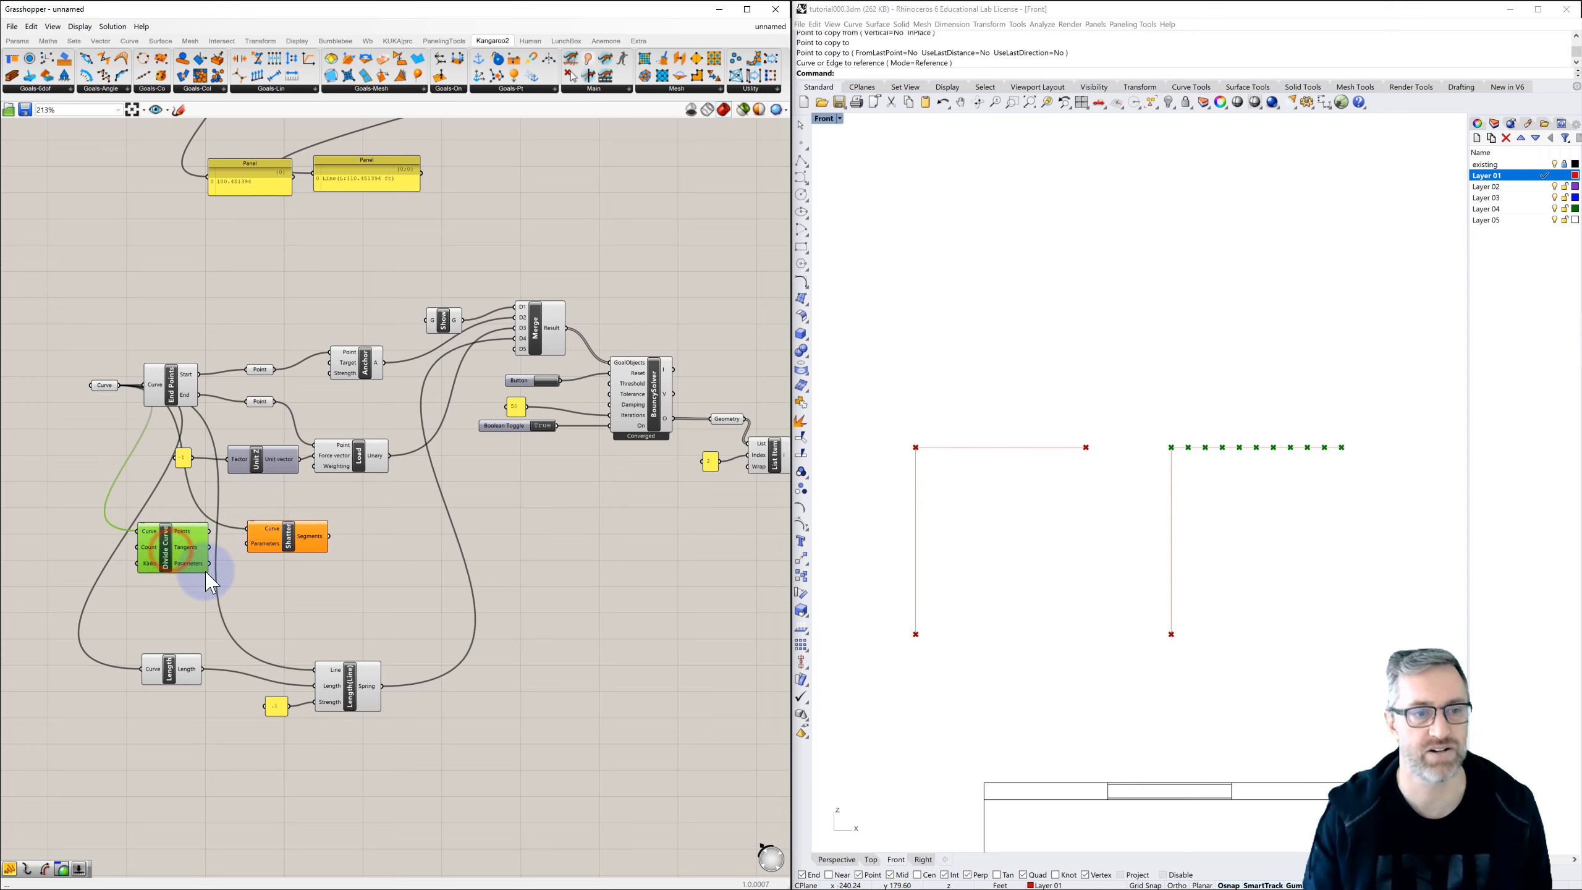
left_click_drag(246, 551, 249, 543)
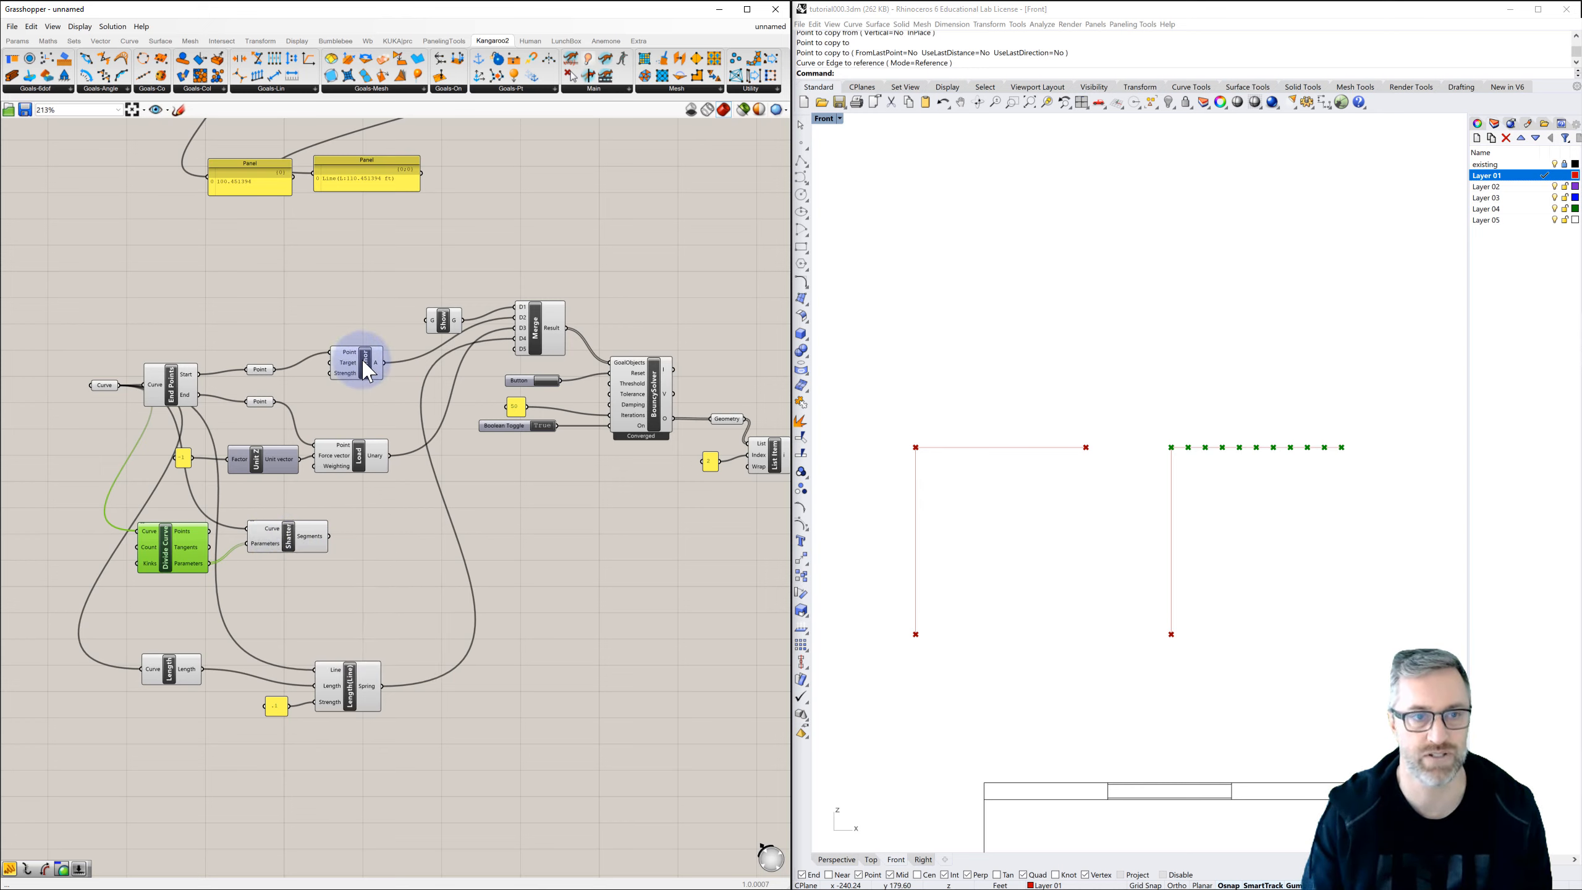
Connect the end Point parameter to the Anchor's Point input in addition to the start point.
left_click(260, 402)
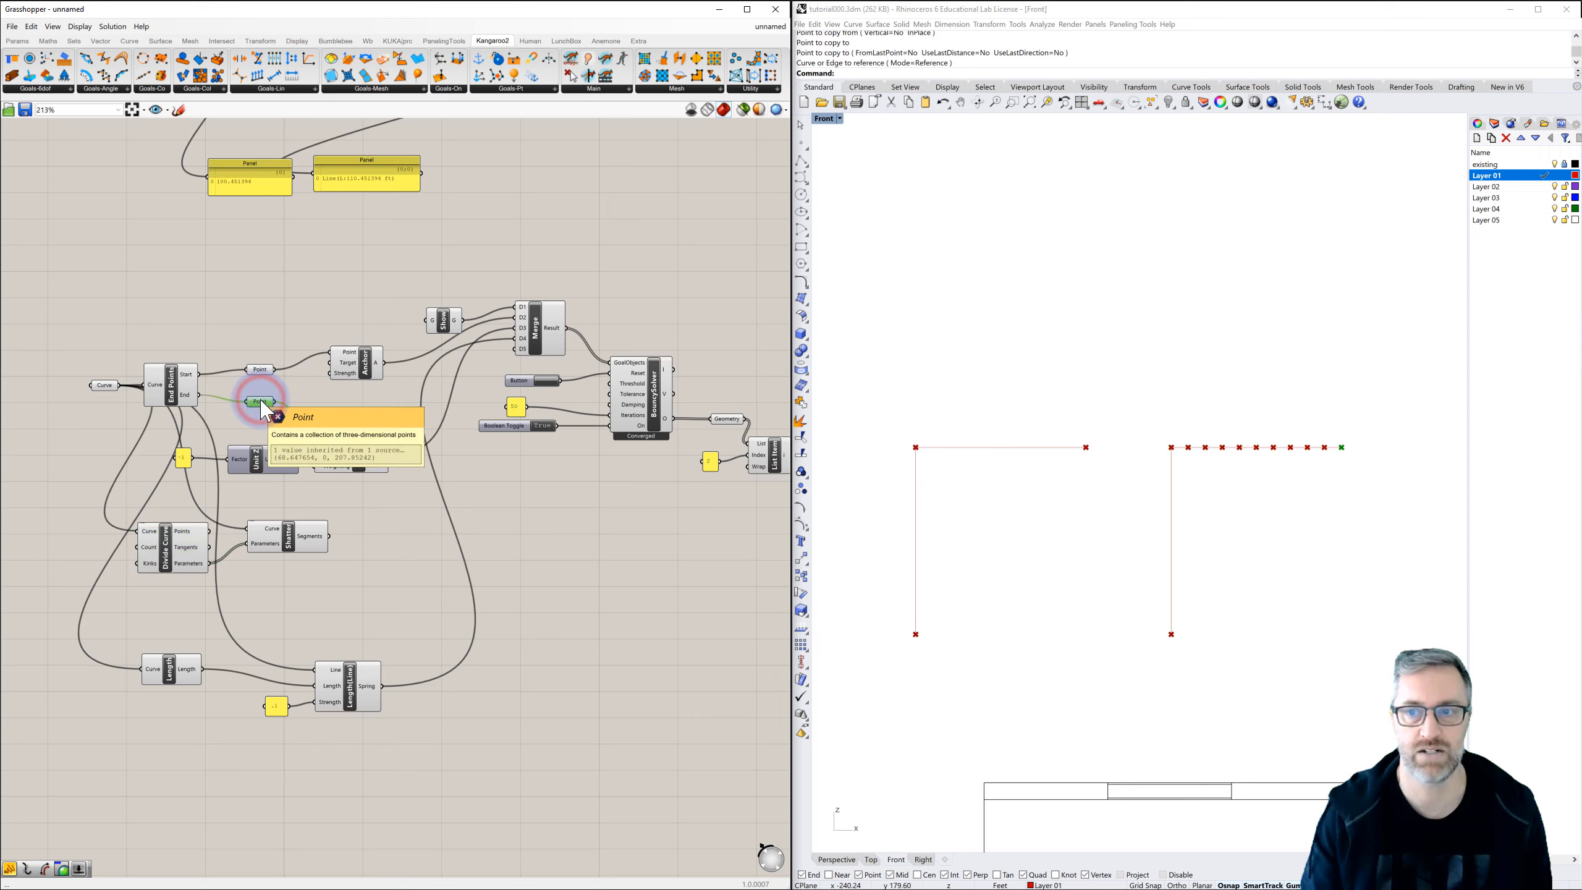
left_click(260, 369)
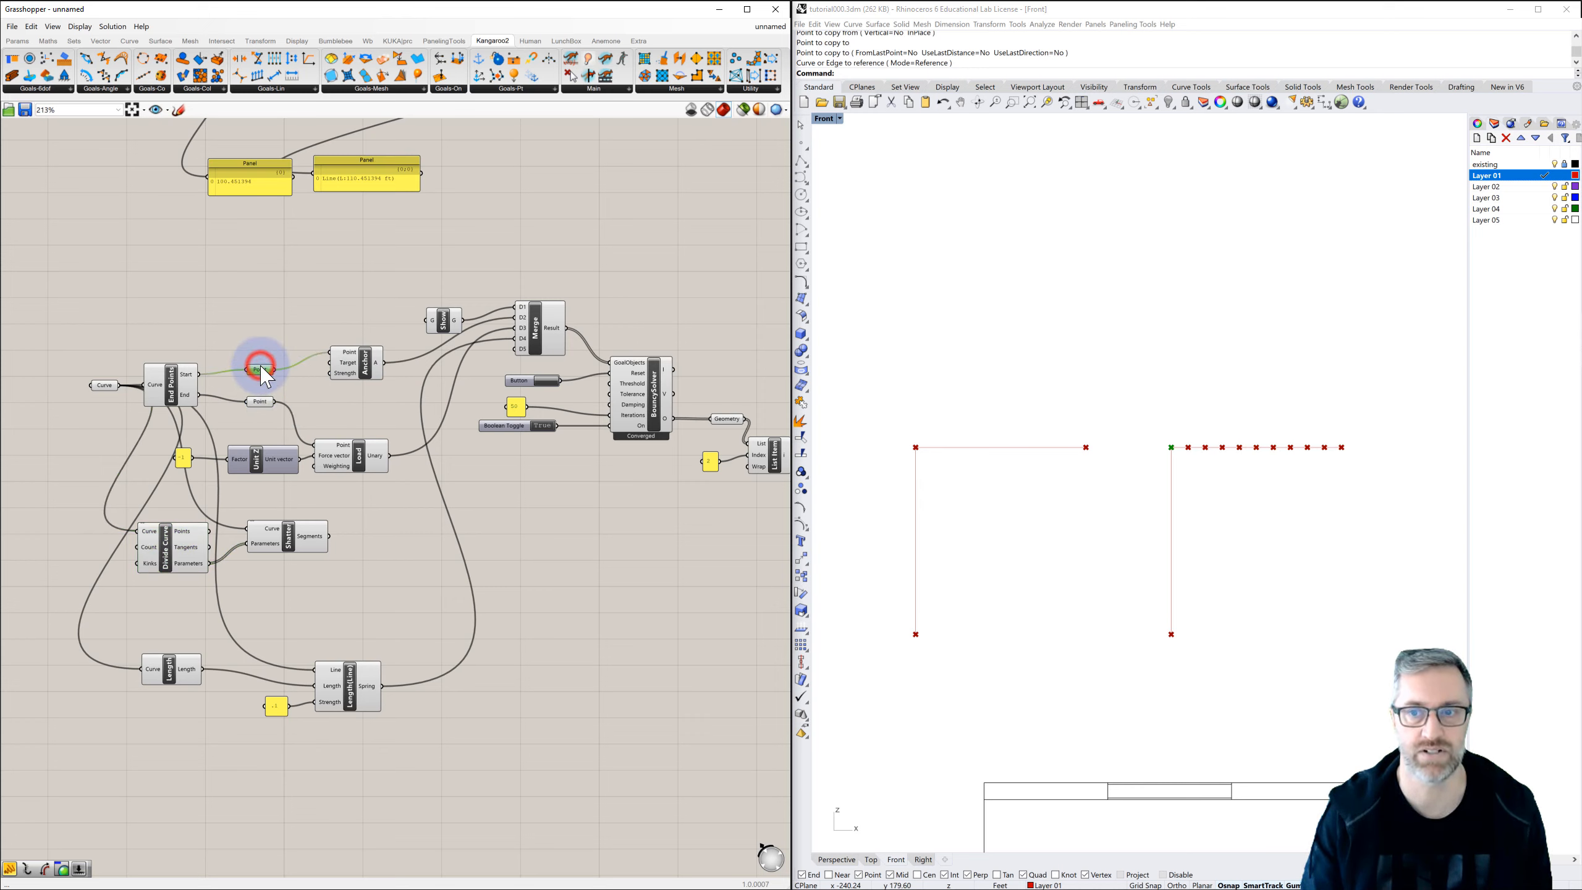
left_click(261, 401)
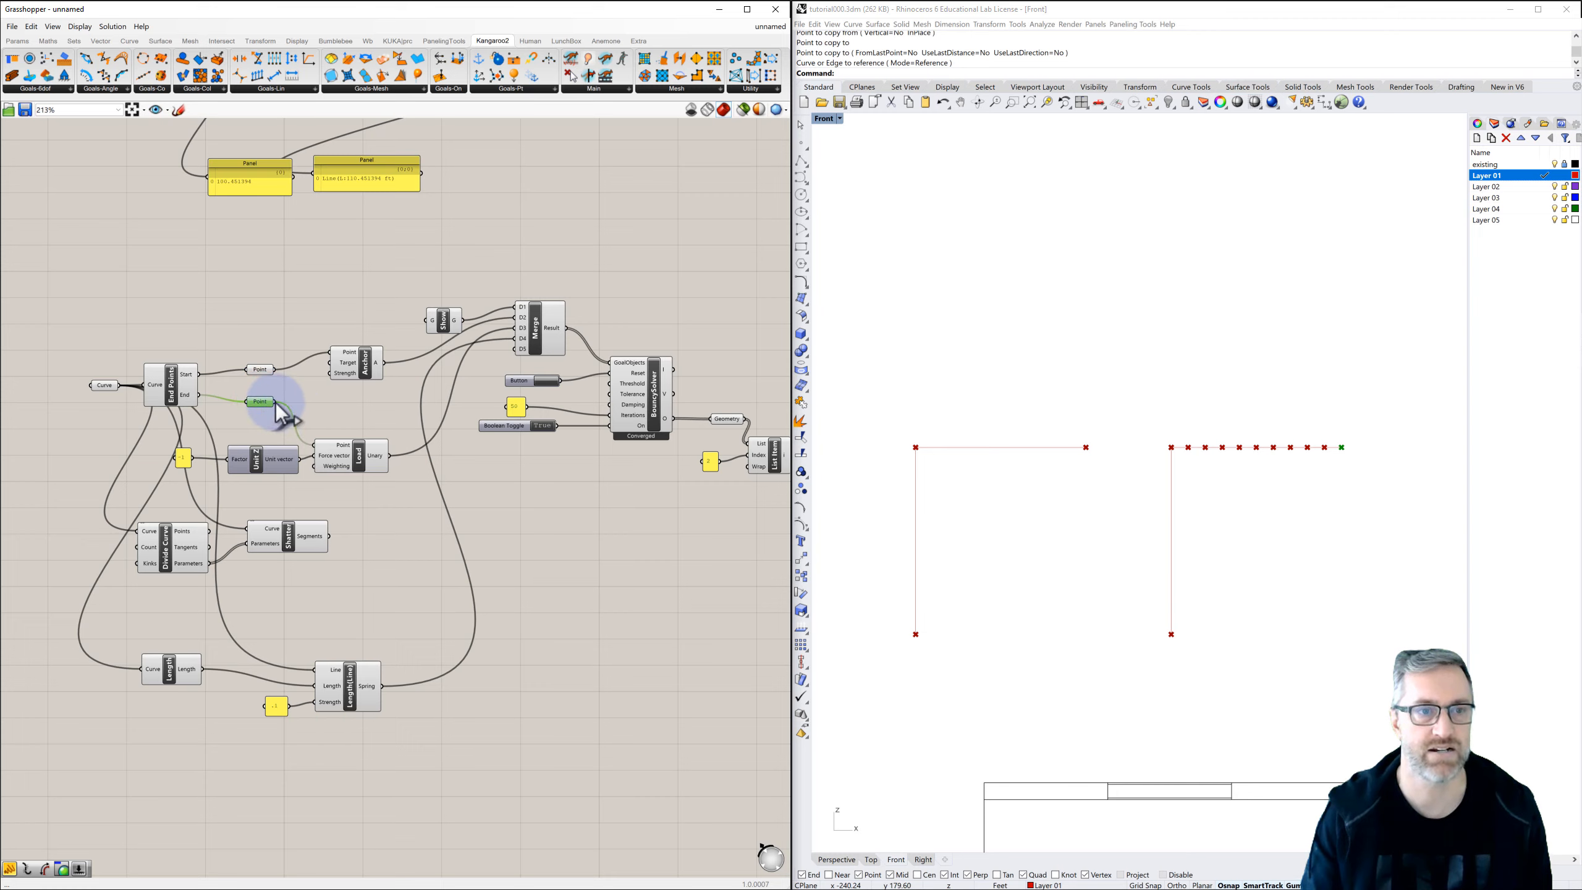
left_click_drag(275, 403, 328, 352)
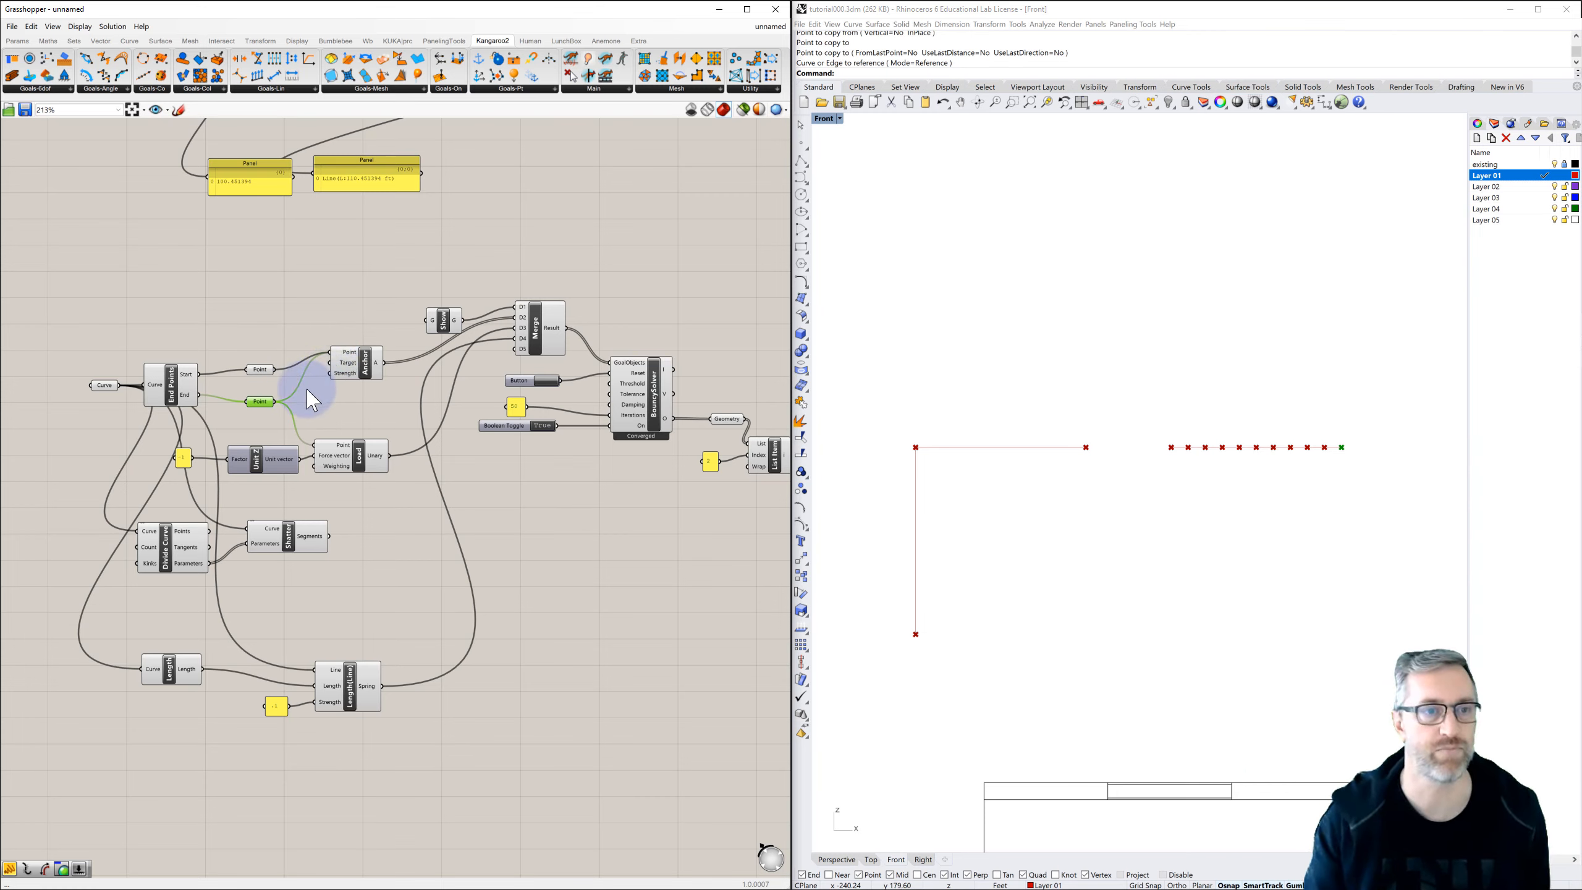
Disconnect the end Point parameter from the Load's Point input and move it up beneath the start Point parameter.
right_click(343, 446)
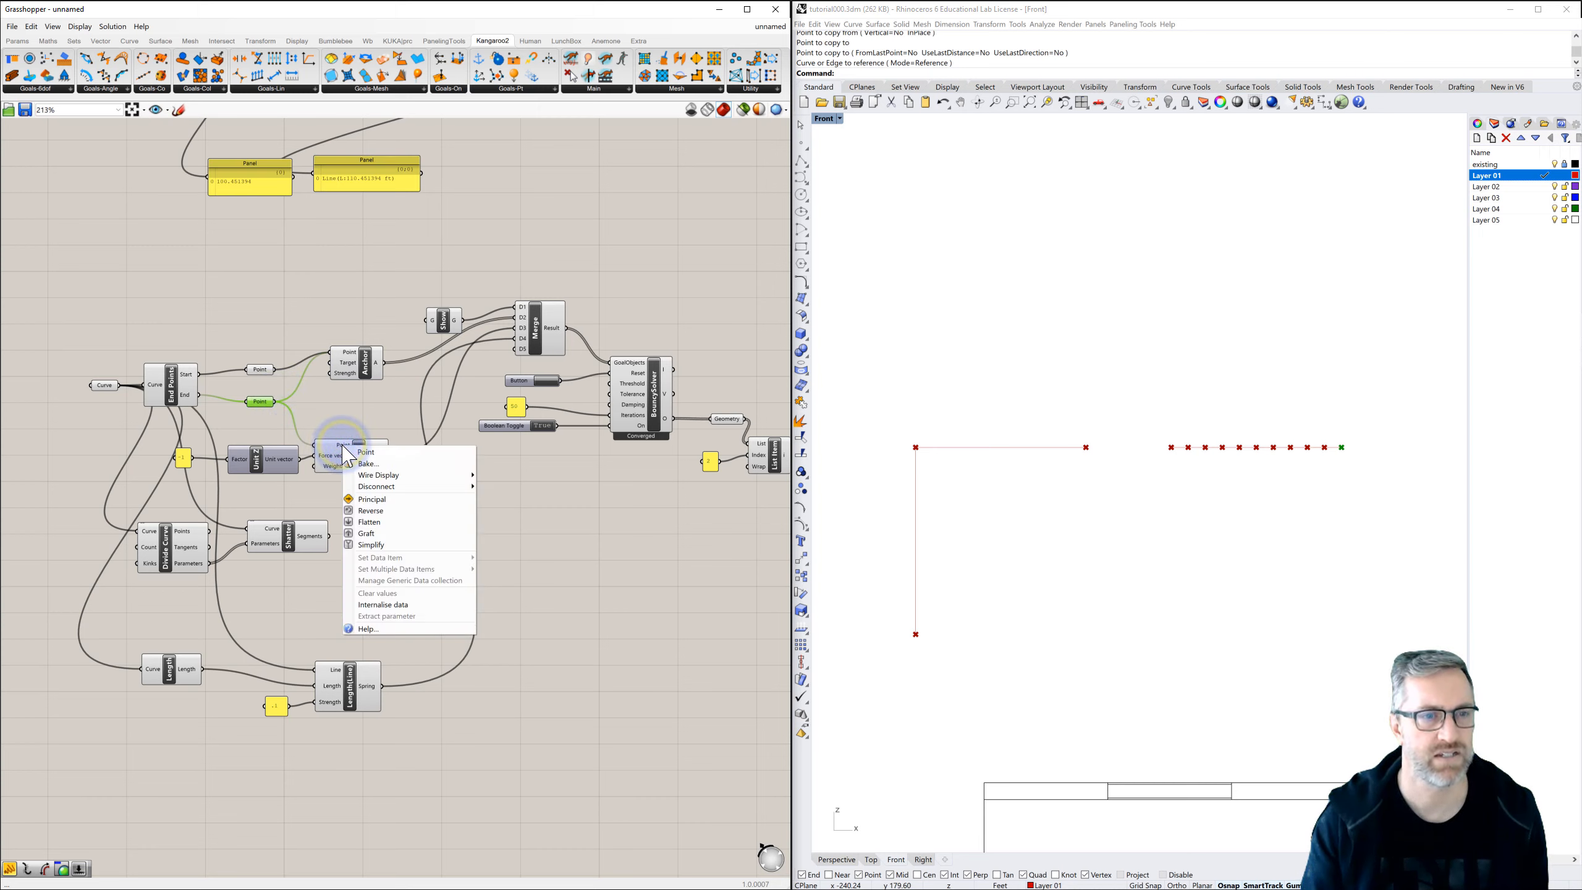
left_click(344, 411)
left_click(342, 444)
right_click(342, 445)
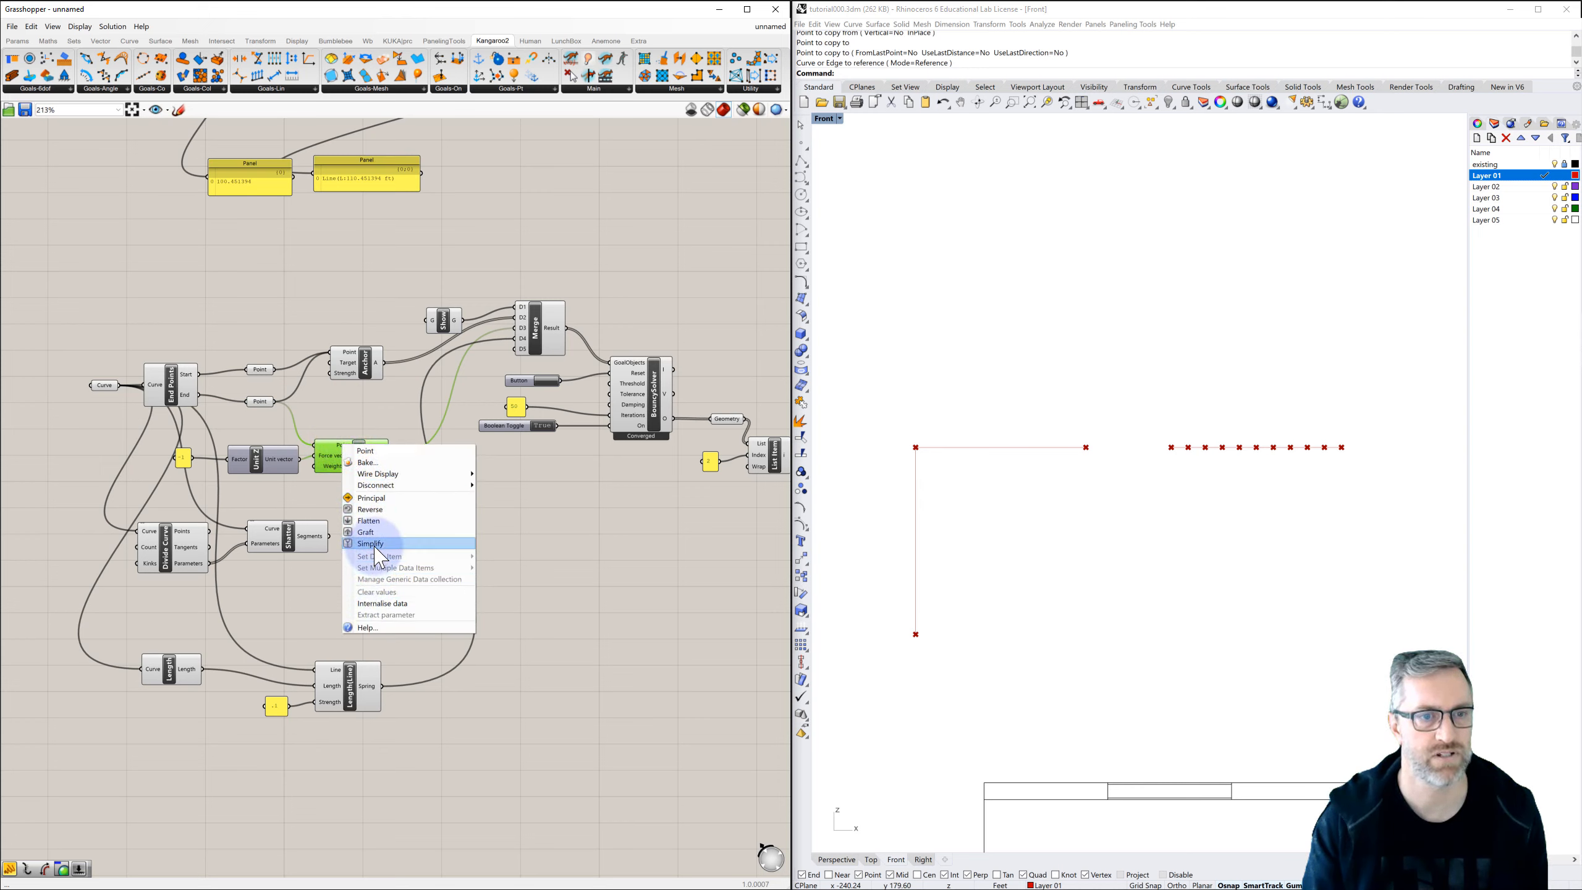
mouse_move(380, 486)
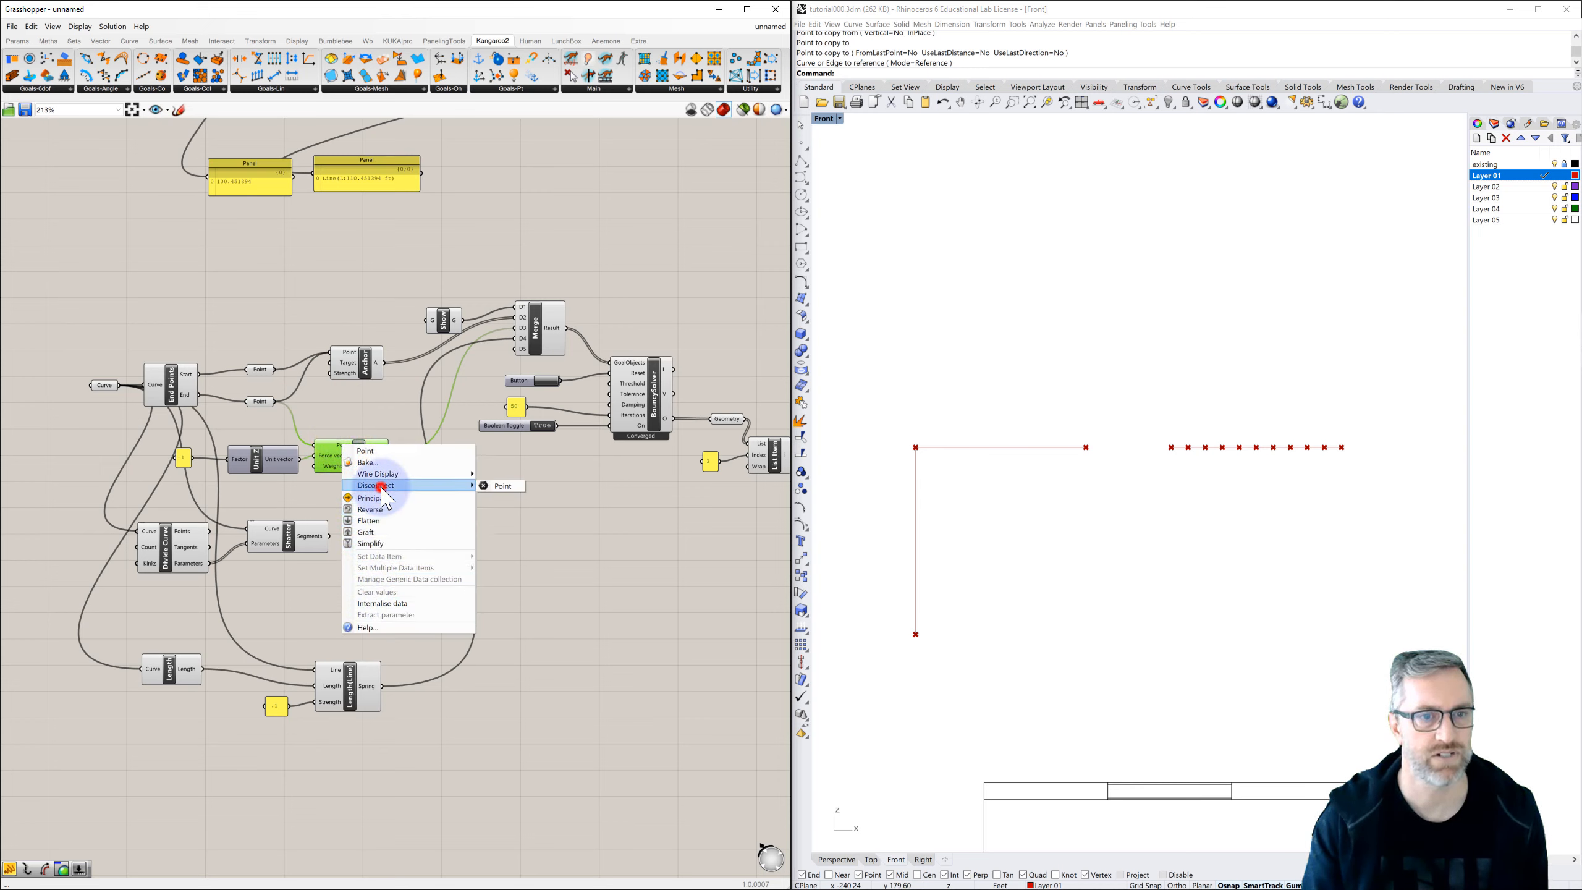
left_click(501, 485)
left_click(358, 416)
right_click_drag(314, 447, 378, 404)
left_click_drag(303, 380, 303, 364)
right_click_drag(300, 391, 303, 366)
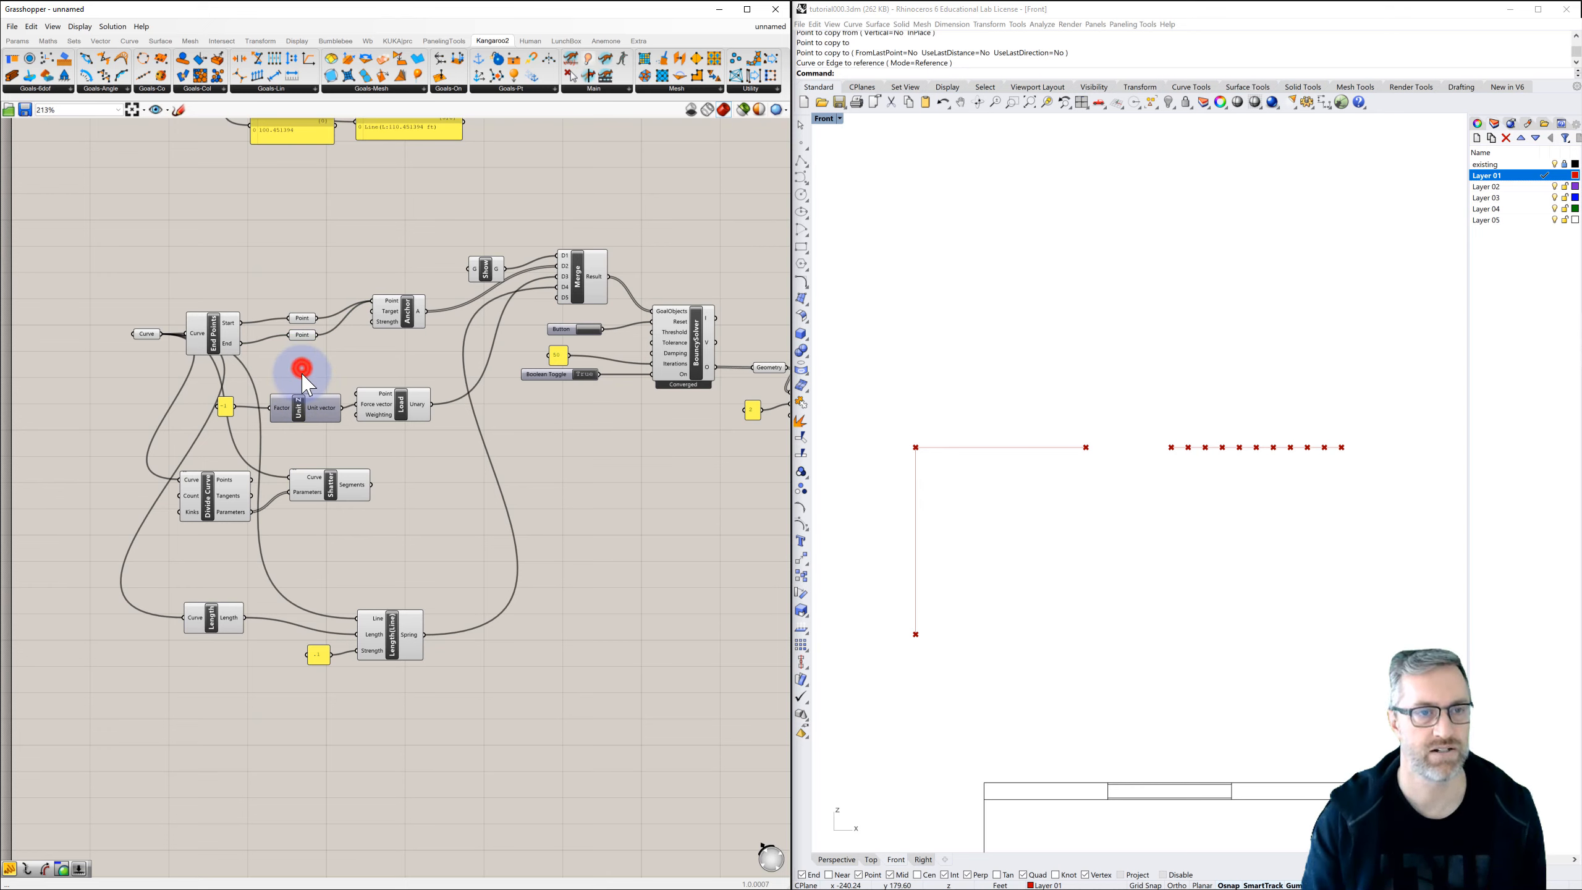
Add a new Point parameter above Unit Z that passes Divide Curve's Points output to the Load's Point input.
double_click(302, 368)
type("point")
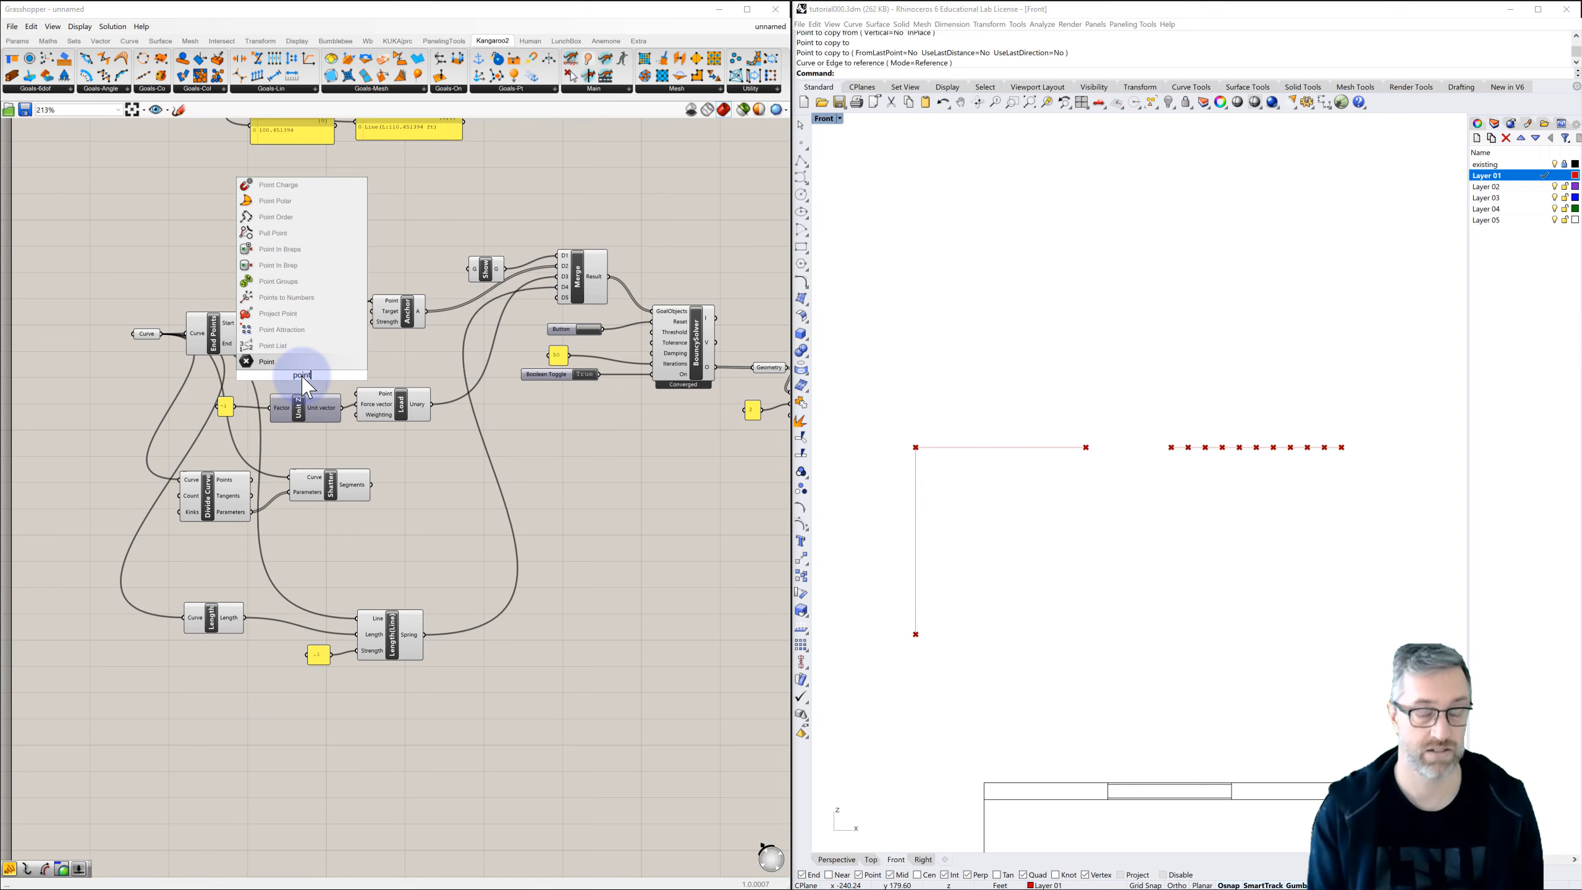
left_click(284, 363)
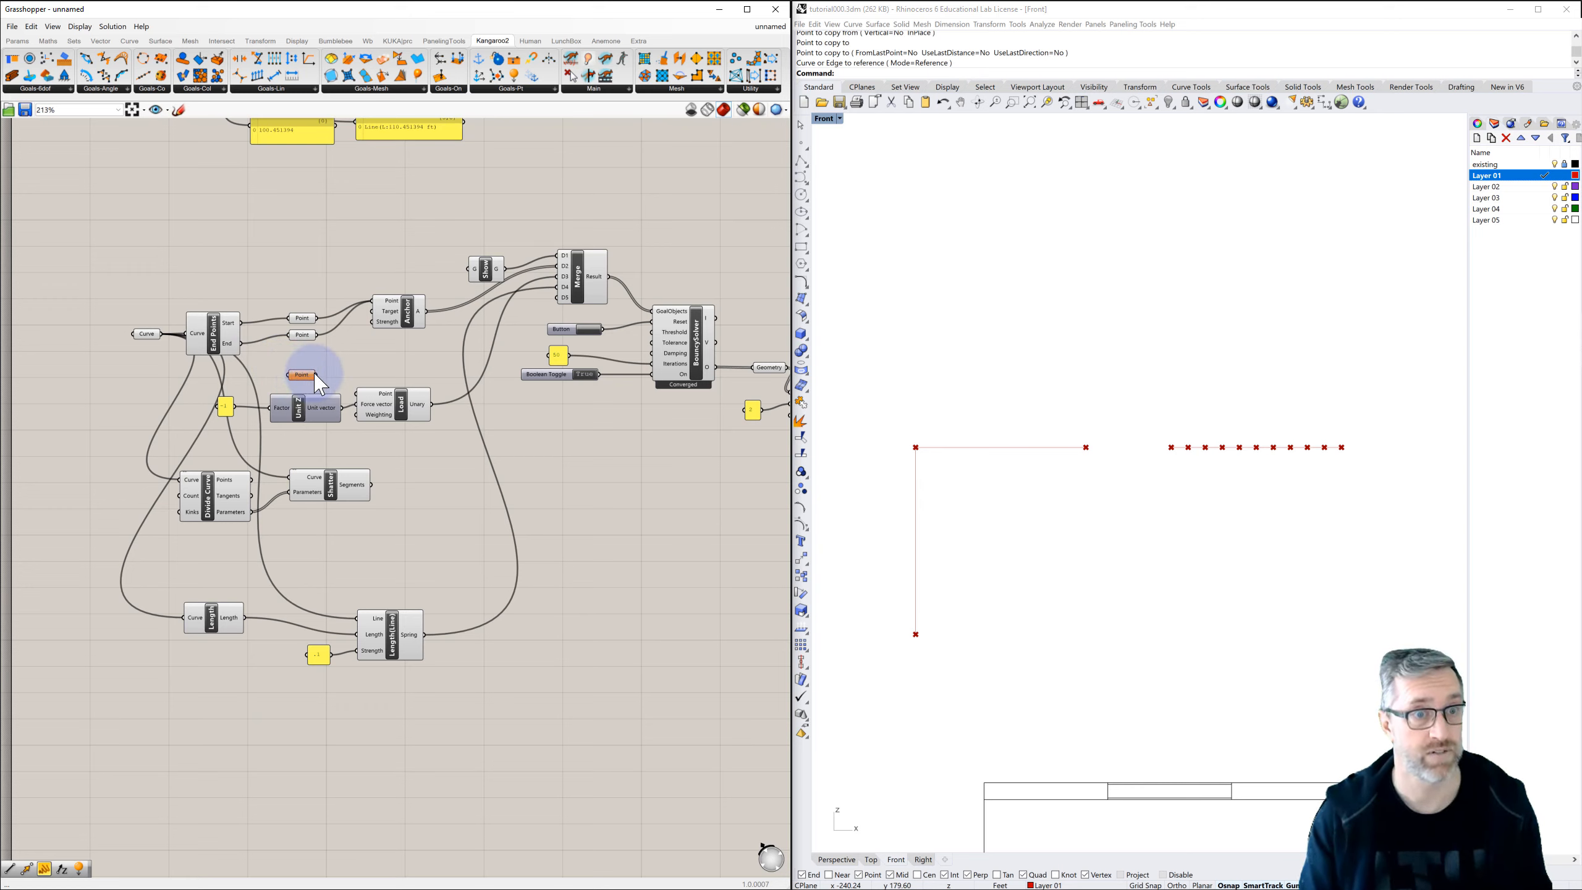
left_click_drag(315, 374, 358, 393)
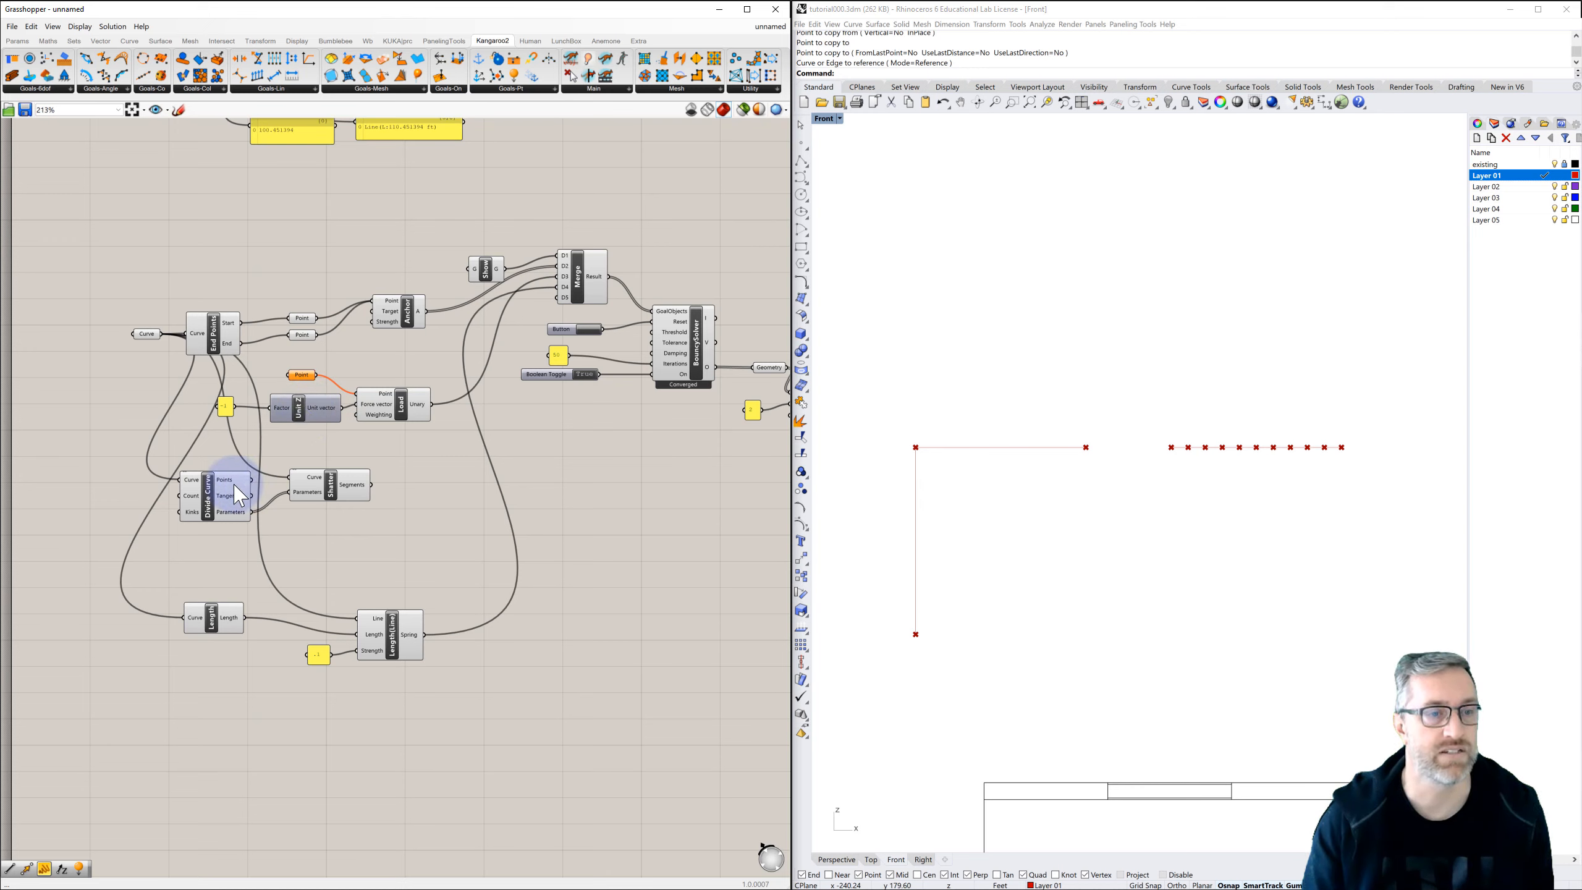
left_click(212, 481)
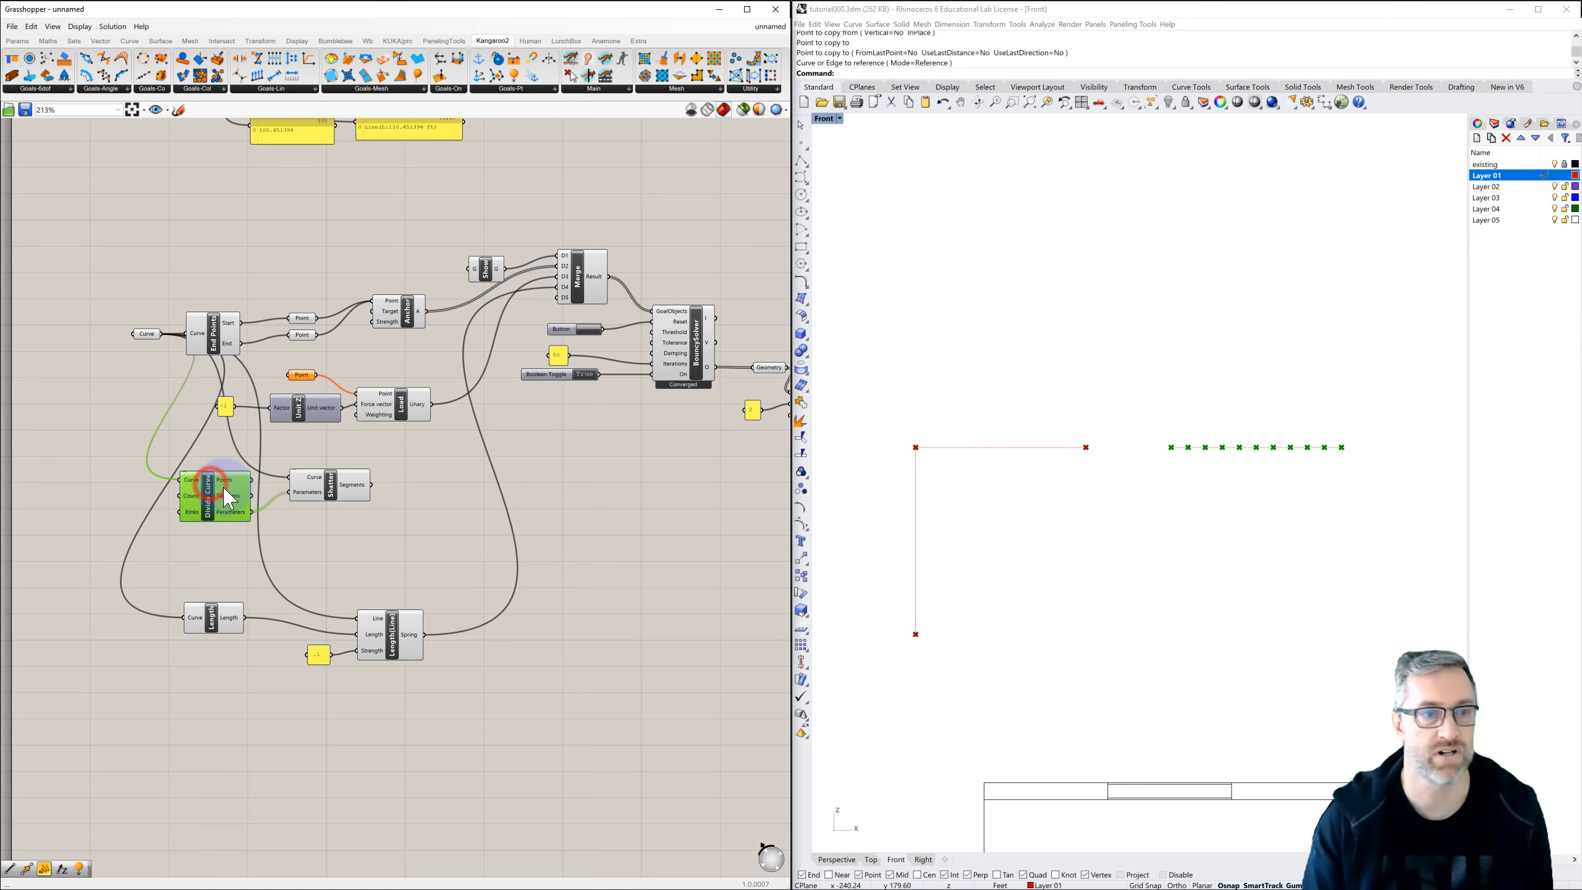
left_click_drag(252, 482, 283, 376)
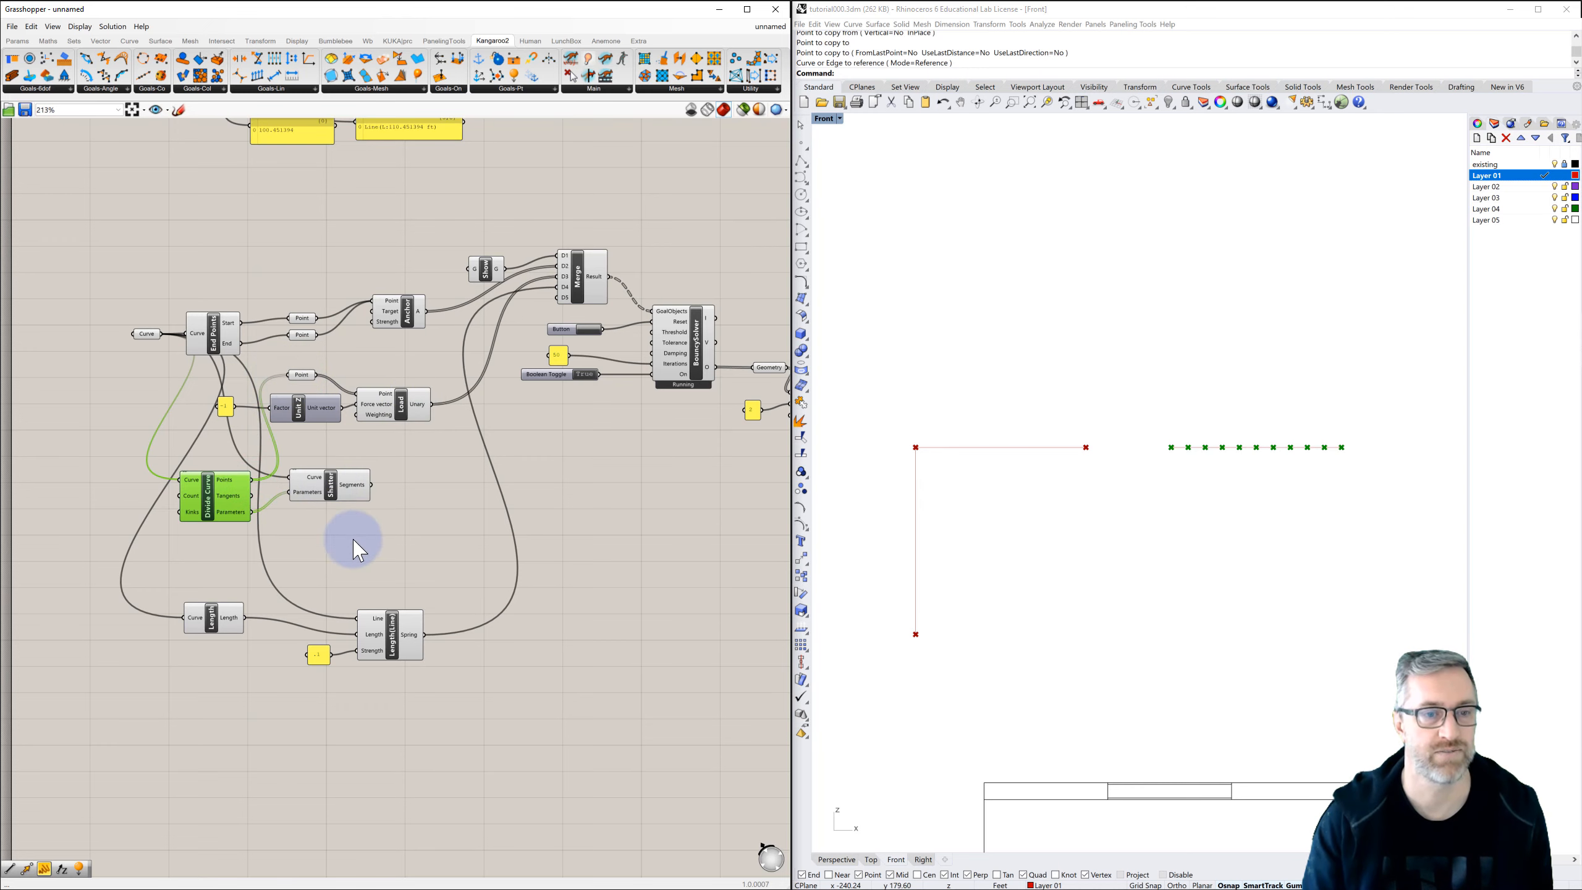
Feed the Shatter segments into the Length component's Curve and LengthLine's Line inputs, and reset the duplicated solver's simulation.
right_click_drag(357, 537, 353, 513)
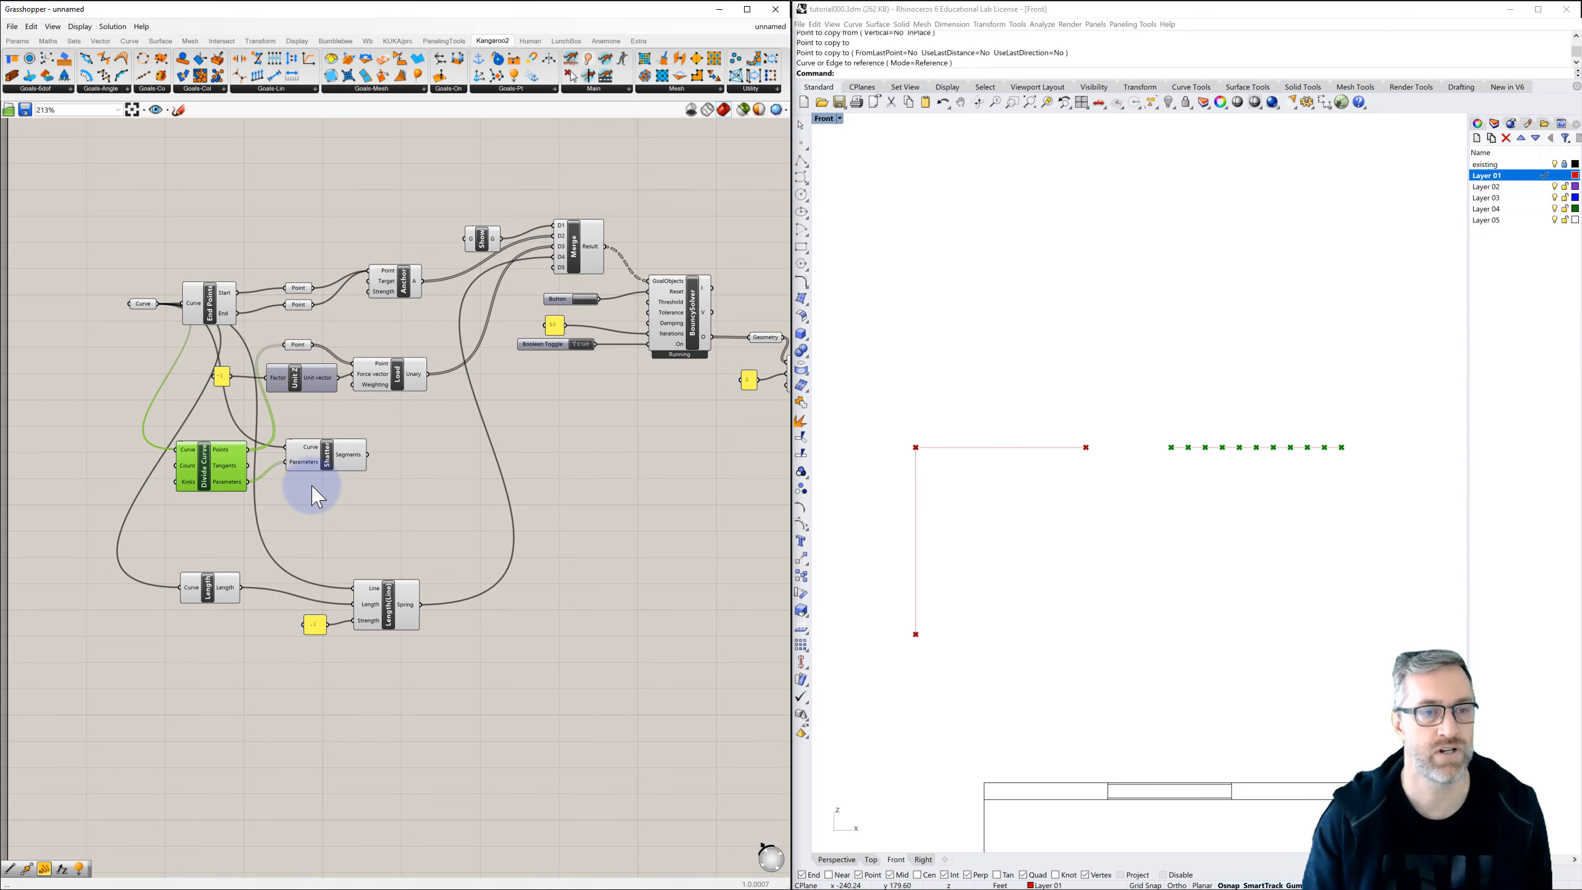
left_click(344, 454)
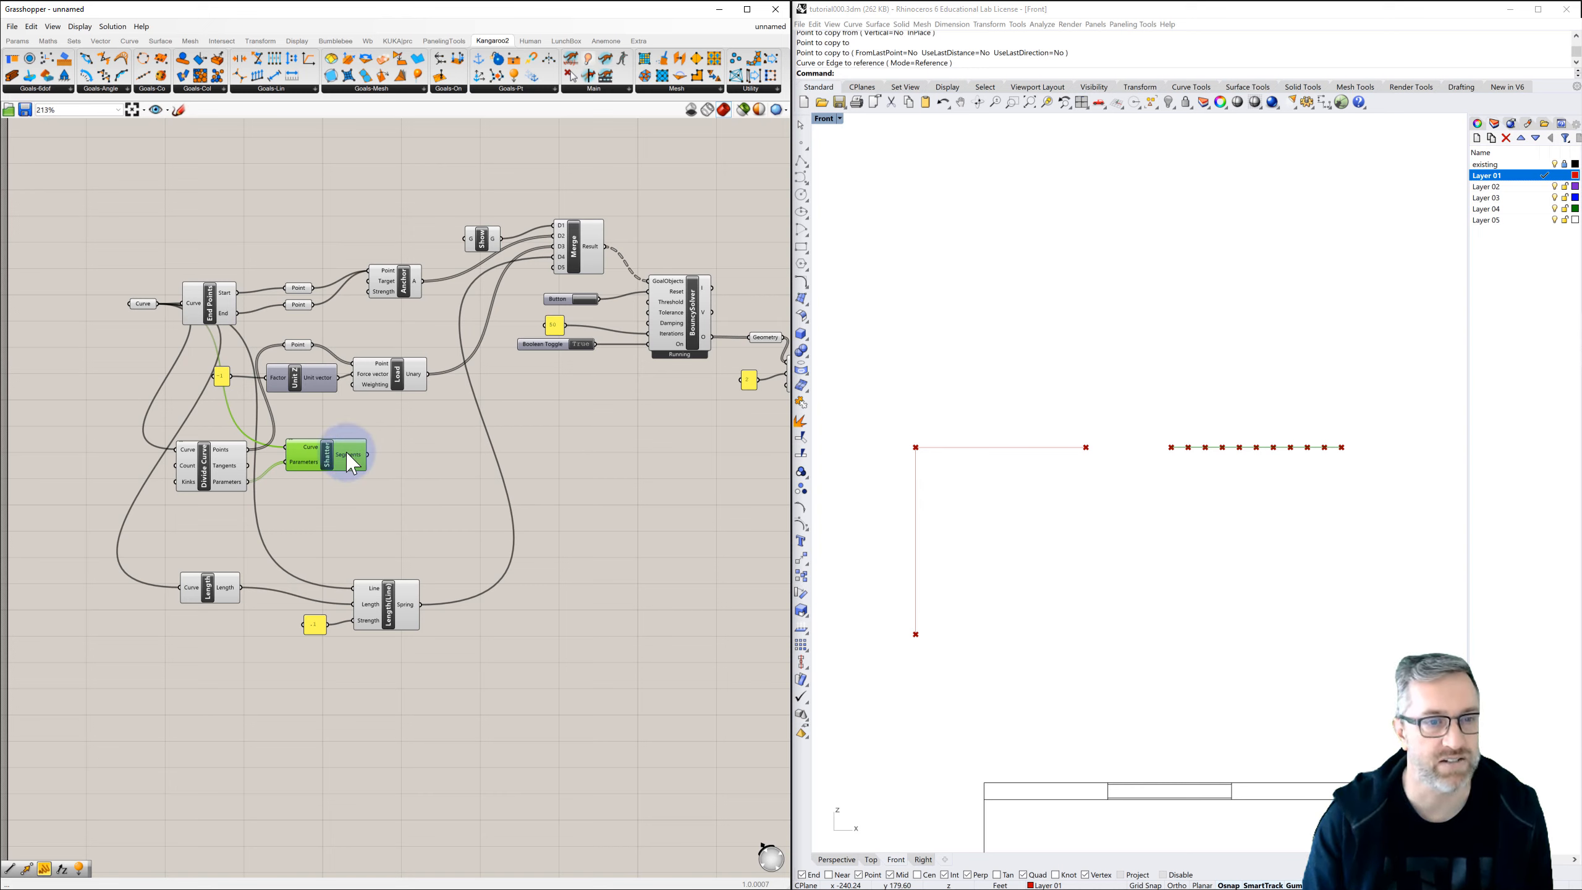
left_click(402, 445)
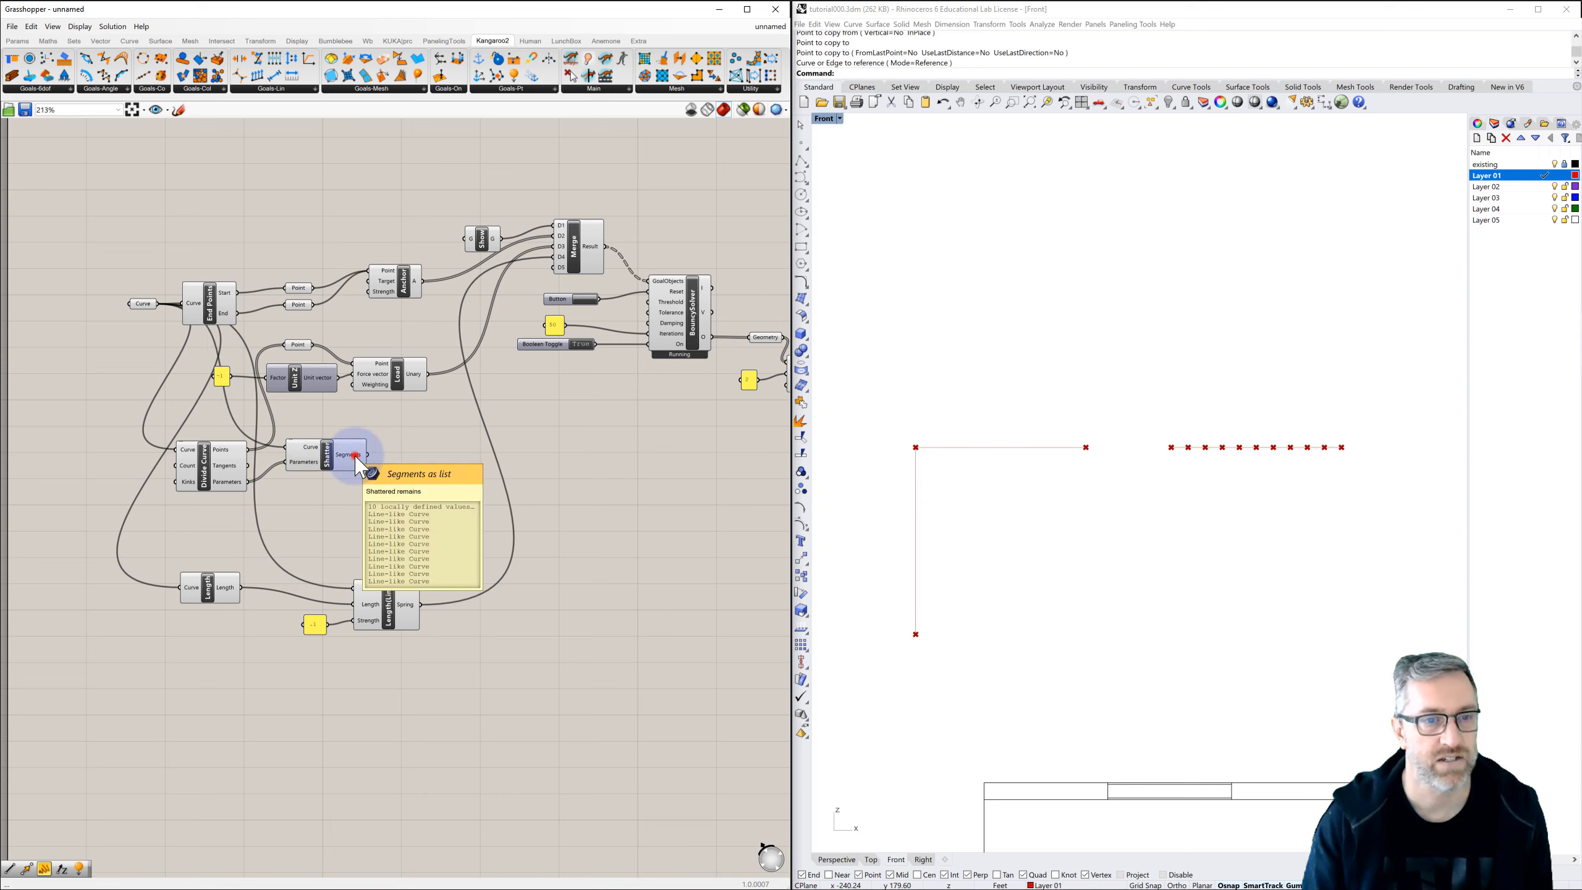
left_click(355, 457)
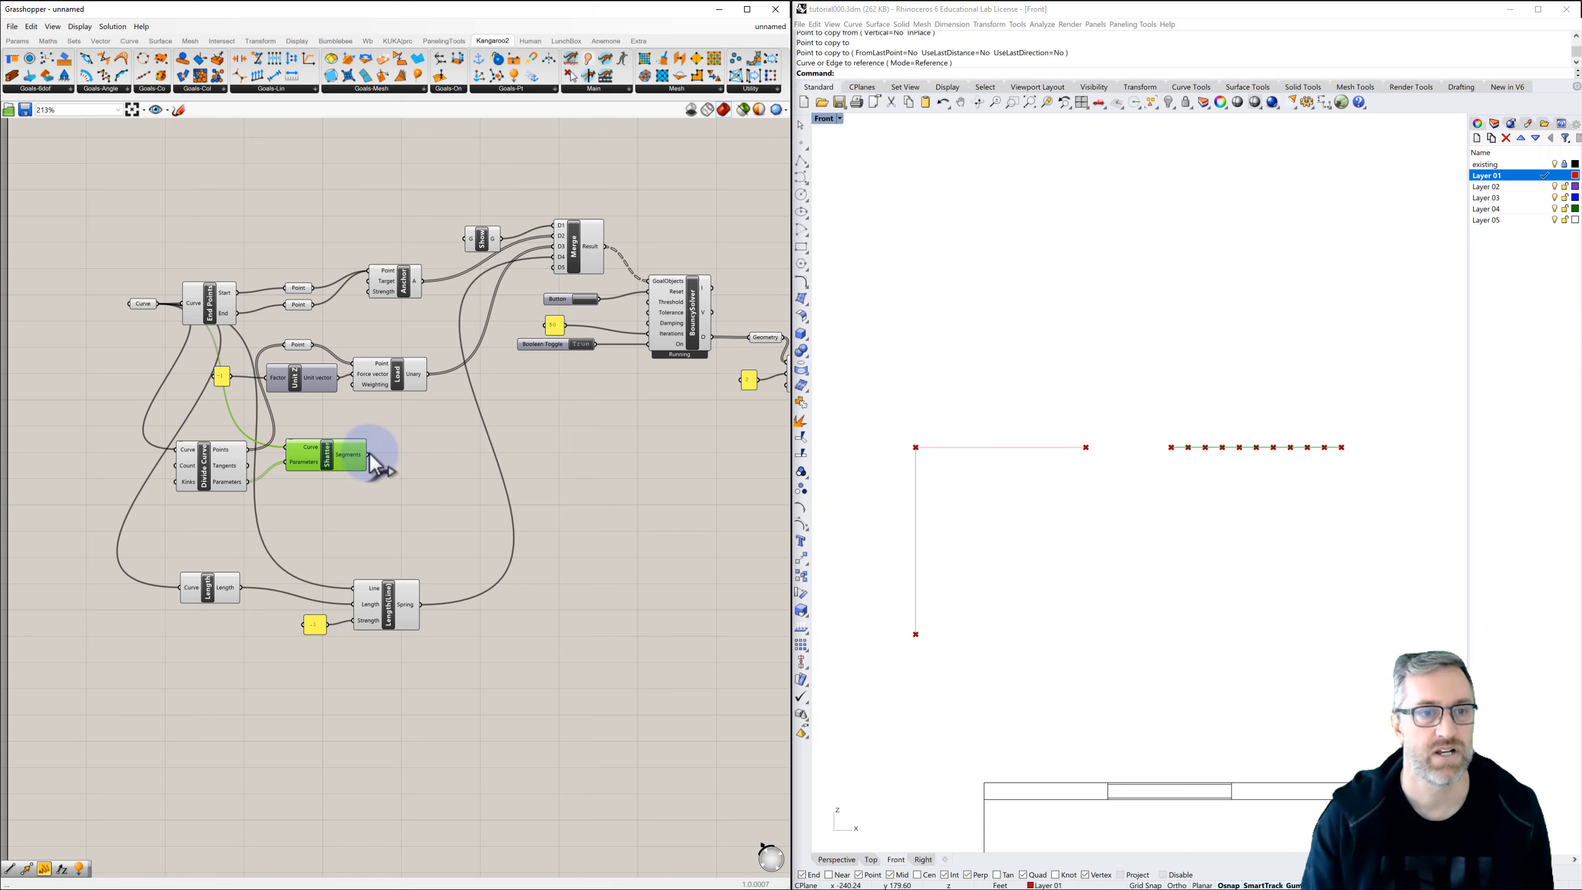
left_click_drag(275, 514, 190, 591)
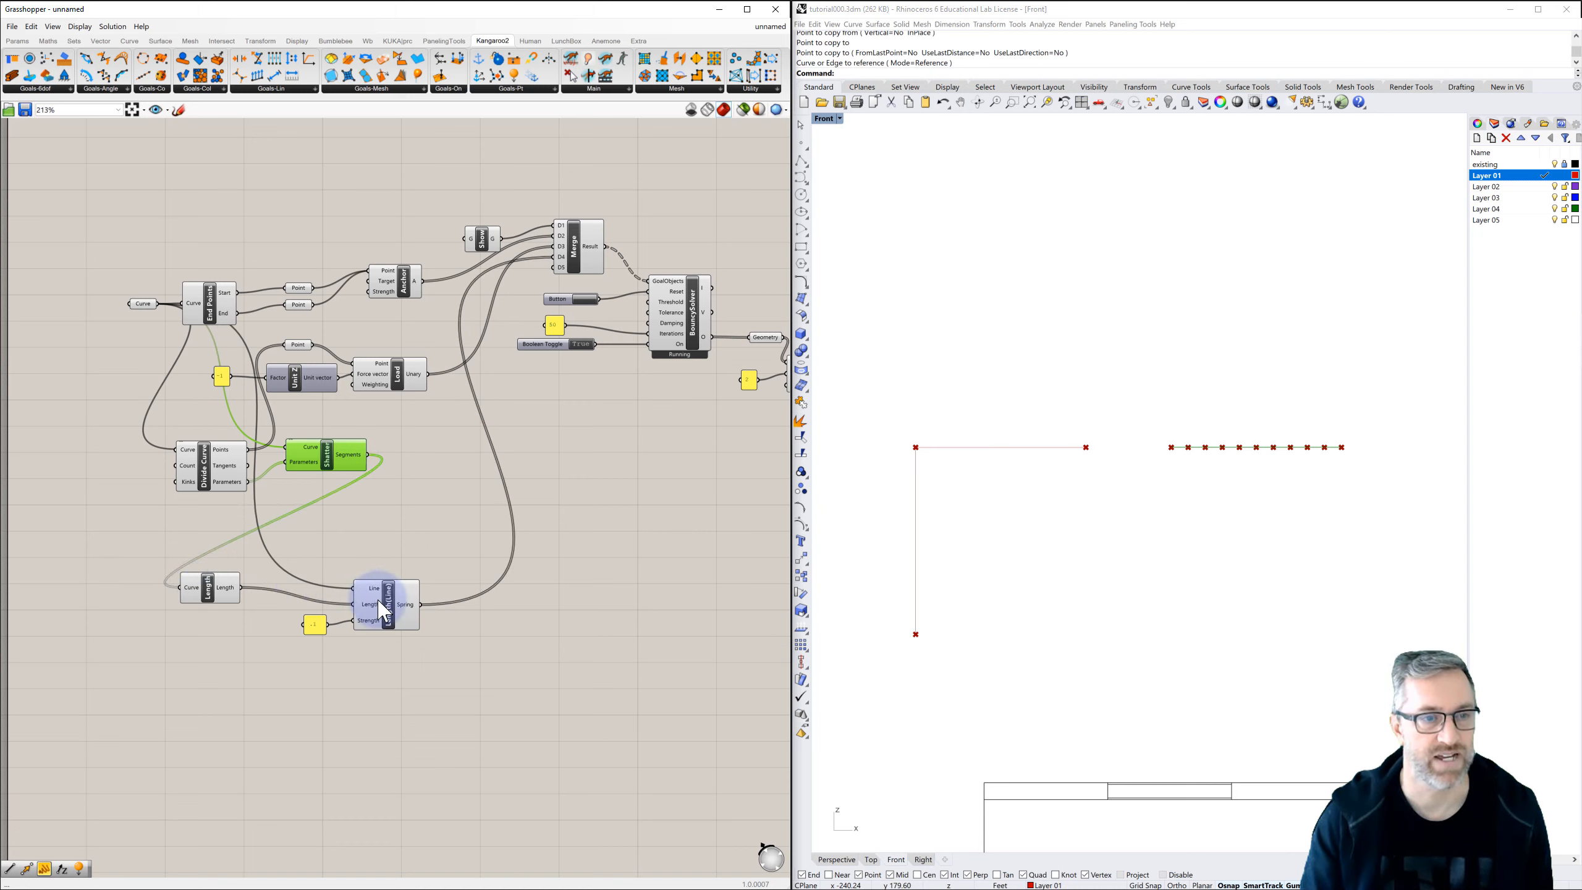
mouse_move(380, 603)
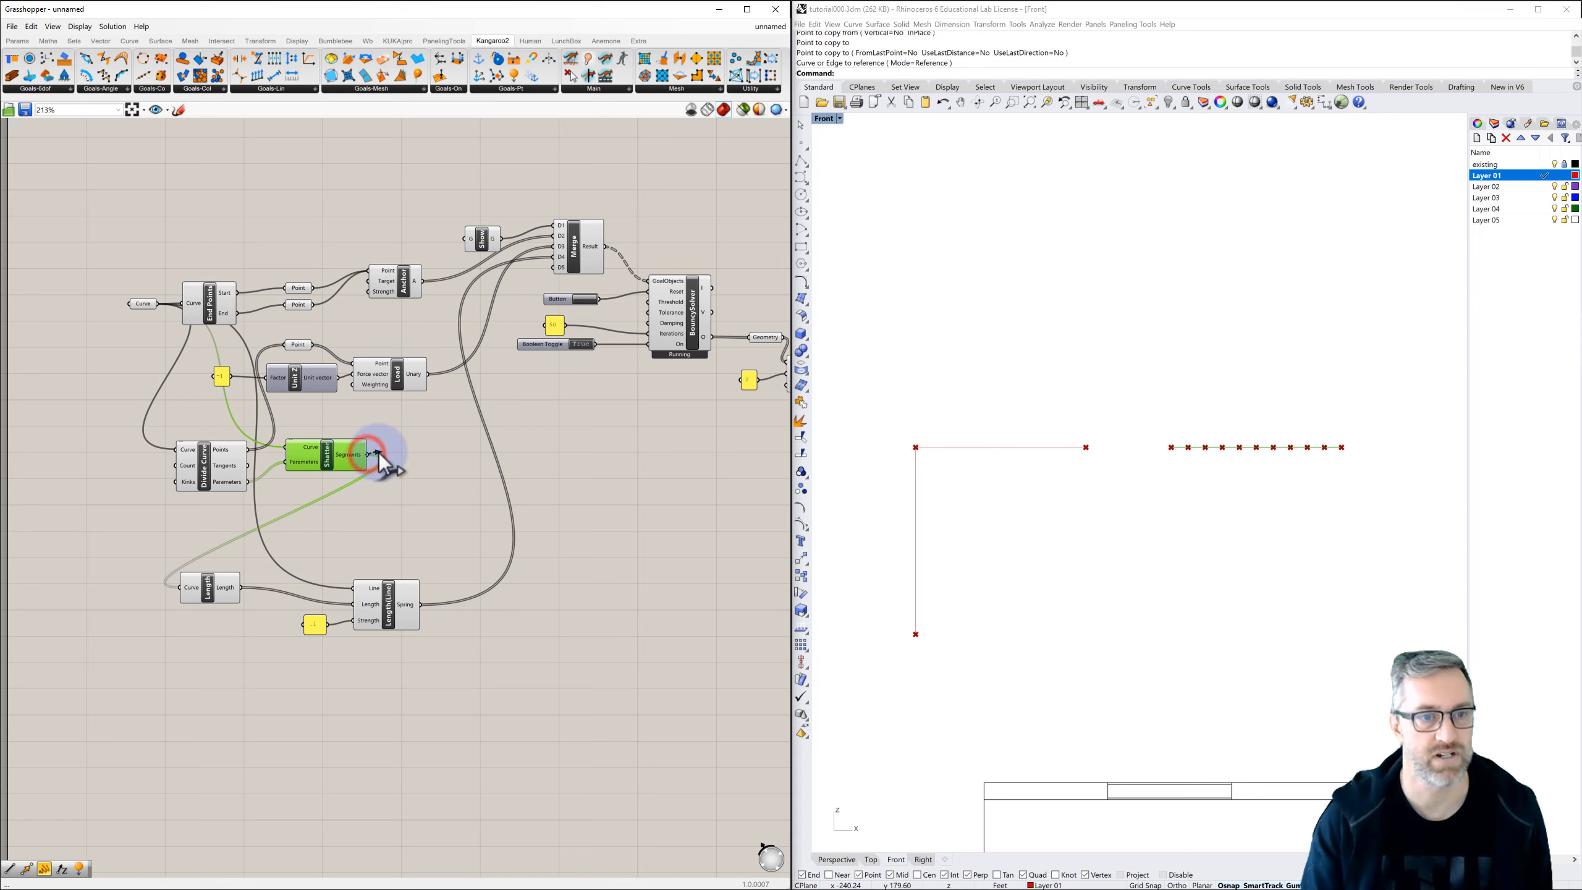
left_click_drag(378, 453, 348, 590)
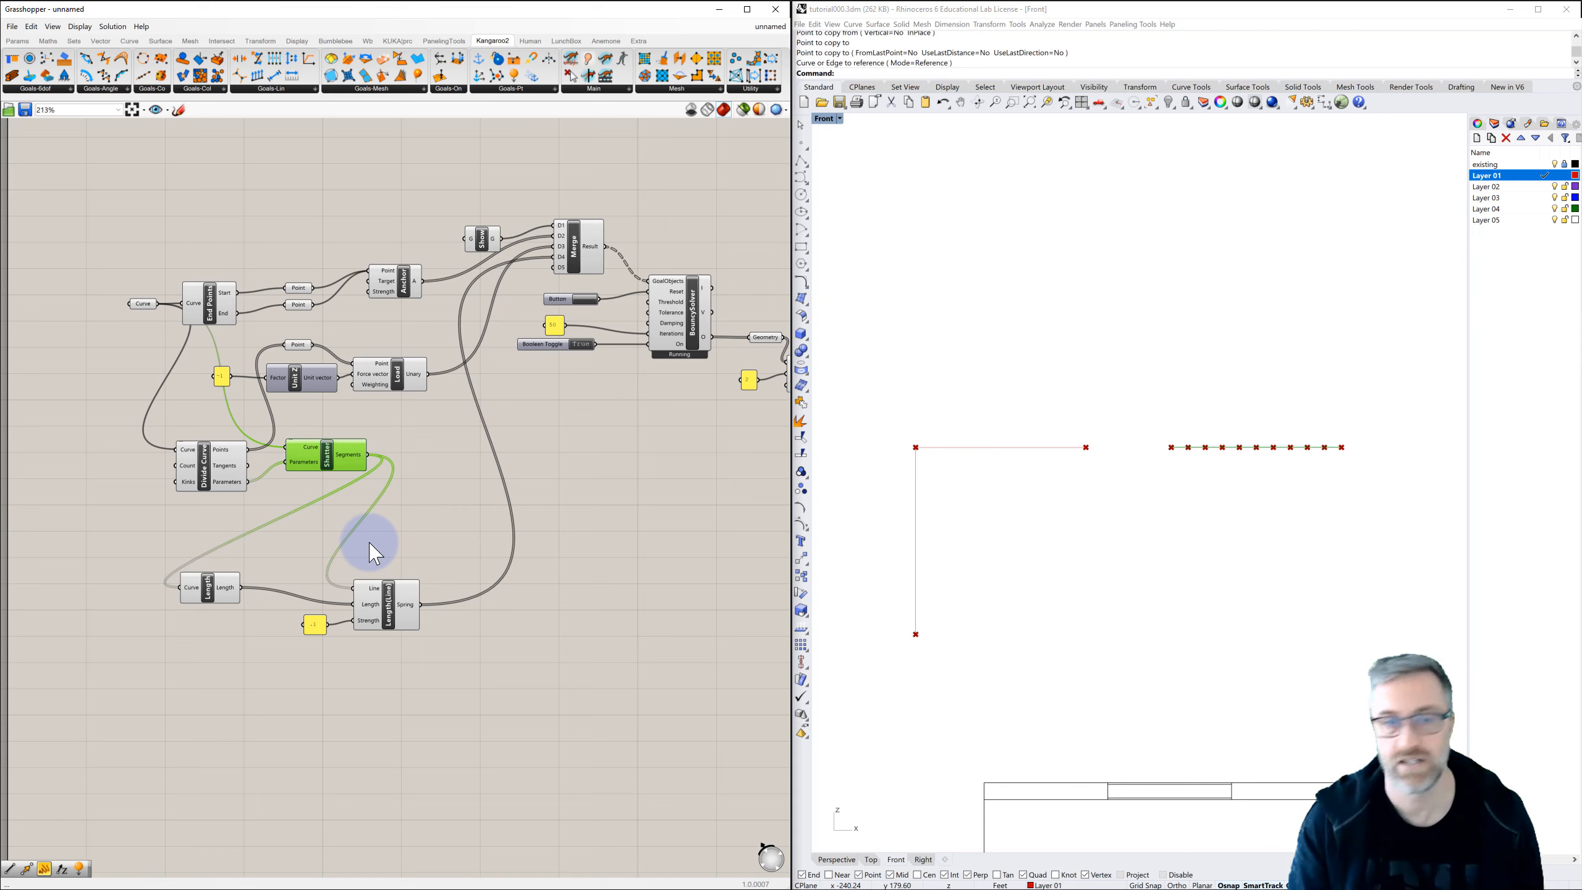
left_click(586, 300)
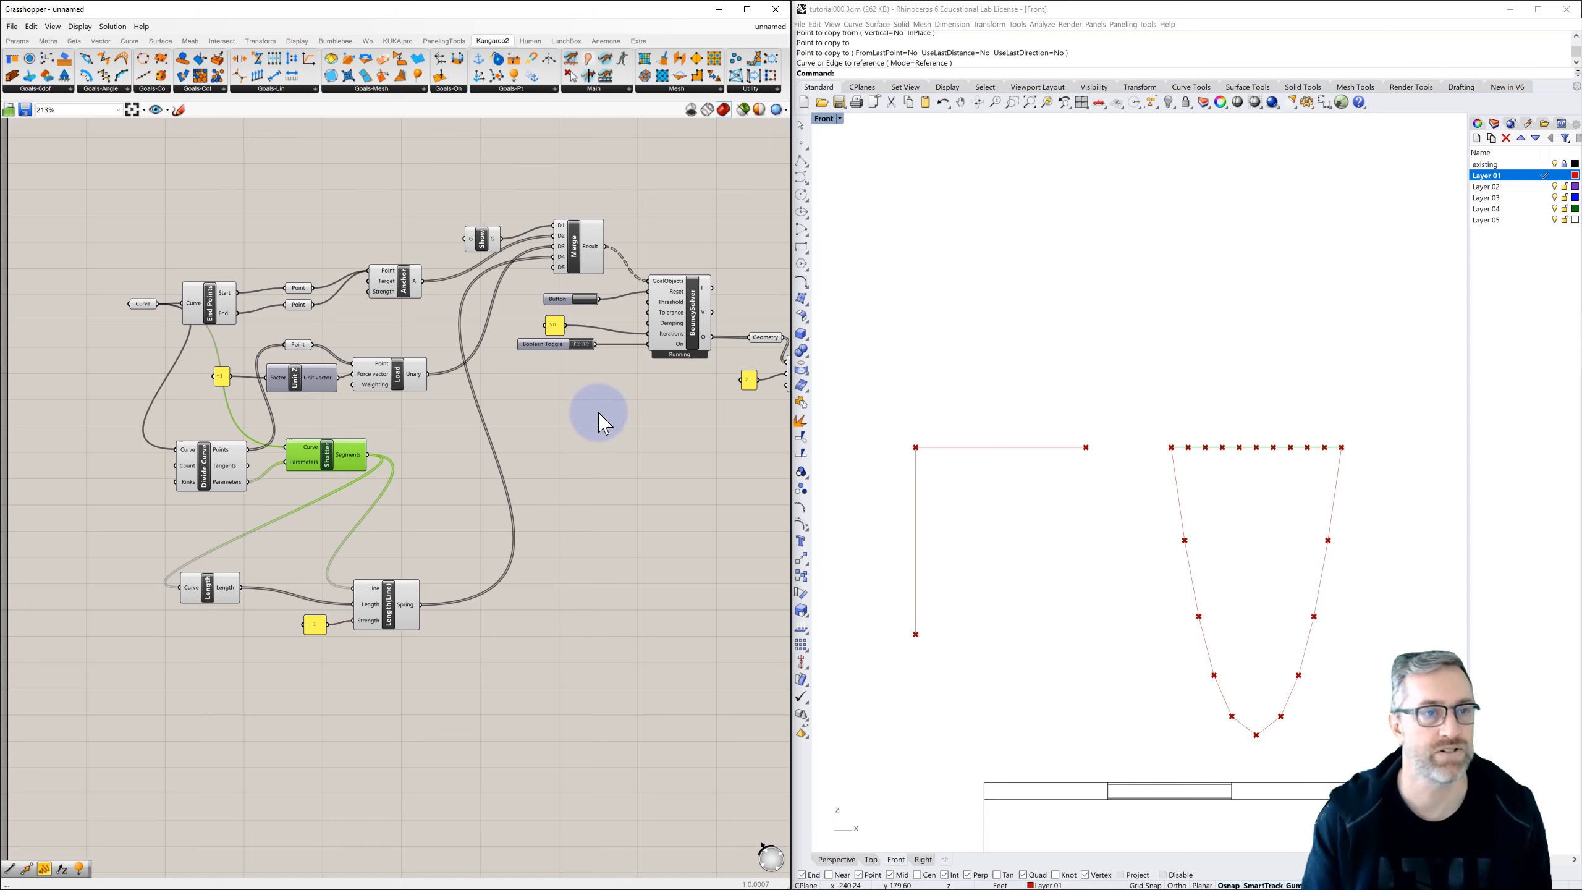
Turn off the preview of the Curve, End Points, Point, Divide Curve and Shatter components in the duplicated definition.
left_click(210, 302)
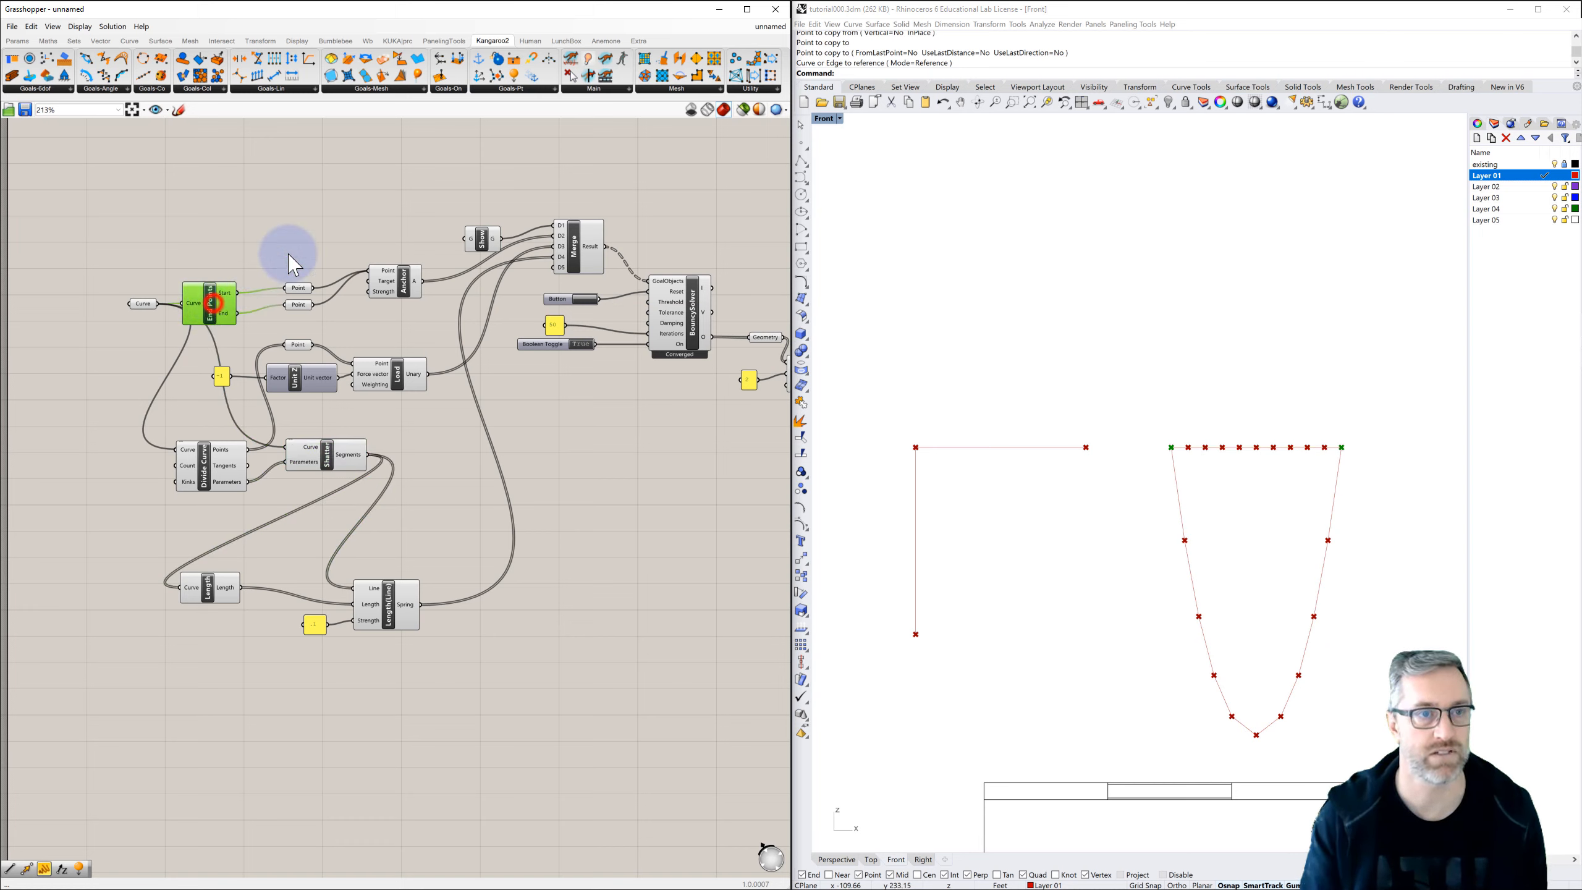
left_click_drag(321, 229, 213, 354)
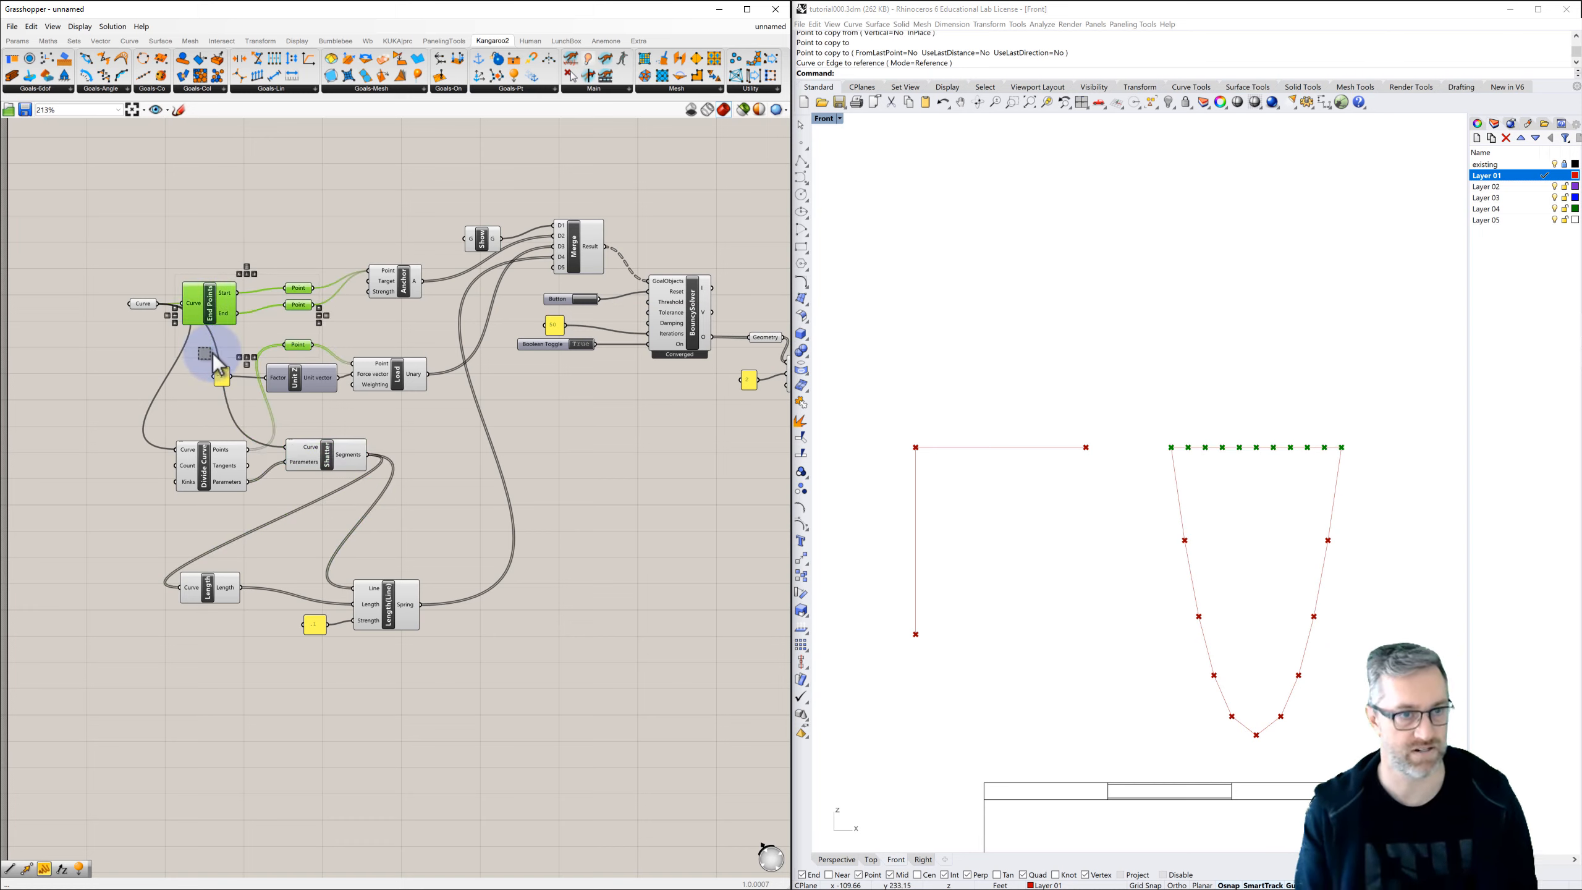
left_click(145, 305)
left_click(201, 455)
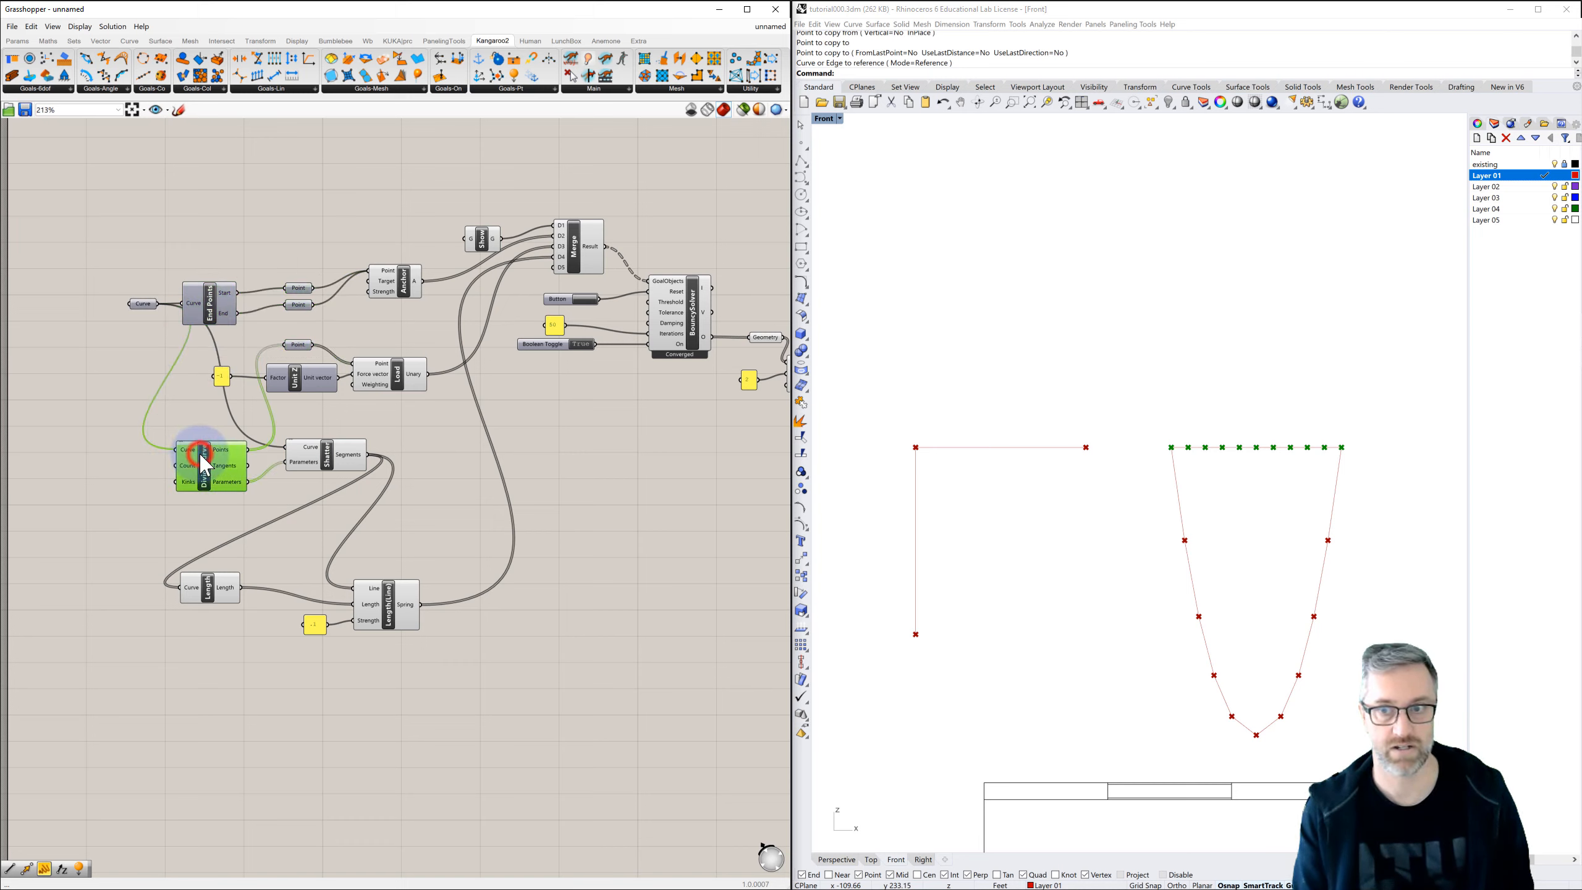
left_click(326, 459)
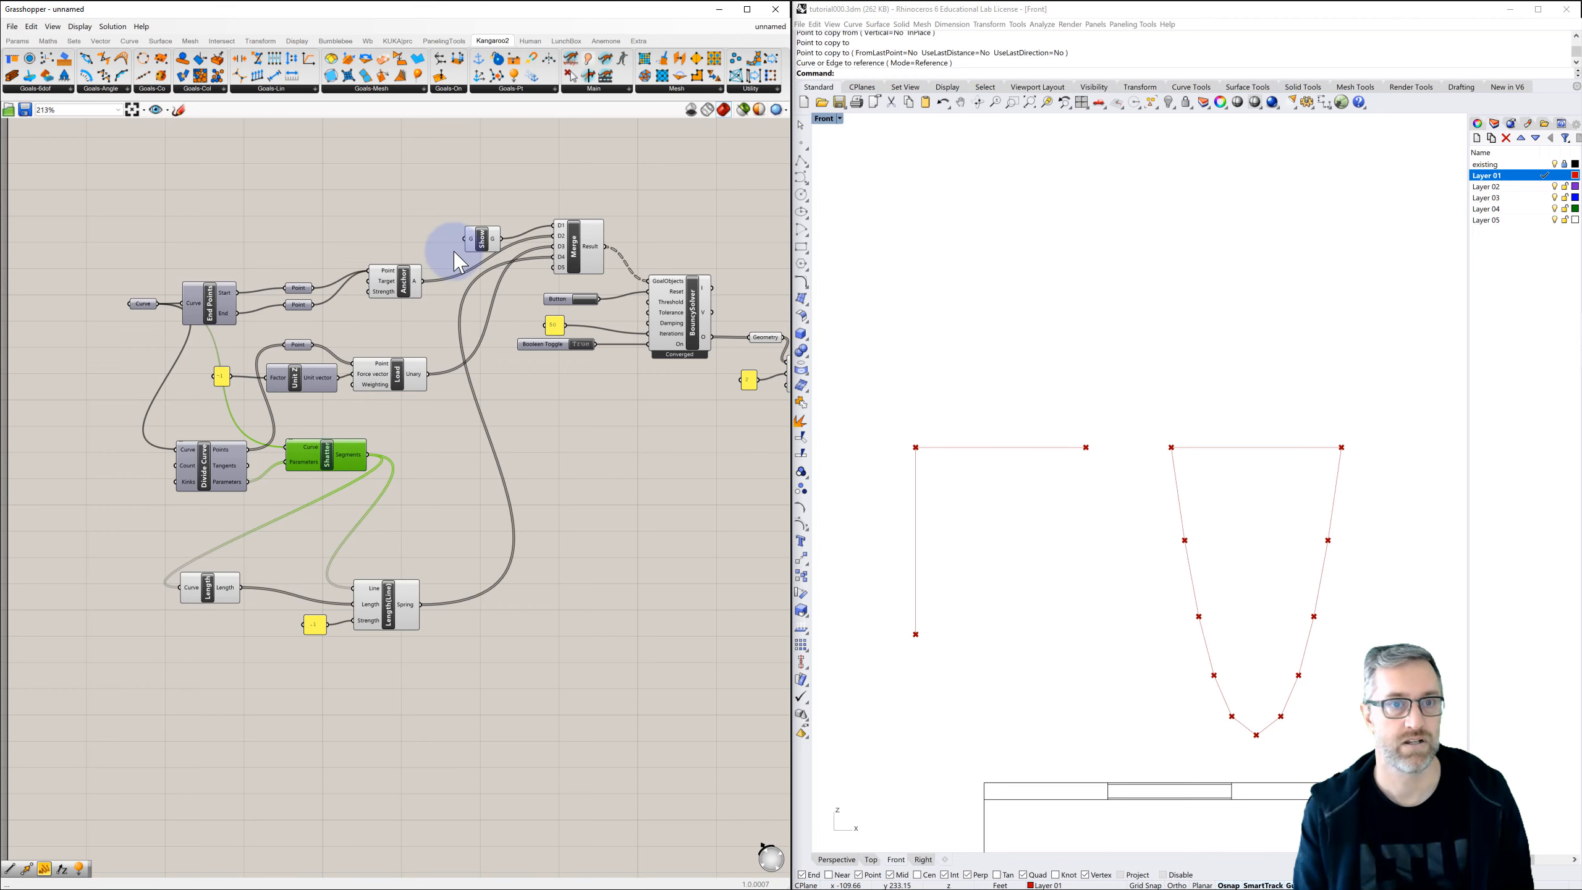
Add a Panel that reads the solver's Geometry parameter and enlarge it to show the complete output list.
right_click_drag(529, 413, 502, 386)
left_click(727, 325)
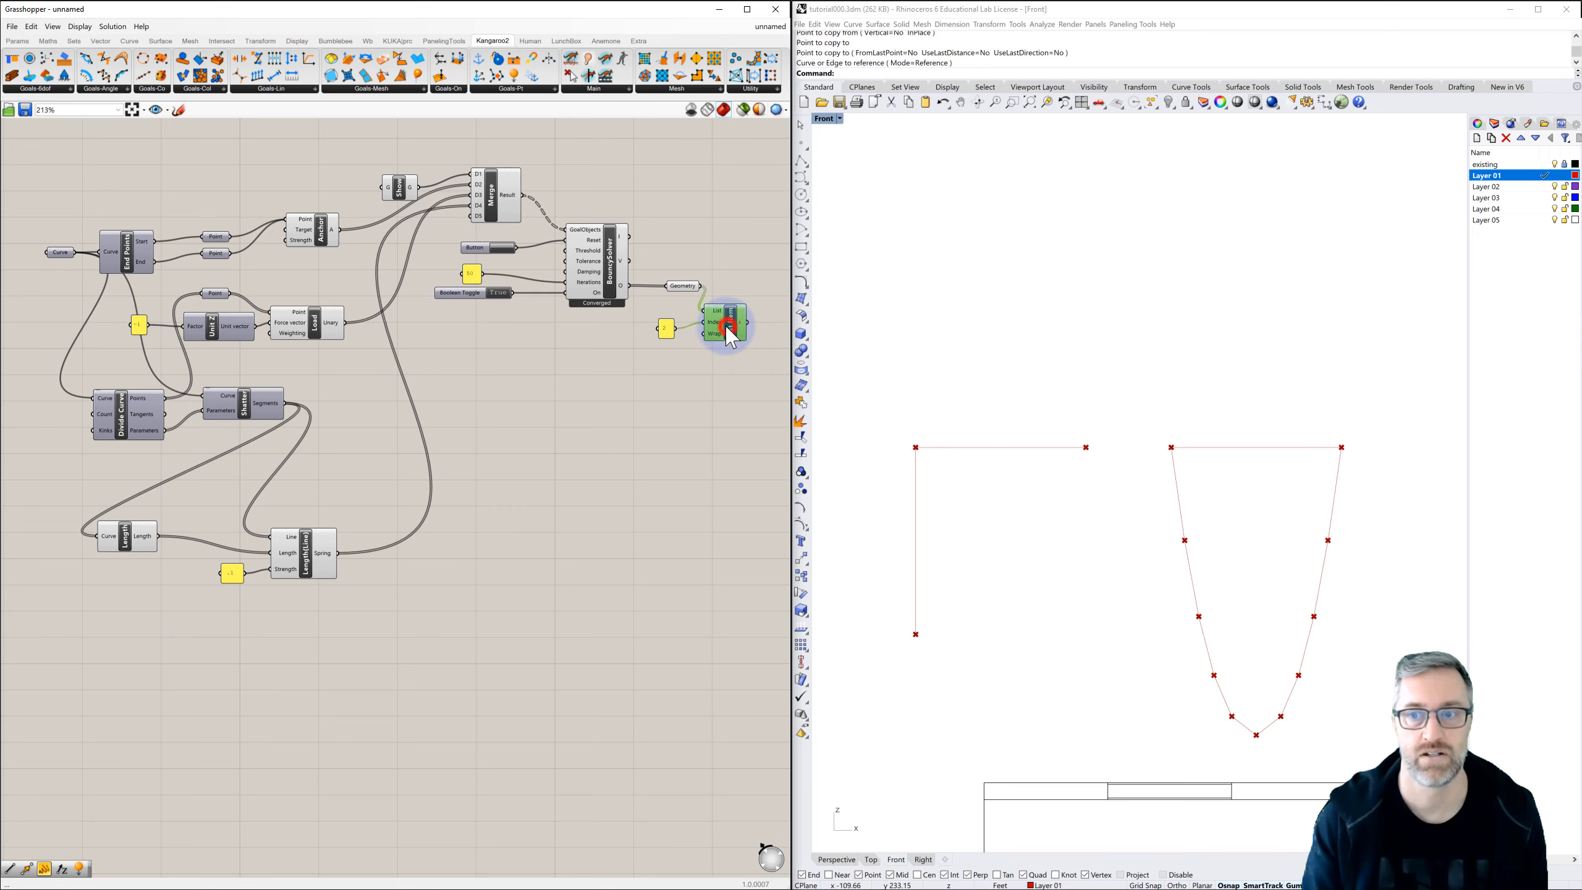
left_click(685, 286)
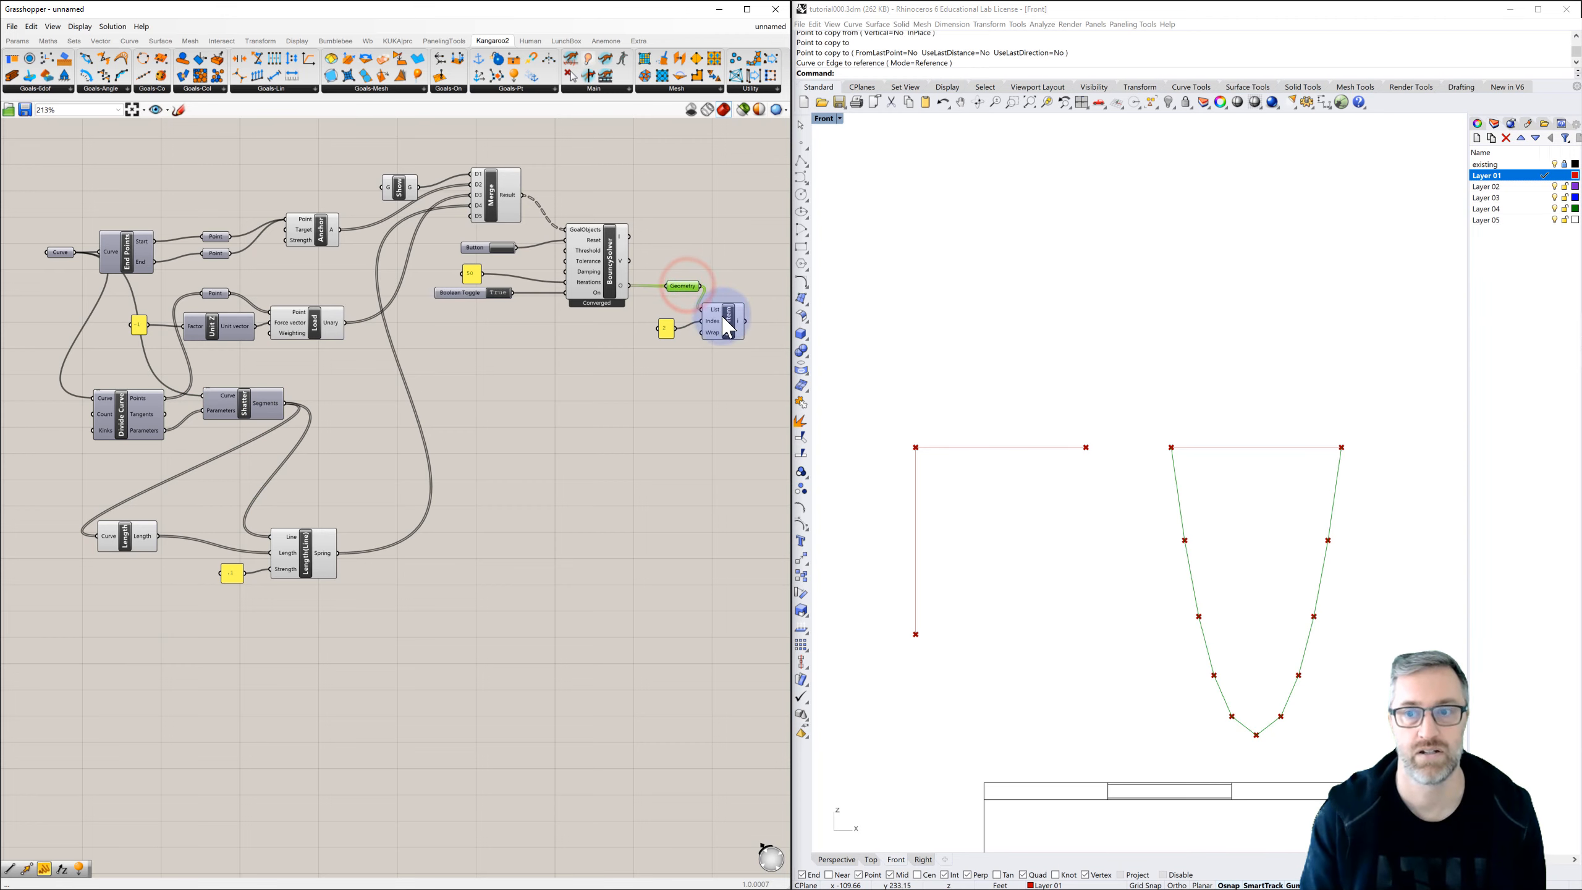
left_click(727, 325)
right_click_drag(722, 284, 679, 276)
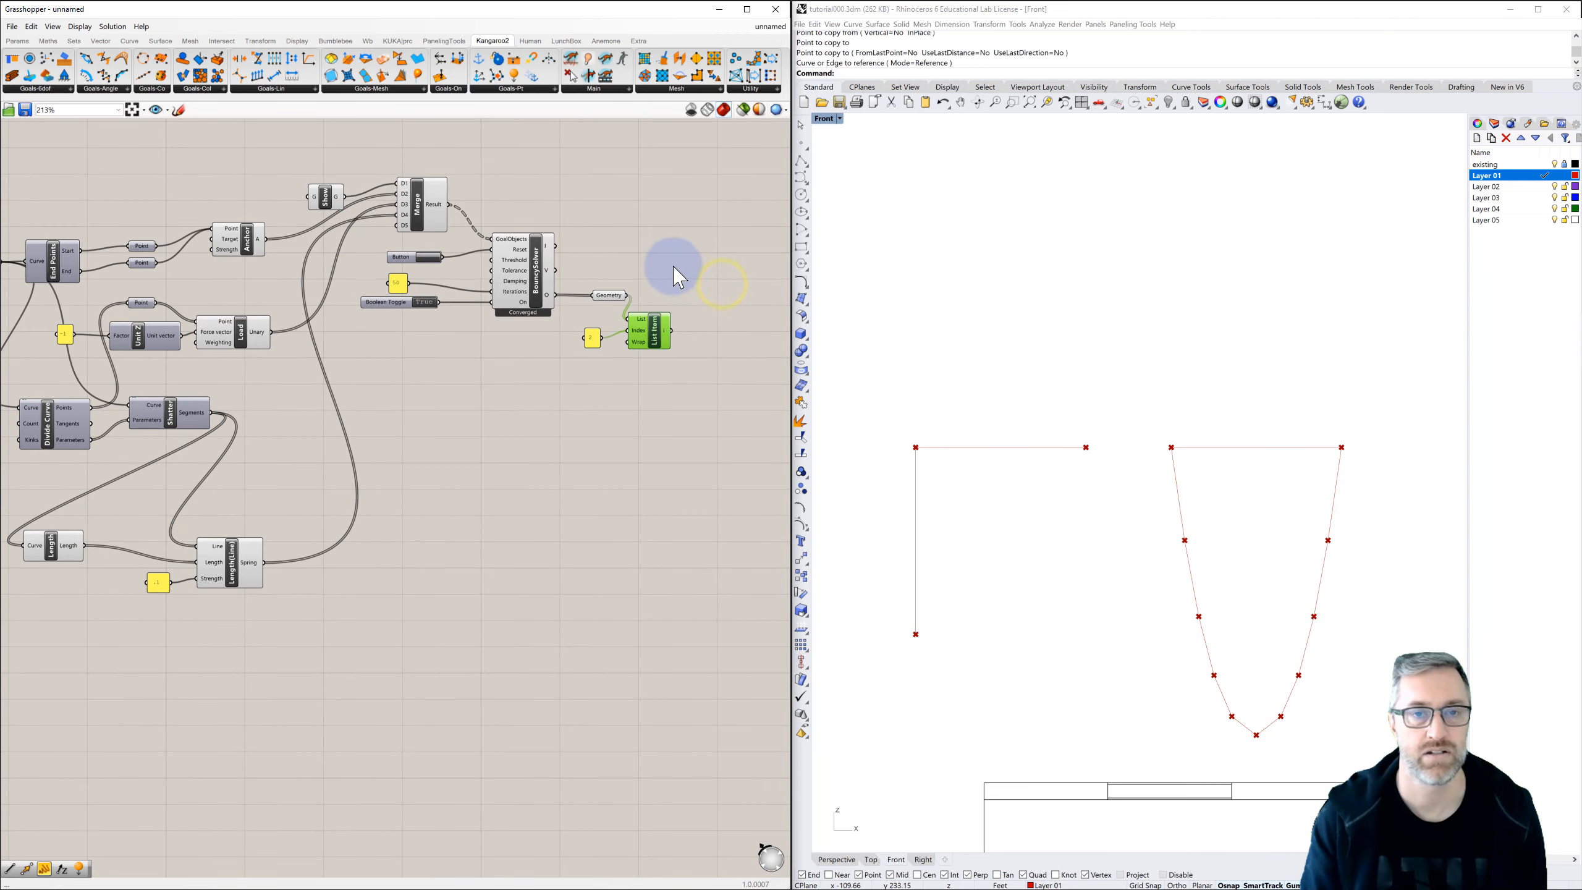
double_click(679, 276)
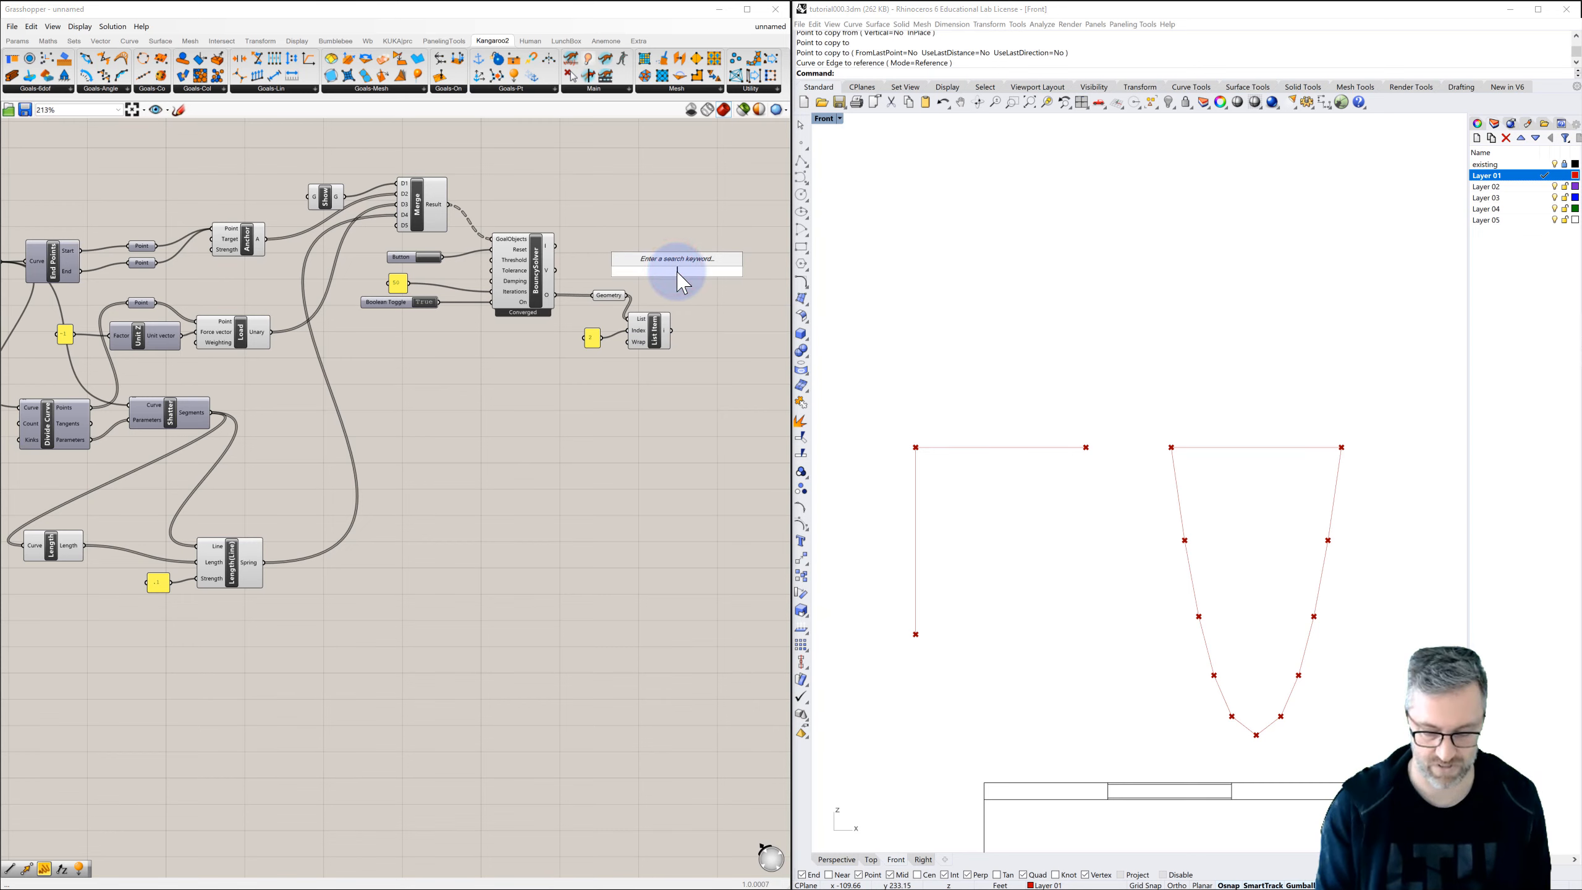
type("panel")
key("Return")
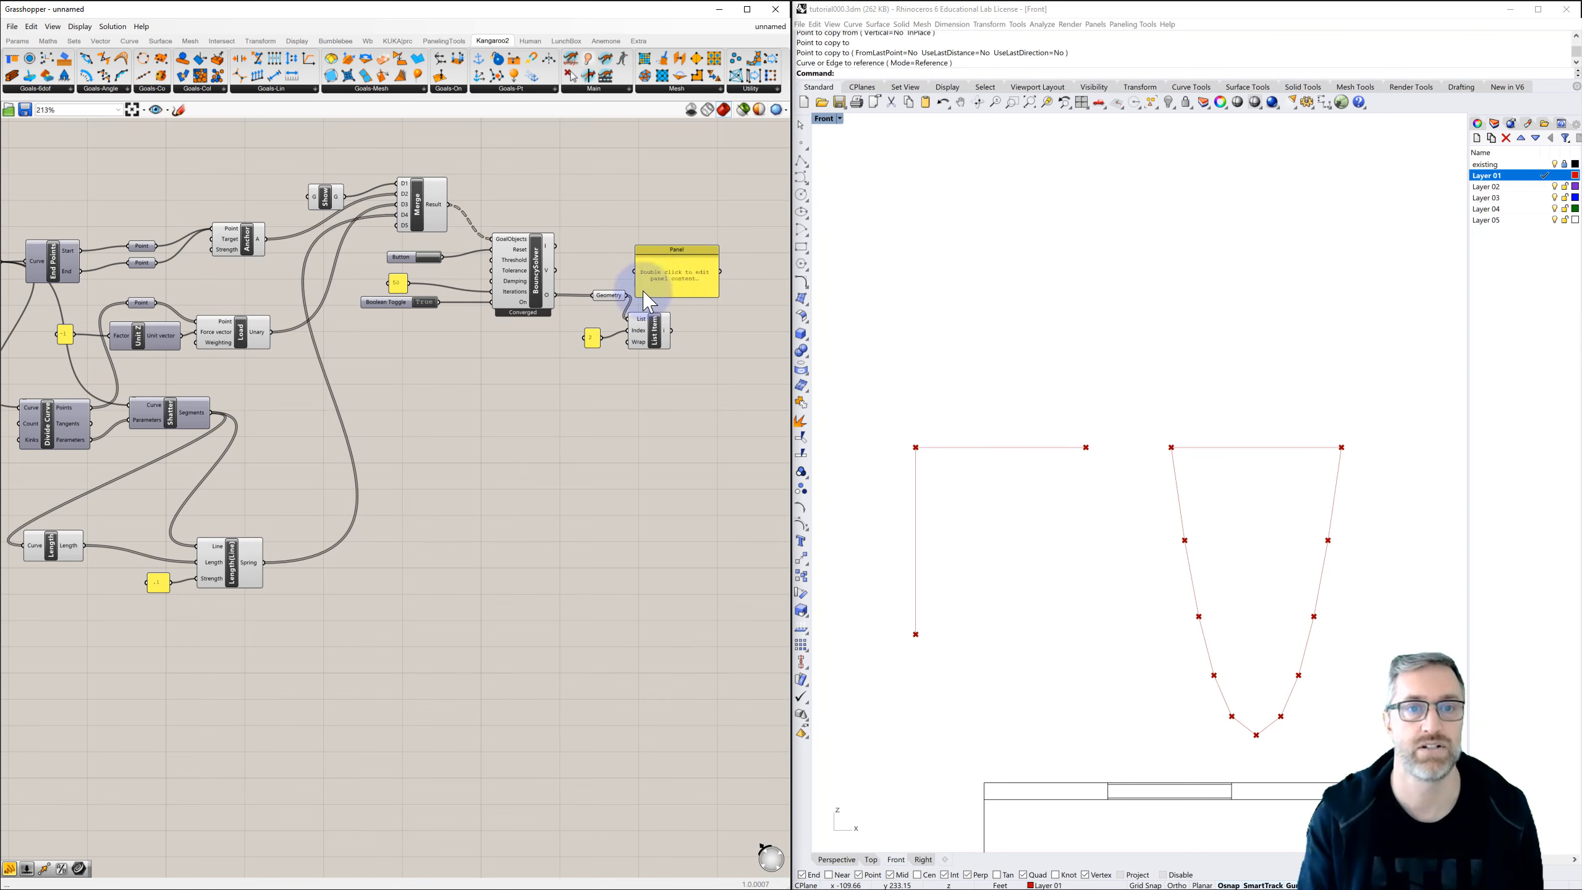
left_click_drag(634, 274, 690, 586)
right_click_drag(579, 314, 496, 265)
left_click_drag(509, 255, 618, 178)
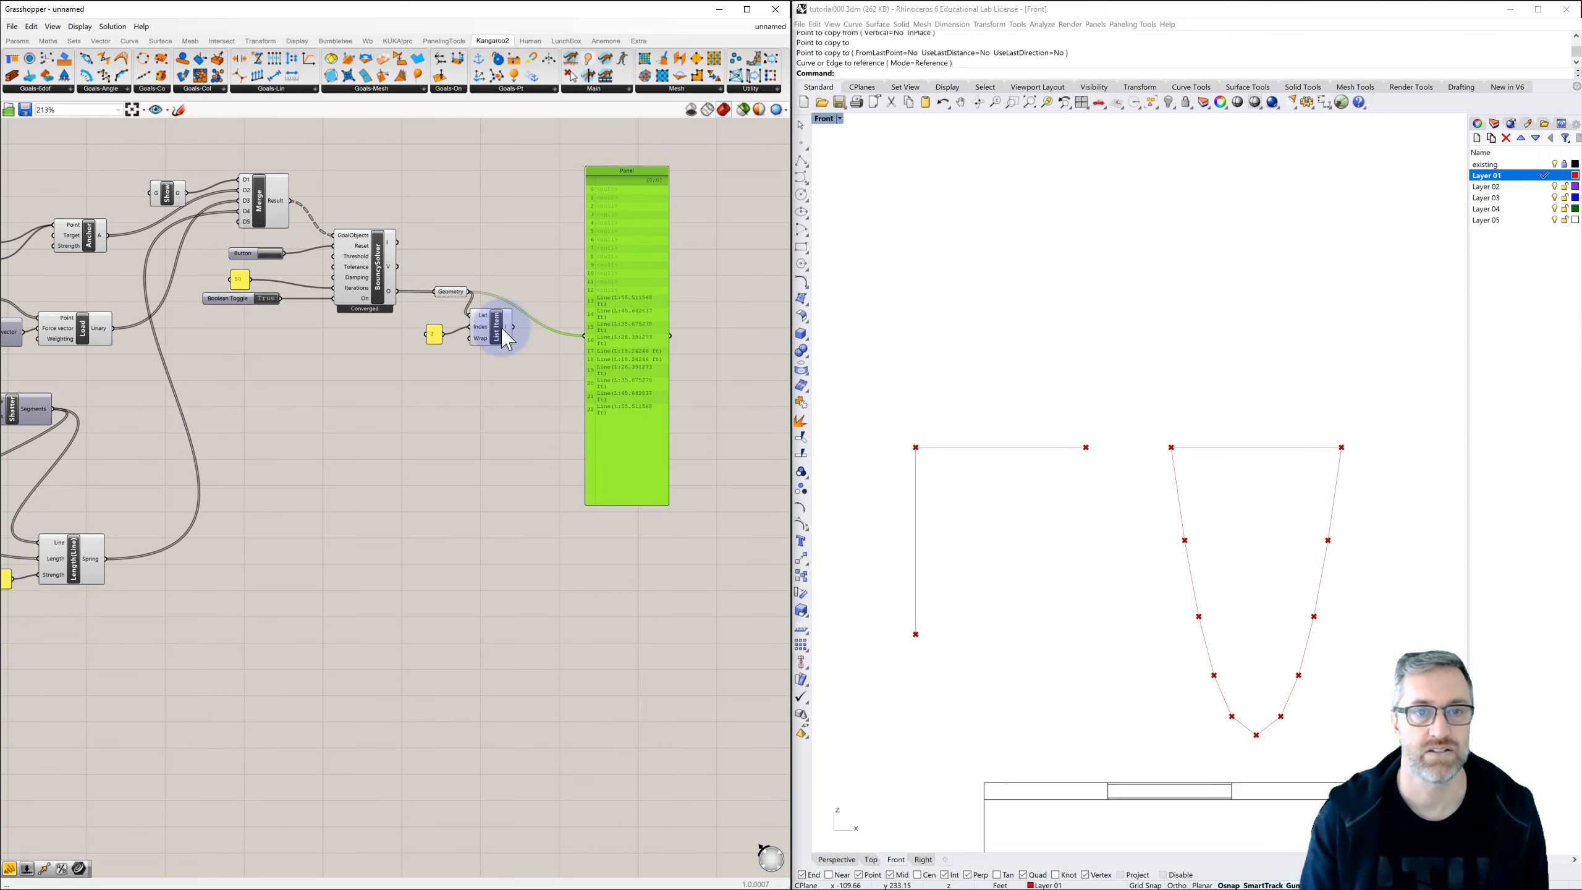
Delete the List Item component with its index panel and shift the large output panel slightly.
left_click_drag(505, 360, 401, 296)
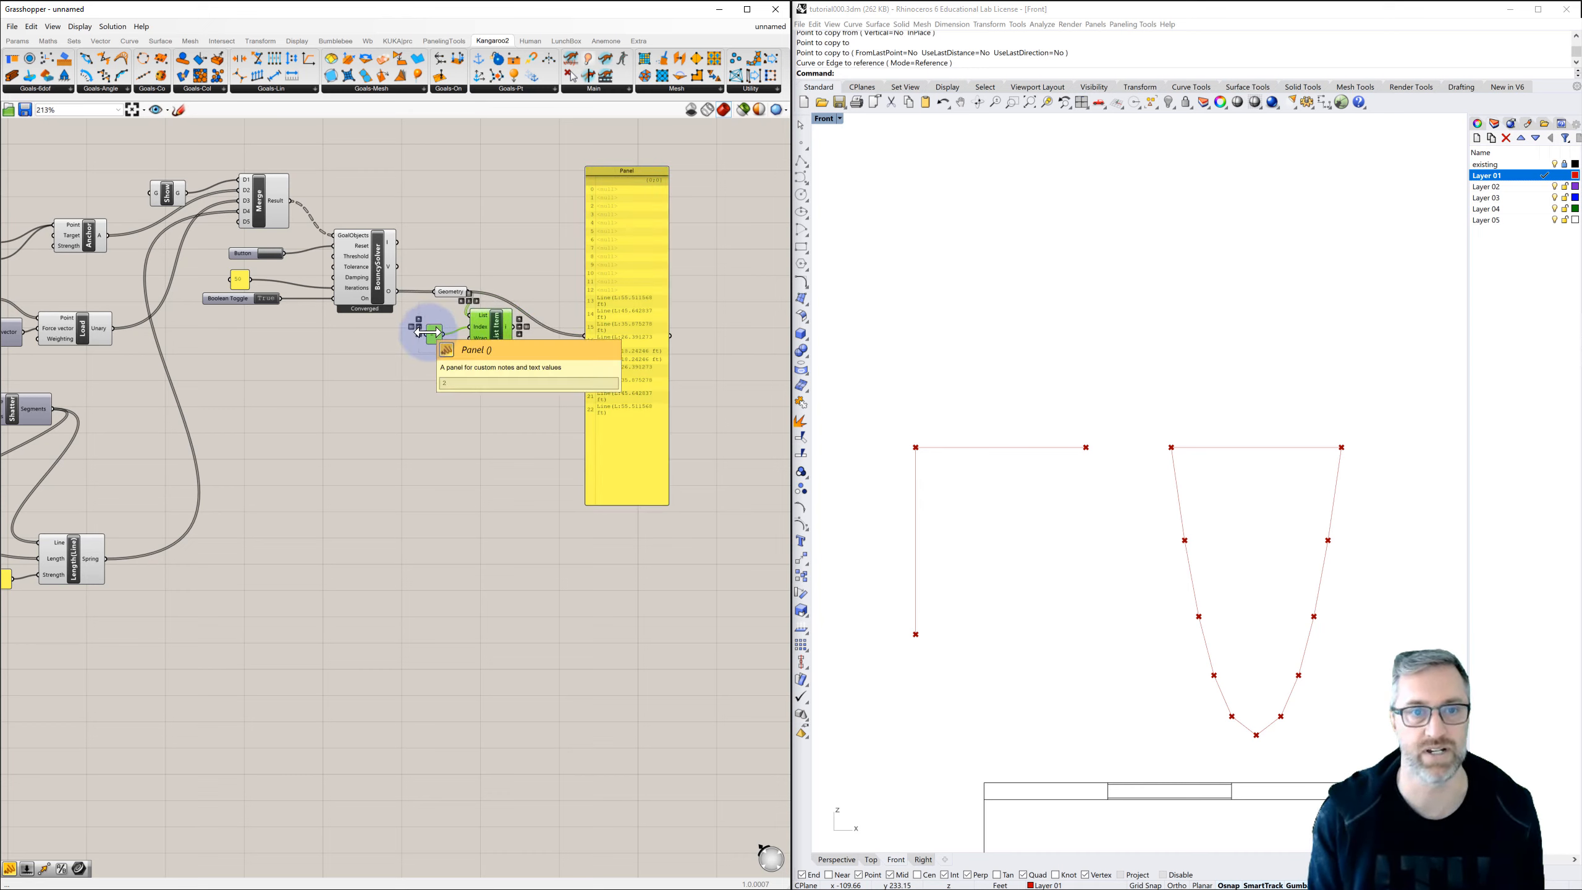
key("Delete")
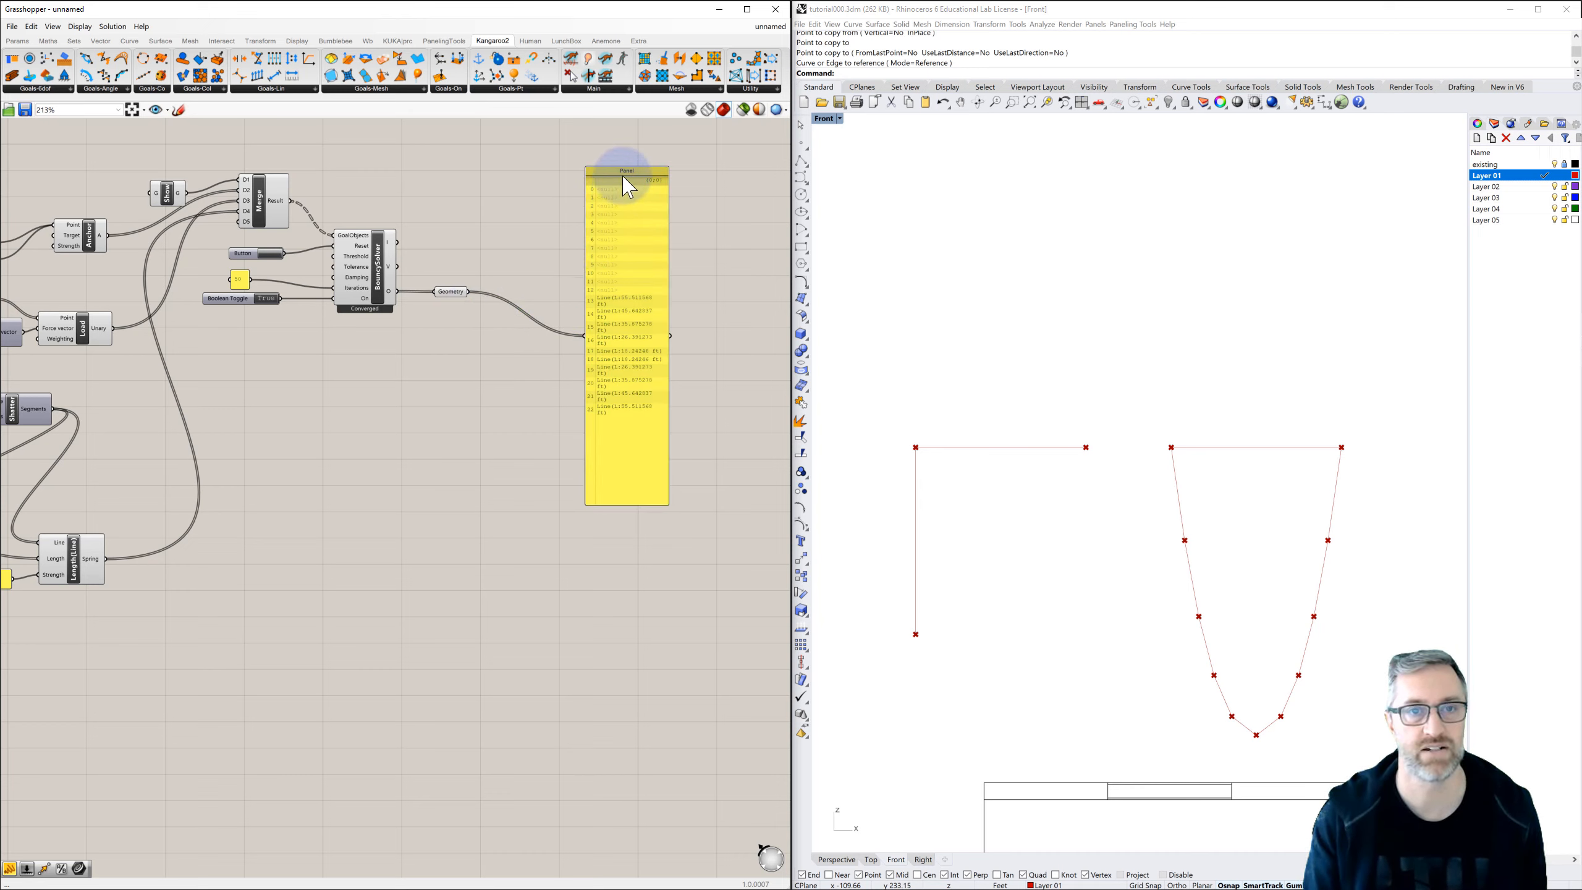
mouse_move(607, 165)
left_mouse_down()
mouse_move(576, 163)
mouse_move(607, 154)
left_mouse_up()
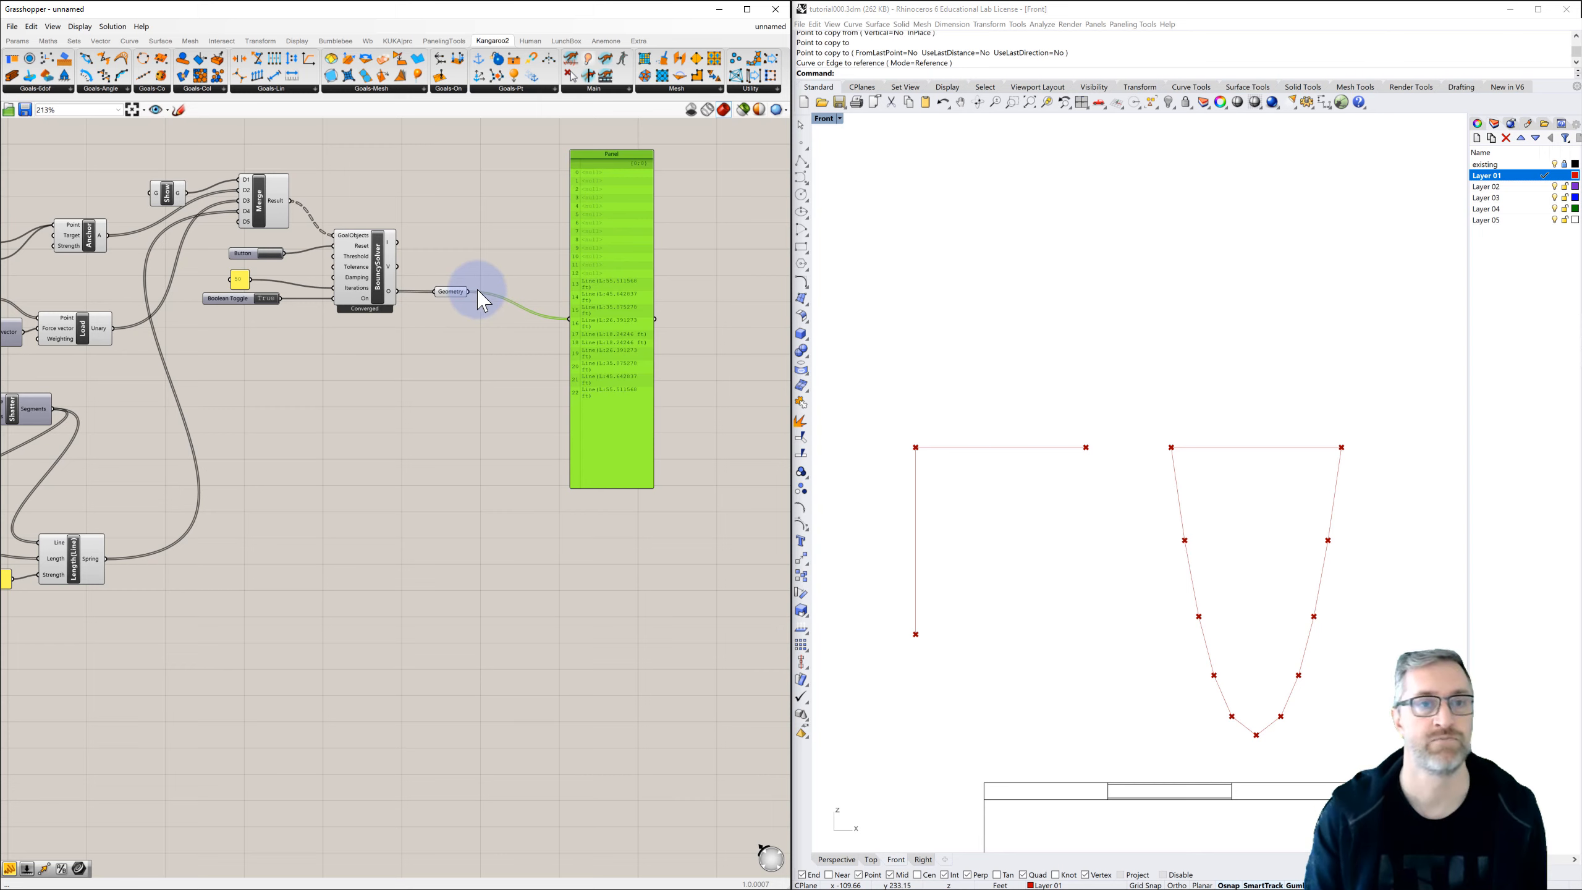
Insert a Clean Tree component between the Geometry parameter and the output panel, and space the components apart.
double_click(512, 272)
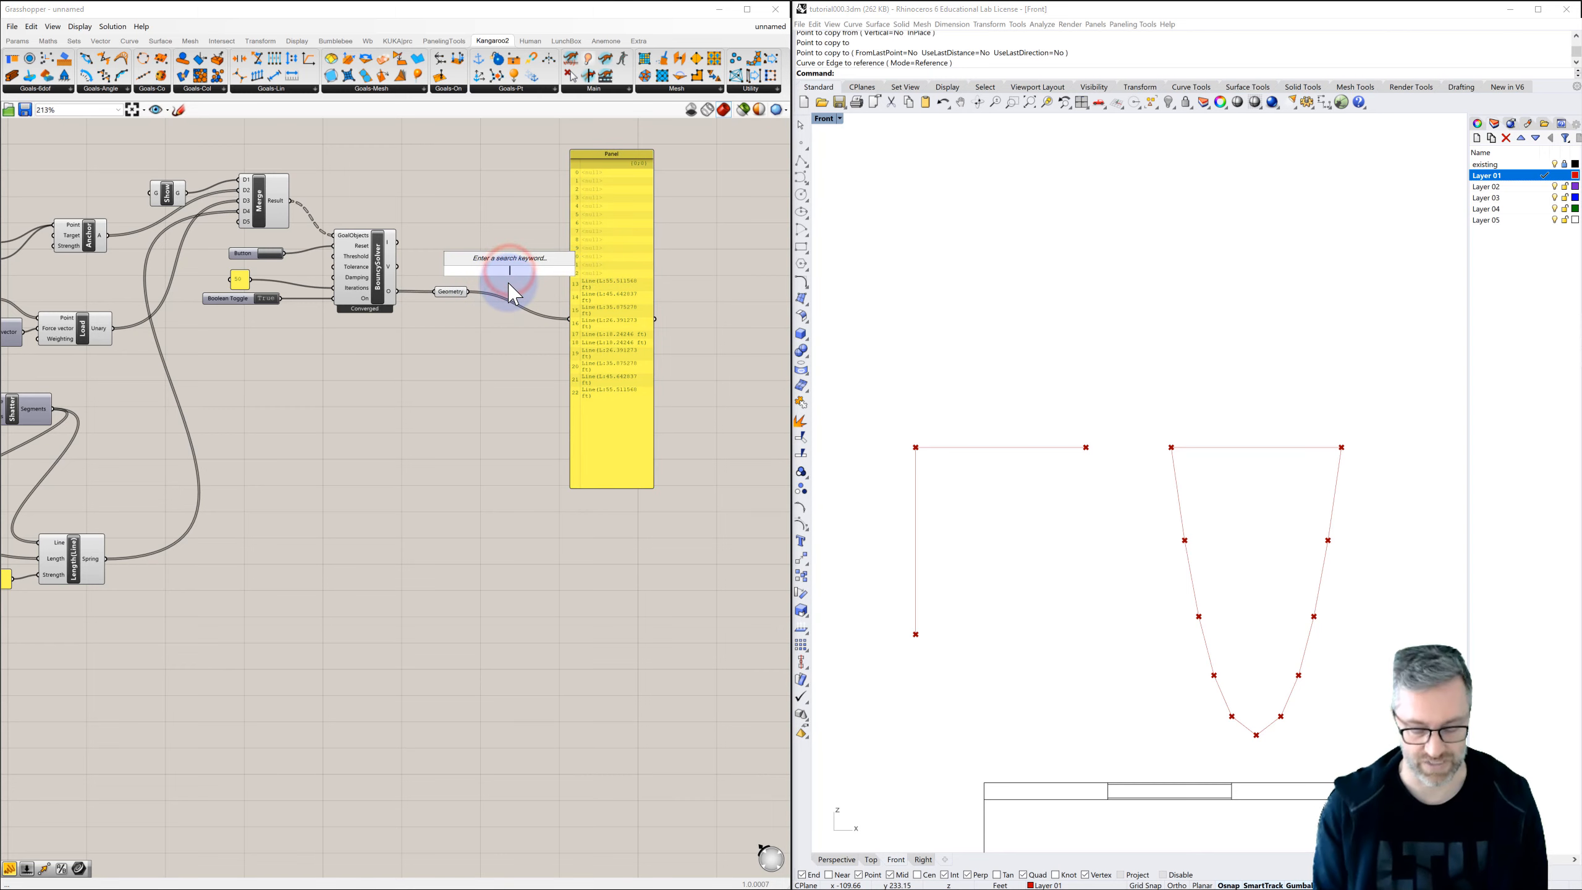
type("clean")
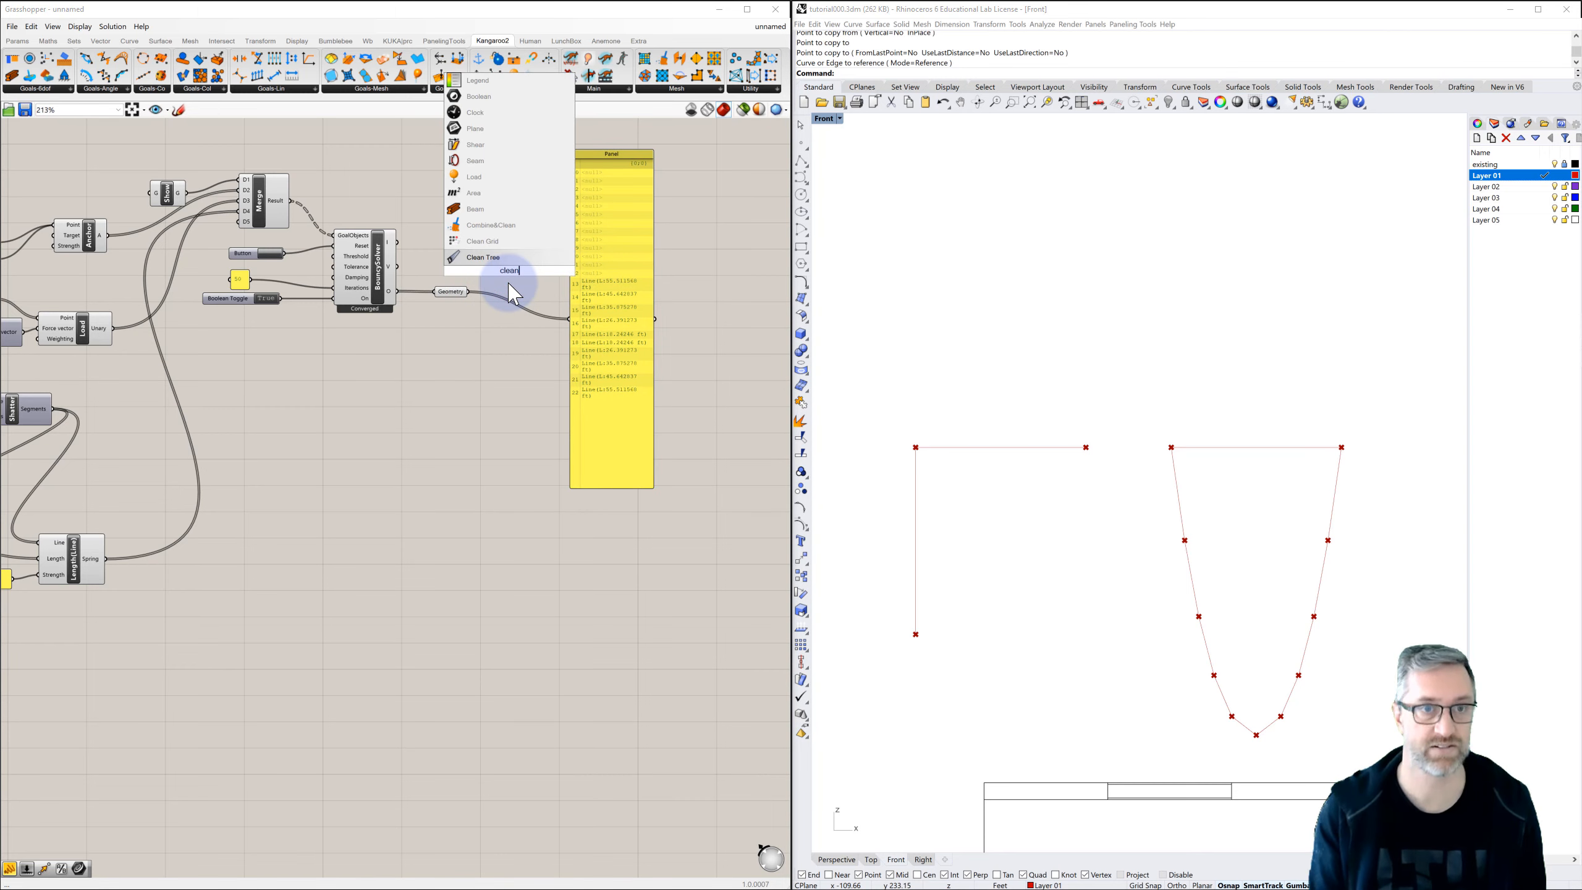
left_click(485, 256)
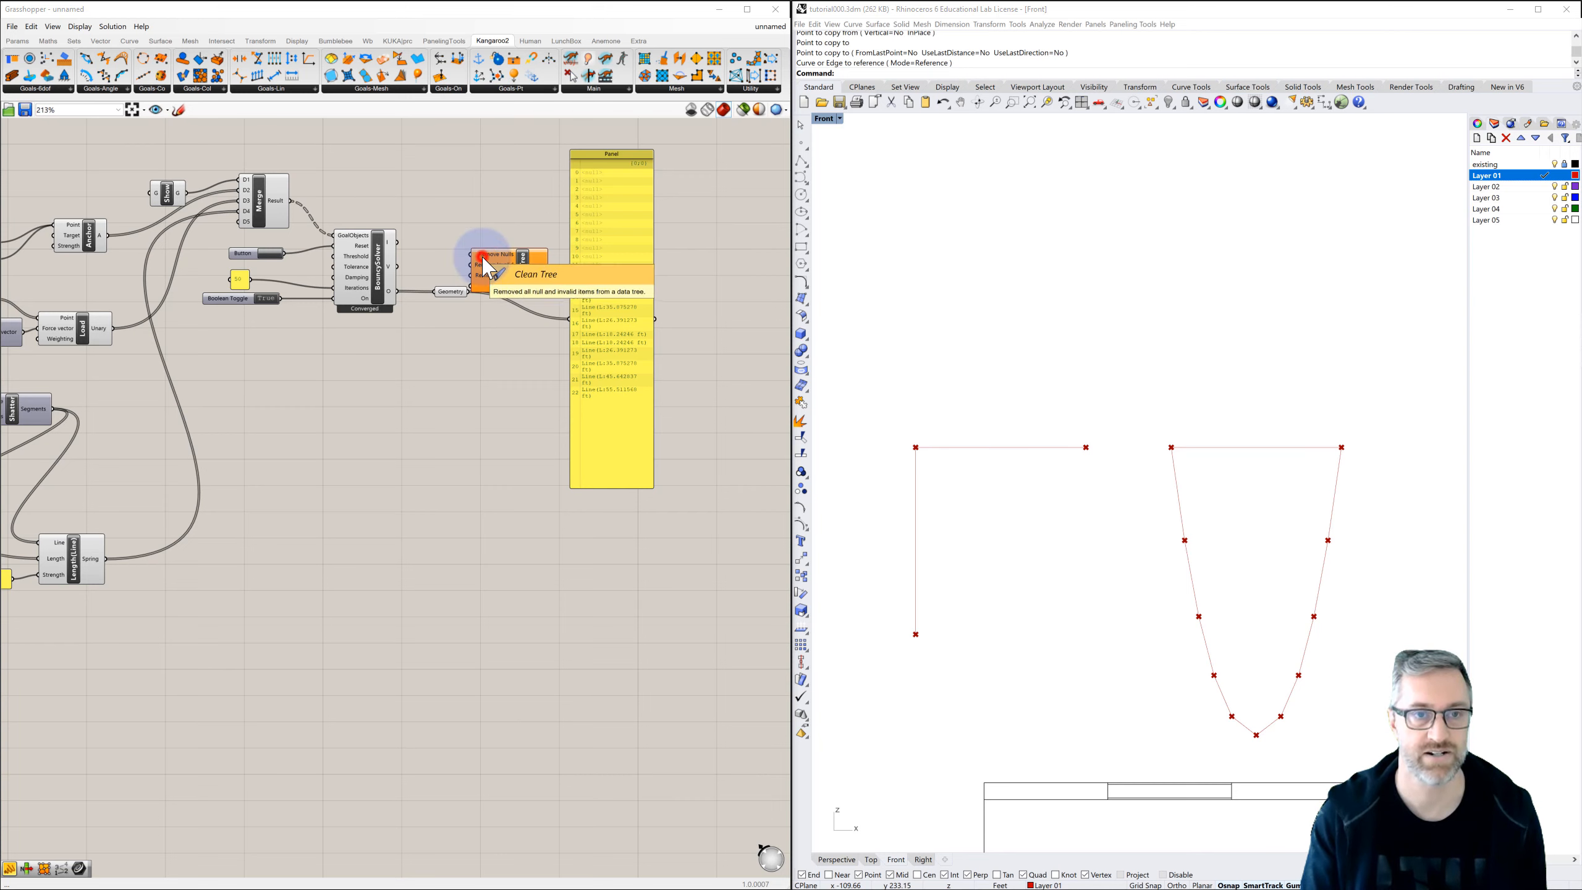
left_click_drag(479, 292, 569, 319)
left_click(455, 288)
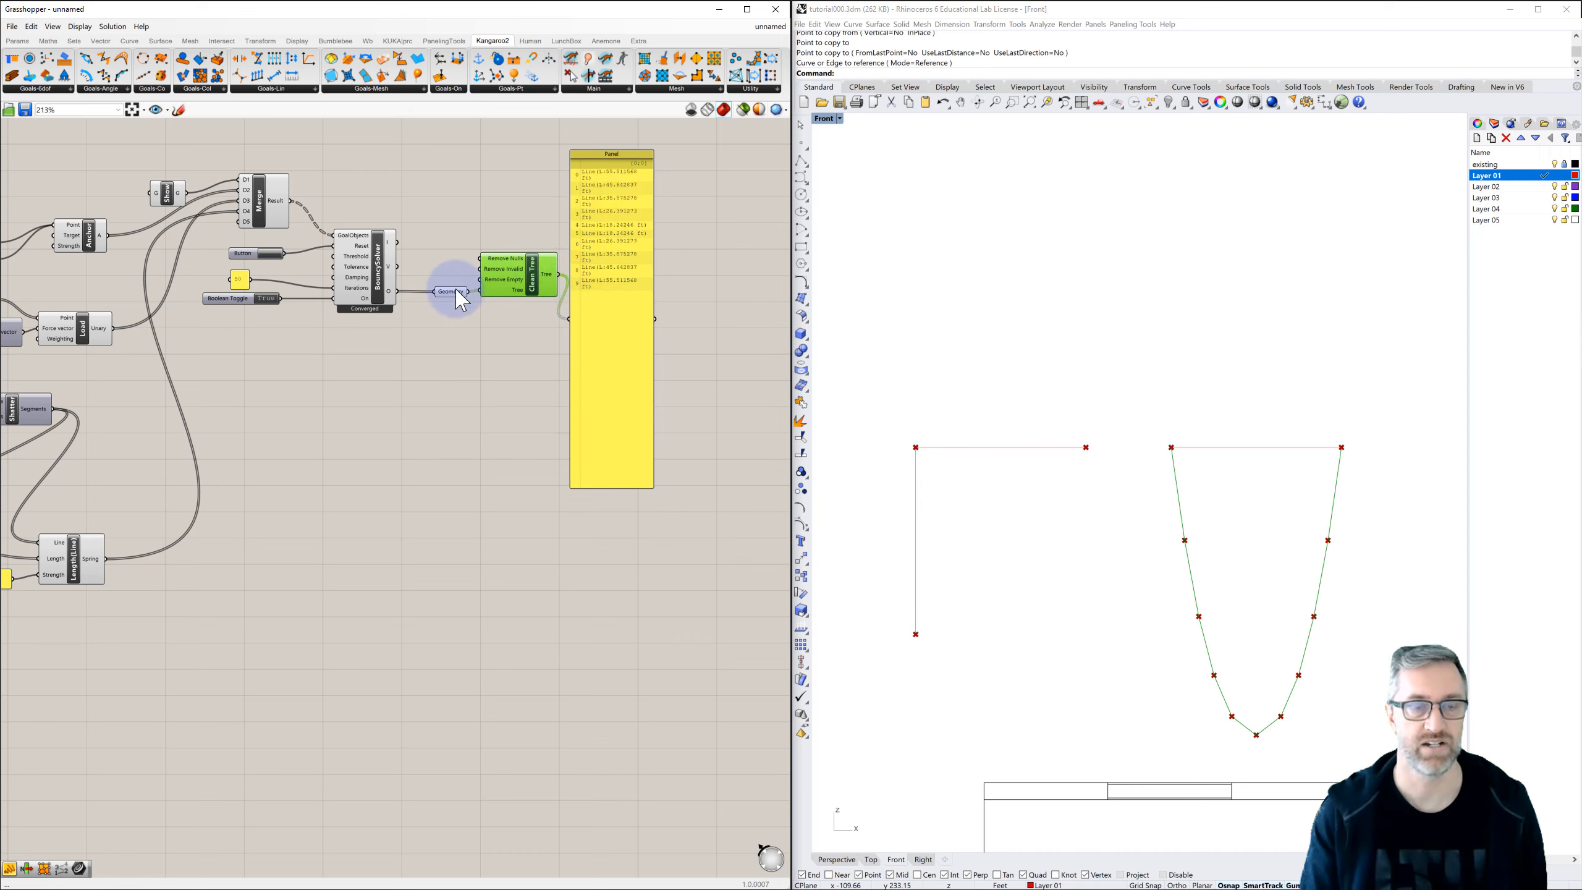
left_click(528, 273)
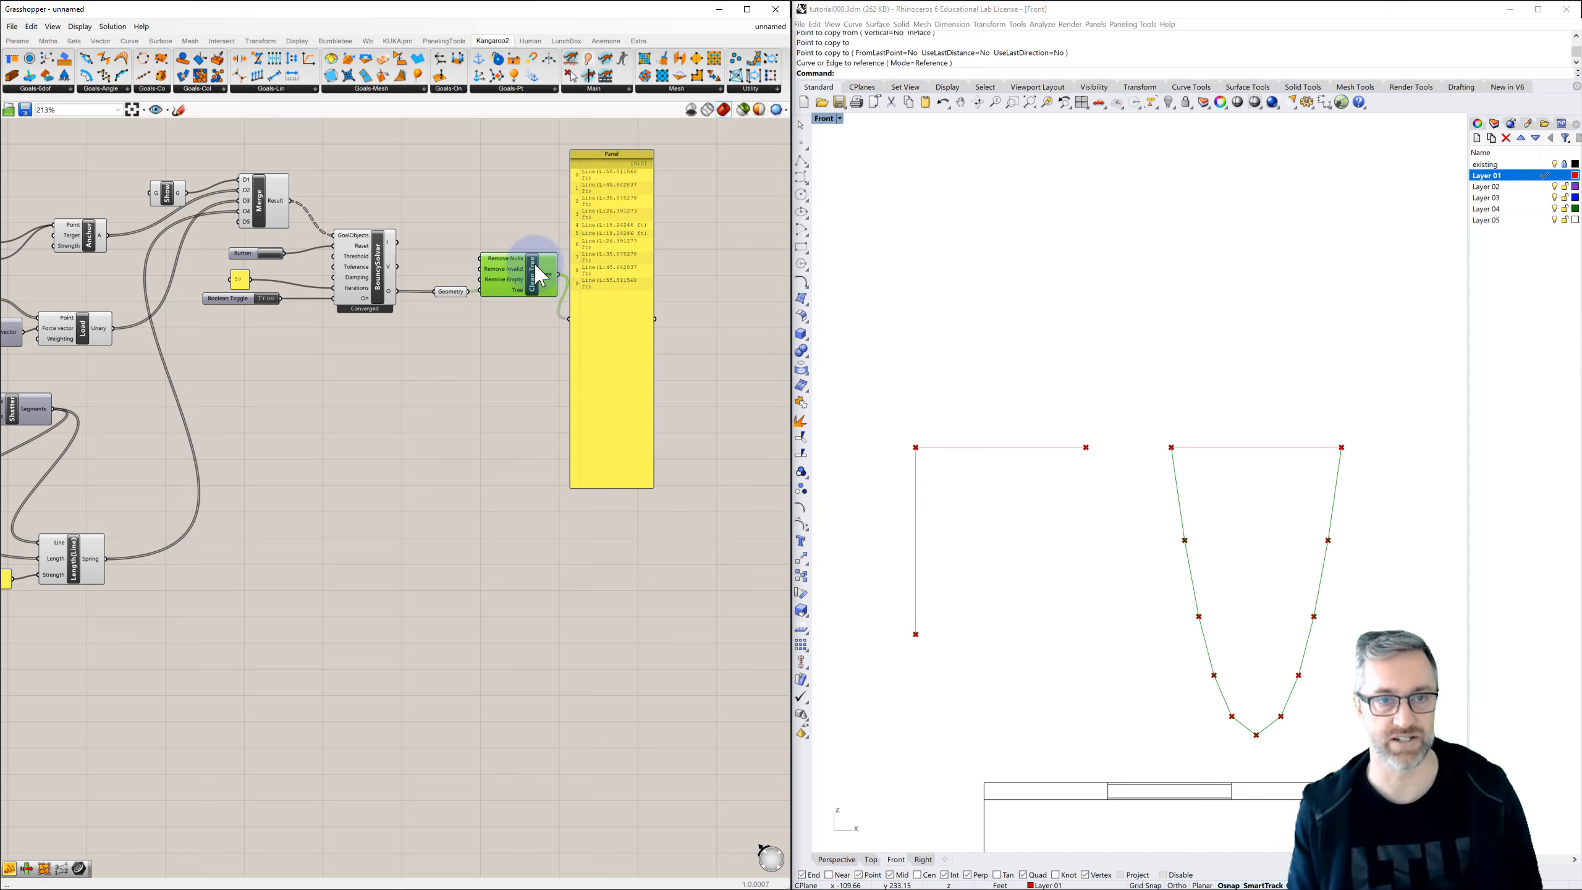
left_click(587, 183)
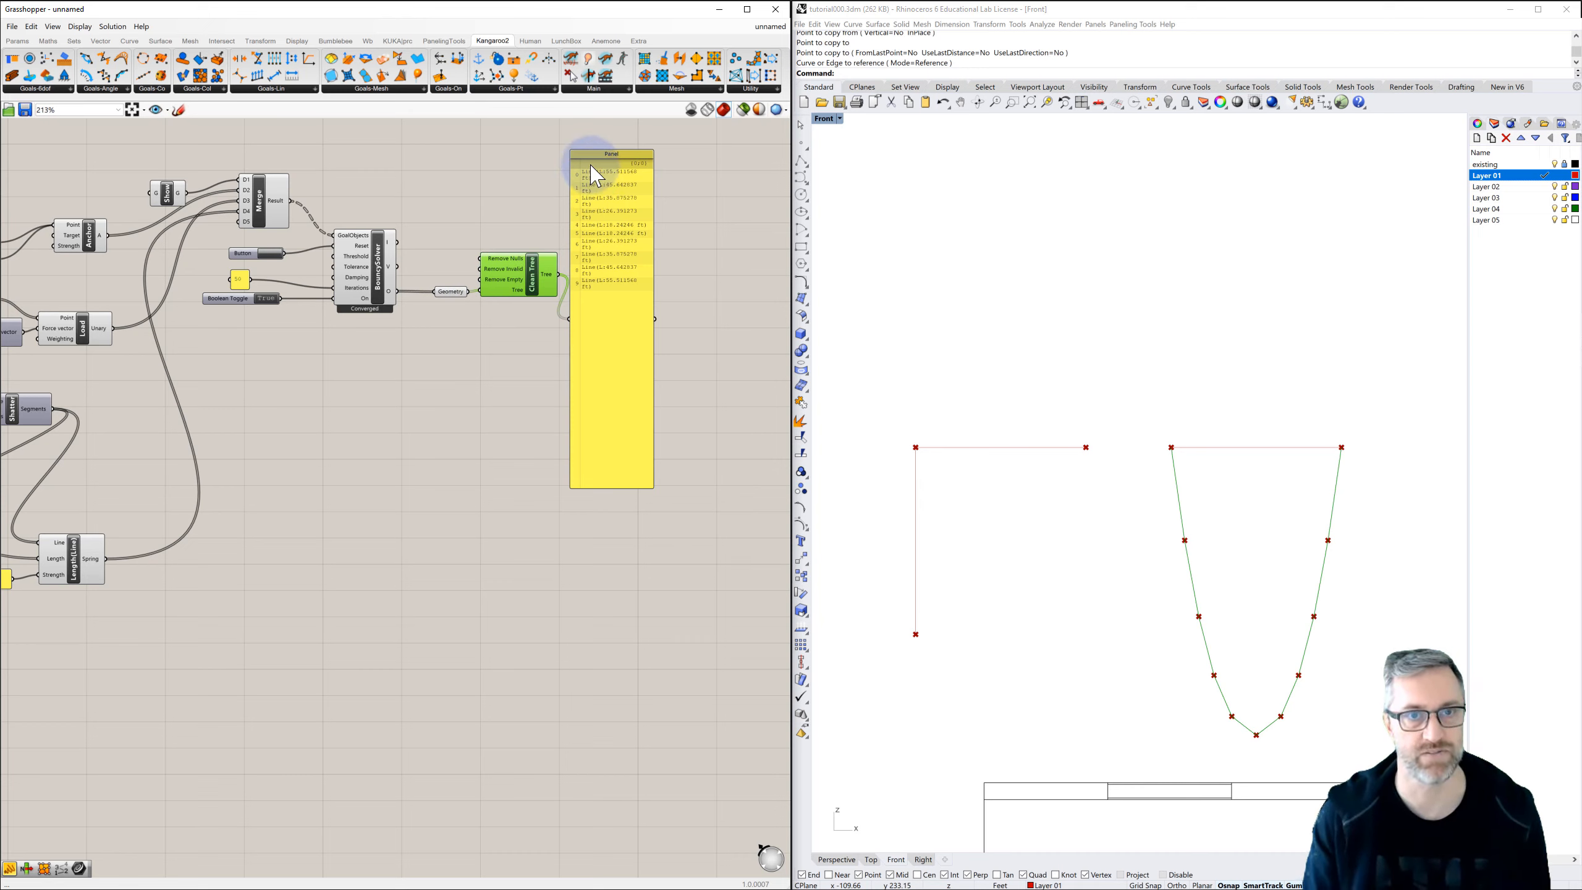
left_click_drag(598, 167, 640, 160)
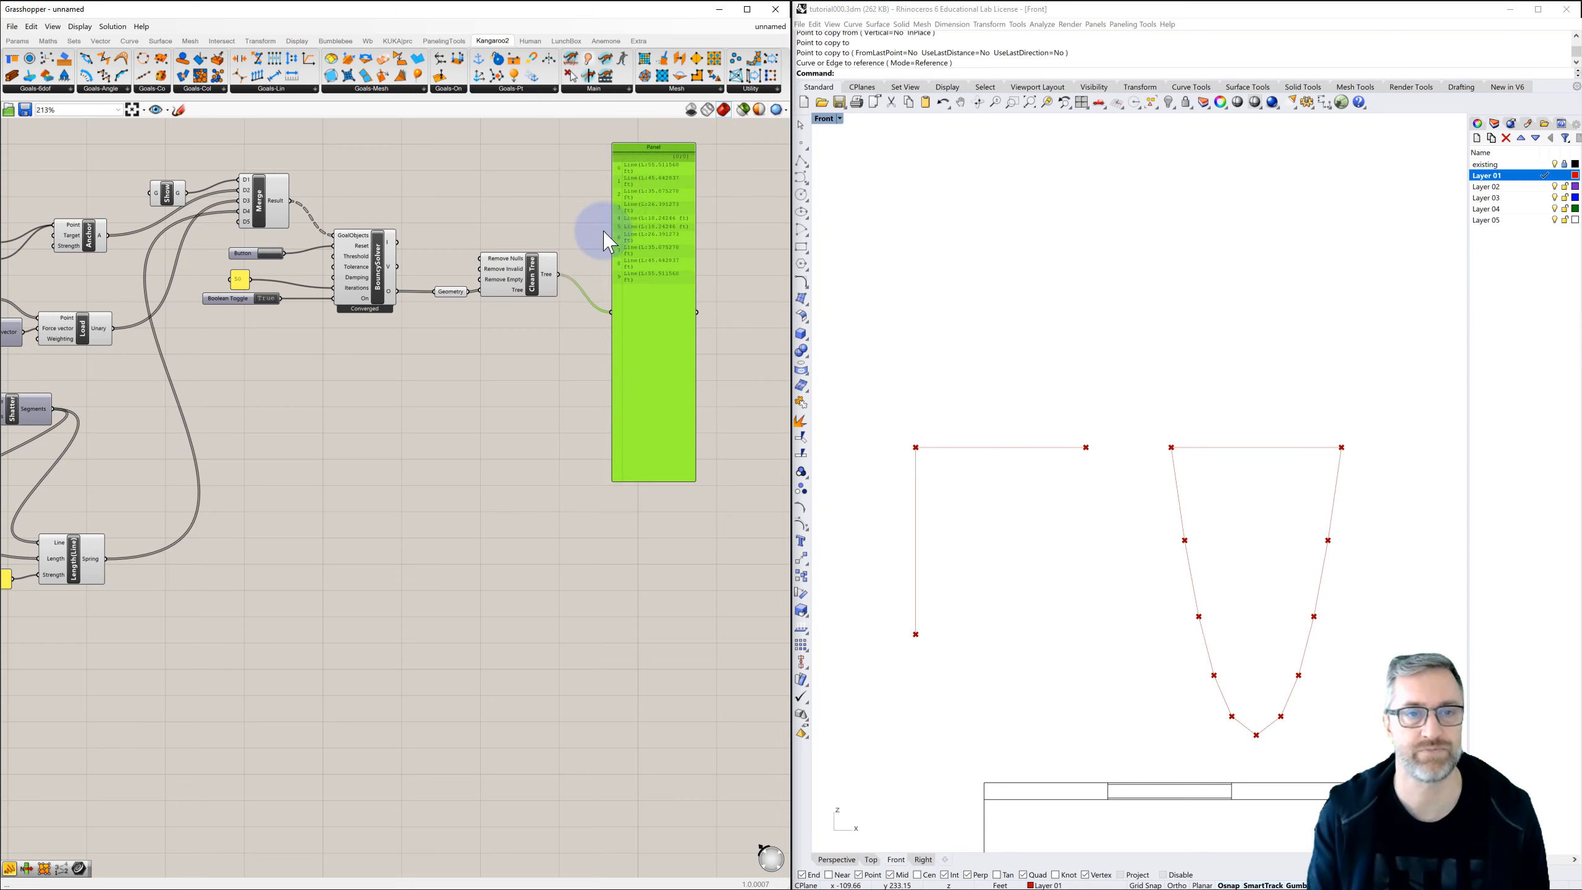
left_click_drag(537, 297, 551, 299)
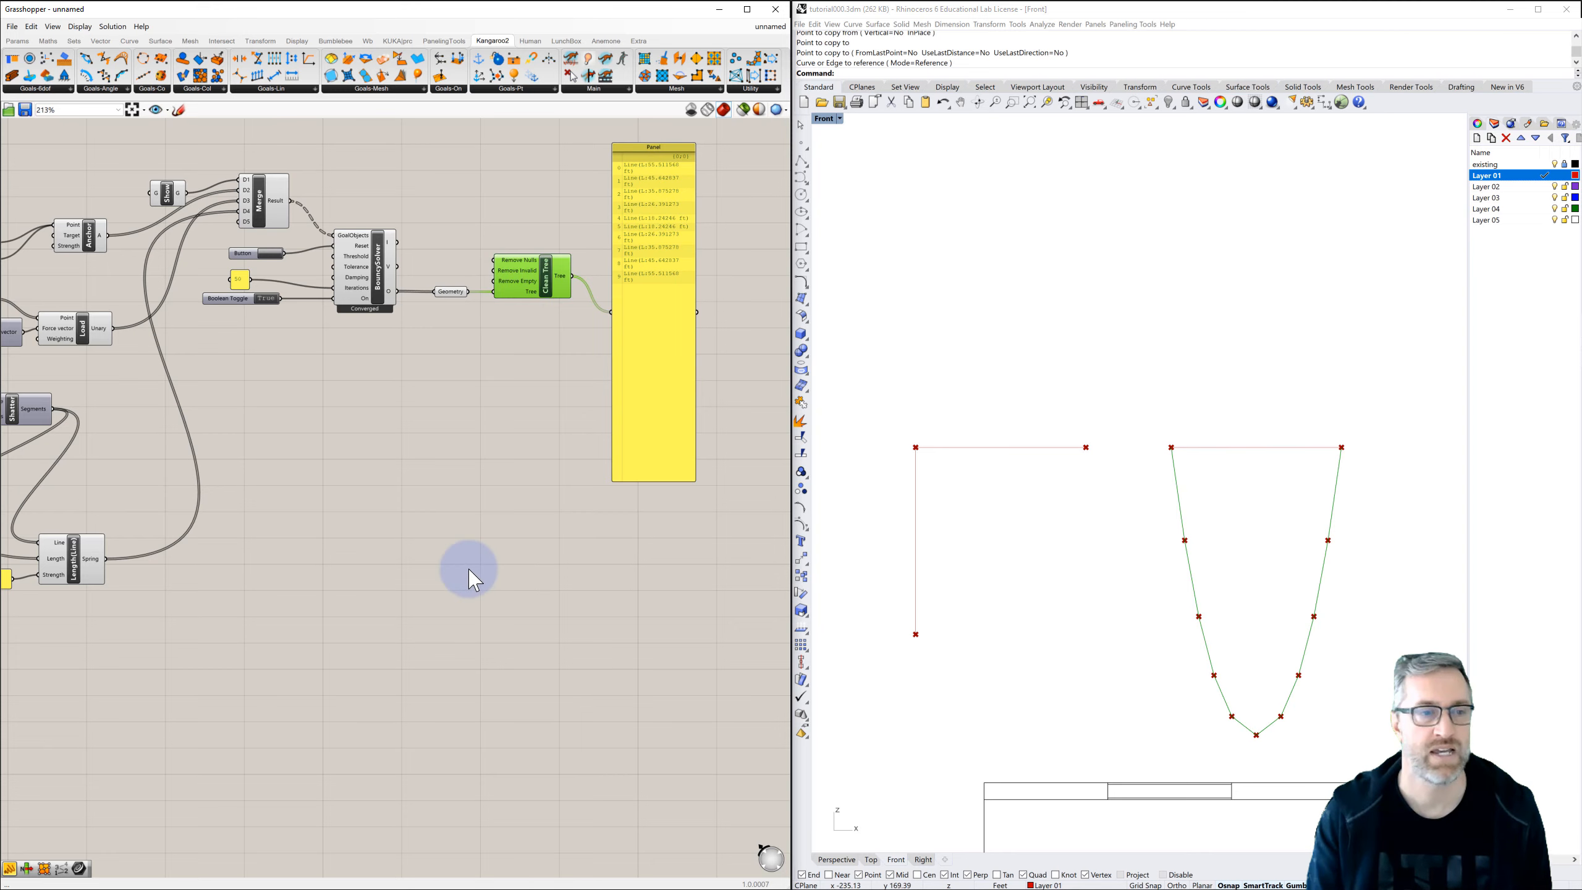
right_click_drag(450, 579, 675, 528)
right_click_drag(480, 516, 555, 523)
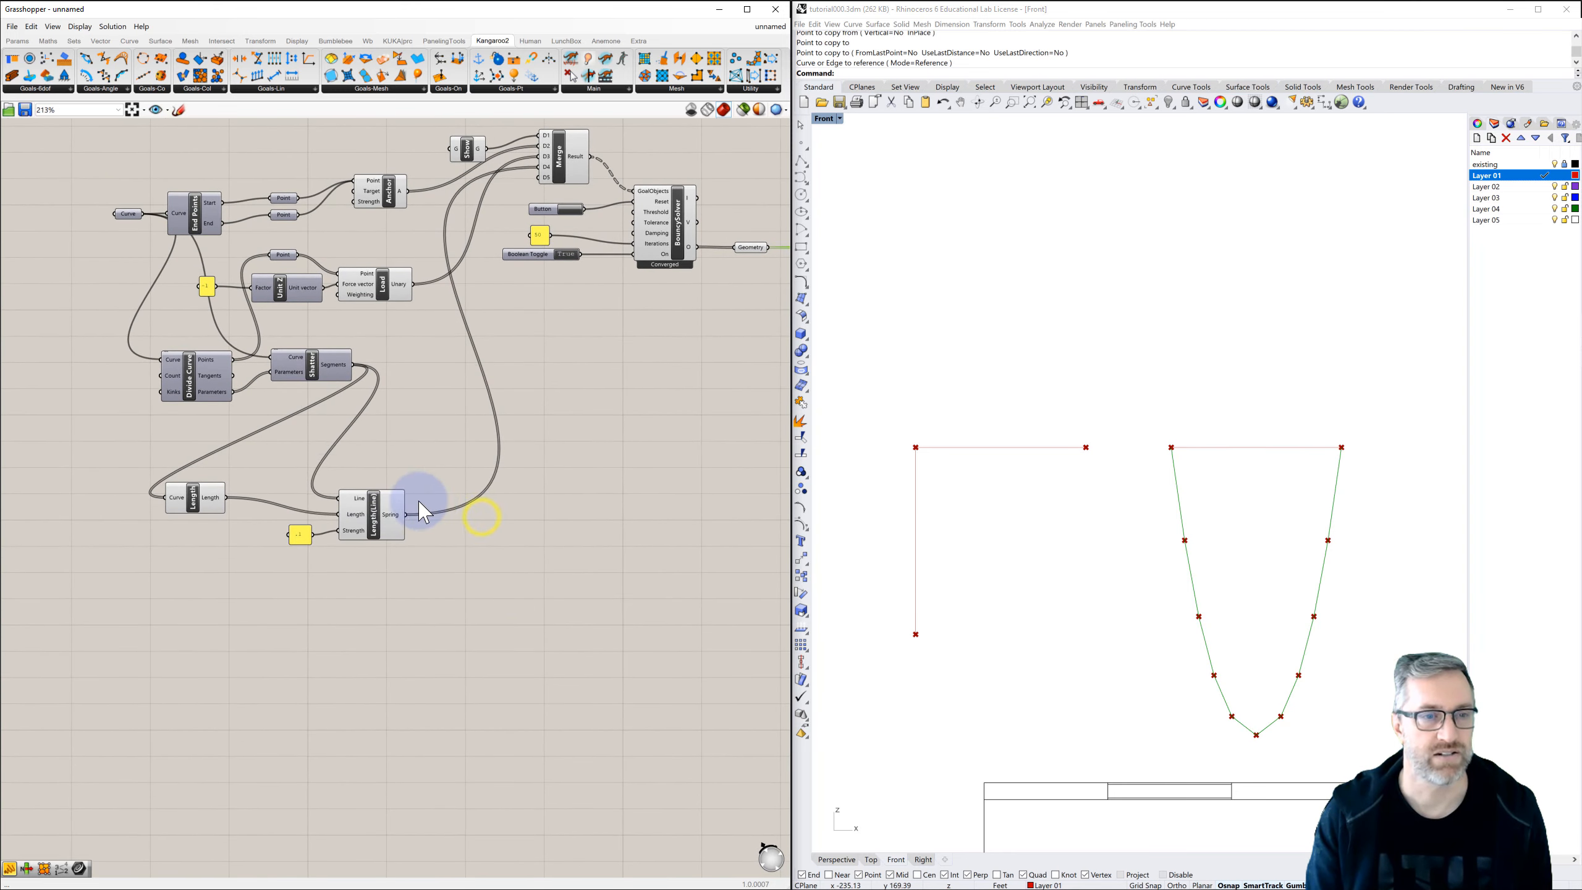
scroll(324, 485, "up", 2)
right_click_drag(328, 441, 338, 505)
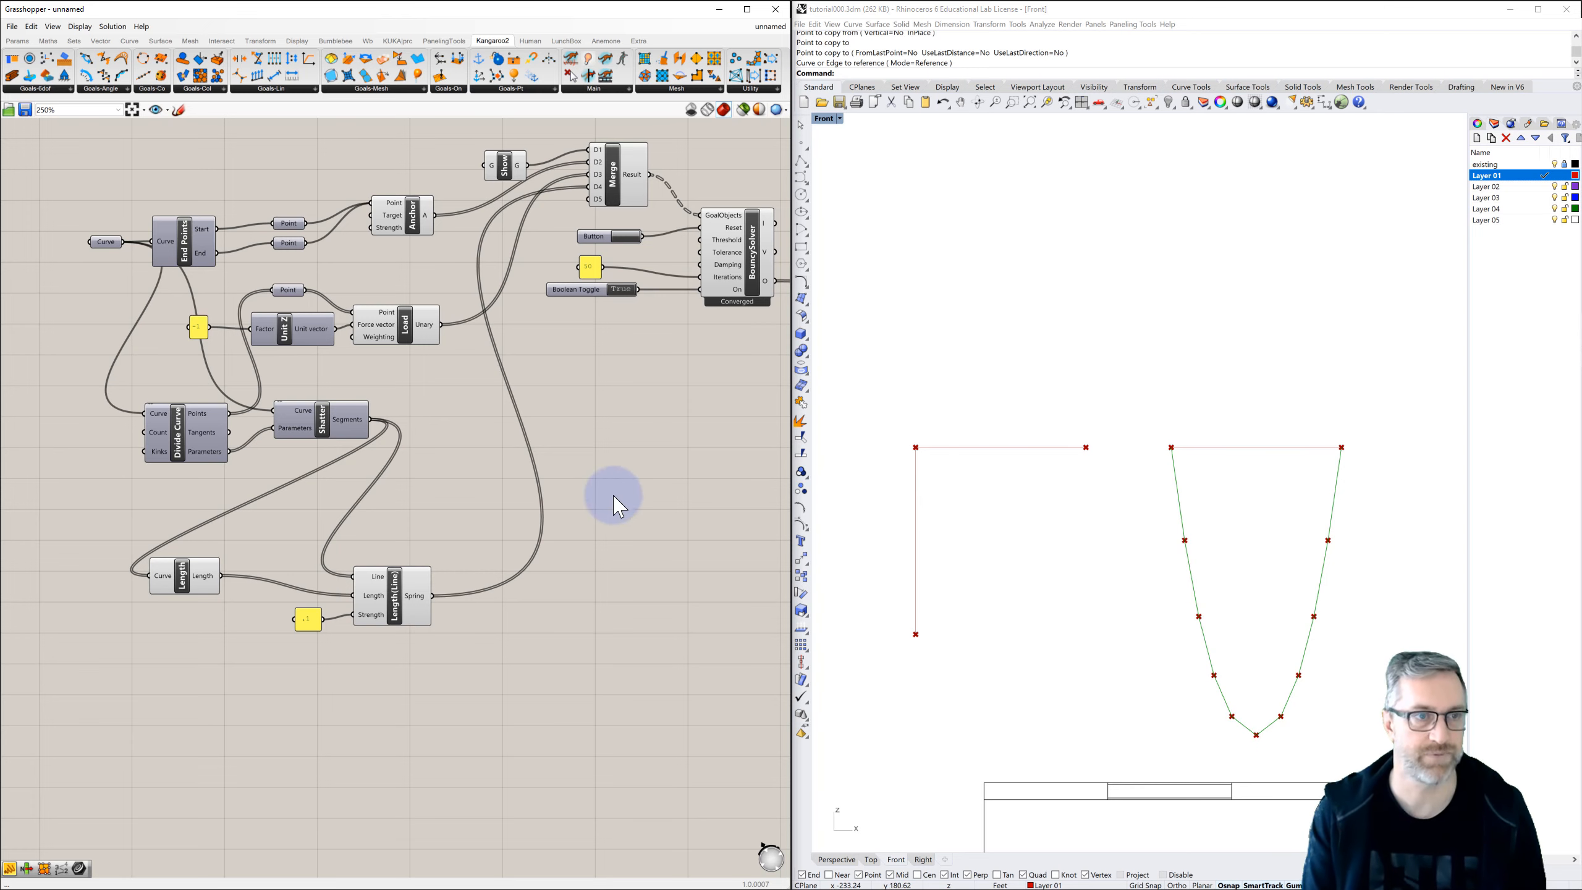
right_click_drag(132, 391, 182, 380)
double_click(129, 422)
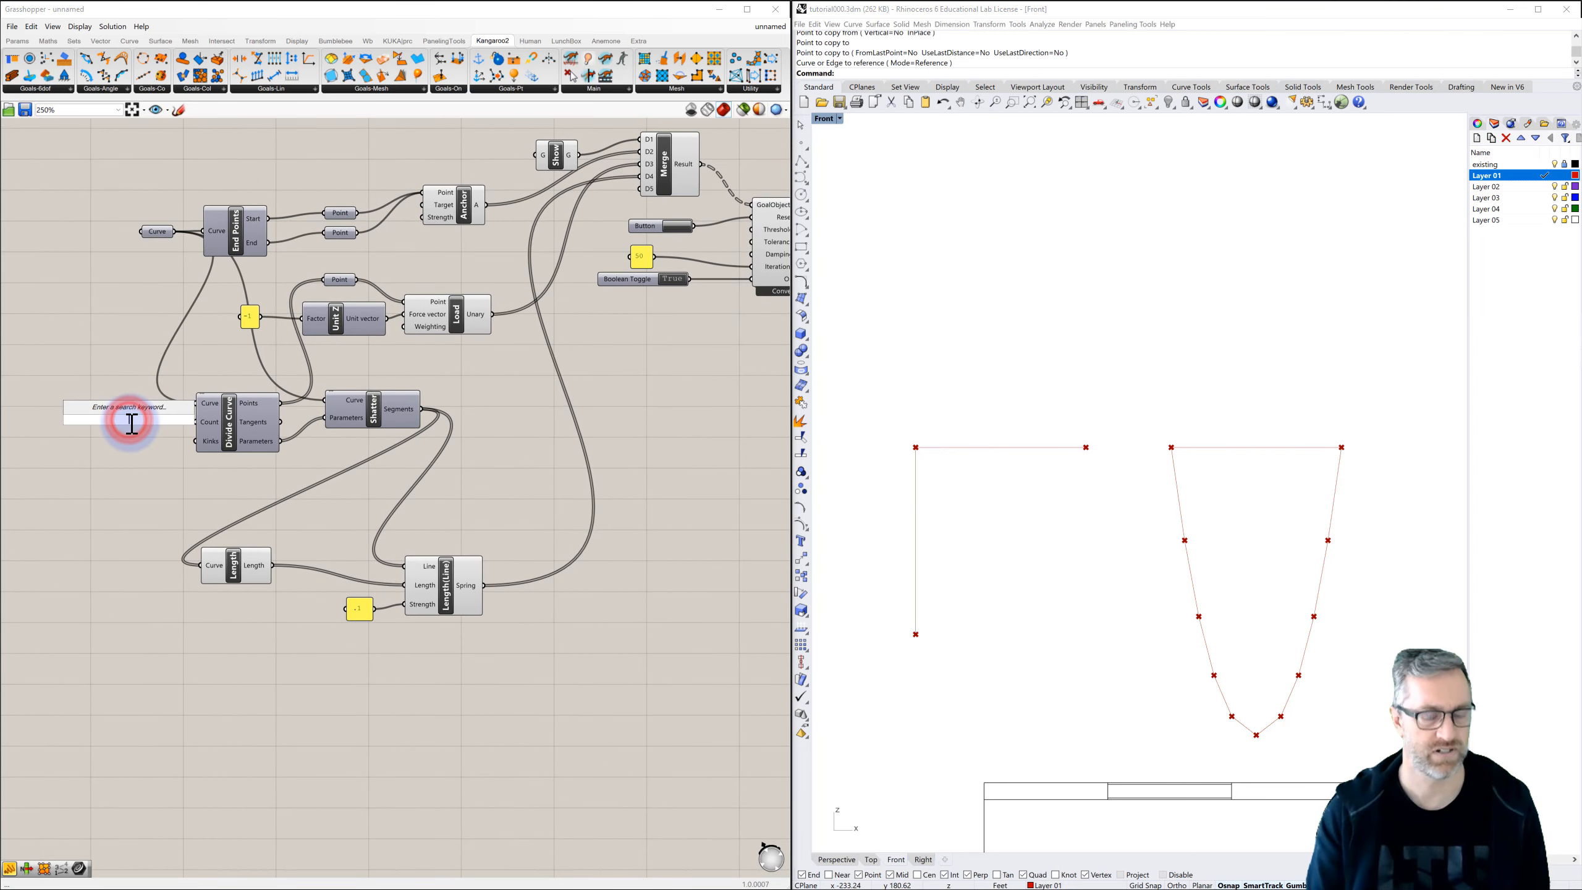
type("10")
key("Return")
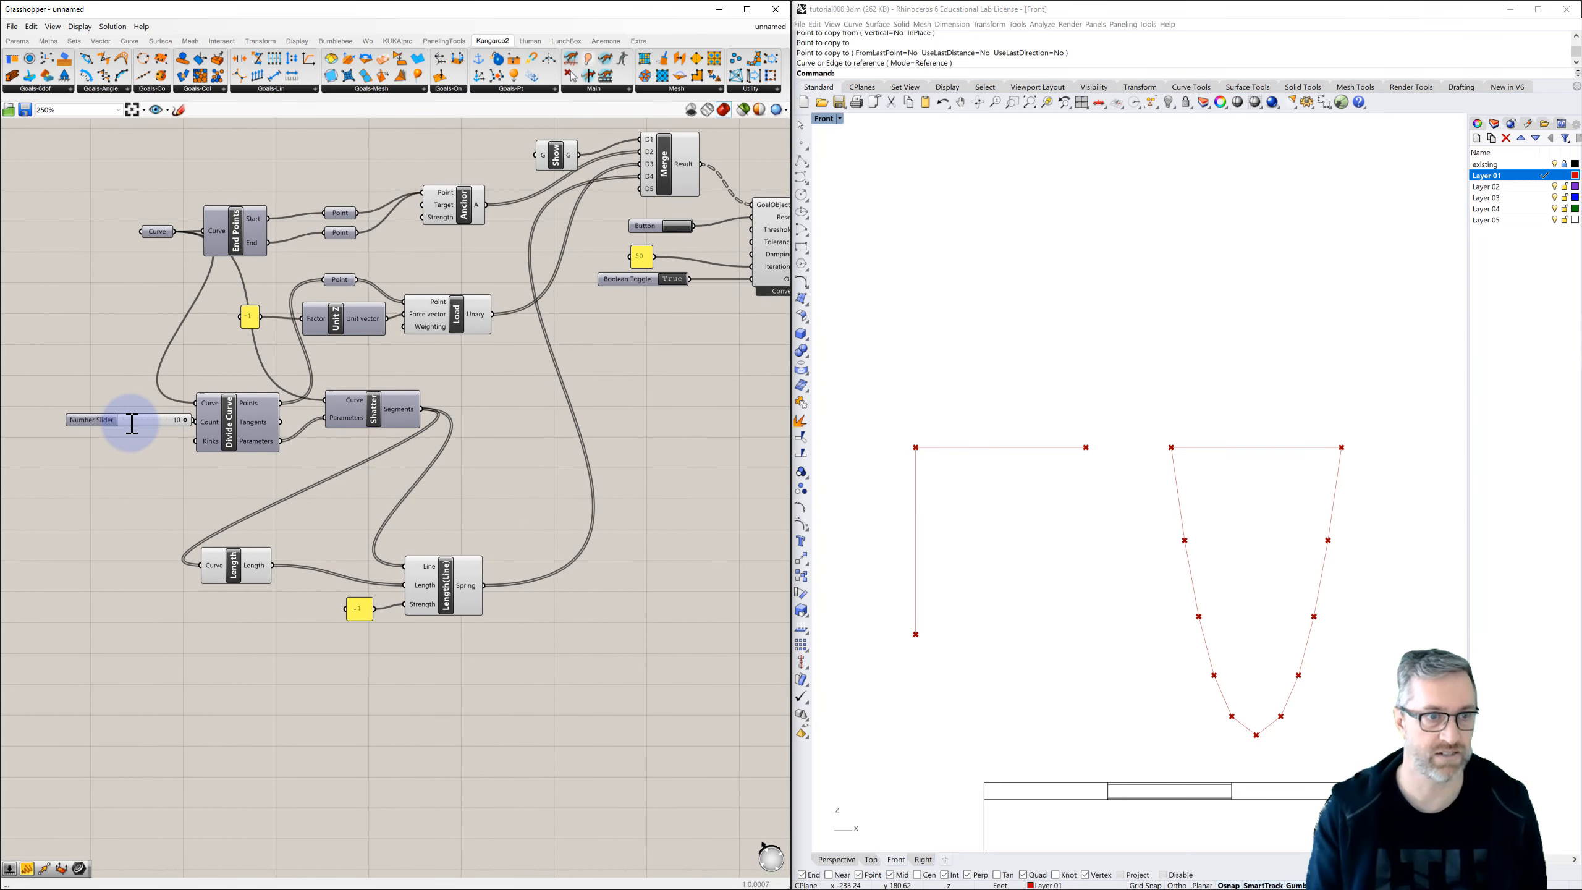
left_click_drag(94, 416, 88, 425)
key("Delete")
Add a number slider set to 20 and connect it to Divide Curve's Count input.
double_click(111, 430)
type("20")
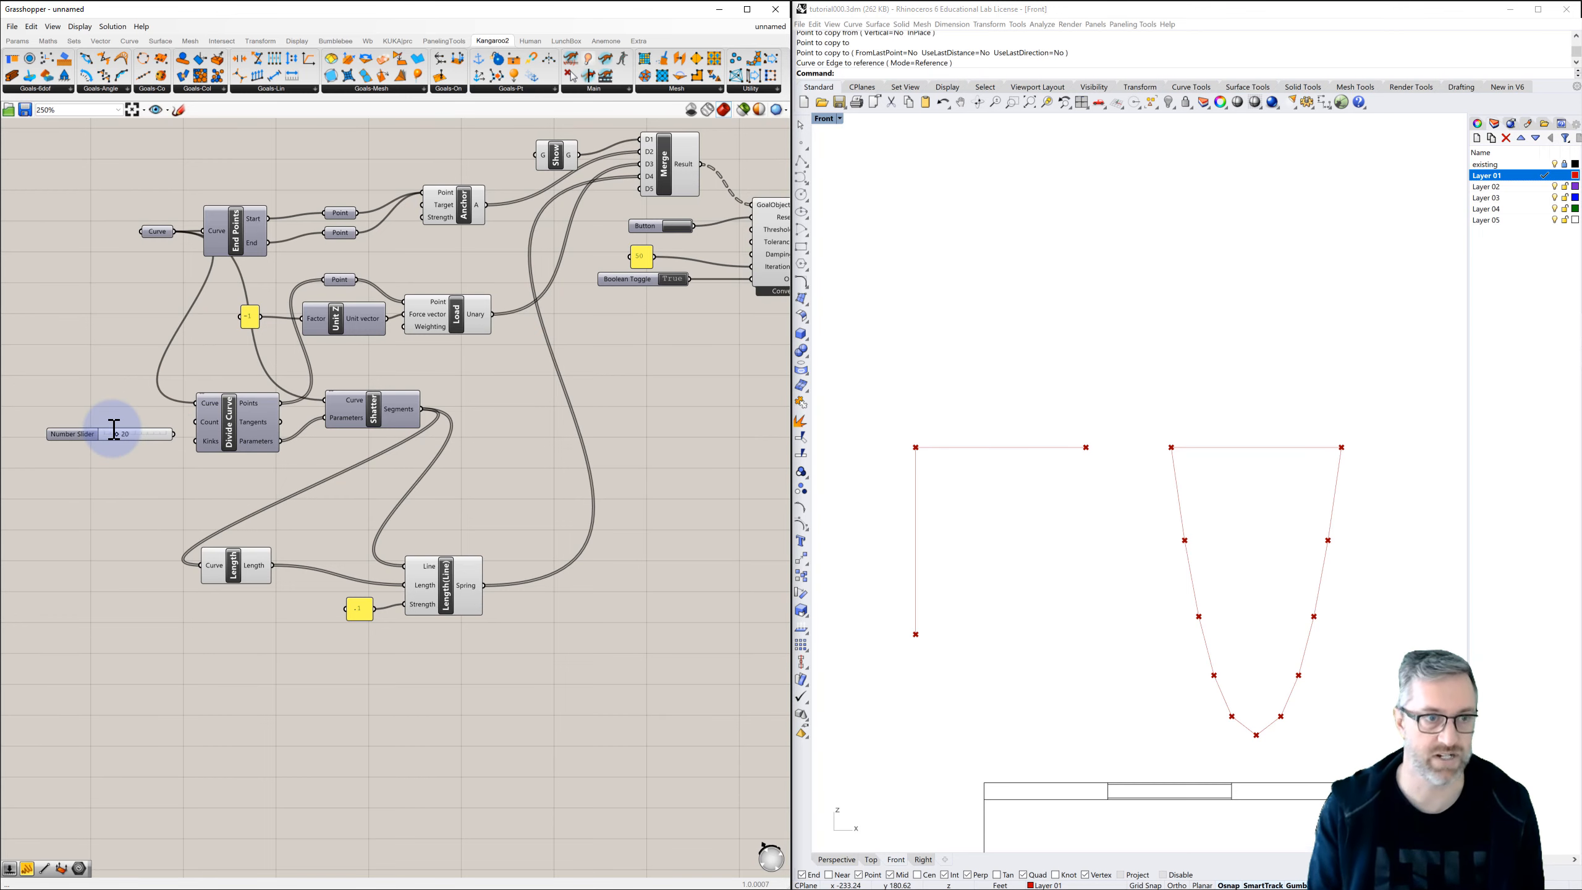
key("Return")
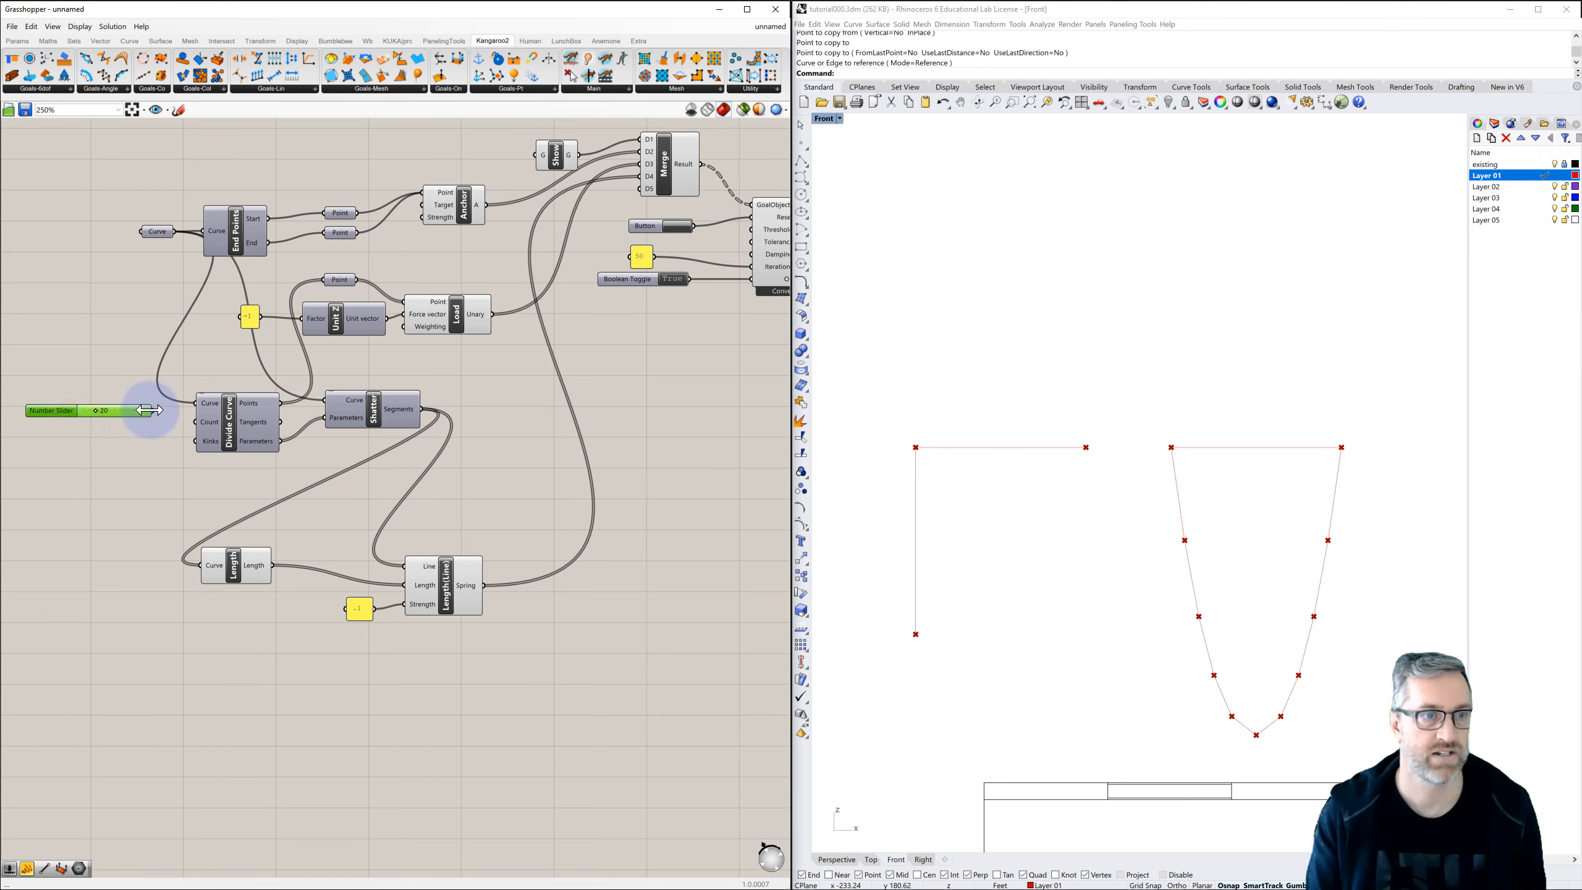
left_click_drag(153, 411, 194, 421)
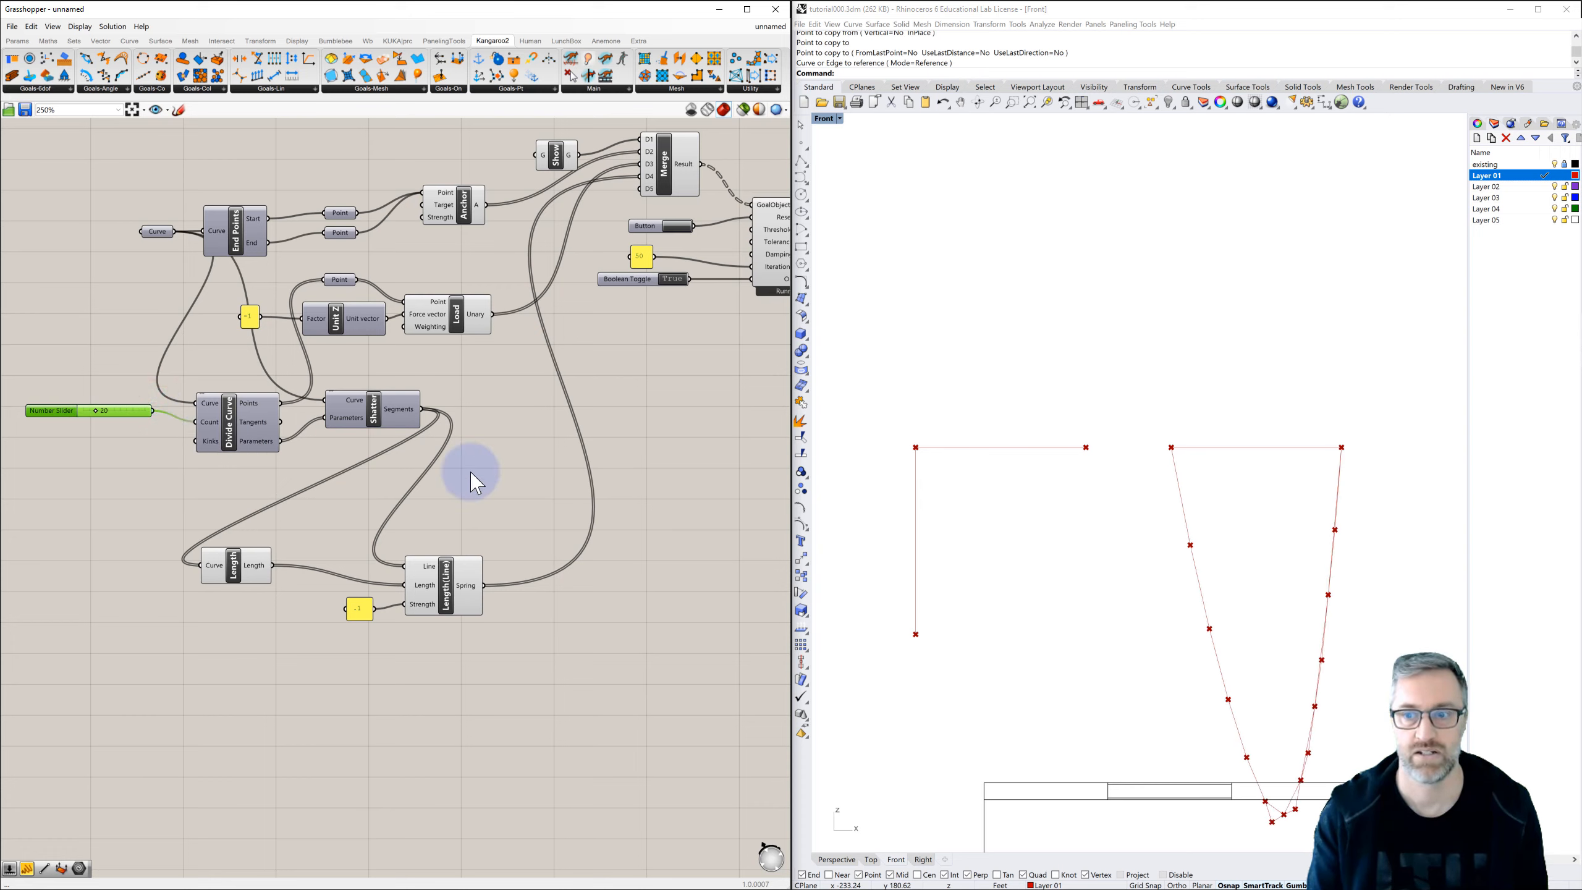
Reset the duplicated solver's simulation and check the full extent of the hanging curve in the Front viewport.
right_click_drag(1078, 665, 1078, 637)
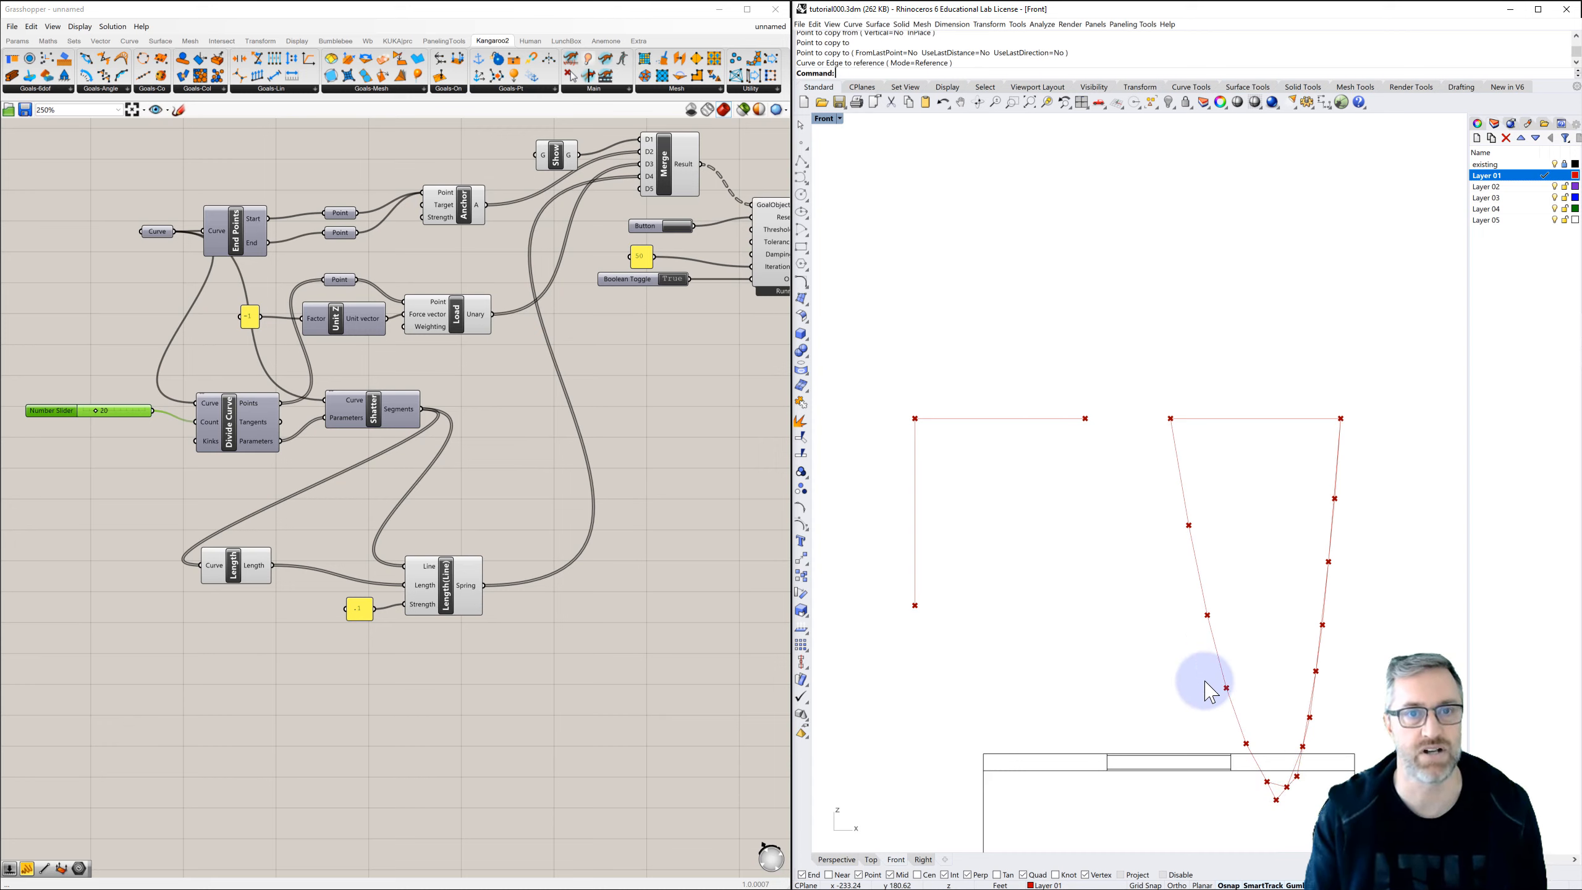
left_click(685, 227)
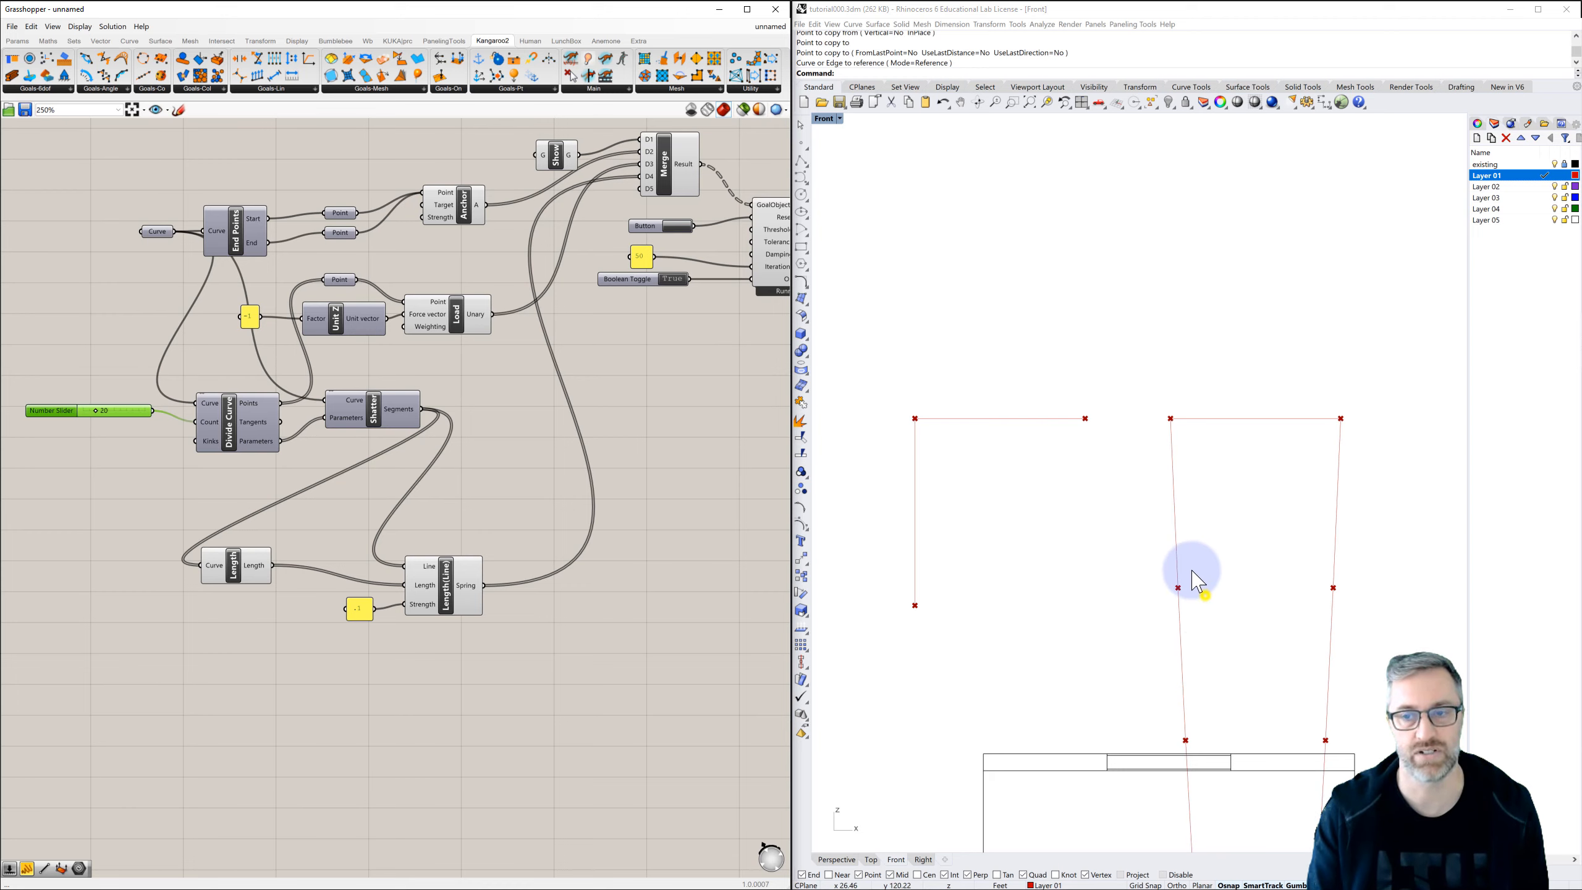
right_click_drag(1205, 597, 1155, 462)
scroll(1154, 463, "down", 2)
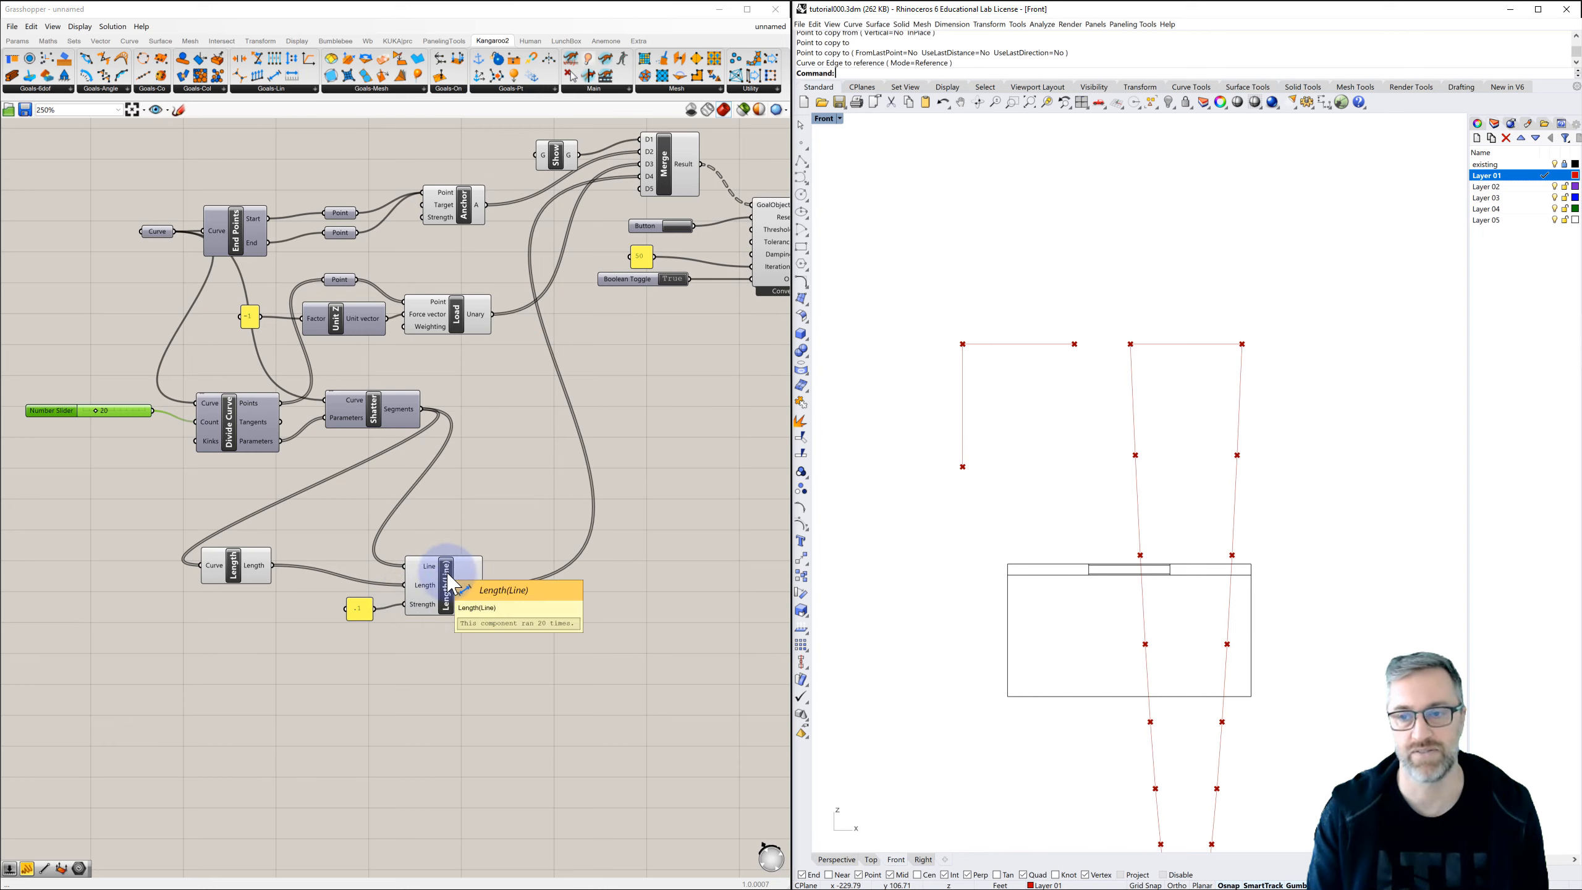
Increase the strength value in the panel feeding the Length(Line) goal and inspect the resulting hanging curve.
double_click(360, 609)
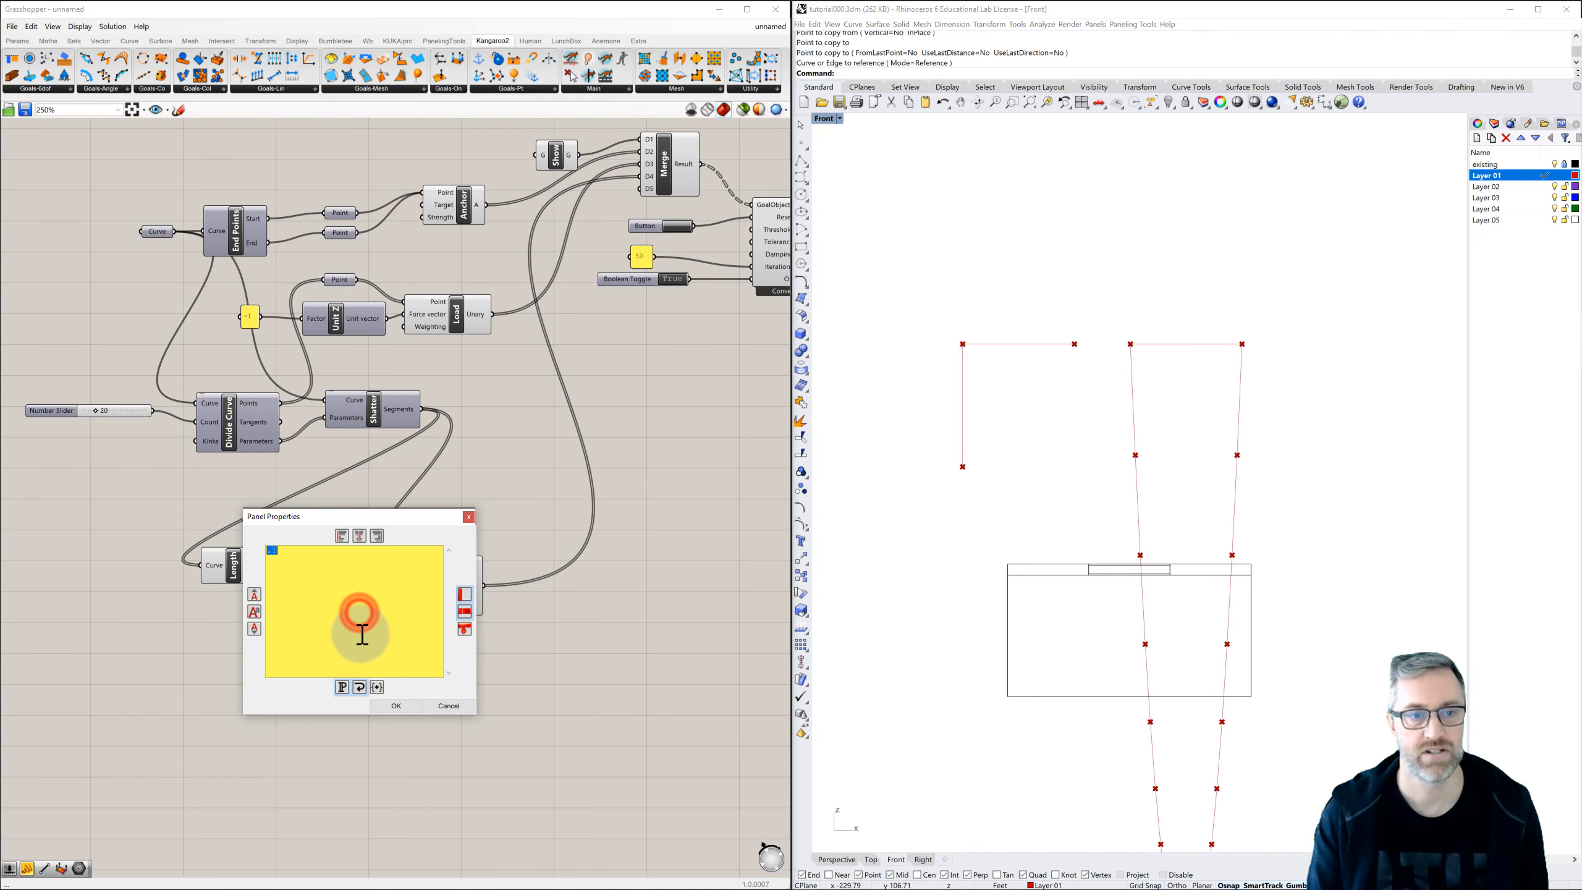
left_click(396, 706)
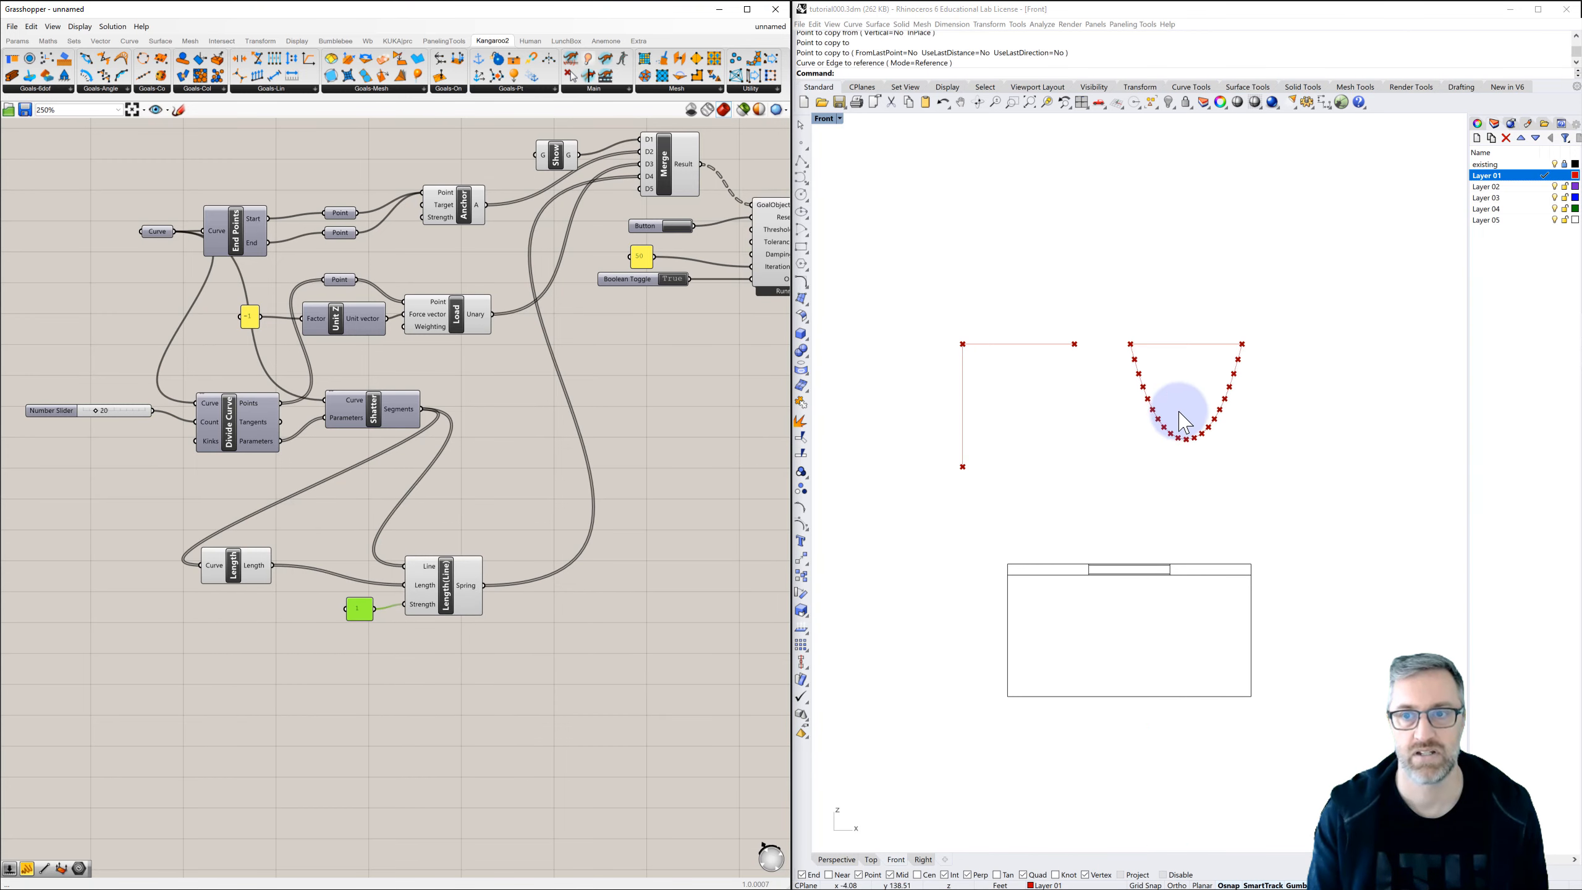
scroll(1200, 383, "up", 5)
right_click_drag(1241, 416, 1310, 434)
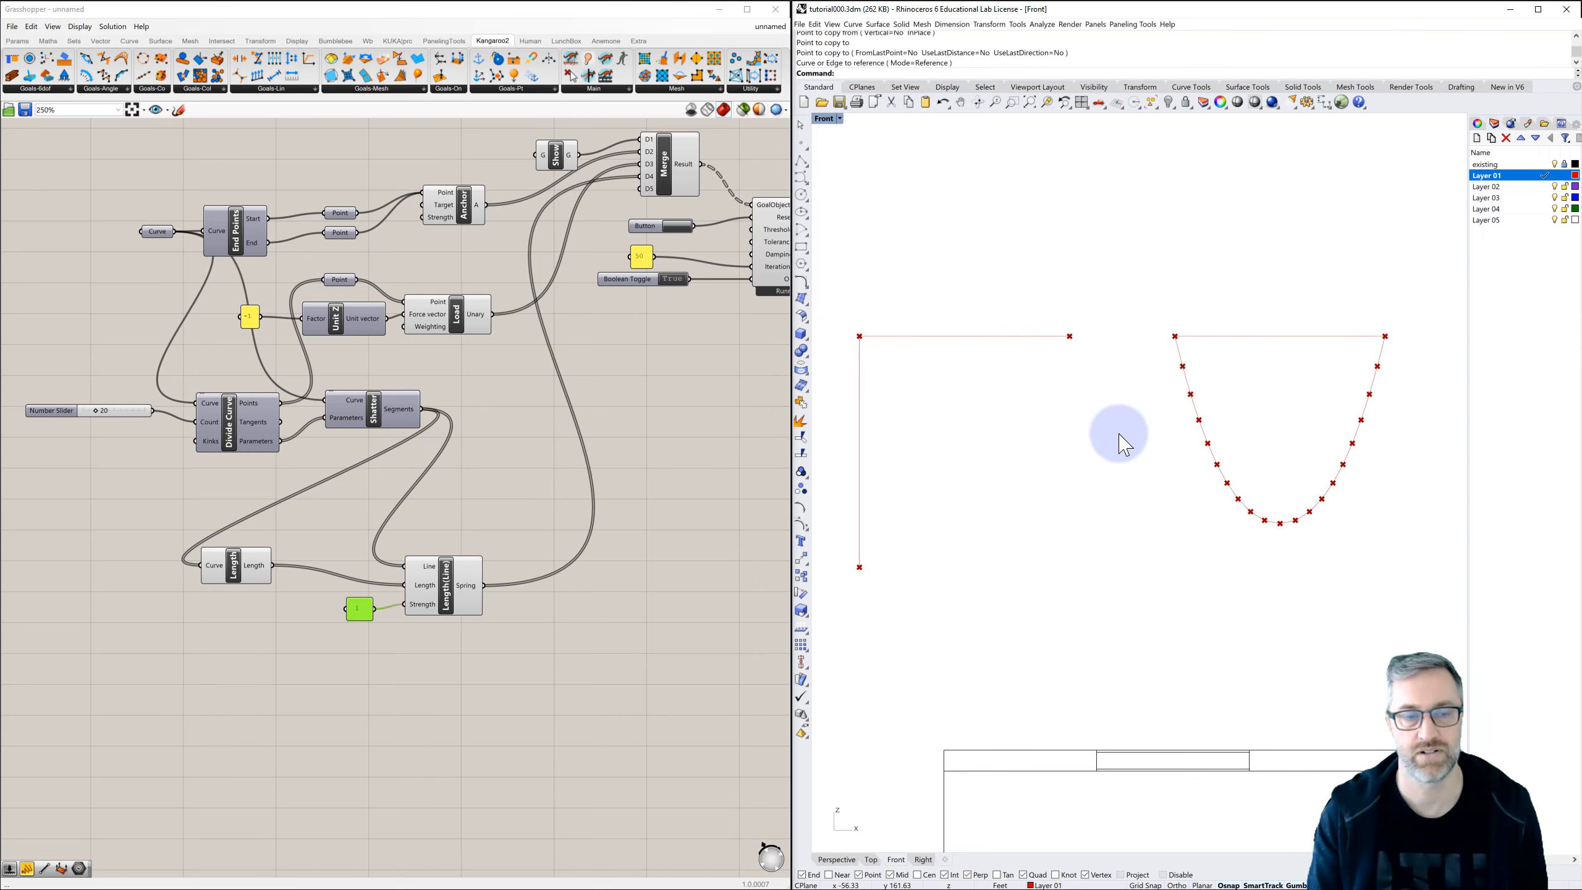
left_click(508, 505)
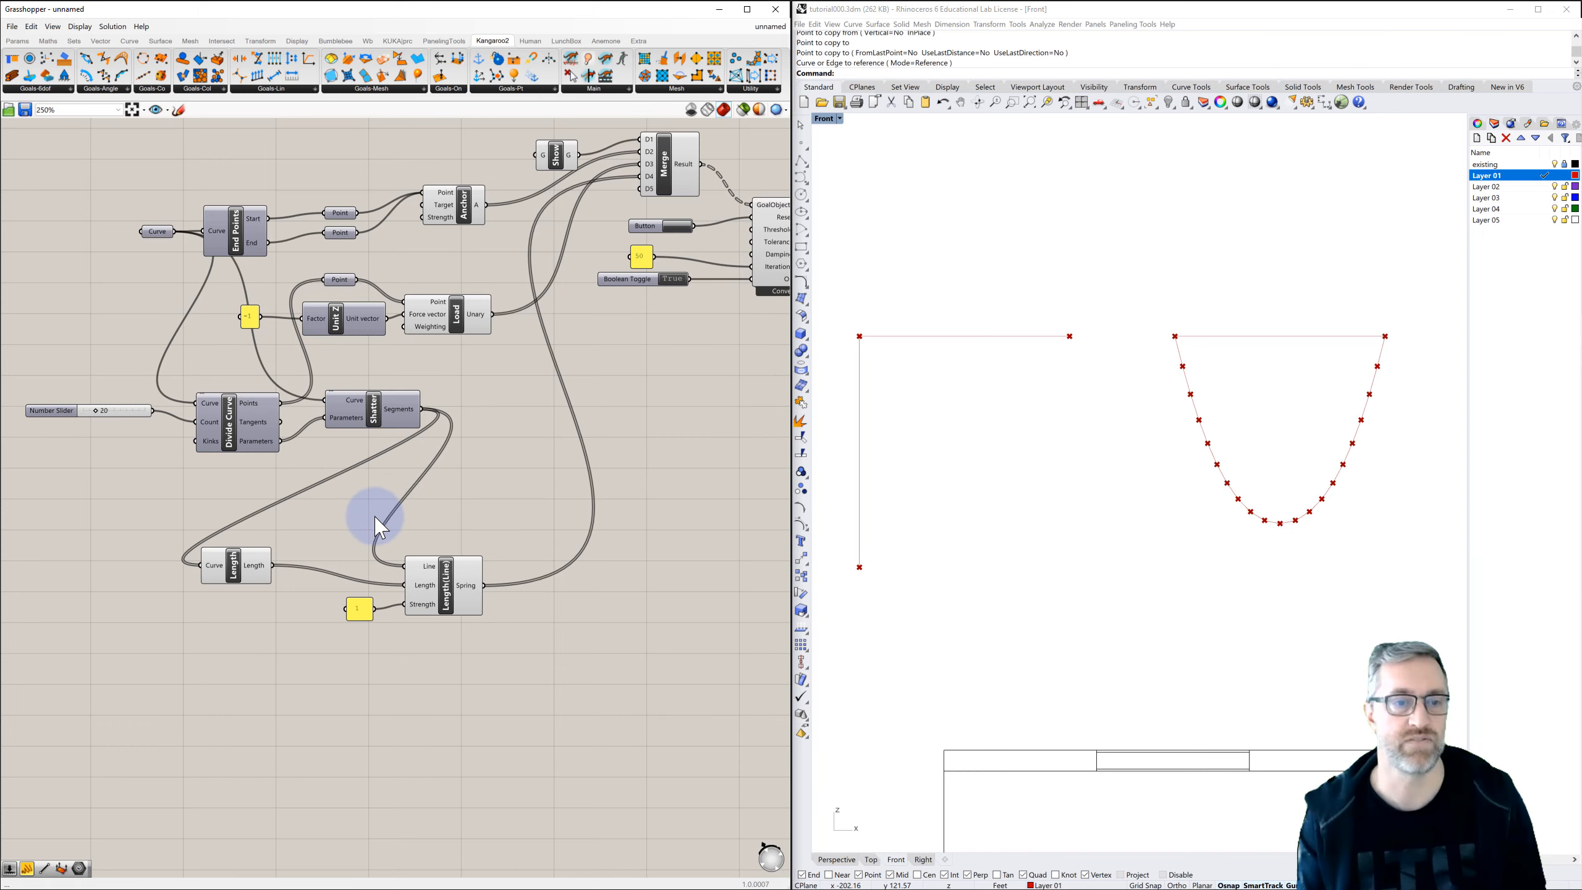
Lower the strength value in the panel feeding the Length(Line) goal and inspect the deeper hanging curve.
double_click(360, 608)
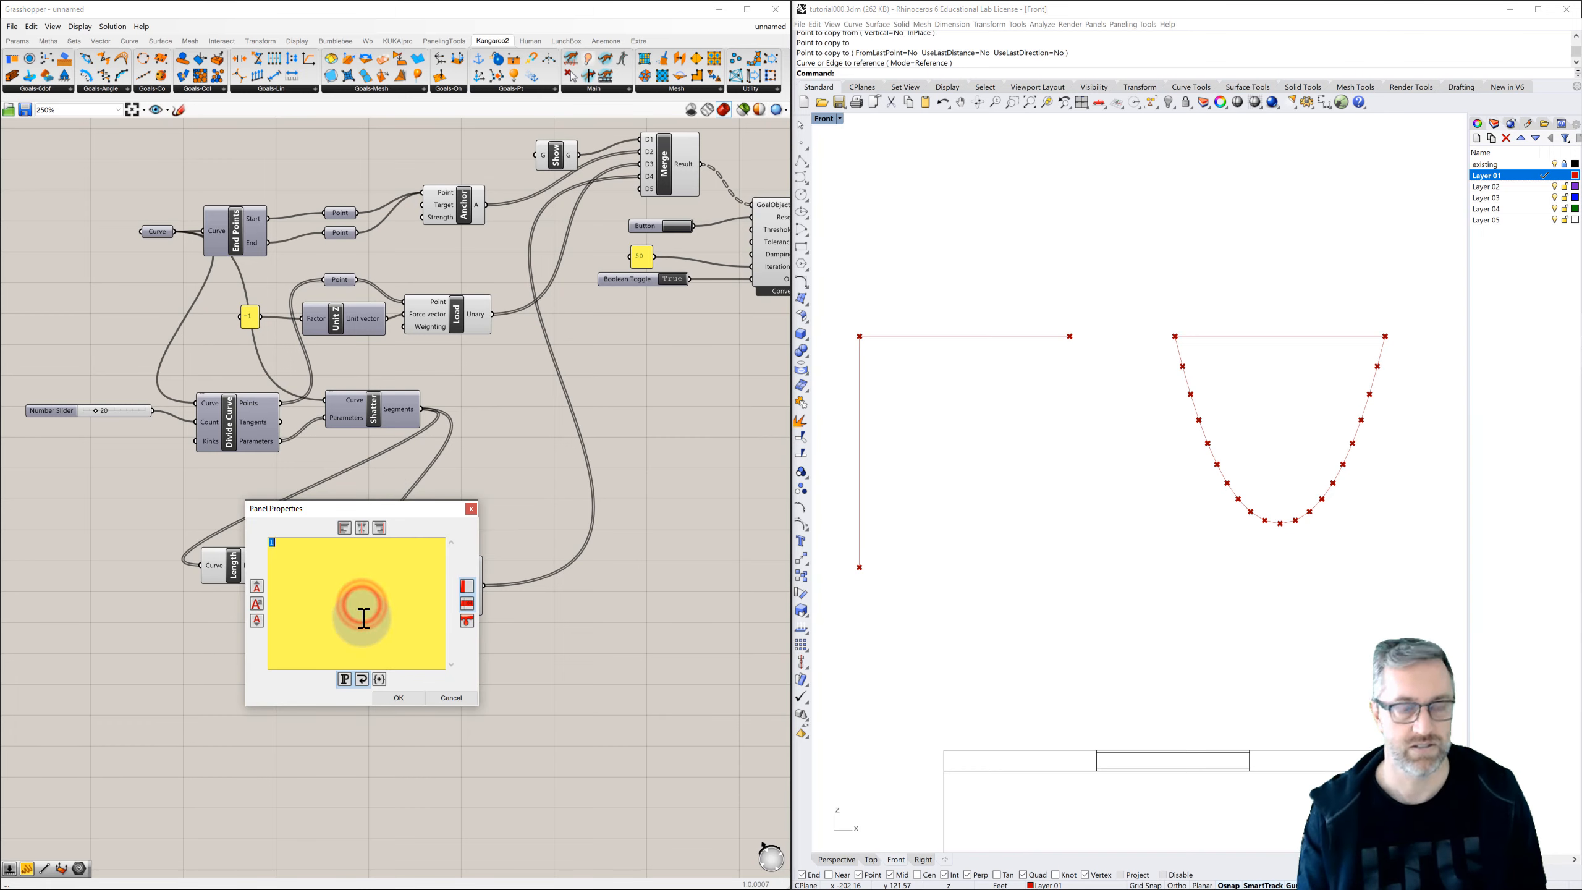
left_click(411, 697)
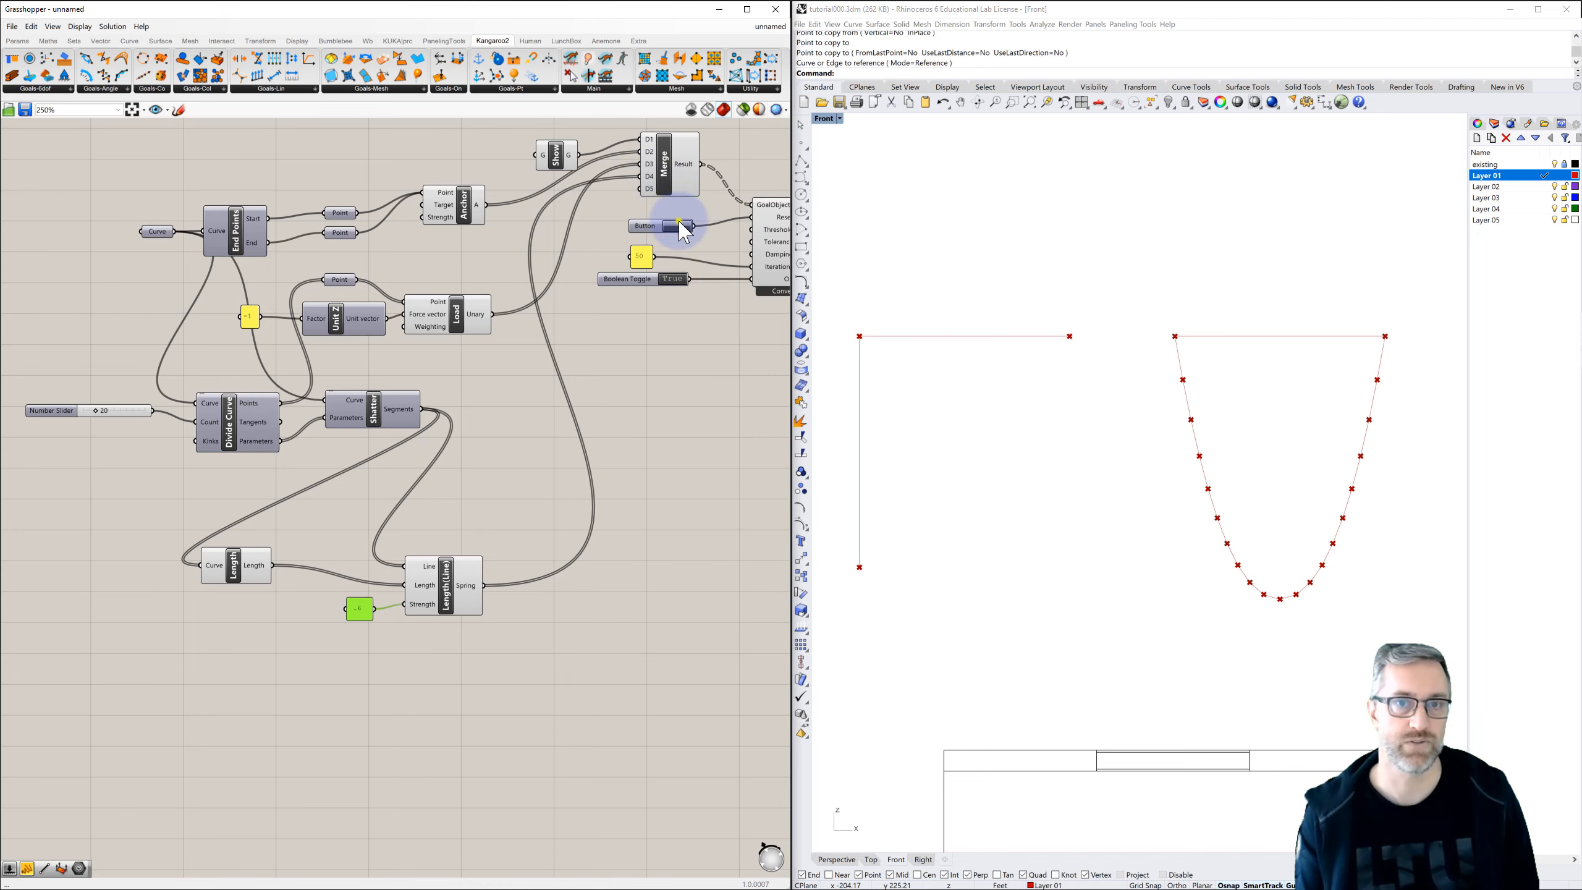
right_click_drag(679, 217, 619, 222)
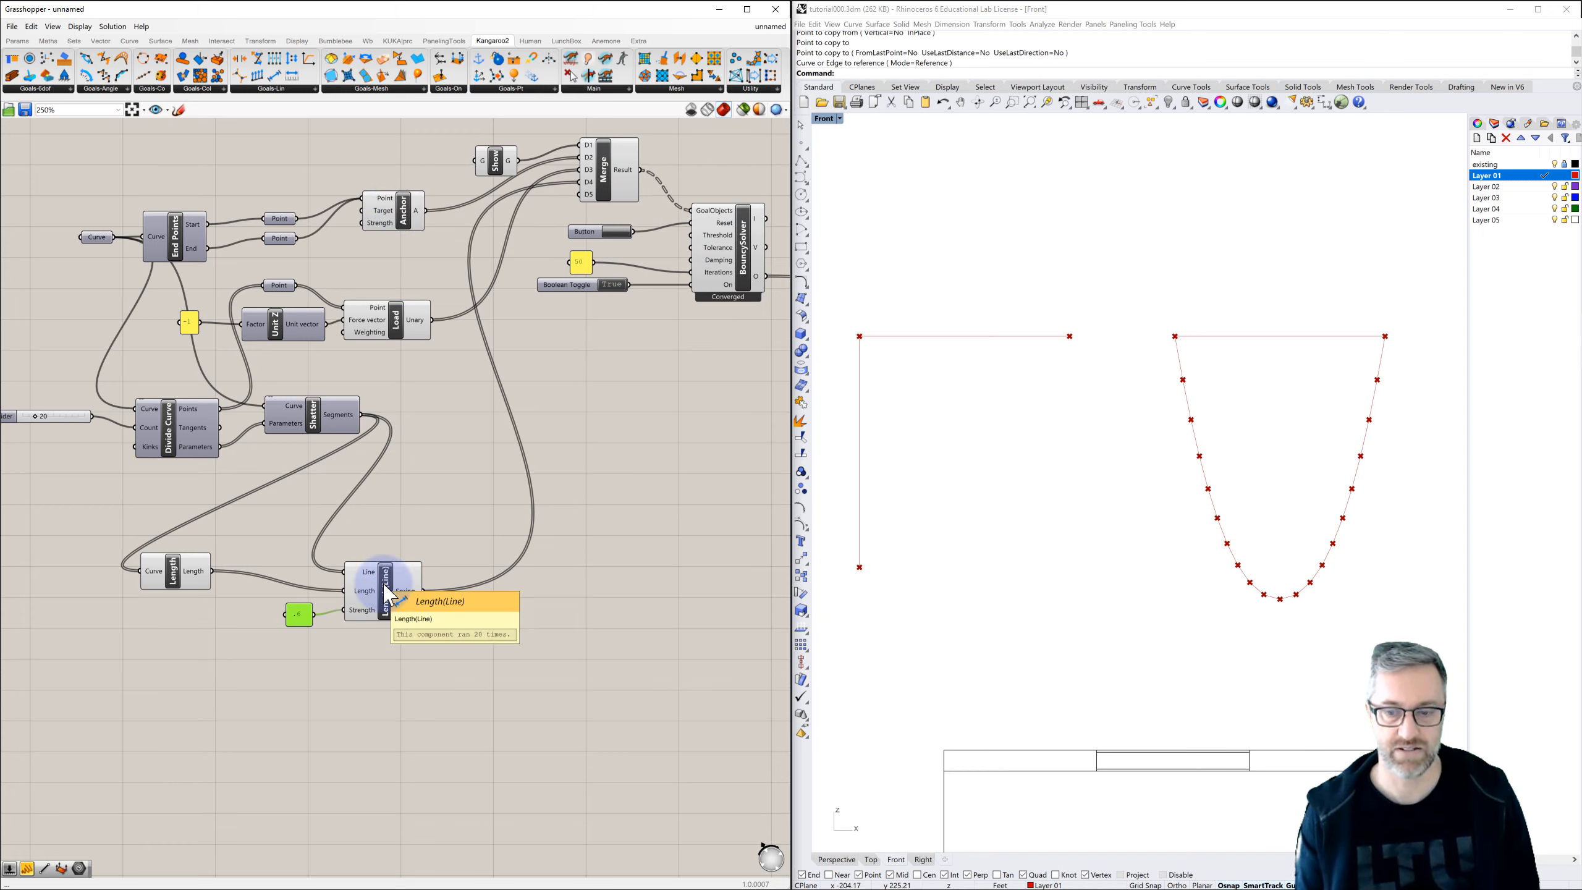
scroll(414, 548, "down", 4)
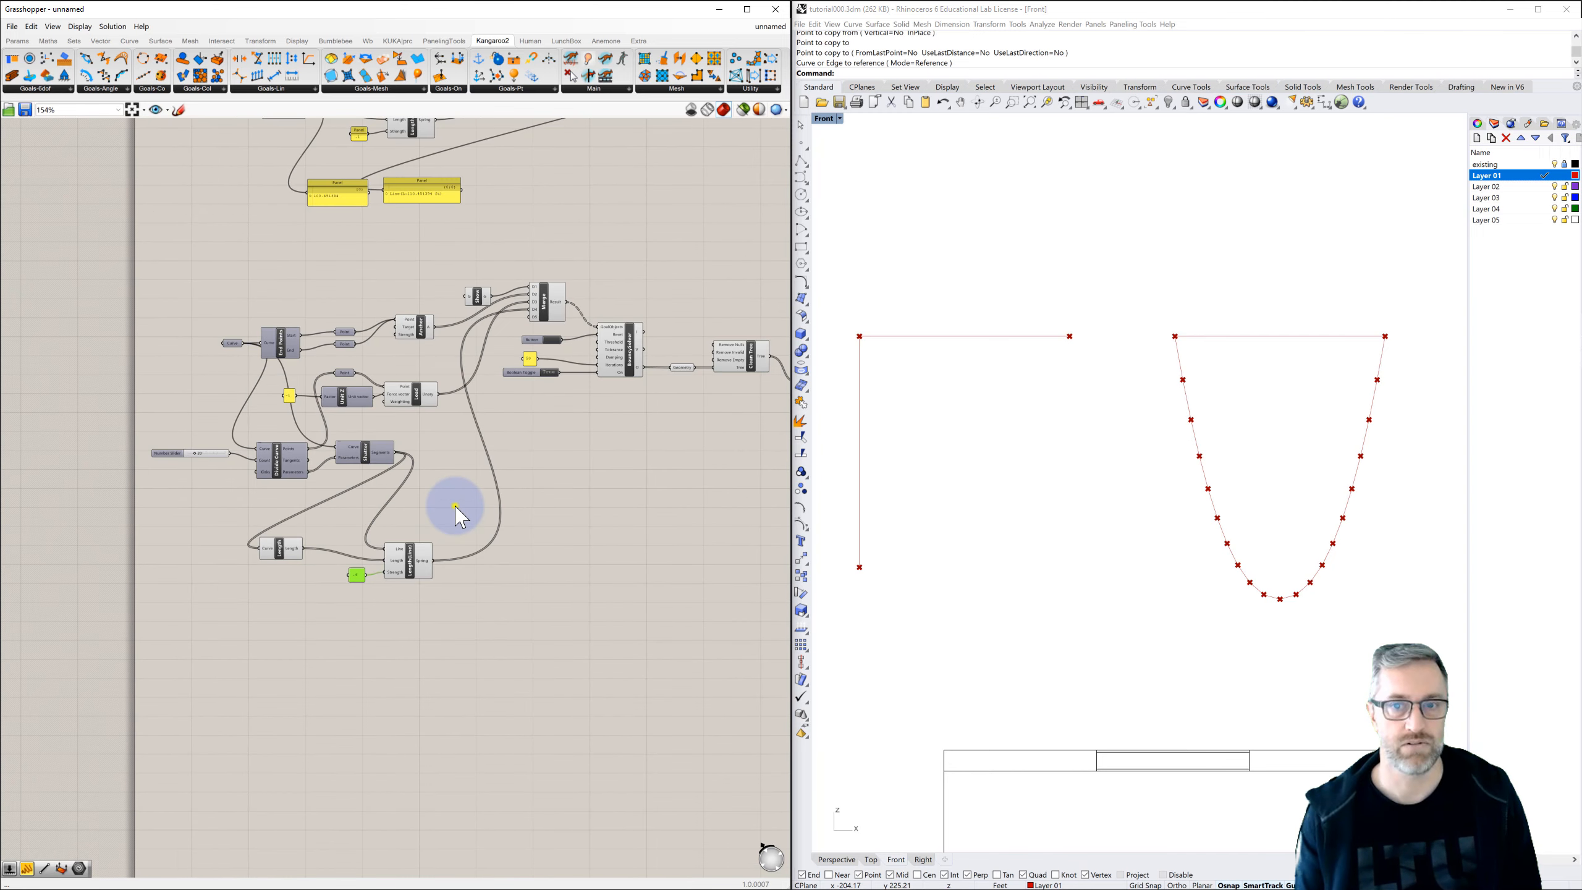
right_click_drag(408, 540, 380, 595)
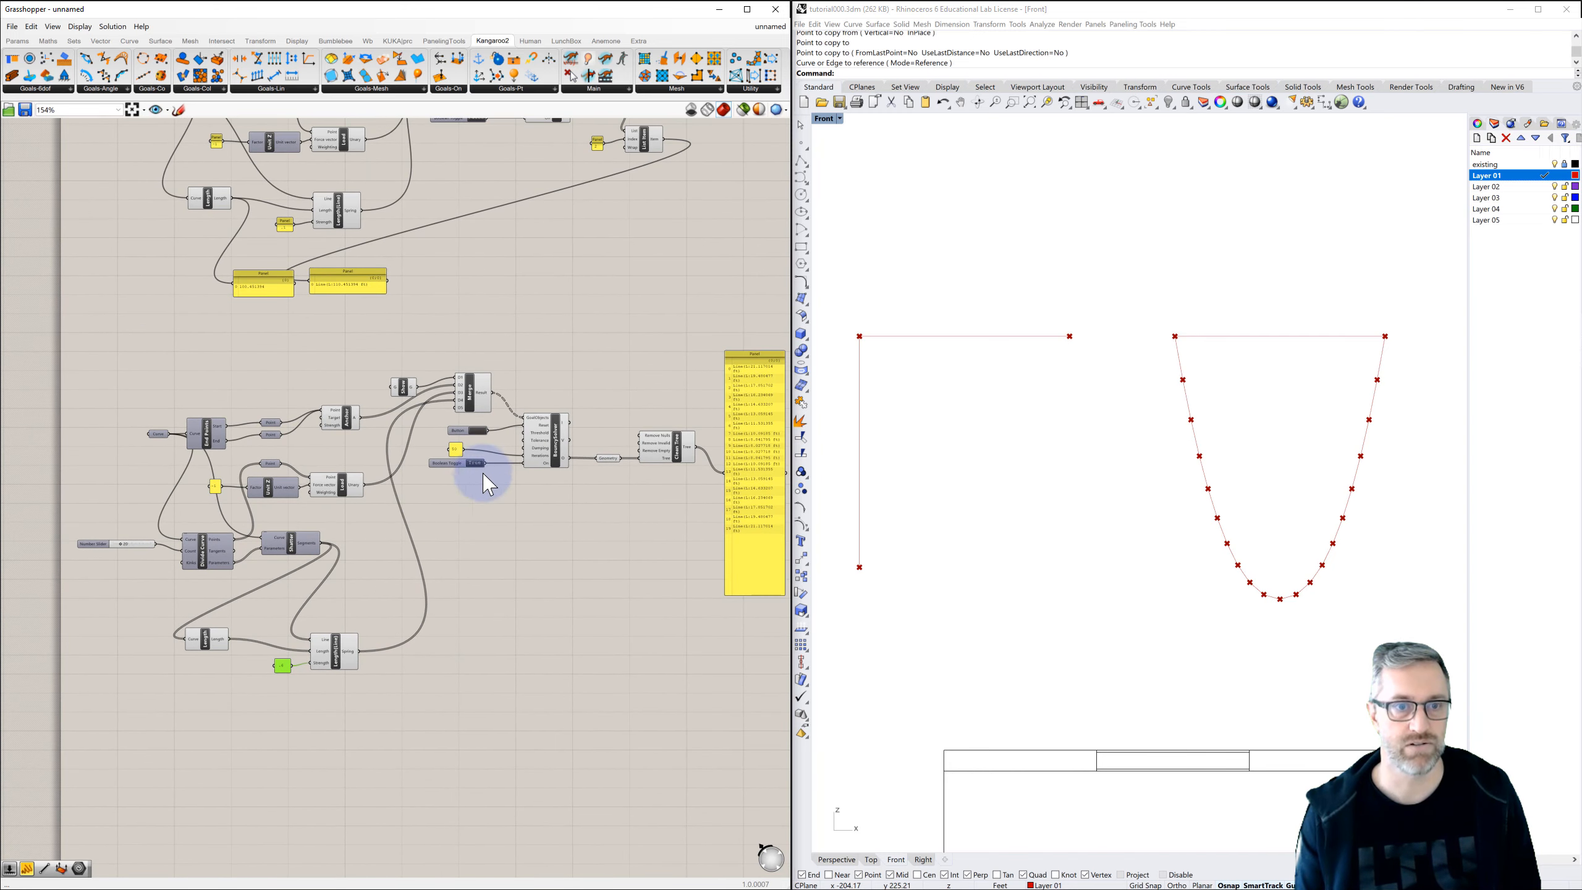
scroll(484, 462, "up", 1)
right_click_drag(483, 479, 454, 459)
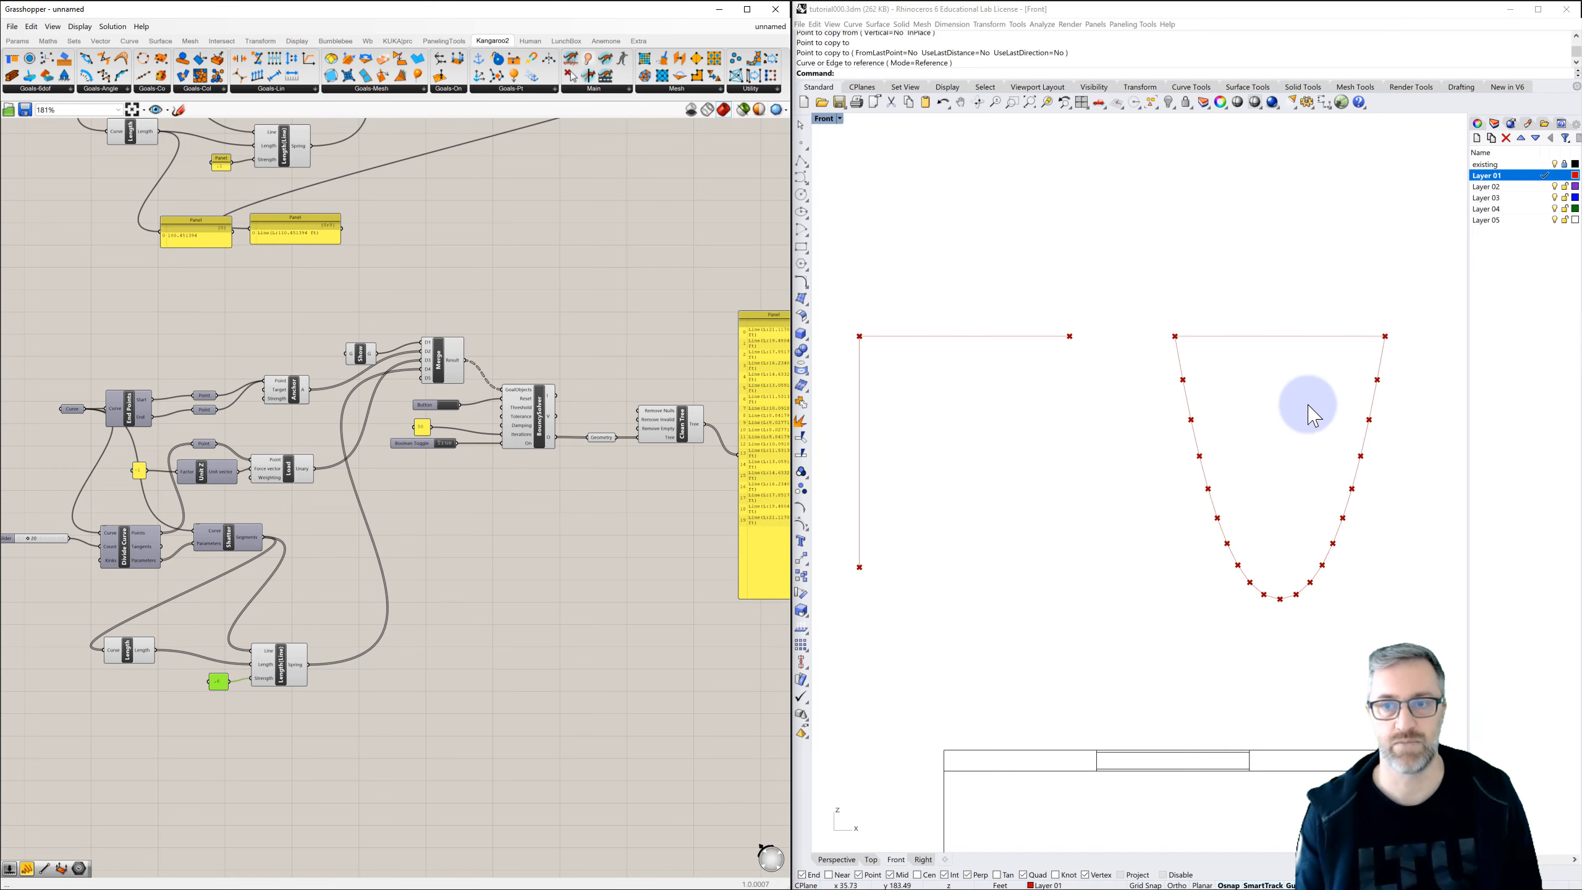
right_click_drag(423, 459, 479, 446)
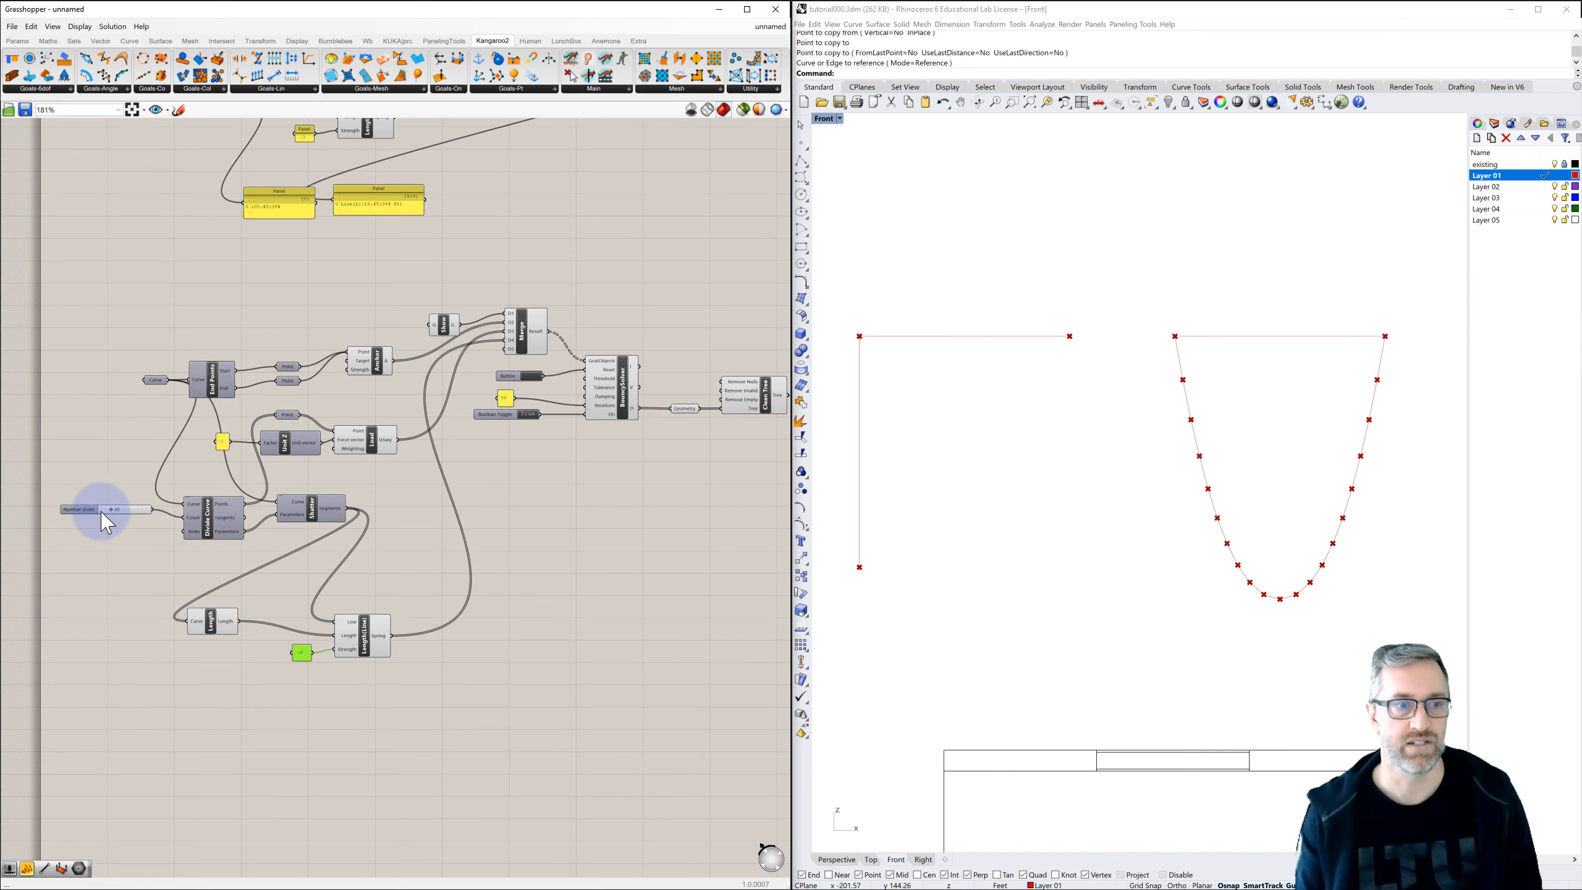
Set the Divide Curve count slider to 17 and reset the solver's simulation.
scroll(107, 522, "up", 2)
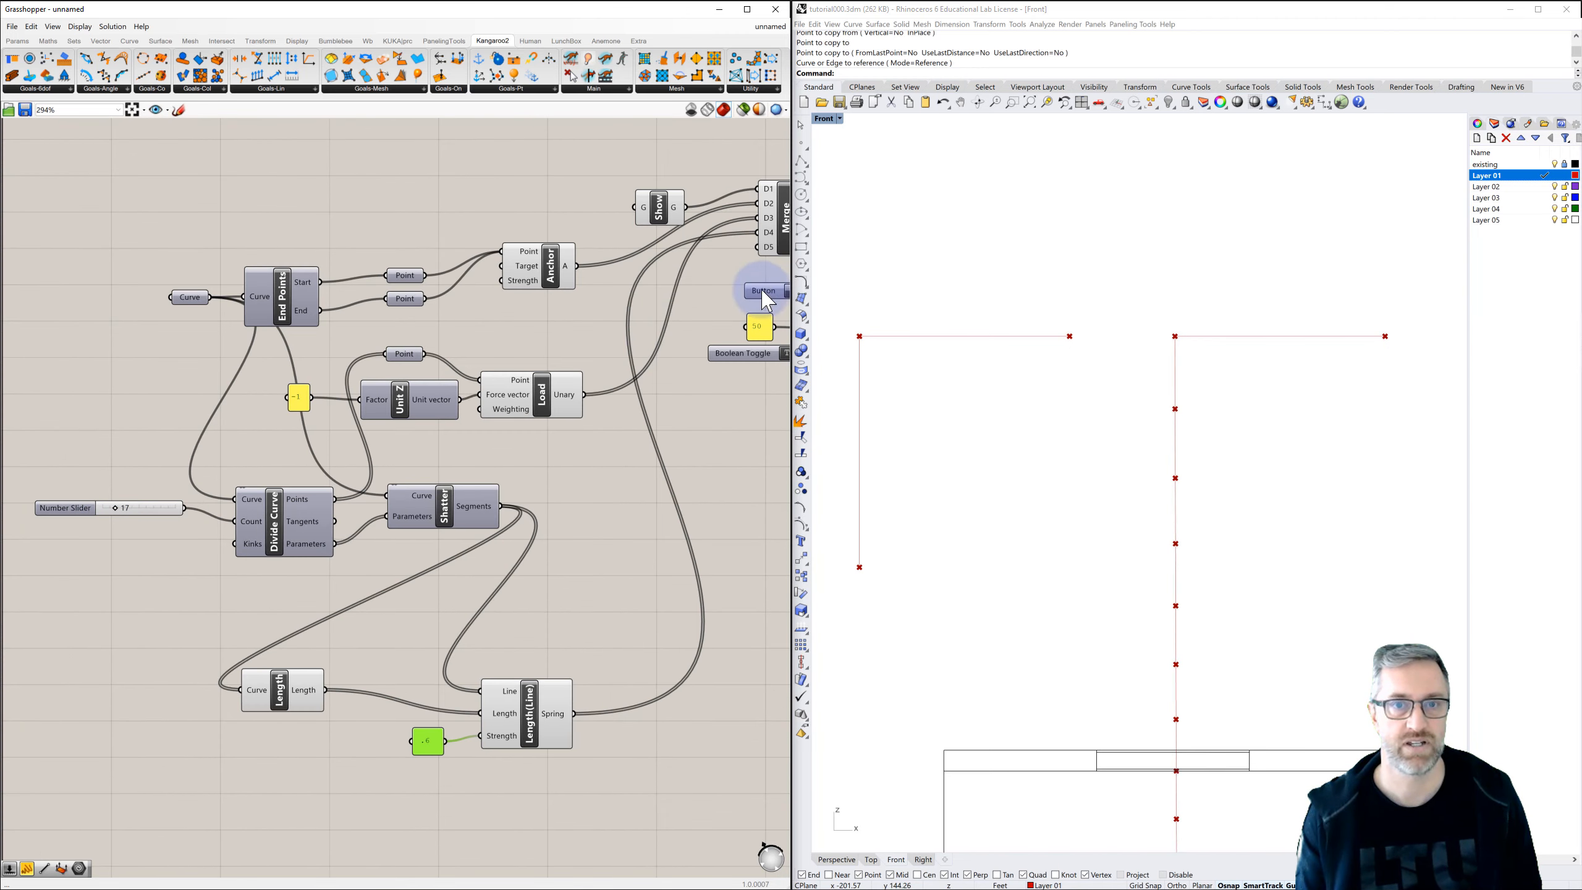
right_click_drag(727, 295, 676, 276)
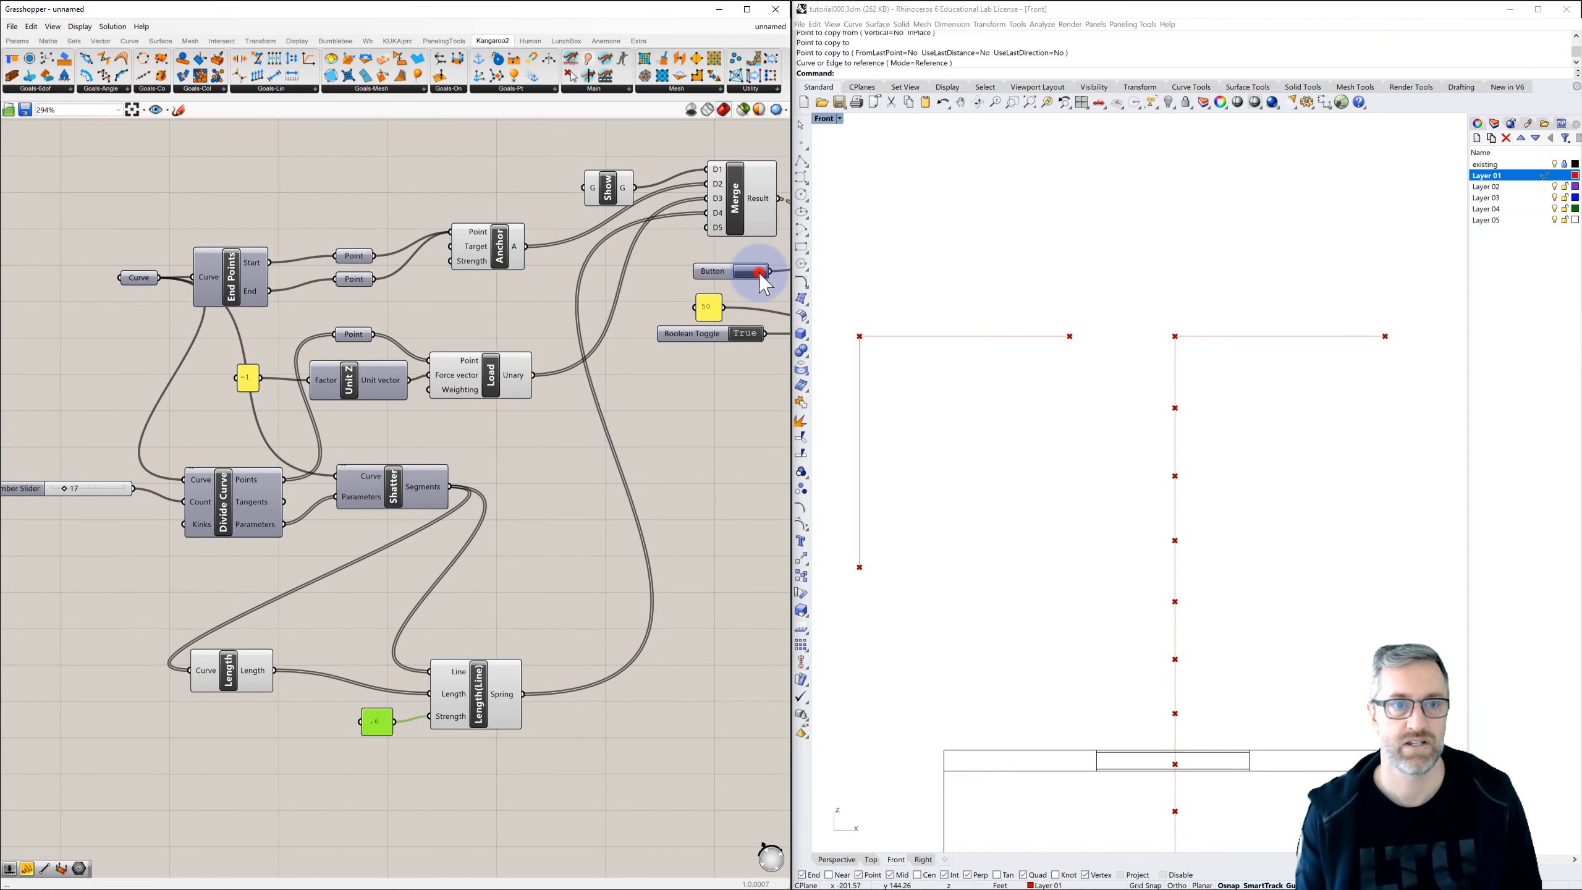
left_click(759, 273)
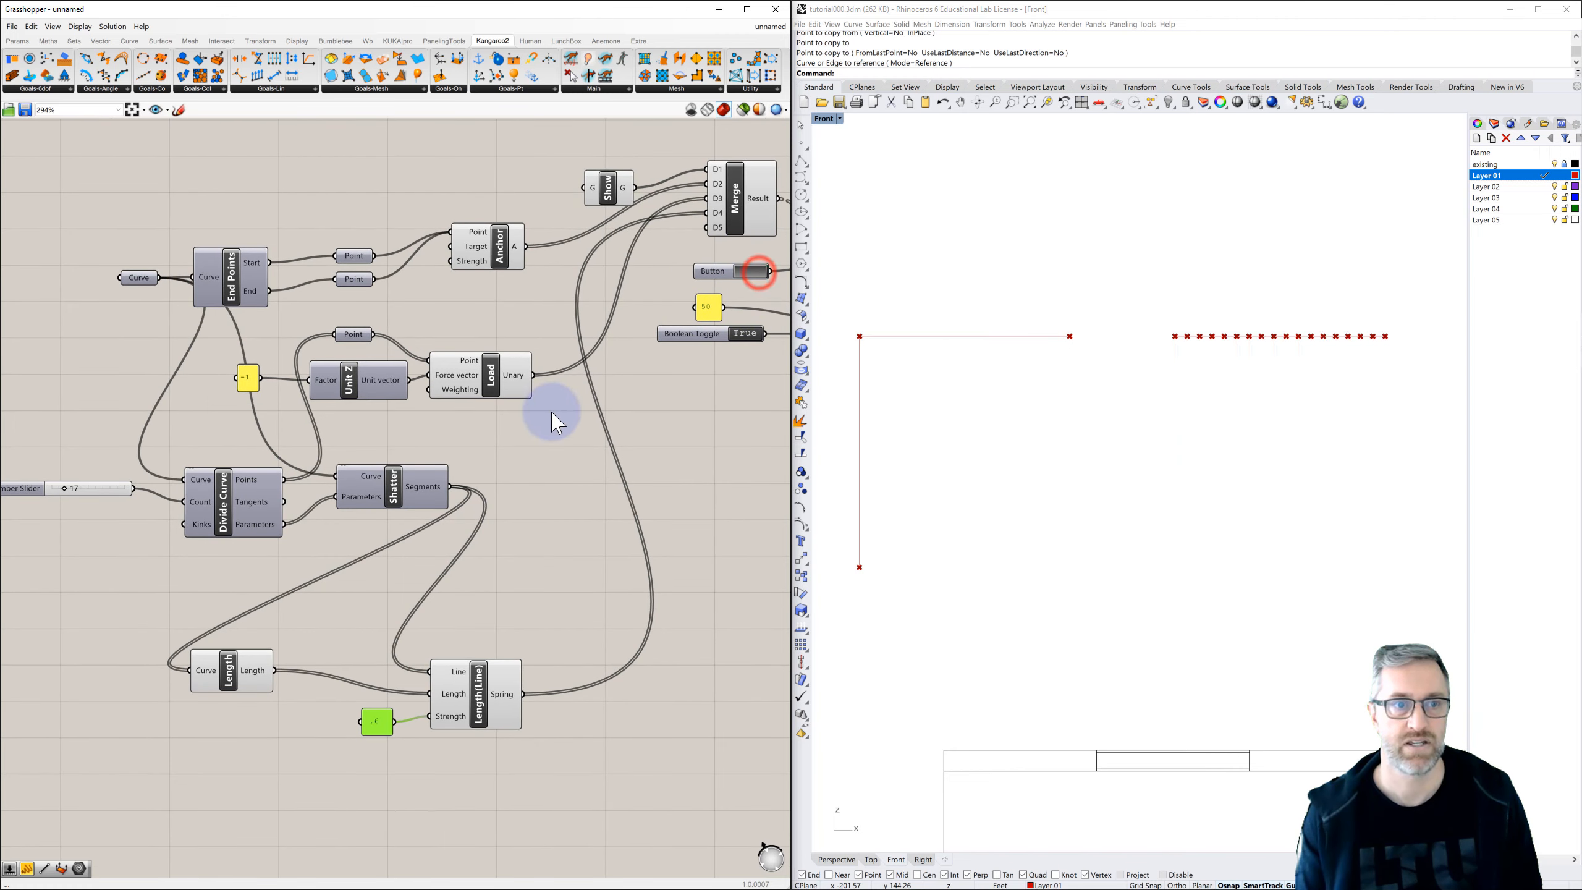
Set the Length(Line) strength panel to .75 and the Unit Z factor panel to -2.
left_click(377, 723)
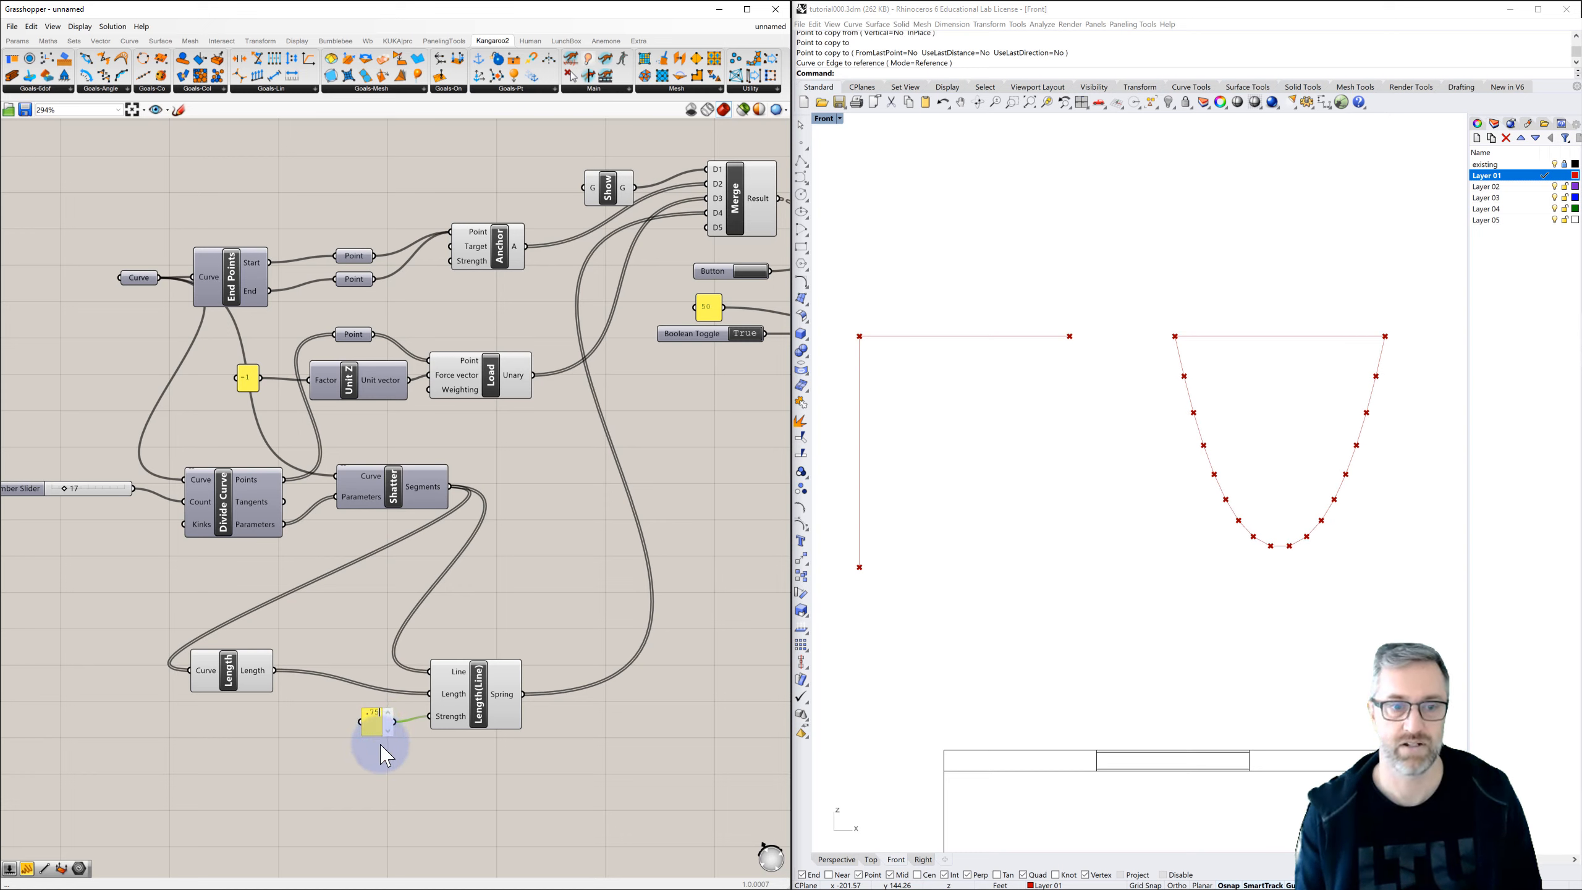
left_click(341, 712)
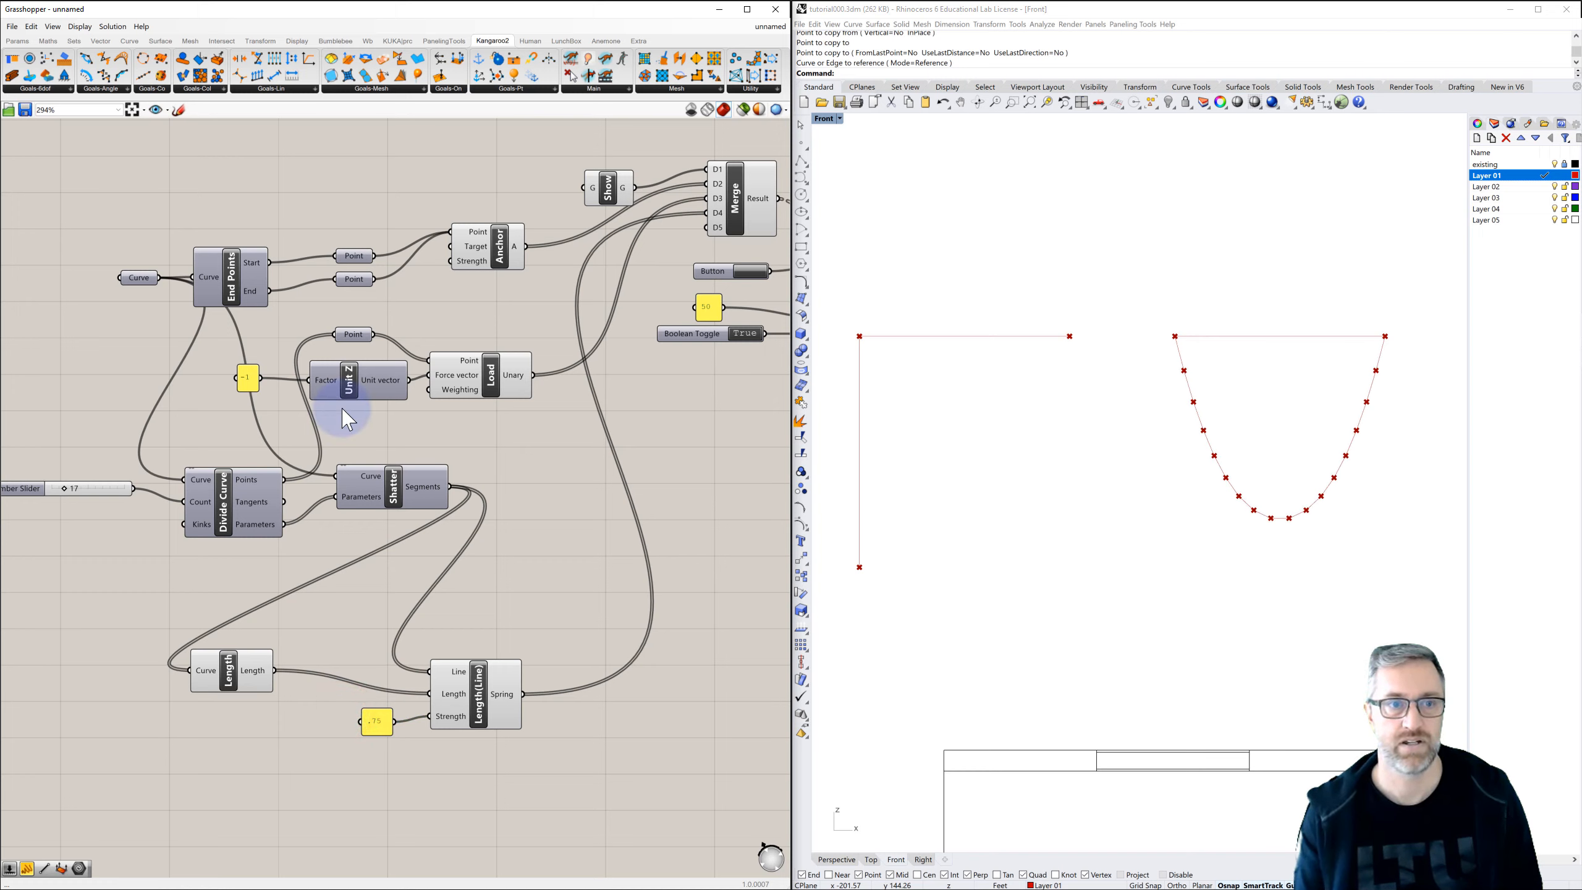
double_click(248, 377)
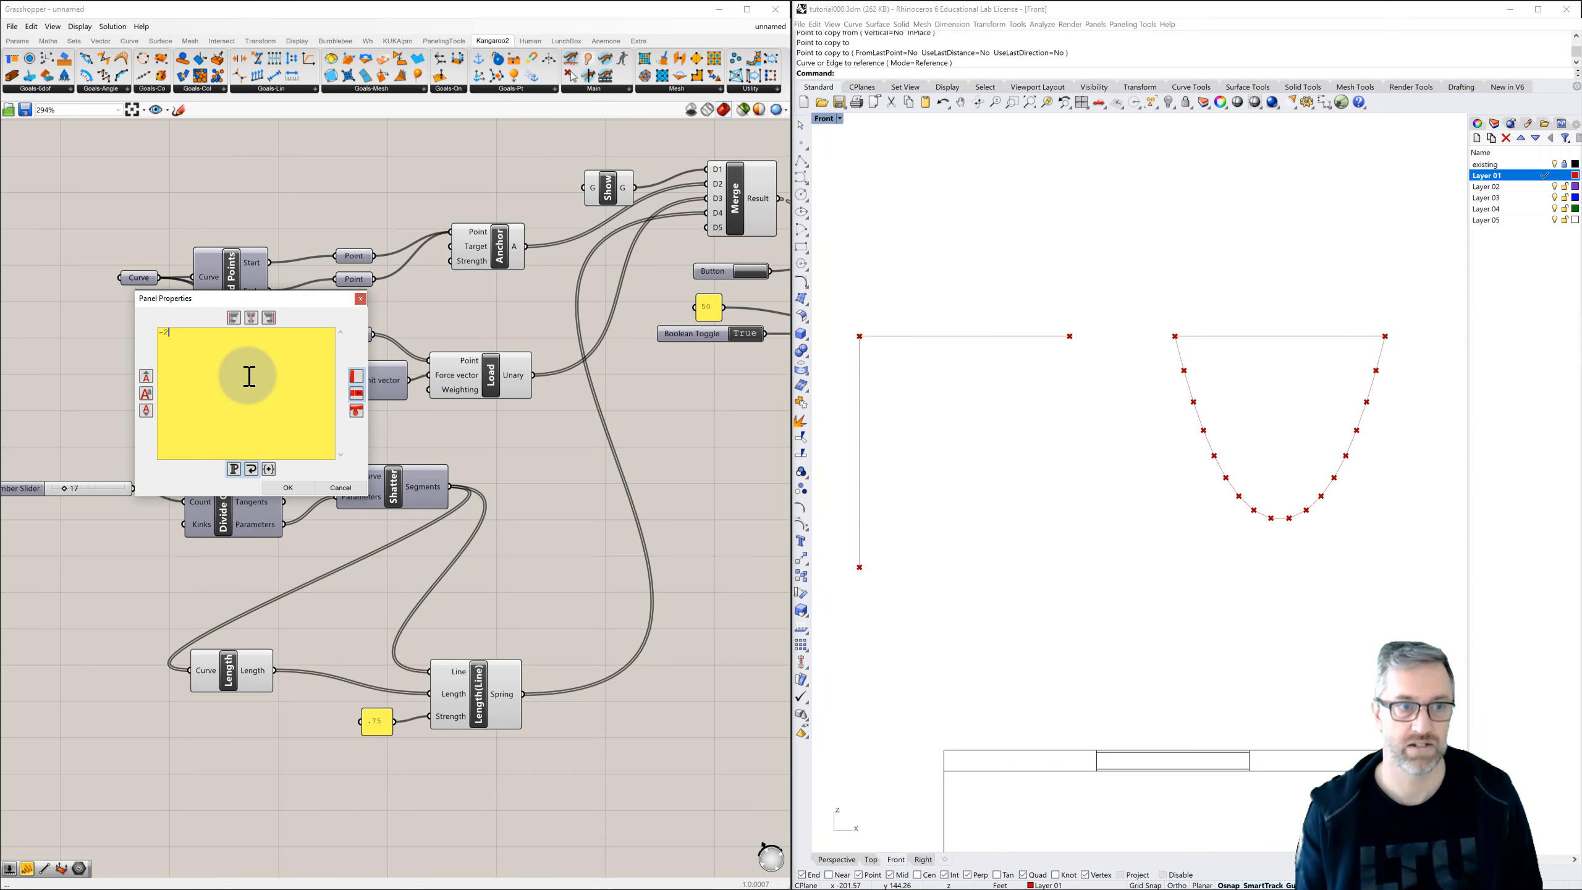
left_click(287, 488)
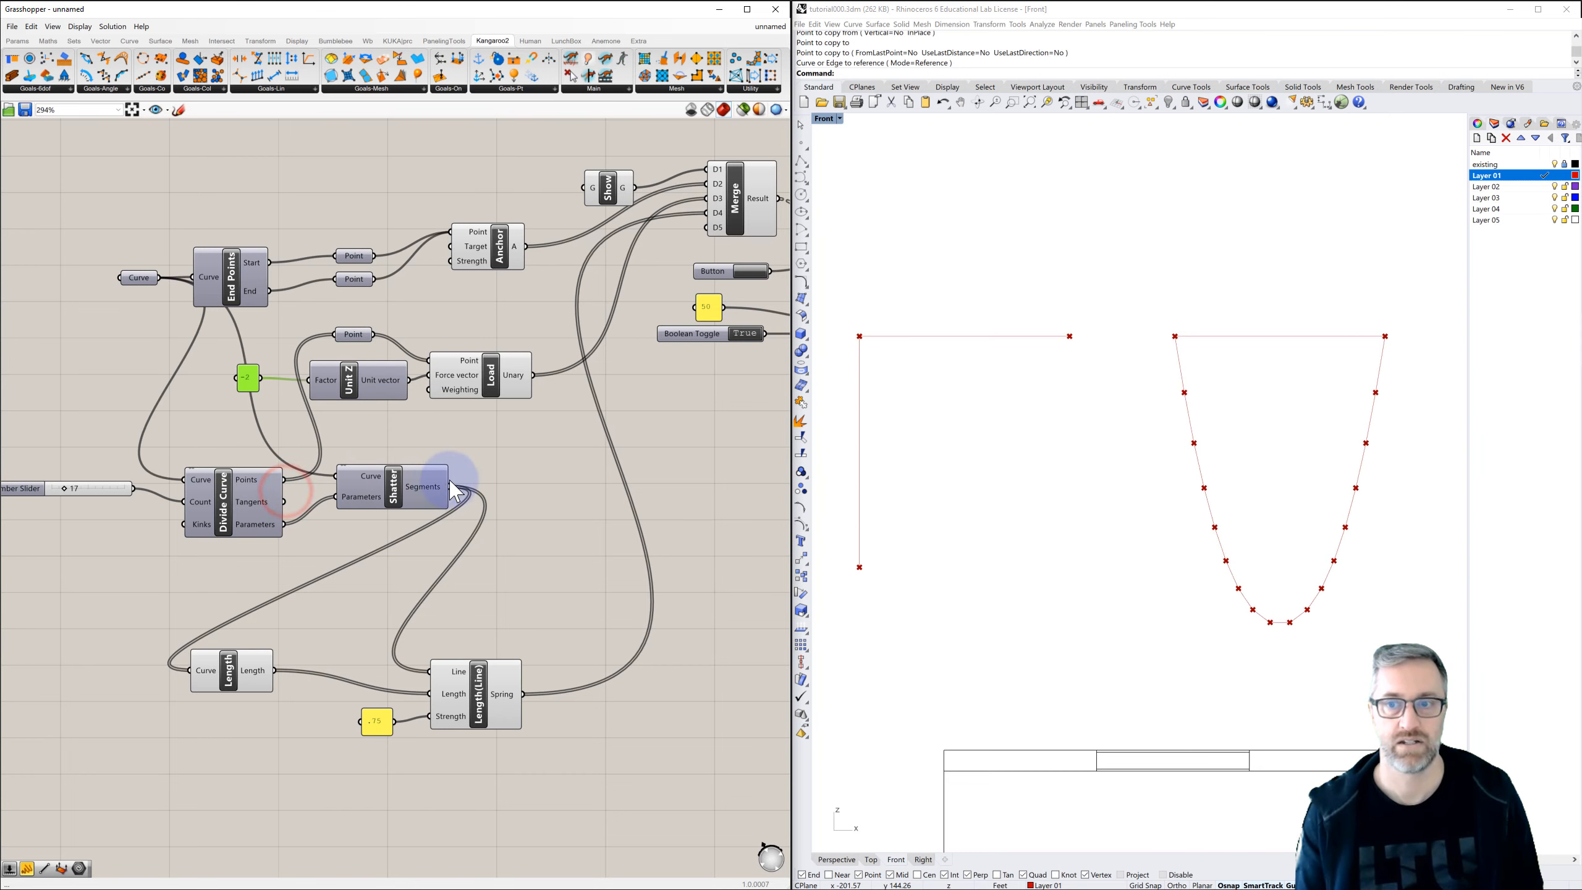
Set the Divide Curve count slider to 11, reset the simulation and check the resulting curve in the Front viewport.
right_click_drag(475, 501, 526, 480)
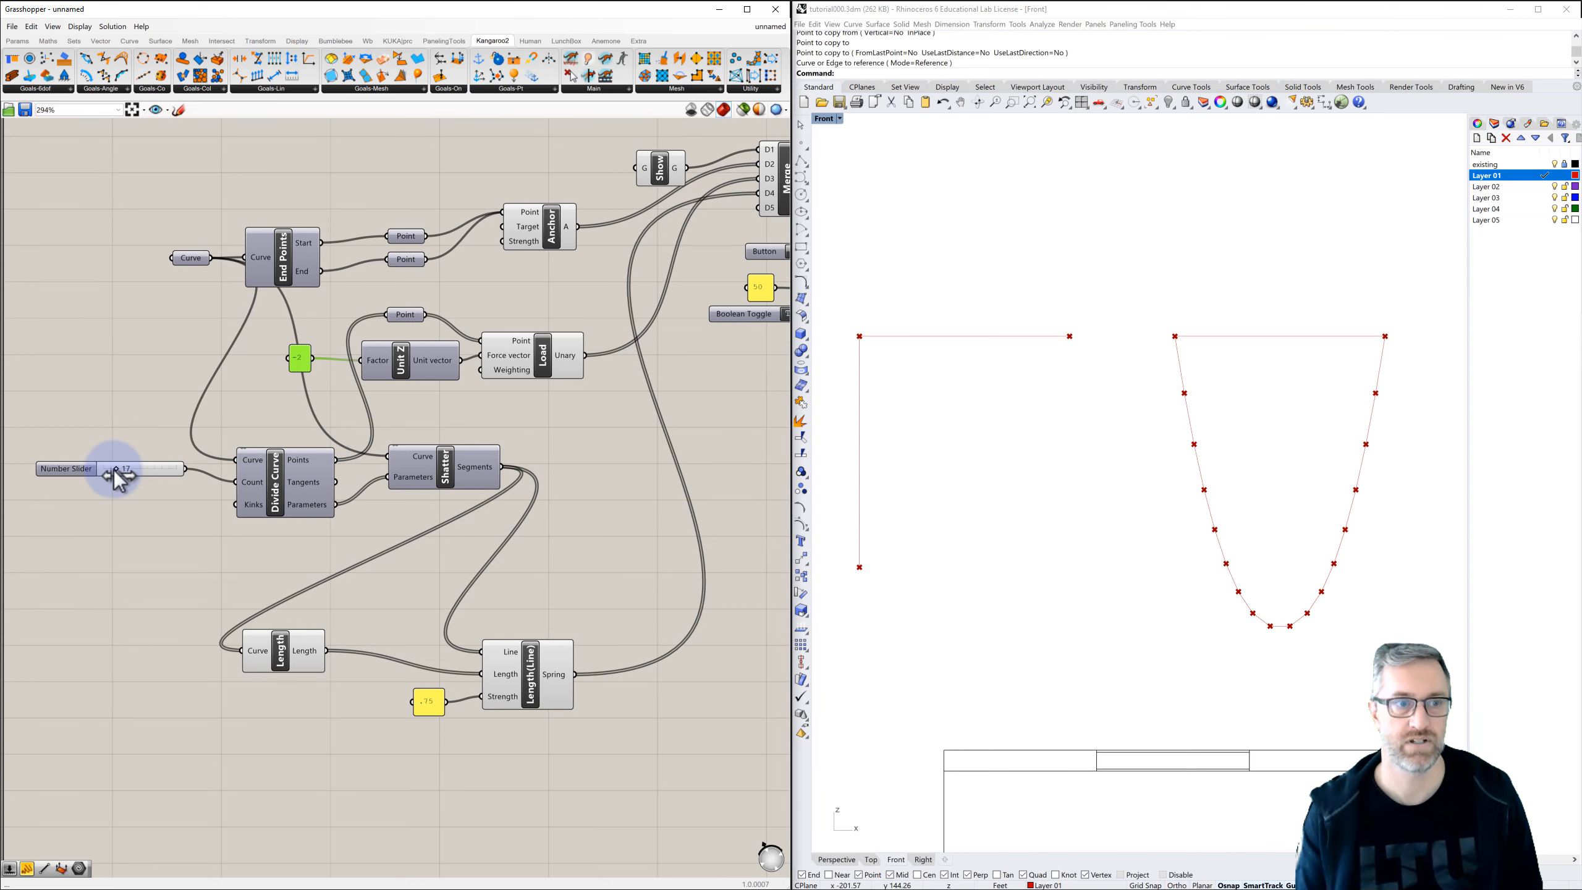
left_click_drag(114, 476, 111, 473)
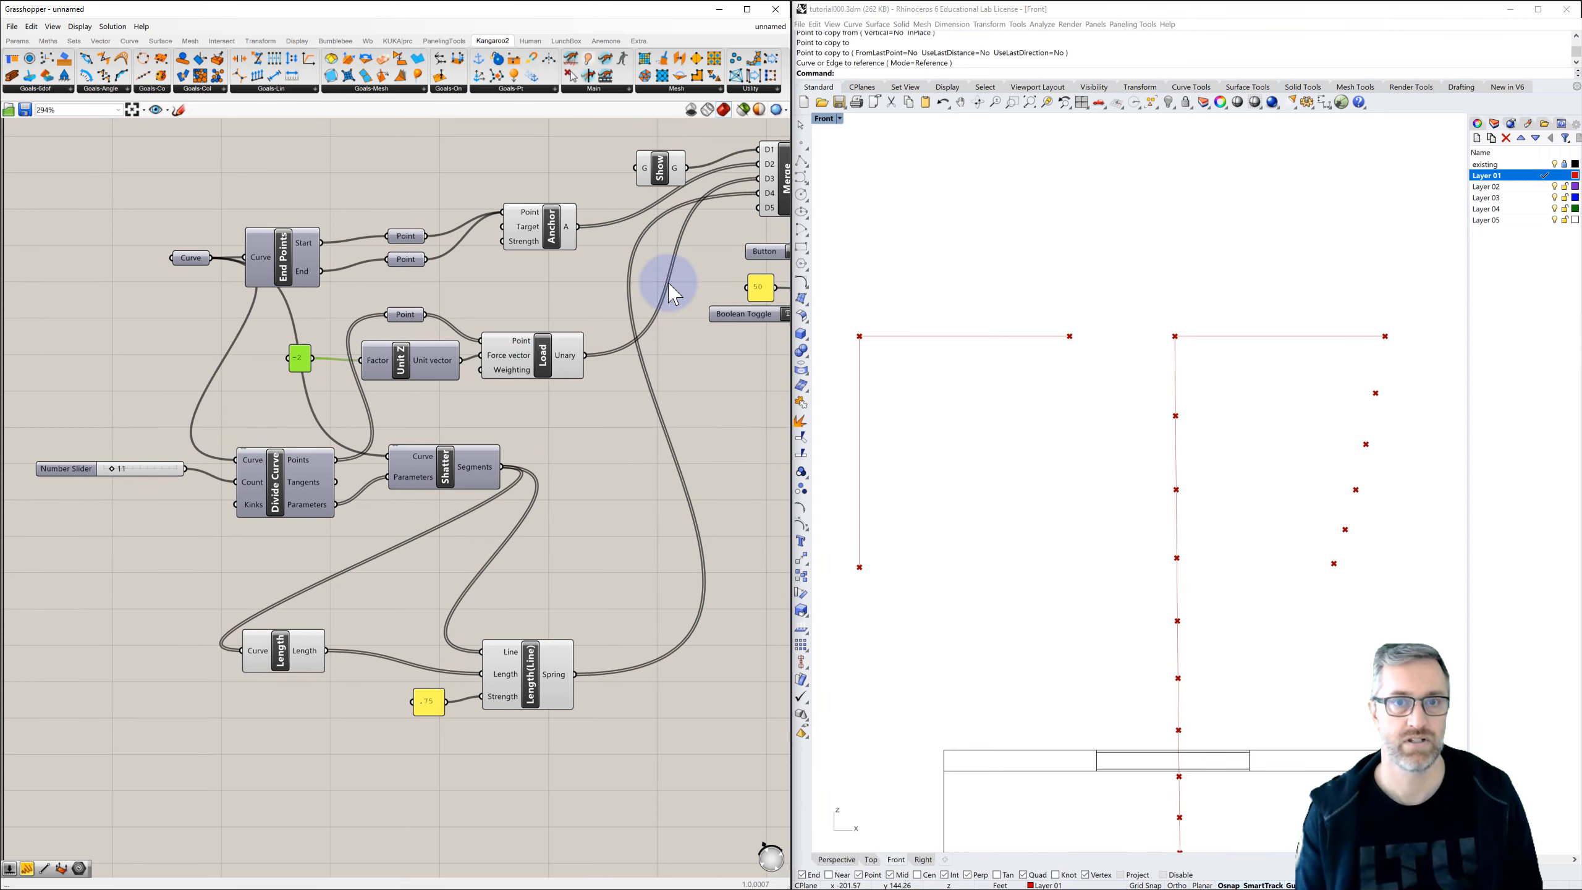
right_click_drag(734, 267, 690, 266)
left_click(755, 251)
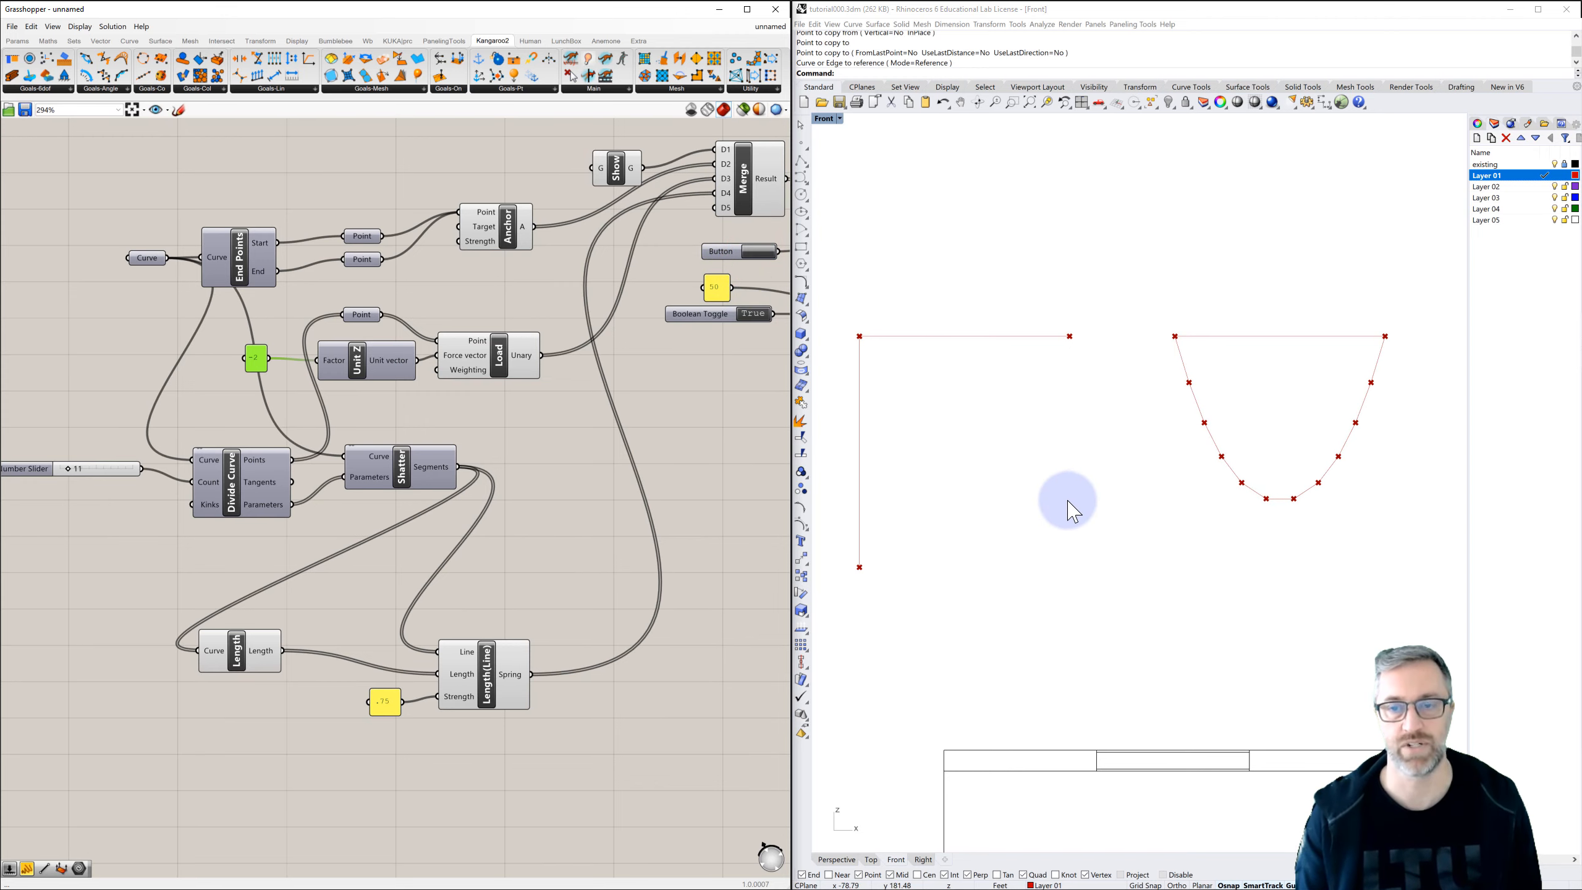
right_click_drag(1088, 462, 1110, 438)
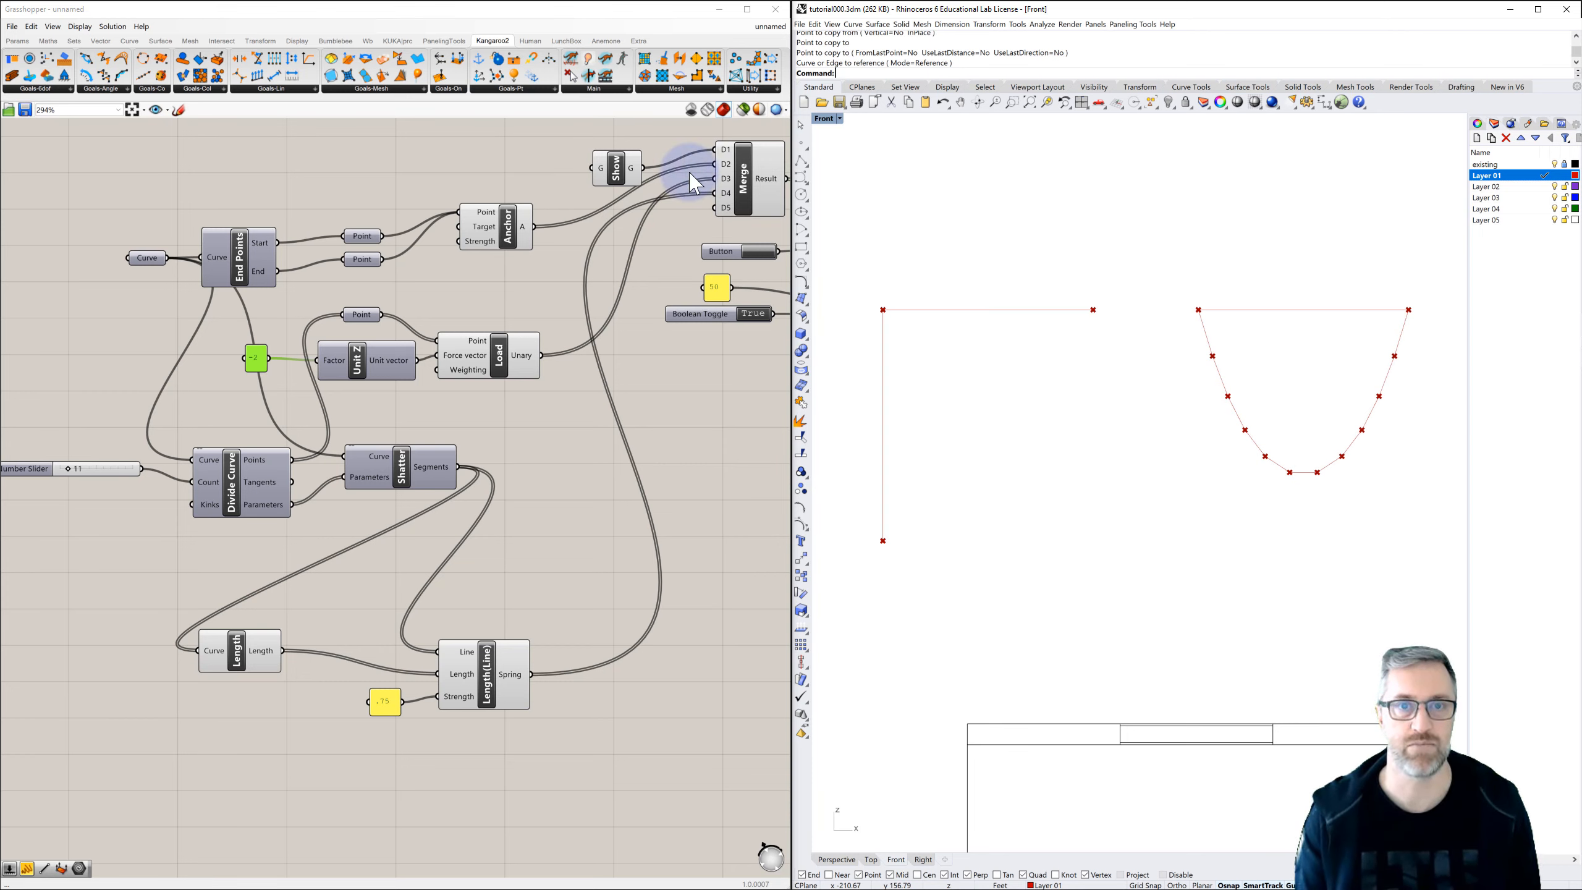
Duplicate the entire multi-segment catenary definition and place the copy below the original on the canvas.
scroll(623, 284, "down", 5)
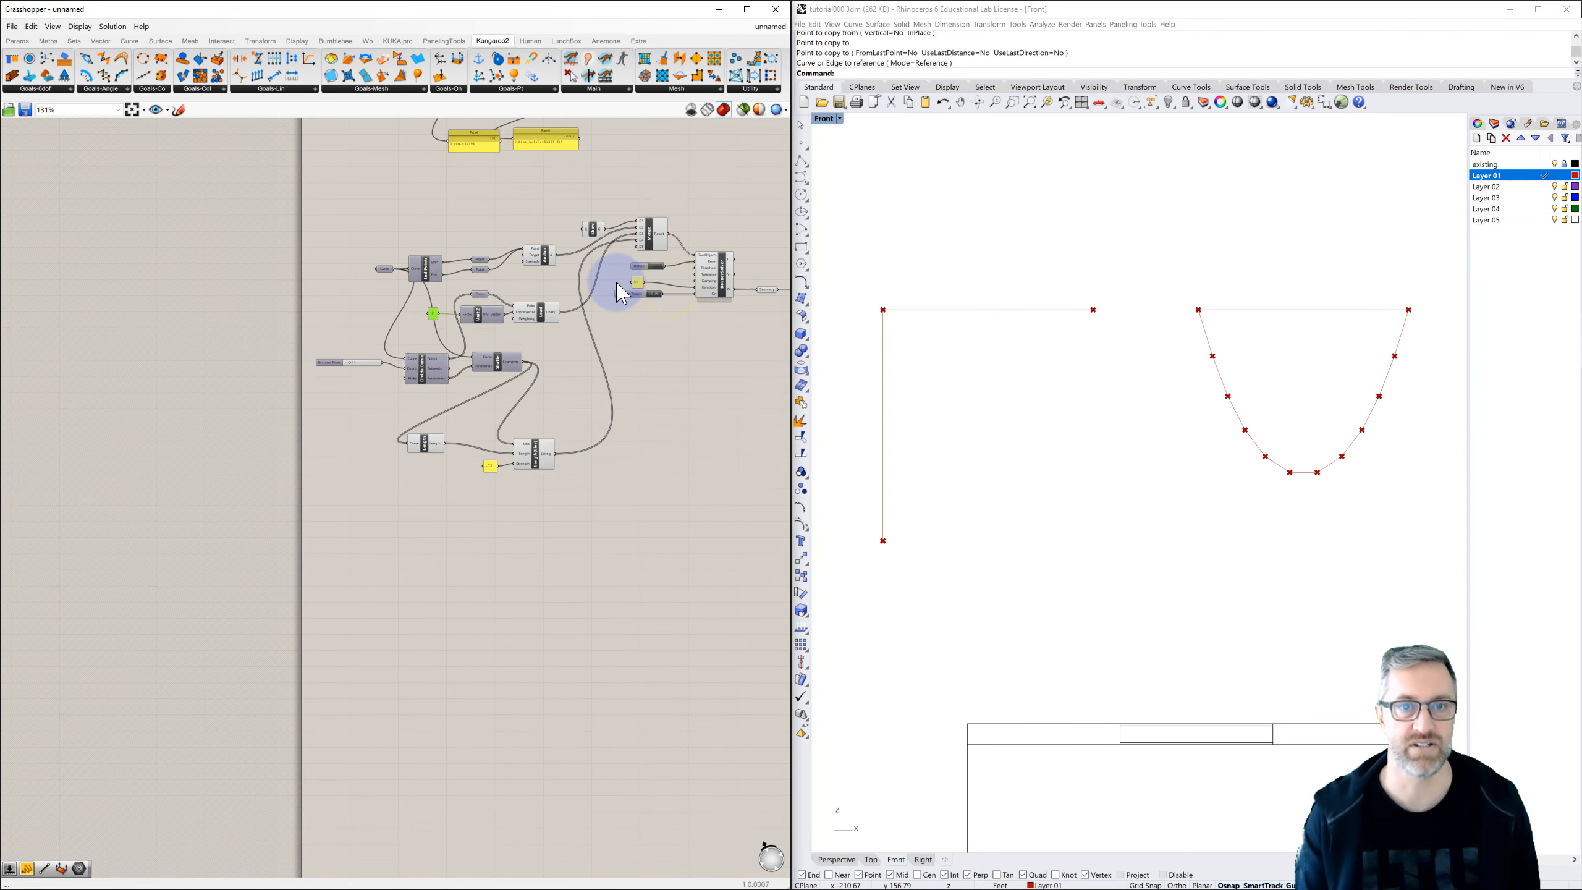
right_click_drag(621, 293, 464, 275)
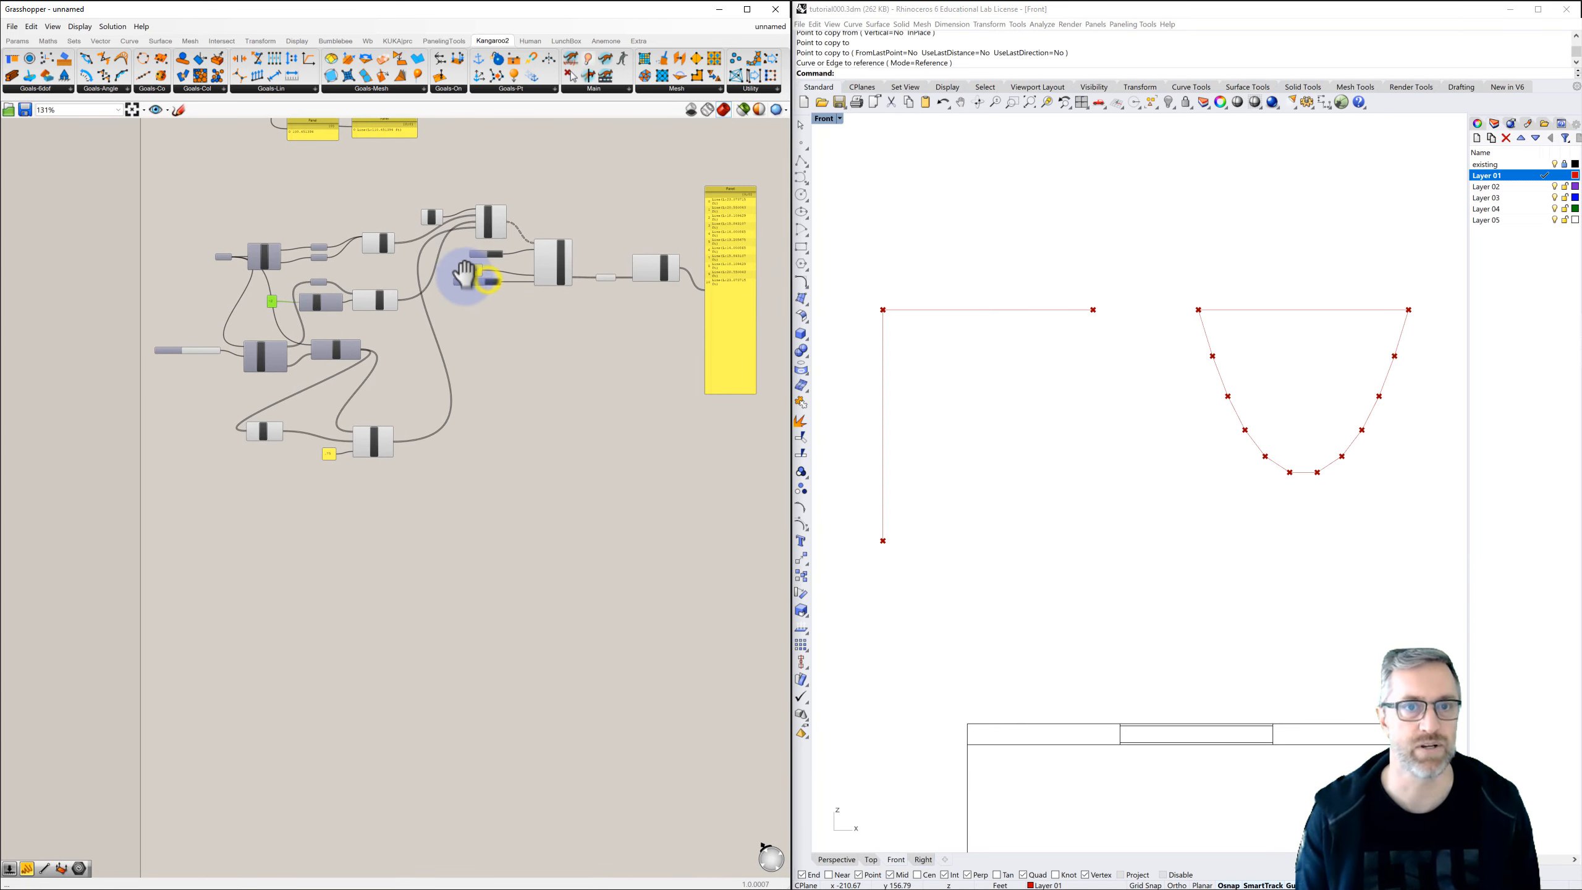
scroll(483, 269, "down", 1)
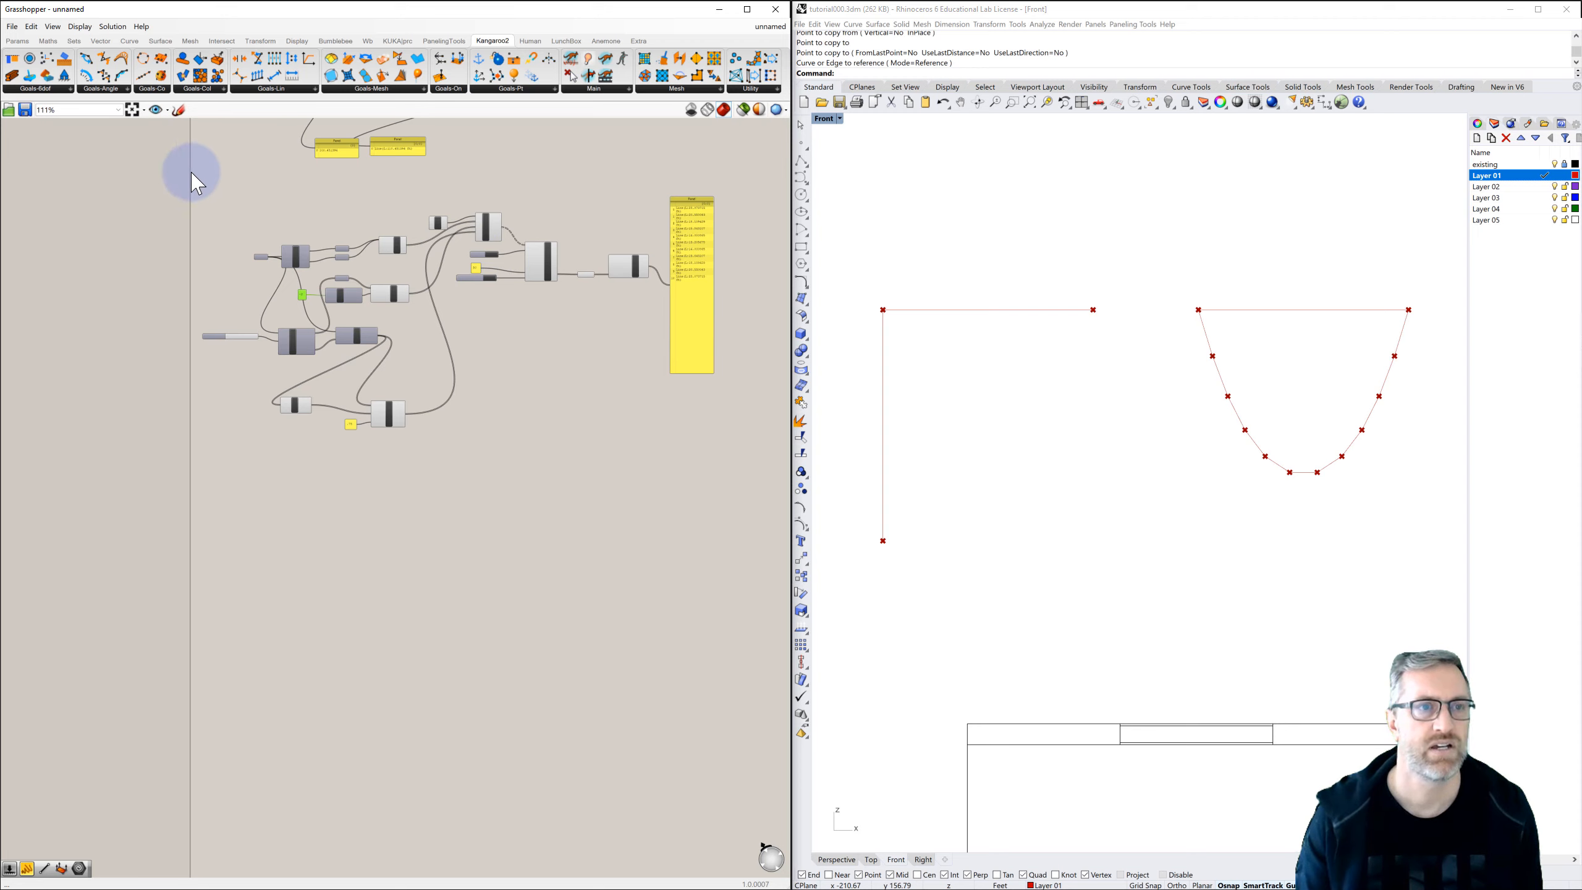
left_click_drag(255, 193, 756, 474)
left_click_drag(548, 258, 551, 345, "alt")
left_click_drag(556, 433, 554, 559, "alt")
left_click(504, 411)
scroll(505, 236, "up", 4)
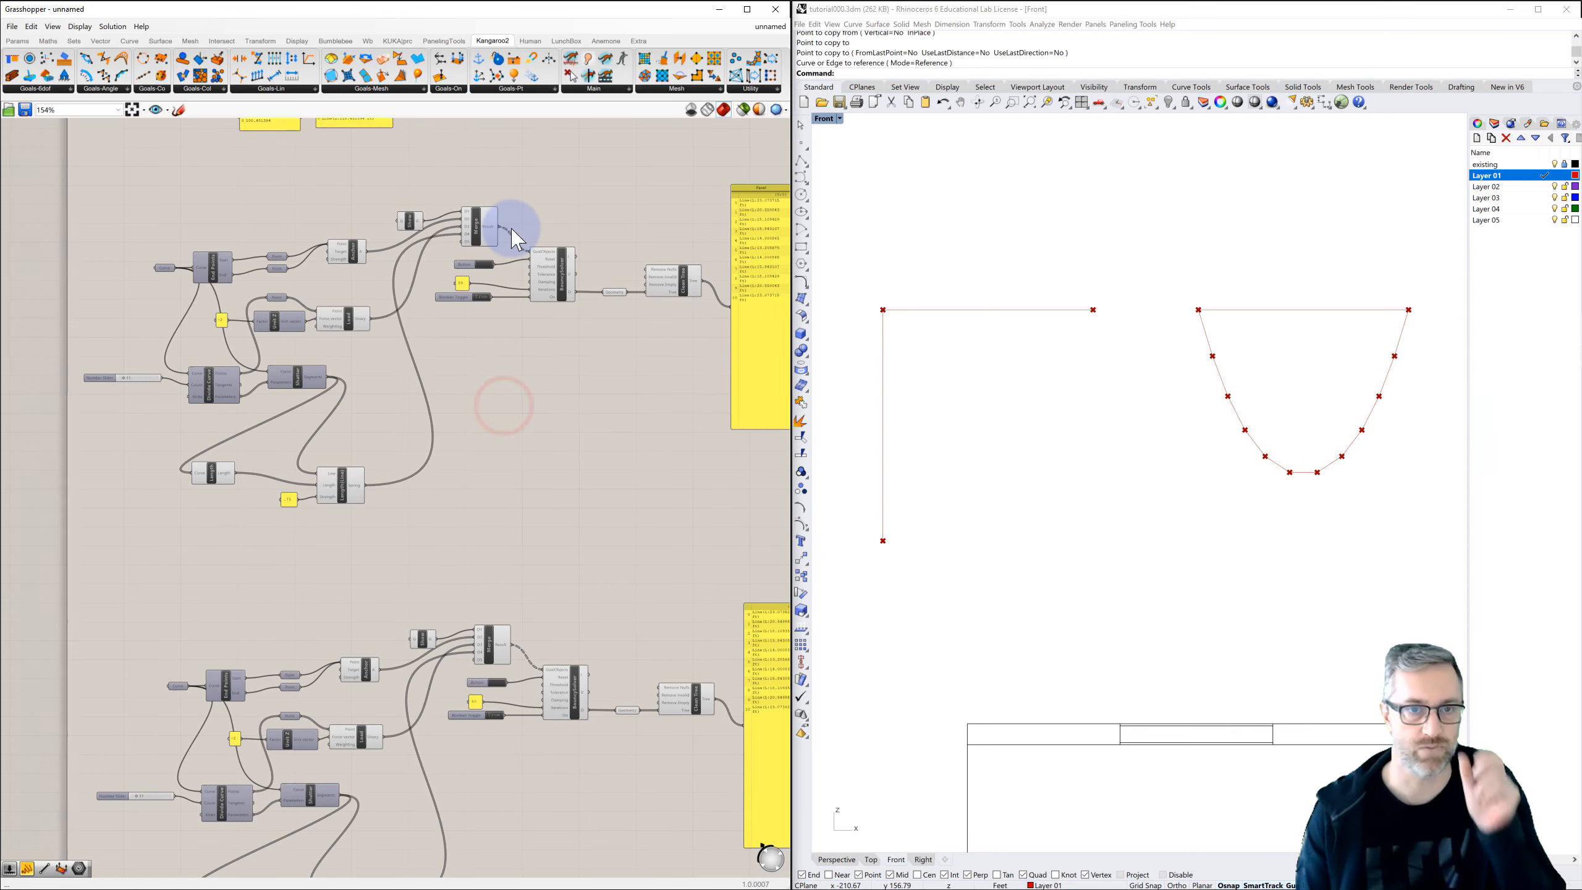
Review the single-line catenary, the multi-segment catenary and the duplicated definition on the Grasshopper canvas.
left_click(466, 325)
scroll(452, 357, "down", 3)
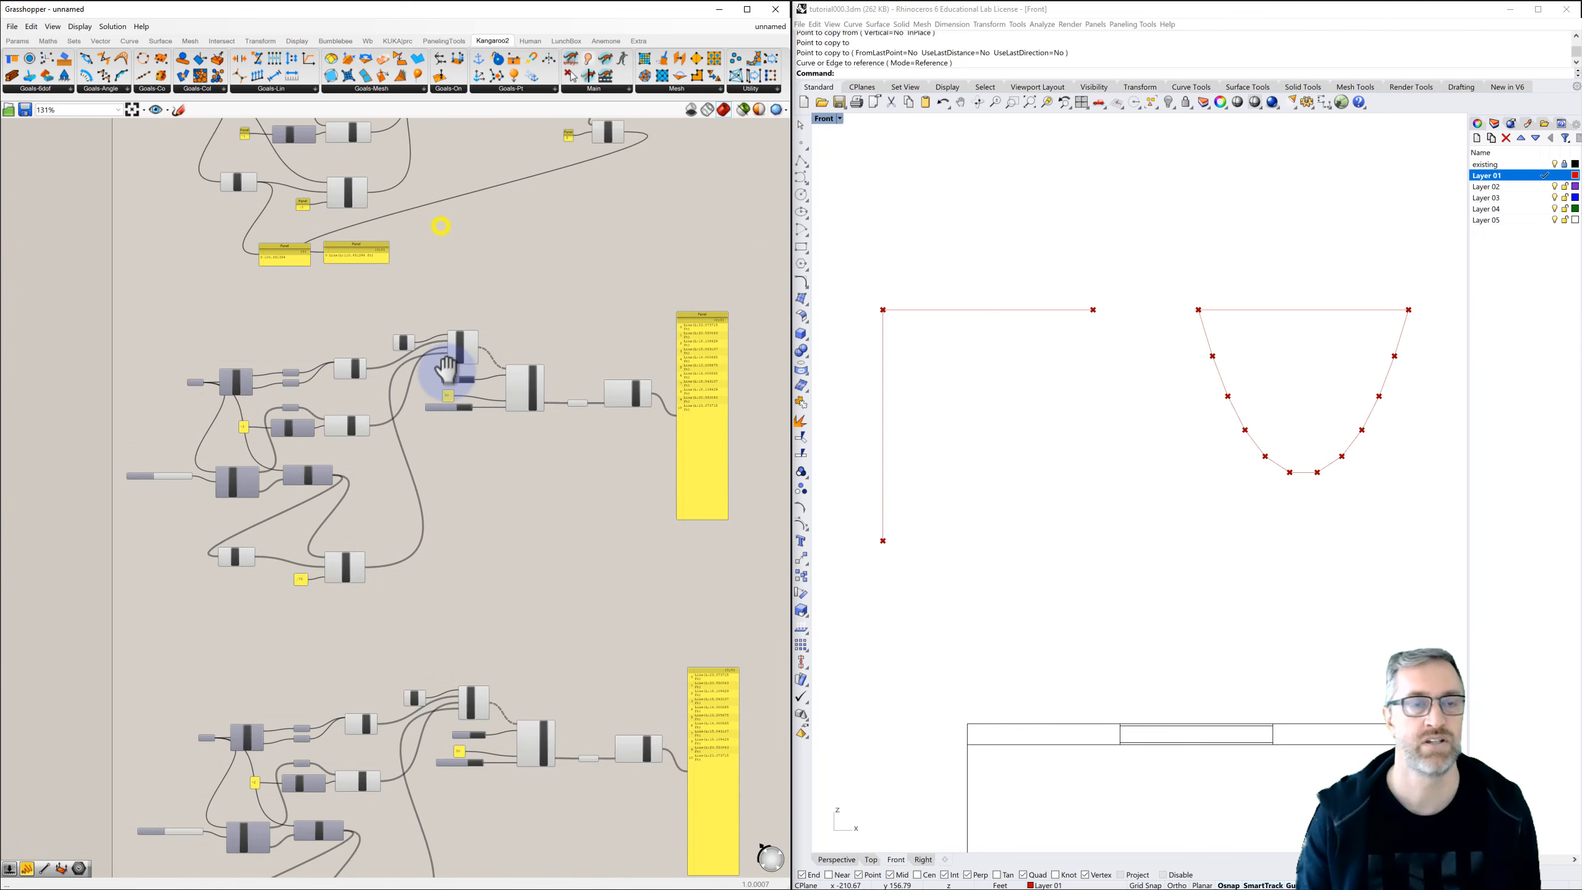
right_click_drag(446, 371, 454, 517)
scroll(469, 245, "up", 3)
left_click(474, 285)
scroll(473, 292, "down", 4)
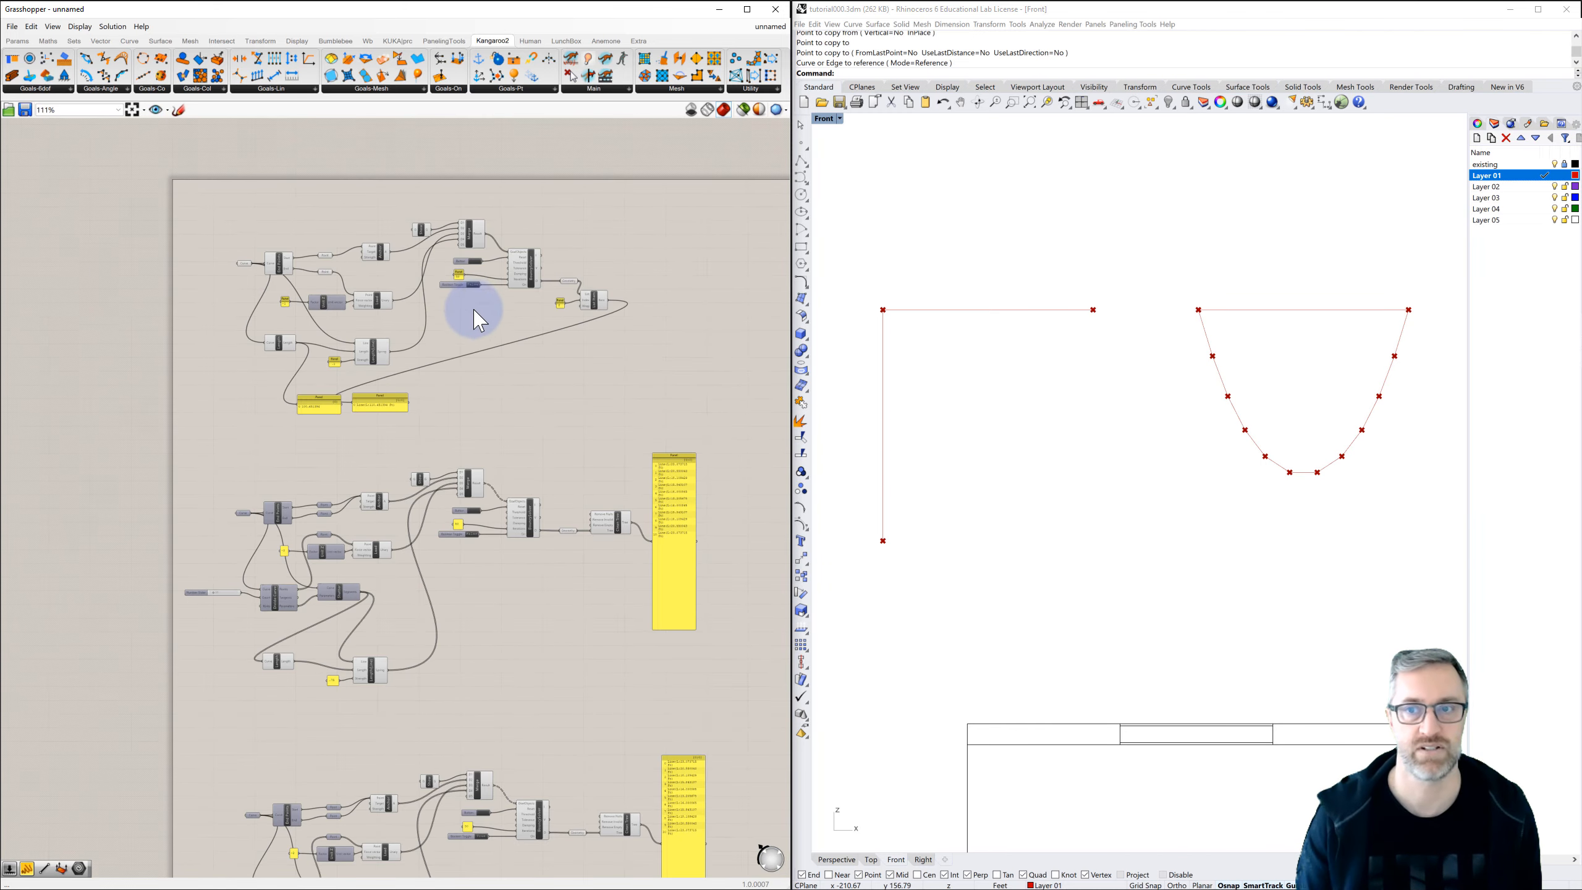
right_click_drag(482, 381, 467, 287)
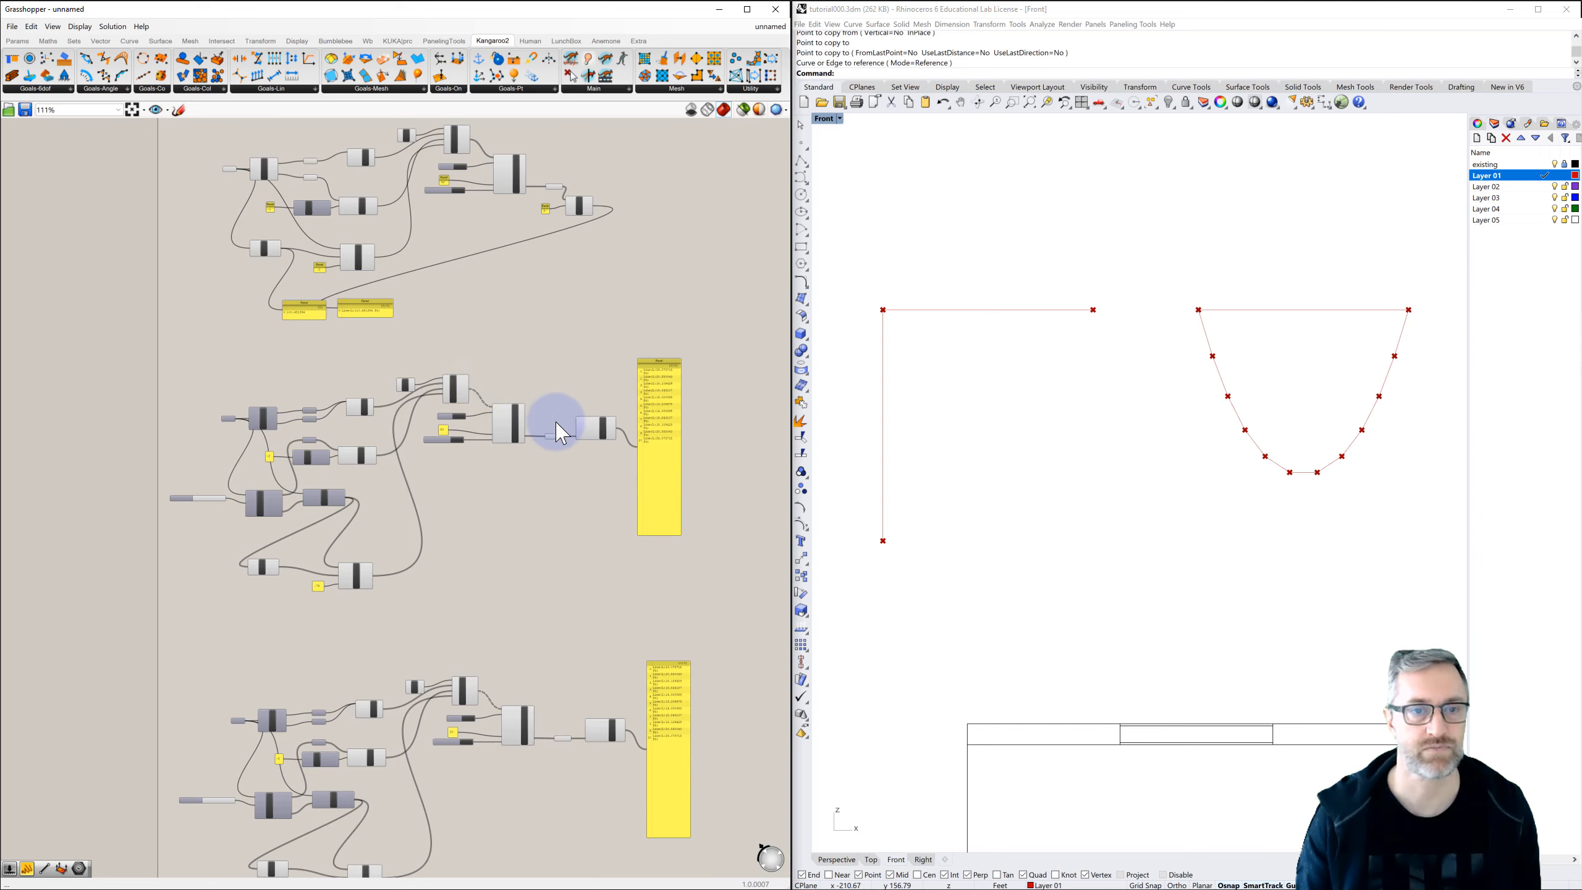
scroll(541, 445, "down", 1)
right_click_drag(535, 582, 519, 434)
scroll(395, 589, "up", 3)
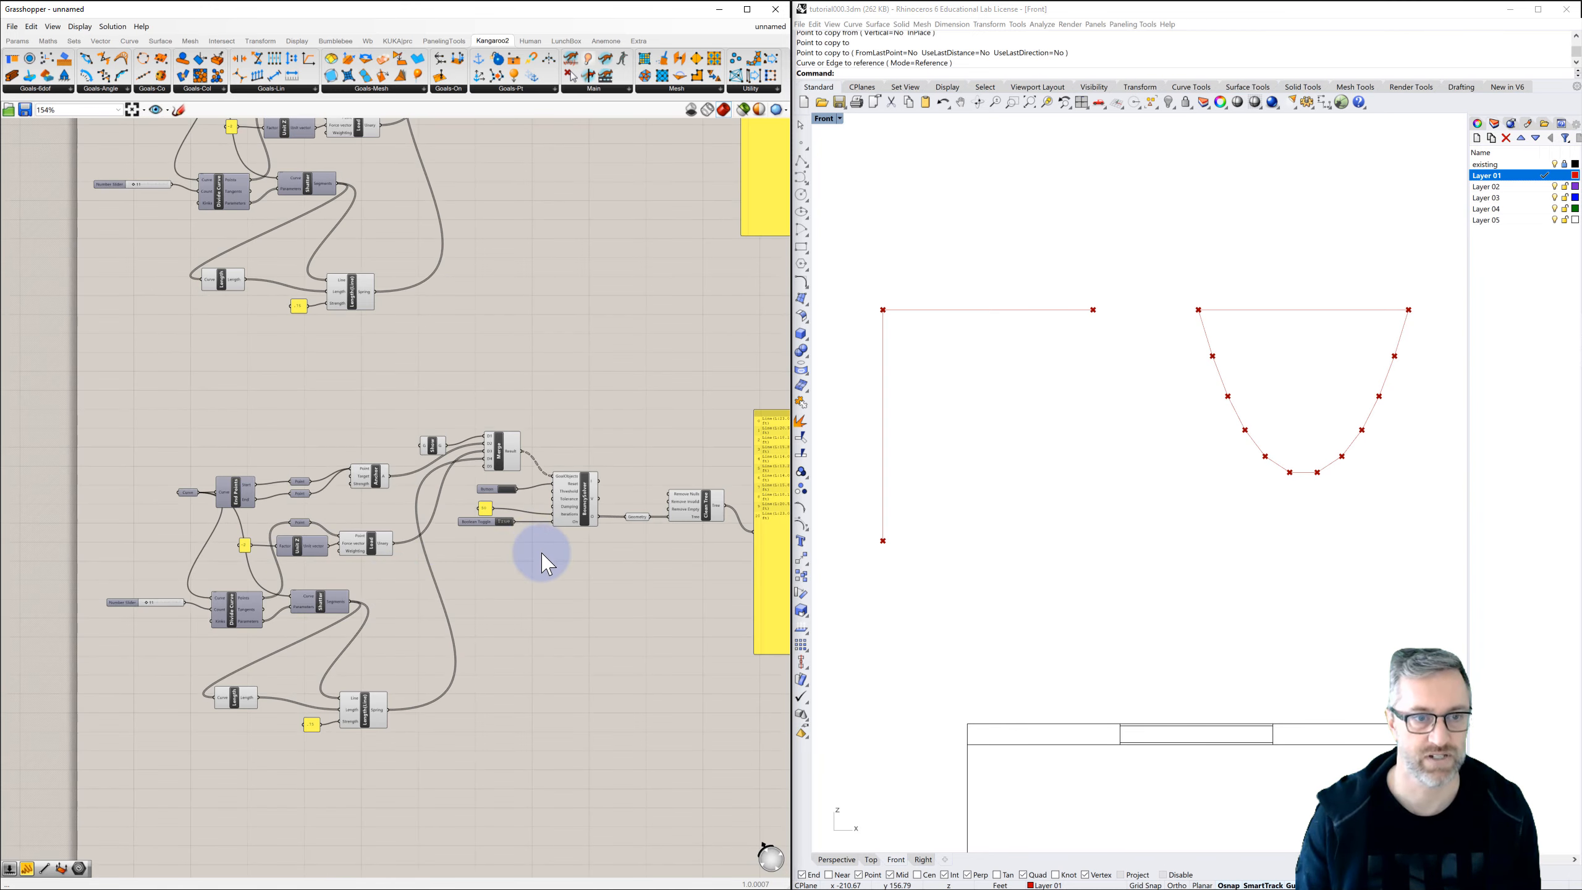
Delete the copy's input components ahead of its goals: the curve, end points, point parameters, Unit Z, Divide Curve, Shatter, Length and count slider.
right_click_drag(542, 553, 564, 511)
scroll(372, 507, "up", 1)
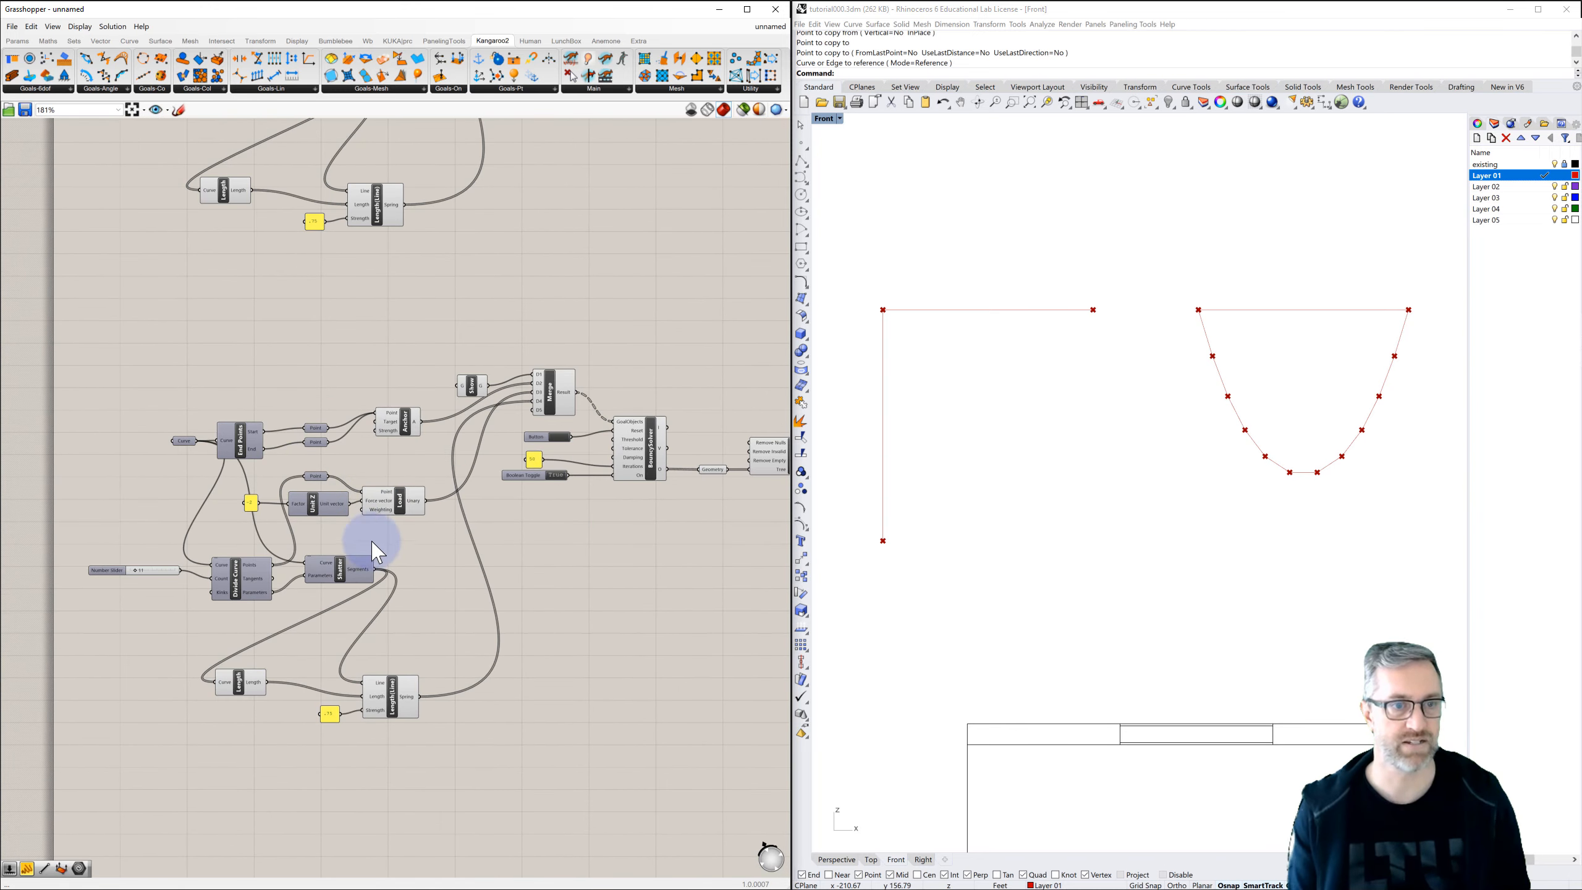
right_click_drag(490, 500, 474, 477)
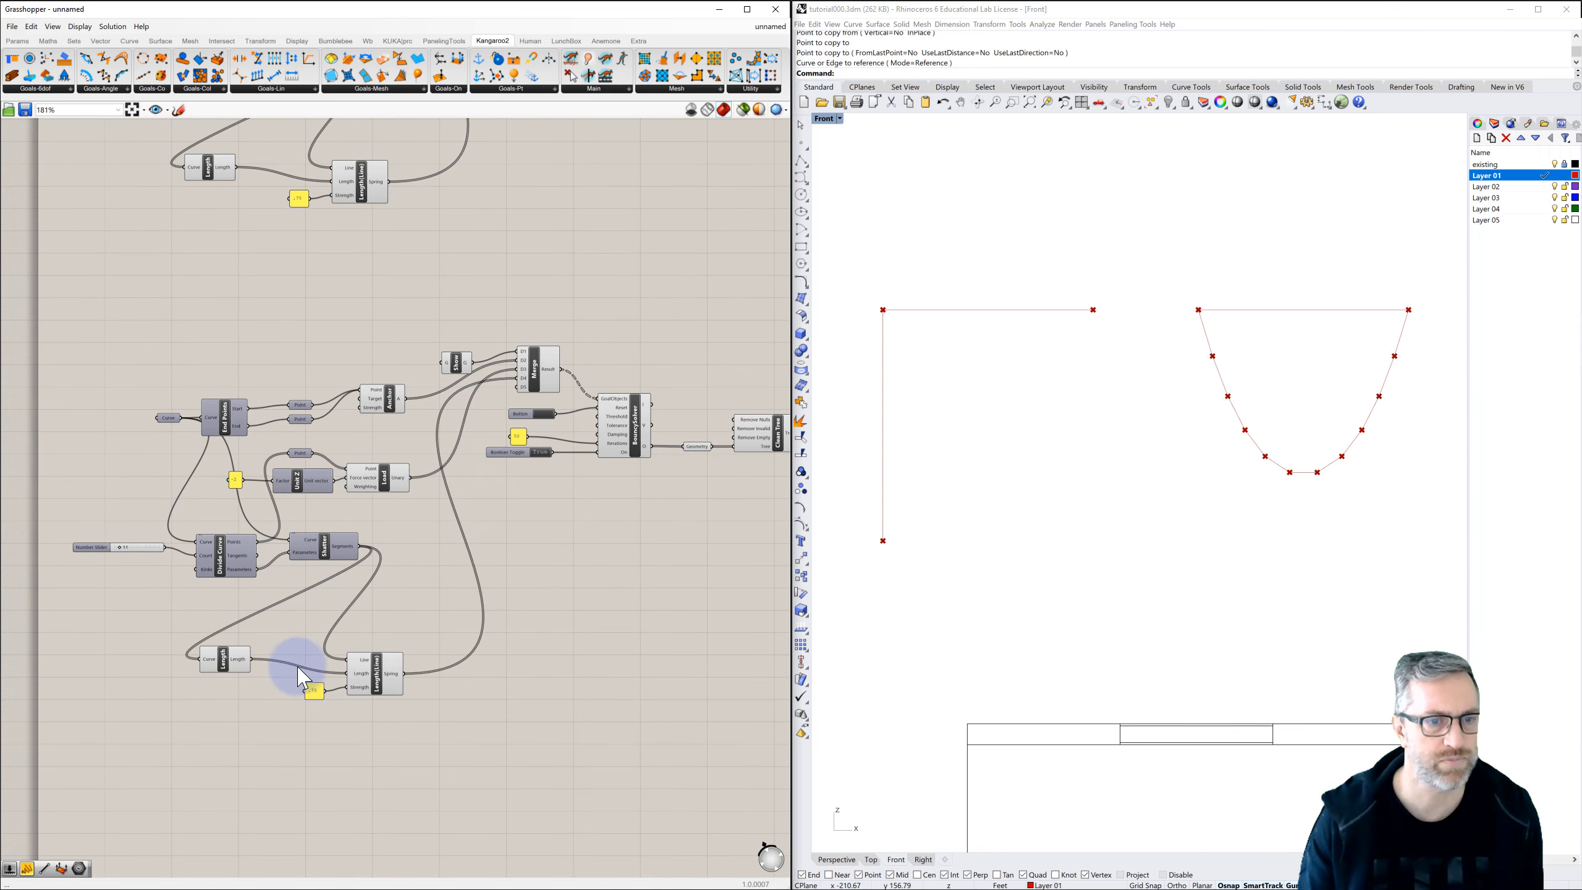
left_click_drag(291, 673, 113, 371)
key("Delete")
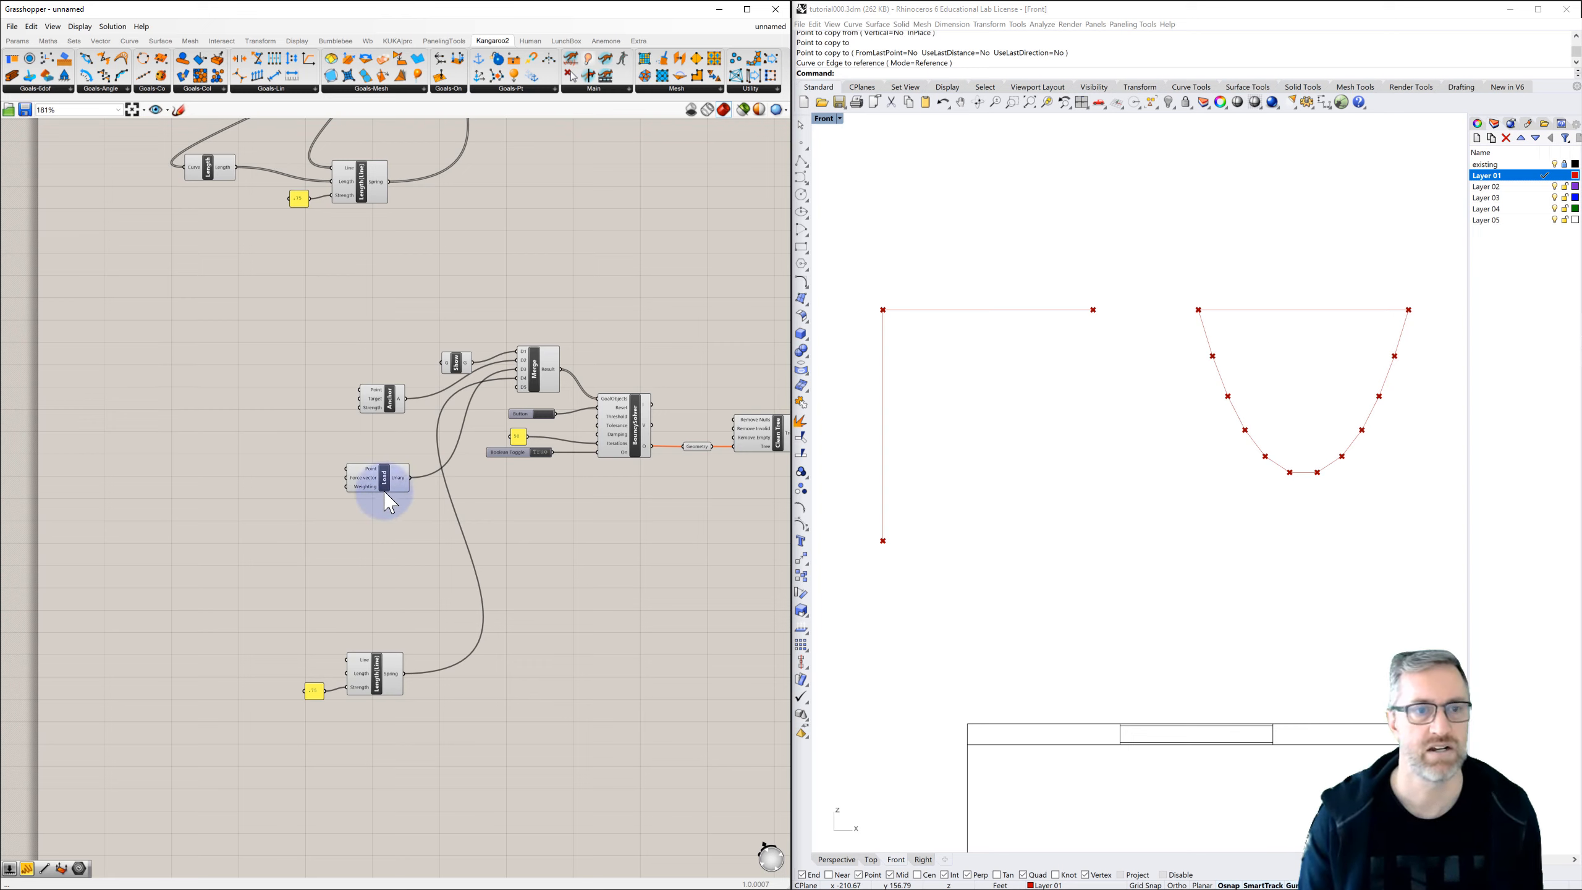
Move the copied Show component above the Anchor goal and set the copied BouncySolver's Boolean Toggle to False.
left_click_drag(457, 373, 382, 346)
right_click_drag(418, 366, 393, 361)
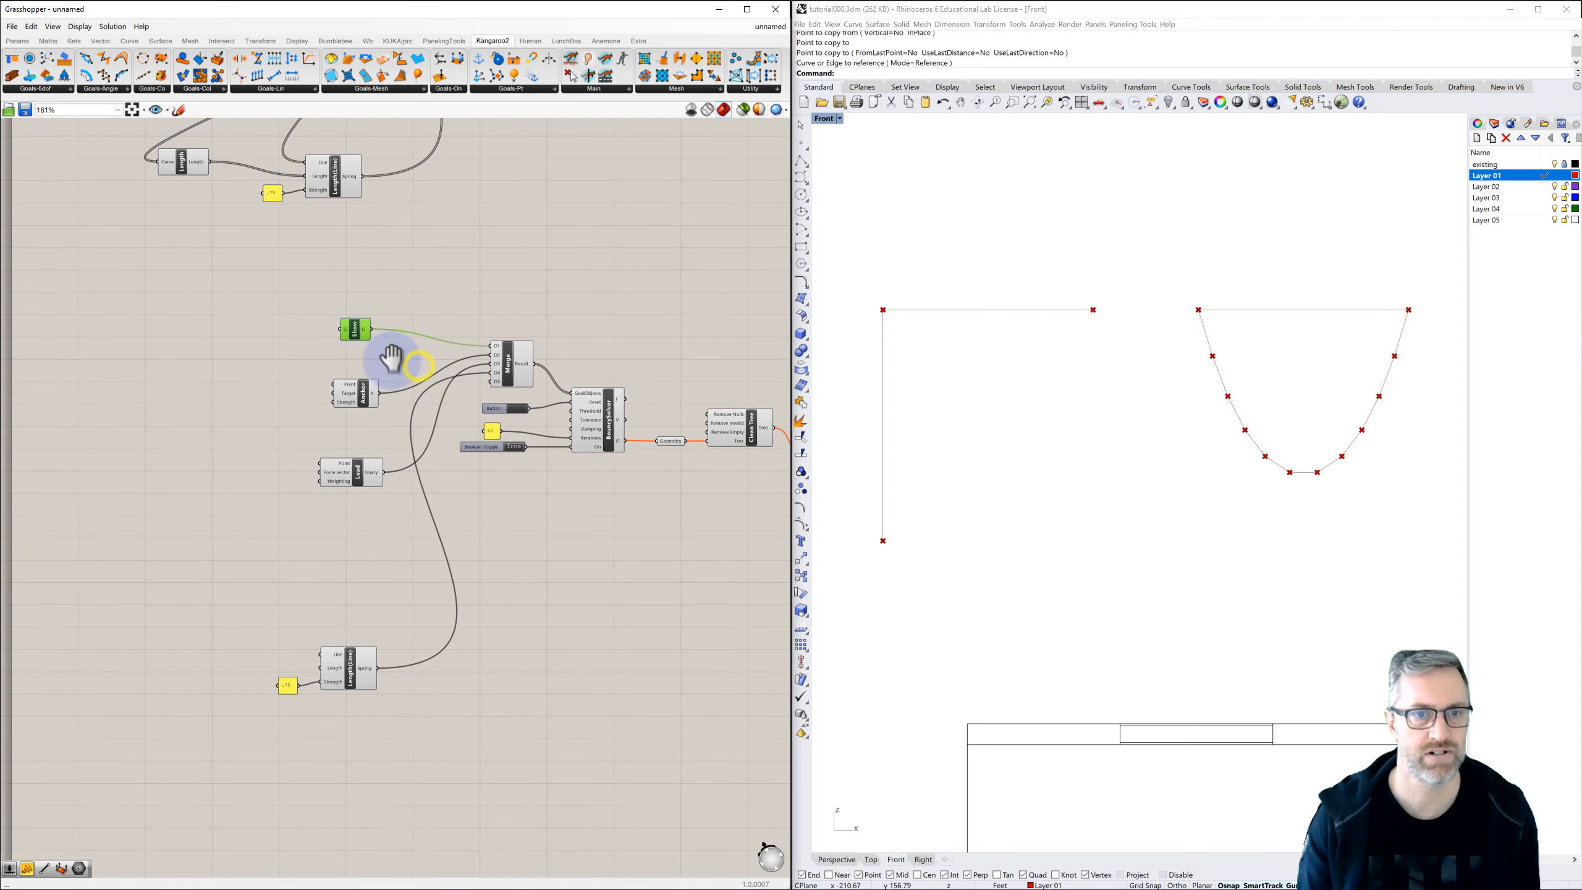
double_click(512, 447)
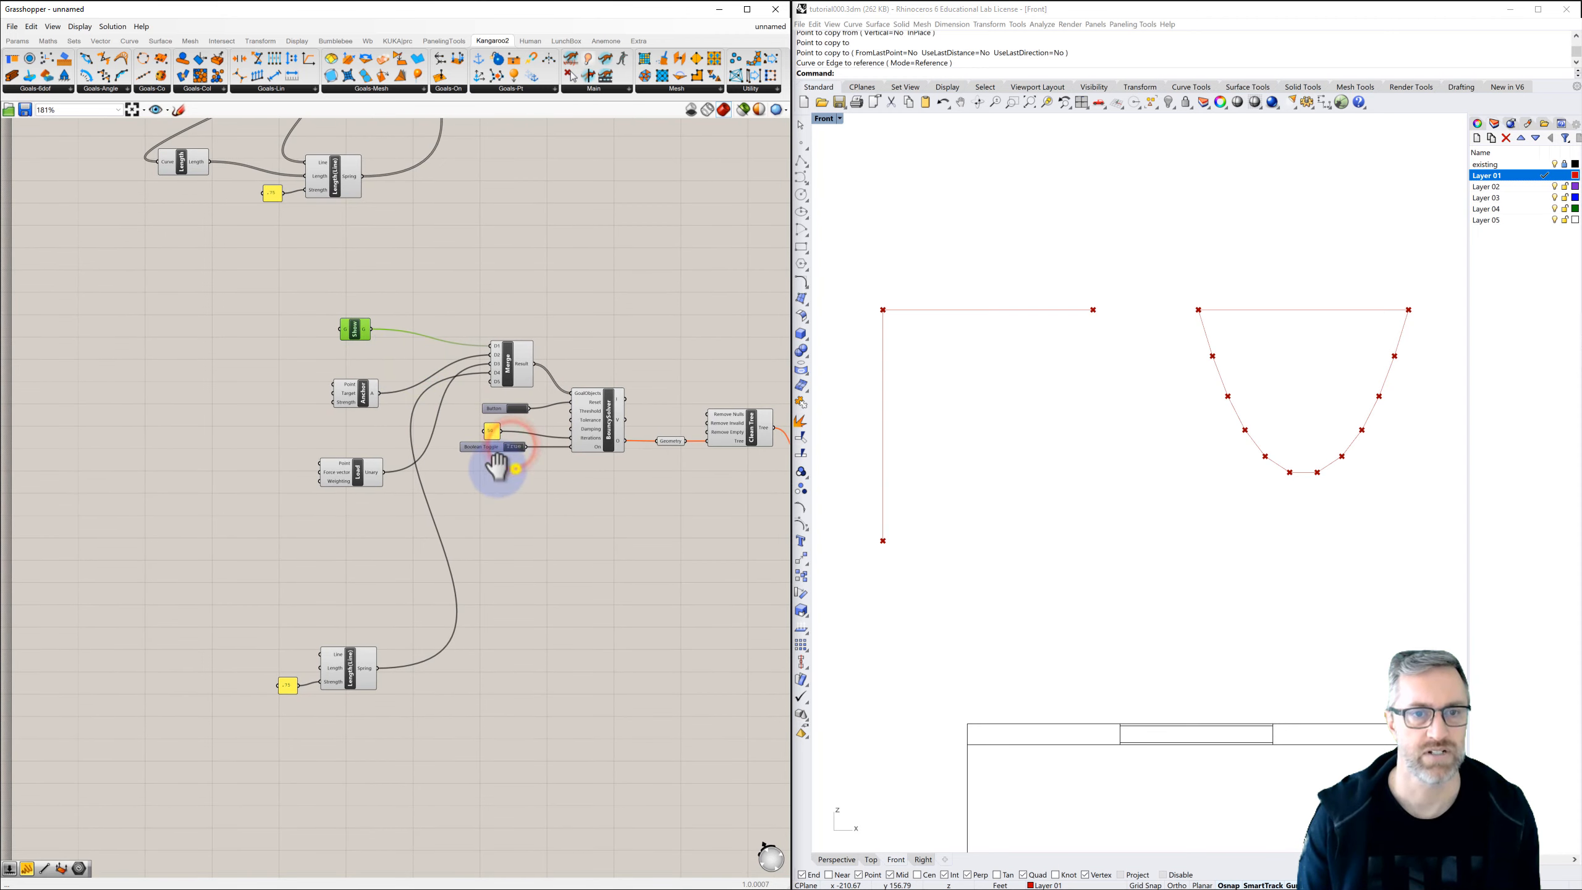
right_click_drag(509, 480, 459, 454)
mouse_move(561, 476)
right_mouse_down()
mouse_move(461, 461)
mouse_move(476, 480)
right_mouse_up()
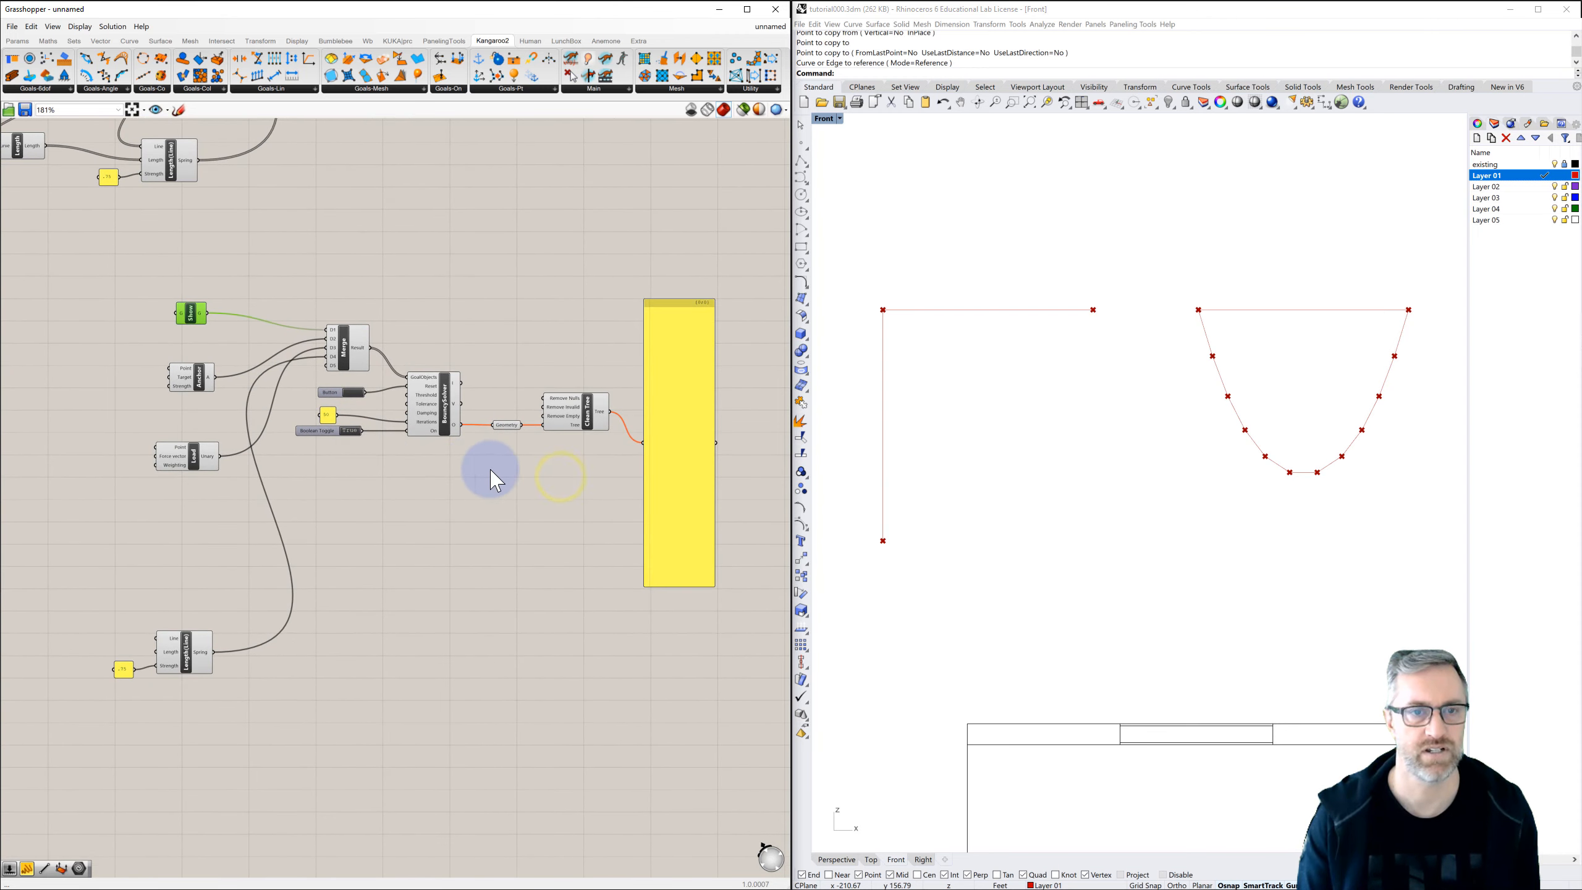
Move the remaining copied goals, solver and output components clear of the definition above and group them.
scroll(492, 474, "down", 3)
left_click_drag(194, 335, 690, 639)
left_click_drag(603, 502, 704, 551)
middle_click(564, 522)
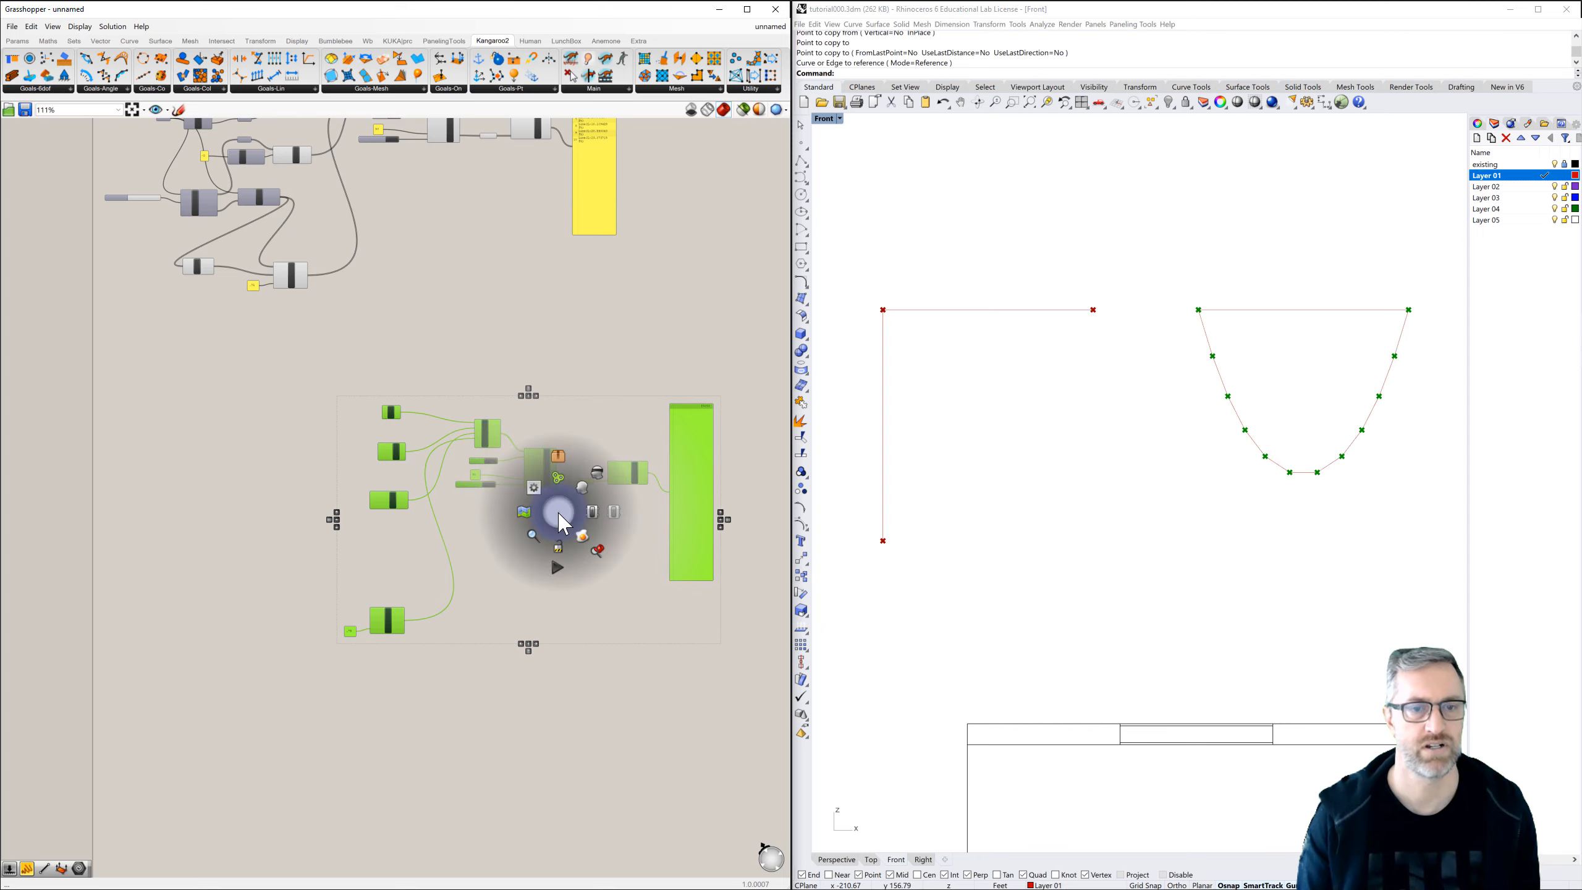
left_click(556, 479)
left_click(529, 732)
right_click_drag(451, 578, 415, 570)
scroll(415, 569, "down", 1)
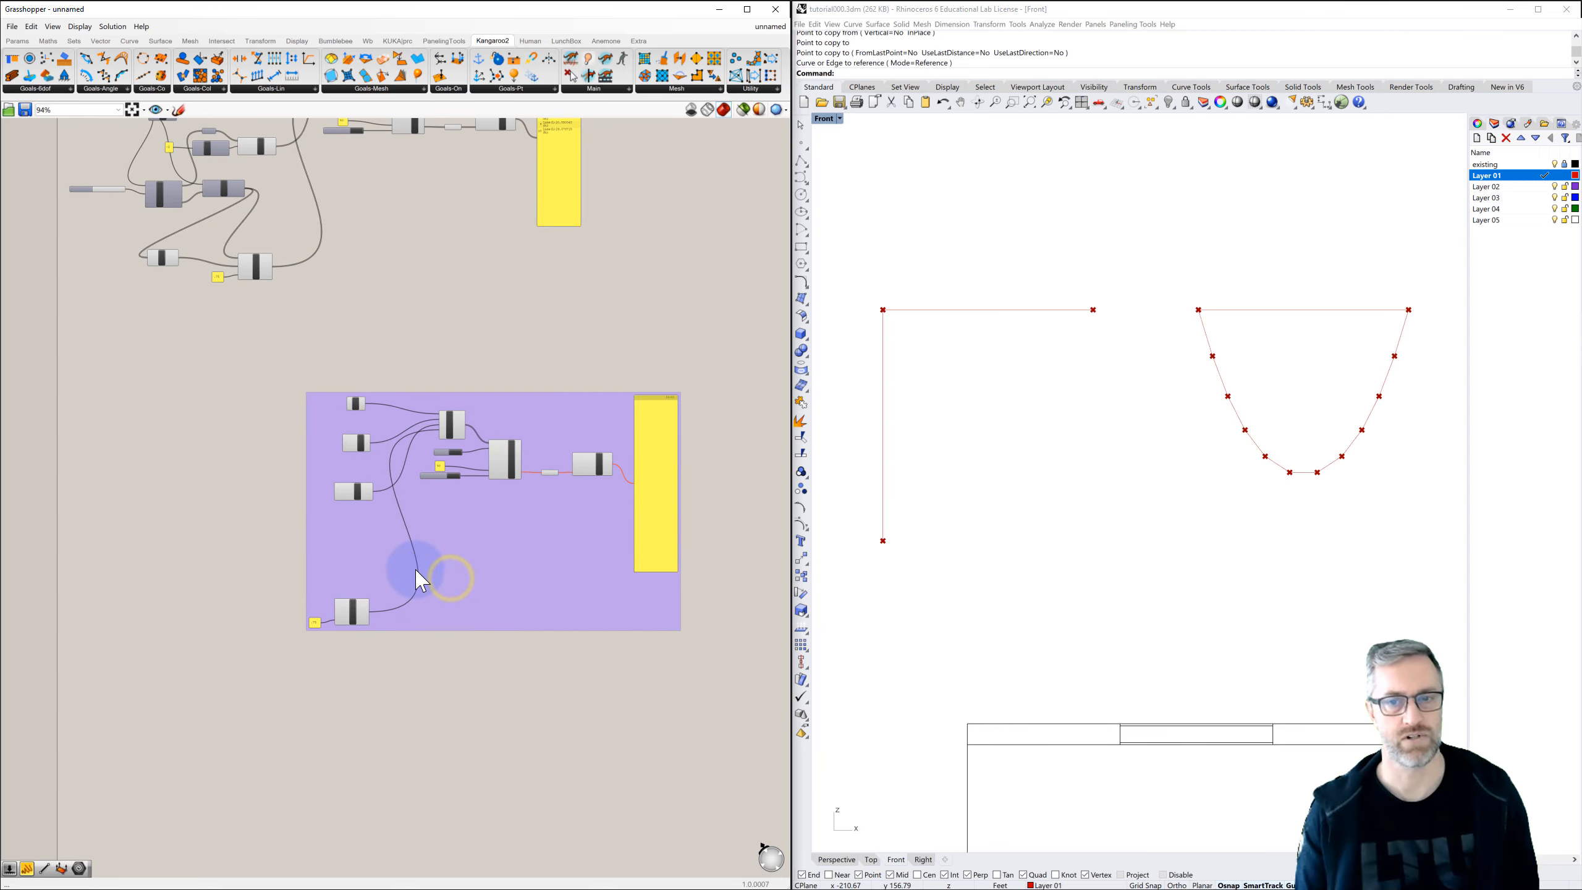
Switch to Rhino's maximized Perspective viewport and orbit to examine the rectangular opening in the slab.
double_click(817, 122)
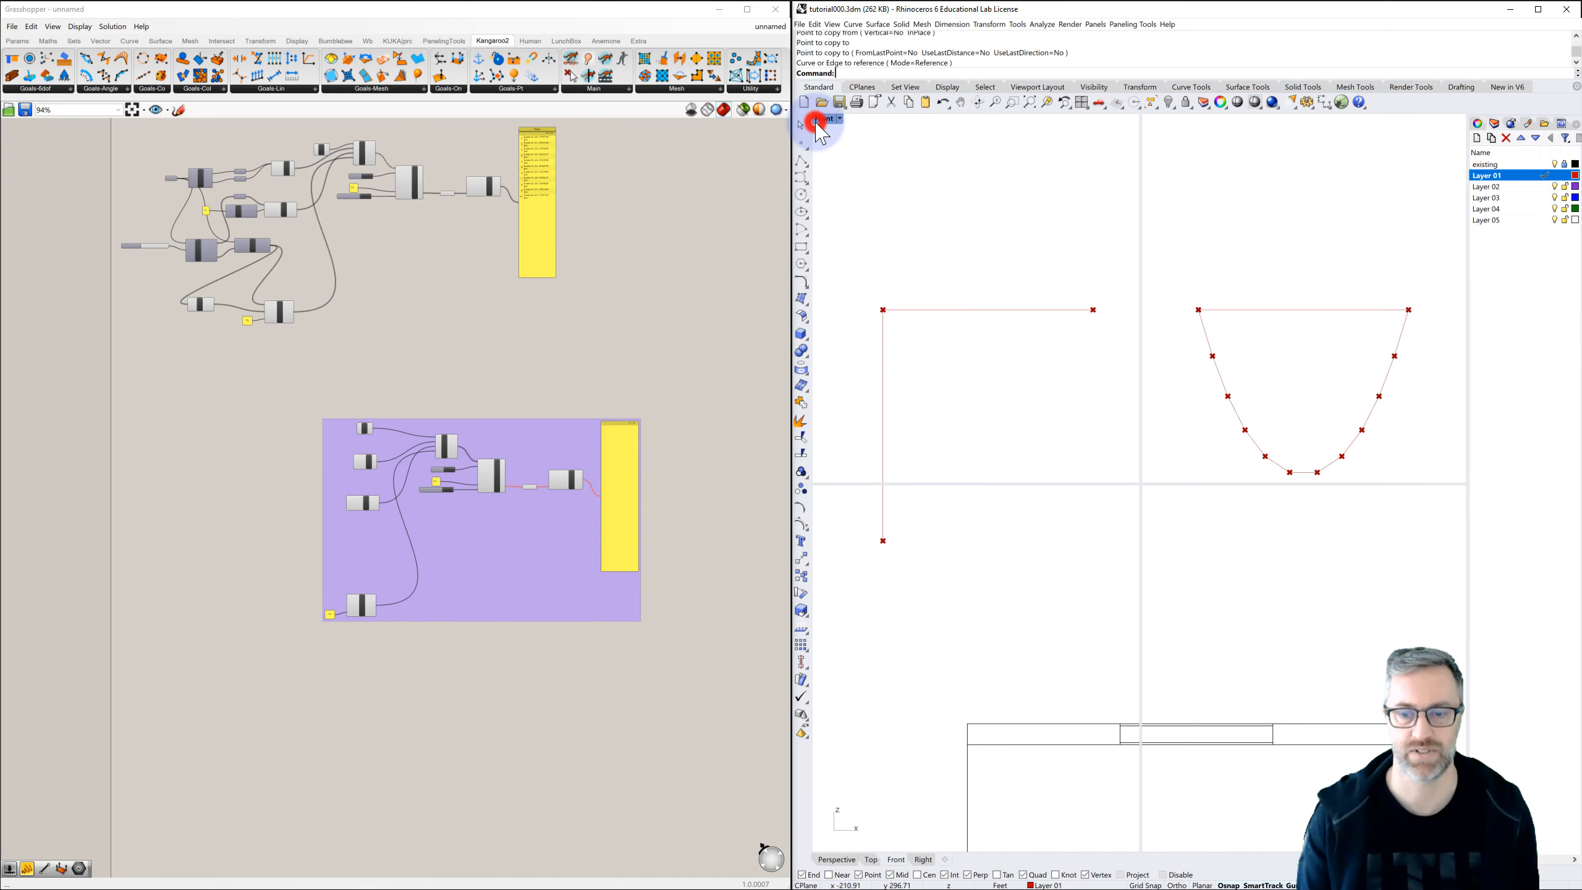
double_click(1166, 124)
right_click_drag(1146, 328, 1076, 479)
scroll(1084, 508, "up", 3)
scroll(1075, 478, "down", 1)
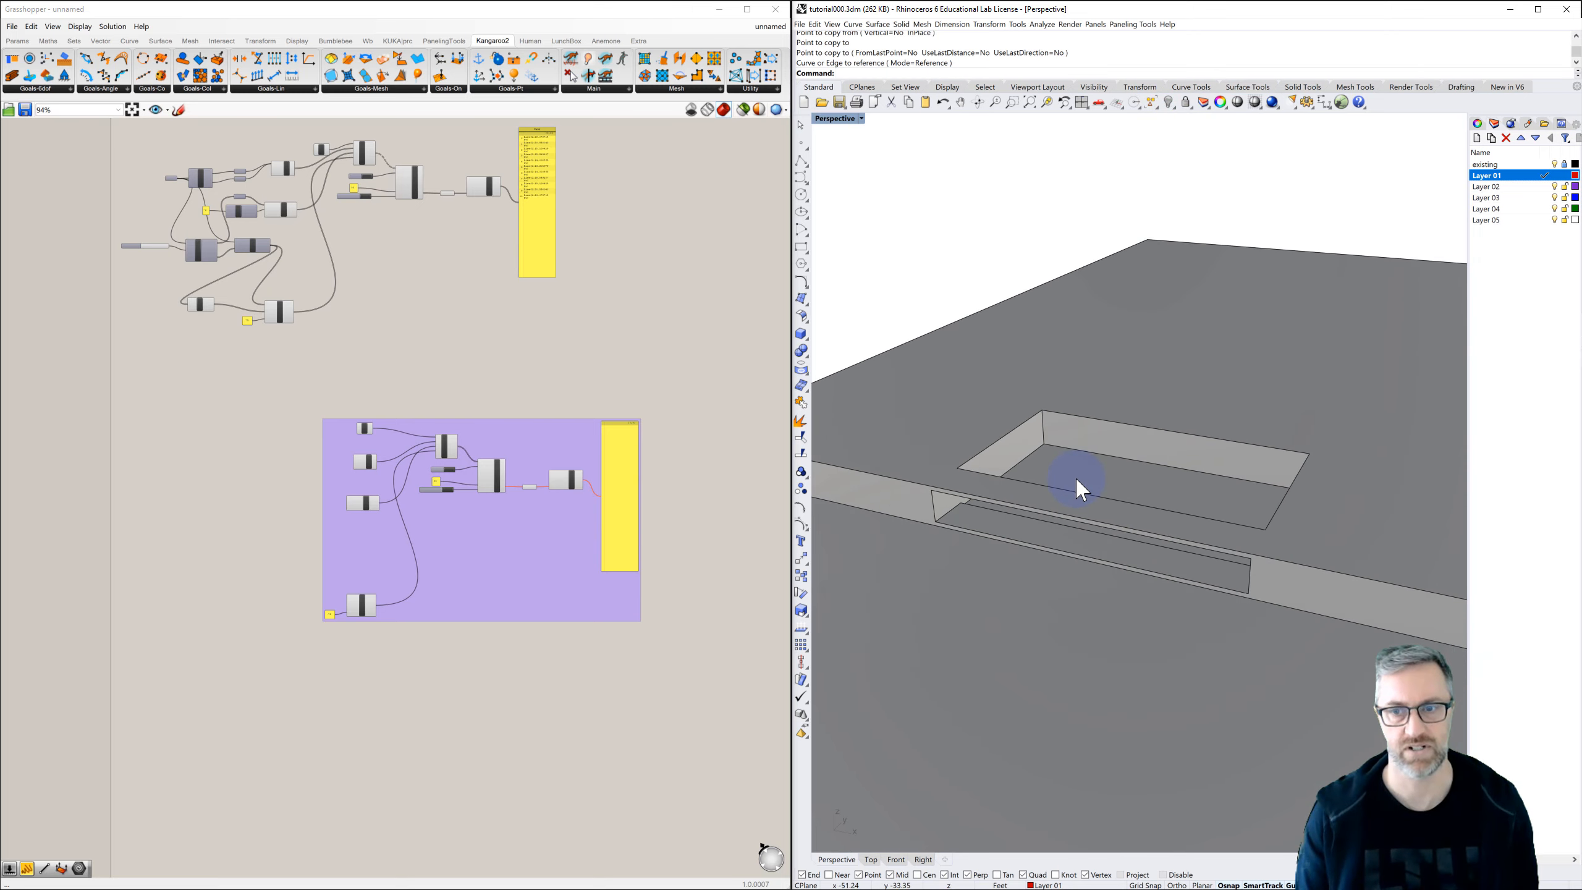